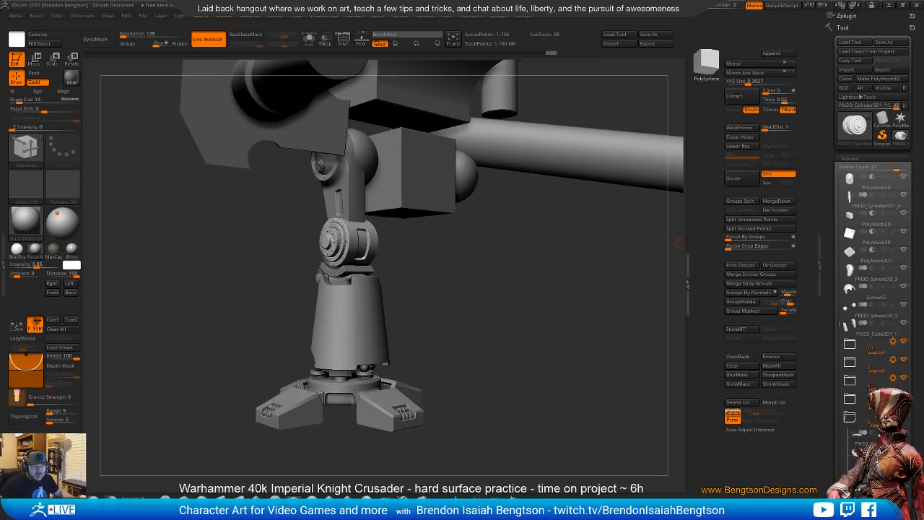
- Examine the leg from several sides and bring up the front reference image of the knight
right_drag(341, 263, 454, 304)
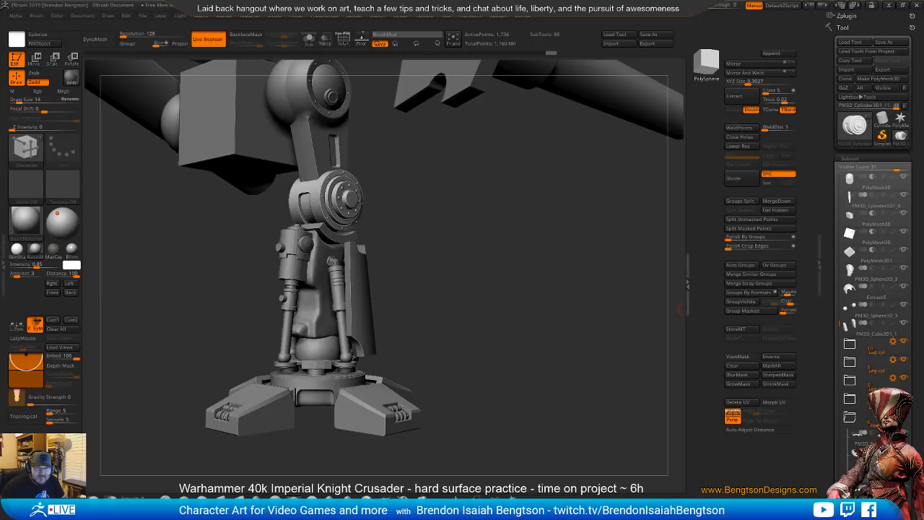
drag(404, 309, 278, 315)
drag(0, 253, 149, 213)
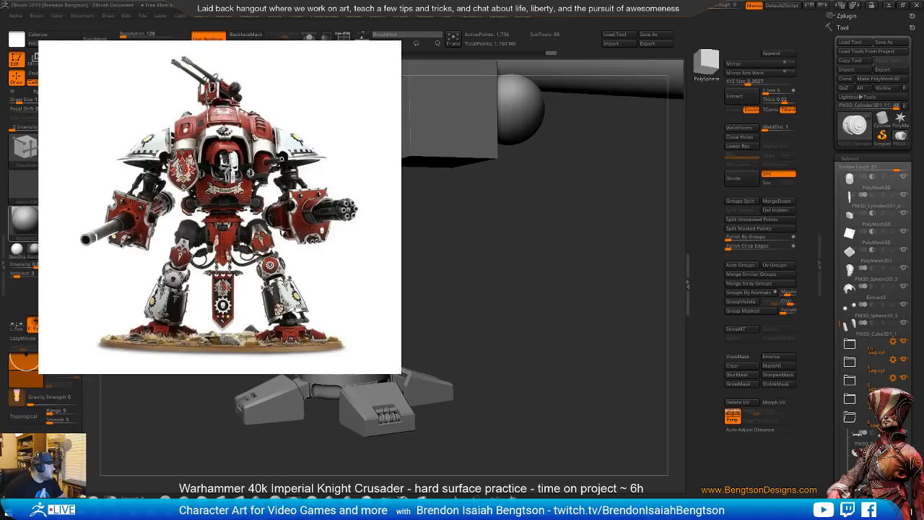
- Switch to the browser and look through the Imperial Knight Crusader product photos on the Games Workshop page
drag(0, 116, 449, 58)
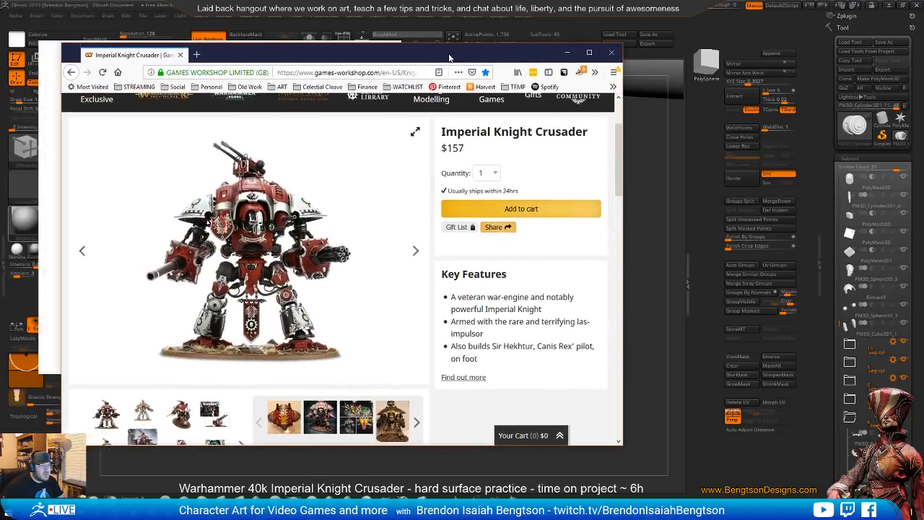
scroll(231, 311, down, 1)
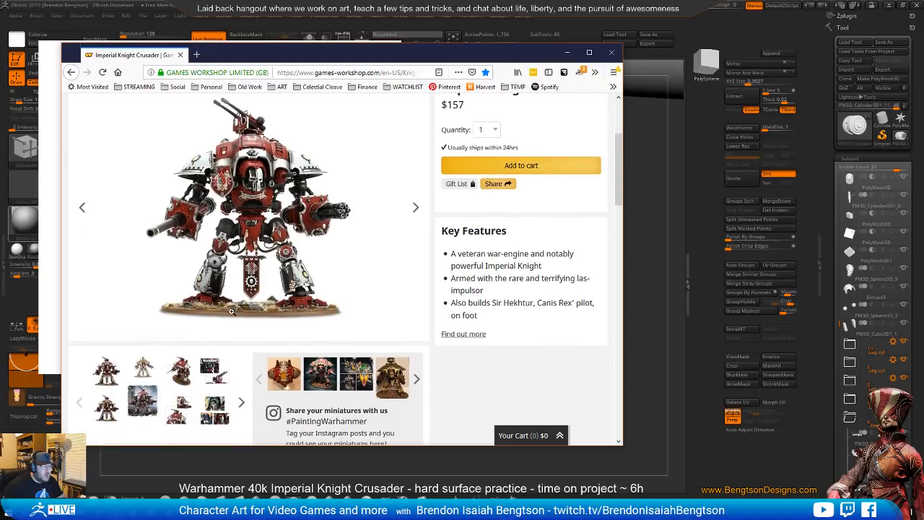
scroll(231, 311, up, 1)
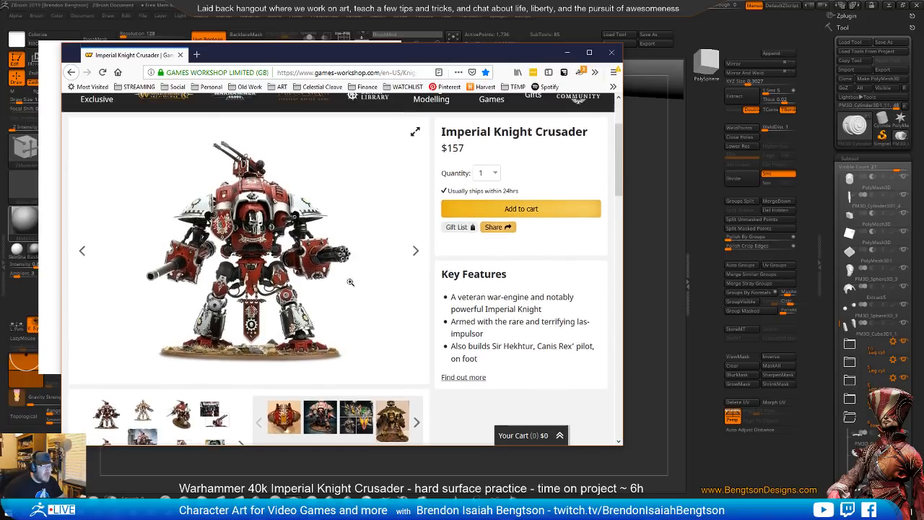
click(417, 251)
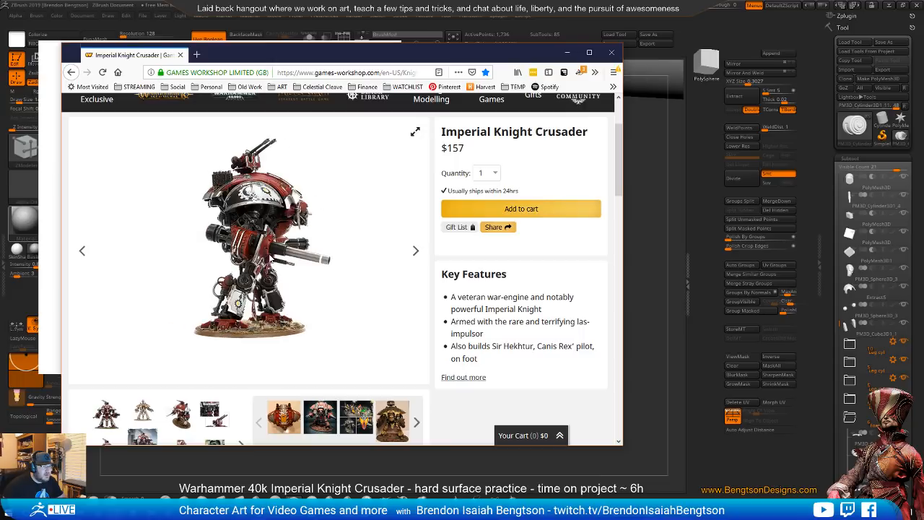
- Enlarge the browser, rotate the 360° product view to examine the knight's back, and put the references away
click(590, 53)
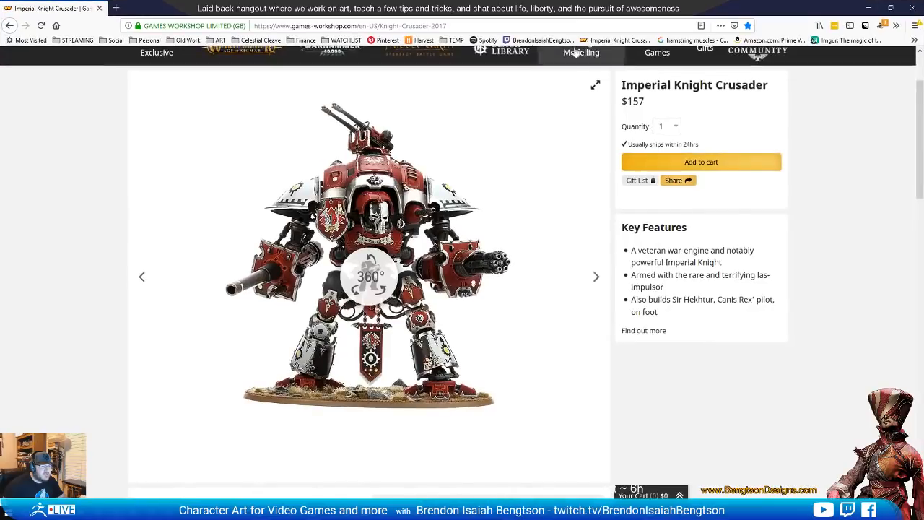
click(390, 267)
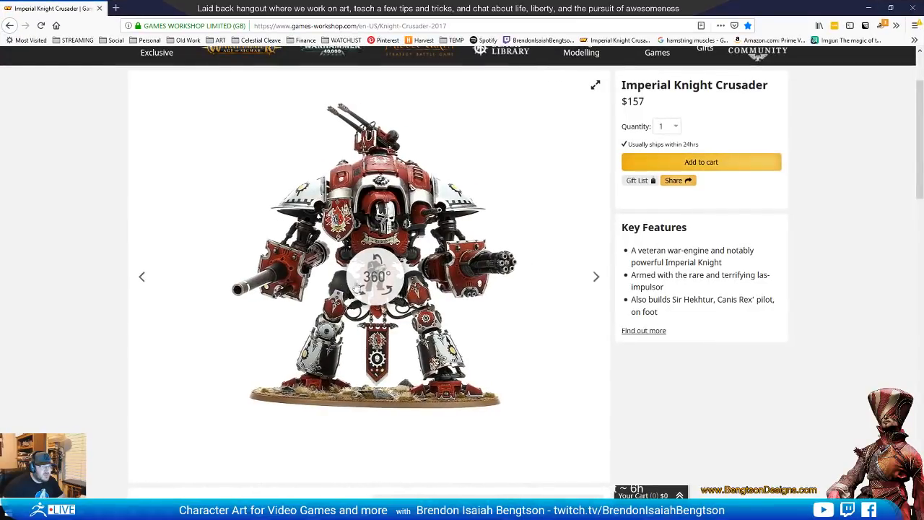
drag(373, 283, 318, 299)
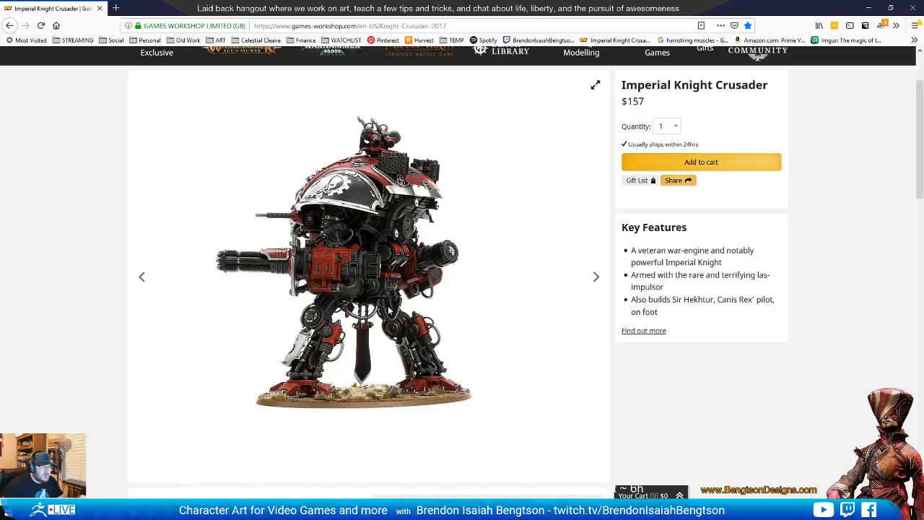
mouse_move(384, 311)
mouse_down()
mouse_move(347, 315)
mouse_move(384, 315)
mouse_up()
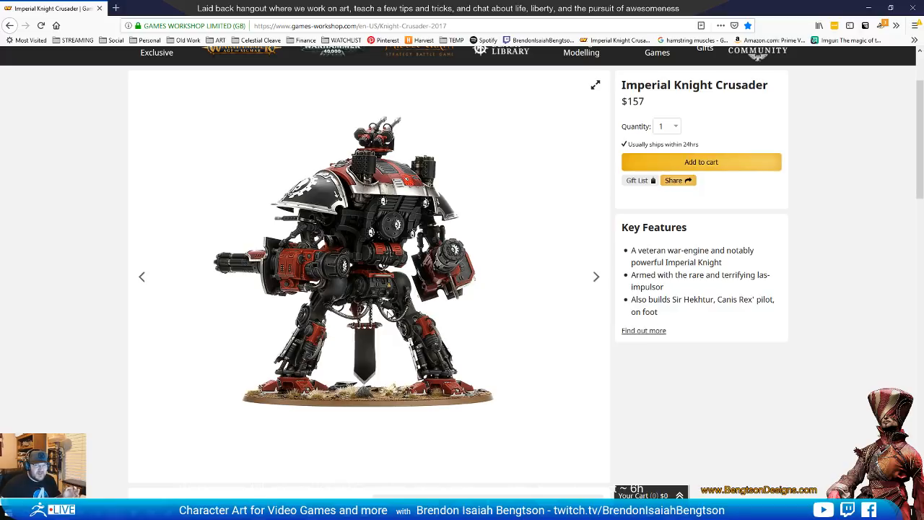
click(890, 7)
drag(459, 51, 0, 115)
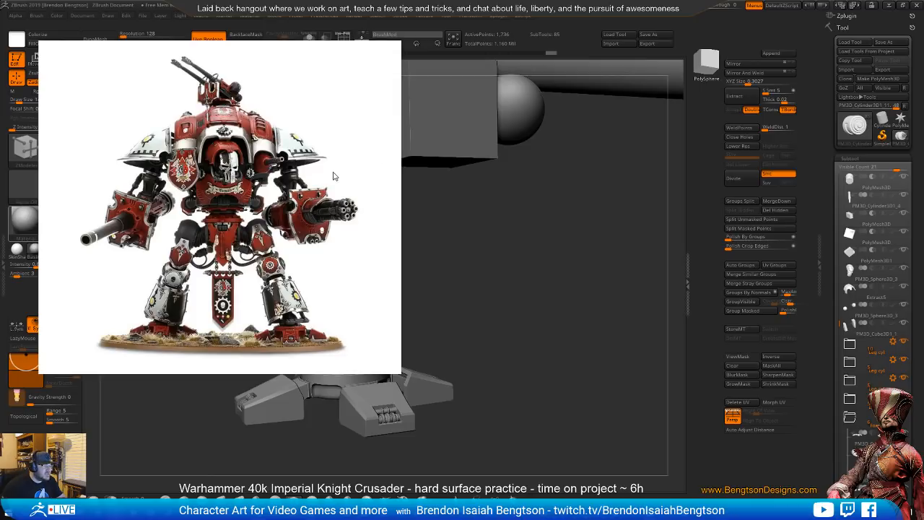
drag(336, 175, 0, 247)
- View the back of the leg and raise the window see-through to compare it with the leg reference photos behind
key(s)
mouse_move(482, 291)
mouse_down()
mouse_move(458, 185)
mouse_move(449, 328)
mouse_move(435, 326)
mouse_move(442, 344)
mouse_move(456, 338)
mouse_up()
drag(402, 304, 476, 227)
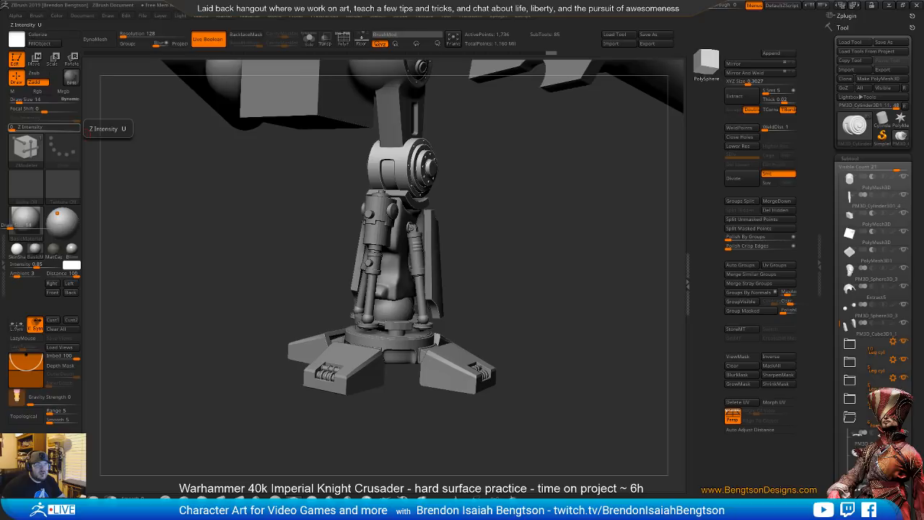
drag(712, 9, 729, 11)
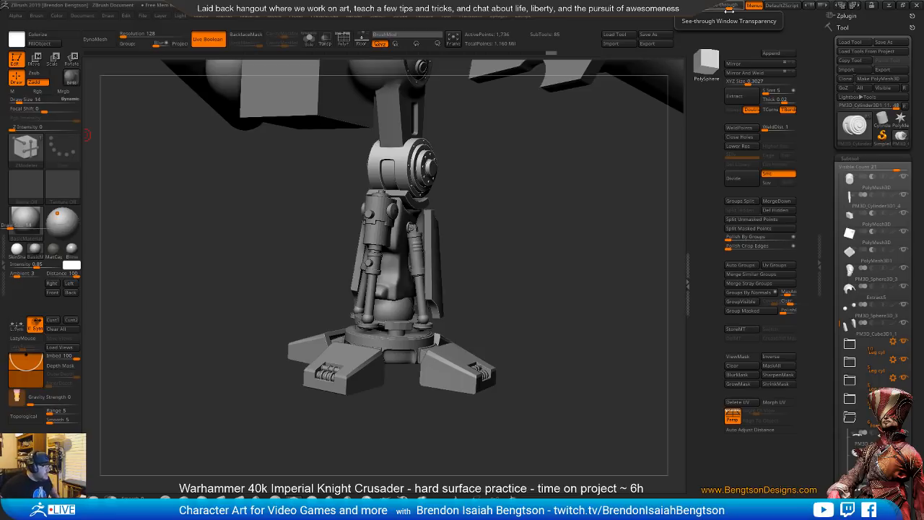
click(729, 7)
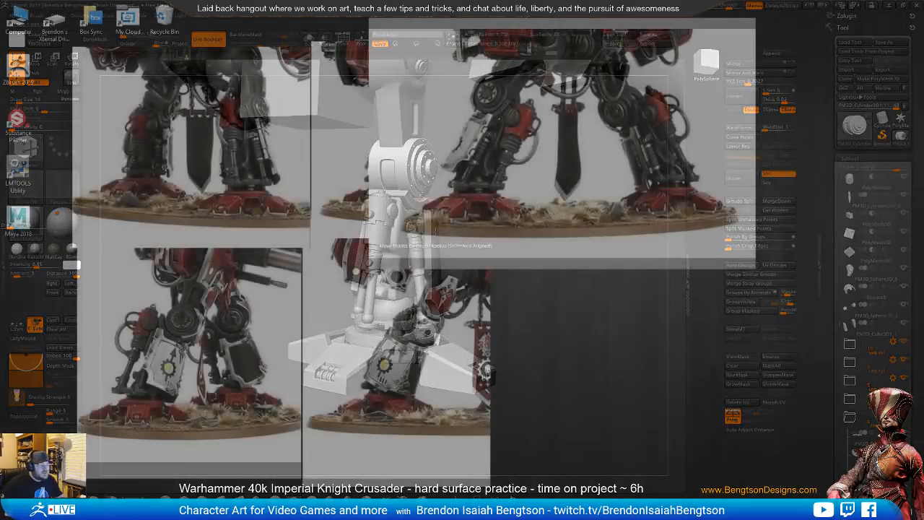
- Switch to the ClayBuildup brush and turn the window see-through back off
key(b)
key(c)
key(b)
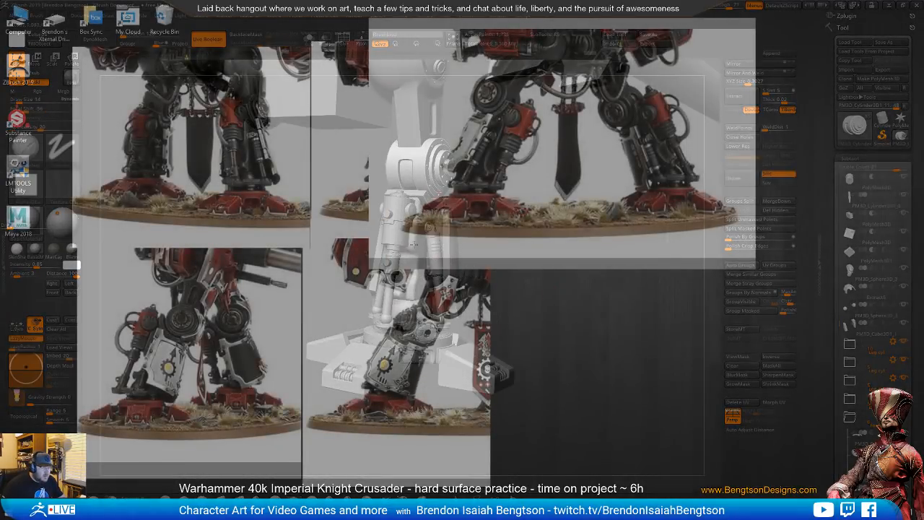
drag(532, 268, 555, 149)
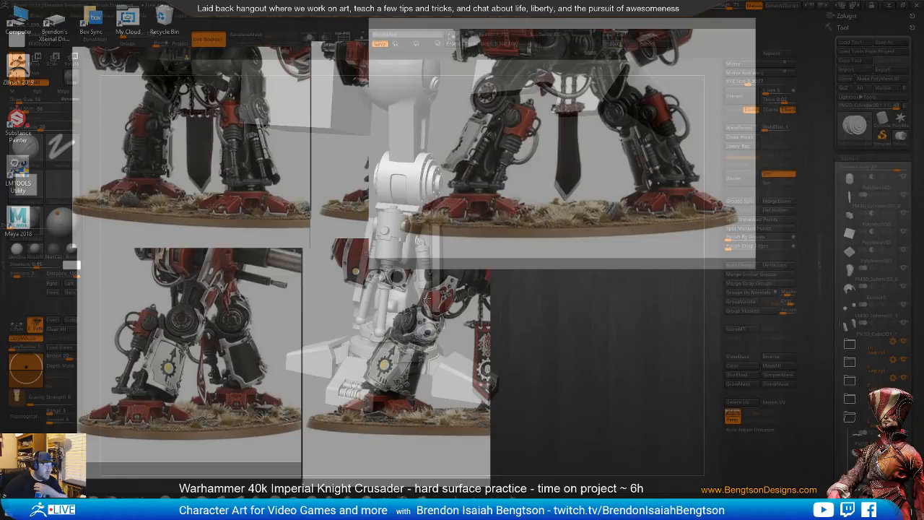
drag(724, 5, 694, 6)
- Examine the whole knight from the front, checking the leg's proportions against the torso, arms and hips
drag(536, 315, 452, 311)
alt+drag(479, 270, 436, 324)
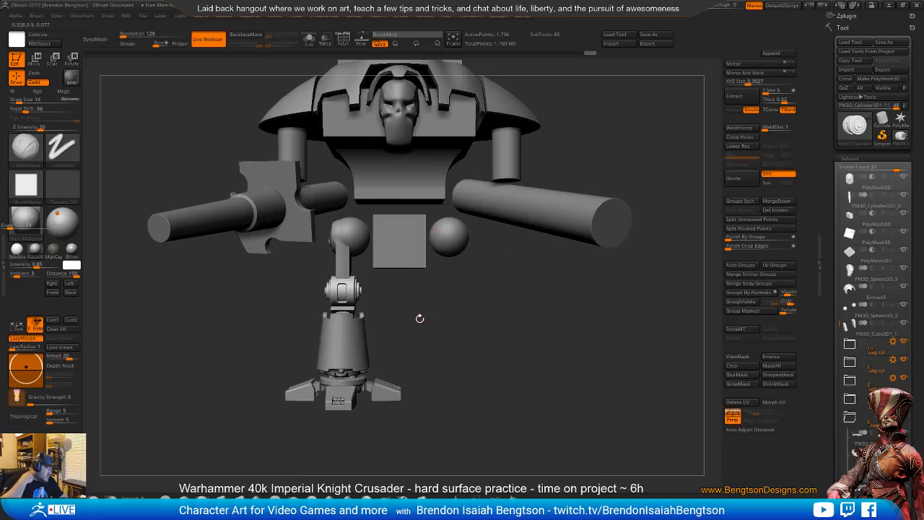
alt+drag(438, 258, 418, 296)
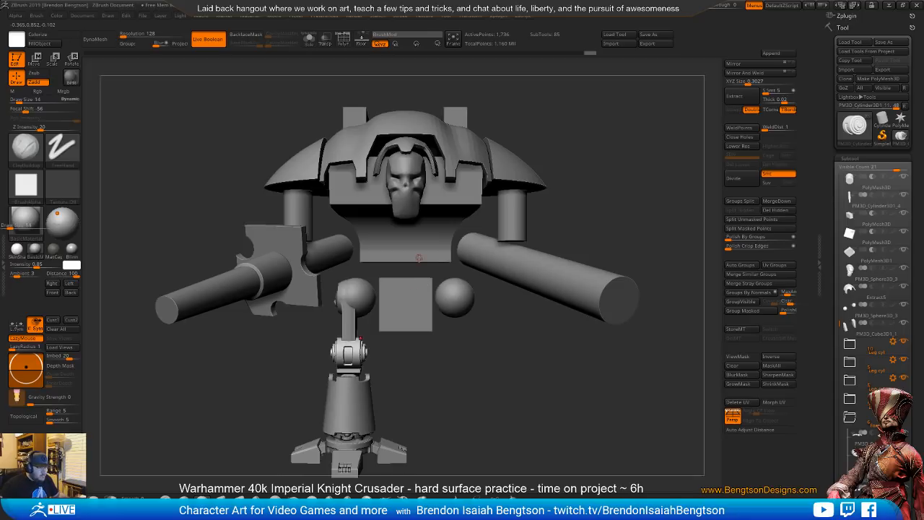
drag(495, 414, 500, 386)
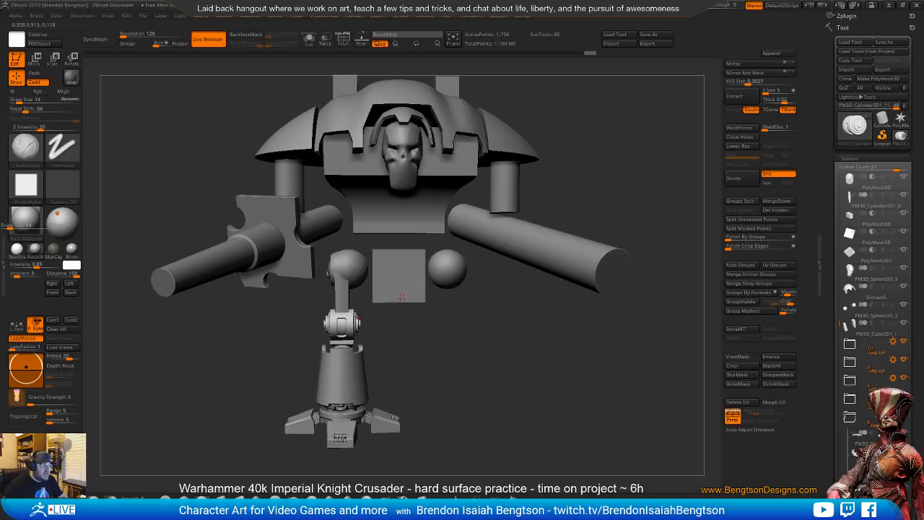
alt+drag(606, 386, 601, 354)
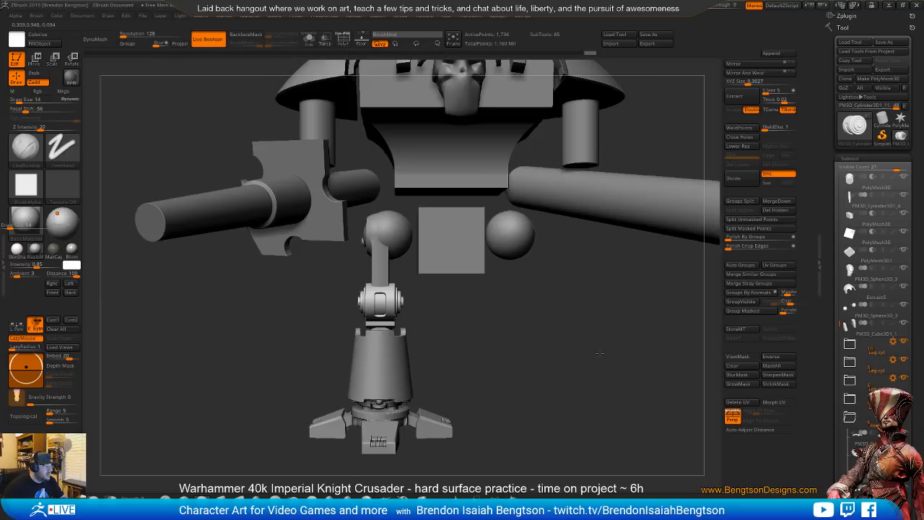
alt+drag(518, 351, 530, 378)
alt+drag(451, 385, 484, 349)
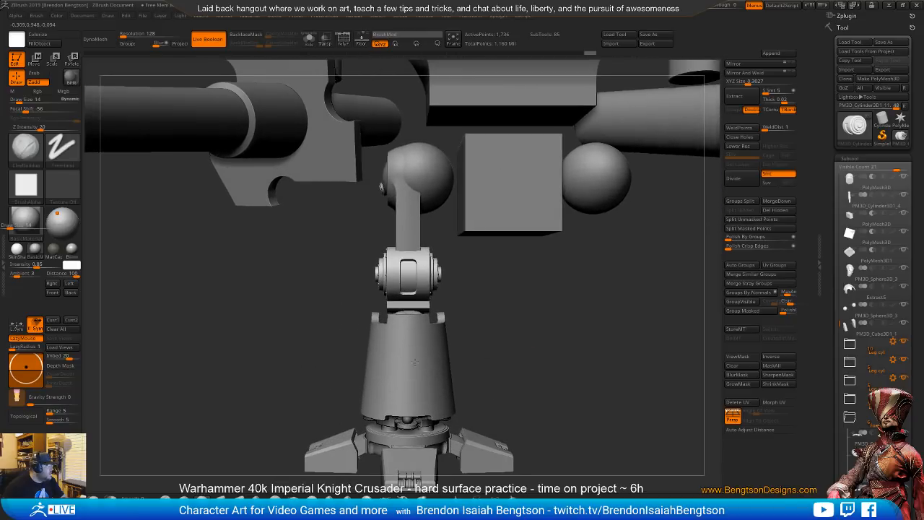
- Bring up the front reference image and zoom in on the thigh, knee and shin armour
right_drag(1, 339, 419, 278)
scroll(179, 330, up, 5)
scroll(181, 332, up, 2)
middle_drag(190, 367, 32, 223)
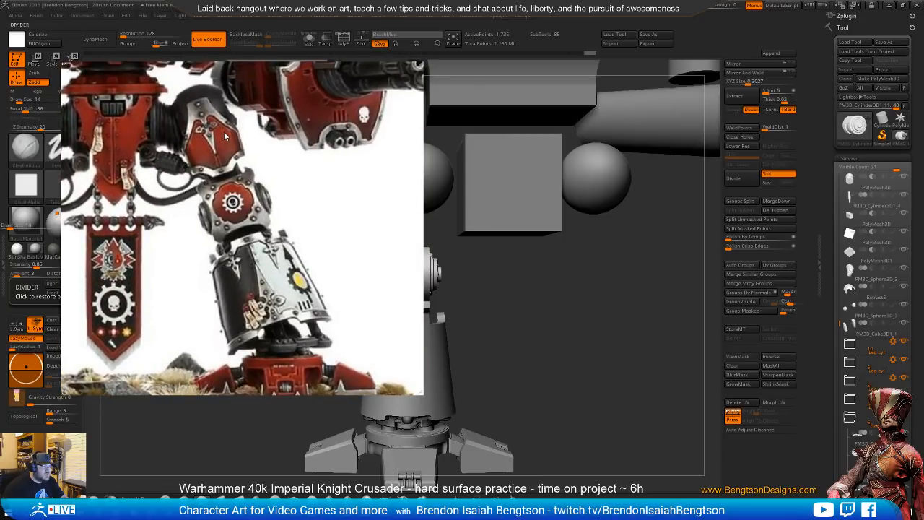
right_drag(243, 187, 296, 190)
middle_drag(115, 238, 242, 250)
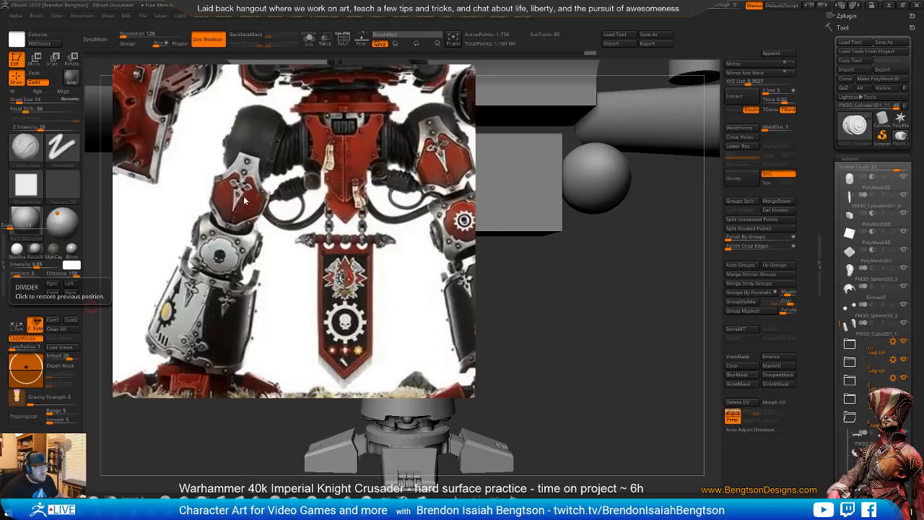
- Compare the thigh armour with the angled reference photo, and put both reference images away
drag(0, 289, 617, 263)
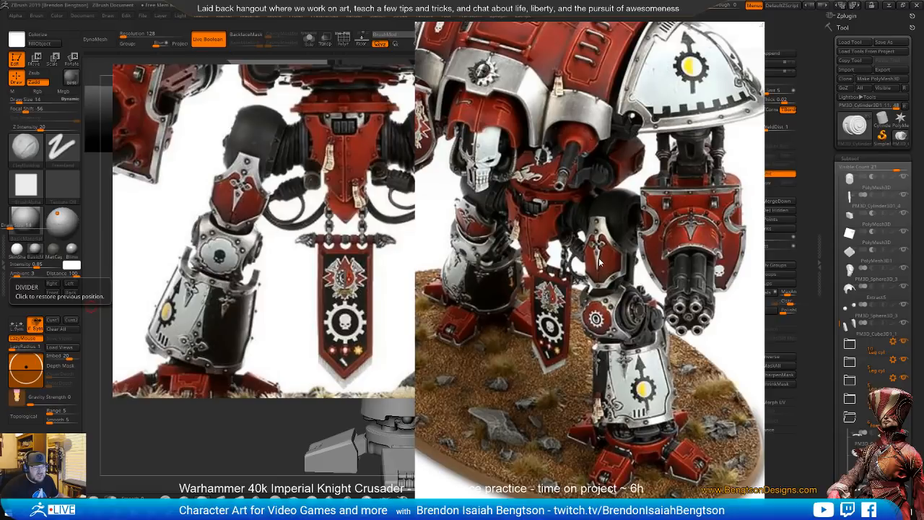
drag(615, 317, 0, 304)
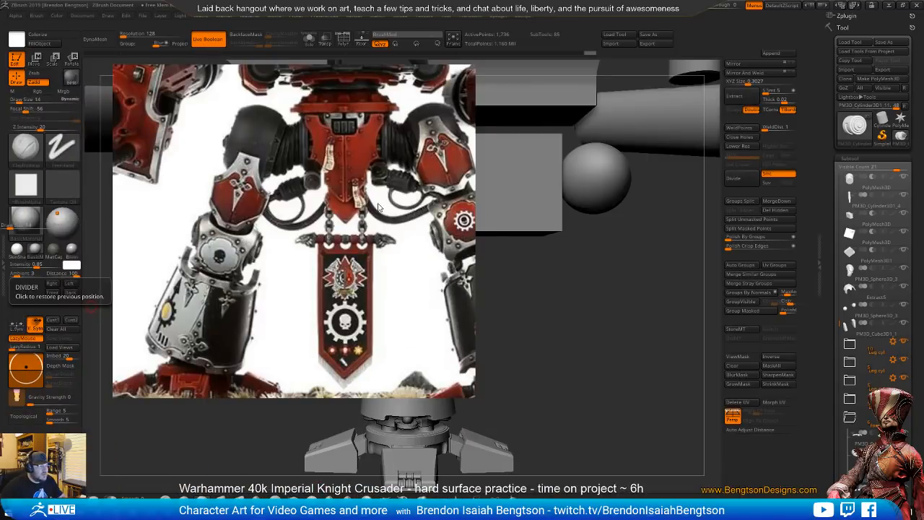
drag(289, 234, 0, 271)
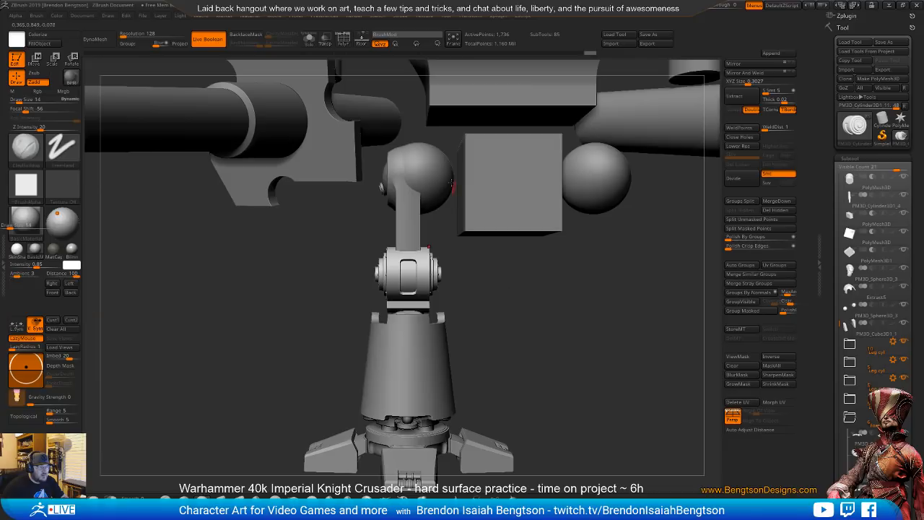
- Select the upper leg strut's subtool and append a sphere as a new subtool
alt+click(442, 167)
key(space)
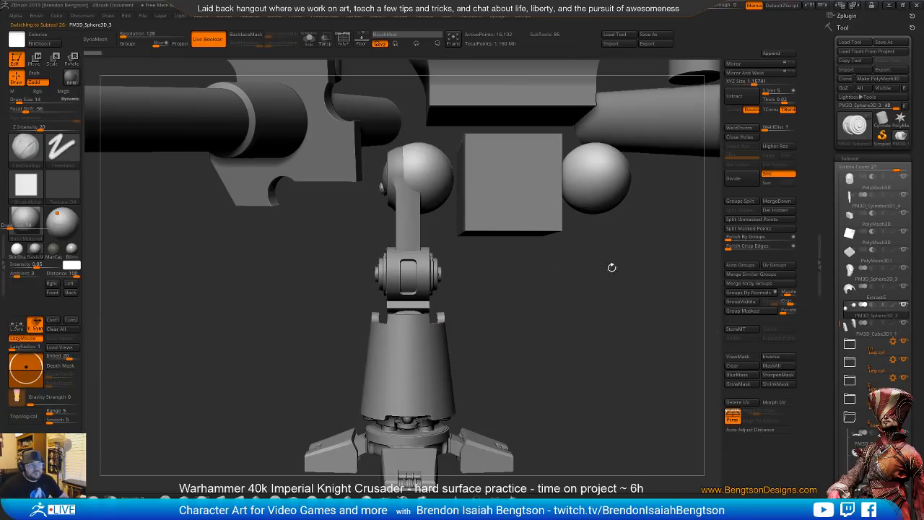
drag(641, 296, 639, 291)
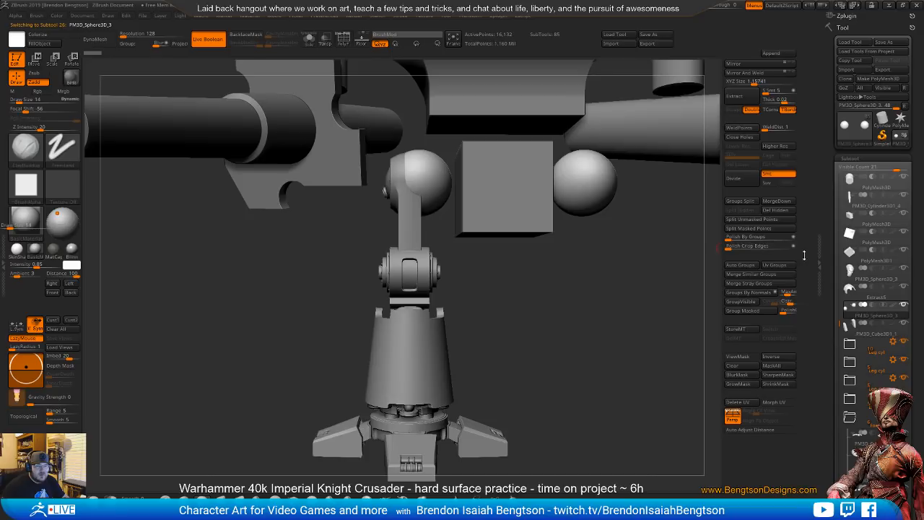
alt+click(410, 236)
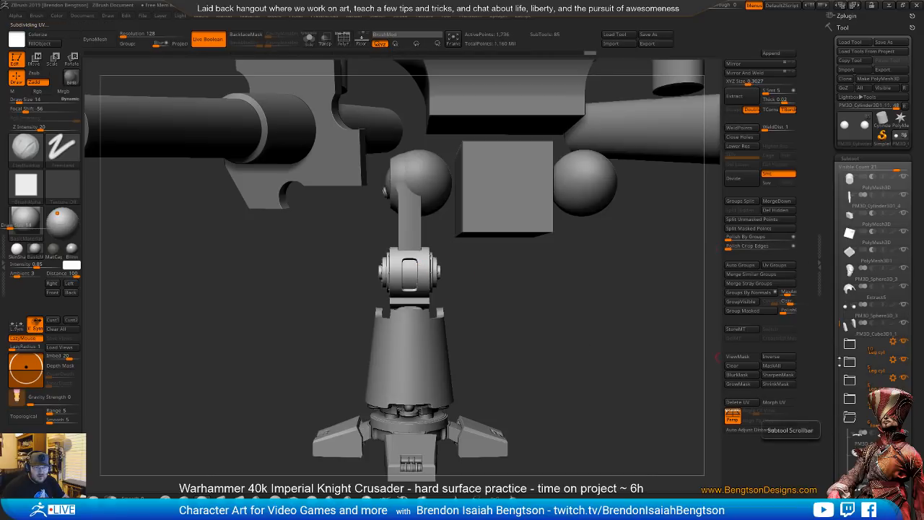
drag(840, 323, 840, 386)
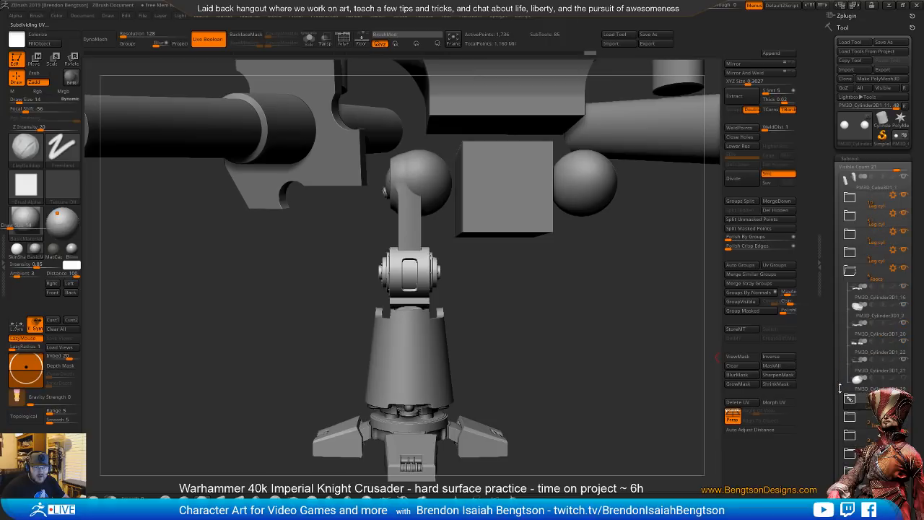
click(771, 54)
click(508, 110)
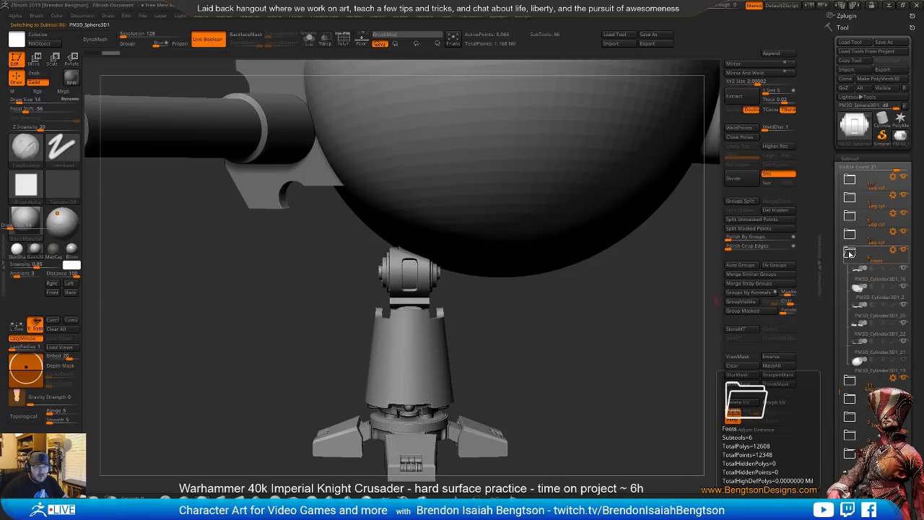
- Select the knee joint's subtool and expand the Leg const folder that contains the appended sphere
alt+click(415, 281)
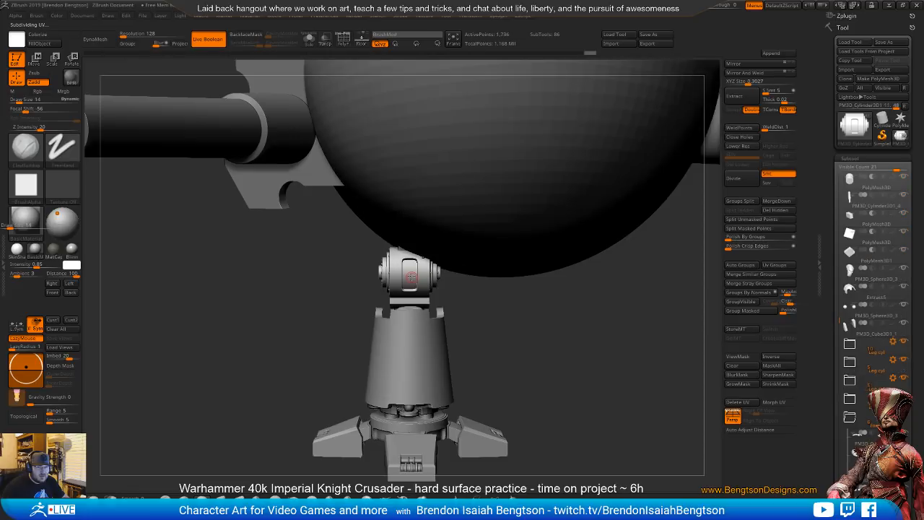
click(850, 418)
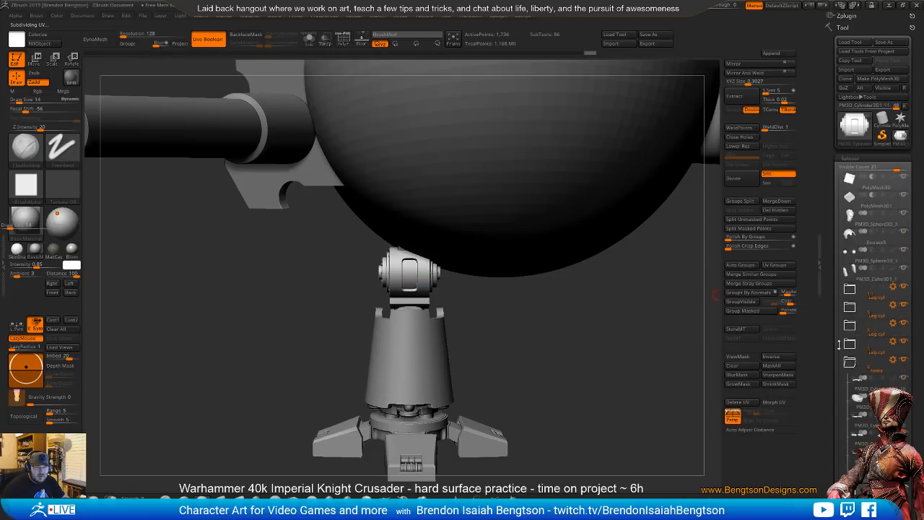
scroll(842, 417, down, 3)
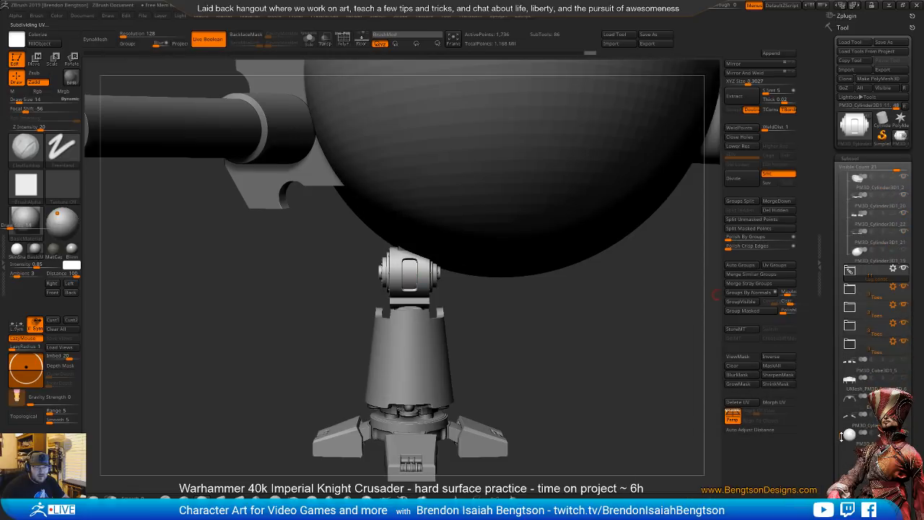
click(850, 270)
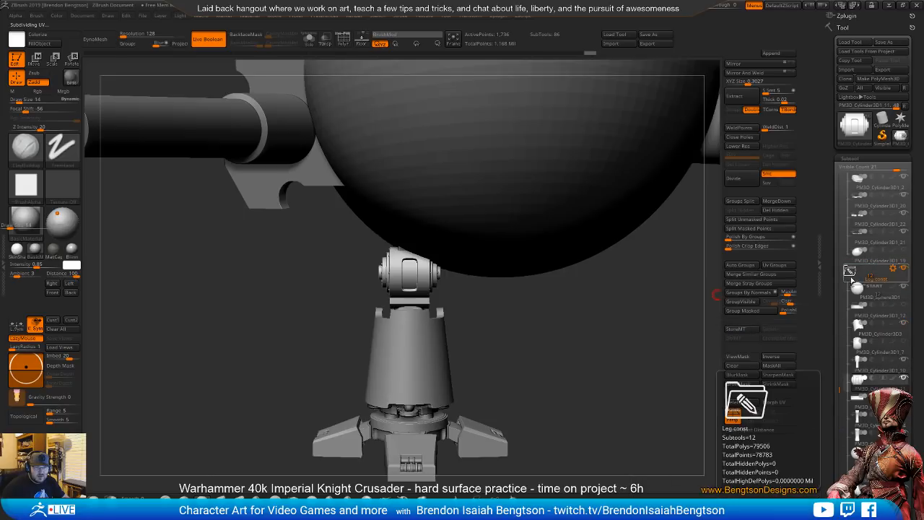
- Select the appended sphere's subtool and bring up its transform gizmo in move mode
drag(839, 388, 842, 419)
alt+click(615, 169)
mouse_move(858, 207)
alt+click(568, 167)
ctrl+right_drag(591, 175, 546, 270)
key(w)
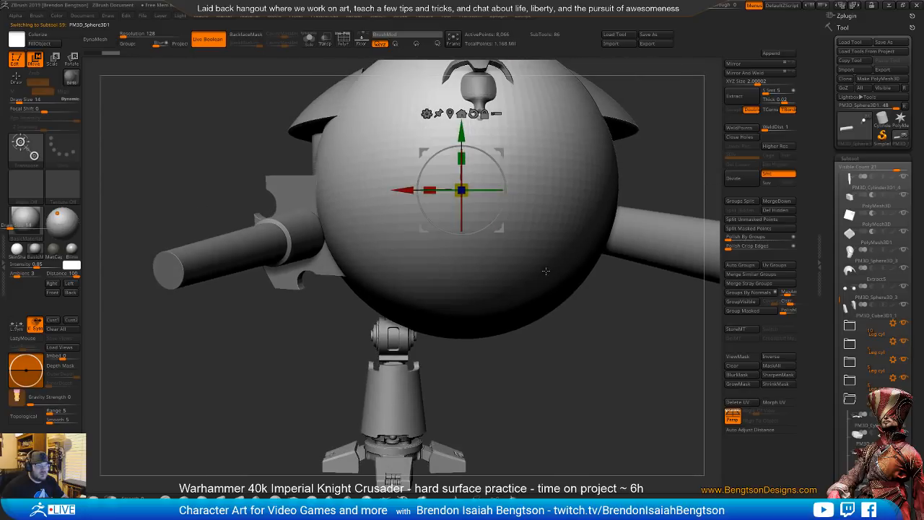
- Turn off perspective, then move the sphere down to the knee joint and scale it down to a size of about 0.36
click(729, 418)
drag(463, 131, 352, 283)
drag(507, 300, 424, 293)
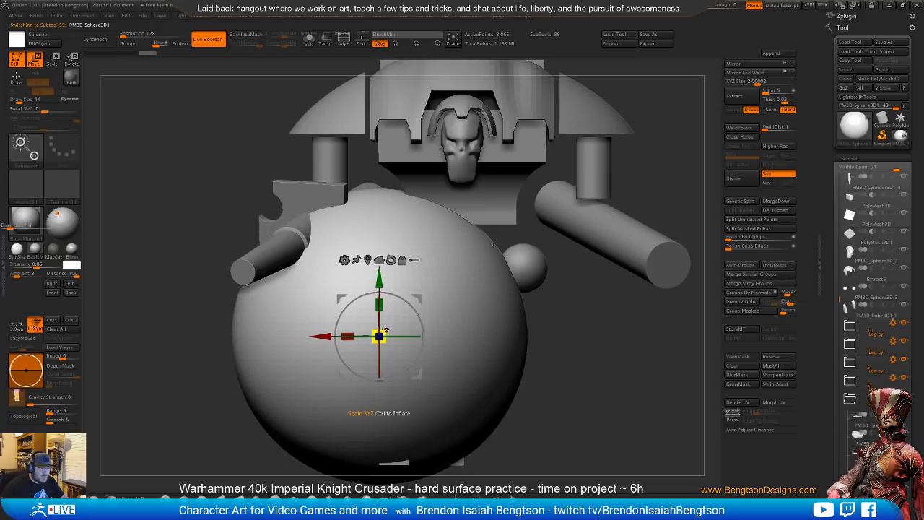
drag(385, 329, 272, 391)
drag(441, 336, 457, 334)
alt+drag(572, 325, 520, 254)
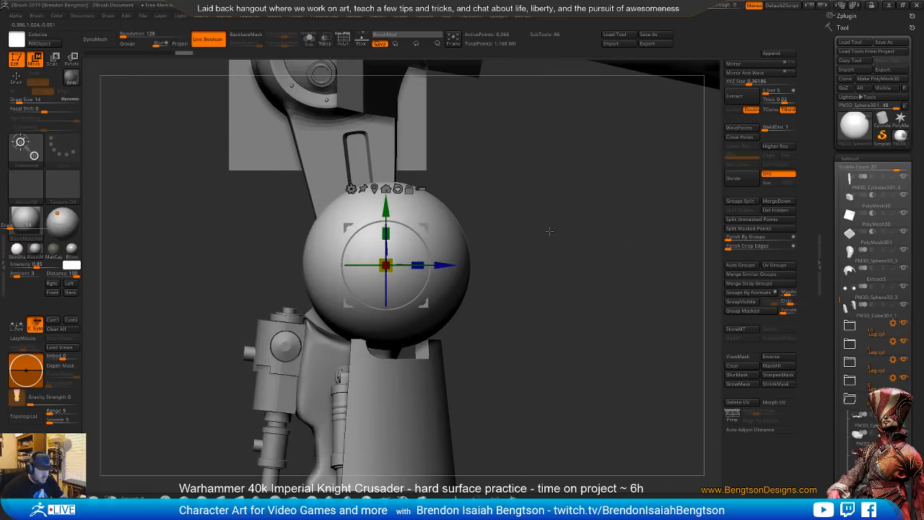
- Turn on transparency and shift the sphere sideways until it is centred on the knee joint
key(shift+t)
drag(535, 255, 462, 272)
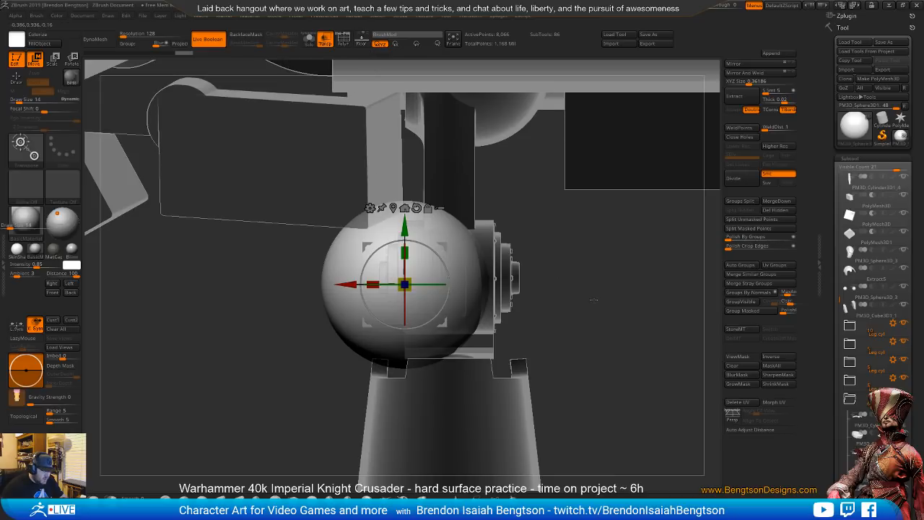
key(ctrl+shift+s)
key(ctrl+shift+s)
key(ctrl+shift+s)
key(ctrl+shift+s)
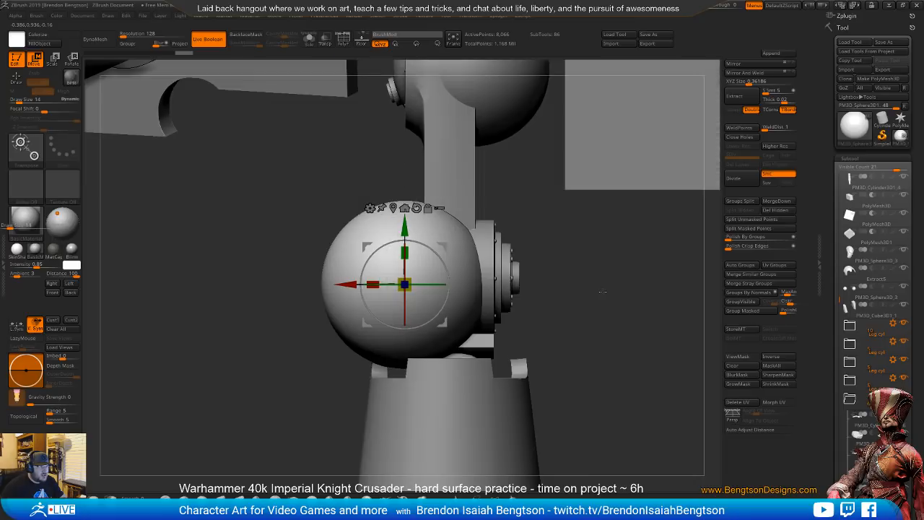
ctrl+right_drag(612, 284, 617, 305)
drag(345, 283, 403, 282)
key(ctrl+shift+t)
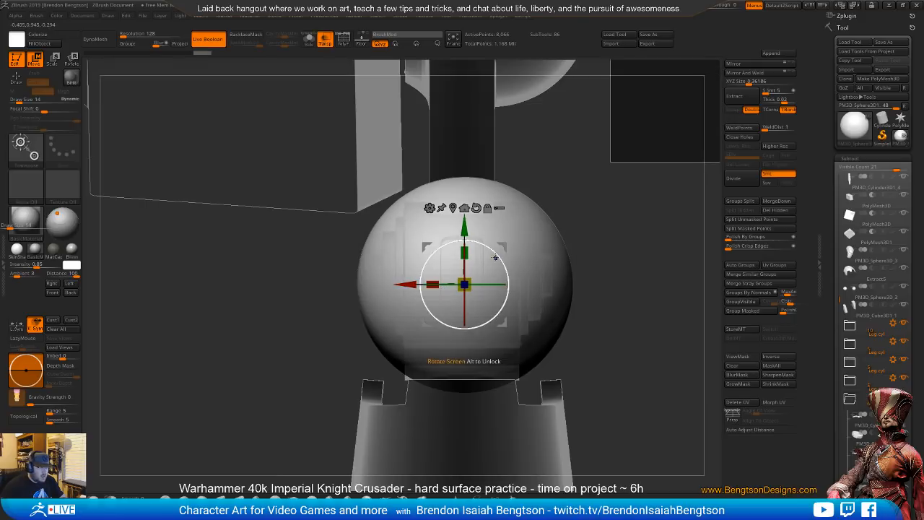
- Using the front reference image as a guide, enlarge the sphere to about 0.38, raise it slightly and shift it about -0.033 in Z
alt+right_drag(627, 246, 601, 245)
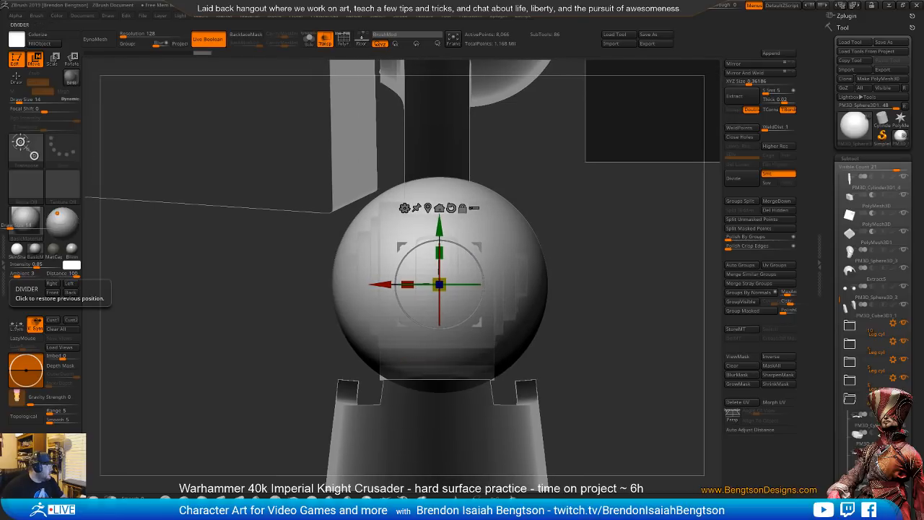
right_drag(0, 328, 138, 304)
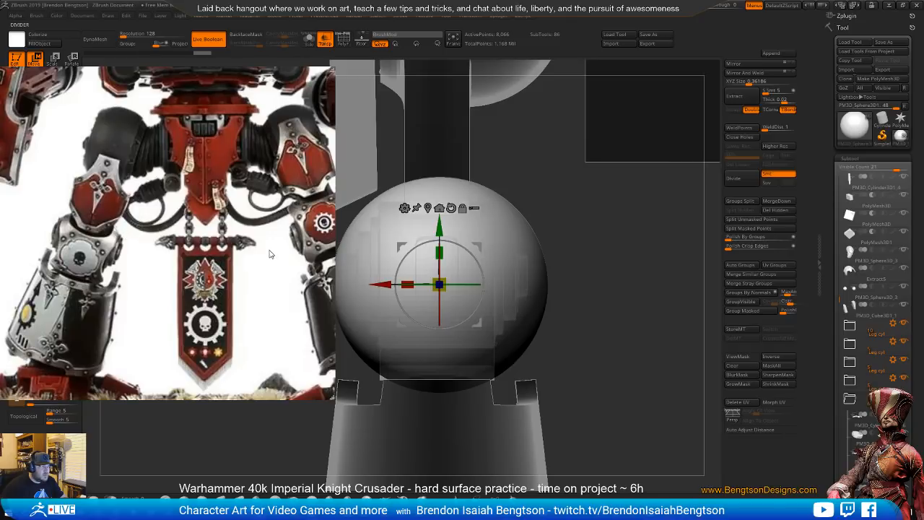
right_drag(149, 296, 0, 318)
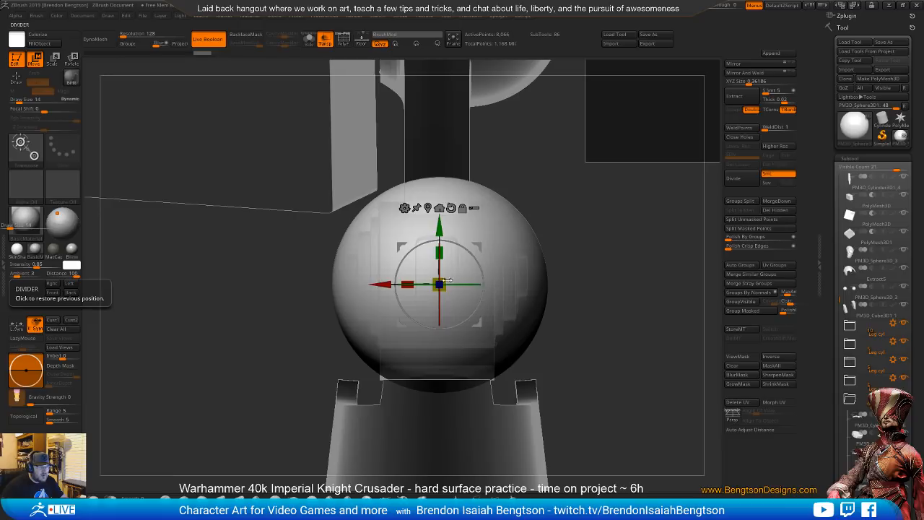
drag(444, 278, 468, 285)
drag(576, 294, 622, 291)
drag(438, 222, 435, 210)
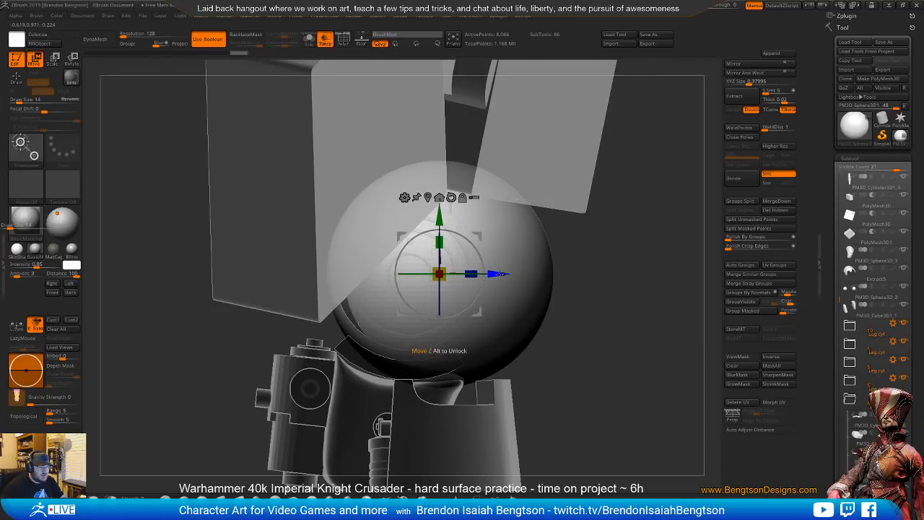
drag(502, 278, 483, 275)
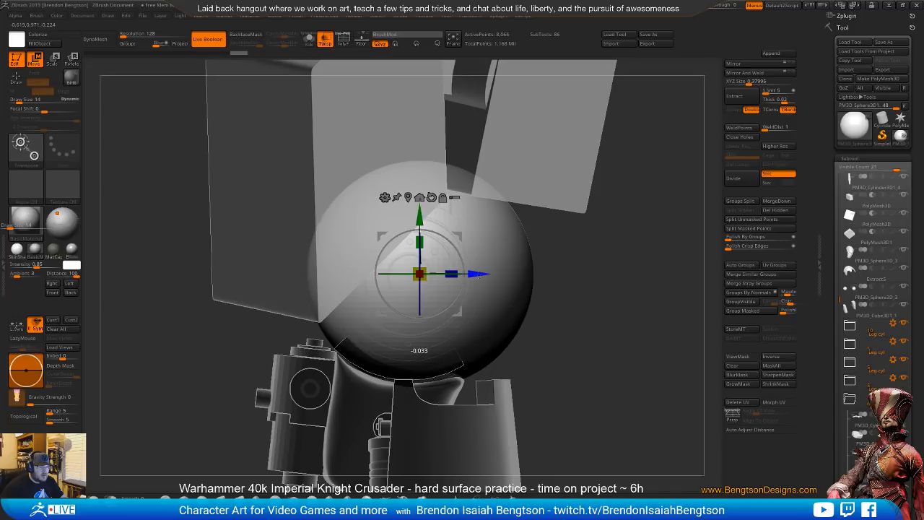
drag(606, 336, 549, 330)
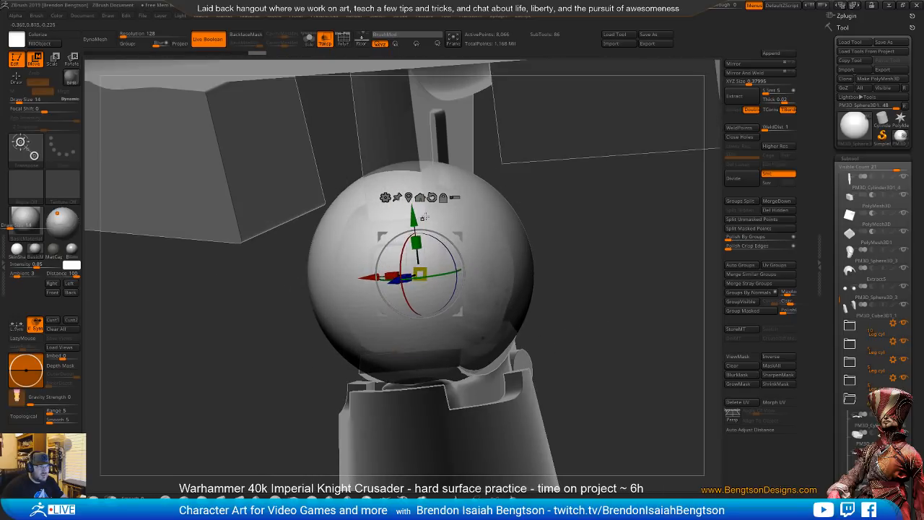
- Return to draw mode and subdivide the sphere up to level 4
key(q)
mouse_move(594, 281)
mouse_down()
mouse_move(625, 252)
mouse_move(600, 250)
mouse_move(613, 270)
mouse_move(617, 251)
mouse_up()
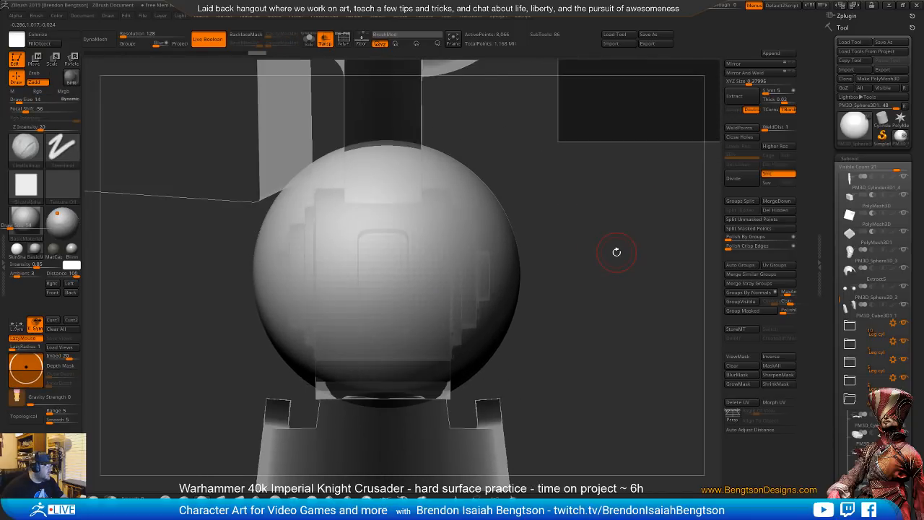
click(729, 186)
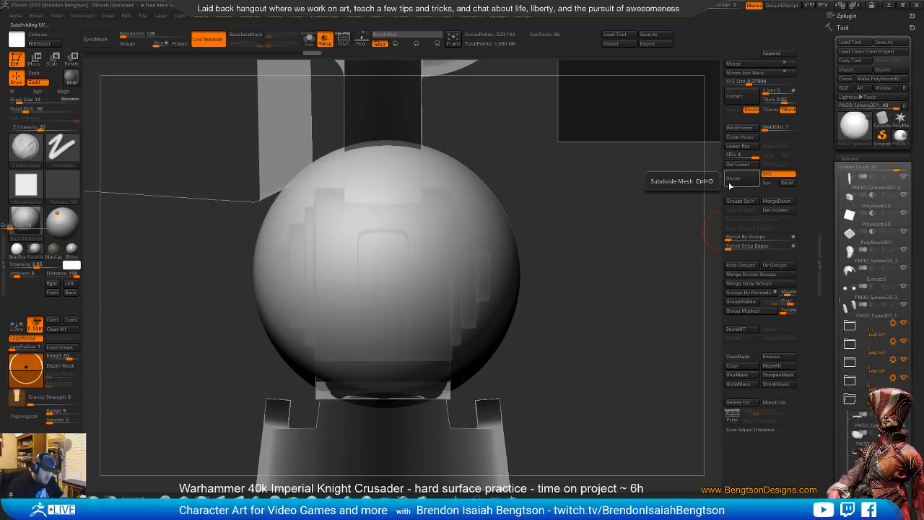
- Set the brush's draw size to 9 and turn on local symmetry
key(space)
click(493, 142)
drag(502, 151, 522, 153)
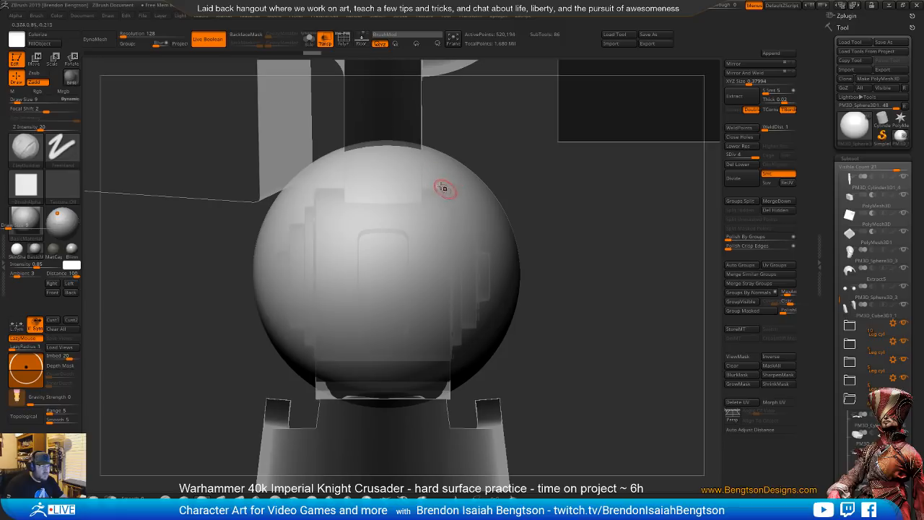
click(18, 325)
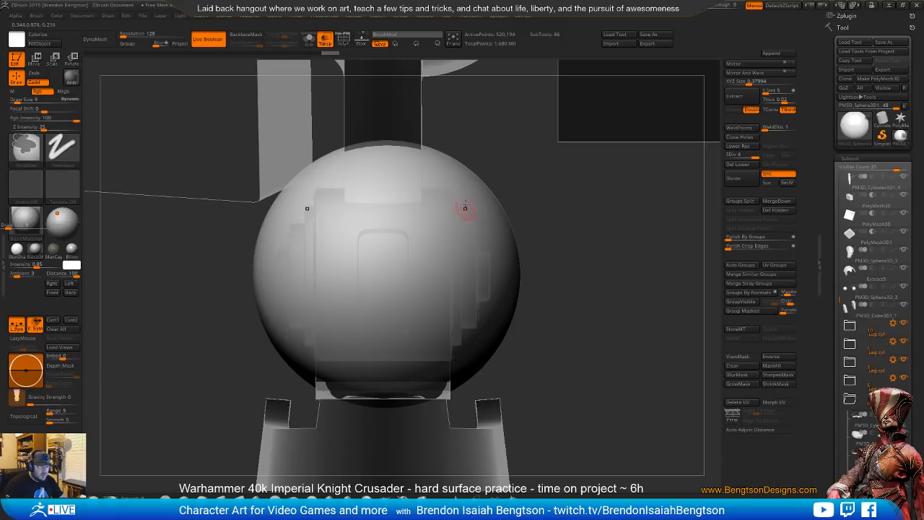
- Try painting freehand mask strokes down both upper sides of the sphere, and clear them
key(ctrl)
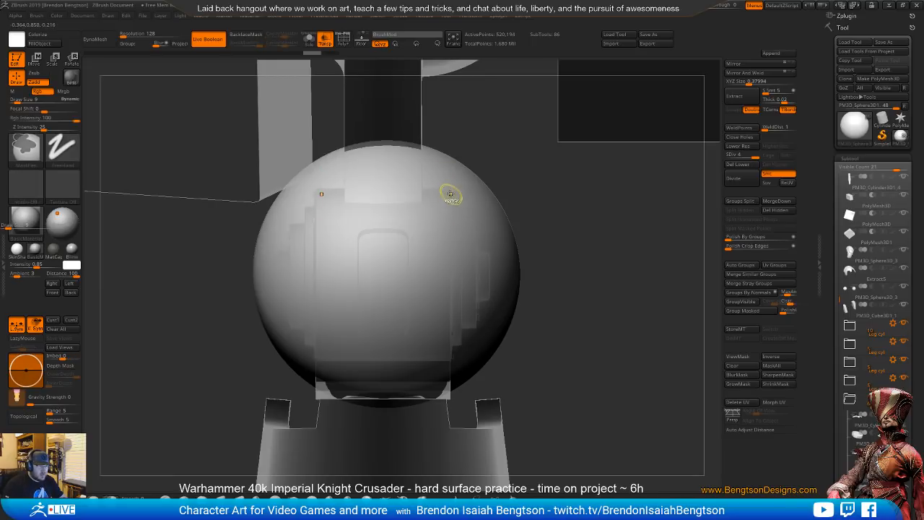
mouse_move(452, 163)
ctrl+mouse_down()
mouse_move(463, 249)
mouse_move(494, 258)
mouse_move(455, 198)
mouse_move(447, 203)
mouse_move(455, 249)
mouse_move(491, 271)
ctrl+mouse_up()
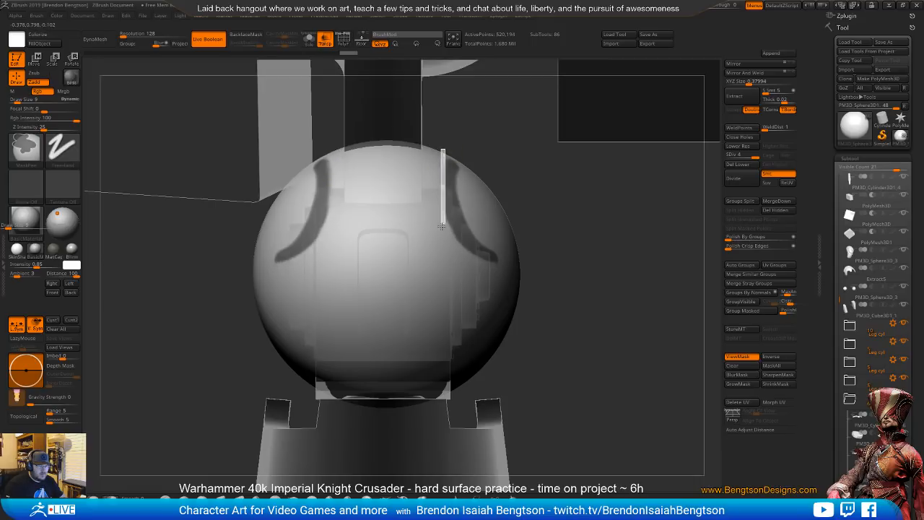
ctrl+click(504, 178)
- Choose the MaskCircle brush and mask symmetric circular areas on the sphere's upper corners
key(ctrl)
key(b)
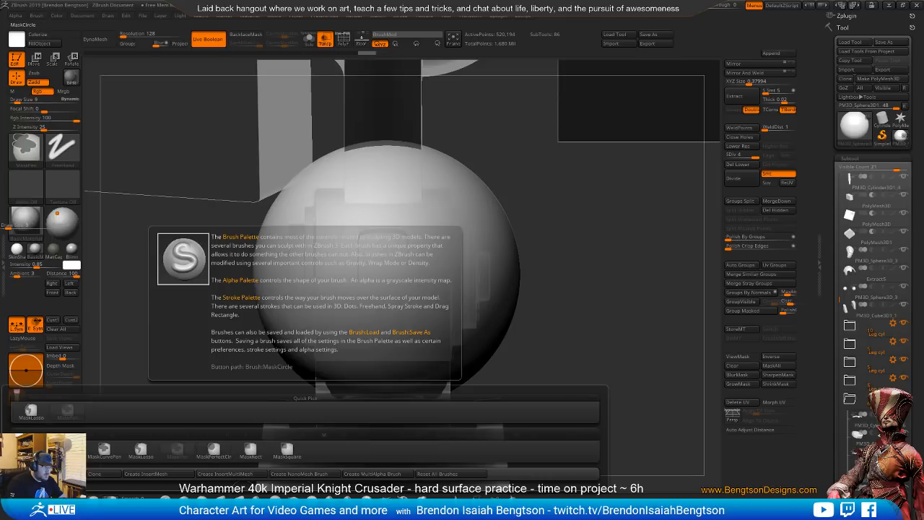
click(177, 451)
mouse_move(508, 122)
mouse_down()
mouse_move(498, 164)
mouse_move(422, 222)
mouse_move(451, 227)
mouse_move(437, 231)
mouse_up()
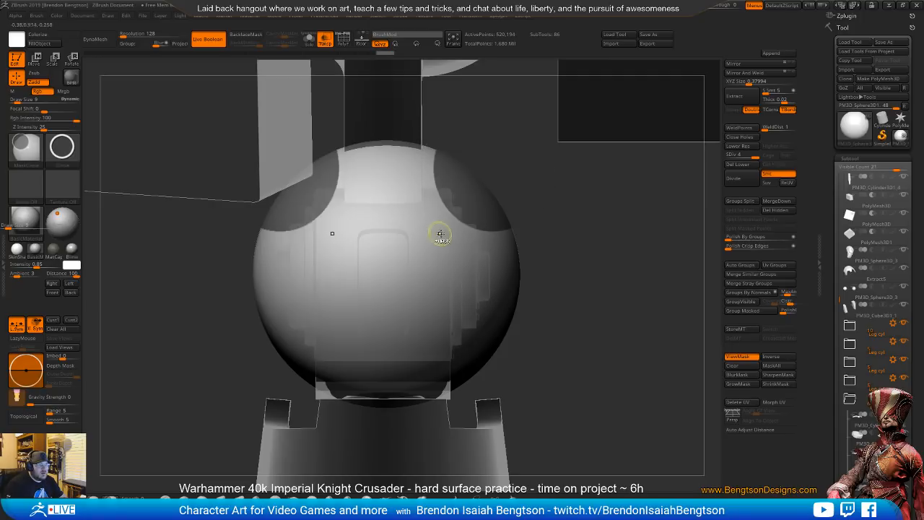
drag(613, 265, 613, 251)
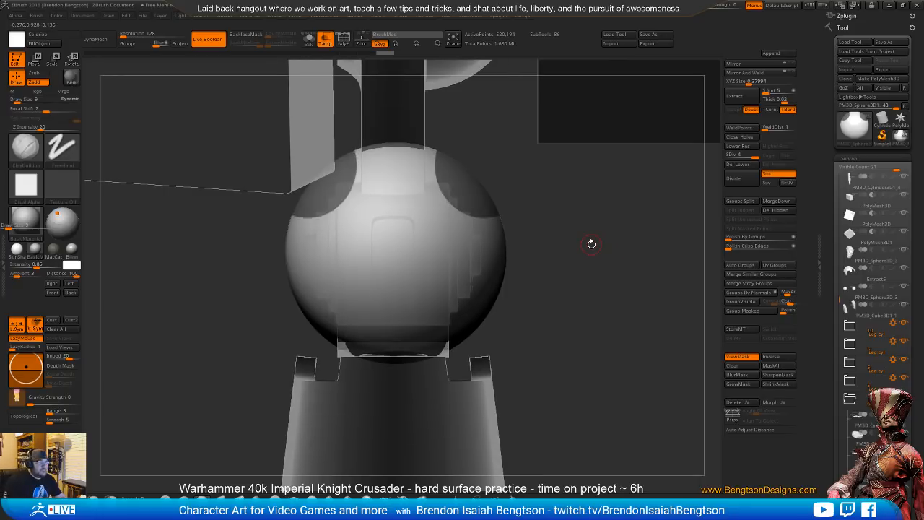
- Clear the mask and redraw larger symmetric circular masks on the sphere's upper corners
ctrl+drag(510, 153, 522, 114)
ctrl+click(513, 149)
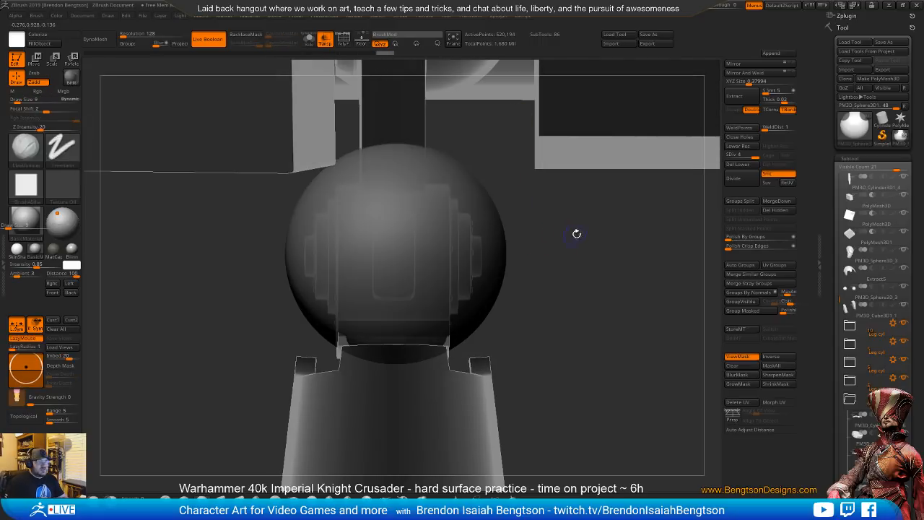
shift+drag(571, 234, 567, 253)
ctrl+click(520, 176)
mouse_move(517, 149)
ctrl+mouse_down()
mouse_move(485, 253)
mouse_move(459, 227)
mouse_move(422, 231)
mouse_move(438, 238)
ctrl+mouse_up()
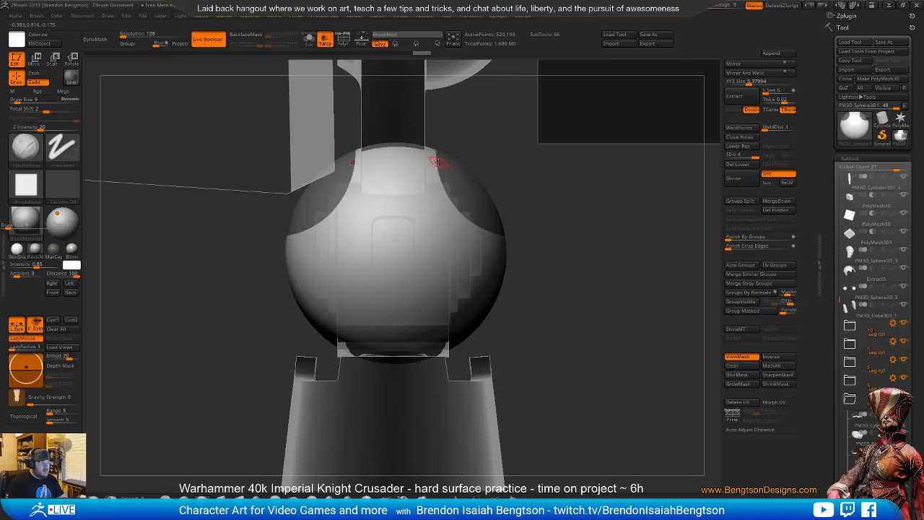
- Mask circular cut-outs at the top, both sides and bottom of the sphere's front
mouse_move(507, 138)
ctrl+mouse_down()
mouse_move(515, 126)
mouse_move(504, 193)
mouse_move(401, 229)
mouse_move(421, 216)
mouse_move(439, 239)
mouse_move(442, 260)
mouse_move(435, 250)
mouse_move(409, 282)
mouse_move(439, 256)
mouse_move(416, 274)
mouse_move(283, 192)
mouse_move(281, 174)
mouse_move(344, 176)
mouse_move(312, 183)
ctrl+mouse_up()
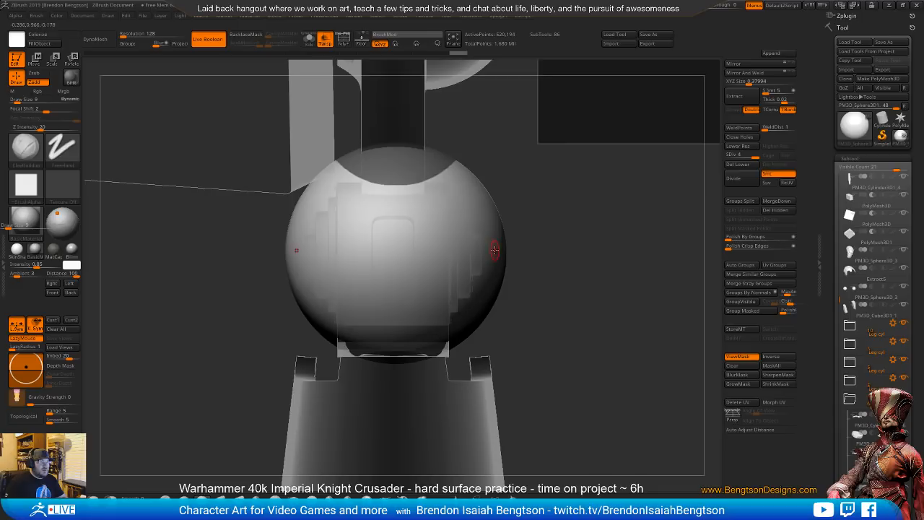
mouse_move(597, 202)
ctrl+mouse_down()
mouse_move(437, 374)
mouse_move(476, 330)
mouse_move(466, 342)
ctrl+mouse_up()
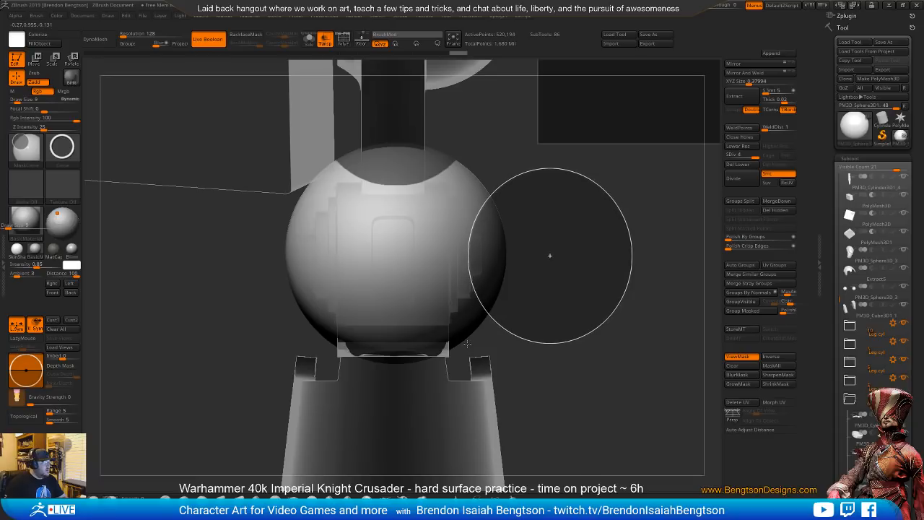
ctrl+drag(467, 343, 463, 344)
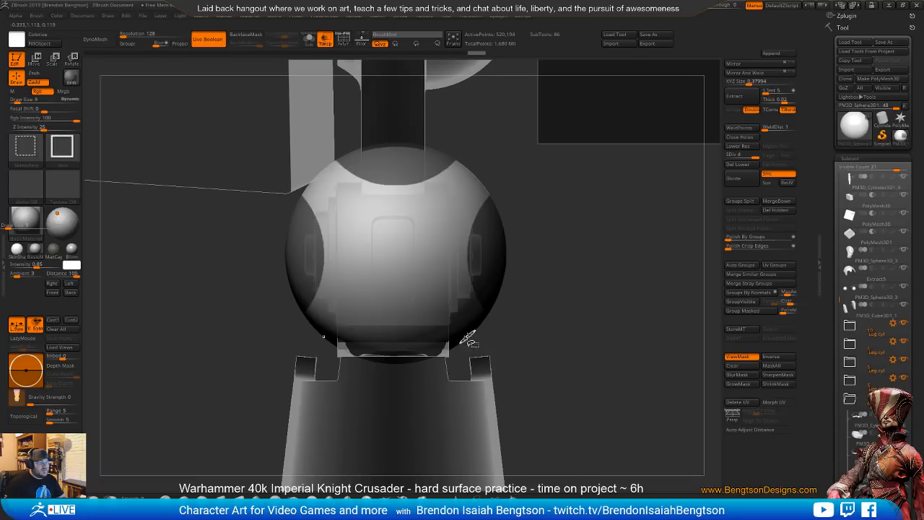
mouse_move(568, 330)
mouse_down()
mouse_move(561, 320)
mouse_move(576, 279)
mouse_up()
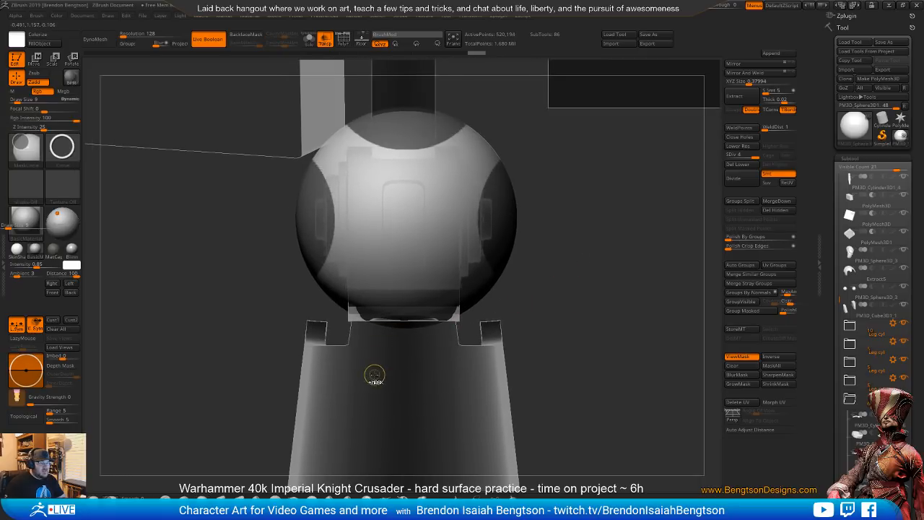
mouse_move(330, 402)
ctrl+mouse_down()
mouse_move(469, 292)
mouse_move(485, 230)
mouse_move(493, 231)
mouse_move(488, 258)
mouse_move(493, 242)
mouse_move(476, 254)
mouse_move(501, 233)
mouse_move(487, 272)
mouse_move(491, 264)
ctrl+mouse_up()
mouse_move(568, 266)
alt+mouse_down()
mouse_move(570, 254)
mouse_move(637, 267)
mouse_move(566, 268)
alt+mouse_up()
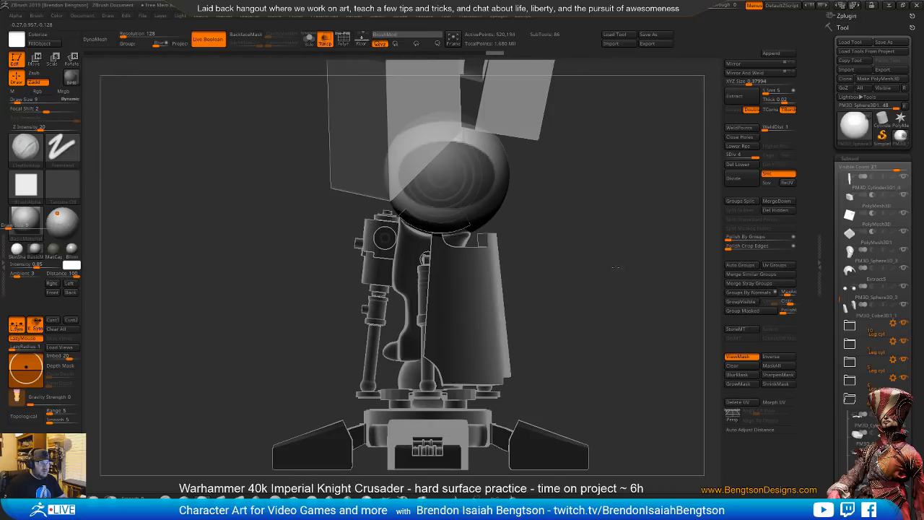
- Choose the MaskLasso brush and, in side view, add the rear half of the sphere to the mask
key(ctrl)
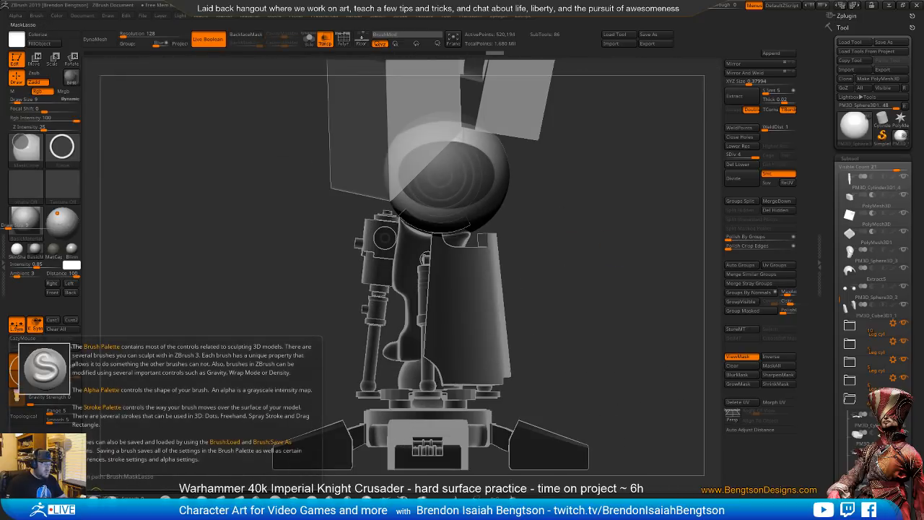
ctrl+click(96, 496)
mouse_move(441, 93)
ctrl+mouse_down()
mouse_move(273, 256)
mouse_move(418, 379)
mouse_move(448, 373)
ctrl+mouse_up()
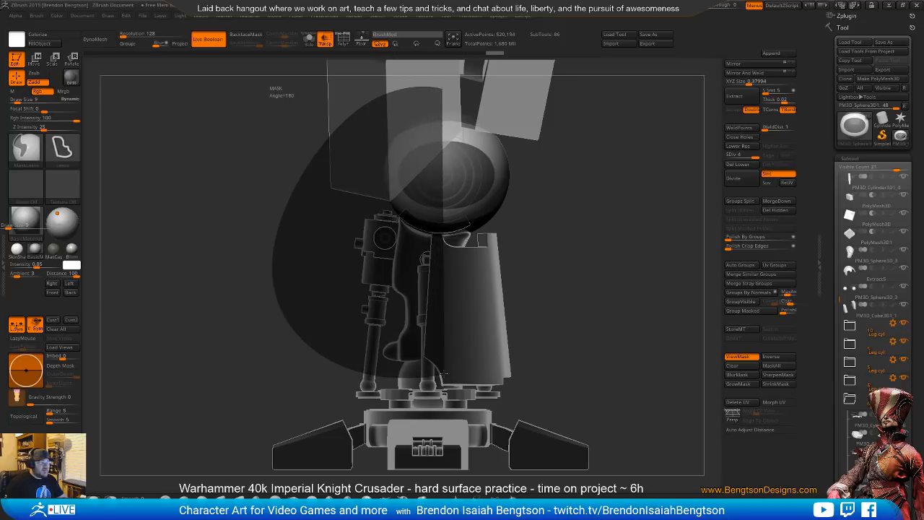
ctrl+drag(442, 373, 441, 369)
mouse_move(592, 259)
mouse_down()
mouse_move(570, 280)
mouse_move(526, 291)
mouse_move(560, 248)
mouse_up()
drag(576, 300, 568, 268)
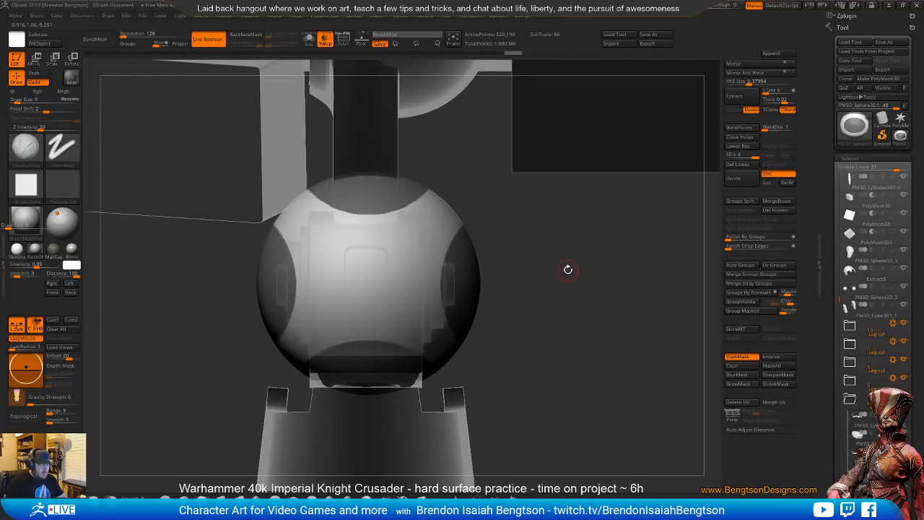
- Show the polyframe and try assigning the sphere's masked areas to their own polygroup
key(shift+f)
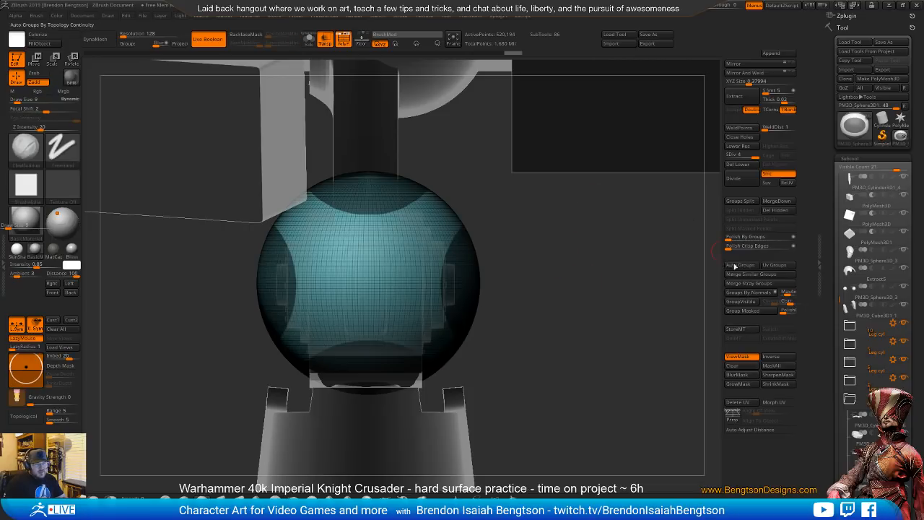
click(742, 310)
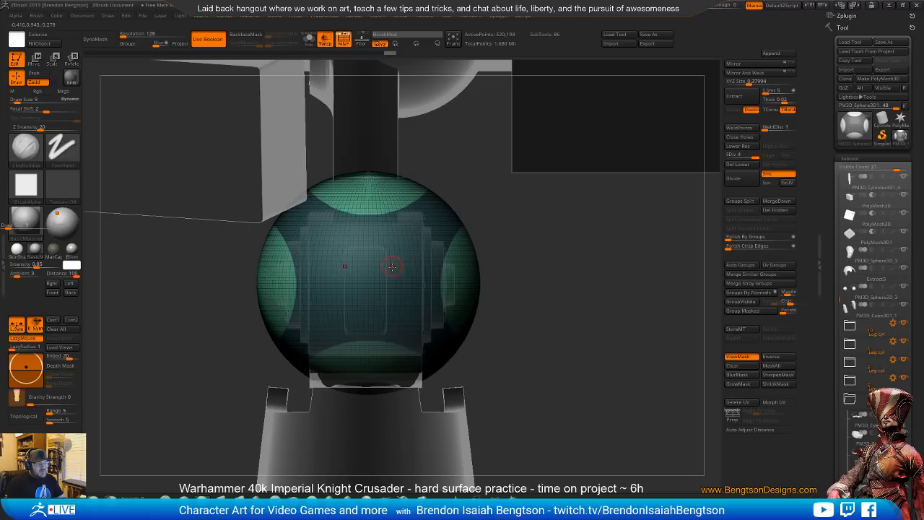
click(750, 273)
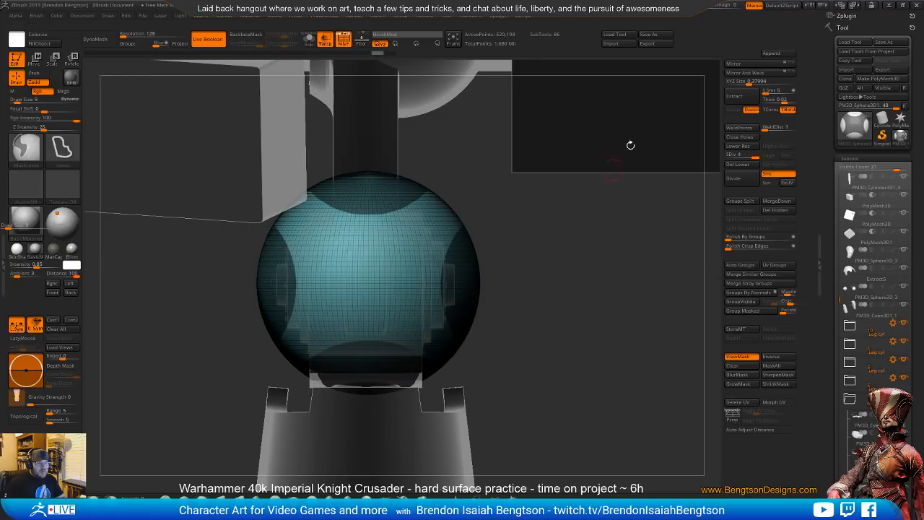
- Invert the sphere's mask so the front plate shape is covered, and preview its extraction at 0.02 thickness
click(733, 99)
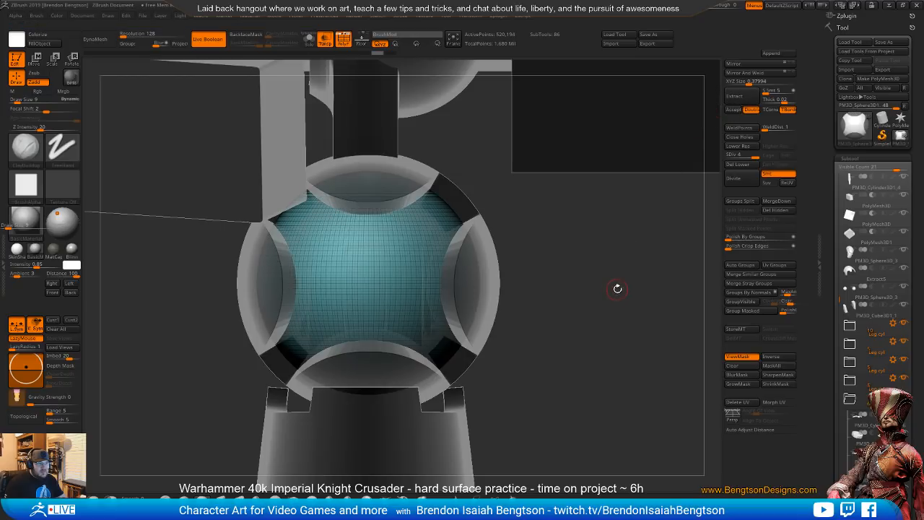
ctrl+click(545, 241)
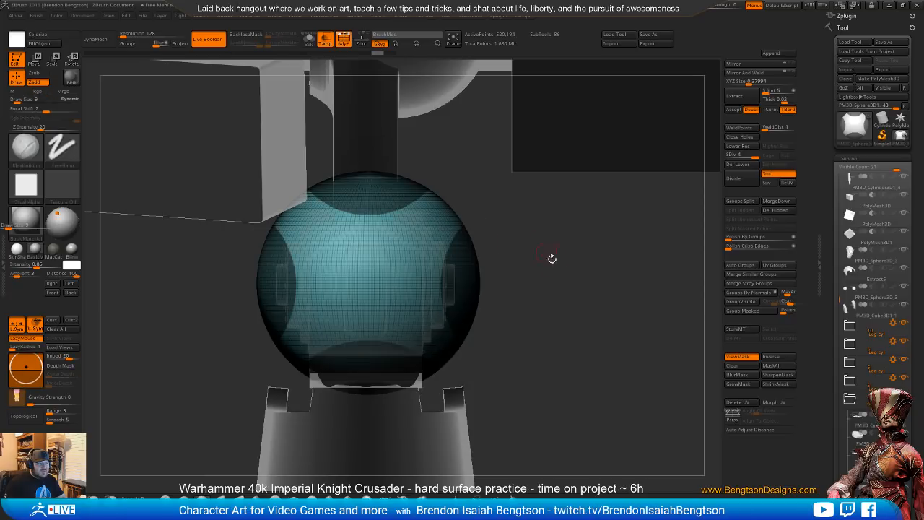
ctrl+click(571, 254)
click(734, 96)
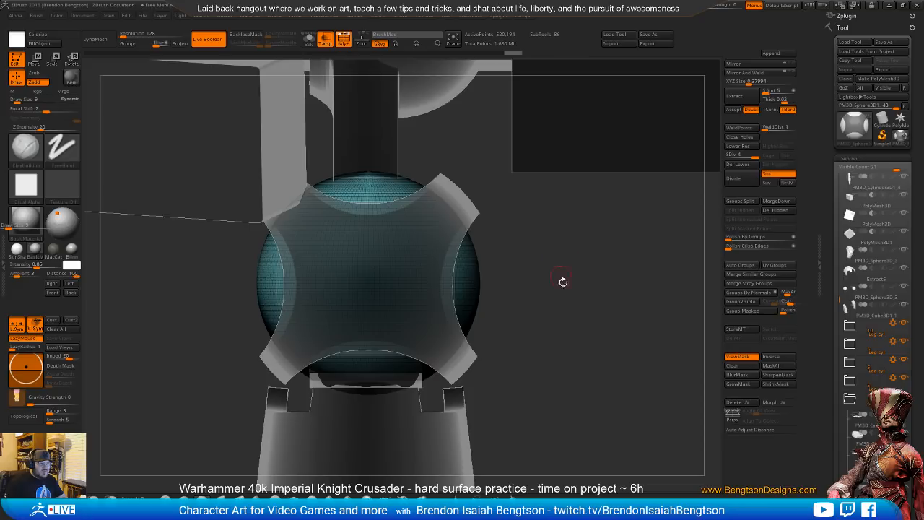
mouse_move(578, 335)
mouse_down()
mouse_move(548, 337)
mouse_move(554, 314)
mouse_up()
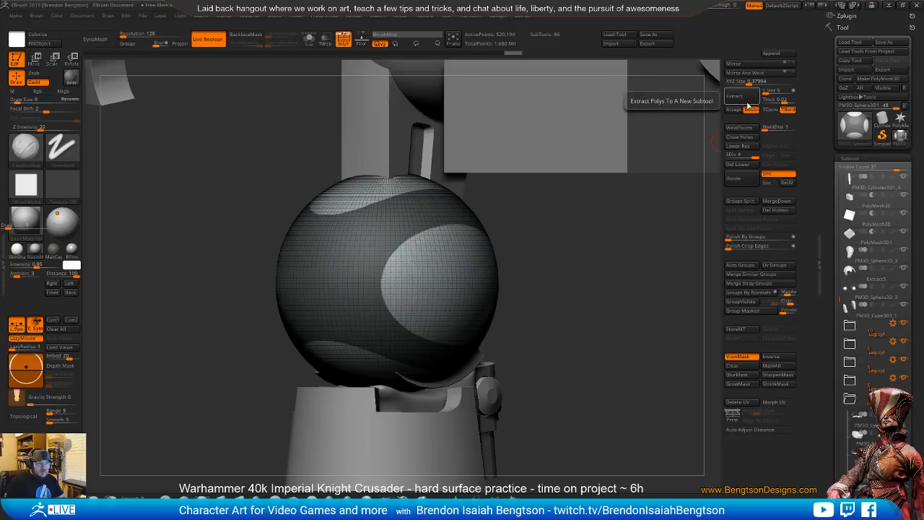
- Set the extract thickness to 0.001 with Double switched off and preview the plate extraction again
click(779, 99)
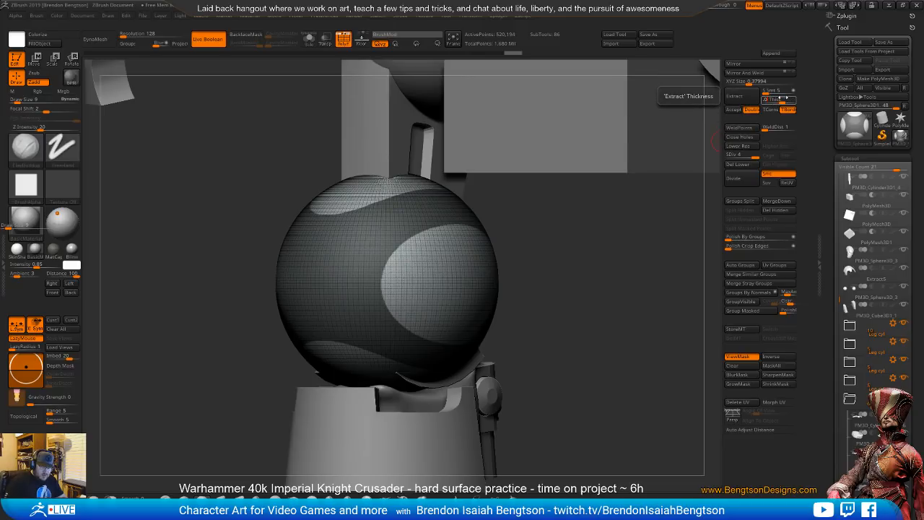
click(749, 111)
click(740, 100)
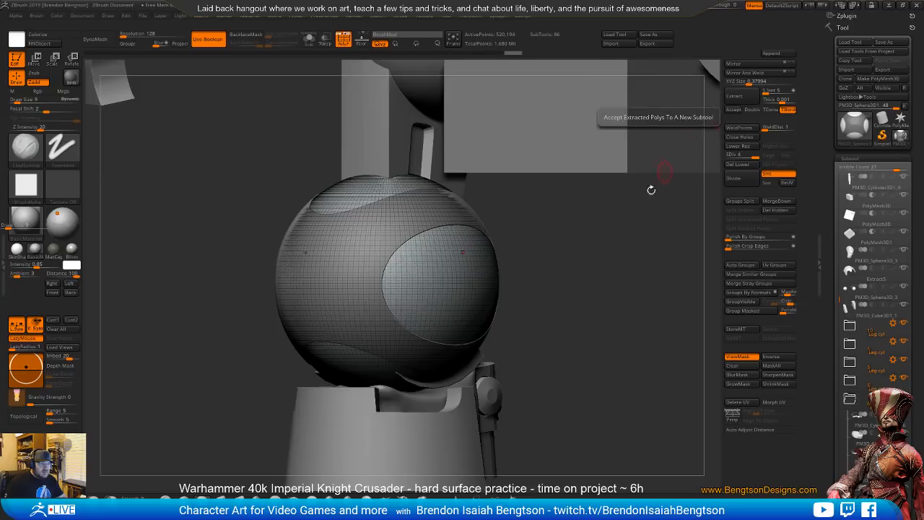
- Try re-masking the rear half of the sphere in side view and previewing the extraction
drag(603, 312, 570, 233)
key(ctrl)
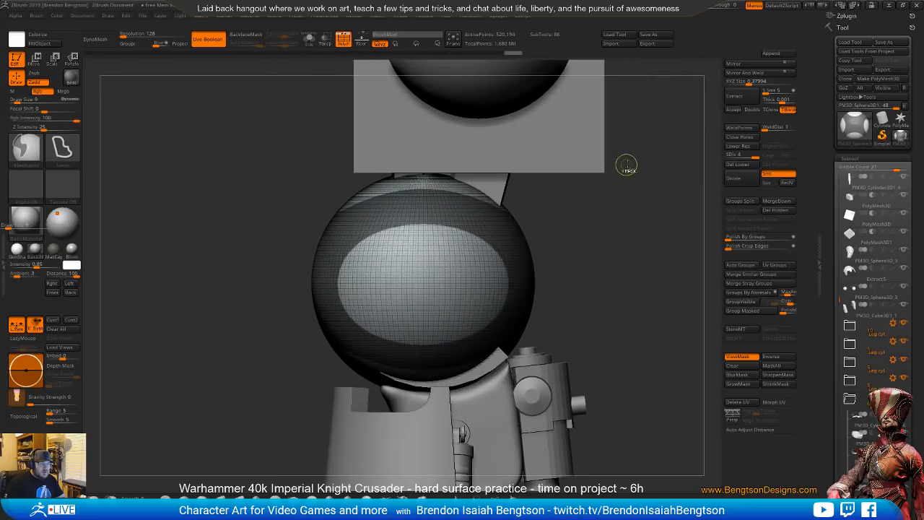
mouse_move(416, 138)
ctrl+mouse_down()
mouse_move(444, 484)
mouse_move(429, 495)
mouse_move(425, 408)
ctrl+mouse_up()
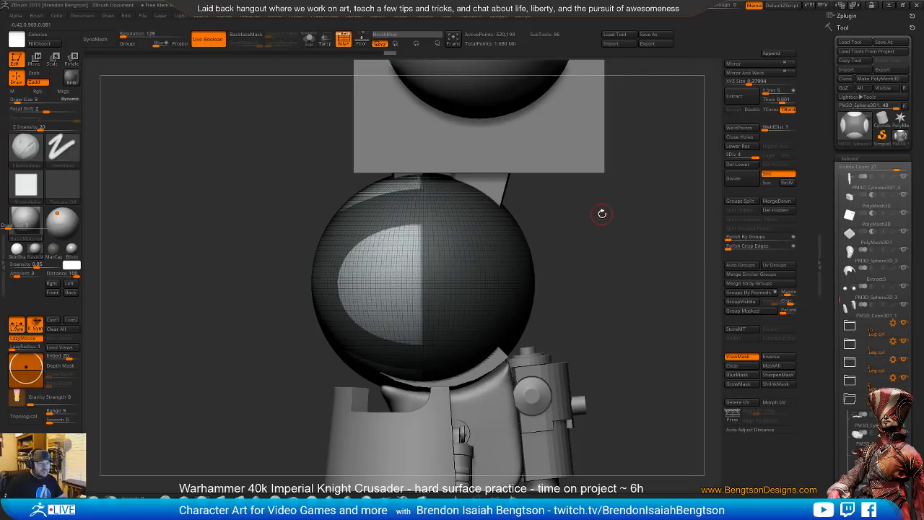
key(ctrl+z)
mouse_move(428, 135)
ctrl+mouse_down()
mouse_move(672, 275)
mouse_move(411, 439)
mouse_move(430, 437)
ctrl+mouse_up()
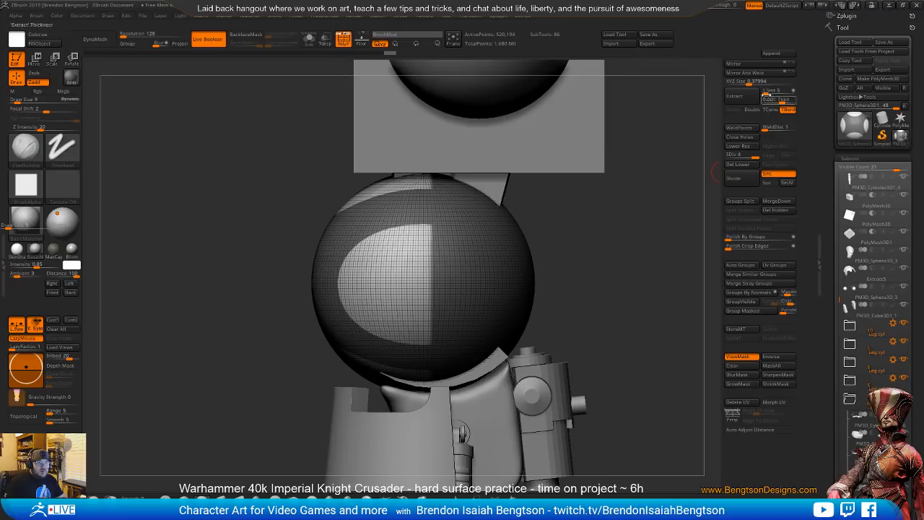
click(735, 99)
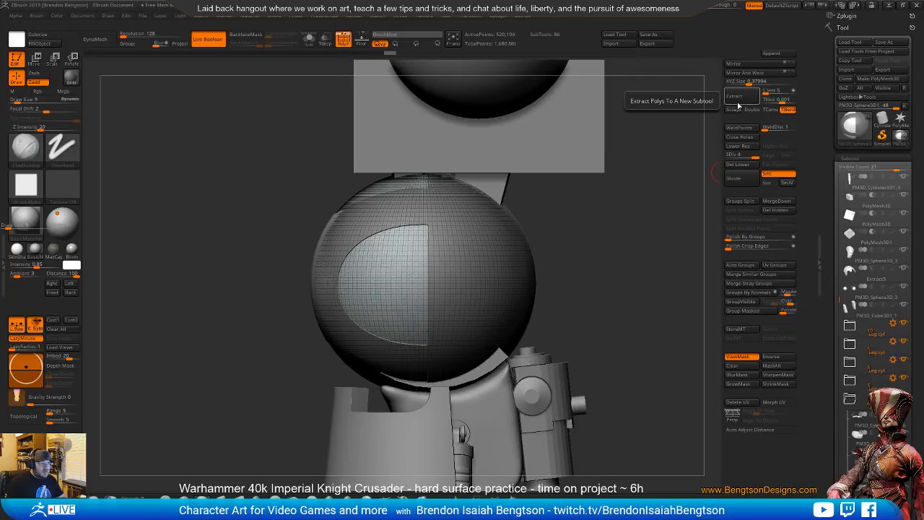
click(733, 109)
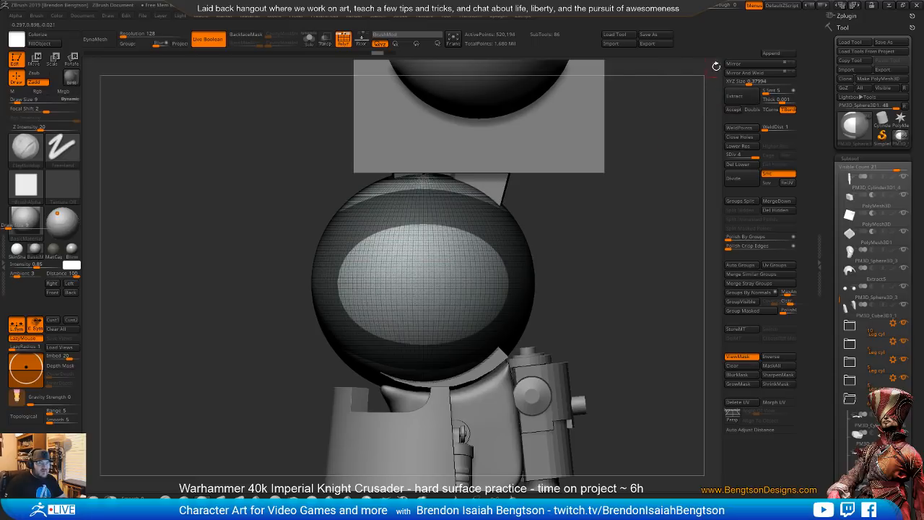
click(736, 100)
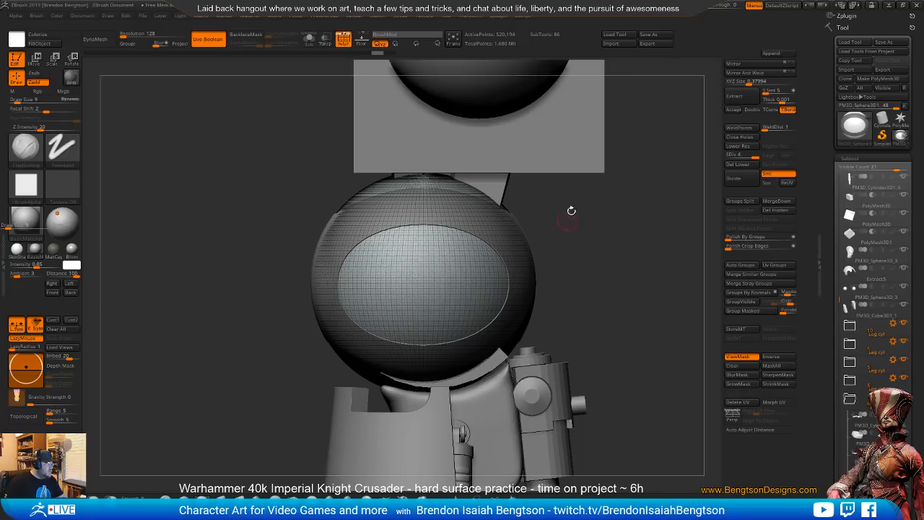
- Assign the masked plate shape to its own polygroup and isolate it on the sphere
drag(576, 217, 619, 208)
shift+drag(501, 241, 555, 202)
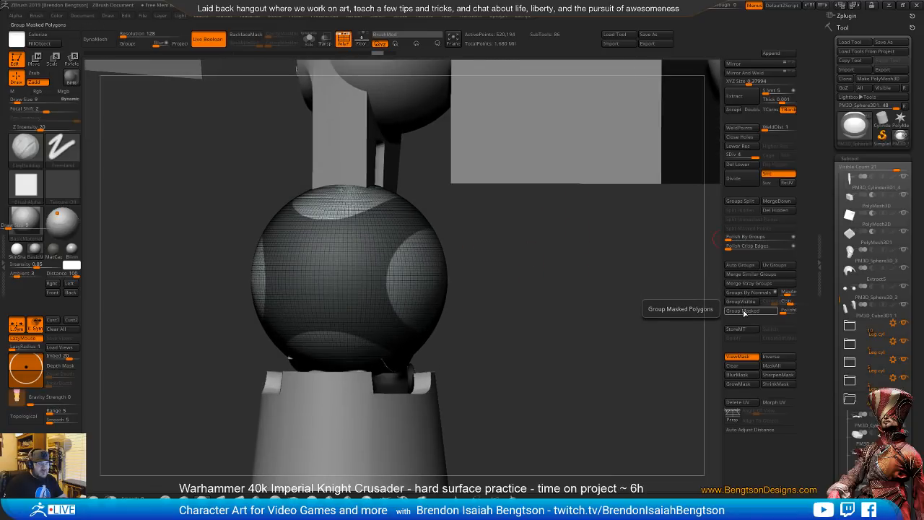
click(743, 303)
key(ctrl)
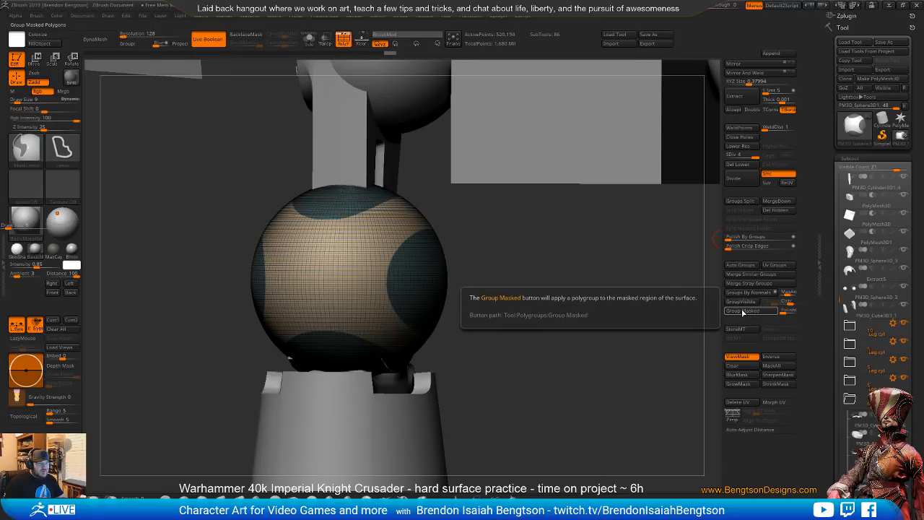
ctrl+shift+click(332, 256)
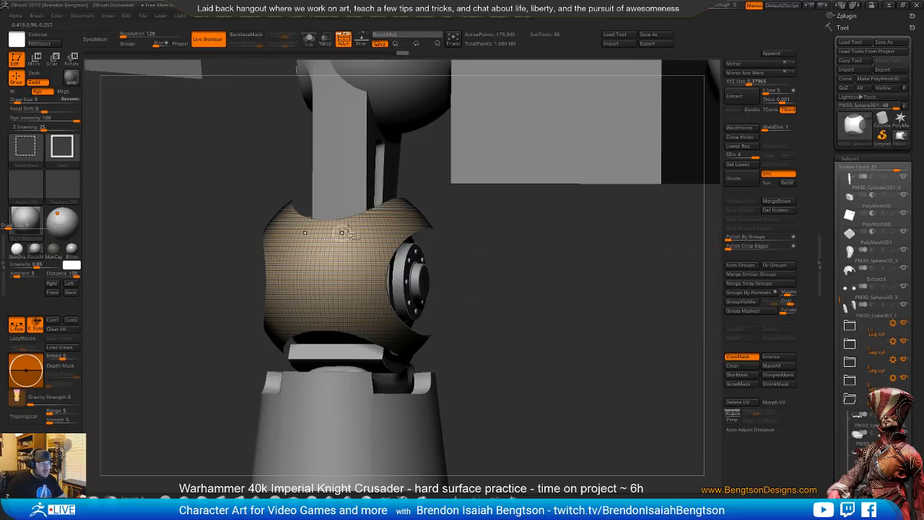
mouse_move(549, 302)
mouse_down()
mouse_move(556, 325)
mouse_move(563, 303)
mouse_up()
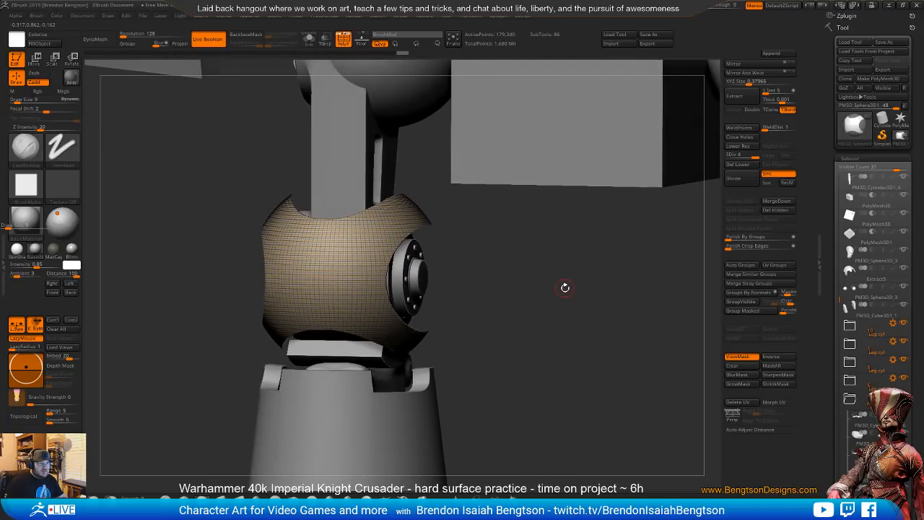
- Show the whole sphere, delete its lower subdivision levels, and delete everything outside the plate polygroup
ctrl+shift+click(565, 287)
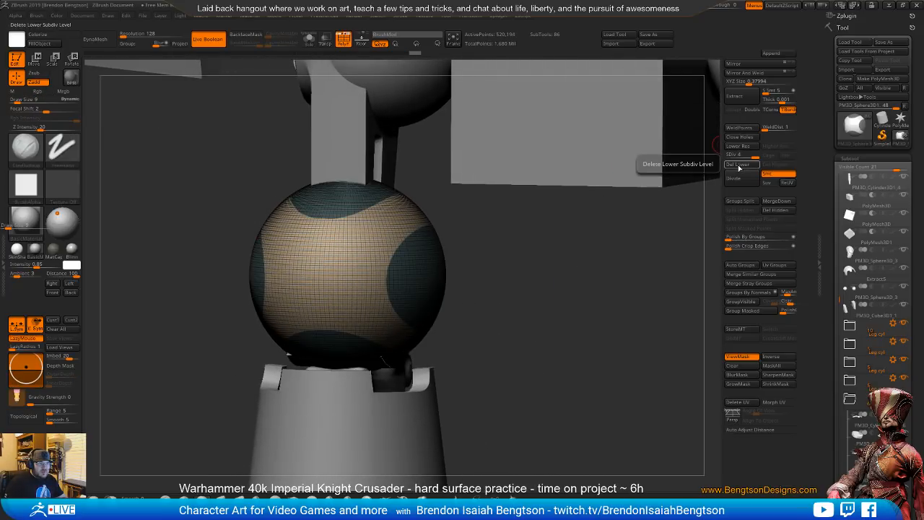
click(738, 166)
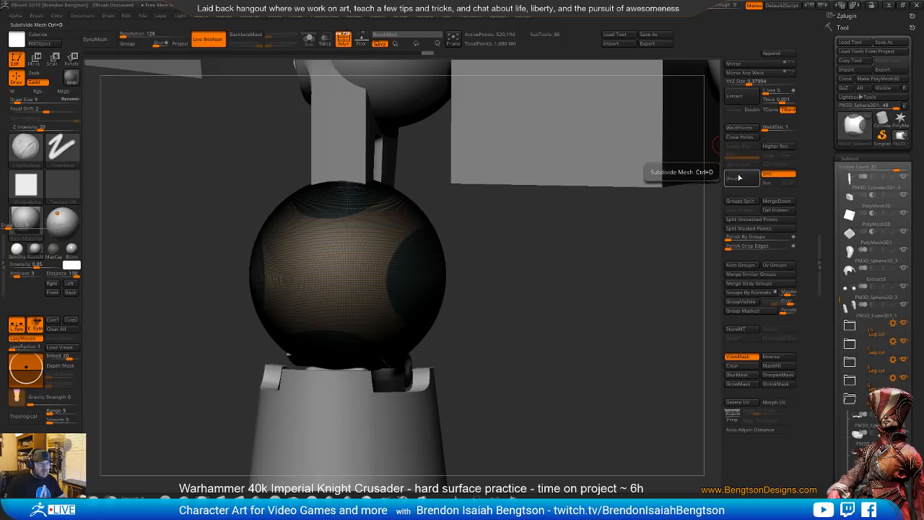
ctrl+shift+click(352, 285)
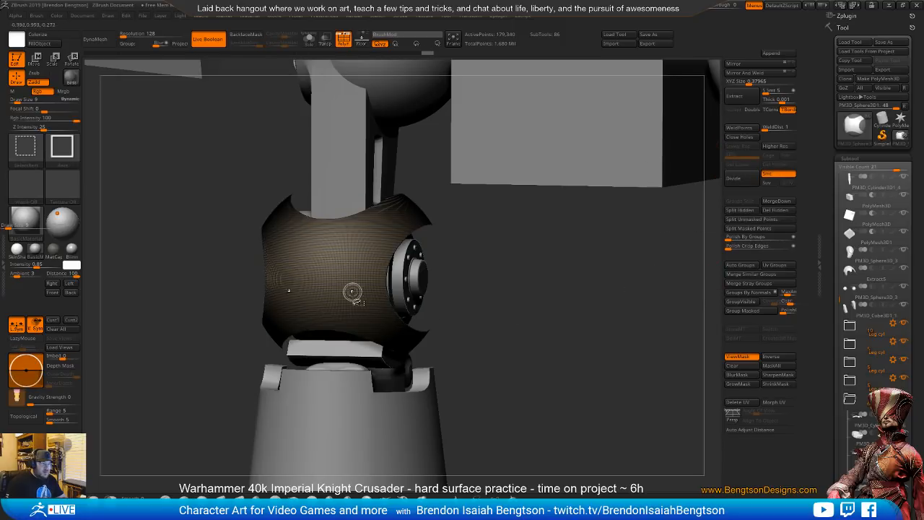
click(732, 209)
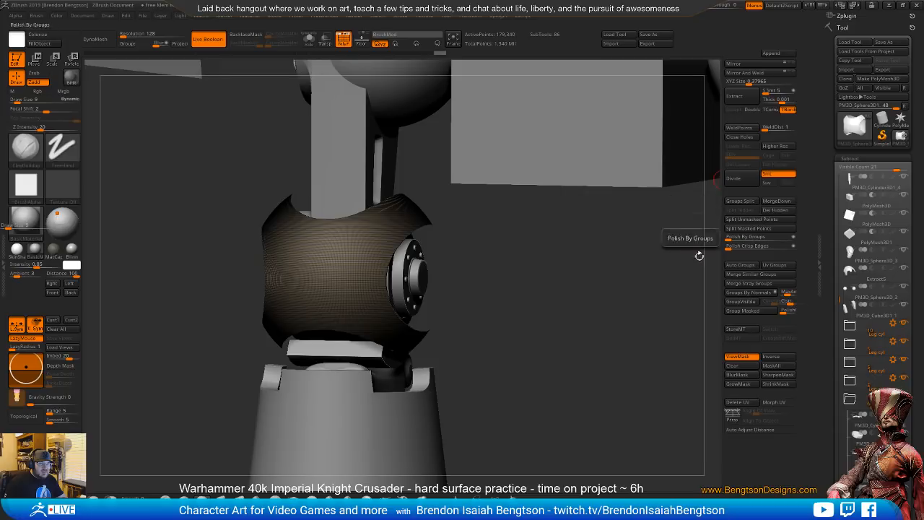
- In side view, slice the shell vertically through its middle to separate the front and rear halves
mouse_move(560, 291)
mouse_down()
mouse_move(682, 200)
mouse_move(680, 182)
mouse_move(680, 196)
mouse_up()
alt+drag(651, 235, 594, 256)
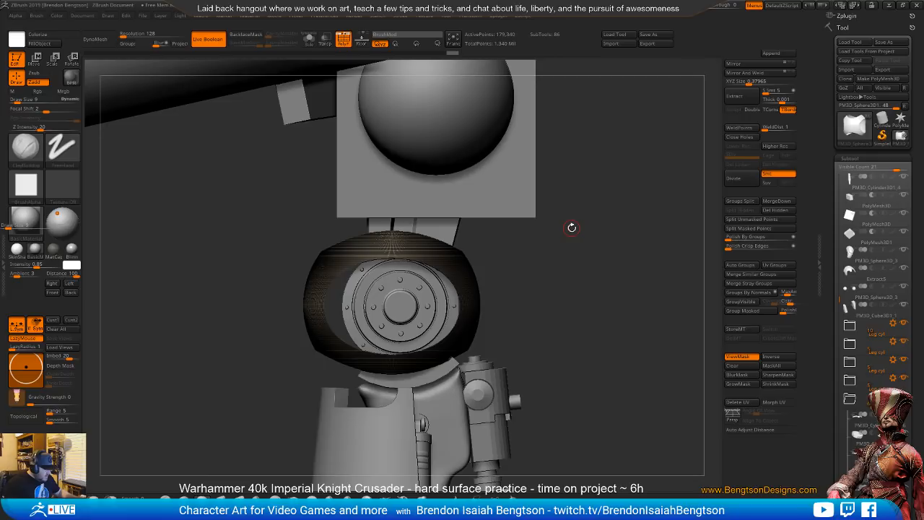
ctrl+drag(389, 210, 389, 458)
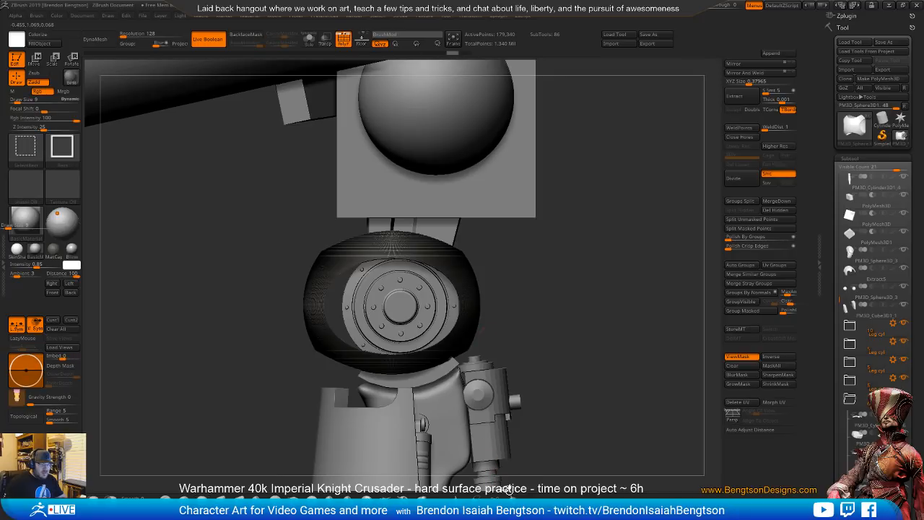
ctrl+shift+click(508, 497)
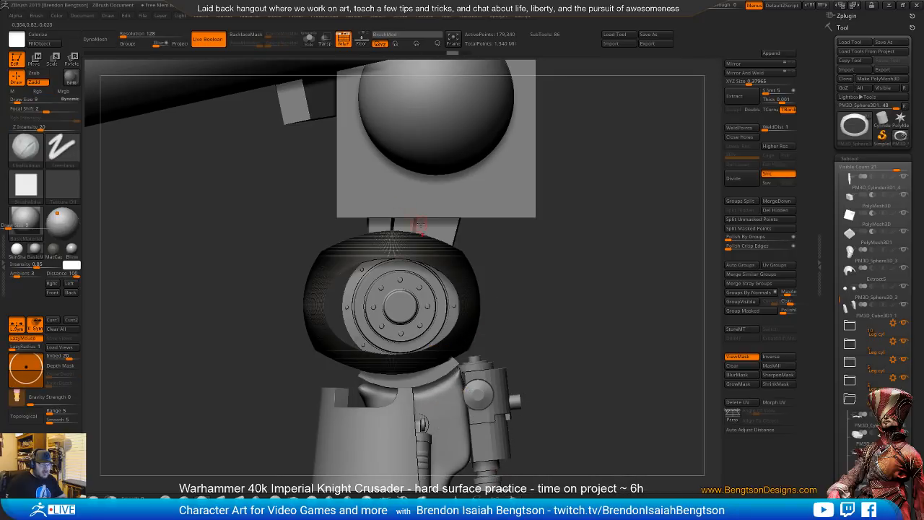
ctrl+shift+drag(397, 175, 405, 467)
mouse_move(548, 293)
mouse_down()
mouse_move(579, 297)
mouse_move(559, 297)
mouse_move(442, 515)
mouse_move(459, 474)
mouse_up()
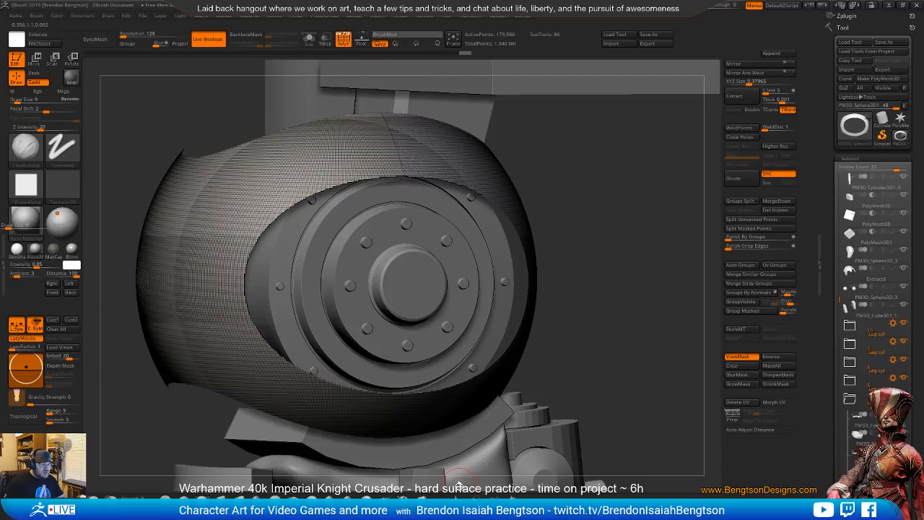
mouse_move(611, 252)
mouse_down()
mouse_move(623, 251)
mouse_move(616, 237)
mouse_up()
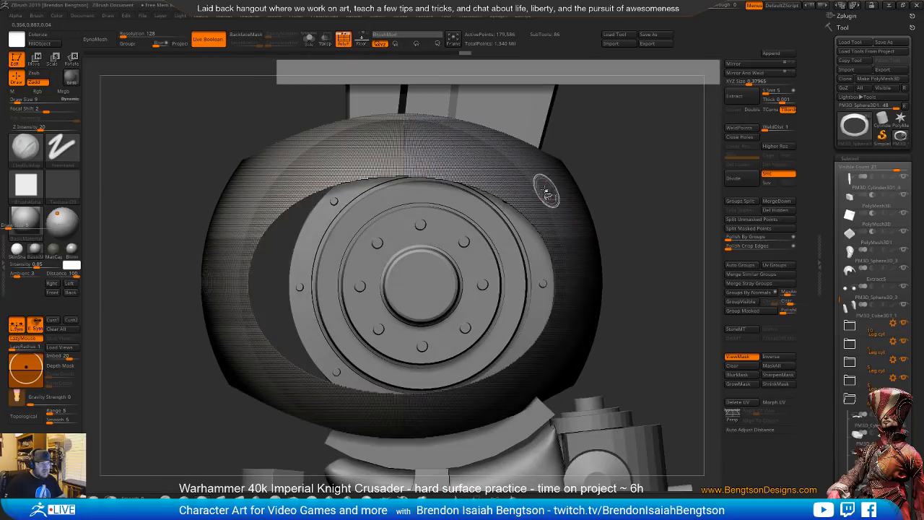
- Hide the rear half of the sliced shell and delete the hidden geometry
ctrl+shift+click(542, 179)
ctrl+shift+click(576, 189)
alt+drag(633, 200, 541, 230)
click(777, 212)
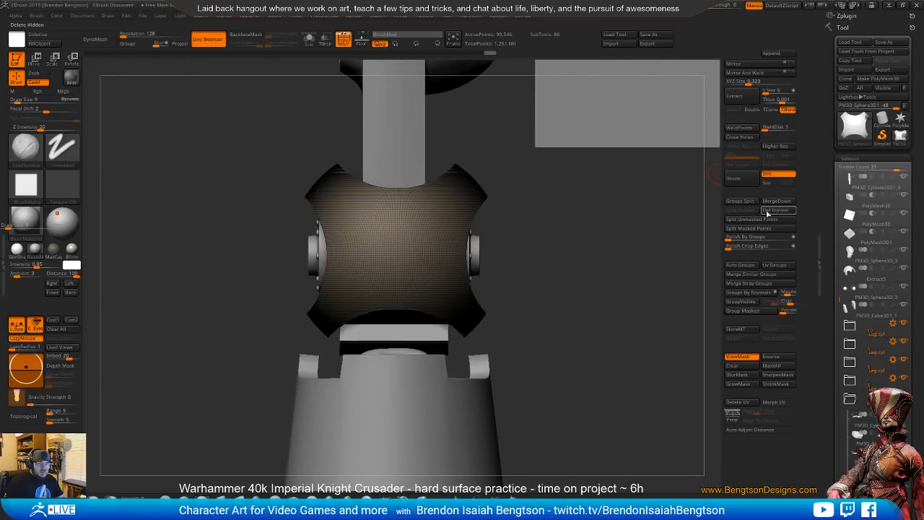
- Smooth the plate's jagged cut edges with Polish By Groups
drag(573, 314, 594, 259)
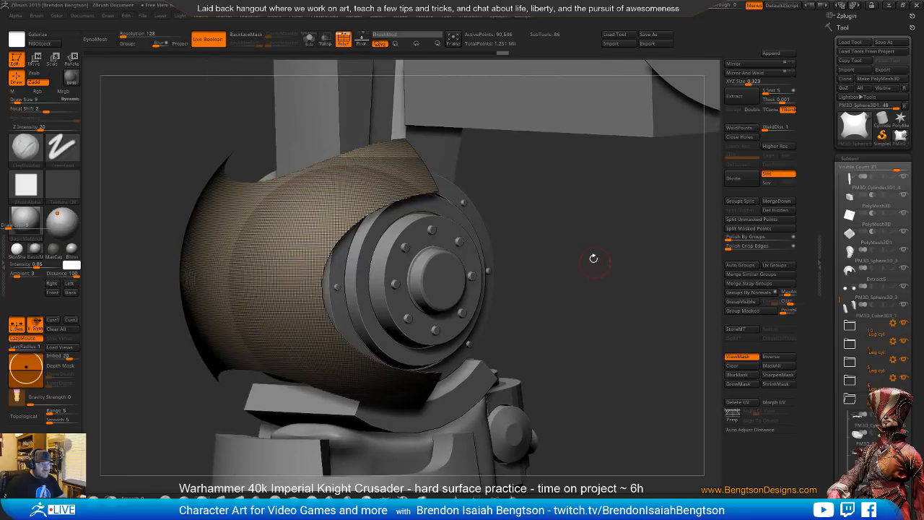
click(738, 237)
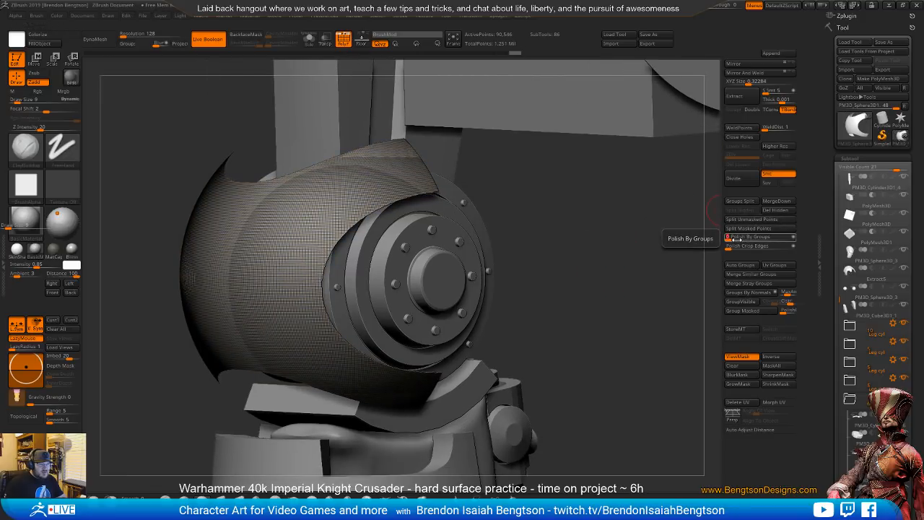
key(ctrl)
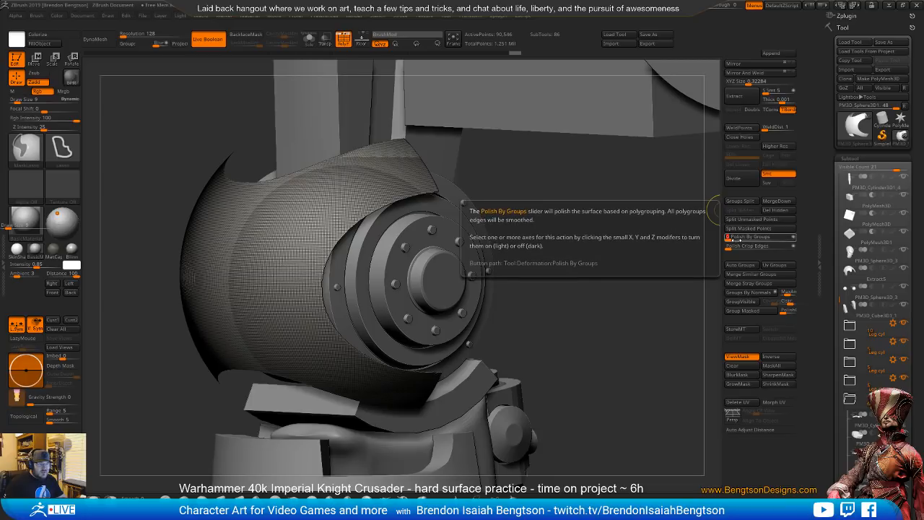
- Compare the plate's edge up close with and without the polish by undoing and redoing it
alt+drag(658, 260, 590, 297)
alt+drag(584, 217, 779, 206)
key(ctrl+z)
key(ctrl+z)
key(ctrl+z)
key(ctrl+z)
key(ctrl+z)
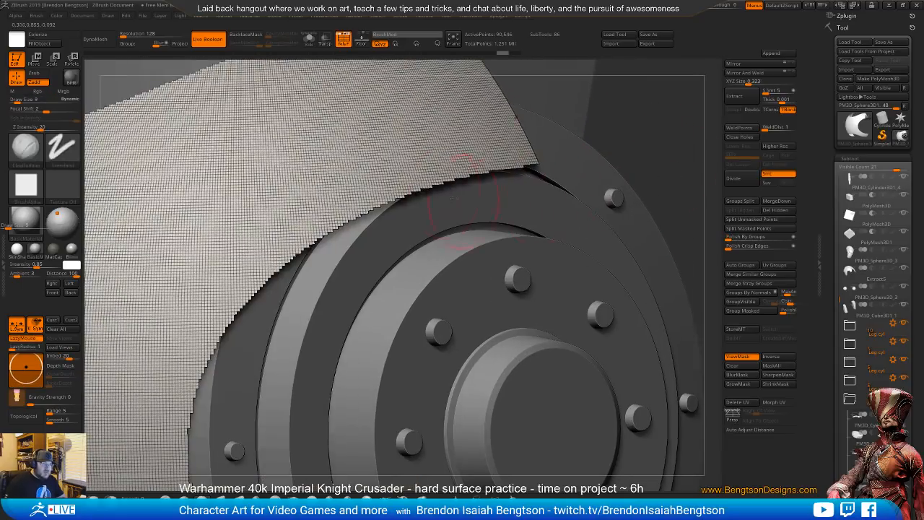
alt+drag(654, 143, 622, 196)
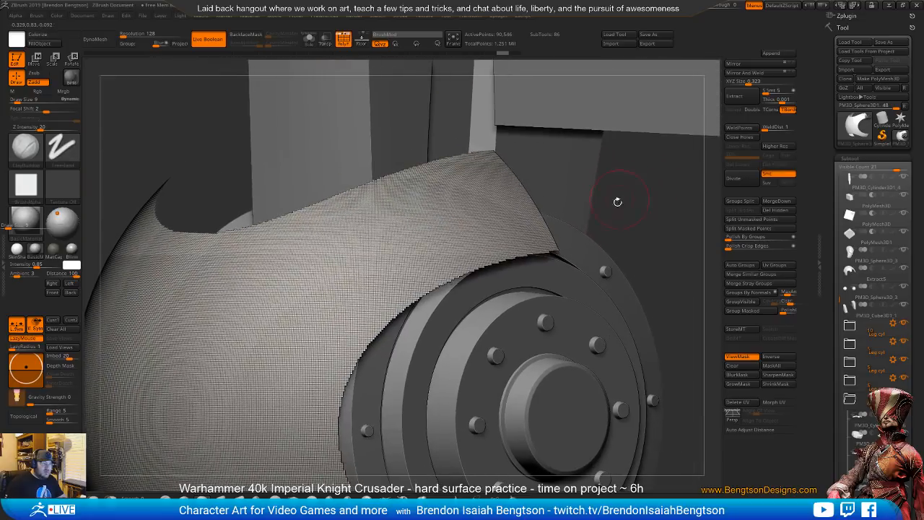
key(ctrl+shift+z)
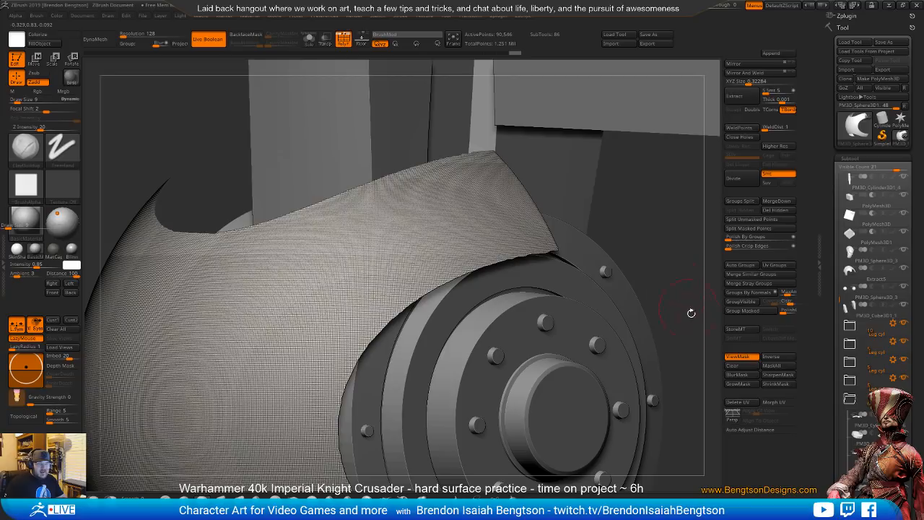
- Remesh the knee plate with ZRemesher at a target polygon count of 5
scroll(834, 361, down, 8)
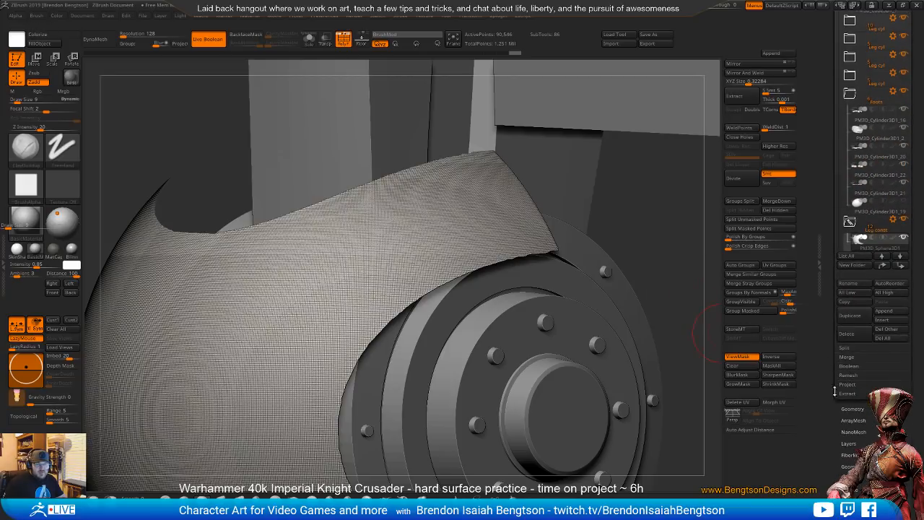
drag(849, 403, 848, 400)
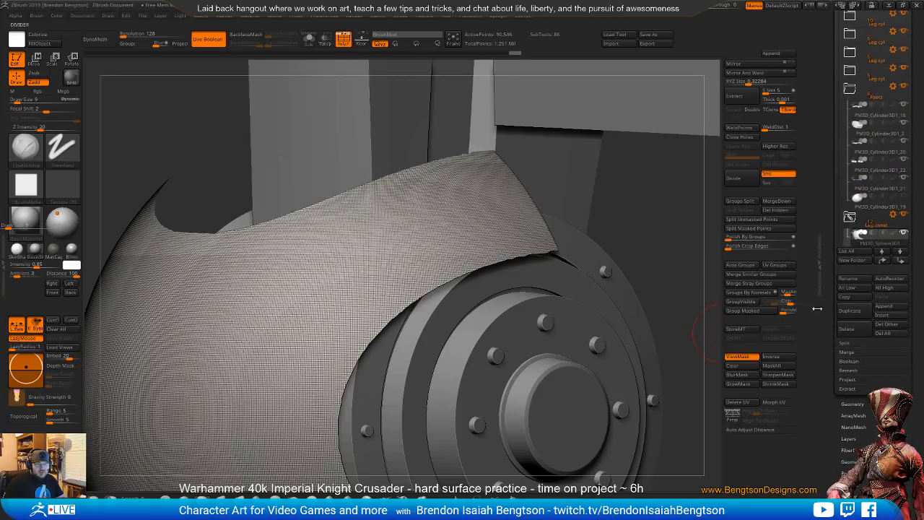
click(850, 404)
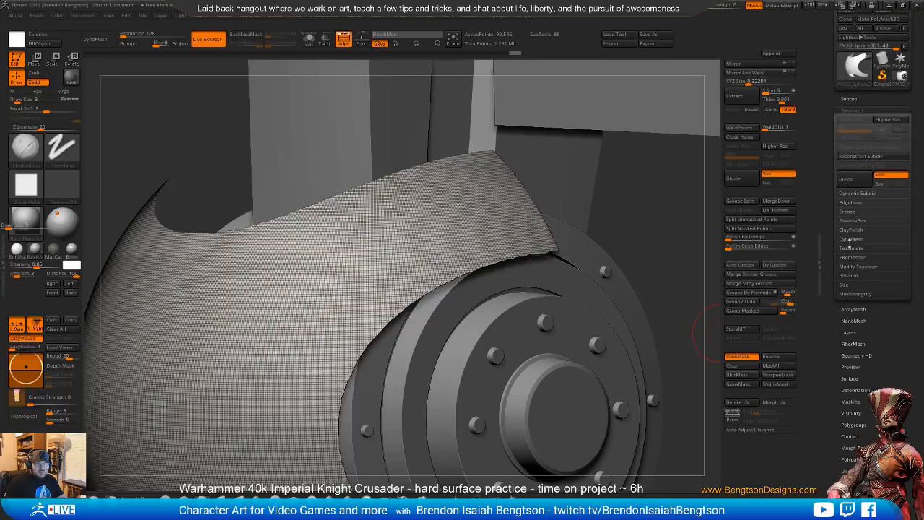
click(845, 257)
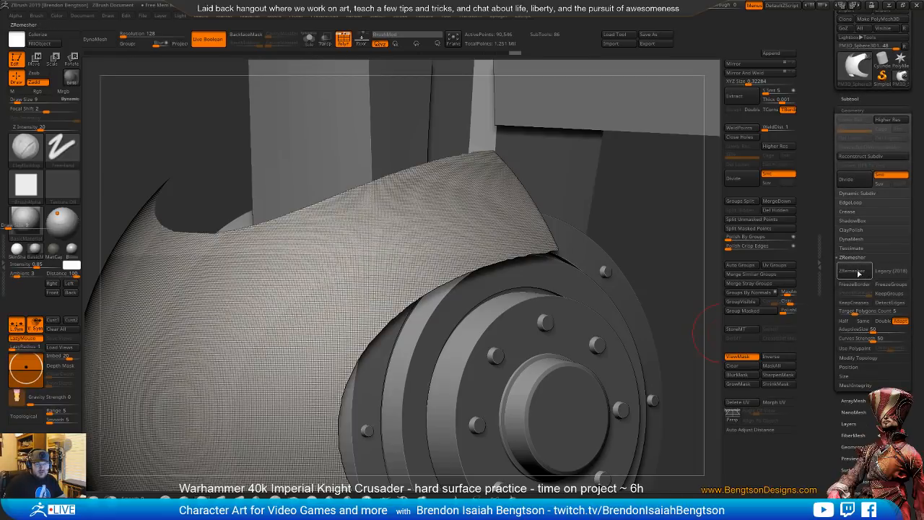
click(856, 272)
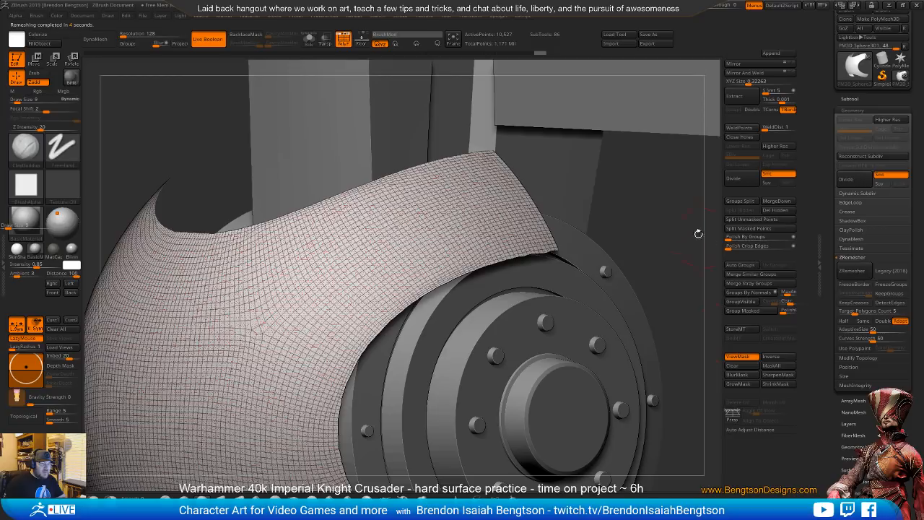
right_drag(673, 229, 692, 233)
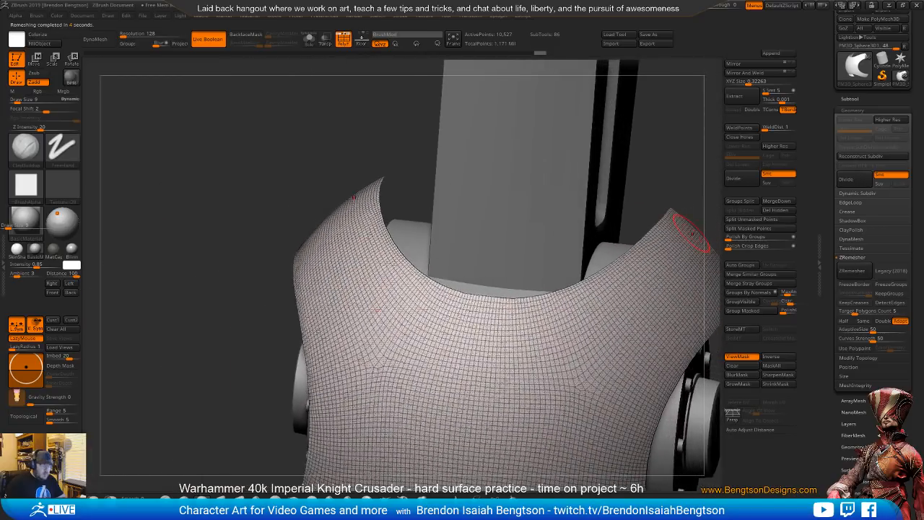
- Isolate the plate in Solo view and turn on double-sided display
key(alt+s)
shift+drag(633, 165, 433, 120)
alt+drag(648, 316, 622, 274)
alt+right_drag(220, 249, 390, 269)
drag(840, 432, 875, 389)
click(855, 321)
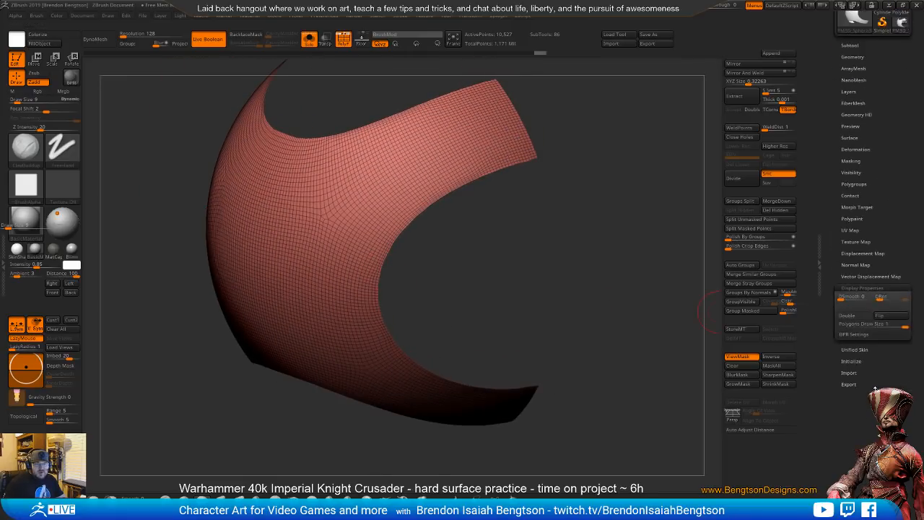
click(845, 306)
mouse_move(602, 296)
right_down()
mouse_move(592, 303)
mouse_move(599, 311)
right_up()
drag(605, 310, 601, 310)
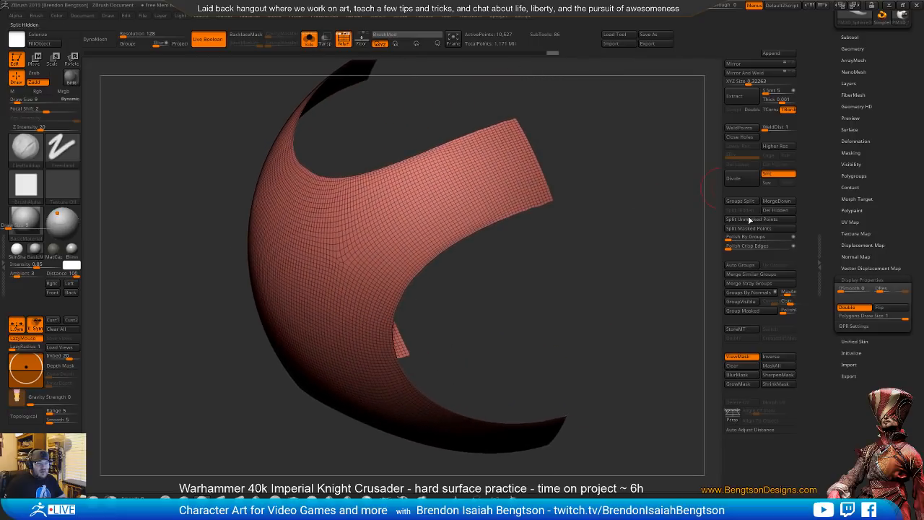
- Smooth the remeshed plate's edges with Polish By Groups
click(737, 239)
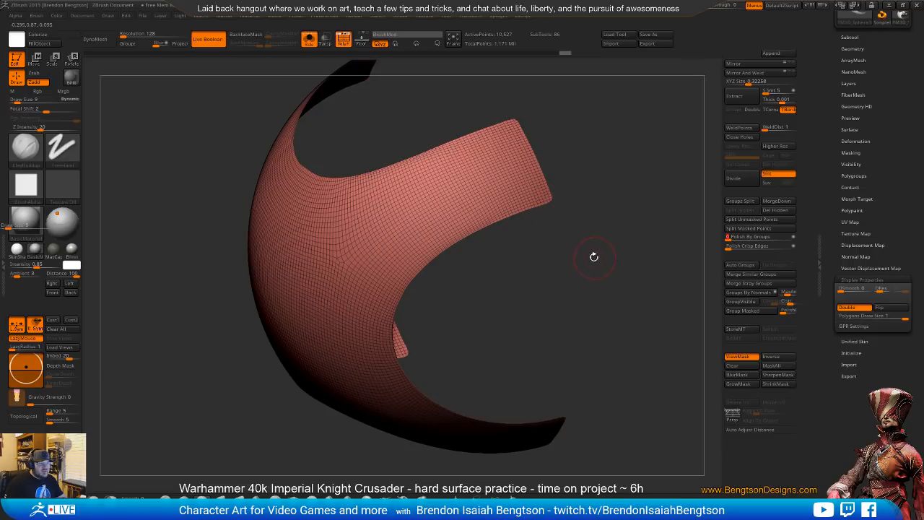
drag(591, 342, 575, 242)
drag(573, 319, 632, 245)
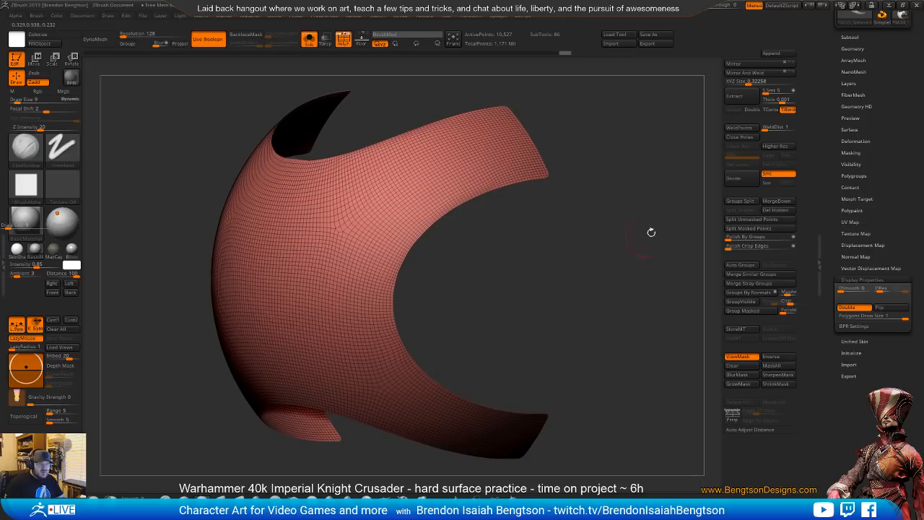
- Set ZRemesher's AdaptiveSize and Curves Strength to 20 and choose the Half polygon target
scroll(853, 176, up, 3)
click(849, 155)
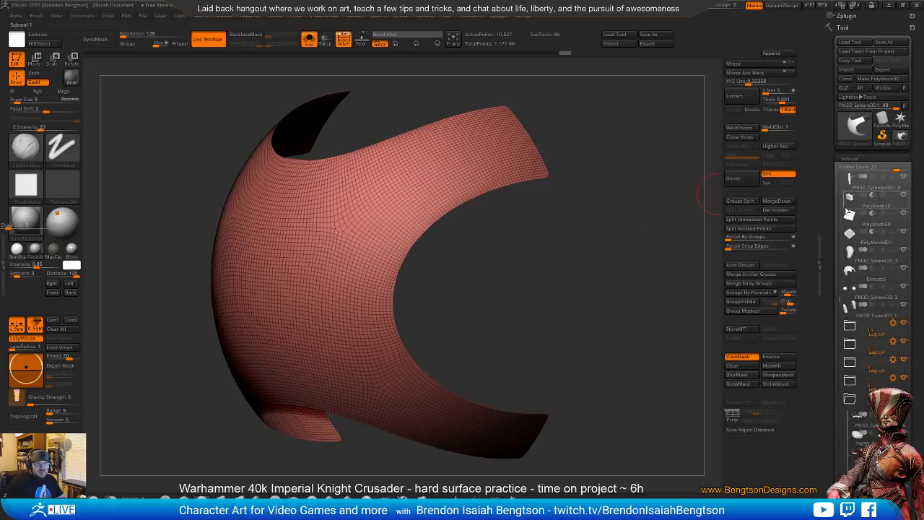
click(848, 157)
click(852, 168)
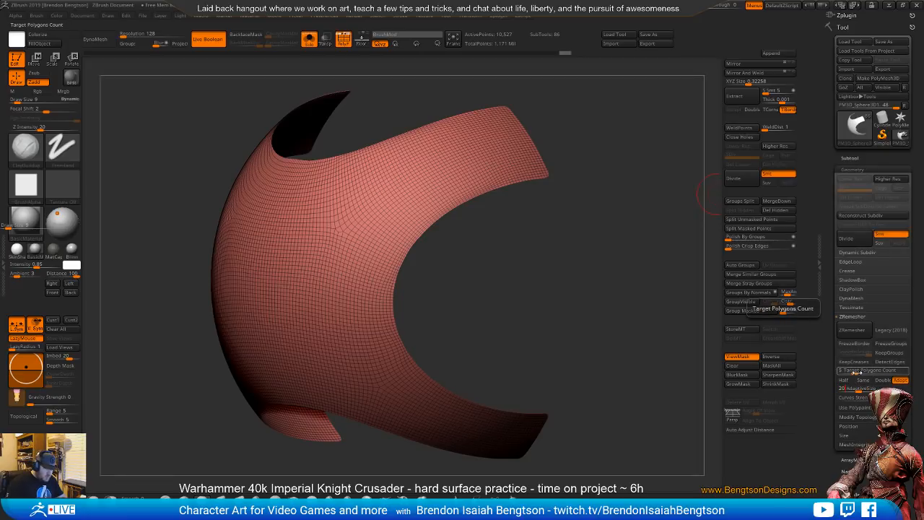
key(Tab)
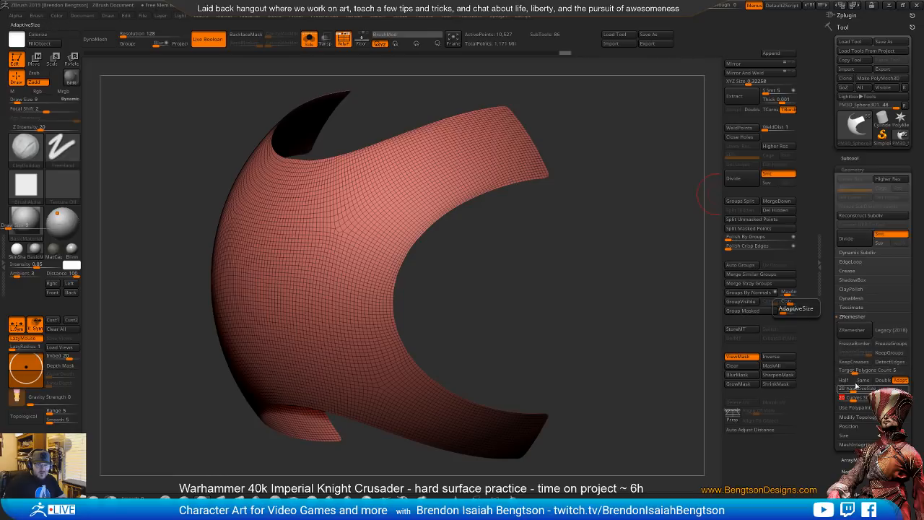
click(844, 381)
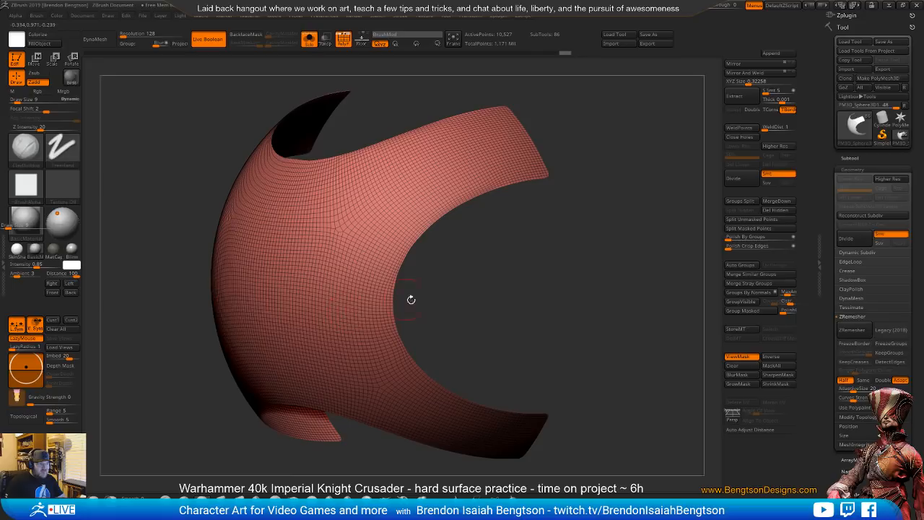
- Run ZRemesher twice on the polished plate, halving its polygons each time
click(852, 330)
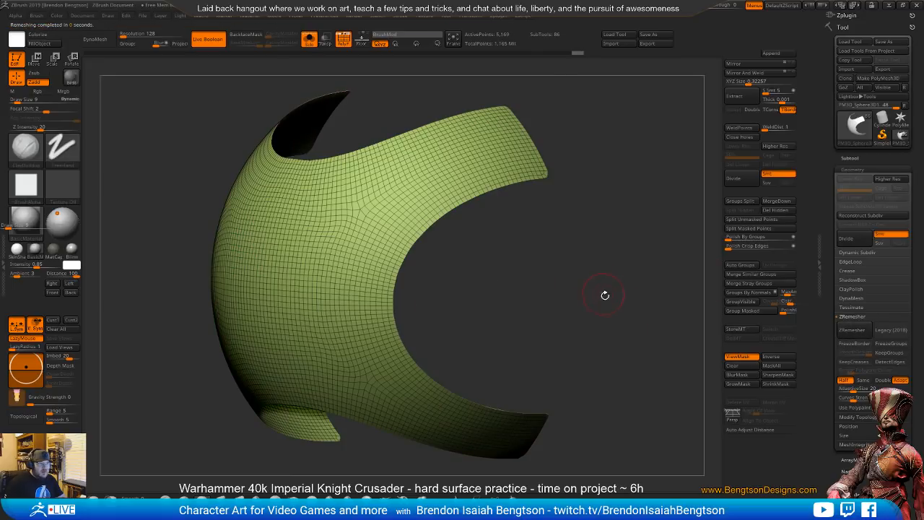
drag(605, 316, 658, 268)
click(852, 330)
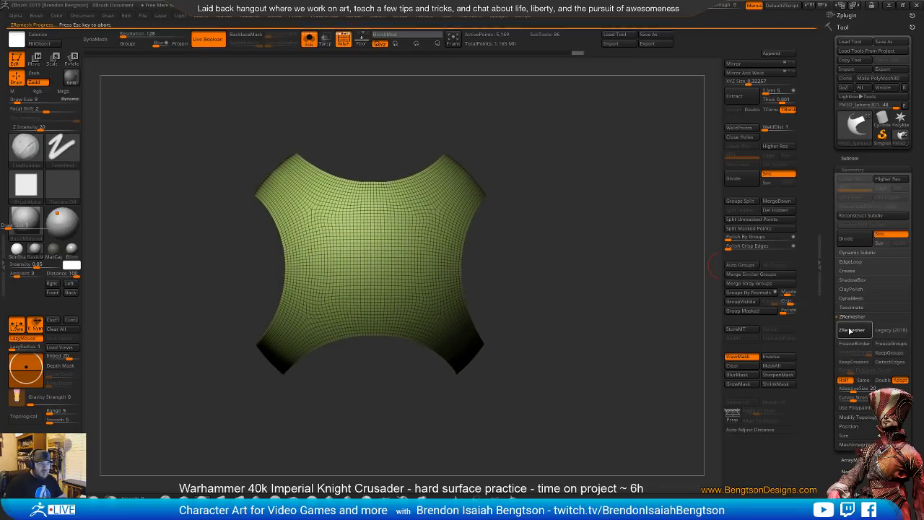
- Undo the recent remeshes and the edge polish on the plate
mouse_move(686, 324)
mouse_down()
mouse_move(606, 319)
mouse_move(594, 363)
mouse_move(588, 346)
mouse_move(617, 296)
mouse_move(611, 221)
mouse_move(623, 247)
mouse_move(554, 298)
mouse_move(575, 299)
mouse_move(569, 288)
mouse_move(629, 268)
mouse_move(567, 265)
mouse_move(553, 218)
mouse_move(554, 264)
mouse_up()
key(ctrl+z)
key(ctrl+z)
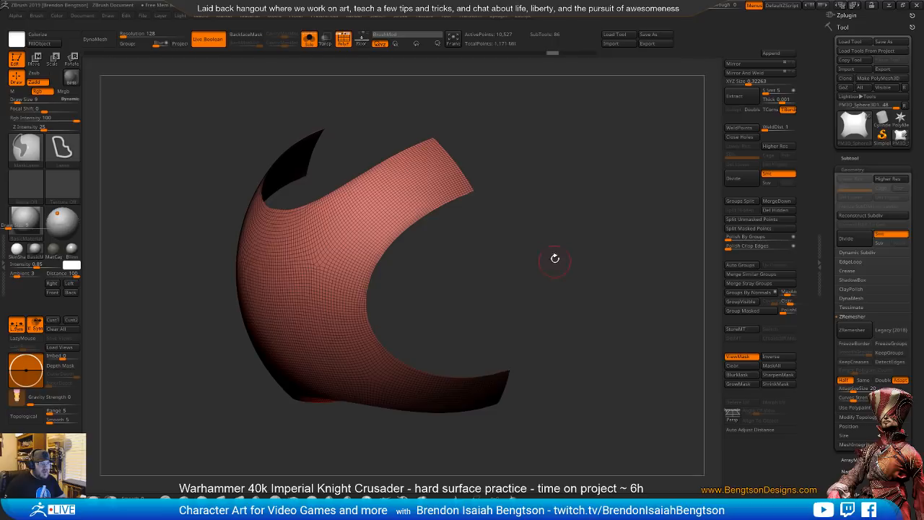
- Remesh the unpolished plate twice with ZRemesher at the Half setting
drag(505, 252, 718, 247)
click(854, 330)
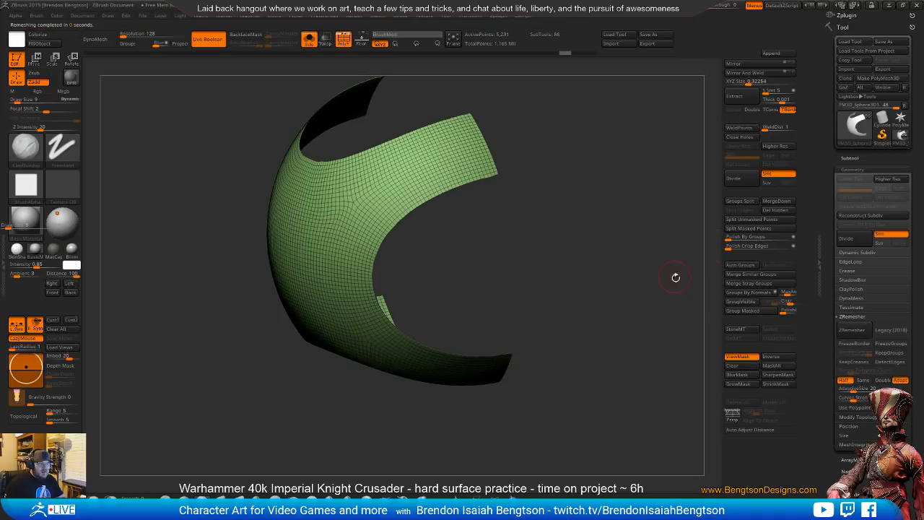
click(852, 330)
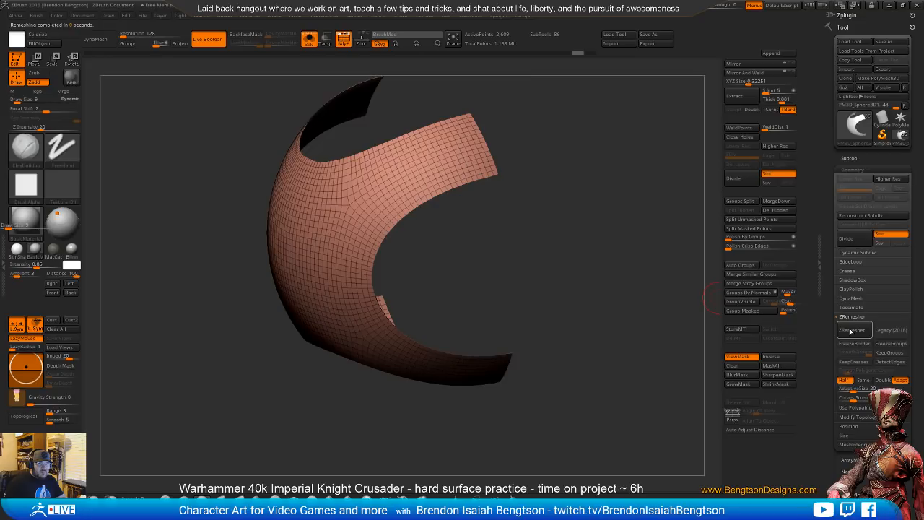
- Check the remeshed plate from several sides, then hide its wireframe and show the rest of the leg around it
mouse_move(634, 294)
mouse_down()
mouse_move(636, 324)
mouse_move(633, 235)
mouse_move(647, 303)
mouse_up()
drag(470, 316, 384, 167)
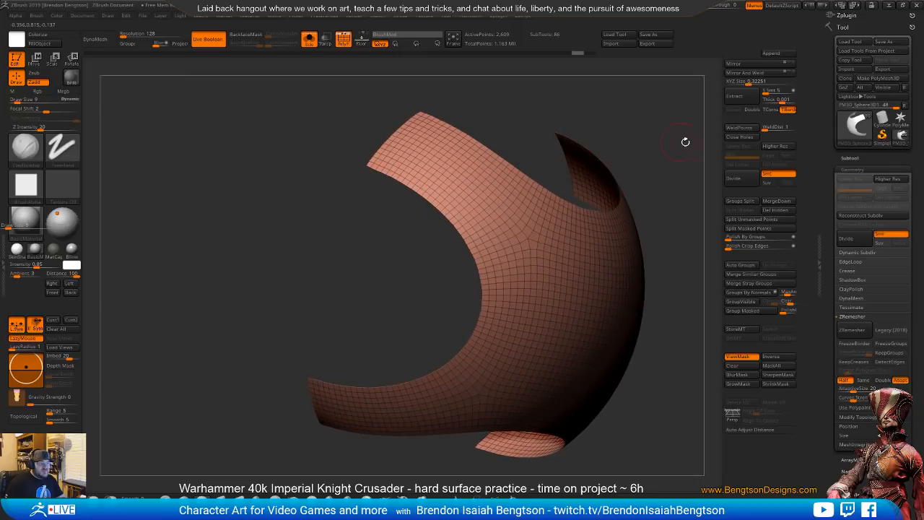
drag(672, 140, 681, 173)
drag(652, 274, 498, 249)
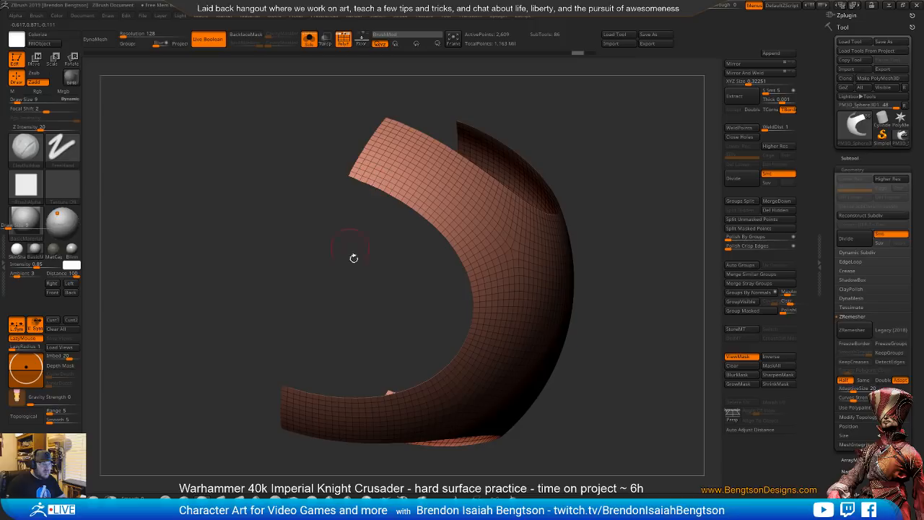
drag(347, 235, 297, 246)
shift+drag(619, 242, 605, 143)
key(shift+f)
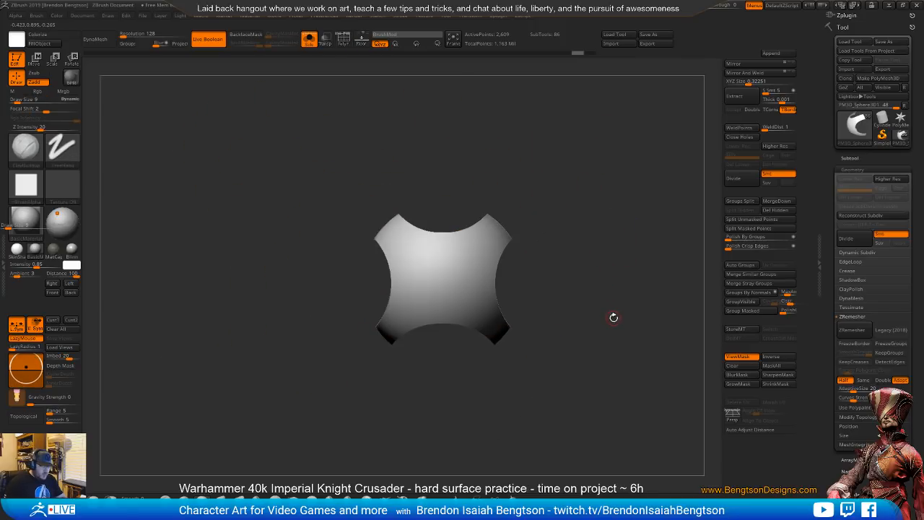
key(alt+s)
drag(589, 277, 534, 229)
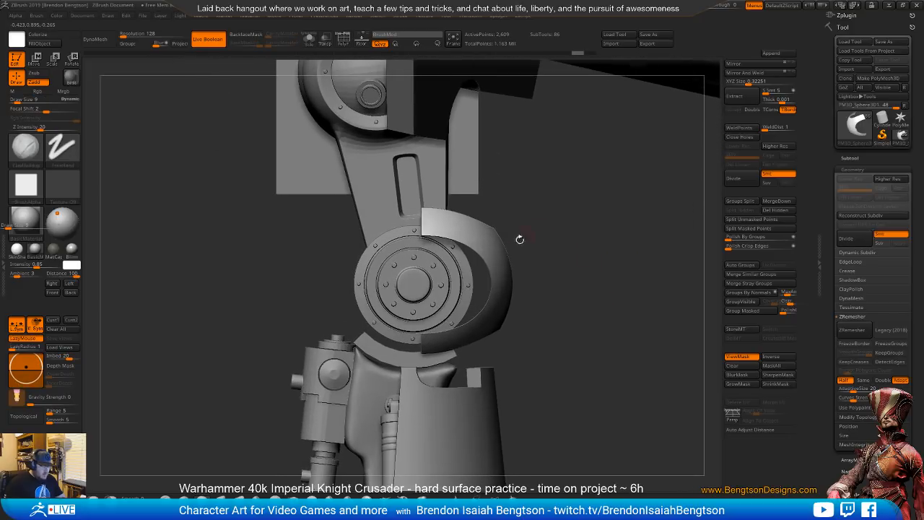
- Reduce the plate's depth along Z and shift it to fit closer around the knee joint
key(w)
drag(463, 271, 461, 326)
drag(487, 265, 447, 275)
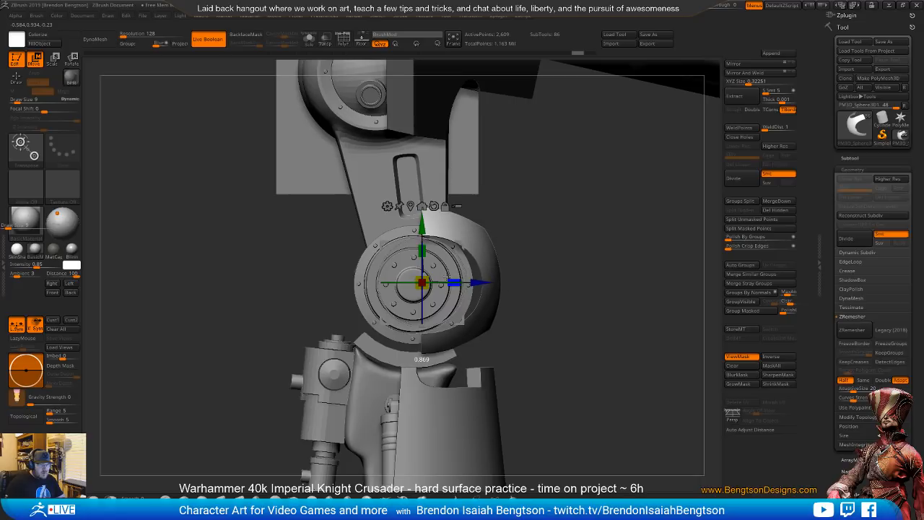
drag(579, 290, 438, 304)
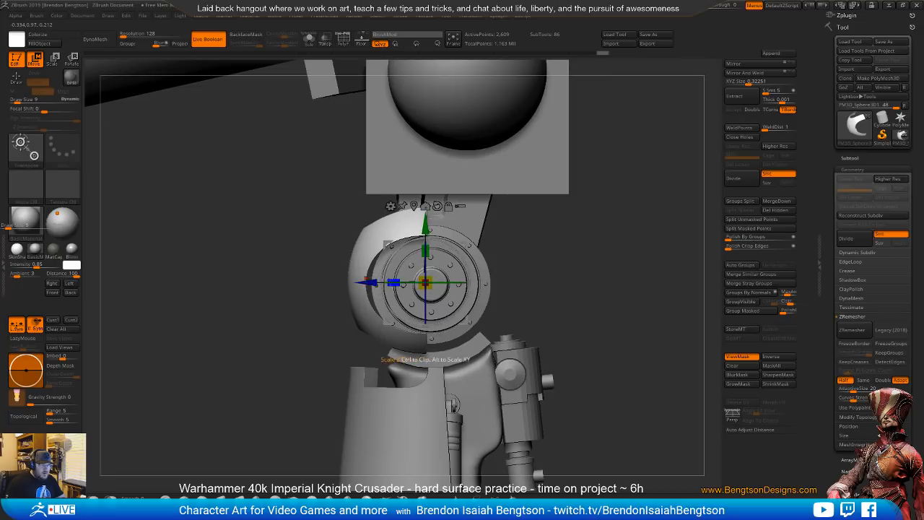
mouse_move(374, 282)
mouse_down()
mouse_move(360, 282)
mouse_move(370, 283)
mouse_up()
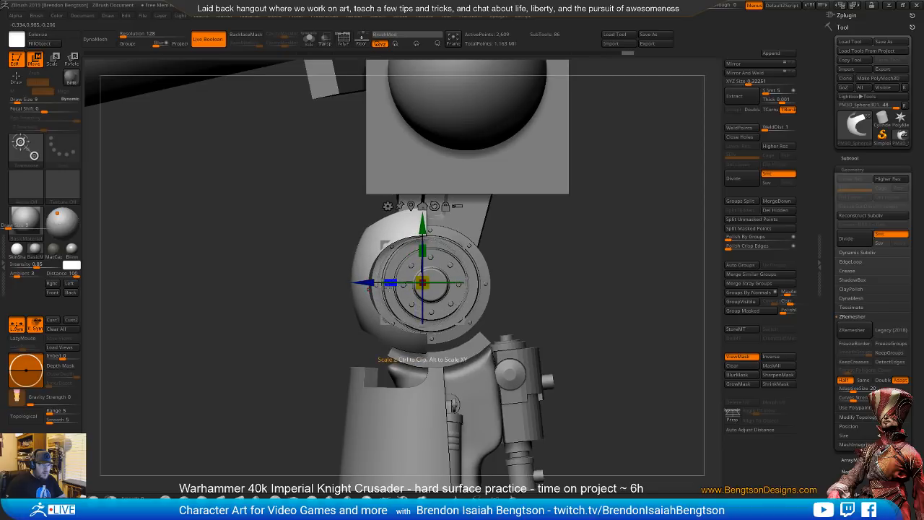
drag(297, 326, 399, 320)
mouse_move(620, 298)
mouse_down()
mouse_move(674, 306)
mouse_move(630, 304)
mouse_up()
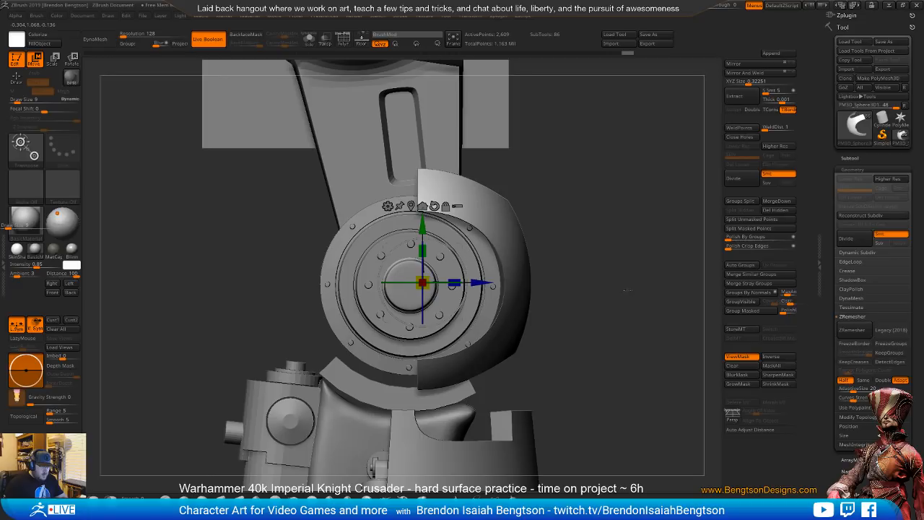
key(q)
- Give the knee plate thickness with the ZModeler brush, using QMesh on All Polygons
mouse_move(602, 229)
mouse_down()
mouse_move(630, 274)
mouse_move(612, 250)
mouse_move(619, 278)
mouse_up()
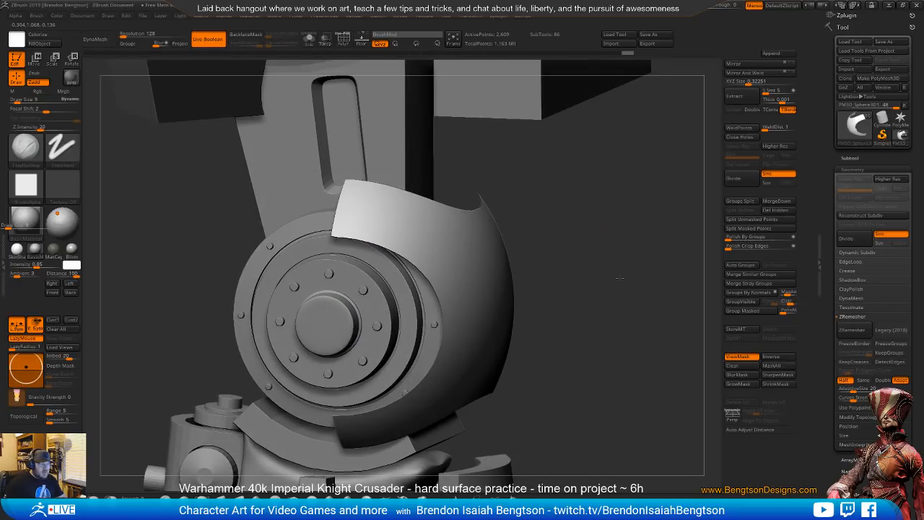
drag(522, 262, 495, 207)
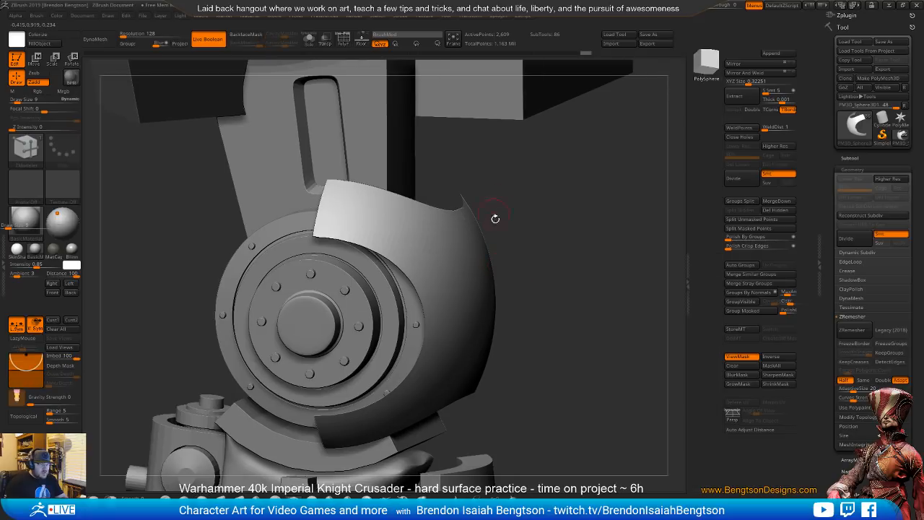
drag(546, 239, 433, 212)
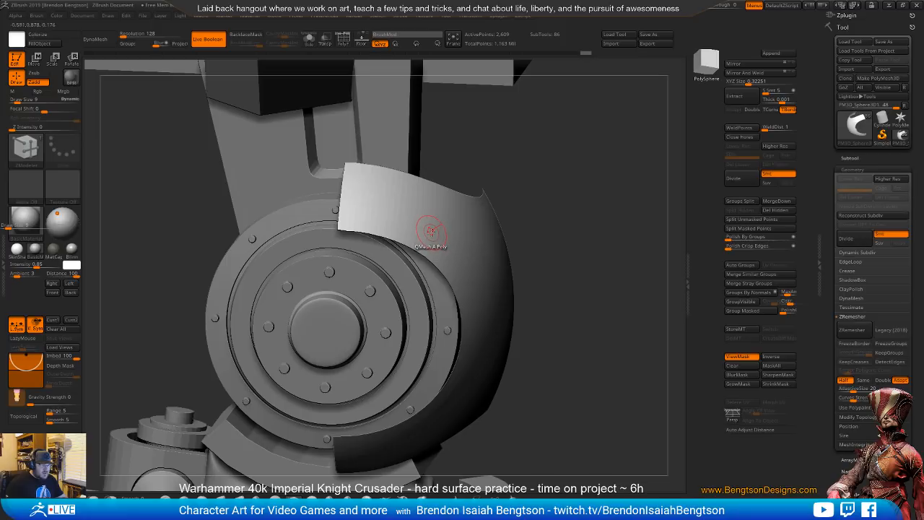
key(space)
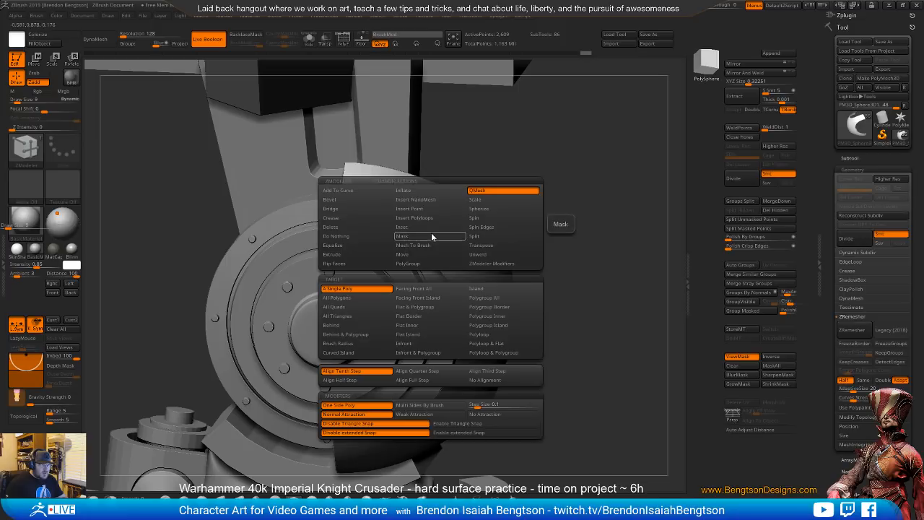
click(361, 303)
drag(561, 226, 556, 182)
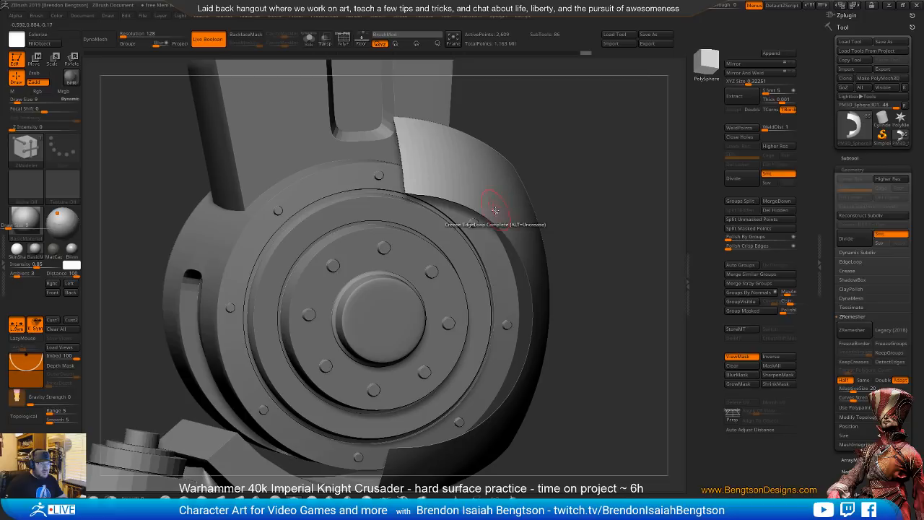
drag(483, 217, 475, 216)
- Show the thickened plate's wireframe in front view
alt+drag(589, 265, 501, 303)
shift+drag(389, 357, 353, 174)
drag(284, 344, 293, 323)
alt+drag(534, 327, 569, 449)
alt+drag(558, 391, 545, 339)
key(shift+f)
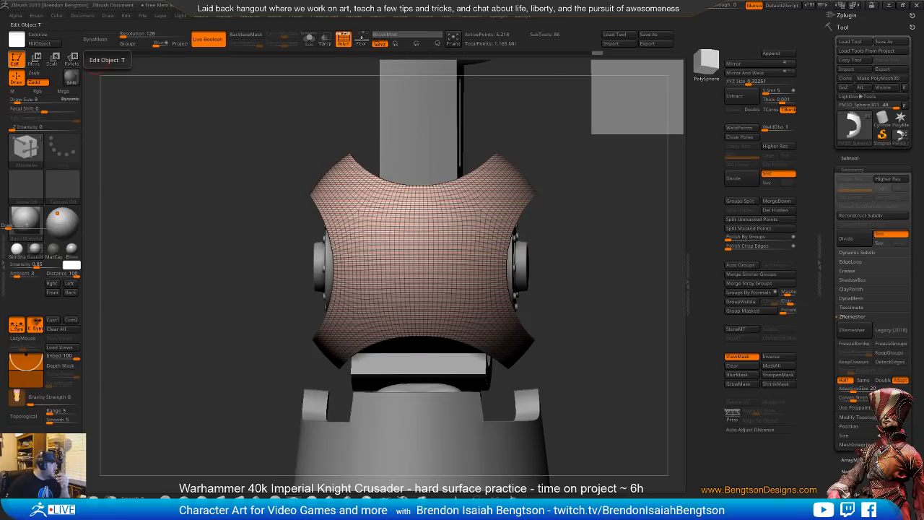
- Switch to the Imperial Knight reference image, examine its leg and knee armour, and return to ZBrush
key(alt+Tab)
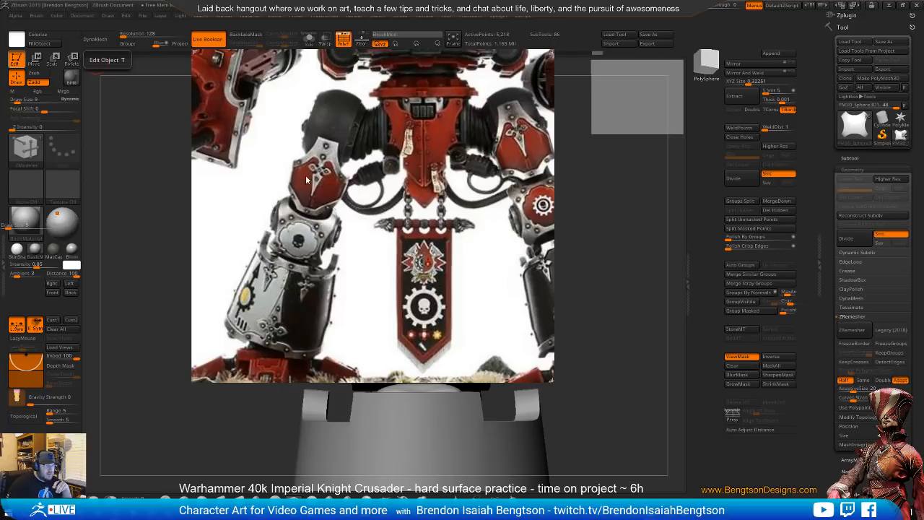
drag(349, 219, 272, 226)
key(alt+Tab)
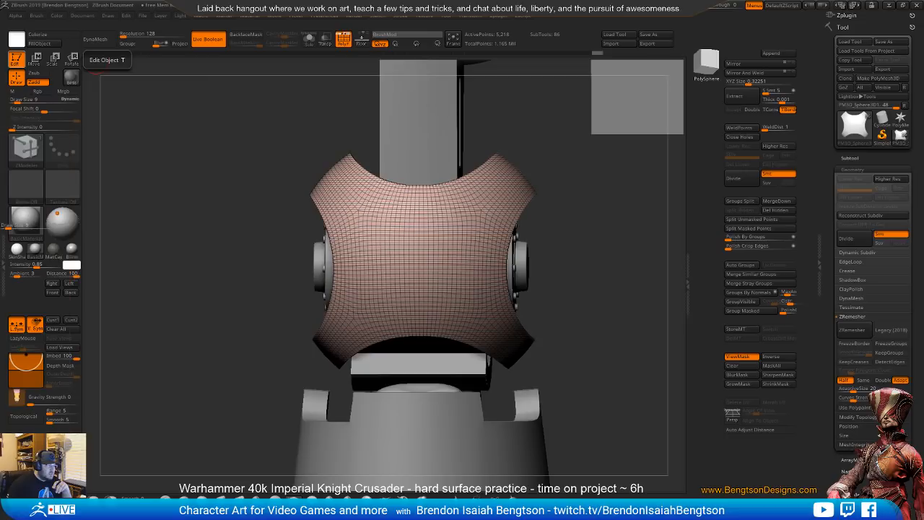
- Quick-save the project and hide the wireframe, framing the whole leg from the front
key(ctrl+s)
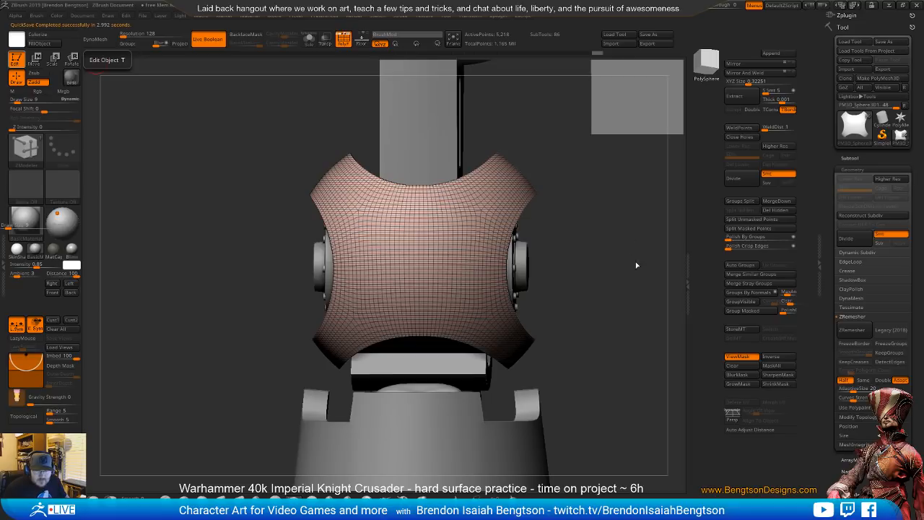
mouse_move(637, 287)
mouse_down()
mouse_move(633, 251)
mouse_move(640, 291)
mouse_move(623, 293)
mouse_up()
alt+drag(617, 234, 608, 124)
alt+drag(586, 230, 610, 330)
key(shift+f)
alt+drag(611, 376, 584, 421)
alt+drag(584, 259, 591, 224)
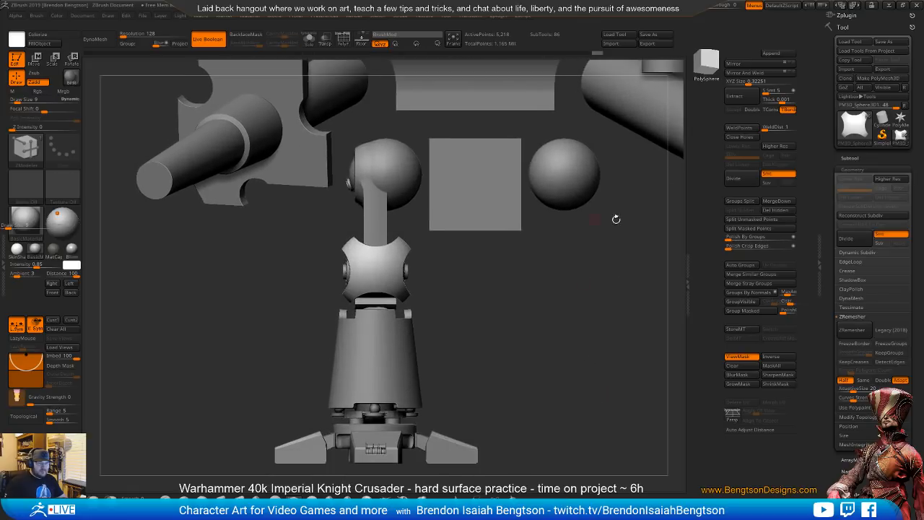
- Append a Cylinder3D as a new subtool and move it to the start of the Leg const folder
click(848, 157)
click(847, 157)
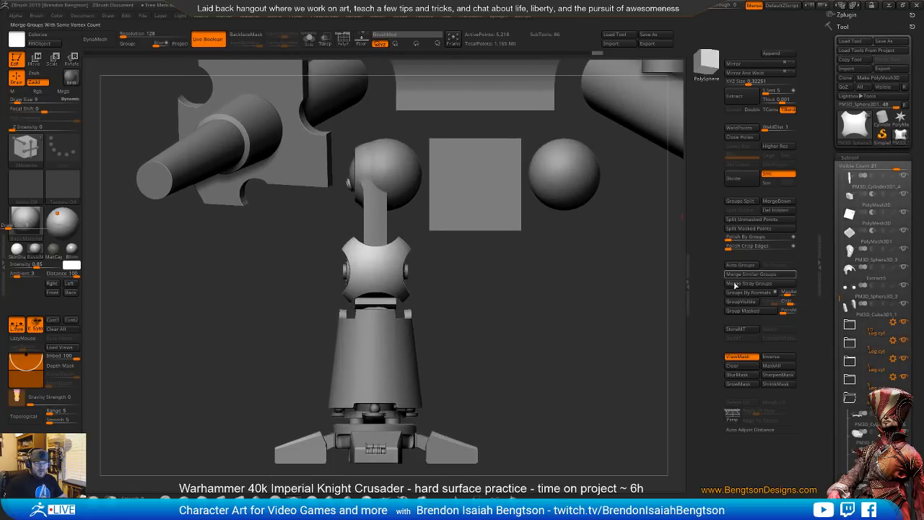
drag(835, 331, 844, 394)
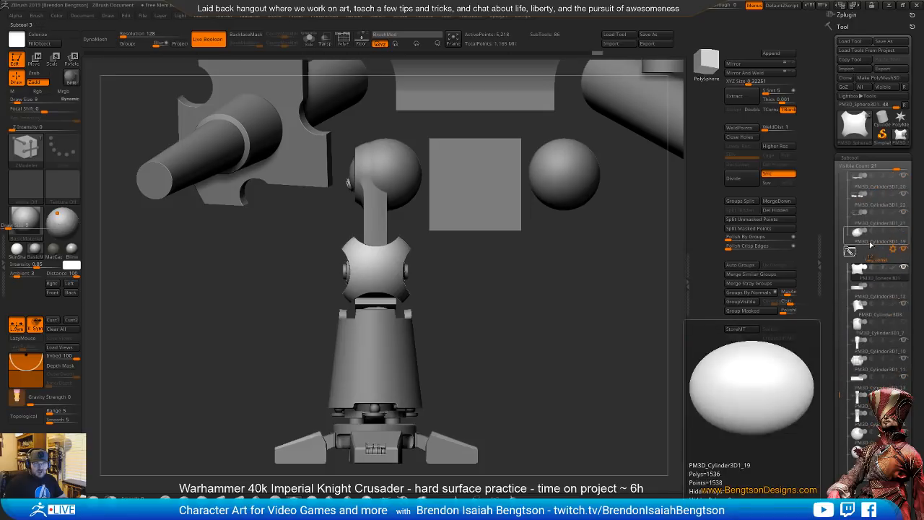
click(706, 62)
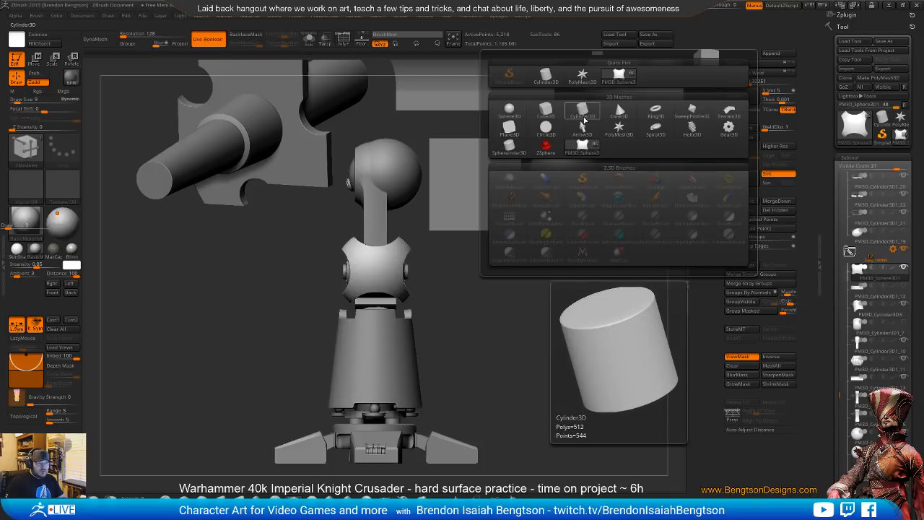
click(583, 124)
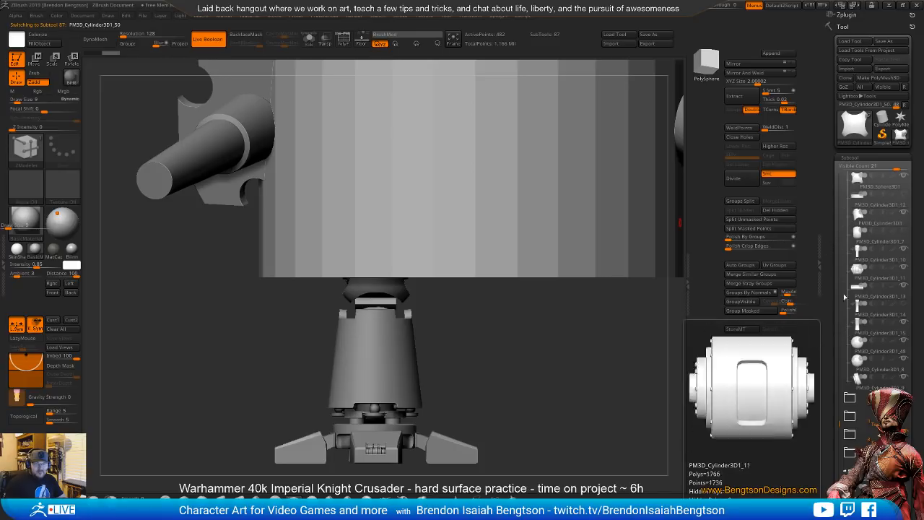
drag(839, 423, 854, 220)
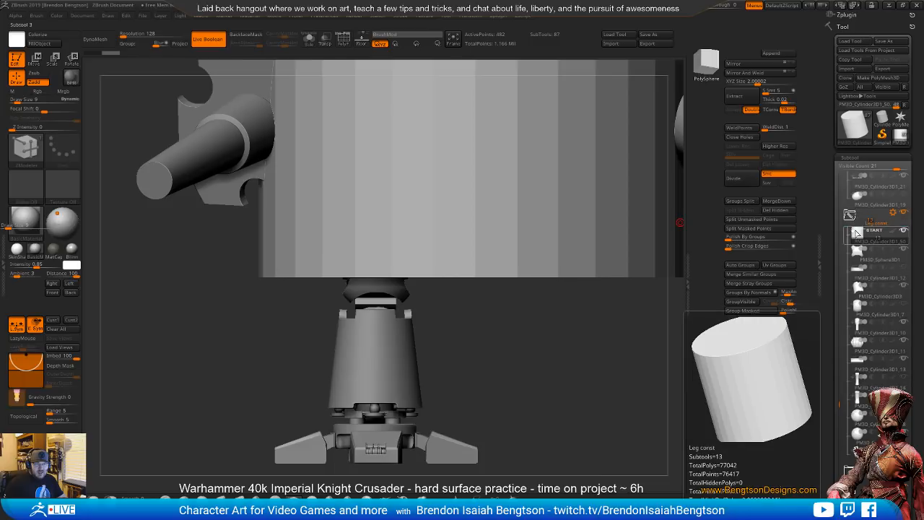
- Scale the new cylinder down uniformly and place it over the upper leg, between the hip sphere and knee plate
alt+drag(576, 340, 586, 457)
key(shift+f)
mouse_move(636, 130)
mouse_down()
mouse_move(640, 202)
mouse_move(652, 181)
mouse_move(642, 161)
mouse_move(622, 155)
mouse_up()
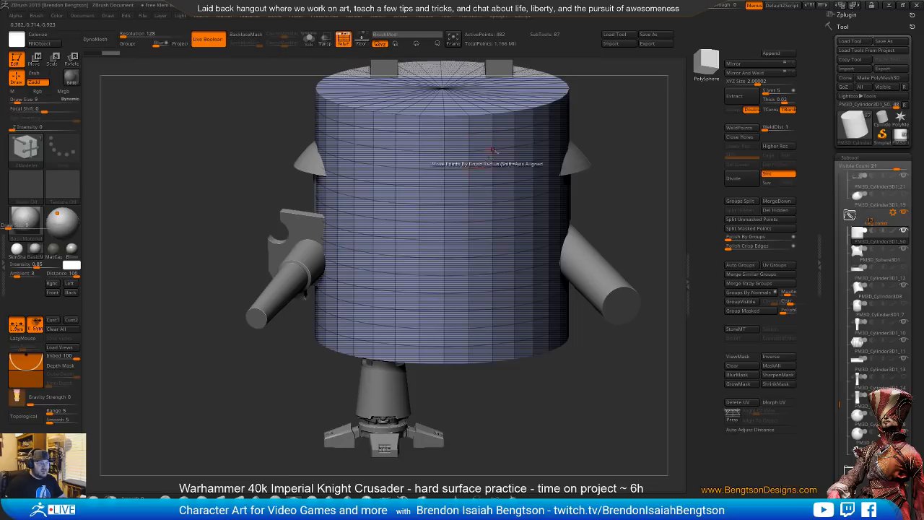
alt+drag(611, 156, 572, 226)
drag(600, 140, 554, 121)
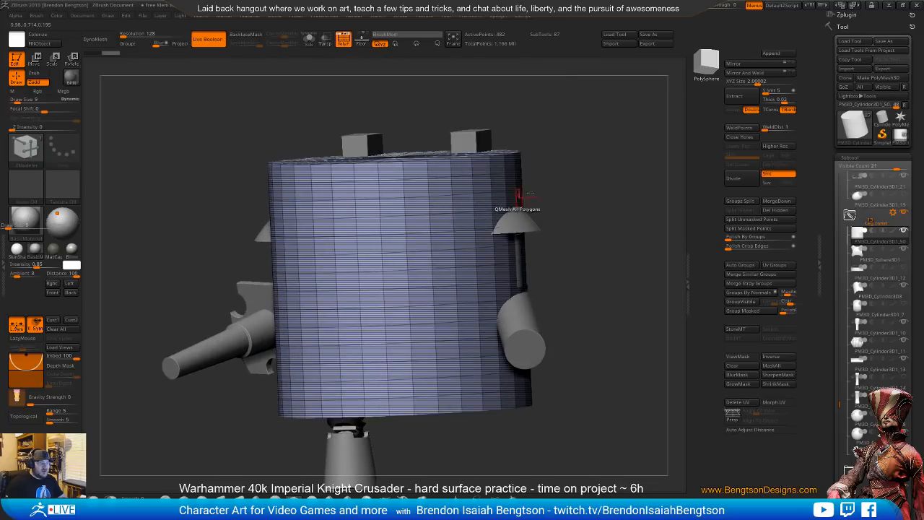
shift+drag(598, 171, 589, 183)
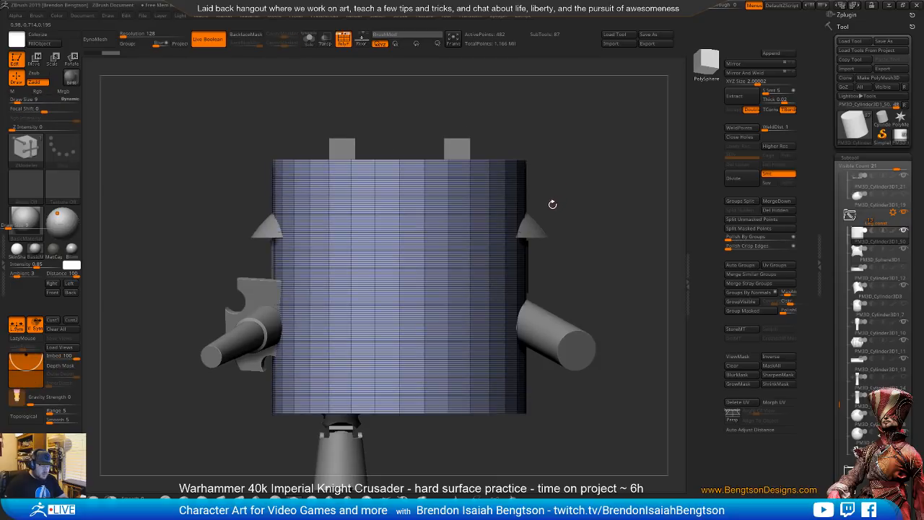
key(w)
drag(431, 244, 371, 313)
drag(335, 352, 288, 408)
alt+drag(473, 432, 500, 235)
alt+drag(510, 267, 510, 321)
drag(397, 118, 413, 145)
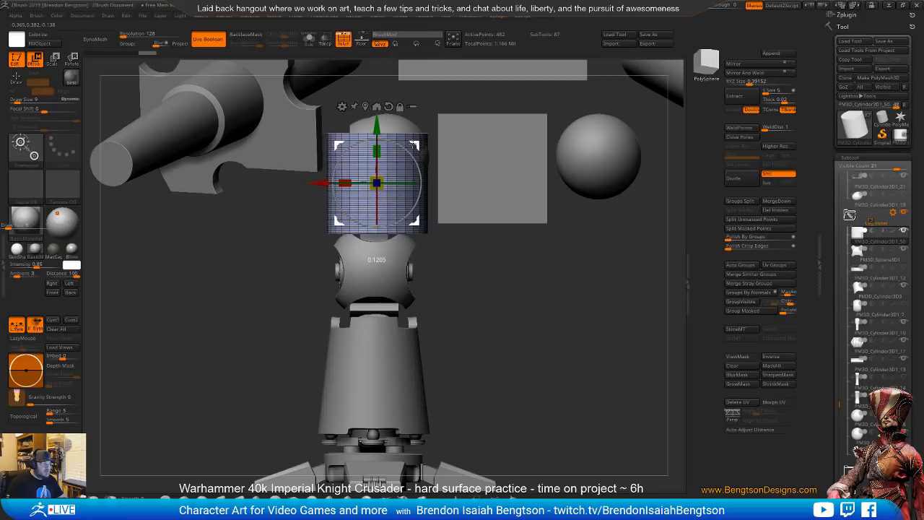
- Shrink the cylinder to an XYZ size of about 0.34 and align its depth with the upper leg in side view
drag(485, 254, 515, 234)
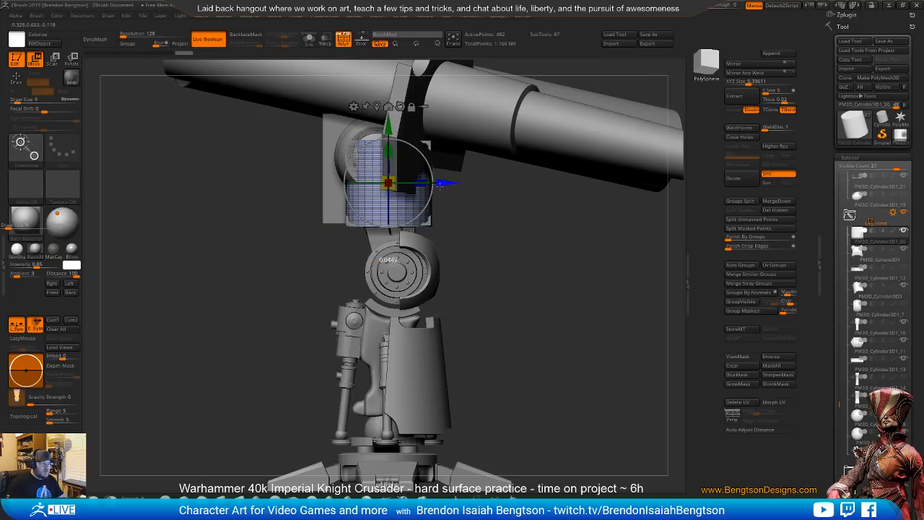
drag(464, 208, 575, 307)
key(shift+t)
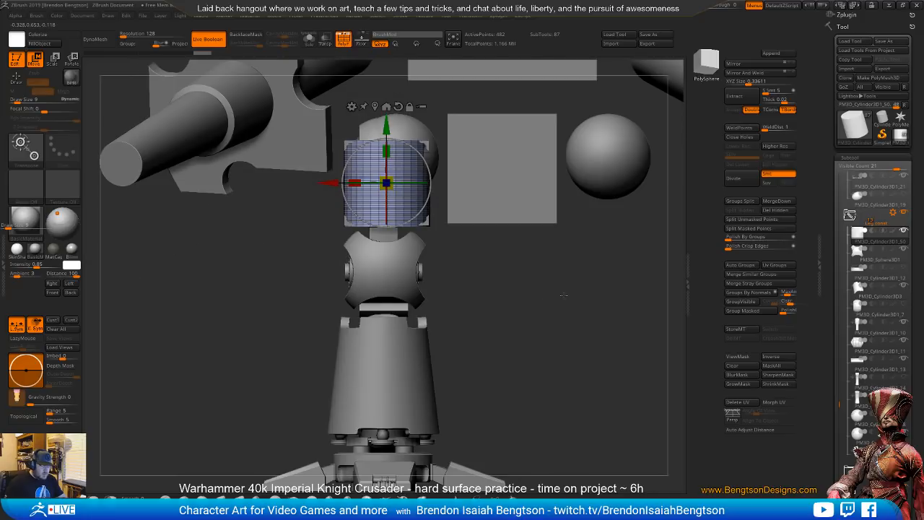
mouse_move(577, 308)
alt+mouse_down()
mouse_move(567, 270)
mouse_move(556, 294)
mouse_move(585, 298)
mouse_move(558, 283)
mouse_move(588, 296)
mouse_move(496, 278)
alt+mouse_up()
key(q)
- Examine the thigh armour's shape and position above the knee in the Imperial Knight reference image
right_drag(0, 288, 251, 295)
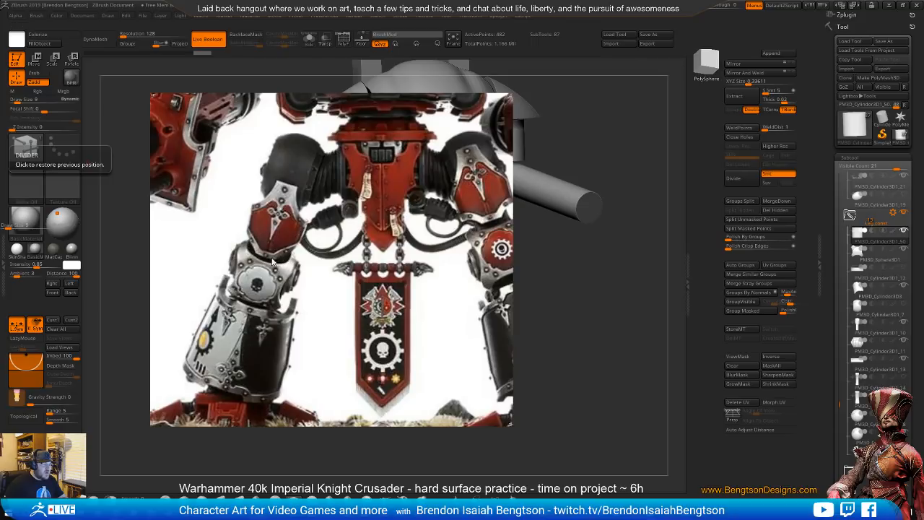
drag(340, 260, 0, 256)
drag(609, 334, 577, 388)
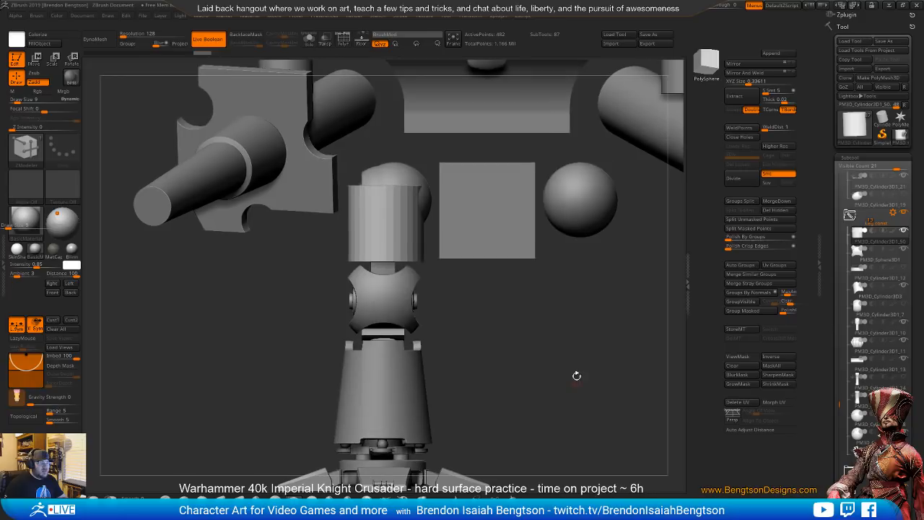
- Lower the cylinder along Y so it sits just above the knee plate, and show its wireframe
alt+drag(536, 293, 516, 291)
key(w)
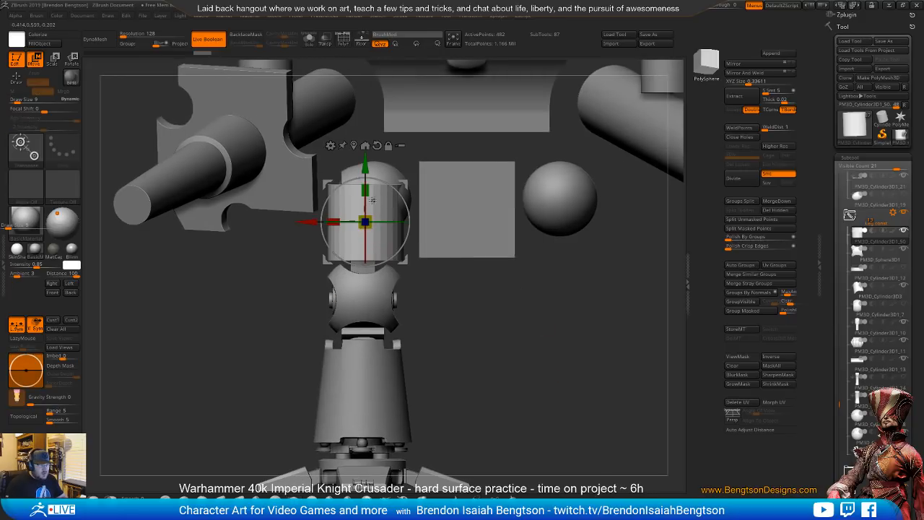
mouse_move(366, 189)
mouse_down()
mouse_move(365, 207)
mouse_move(366, 165)
mouse_move(366, 199)
mouse_move(368, 181)
mouse_up()
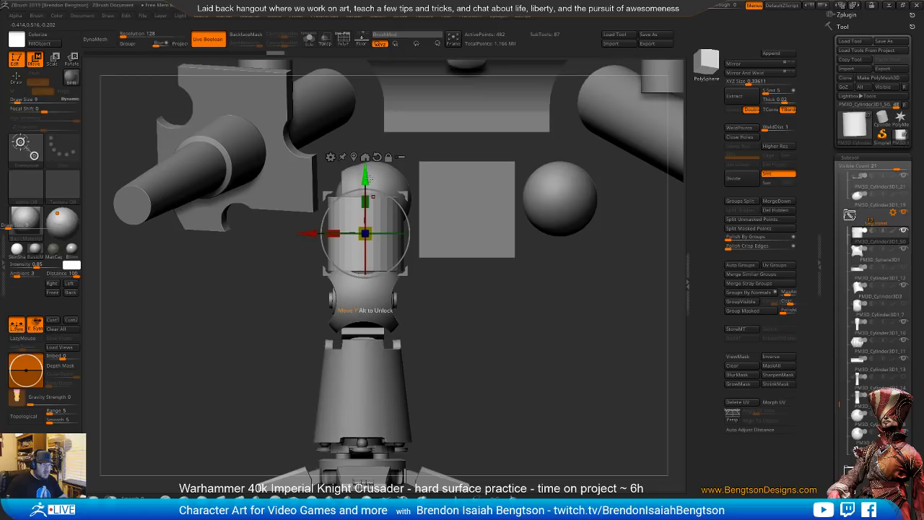
alt+drag(507, 357, 513, 377)
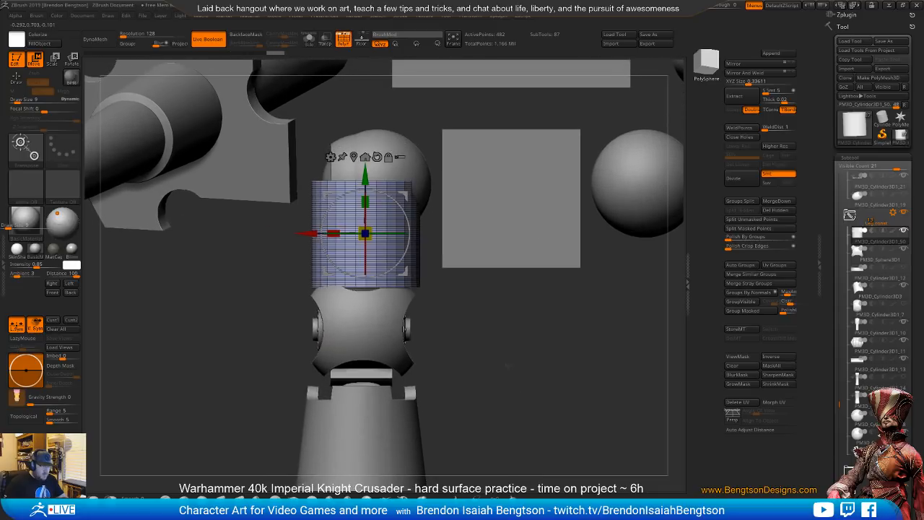
key(q)
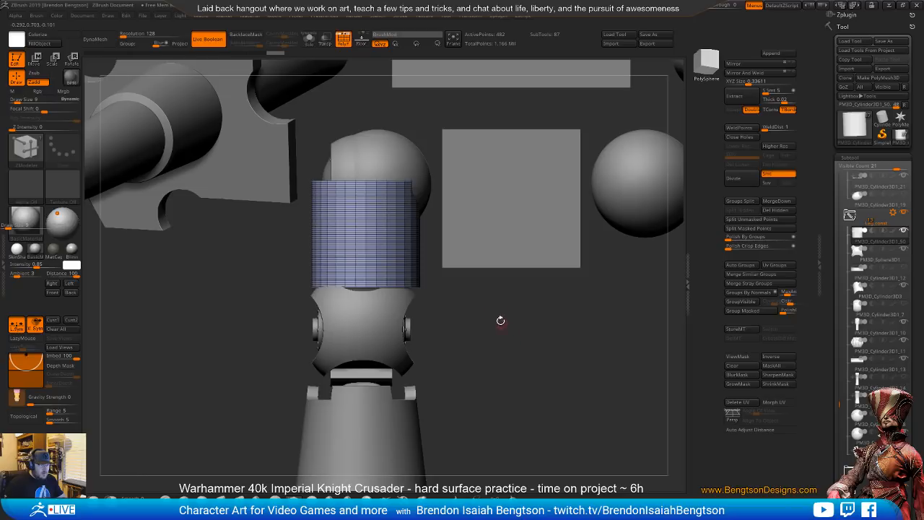
- Try subdividing the cylinder to level 3 without extra edge loops
click(744, 179)
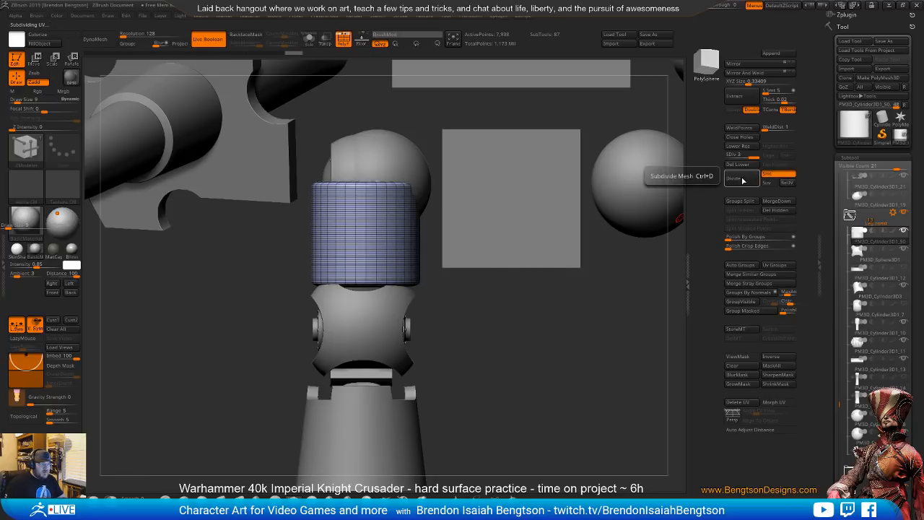
key(ctrl+z)
alt+drag(558, 373, 560, 427)
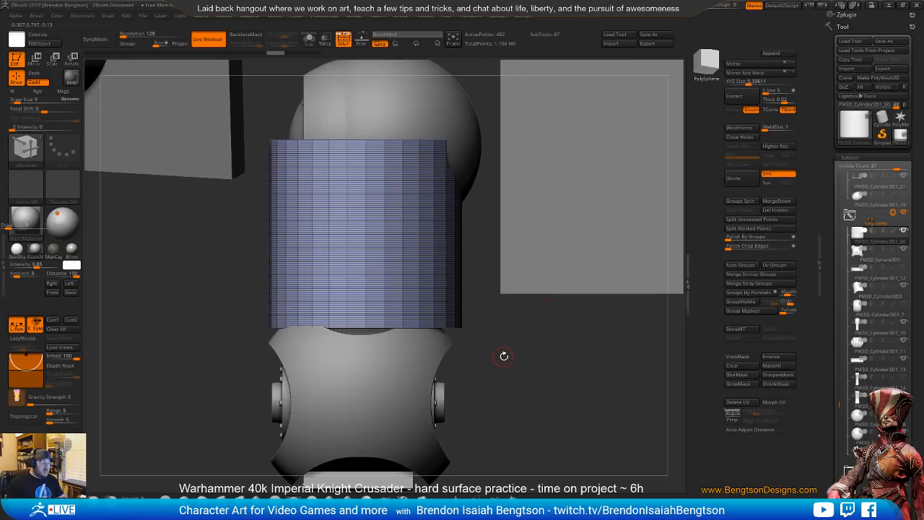
- Insert edge loops close to the cylinder's upper and lower rims with the ZModeler Insert edge action
drag(519, 372, 514, 354)
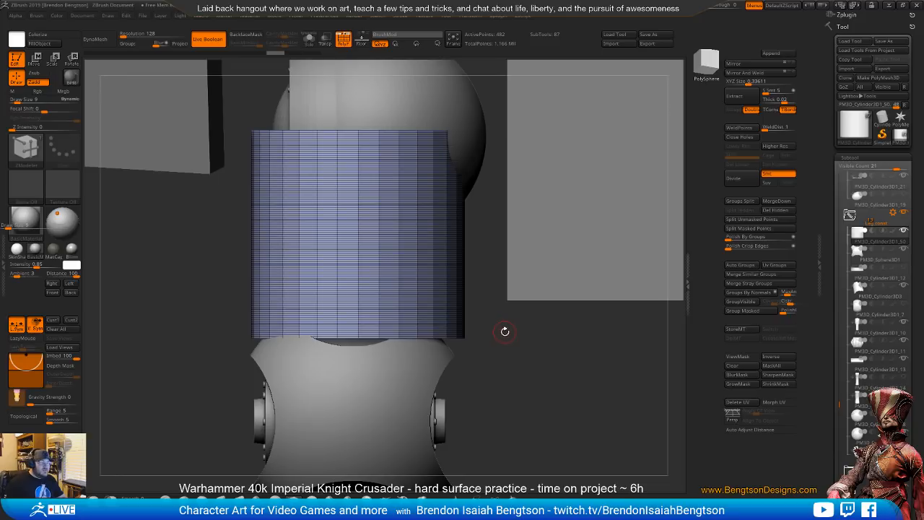
alt+drag(505, 338, 513, 351)
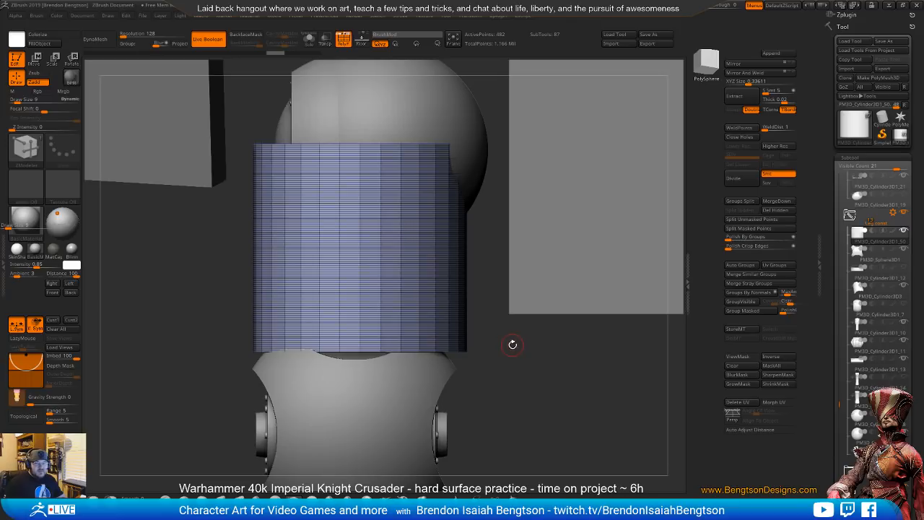
alt+drag(512, 368, 514, 373)
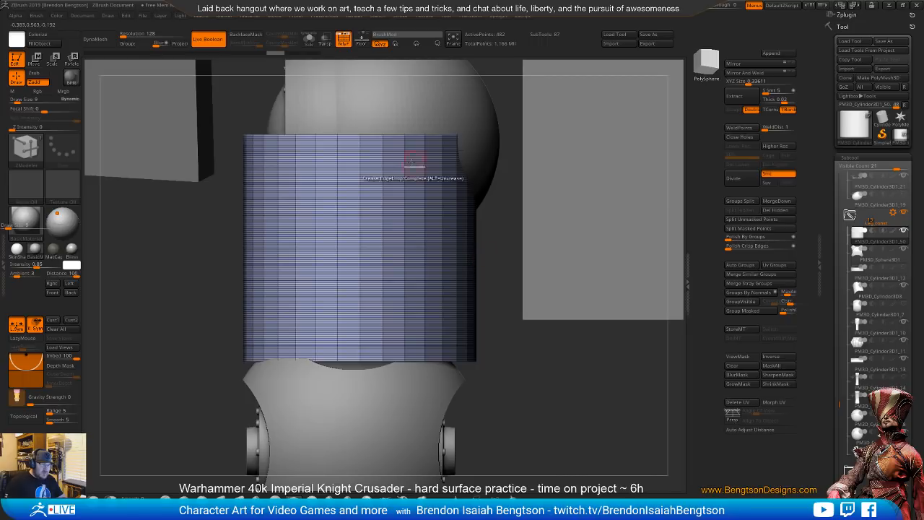
key(space)
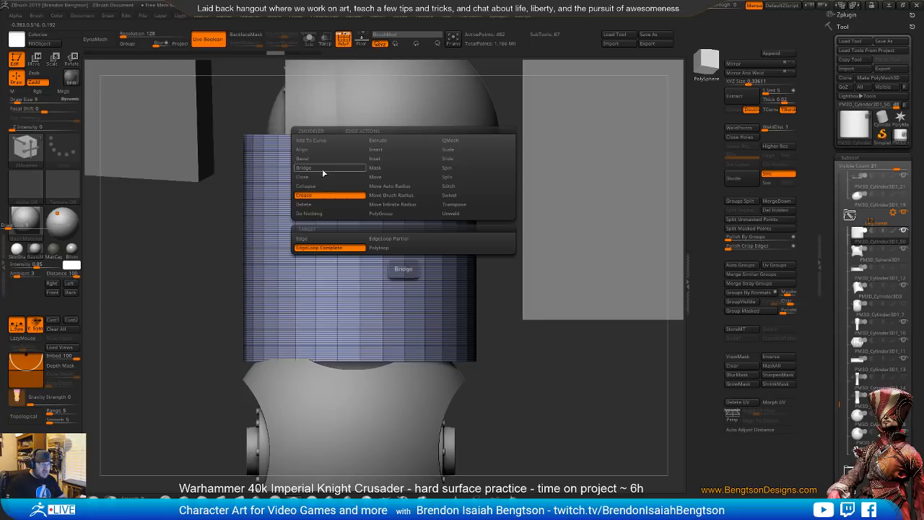
click(382, 149)
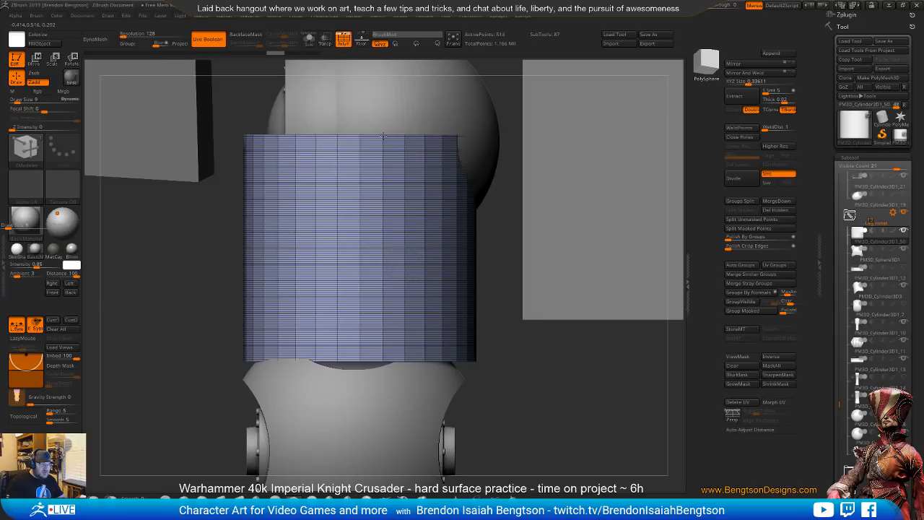
click(405, 356)
- Subdivide the cylinder to level 5 and hide the wireframe
click(740, 179)
click(739, 178)
click(740, 179)
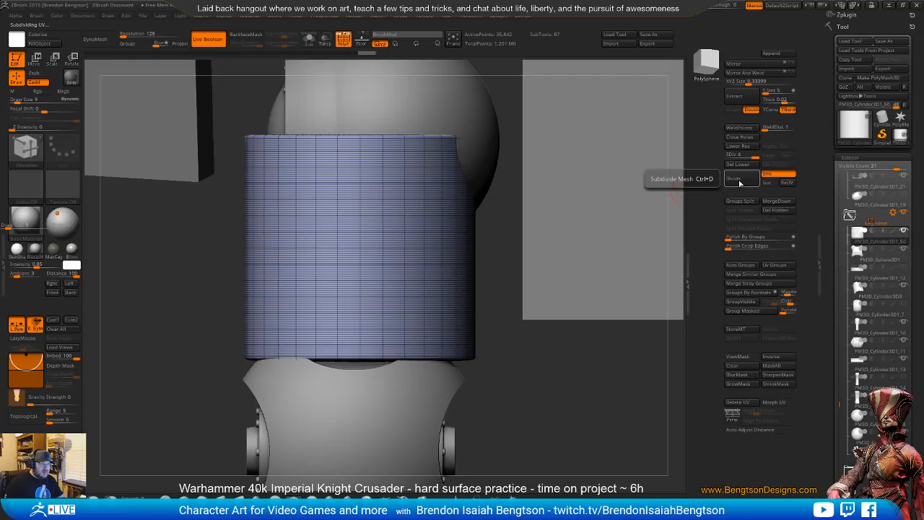
click(739, 180)
mouse_move(544, 419)
mouse_down()
mouse_move(540, 374)
mouse_move(532, 395)
mouse_up()
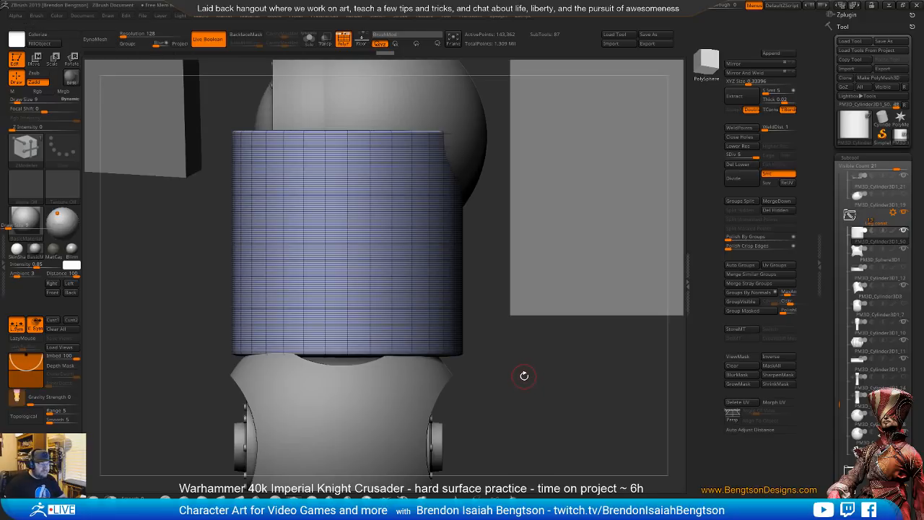
key(shift+f)
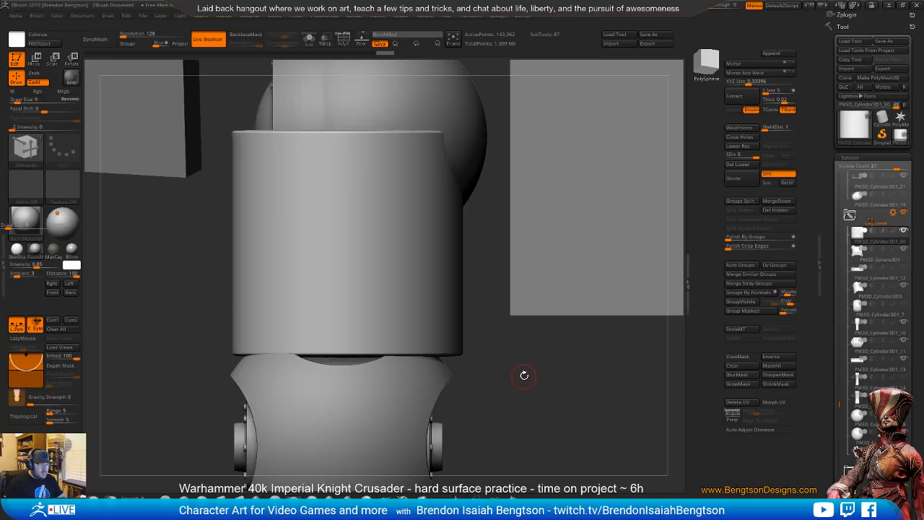
drag(485, 298, 472, 281)
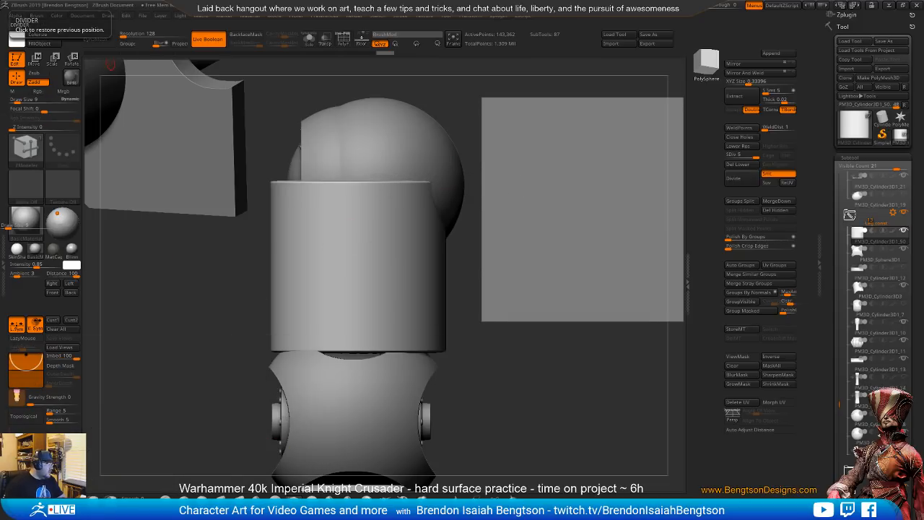
- Compare the thigh cylinder with the thigh armour outline in the reference image, and return to ZBrush
right_drag(0, 189, 379, 205)
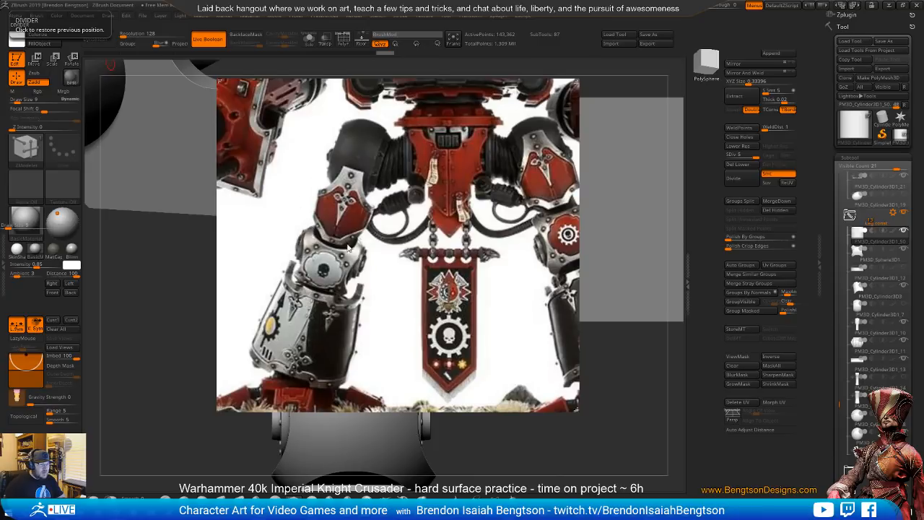
right_drag(387, 213, 0, 243)
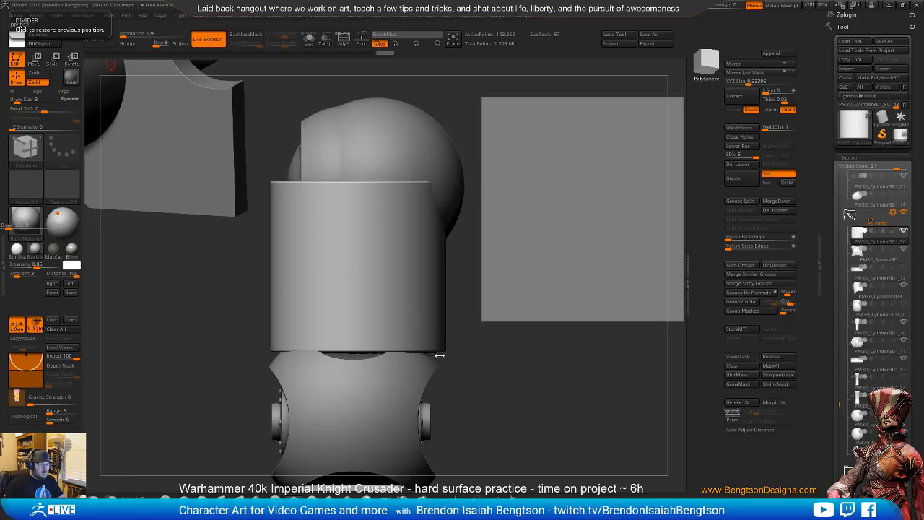
drag(497, 395, 505, 375)
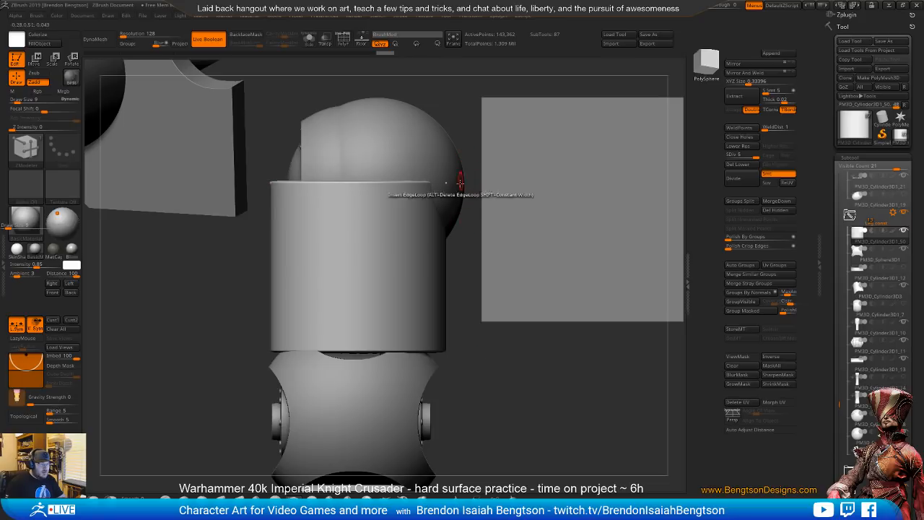
- Switch to the ClayBuildup brush and mask both upper corners of the cylinder with symmetrical oval areas
key(b)
key(c)
key(b)
mouse_move(484, 116)
ctrl+mouse_down()
mouse_move(423, 257)
mouse_move(393, 254)
mouse_move(398, 268)
mouse_move(405, 254)
ctrl+mouse_up()
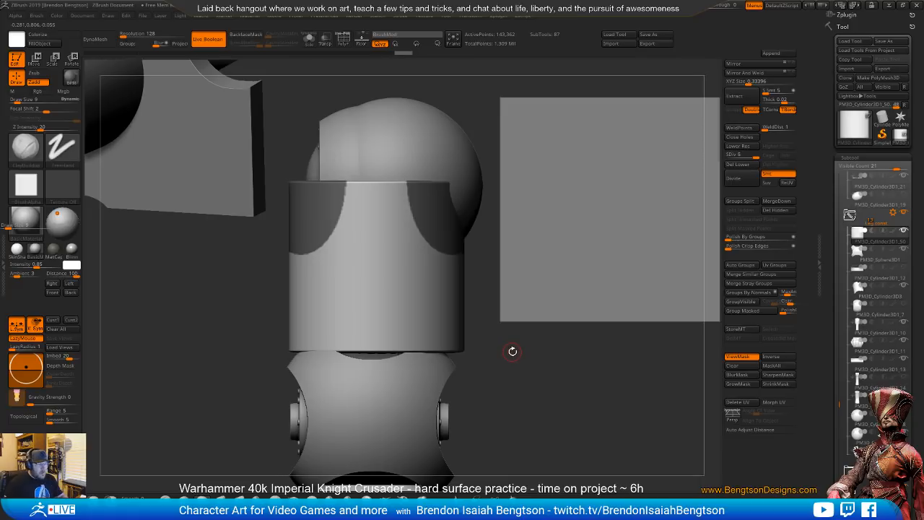
- Clear the mask, subdivide the cylinder to level 7, and redraw the oval masks on both upper corners
key(ctrl+h)
click(736, 178)
click(736, 178)
mouse_move(480, 170)
ctrl+mouse_down()
mouse_move(422, 252)
mouse_move(401, 250)
mouse_move(421, 254)
mouse_move(408, 262)
ctrl+mouse_up()
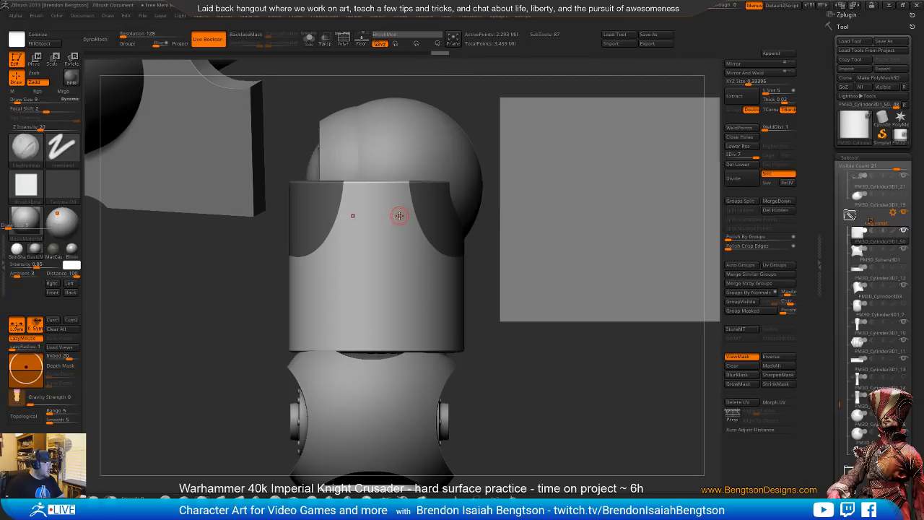
- Redraw the symmetrical oval masks on the cylinder's upper corners, and mask both lower corners with circular areas
mouse_move(445, 178)
ctrl+mouse_down()
mouse_move(432, 231)
mouse_move(403, 265)
mouse_move(410, 261)
ctrl+mouse_up()
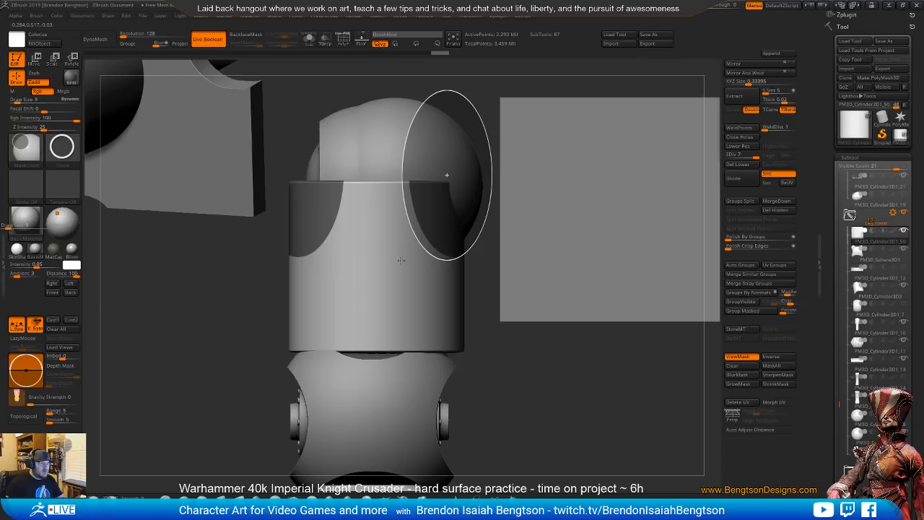
ctrl+drag(404, 256, 404, 256)
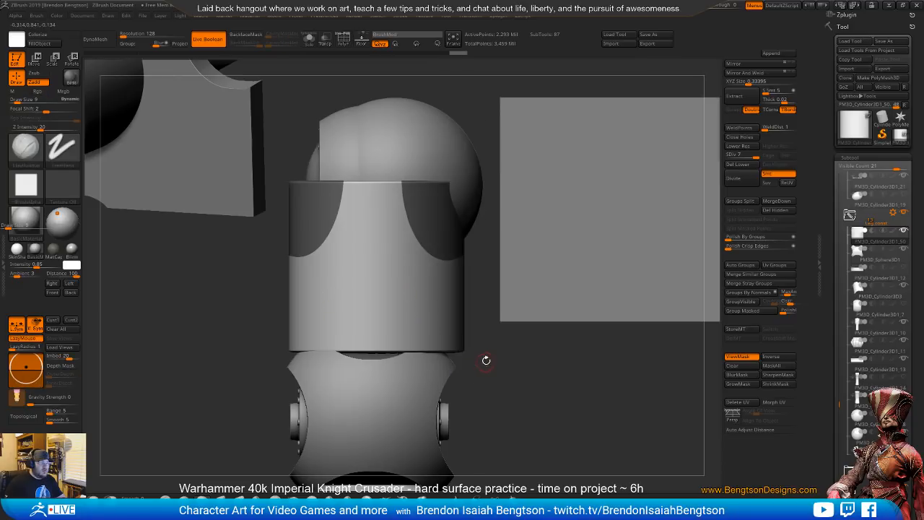
ctrl+drag(481, 361, 483, 363)
ctrl+drag(482, 139, 408, 262)
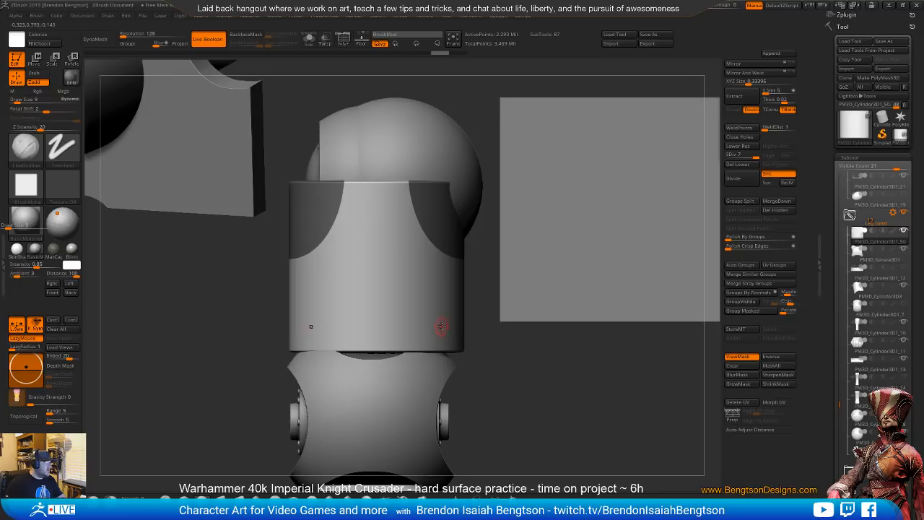
mouse_move(536, 331)
ctrl+mouse_down()
mouse_move(405, 458)
mouse_move(390, 462)
mouse_move(394, 452)
ctrl+mouse_up()
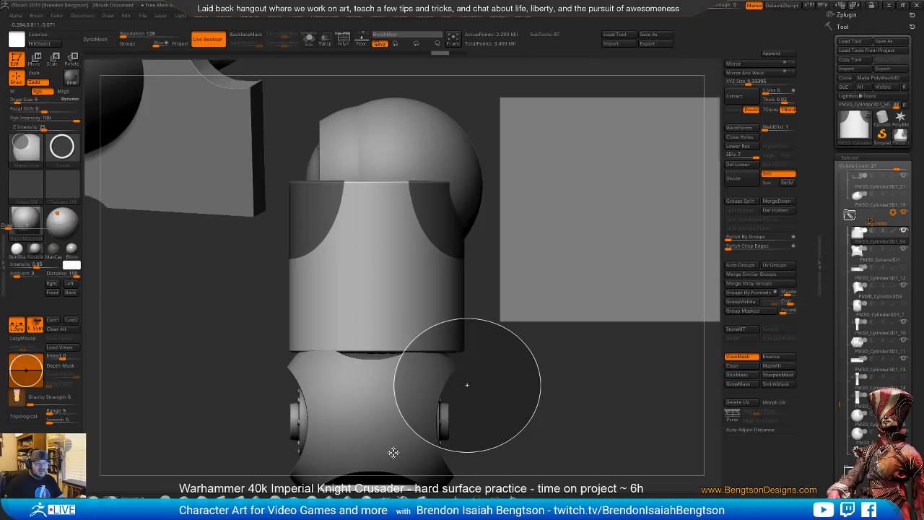
ctrl+drag(394, 452, 390, 449)
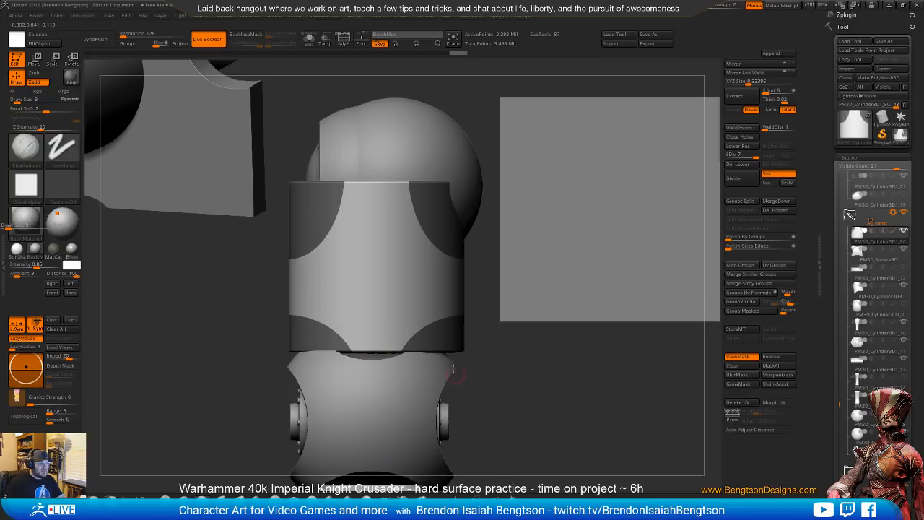
- Delete the cylinder's lower subdivision levels and turn the masked corner areas into their own polygroup with the wireframe shown
drag(535, 376, 516, 376)
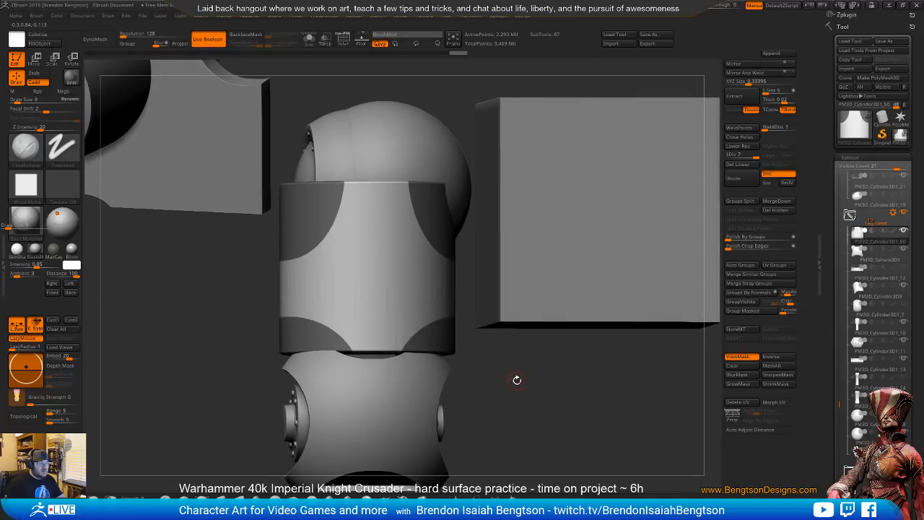
click(740, 174)
key(shift+f)
alt+drag(539, 401, 553, 348)
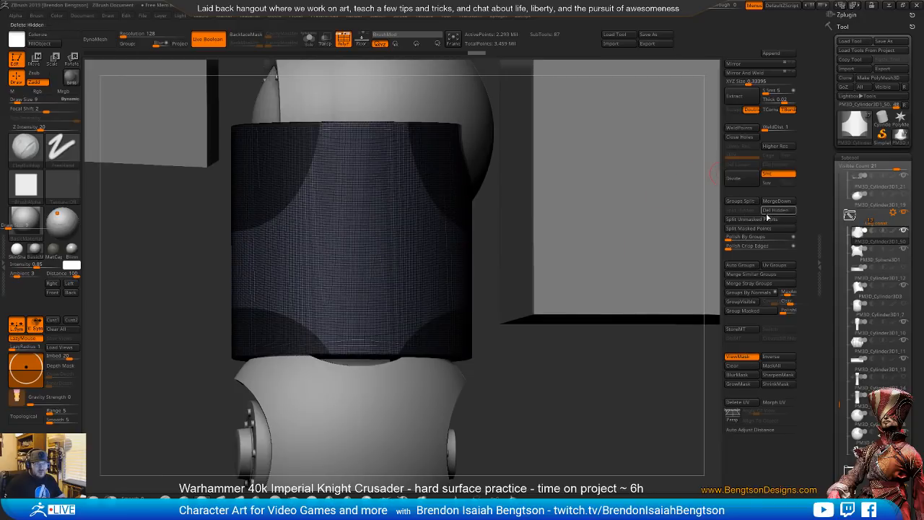
click(738, 310)
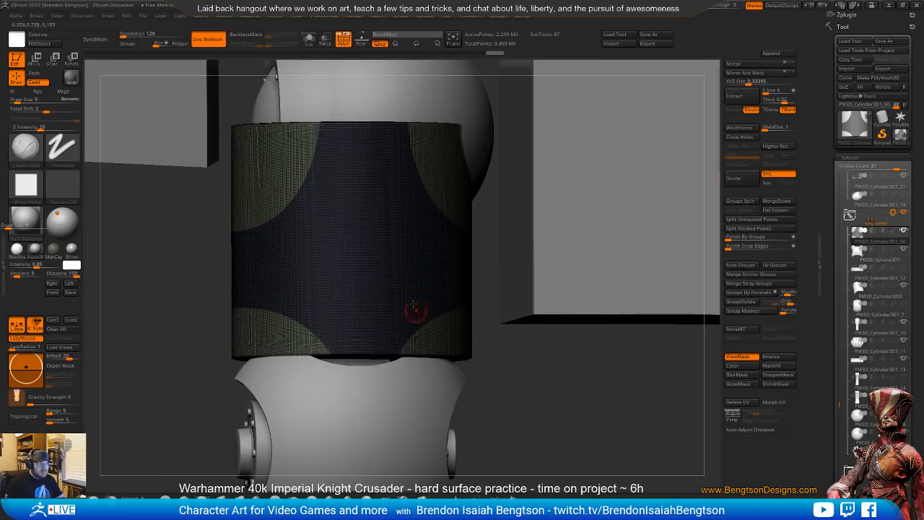
- Try keeping only the cylinder's unmasked central polygroup by deleting the hidden corners, and view the remaining shape on its own
ctrl+shift+click(397, 254)
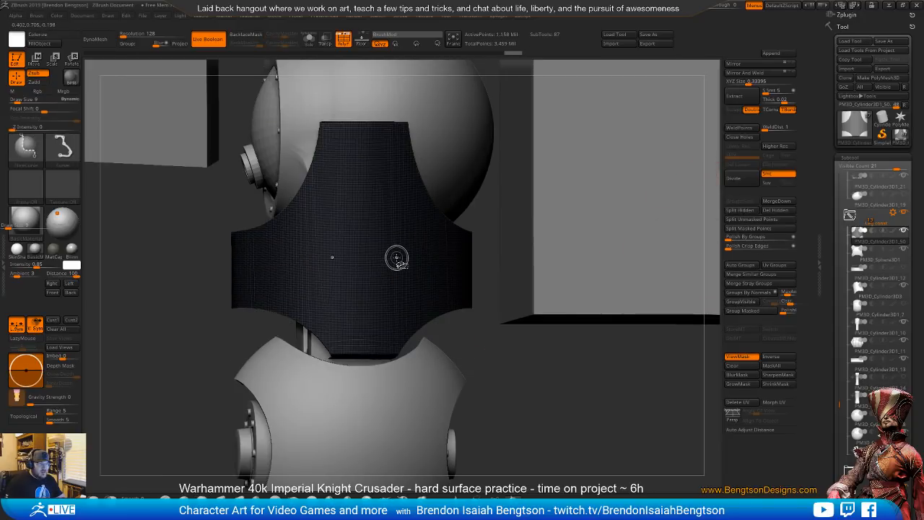
click(775, 211)
mouse_move(599, 396)
shift+mouse_down()
mouse_move(644, 373)
mouse_move(587, 371)
mouse_move(568, 337)
shift+mouse_up()
key(alt+s)
alt+drag(512, 268, 575, 303)
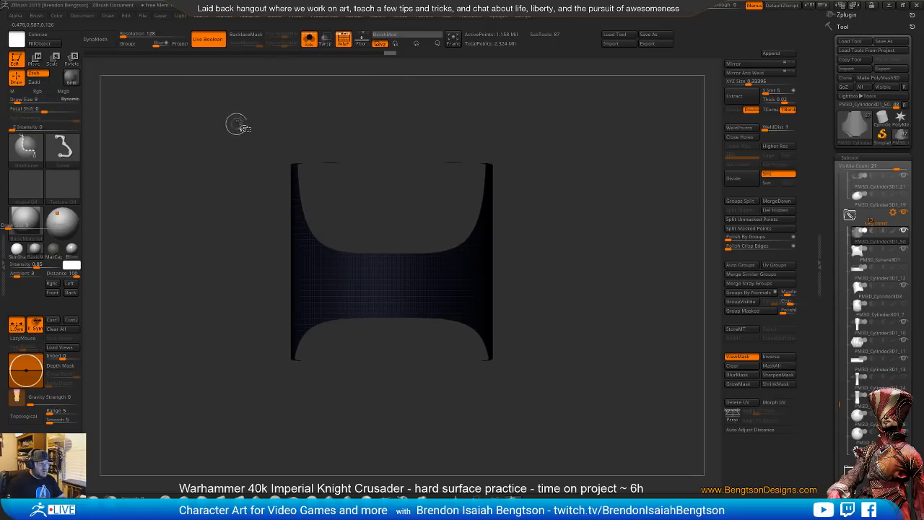
- Try slicing the remaining shape vertically through its middle in the side view, and isolate one of the halves
mouse_move(265, 103)
ctrl+shift+mouse_down()
mouse_move(282, 464)
mouse_move(270, 453)
mouse_move(393, 444)
mouse_move(398, 433)
ctrl+shift+mouse_up()
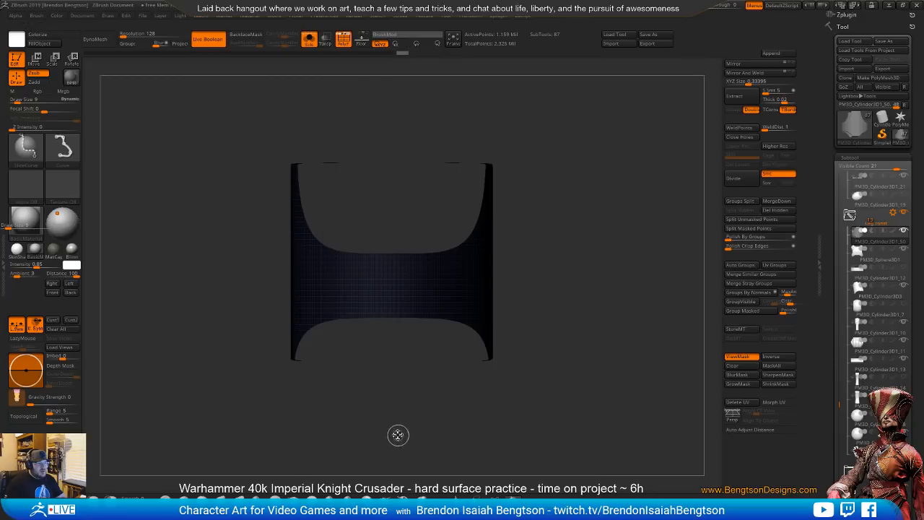
mouse_move(608, 285)
mouse_down()
mouse_move(615, 303)
mouse_move(614, 291)
mouse_move(561, 268)
mouse_move(491, 278)
mouse_up()
mouse_move(580, 212)
ctrl+mouse_down()
mouse_move(579, 253)
mouse_move(572, 232)
ctrl+mouse_up()
mouse_move(412, 99)
ctrl+shift+mouse_down()
mouse_move(414, 397)
mouse_move(380, 426)
ctrl+shift+mouse_up()
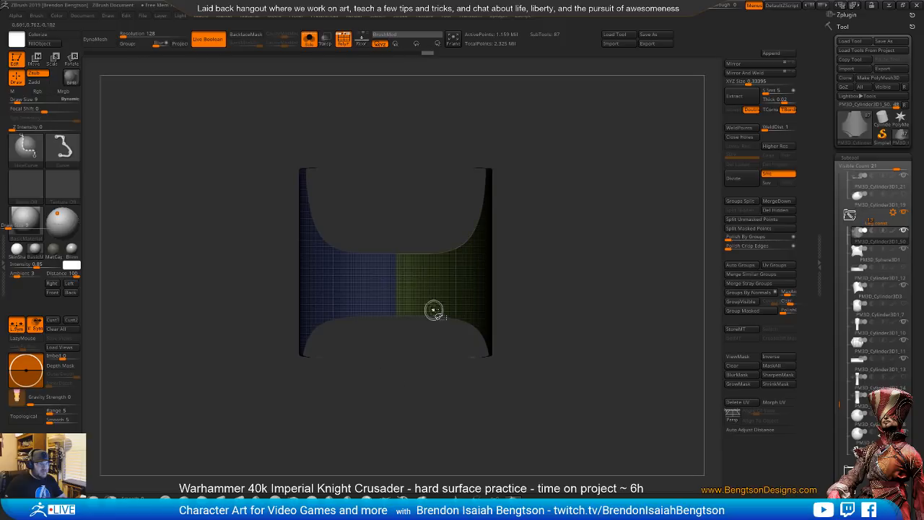
ctrl+shift+click(466, 287)
mouse_move(478, 269)
mouse_down()
mouse_move(587, 305)
mouse_move(616, 276)
mouse_up()
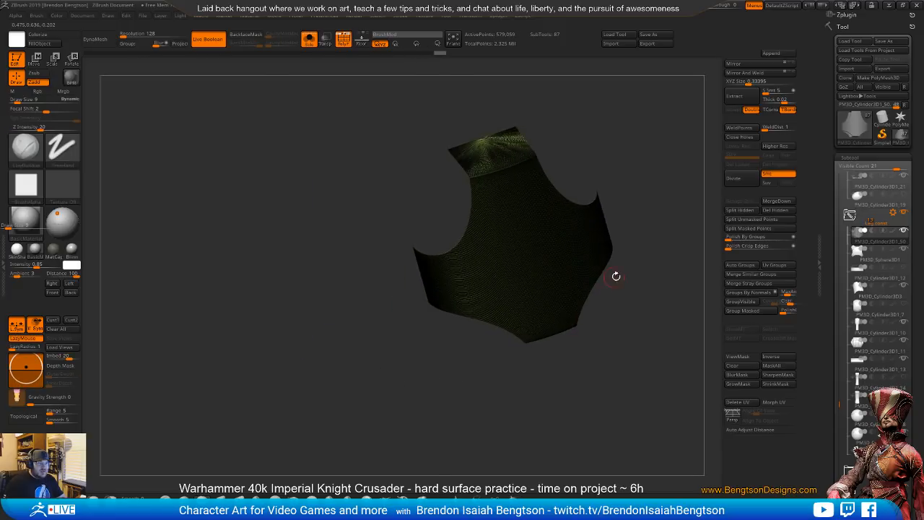
drag(637, 301, 650, 304)
- Undo the vertical slice and the deletion of the corners, and inspect the full cylinder
ctrl+shift+click(647, 300)
key(ctrl+w)
ctrl+click(640, 295)
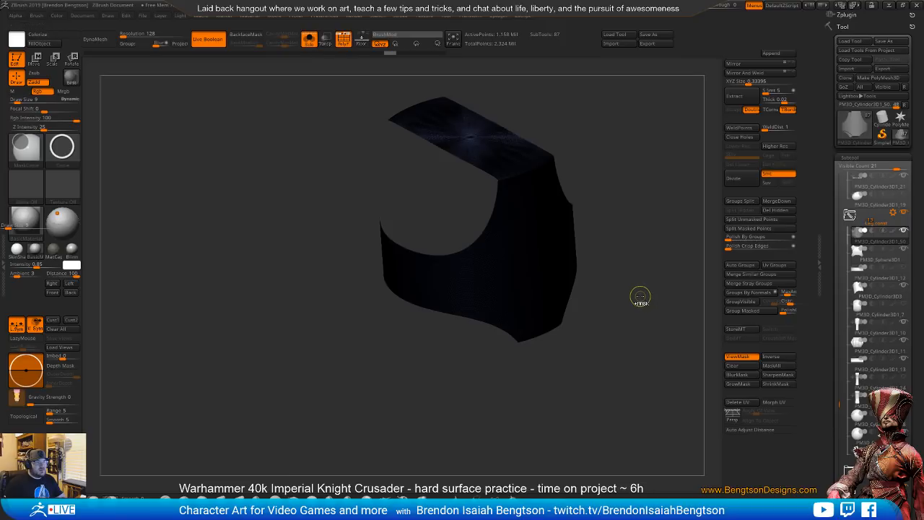
ctrl+shift+click(640, 296)
mouse_move(640, 241)
mouse_down()
mouse_move(631, 278)
mouse_move(625, 235)
mouse_up()
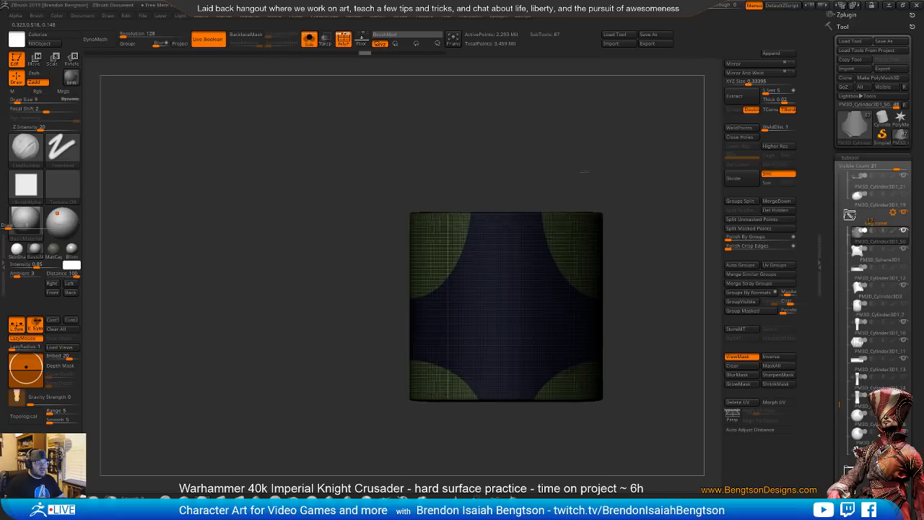
drag(607, 172, 615, 195)
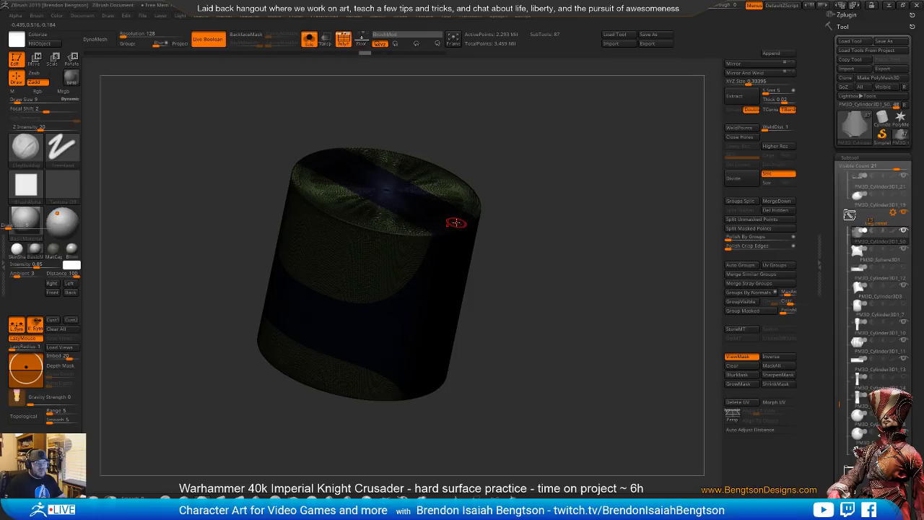
- Try slicing the end caps off the cylinder in the front view, and isolate its polygroups to check the separation
shift+drag(585, 183, 571, 150)
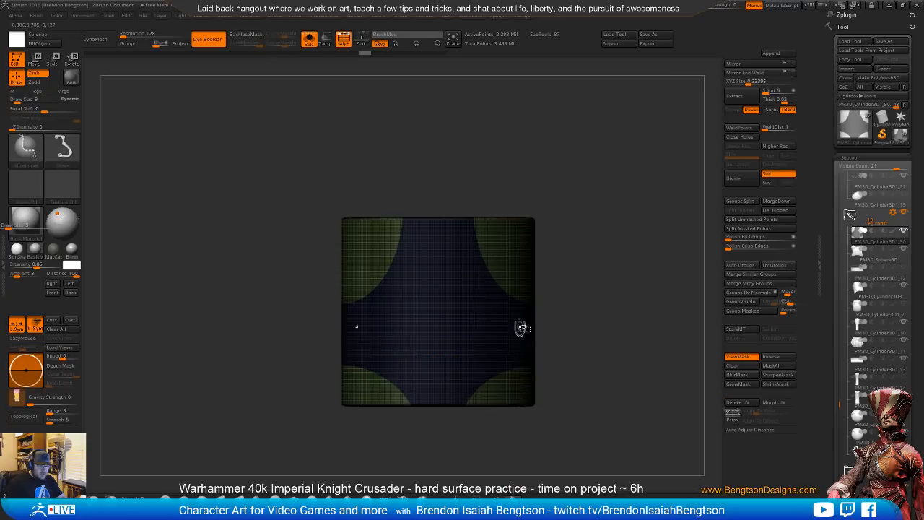
mouse_move(227, 203)
ctrl+shift+mouse_down()
mouse_move(614, 195)
mouse_move(633, 208)
mouse_move(621, 197)
mouse_move(619, 217)
mouse_move(619, 193)
ctrl+shift+mouse_up()
mouse_move(215, 420)
ctrl+shift+mouse_down()
mouse_move(585, 351)
mouse_move(680, 375)
mouse_move(299, 272)
mouse_move(202, 458)
mouse_move(641, 386)
mouse_move(575, 402)
mouse_move(441, 364)
mouse_move(311, 402)
ctrl+shift+mouse_up()
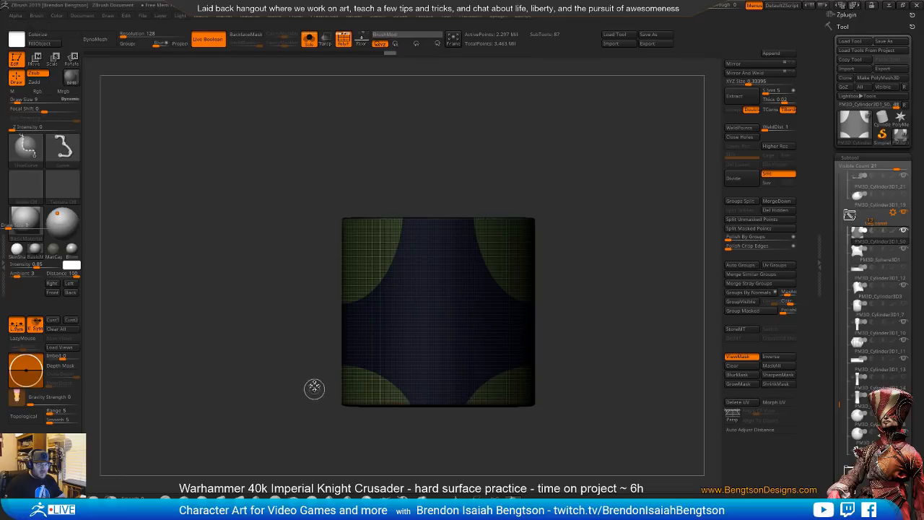
ctrl+shift+click(463, 296)
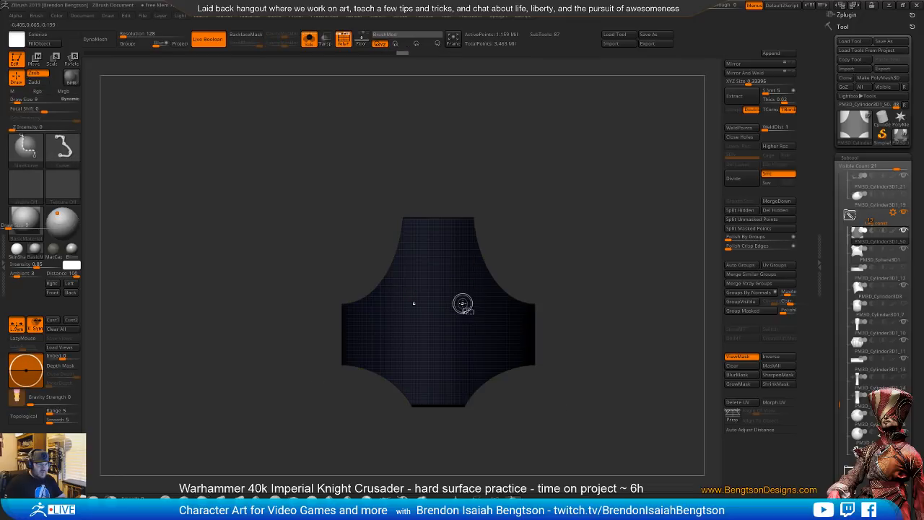
drag(553, 180, 561, 212)
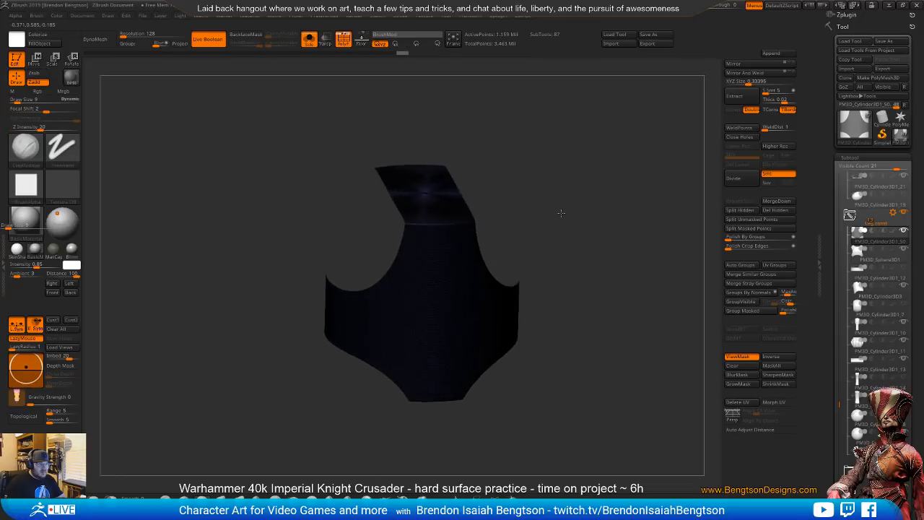
ctrl+shift+drag(436, 192, 442, 196)
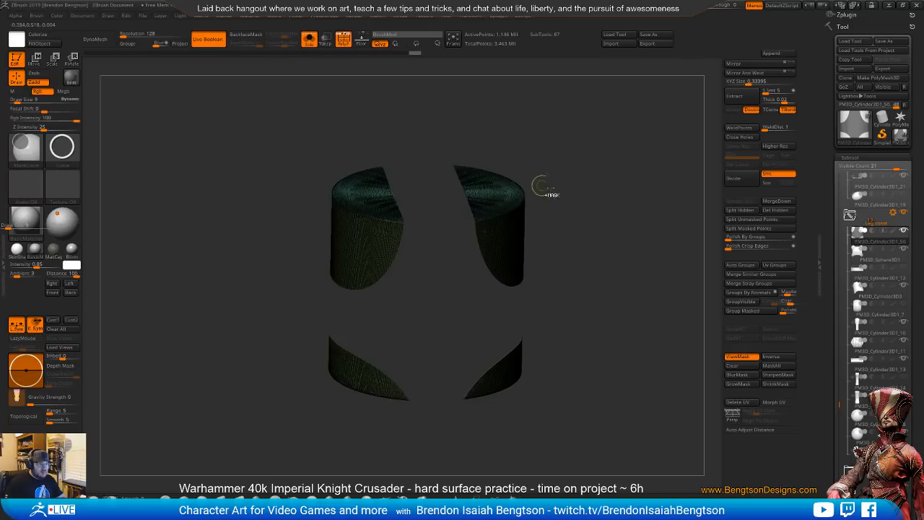
ctrl+shift+drag(599, 215, 604, 218)
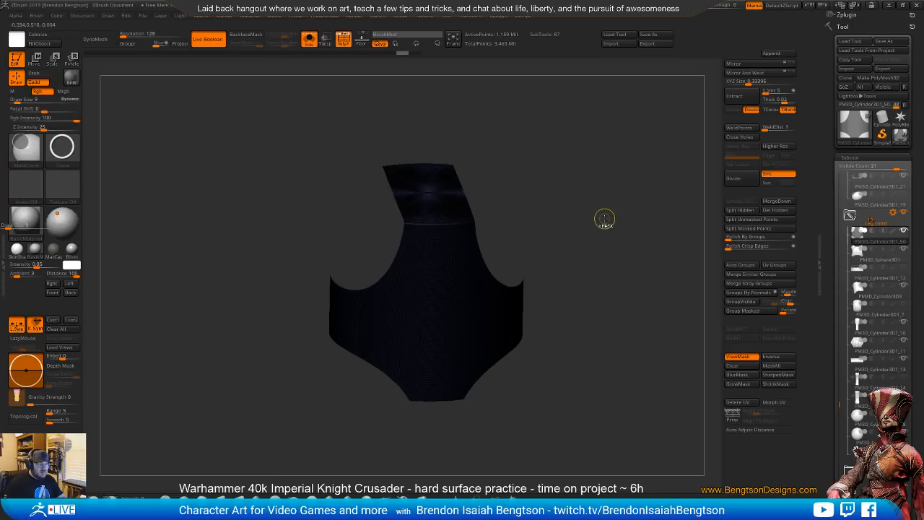
ctrl+shift+click(604, 220)
- Try slicing once more just below the cylinder's top rim, and toggle the cap and wall polygroups to check them
mouse_move(623, 256)
mouse_down()
mouse_move(618, 227)
mouse_move(615, 266)
mouse_up()
alt+drag(629, 233, 633, 198)
mouse_move(188, 159)
ctrl+shift+mouse_down()
mouse_move(675, 156)
mouse_move(667, 152)
mouse_move(648, 185)
ctrl+shift+mouse_up()
drag(649, 183, 627, 169)
ctrl+shift+click(517, 167)
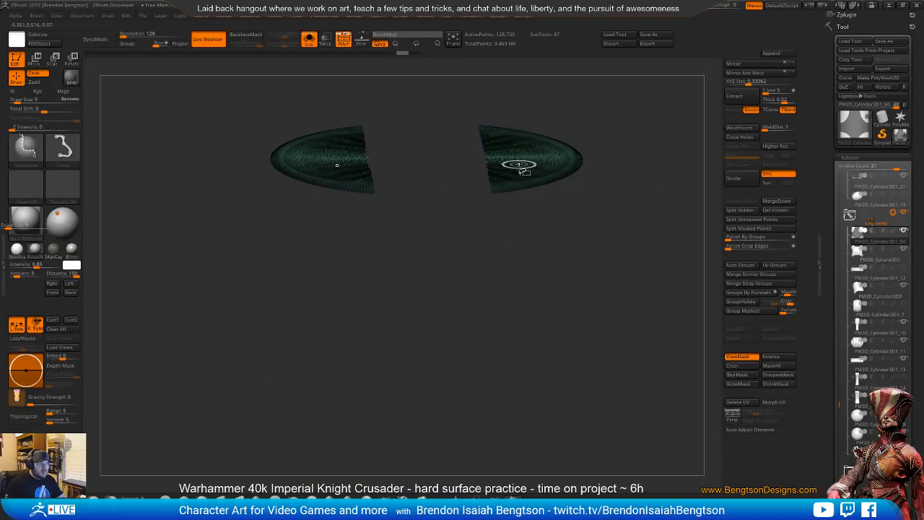
ctrl+shift+click(516, 163)
ctrl+shift+click(450, 162)
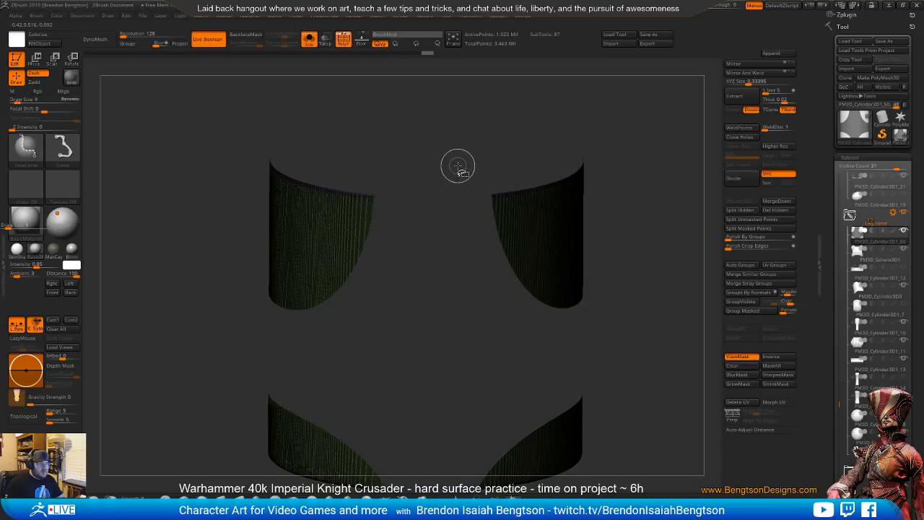
ctrl+shift+click(631, 179)
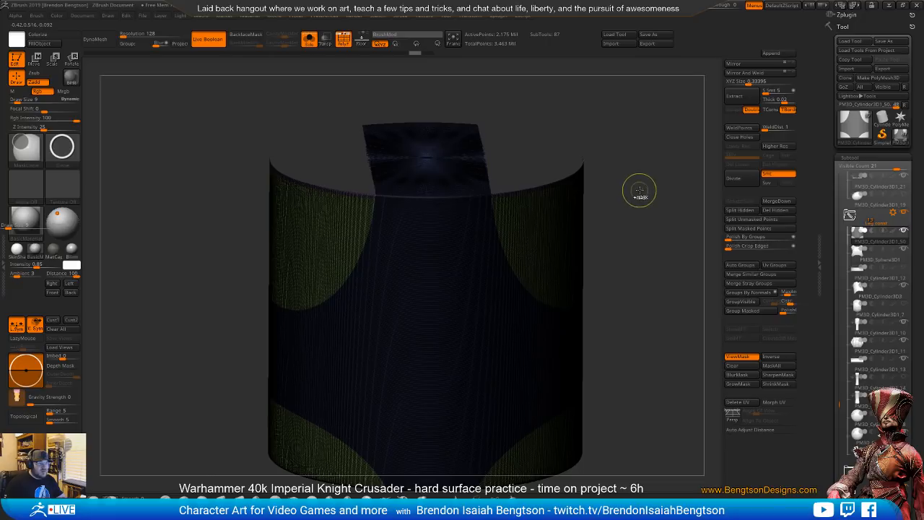
ctrl+shift+click(640, 194)
ctrl+shift+click(636, 193)
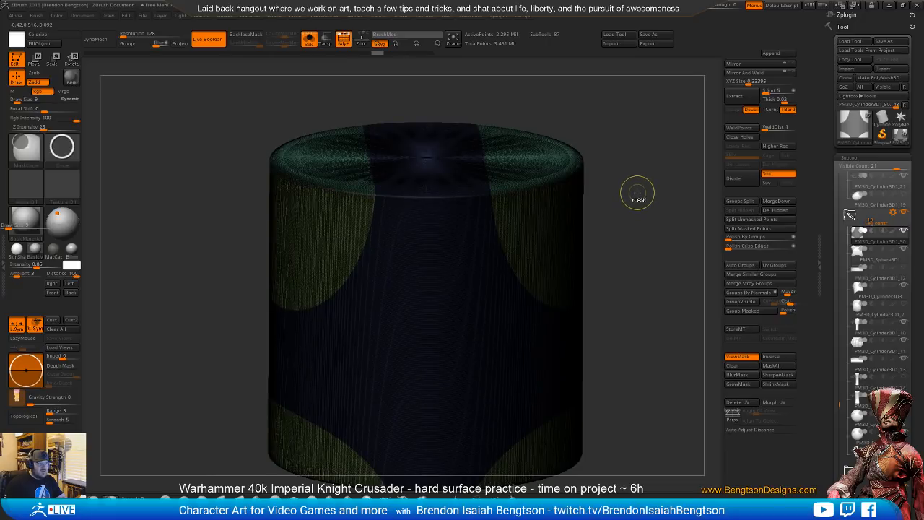
- Clear the mask and slice the cylinder horizontally just below its top rim and just above its bottom rim
mouse_move(662, 281)
ctrl+mouse_down()
mouse_move(651, 224)
mouse_move(634, 209)
mouse_move(626, 178)
ctrl+mouse_up()
mouse_move(197, 127)
ctrl+shift+mouse_down()
mouse_move(660, 141)
mouse_move(573, 130)
mouse_move(565, 118)
mouse_move(466, 122)
mouse_move(563, 147)
mouse_move(638, 140)
ctrl+shift+mouse_up()
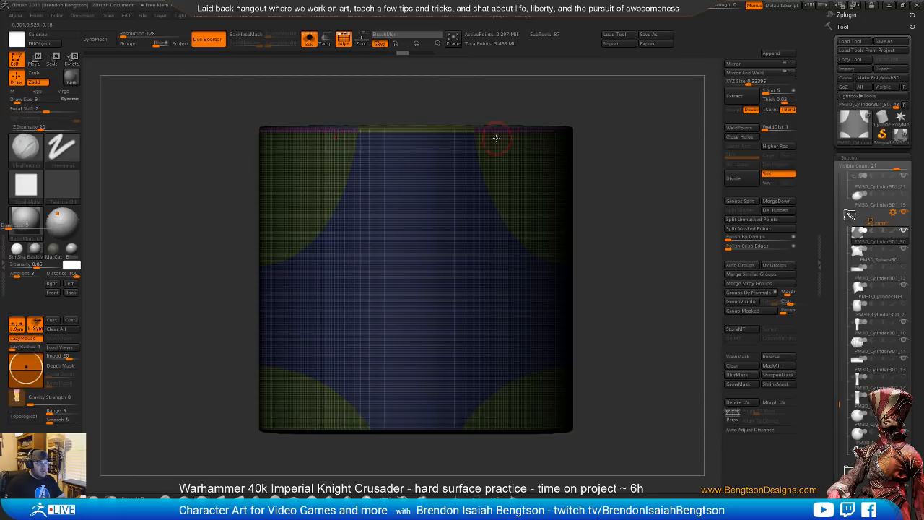
alt+drag(653, 272, 648, 216)
mouse_move(157, 374)
ctrl+shift+mouse_down()
mouse_move(662, 353)
mouse_move(413, 328)
mouse_move(262, 448)
mouse_move(659, 399)
mouse_move(597, 422)
mouse_move(225, 365)
mouse_move(204, 329)
mouse_move(169, 372)
ctrl+shift+mouse_up()
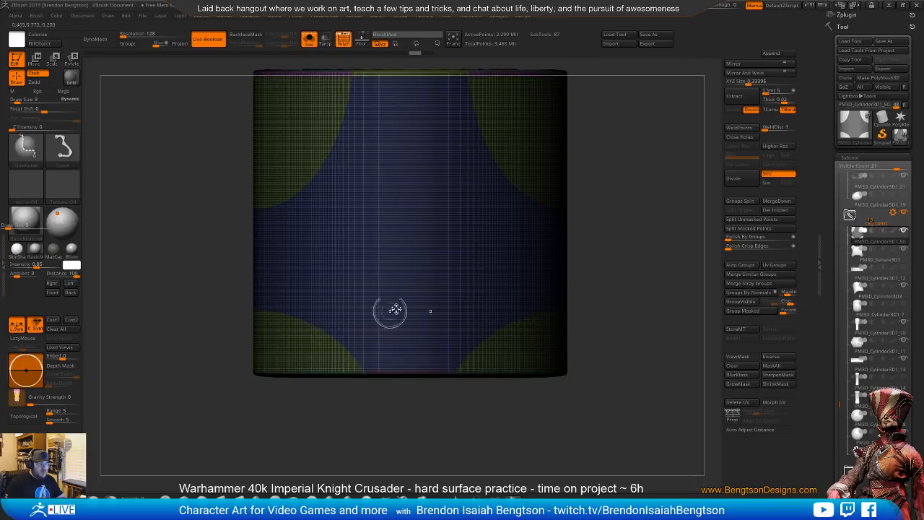
- Isolate the central wall polygroup and delete the hidden caps and corner pieces
ctrl+shift+click(446, 254)
alt+drag(603, 205, 634, 199)
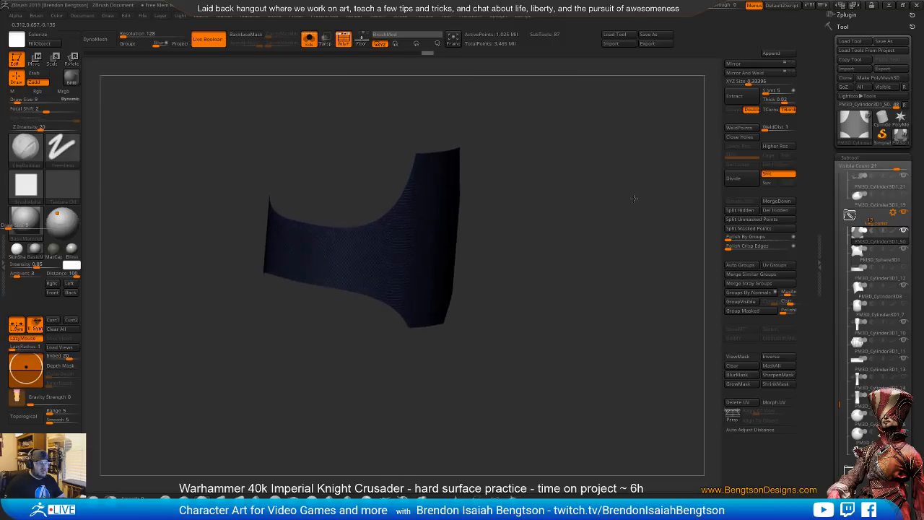
click(770, 210)
- Slice the shell vertically through its middle in the side view, and delete everything except the right-hand half
shift+drag(566, 294, 554, 300)
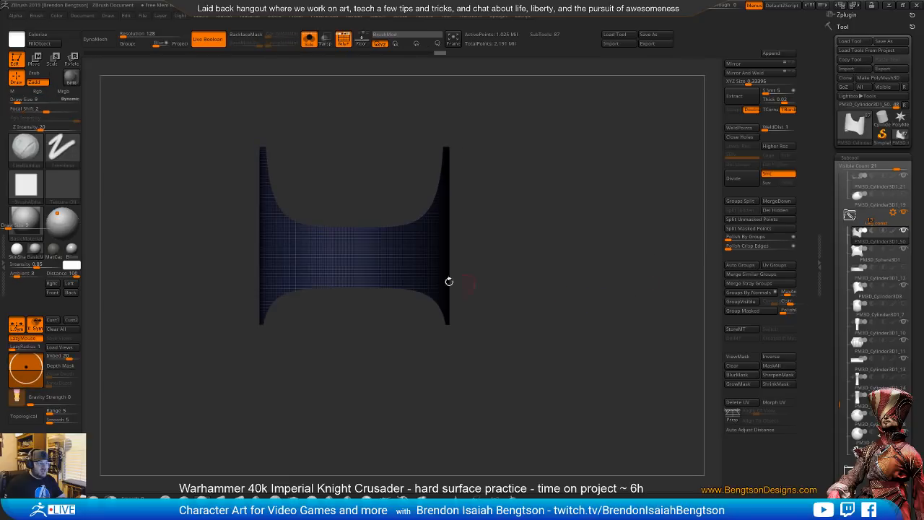
ctrl+shift+drag(354, 115, 351, 406)
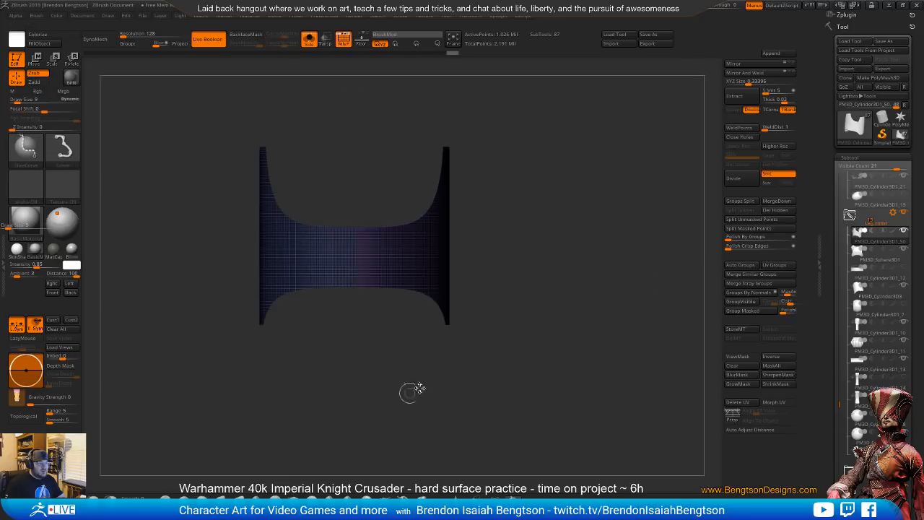
ctrl+shift+click(429, 249)
click(776, 210)
drag(677, 245, 630, 331)
- Turn on double-sided display for the thigh plate in its display properties
scroll(830, 343, down, 6)
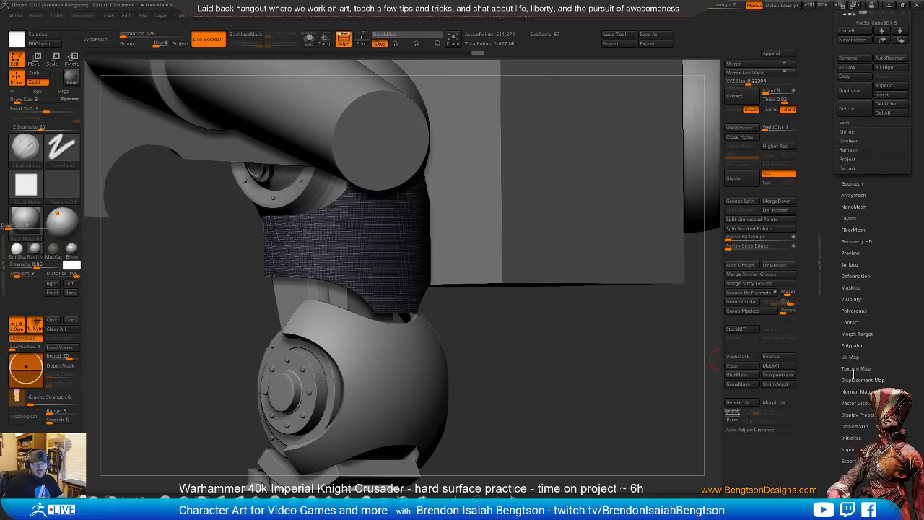
drag(858, 414, 863, 318)
click(863, 412)
click(857, 430)
- Isolate the thigh plate in Solo mode and frame its concave upper edge
drag(577, 332, 596, 369)
key(alt+s)
drag(570, 337, 603, 339)
alt+drag(537, 348, 527, 370)
mouse_move(598, 287)
mouse_down()
mouse_move(590, 296)
mouse_move(591, 283)
mouse_up()
drag(641, 263, 503, 352)
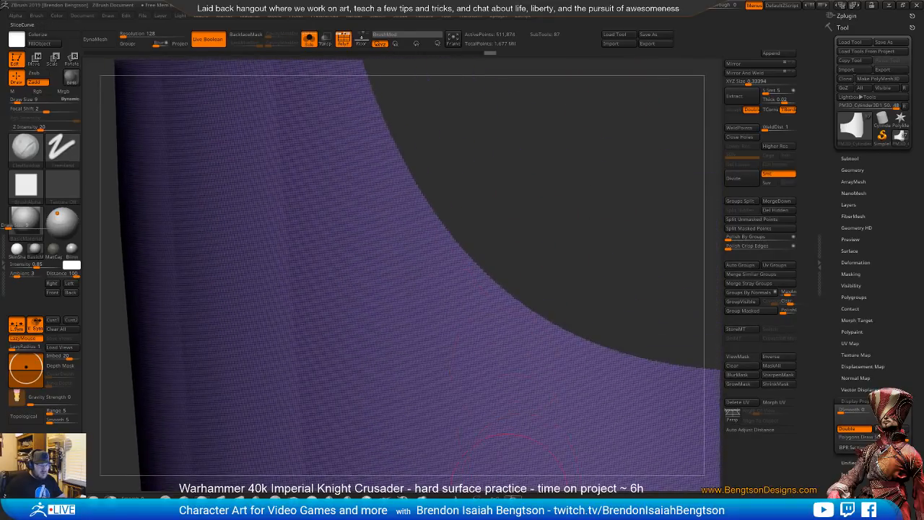
- Try a circular slice along the thigh plate's concave upper edge with the SliceCirc brush
key(ctrl+shift)
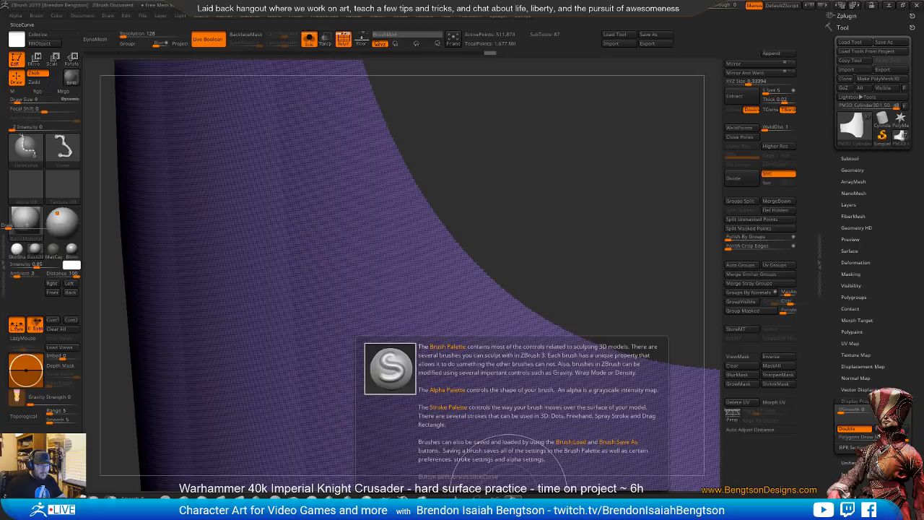
key(b)
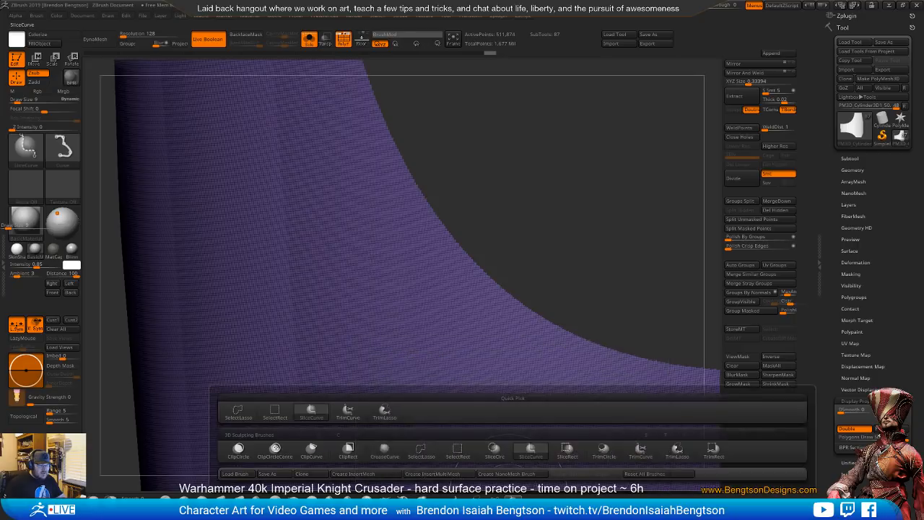
ctrl+shift+click(495, 454)
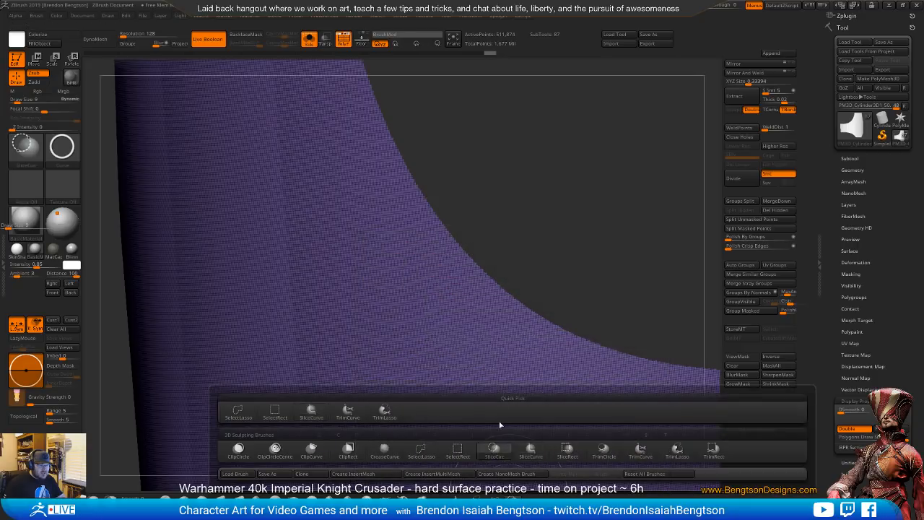
ctrl+shift+drag(575, 121, 423, 351)
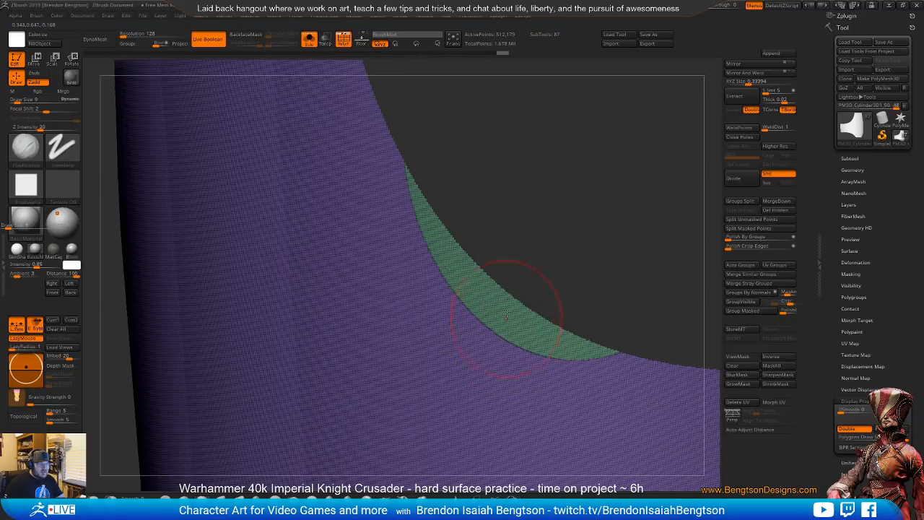
ctrl+right_drag(572, 349, 326, 480)
mouse_move(567, 213)
alt+right_down()
mouse_move(428, 324)
mouse_move(443, 345)
alt+right_up()
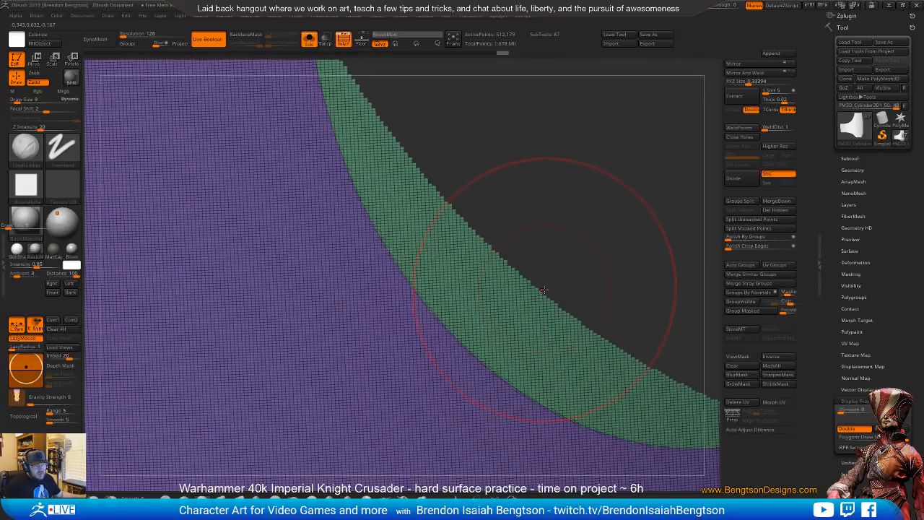
right_drag(488, 366, 522, 176)
ctrl+right_drag(602, 246, 604, 183)
key(ctrl+z)
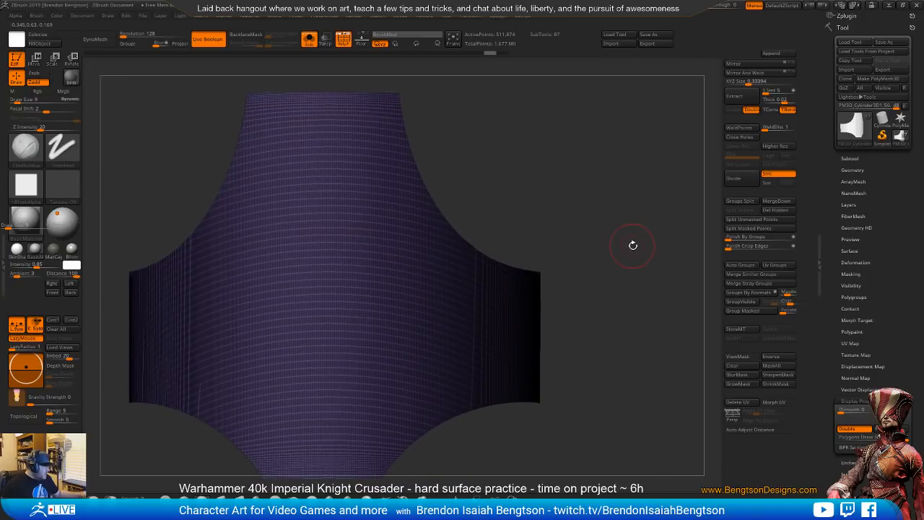
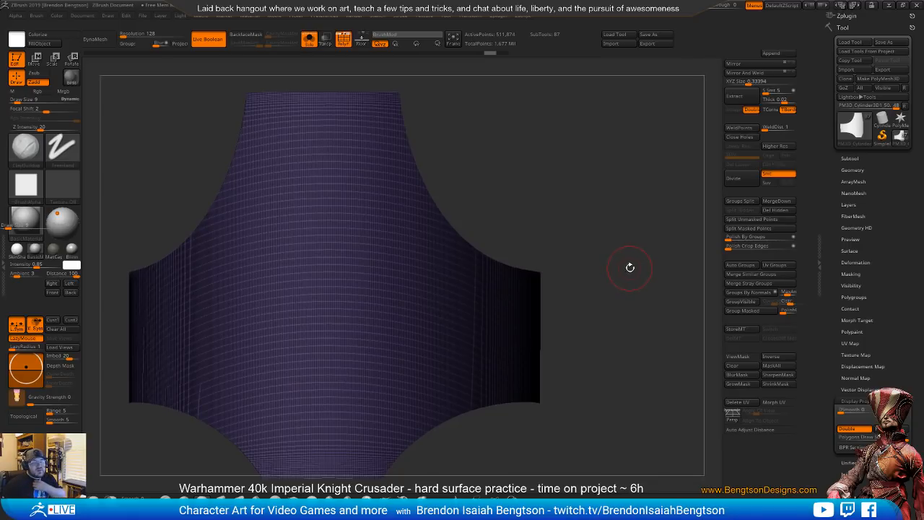
mouse_move(600, 270)
mouse_down()
mouse_move(613, 275)
mouse_move(608, 287)
mouse_move(636, 266)
mouse_move(611, 276)
mouse_up()
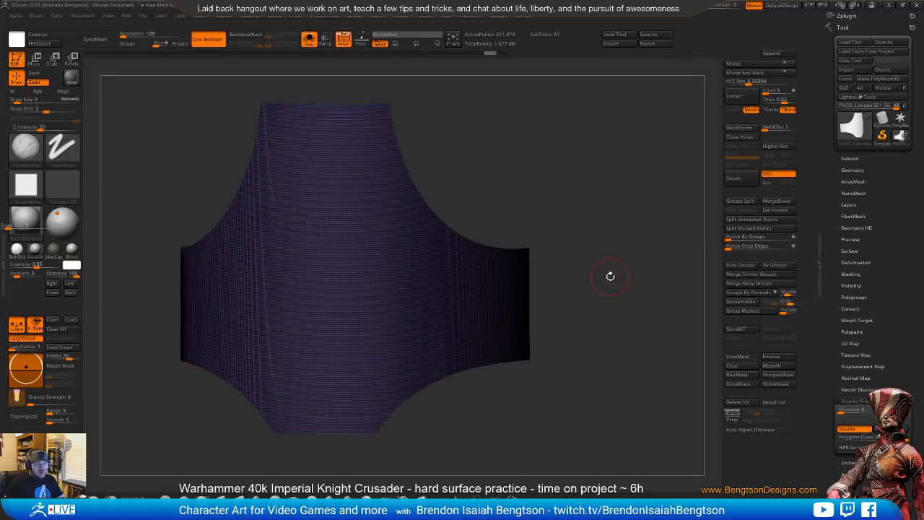
drag(620, 319, 621, 314)
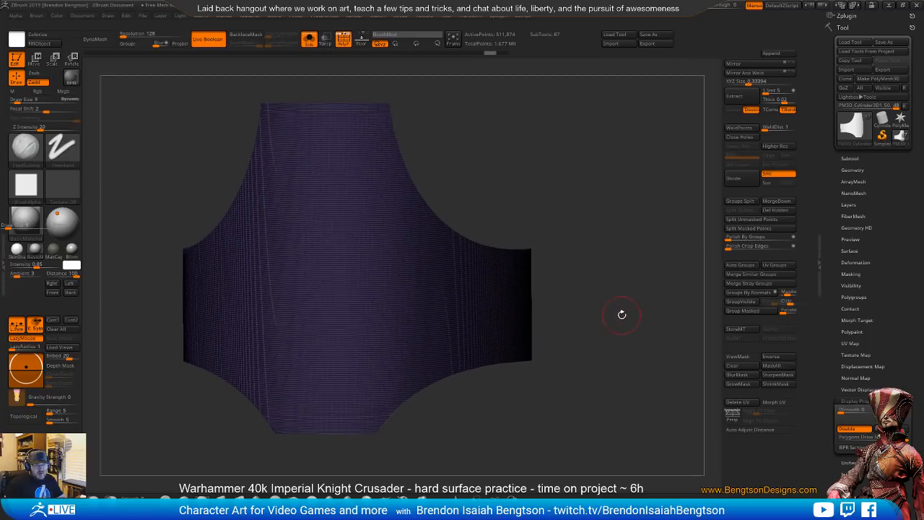
drag(614, 274, 659, 273)
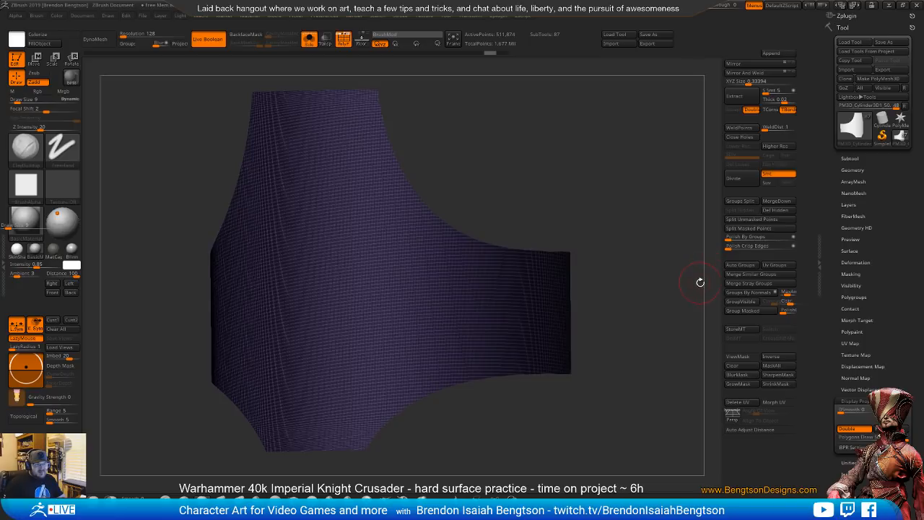
drag(674, 331, 682, 326)
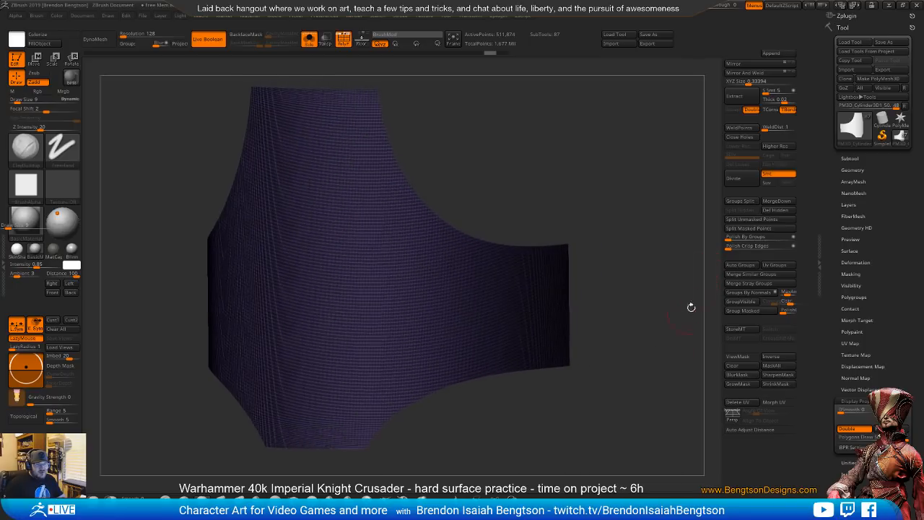
- Try to remesh the thigh plate with ZRemesher at a target polygons count of 5
click(849, 158)
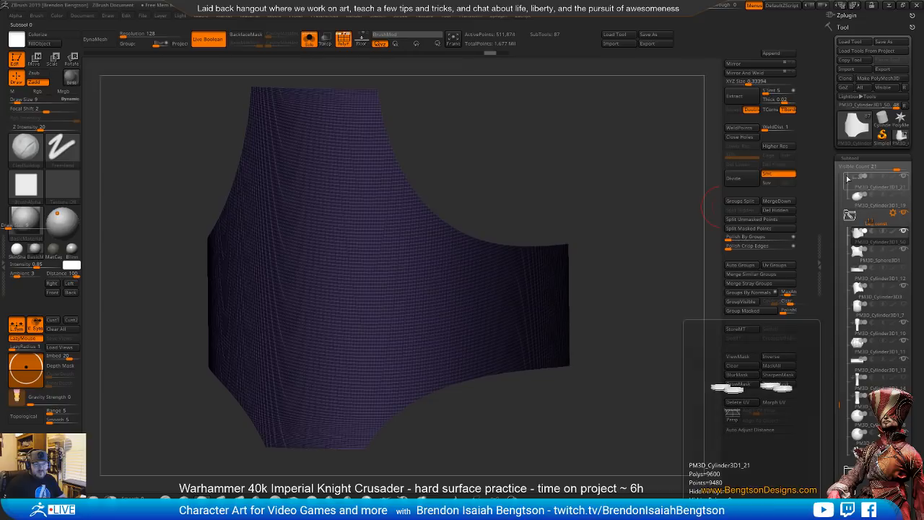
click(849, 158)
click(840, 168)
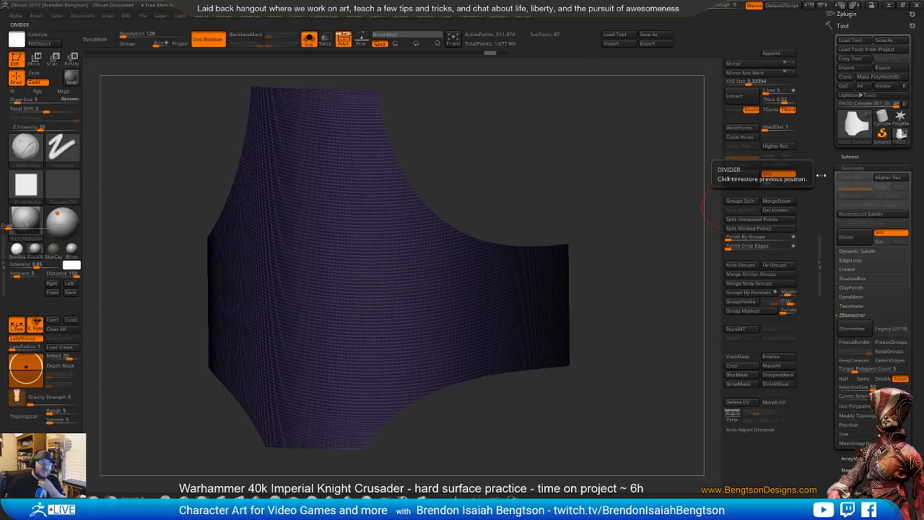
drag(645, 247, 624, 255)
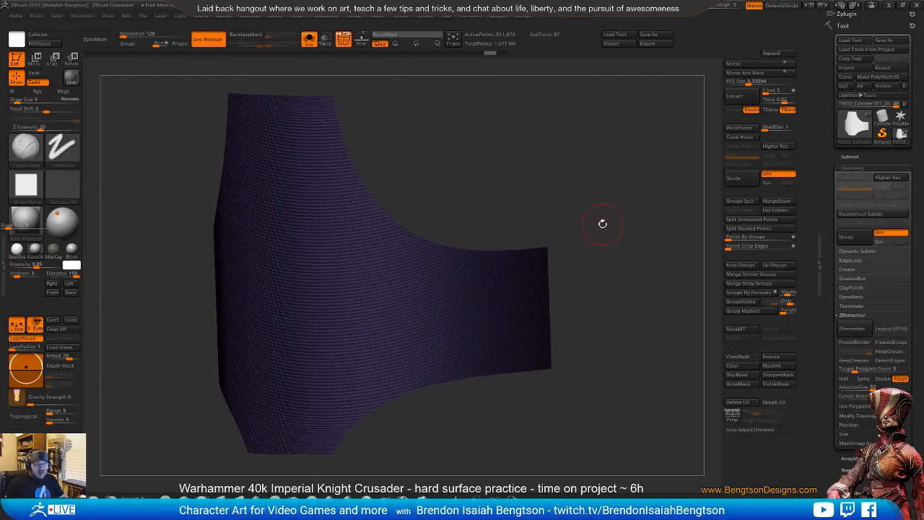
drag(632, 287, 637, 254)
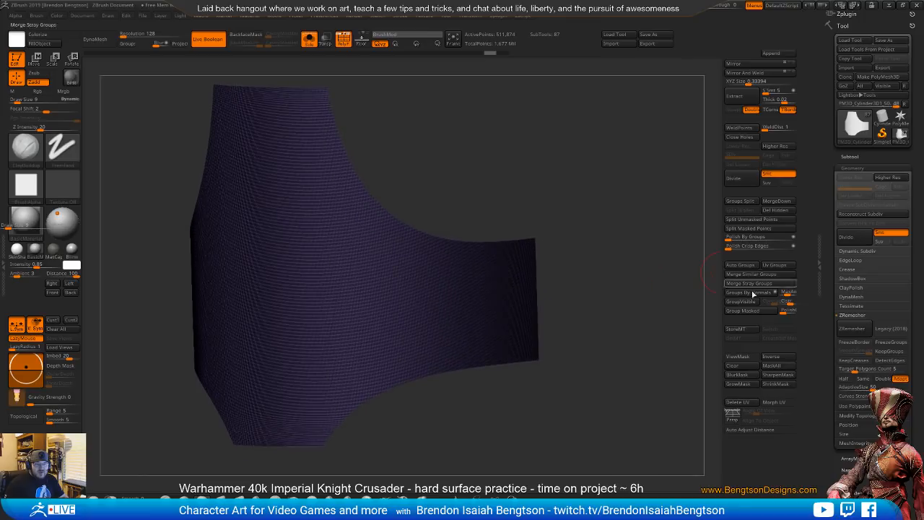
drag(833, 331, 832, 308)
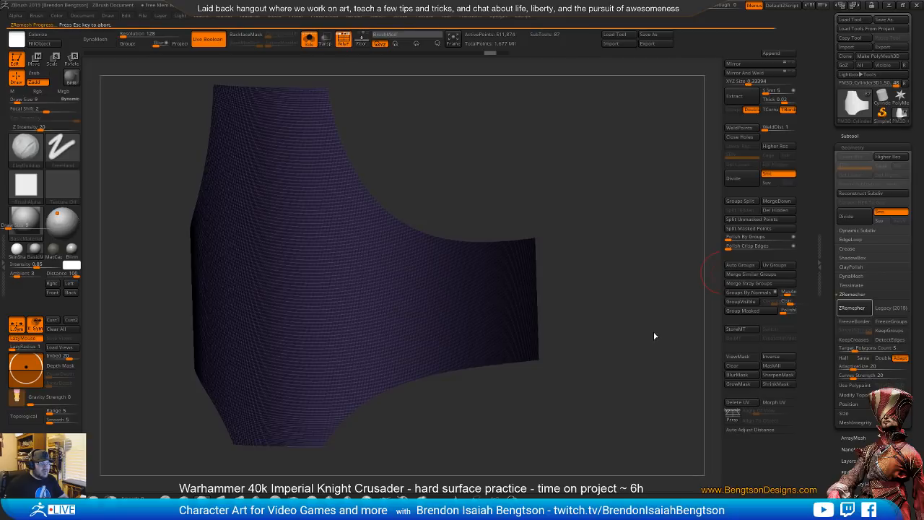
mouse_move(653, 331)
mouse_down()
mouse_move(641, 319)
mouse_move(670, 330)
mouse_move(665, 341)
mouse_move(649, 328)
mouse_up()
mouse_move(647, 329)
mouse_down()
mouse_move(621, 344)
mouse_move(641, 337)
mouse_up()
key(ctrl+z)
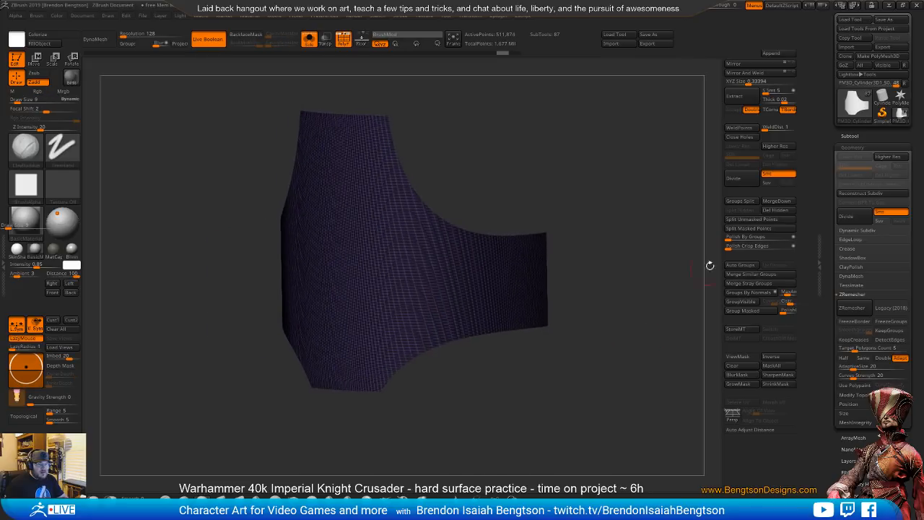
- Try to delete hidden geometry, and remesh the thigh plate to half its polygon count with ZRemesher
click(776, 209)
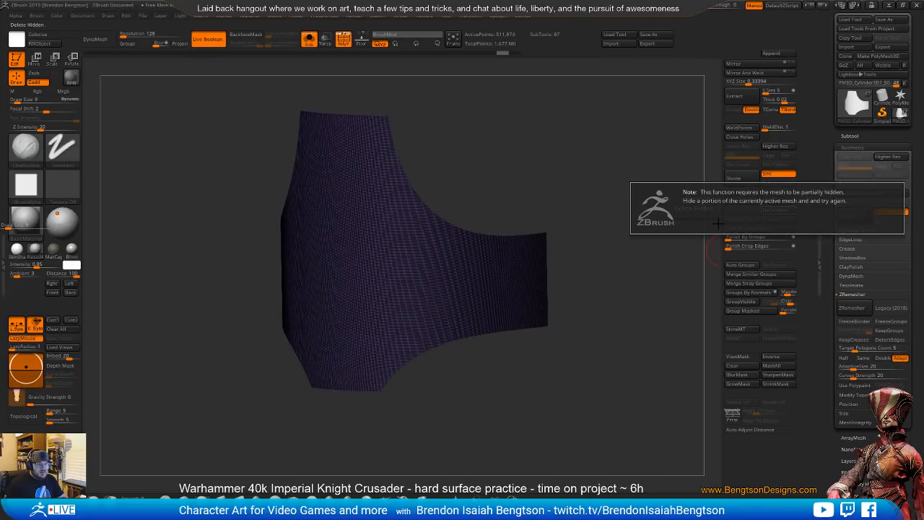
drag(650, 316, 711, 273)
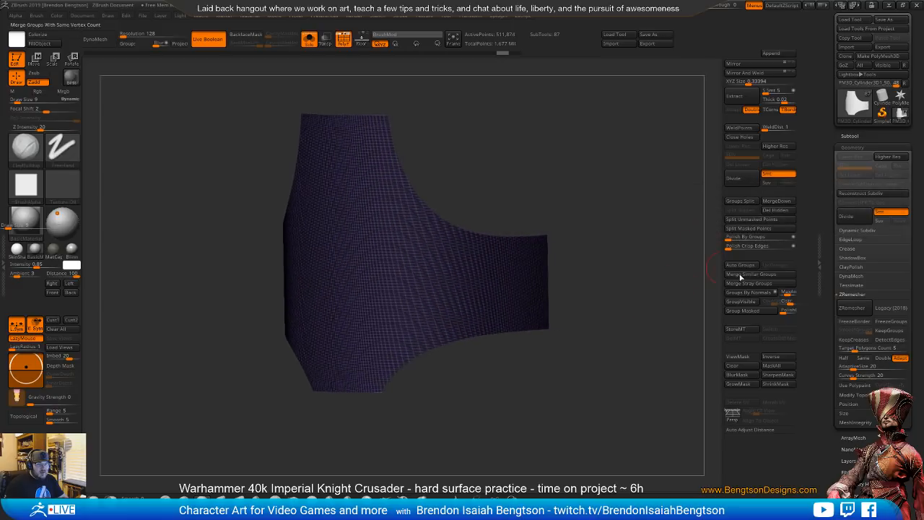
click(843, 357)
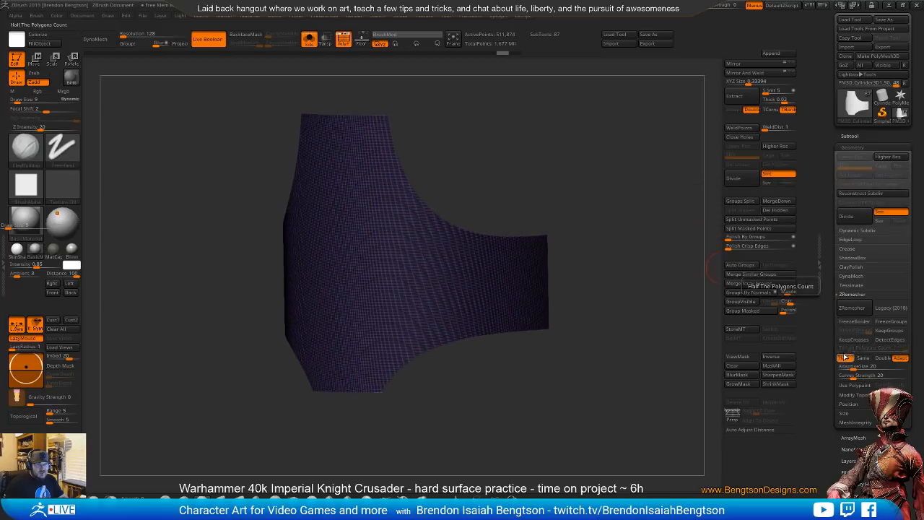
click(852, 308)
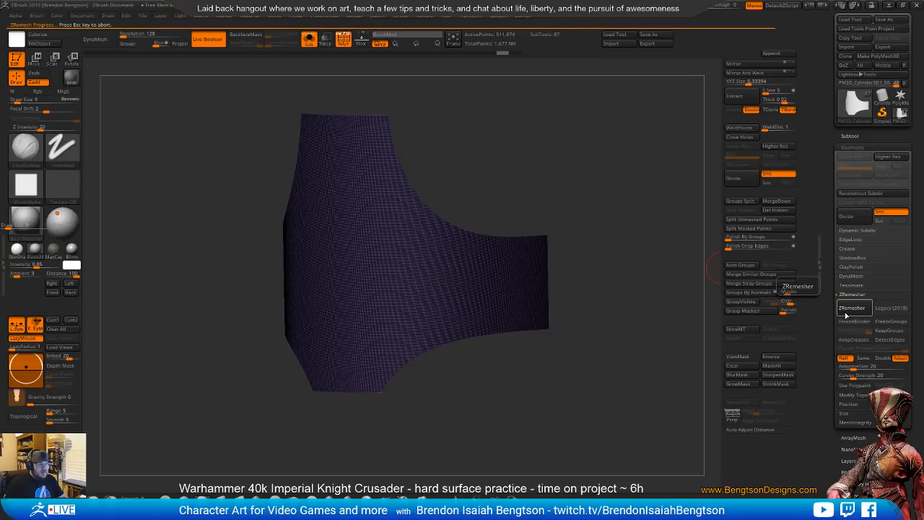
drag(652, 353, 659, 413)
drag(656, 326, 627, 334)
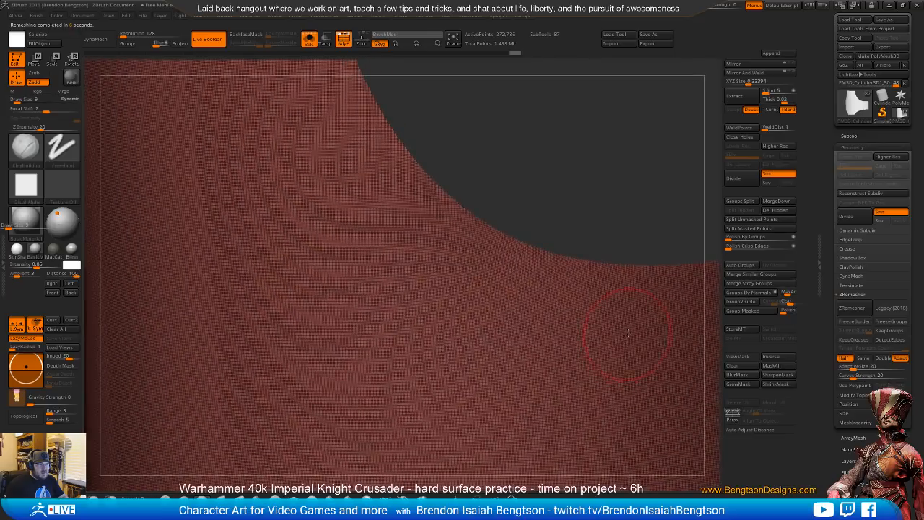
alt+drag(598, 215, 594, 140)
alt+drag(636, 162, 622, 189)
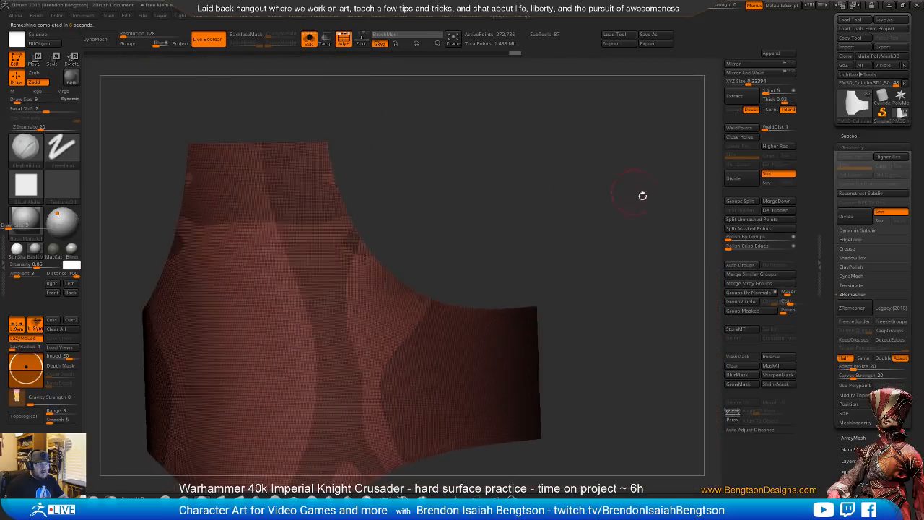
- Repeat the half-count ZRemesher pass on the thigh plate four more times and check its edges
click(853, 307)
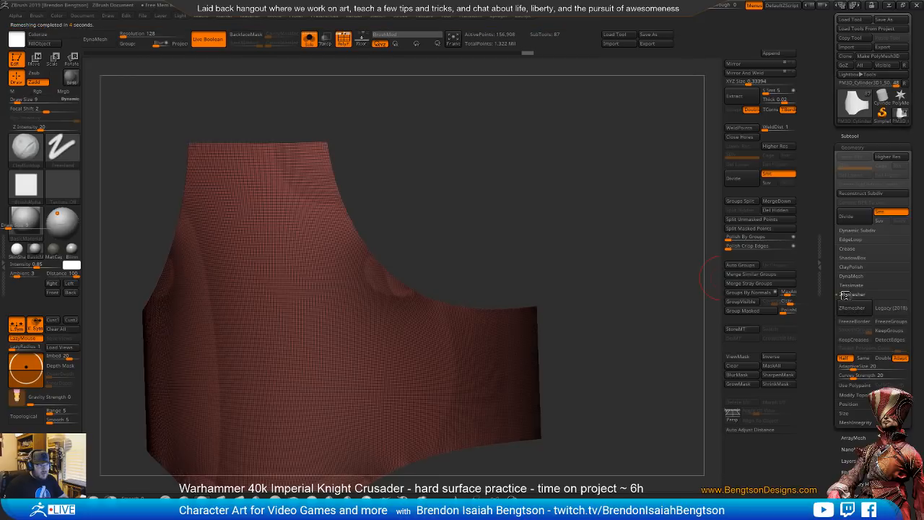
click(851, 309)
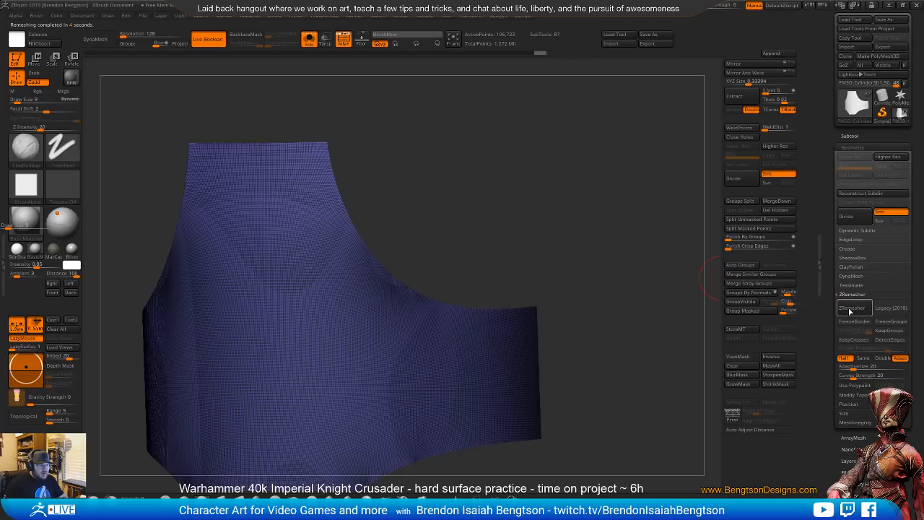
click(850, 309)
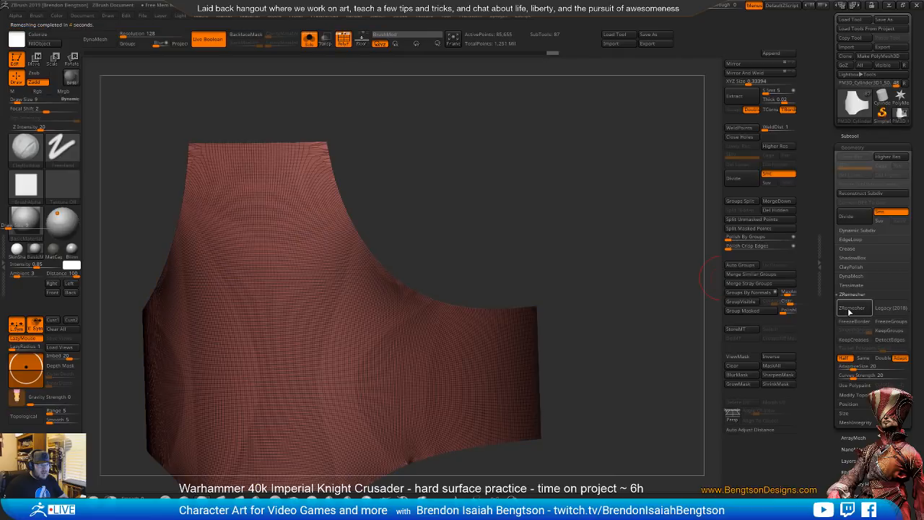
mouse_move(675, 356)
mouse_down()
mouse_move(654, 357)
mouse_move(681, 330)
mouse_move(666, 356)
mouse_move(682, 353)
mouse_up()
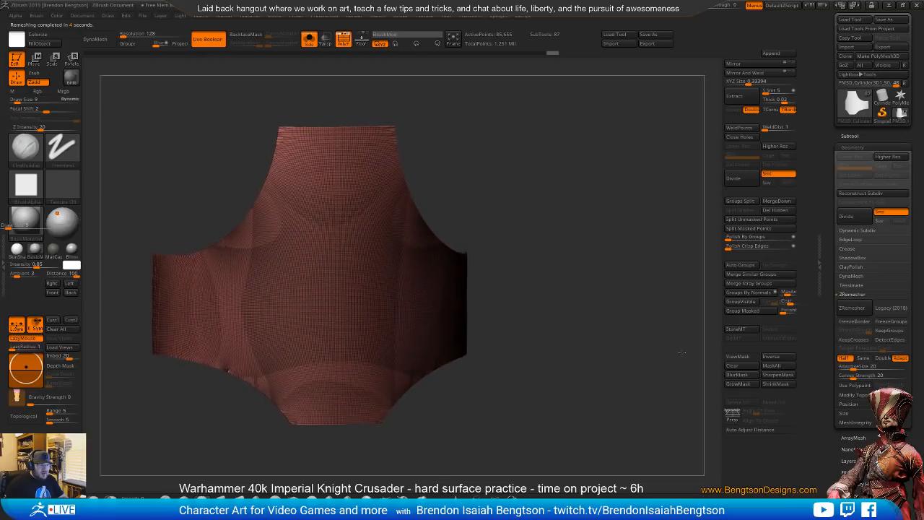
click(843, 310)
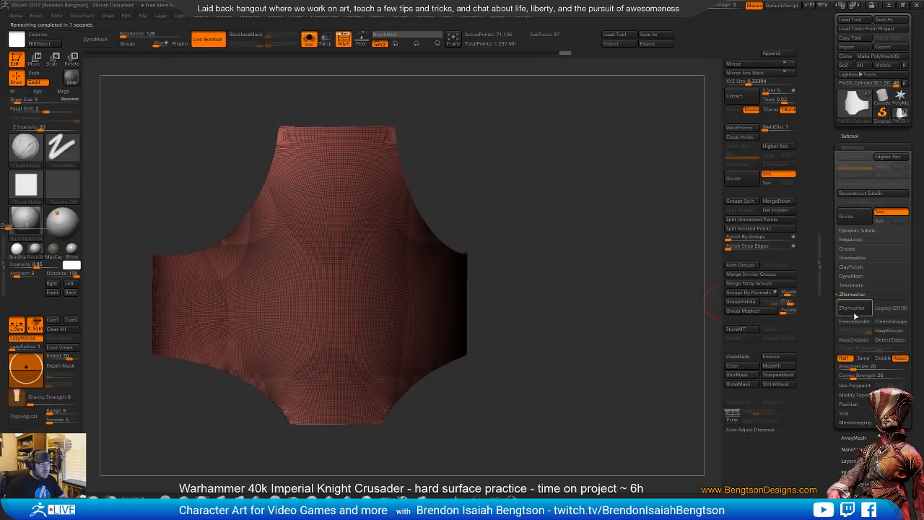
drag(668, 374, 652, 387)
- Undo all the half-count remeshes of the thigh plate
key(ctrl+z)
key(ctrl+z)
key(ctrl+z)
key(ctrl+z)
key(ctrl+z)
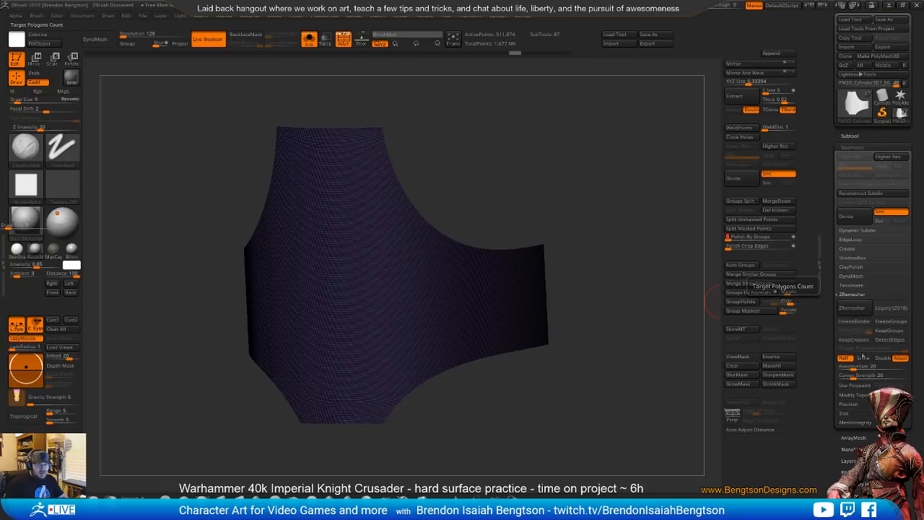
- Turn off the Half option and remesh the thigh plate with ZRemesher at a target polygons count of 5
click(846, 358)
click(863, 347)
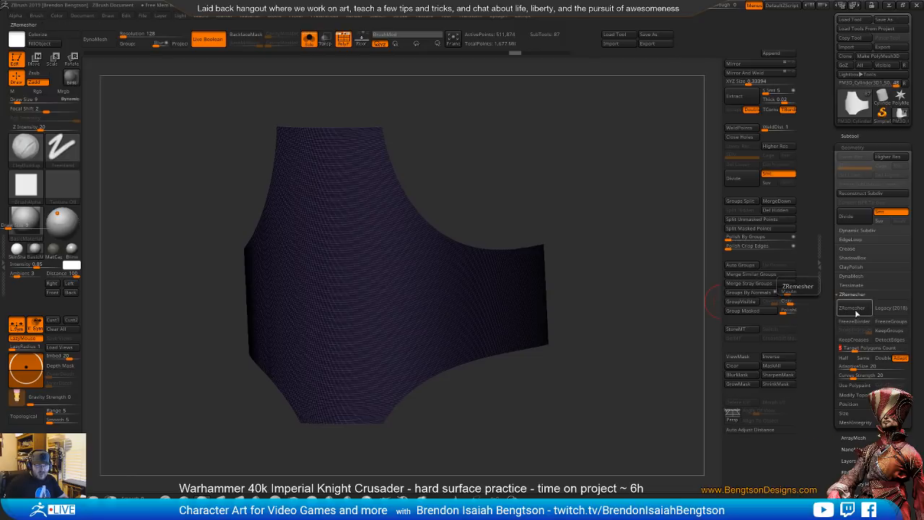
click(856, 309)
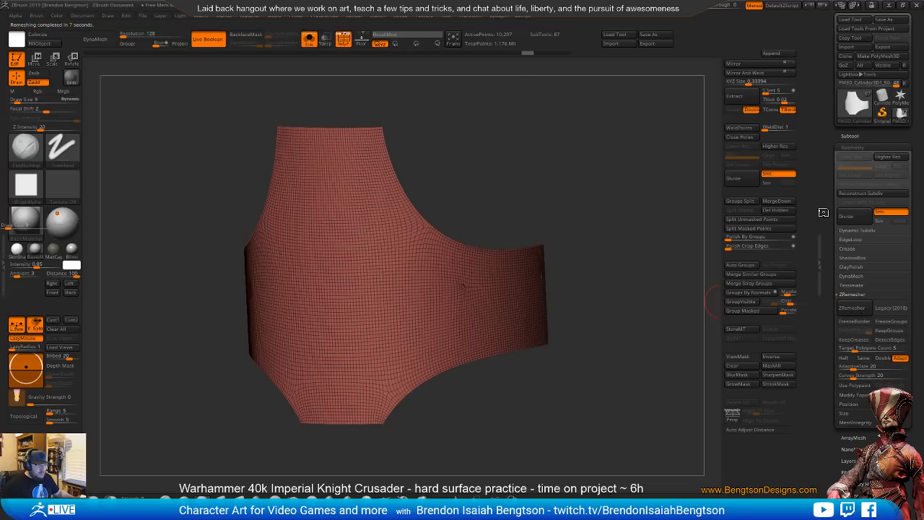
- Smooth the pinched topology on the side wings of the thigh plate with the brush Draw Size reduced to 4
drag(631, 355, 570, 309)
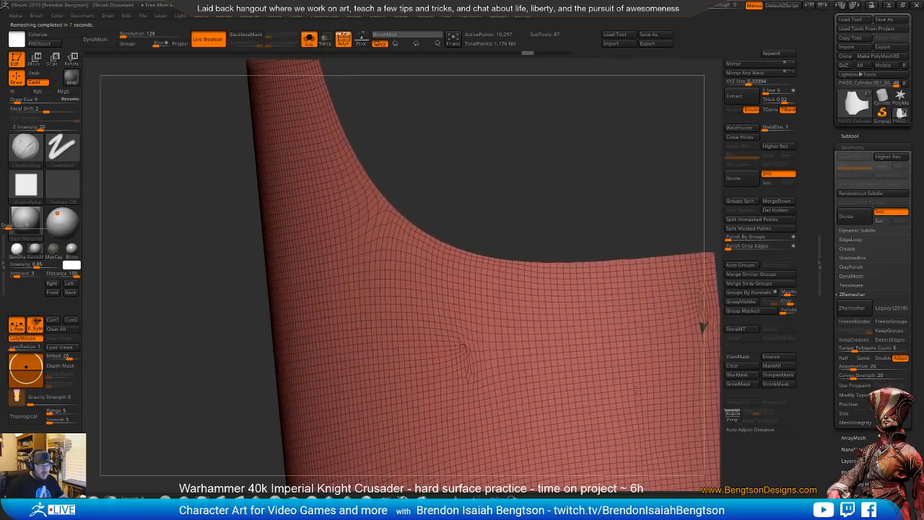
alt+drag(631, 205, 646, 281)
drag(657, 226, 612, 214)
key(shift)
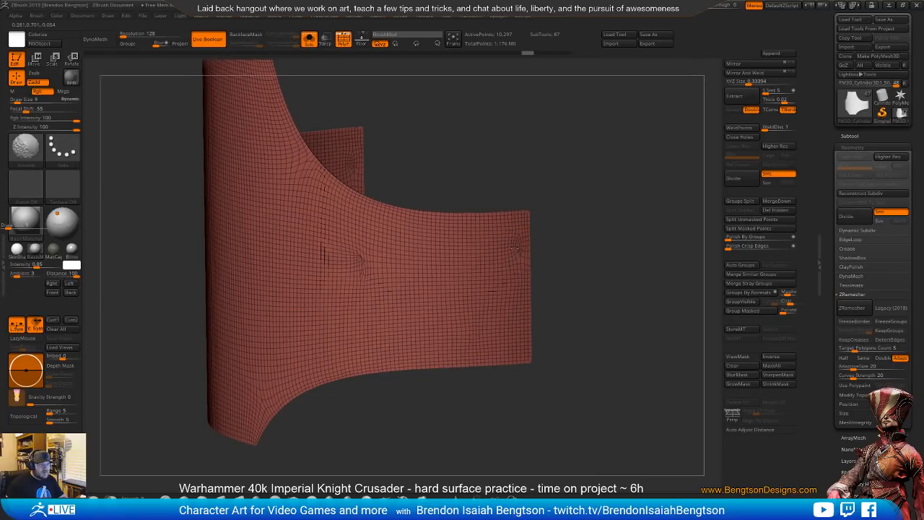
mouse_move(581, 236)
alt+mouse_down()
mouse_move(625, 320)
mouse_move(642, 217)
mouse_move(635, 221)
alt+mouse_up()
key(shift)
key(space)
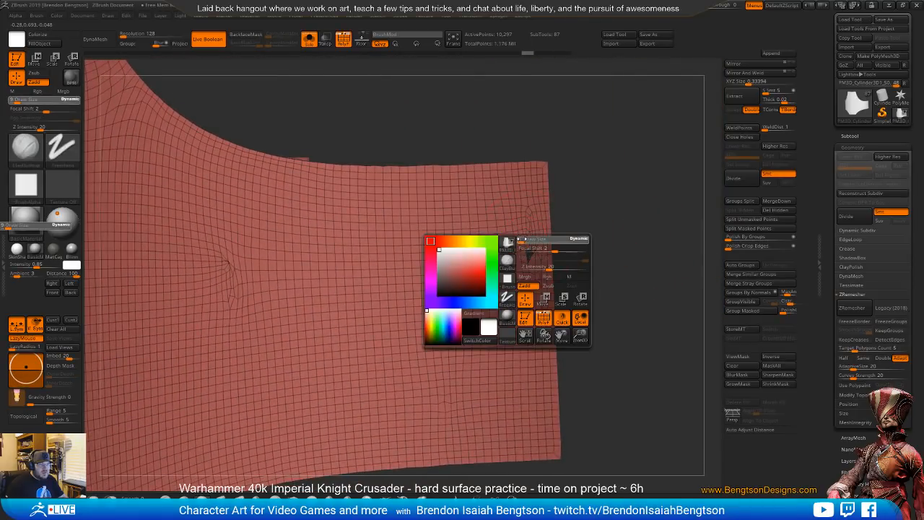
mouse_move(524, 239)
mouse_down()
mouse_move(525, 223)
mouse_move(511, 299)
mouse_move(501, 273)
mouse_up()
mouse_move(581, 217)
mouse_down()
mouse_move(517, 211)
mouse_move(546, 209)
mouse_up()
mouse_move(222, 249)
shift+mouse_down()
mouse_move(233, 284)
mouse_move(205, 245)
shift+mouse_up()
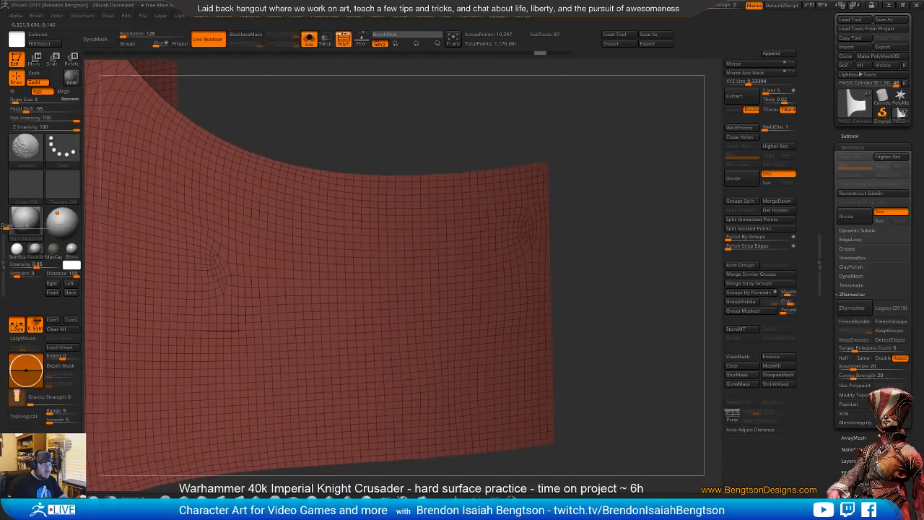
alt+drag(629, 245, 698, 210)
drag(697, 211, 644, 224)
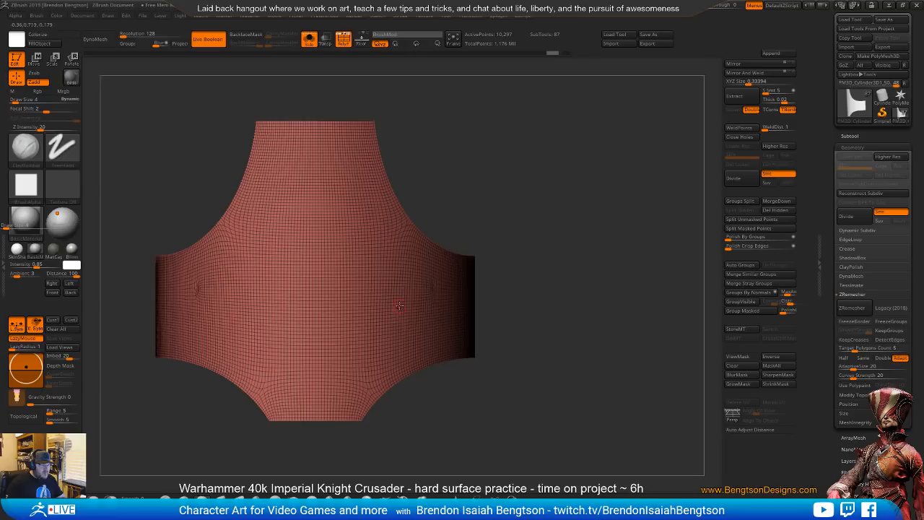
- Enable the Half option and run ZRemesher three times on the thigh plate to reduce its polygon count
click(846, 358)
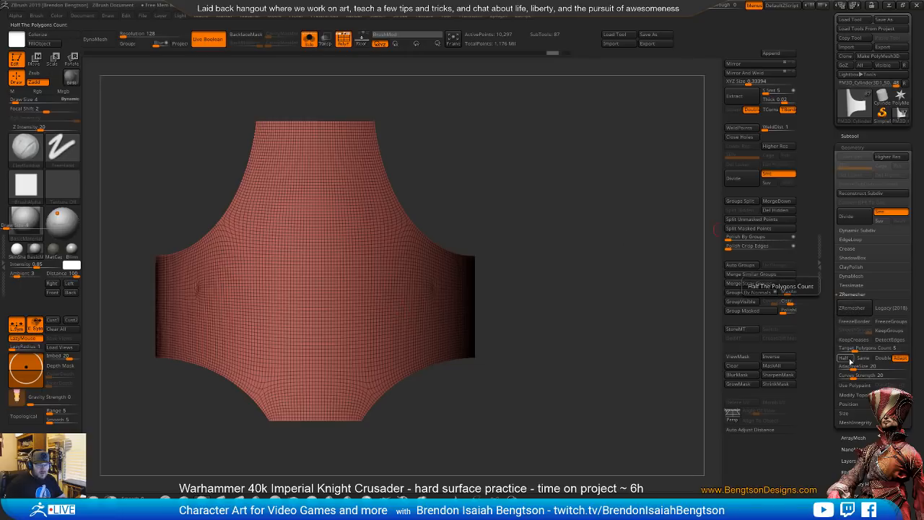
click(852, 309)
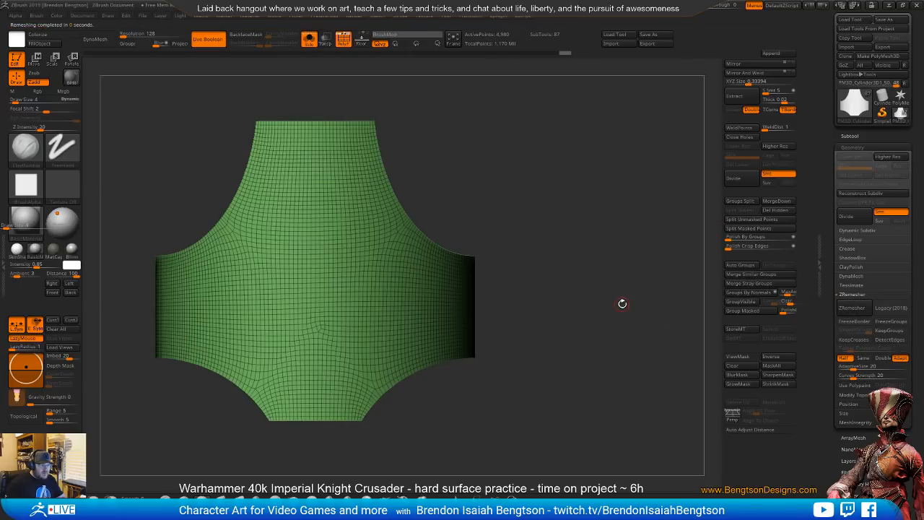
mouse_move(623, 303)
mouse_down()
mouse_move(639, 317)
mouse_move(623, 317)
mouse_up()
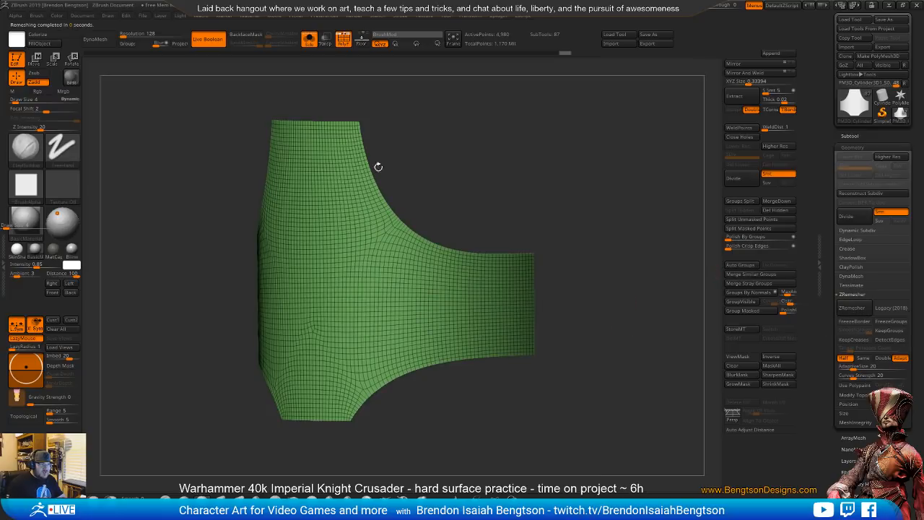
click(851, 311)
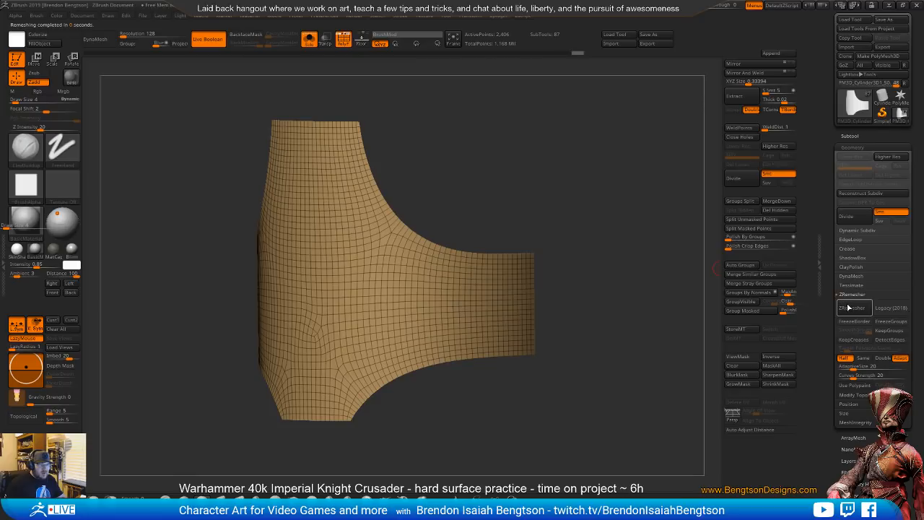
click(851, 309)
mouse_move(677, 346)
mouse_down()
mouse_move(634, 326)
mouse_move(652, 320)
mouse_move(644, 308)
mouse_move(673, 318)
mouse_move(646, 306)
mouse_move(632, 354)
mouse_up()
- Bring back the whole model without wireframe, then raise the thigh plate slightly and adjust its proportions over the upper leg
key(shift+f)
key(alt+s)
key(b)
key(m)
key(t)
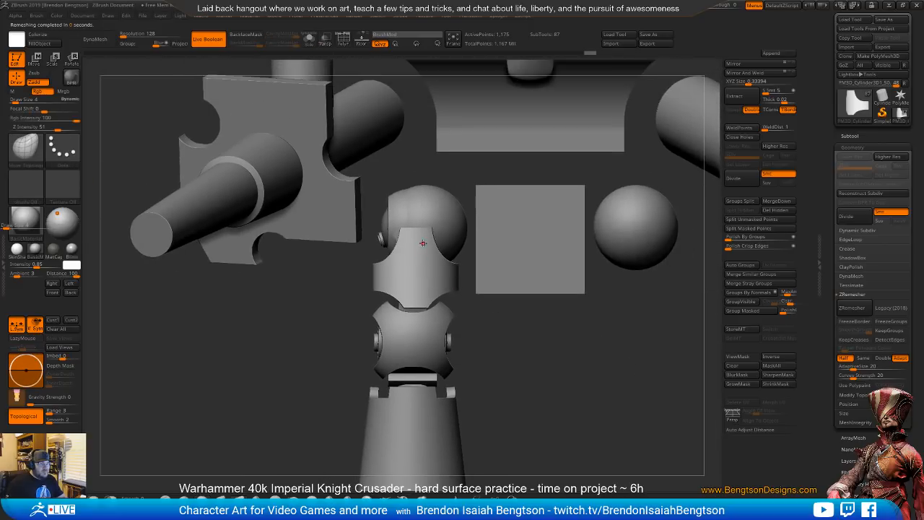
key(space)
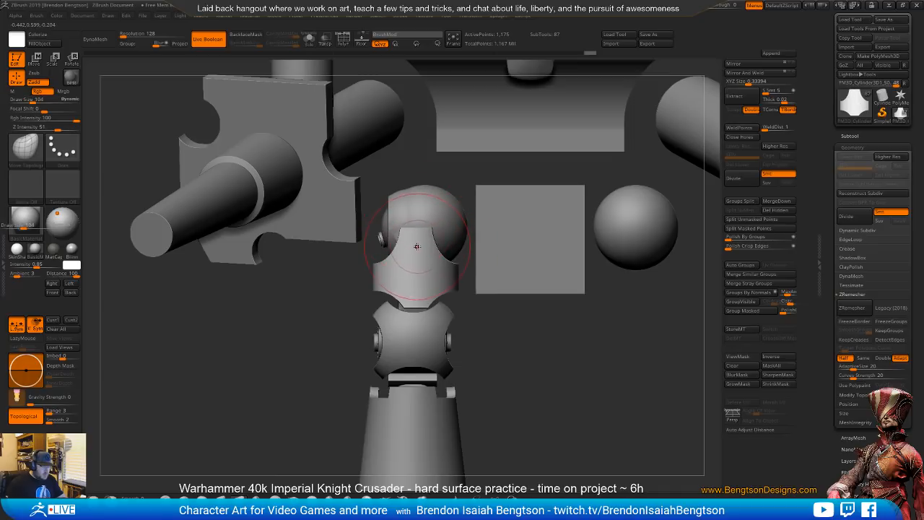
key(w)
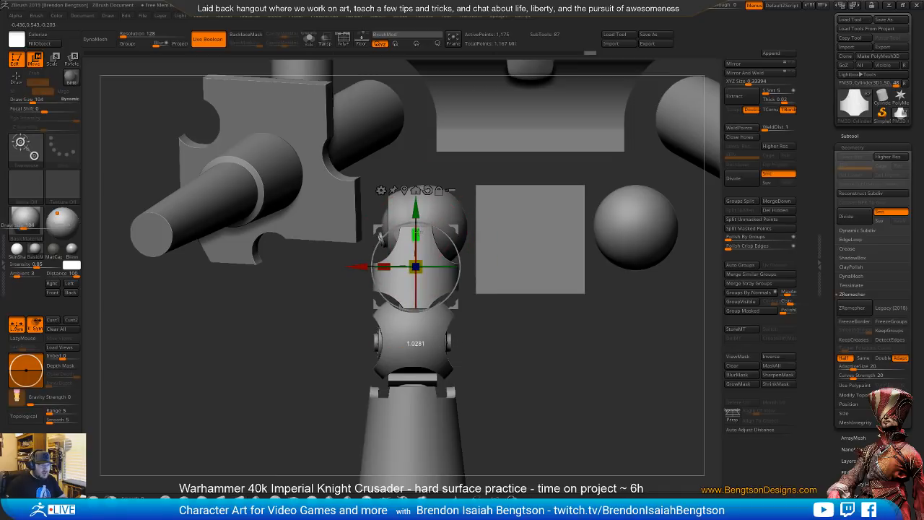
drag(419, 232, 415, 205)
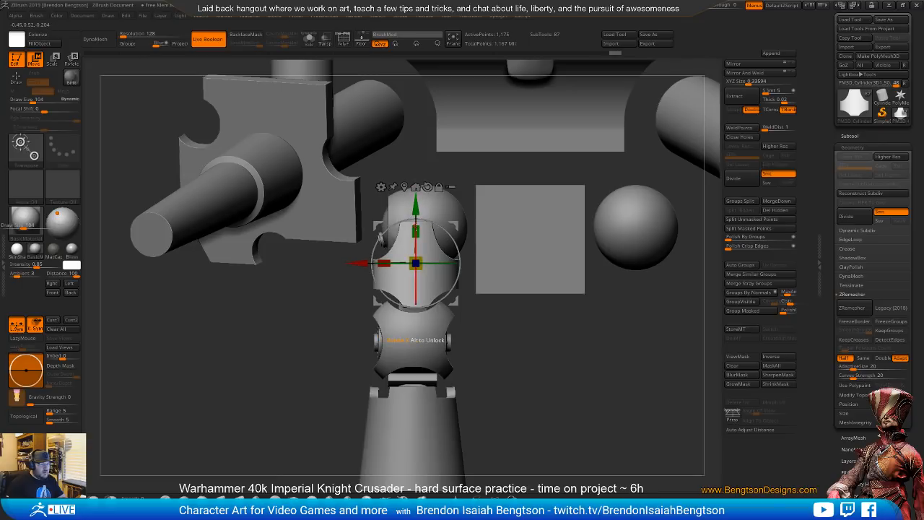
drag(387, 262, 388, 261)
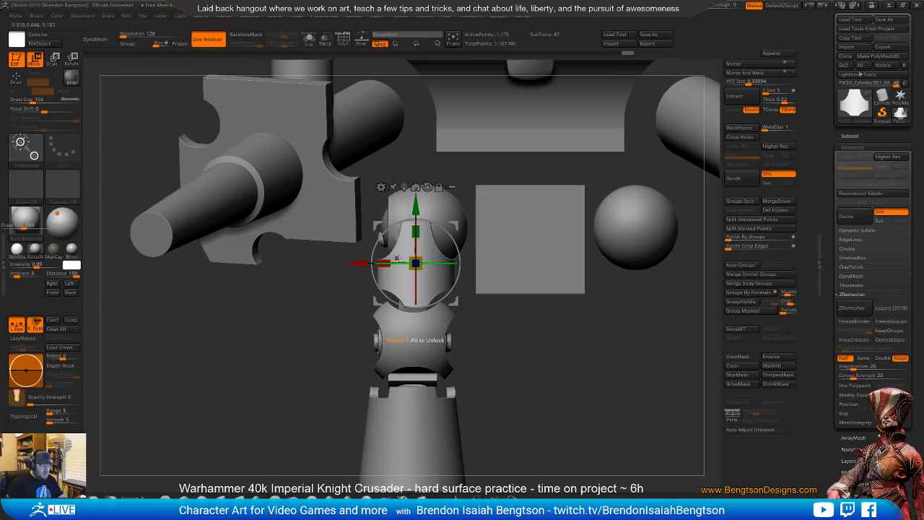
- Give the thin thigh plate thickness with ZModeler and check the fit against the upper leg
key(q)
mouse_move(572, 362)
mouse_down()
mouse_move(628, 389)
mouse_move(604, 374)
mouse_move(575, 381)
mouse_move(610, 466)
mouse_move(599, 334)
mouse_move(580, 308)
mouse_up()
key(space)
drag(581, 346, 562, 289)
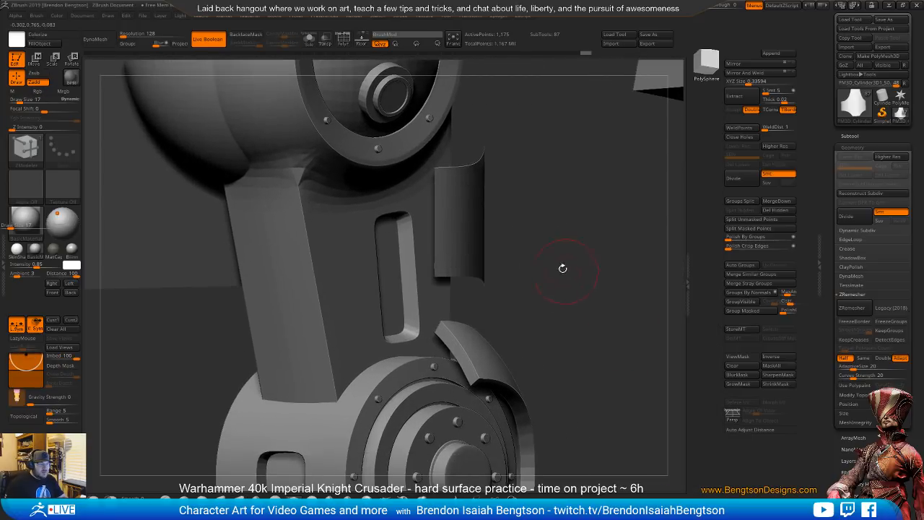
alt+click(436, 203)
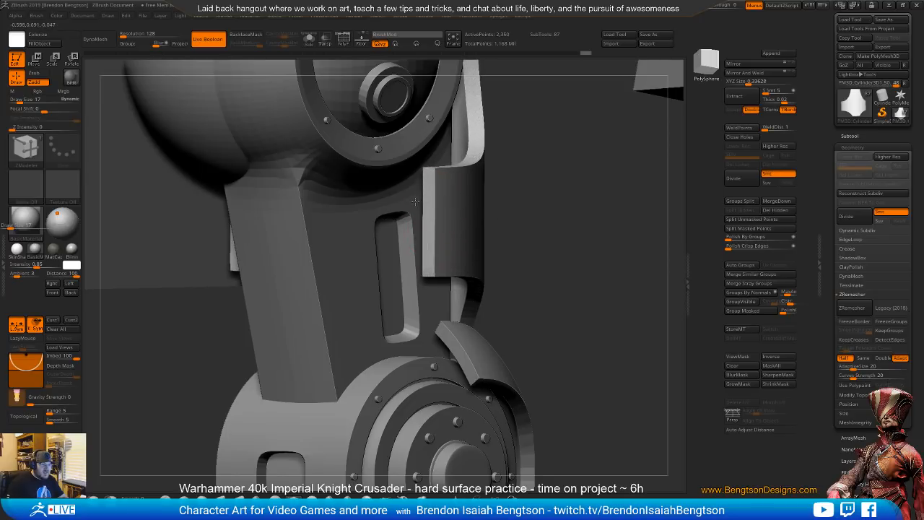
alt+drag(559, 295, 433, 325)
drag(550, 410, 441, 232)
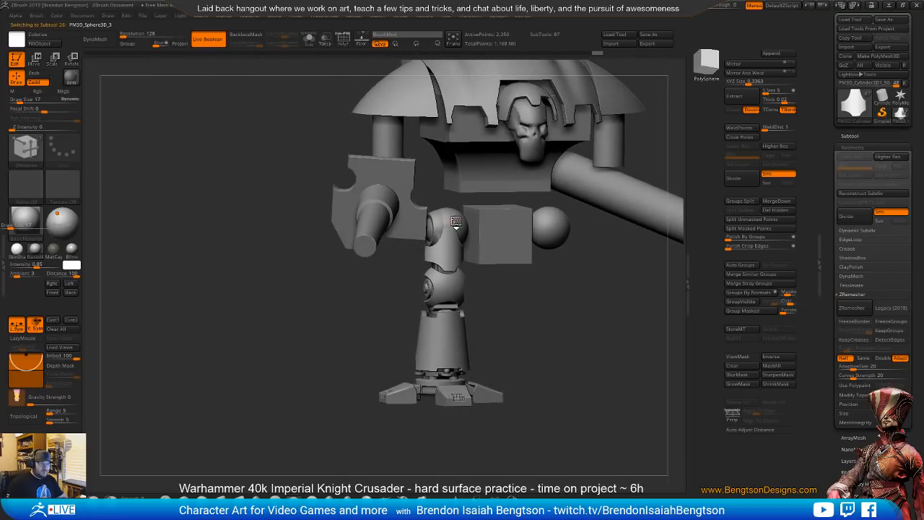
- Hide the hip sphere subtool and make the thigh plate the active subtool again
alt+click(456, 218)
click(849, 135)
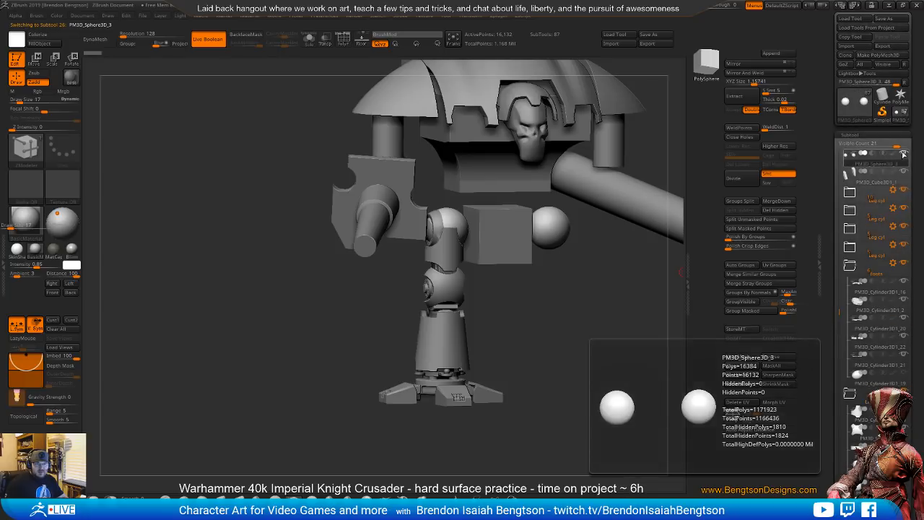
alt+click(452, 251)
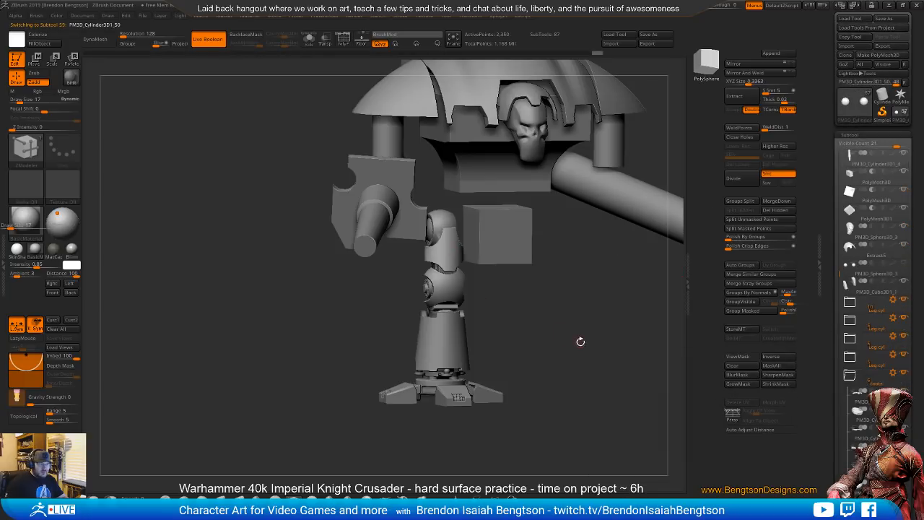
- Select the shin armour and examine its wireframe from several angles
drag(602, 324, 490, 319)
alt+click(468, 313)
key(shift+f)
mouse_move(567, 322)
mouse_down()
mouse_move(579, 376)
mouse_move(569, 327)
mouse_move(569, 337)
mouse_move(581, 248)
mouse_move(587, 258)
mouse_move(570, 284)
mouse_move(599, 239)
mouse_move(628, 226)
mouse_move(610, 299)
mouse_move(544, 302)
mouse_move(568, 306)
mouse_up()
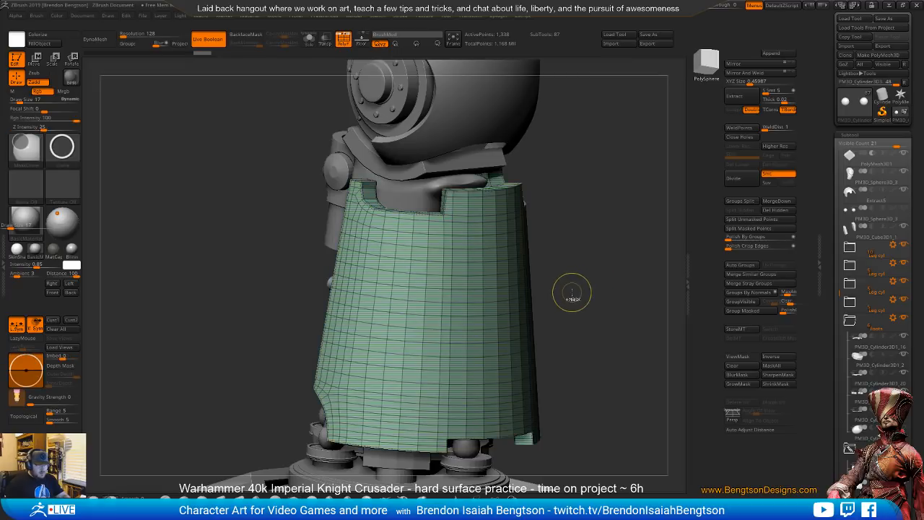
drag(594, 268, 550, 333)
key(shift+f)
- Select the small cylindrical pegs on the rear leg piston and isolate them with their wireframe displayed
mouse_move(566, 267)
alt+mouse_down()
mouse_move(547, 325)
mouse_move(511, 322)
mouse_move(602, 313)
alt+mouse_up()
alt+drag(554, 334, 578, 178)
alt+click(301, 228)
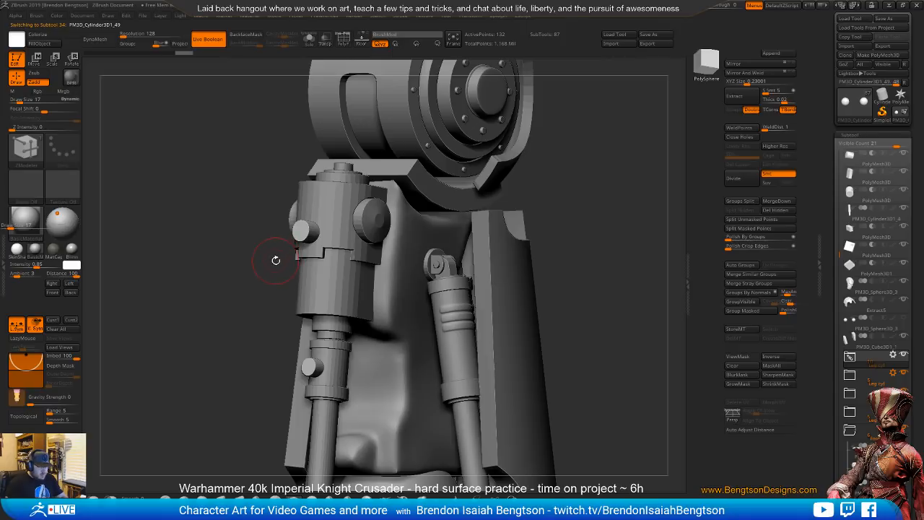
key(alt+s)
drag(270, 275, 475, 264)
alt+drag(466, 186, 495, 279)
key(shift+f)
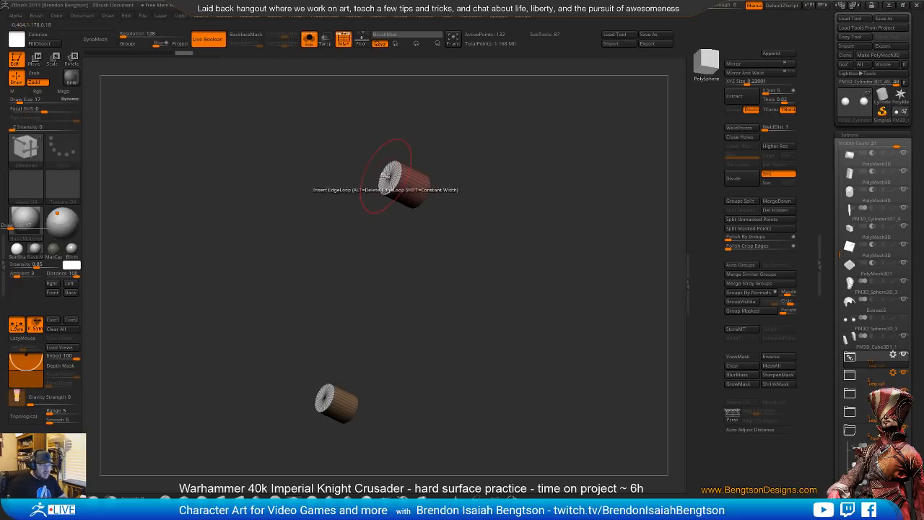
- Hide the outer end caps of both pegs, delete the hidden geometry, and show the rest of the leg again
key(ctrl+shift)
ctrl+shift+click(390, 180)
ctrl+shift+click(386, 179)
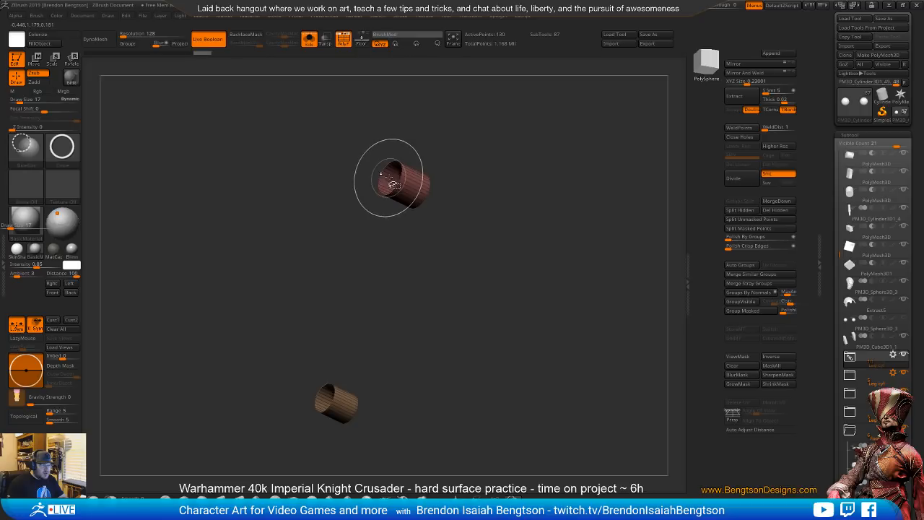
mouse_move(499, 305)
mouse_down()
mouse_move(378, 296)
mouse_move(481, 265)
mouse_move(494, 292)
mouse_move(477, 303)
mouse_move(499, 316)
mouse_up()
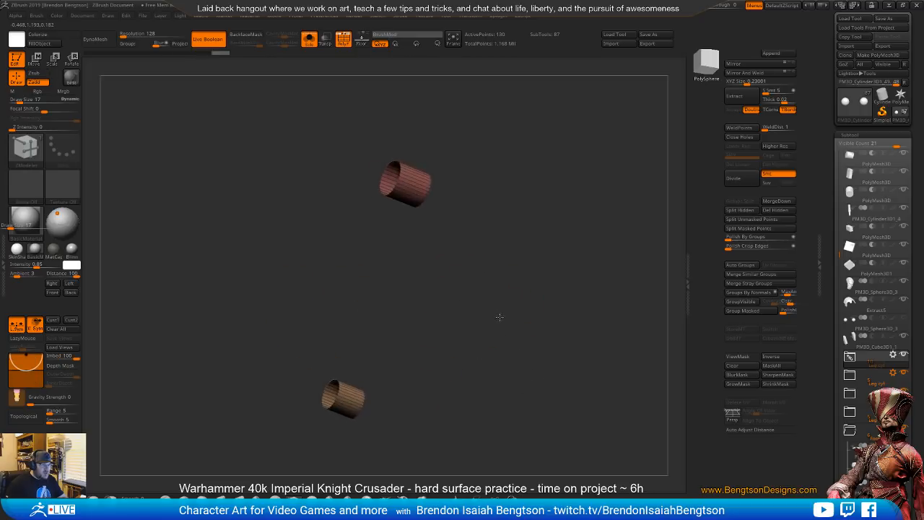
click(766, 213)
mouse_move(578, 309)
alt+mouse_down()
mouse_move(579, 335)
mouse_move(573, 292)
mouse_move(569, 313)
alt+mouse_up()
key(alt+s)
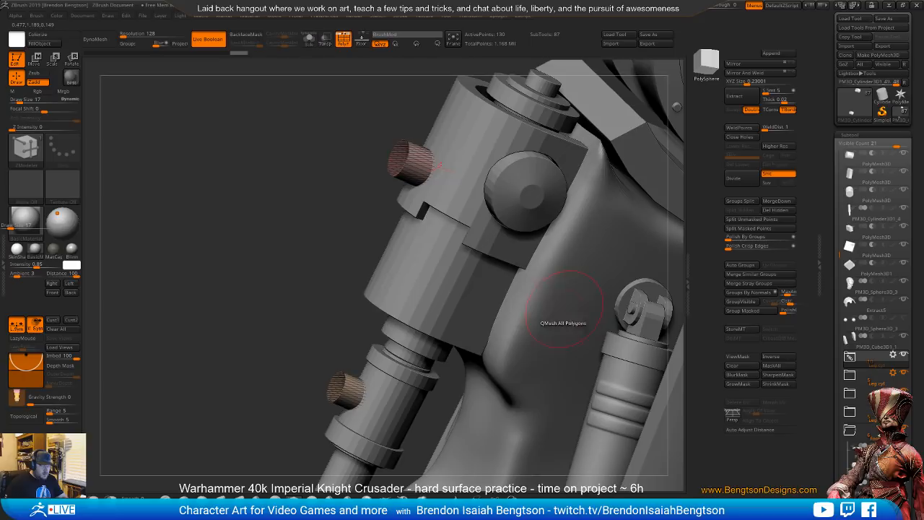
- Join the two open pegs into an outward-curving hose with ZModeler's edge Bridge set to Two Holes and Spline, using Draw Size 3
key(space)
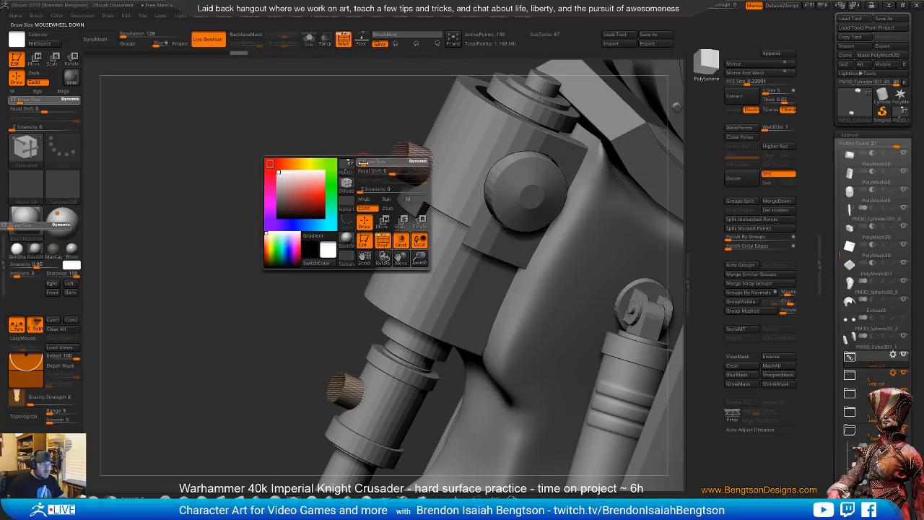
drag(363, 162, 354, 165)
mouse_move(342, 206)
alt+mouse_down()
mouse_move(352, 240)
mouse_move(360, 202)
alt+mouse_up()
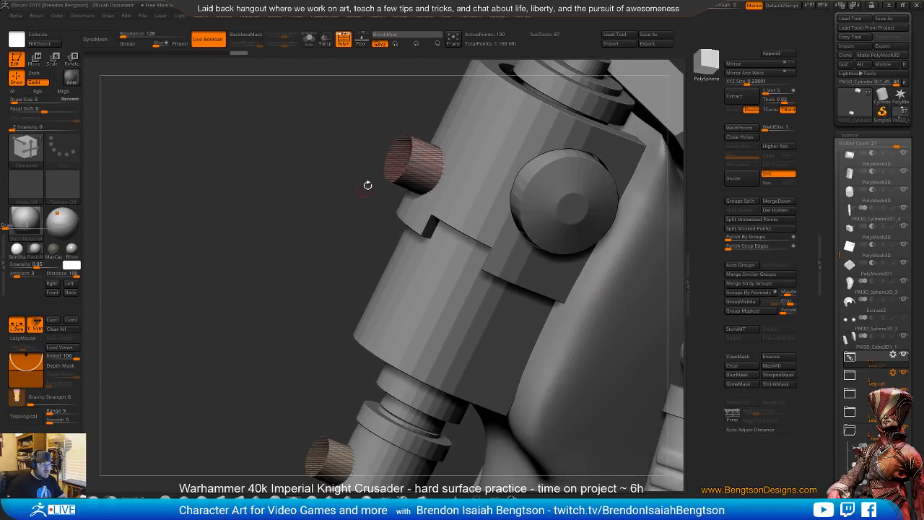
key(space)
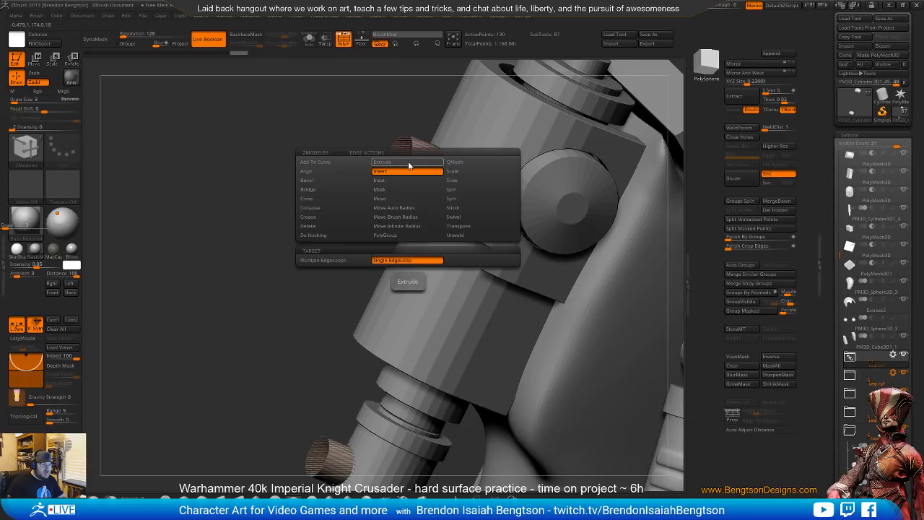
click(323, 190)
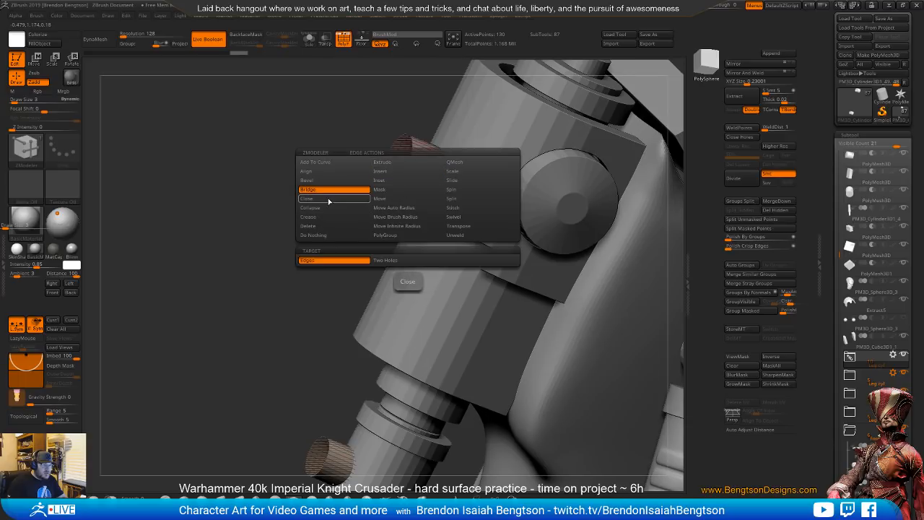
click(379, 261)
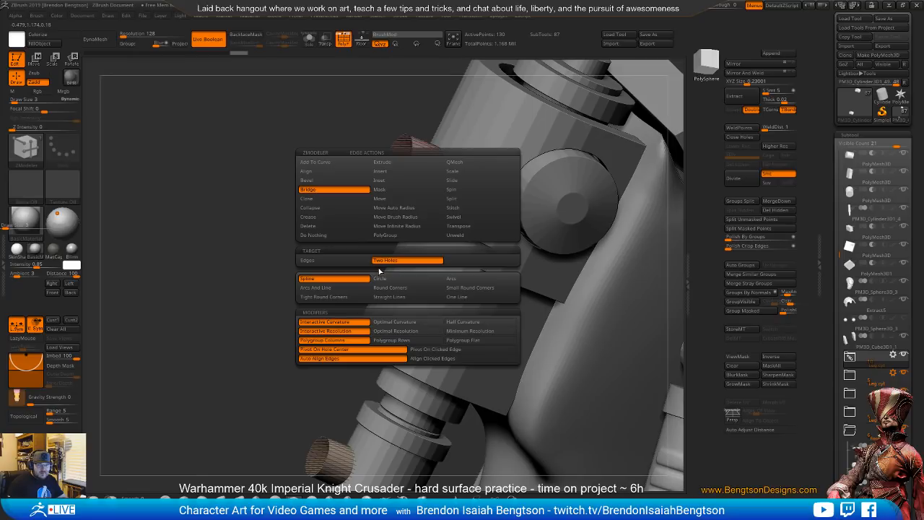
key(space)
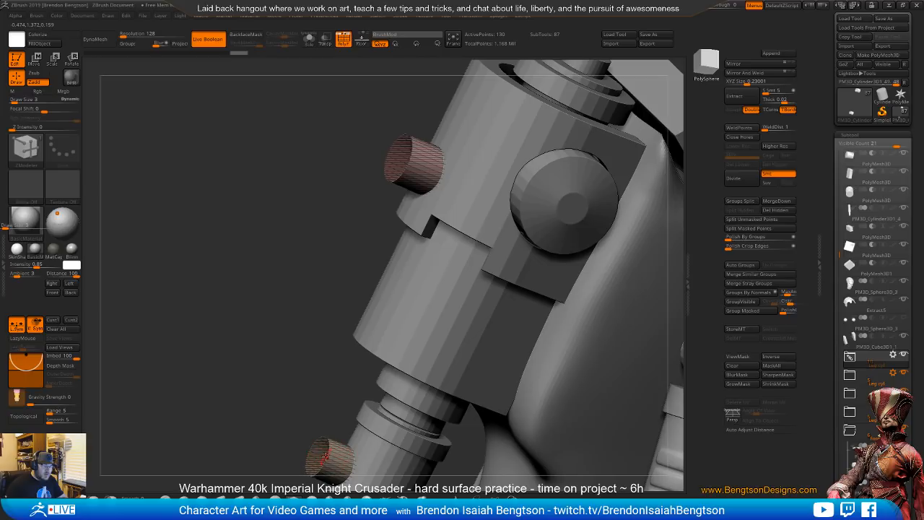
click(327, 456)
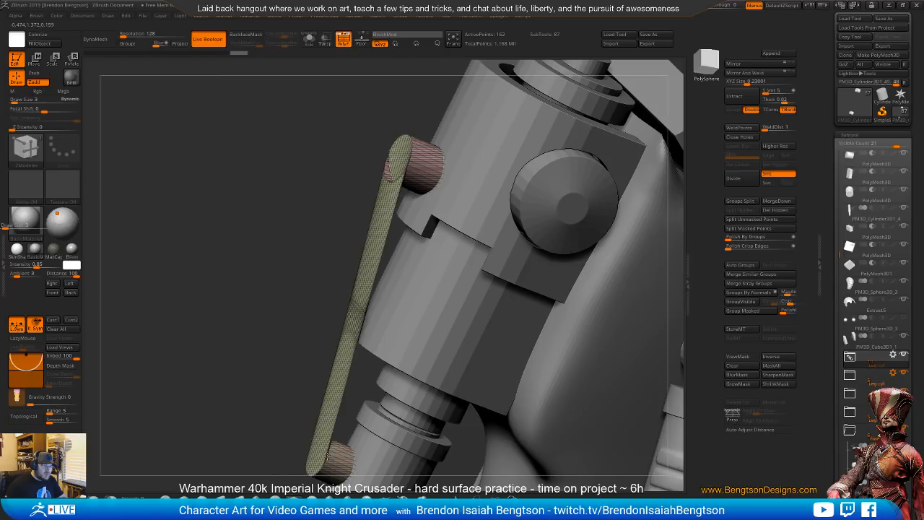
drag(312, 423, 419, 377)
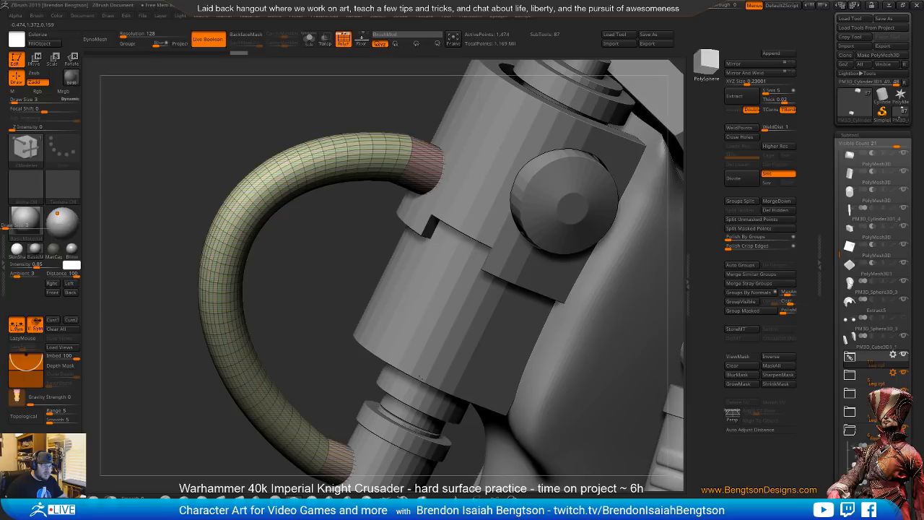
- View the new hose on the full leg and make the program window see-through to compare it with the reference photos
alt+drag(308, 290, 340, 232)
alt+drag(332, 340, 471, 294)
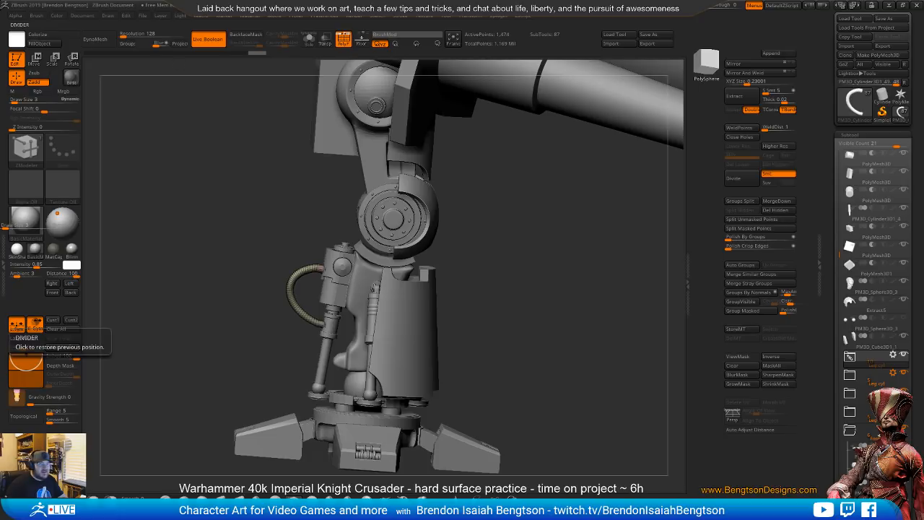
drag(711, 7, 744, 17)
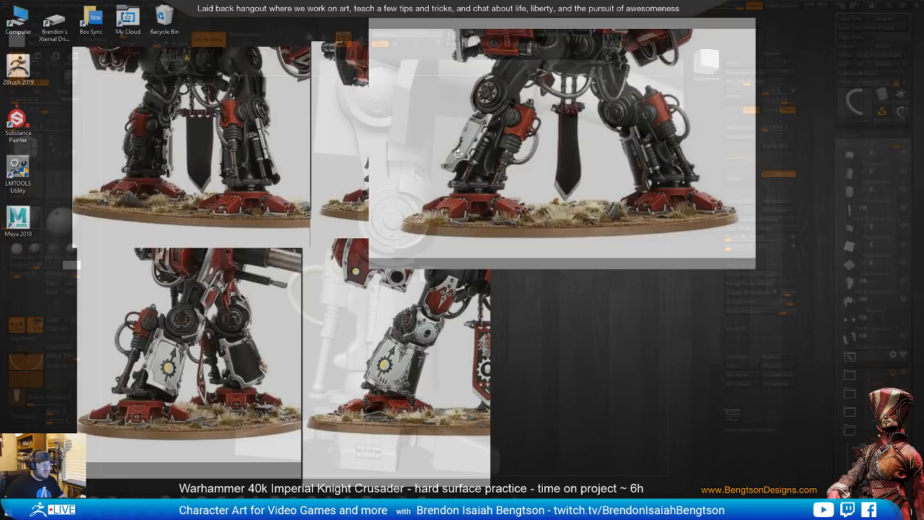
- Compare the hose curve with the reference photos, restore the program window's opacity and zoom in on the rear leg piston
drag(625, 64, 648, 91)
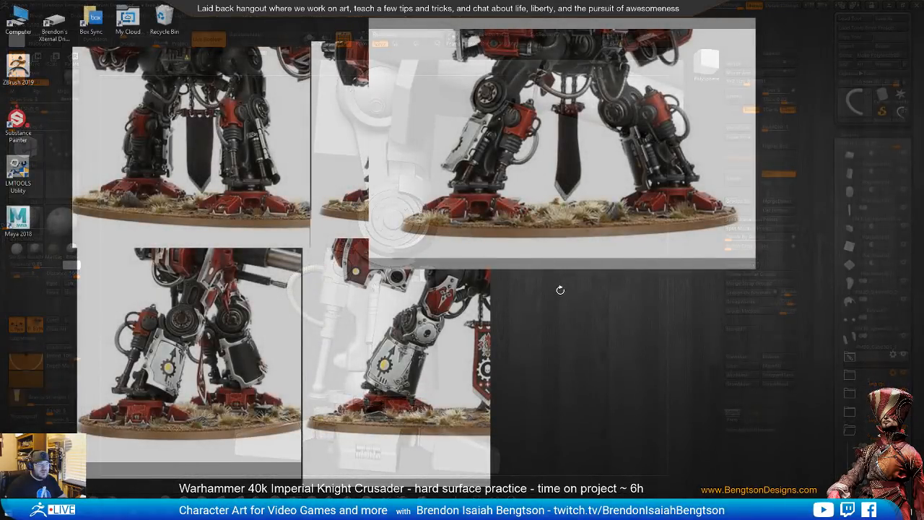
drag(730, 6, 711, 5)
alt+drag(461, 318, 492, 357)
- Isolate the two hose pegs and undo back to before their outer end caps were removed
mouse_move(379, 255)
alt+right_down()
mouse_move(458, 238)
mouse_move(397, 259)
mouse_move(361, 318)
mouse_move(327, 227)
mouse_move(361, 312)
mouse_move(346, 289)
alt+right_up()
ctrl+shift+click(337, 307)
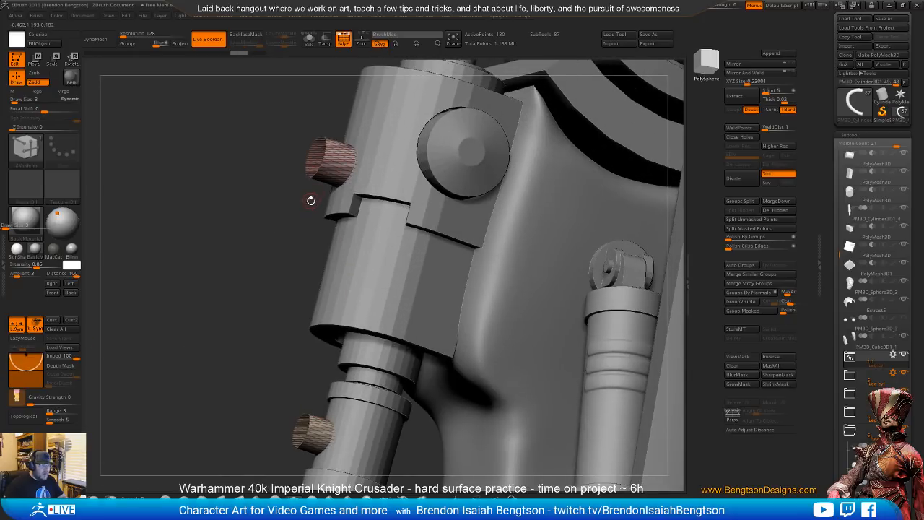
key(alt+s)
mouse_move(319, 231)
right_down()
mouse_move(355, 247)
mouse_move(346, 248)
right_up()
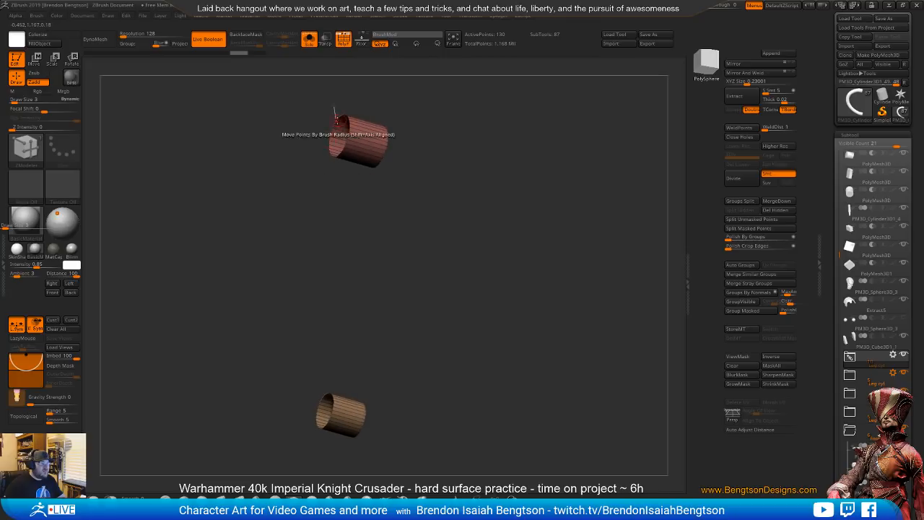
key(ctrl+z)
key(ctrl+z)
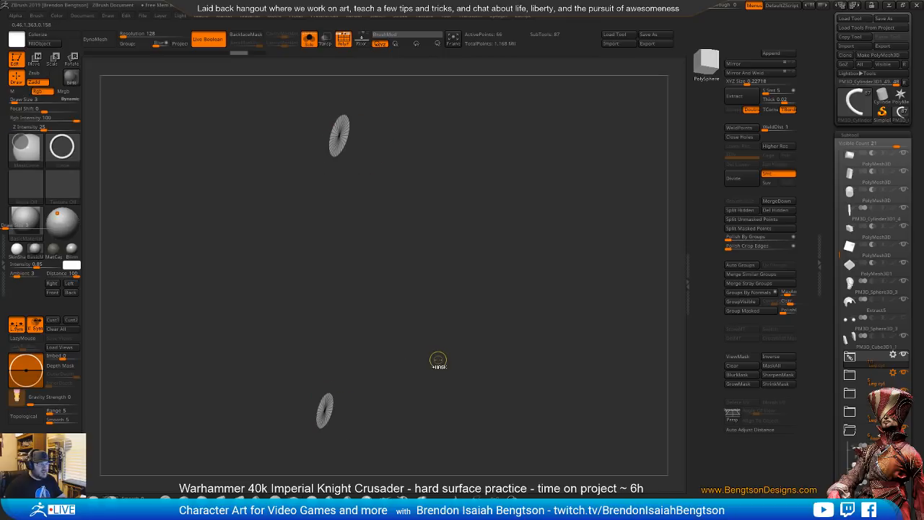
key(ctrl+z)
right_drag(338, 157, 349, 289)
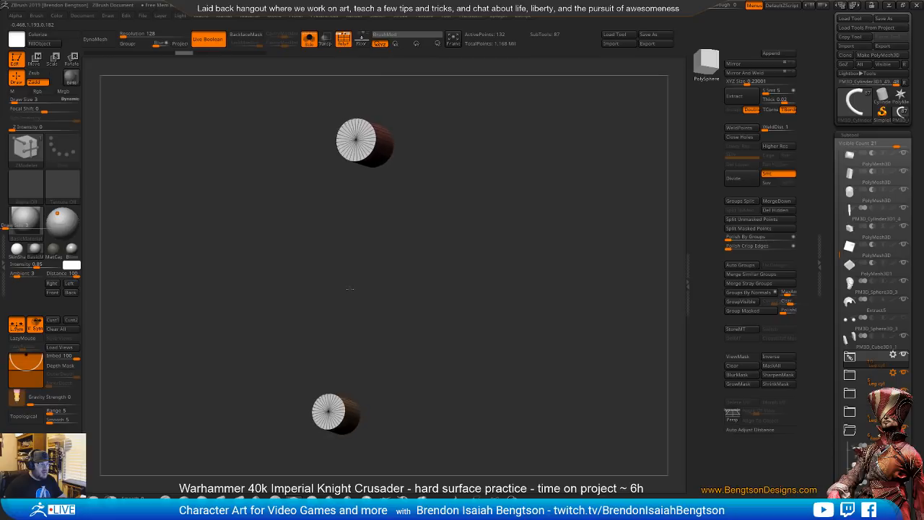
- Hide the outer end caps of both pegs and delete the hidden geometry
right_drag(402, 423, 388, 424)
ctrl+shift+click(326, 412)
ctrl+shift+click(326, 411)
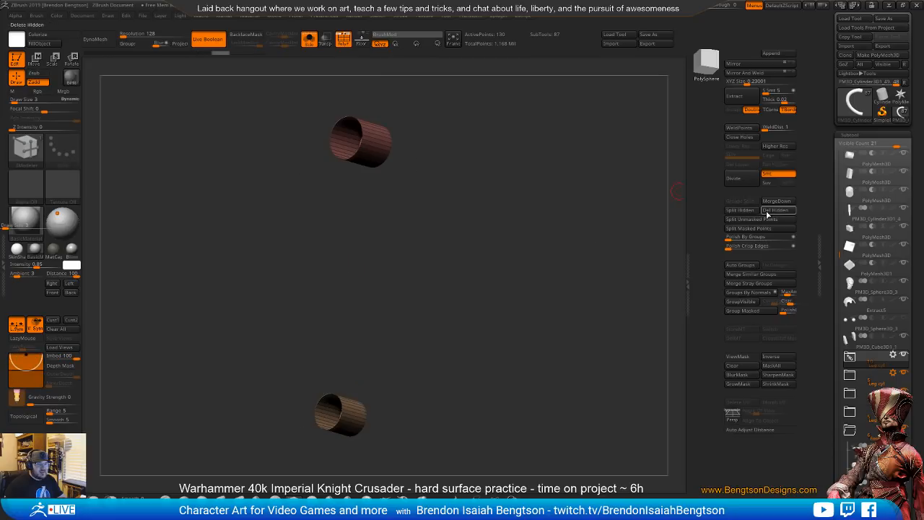
- Bridge the two open pegs into an outward-curving hose using Two Holes, Spline, Interactive Curvature and Interactive Resolution
mouse_move(493, 276)
mouse_down()
mouse_move(474, 315)
mouse_move(458, 281)
mouse_move(445, 200)
mouse_up()
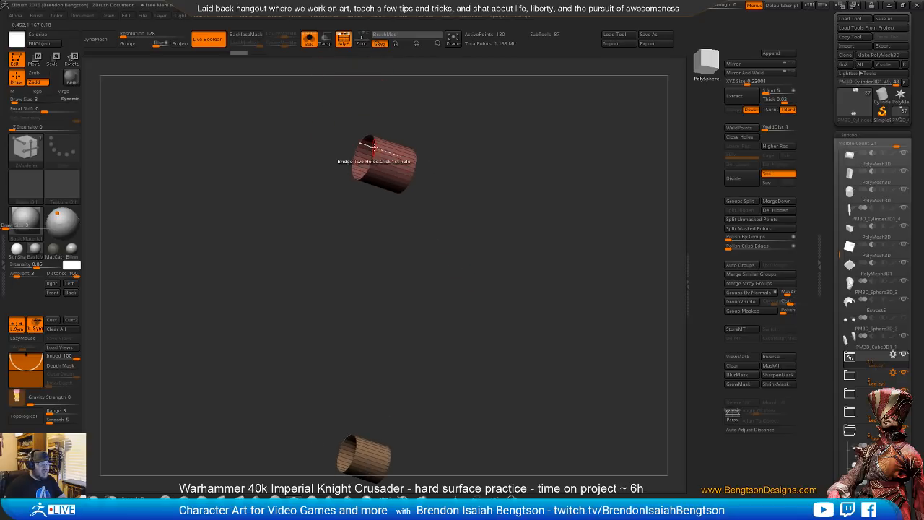
key(space)
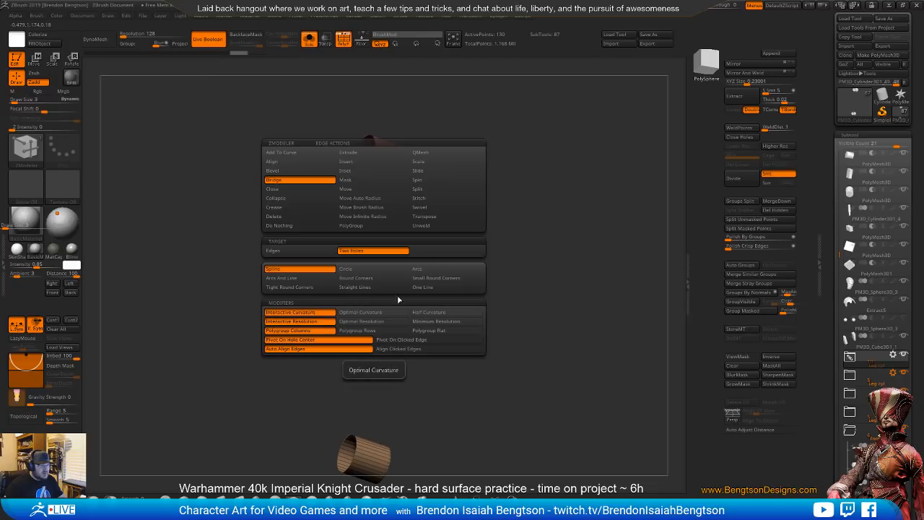
key(space)
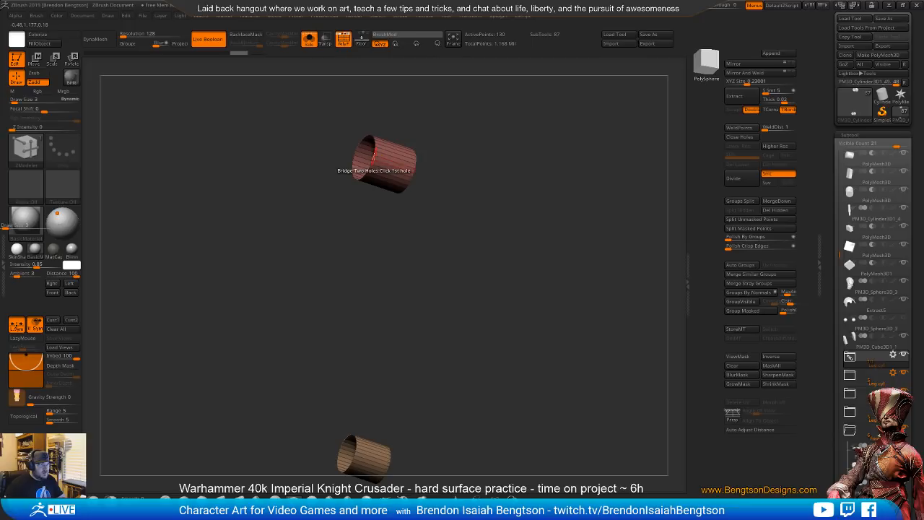
click(373, 154)
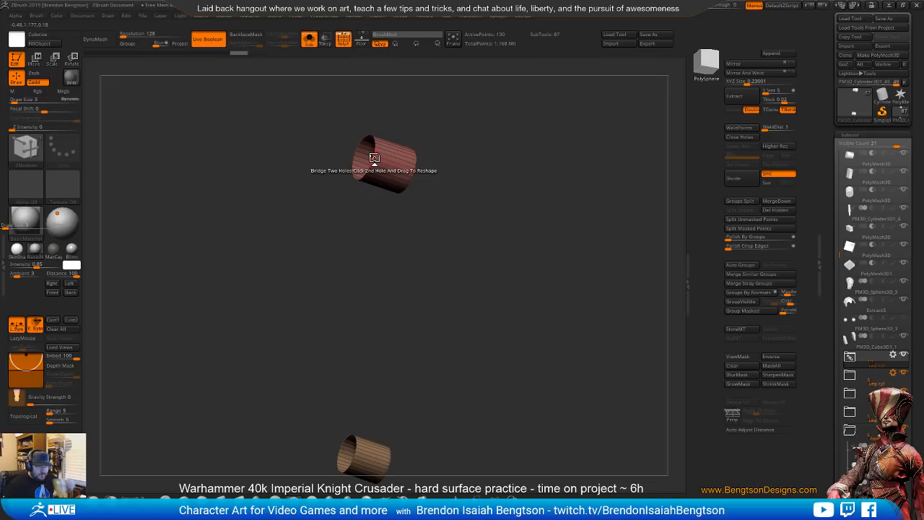
click(355, 450)
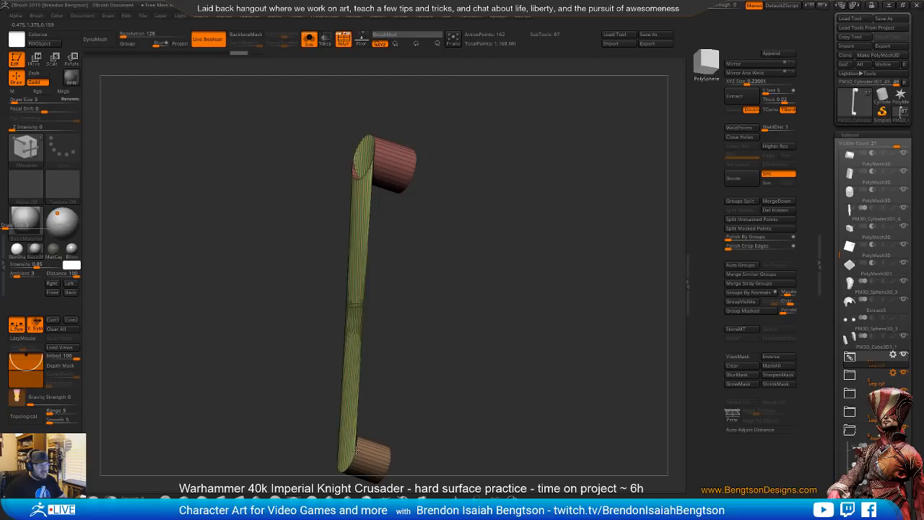
drag(353, 407, 451, 369)
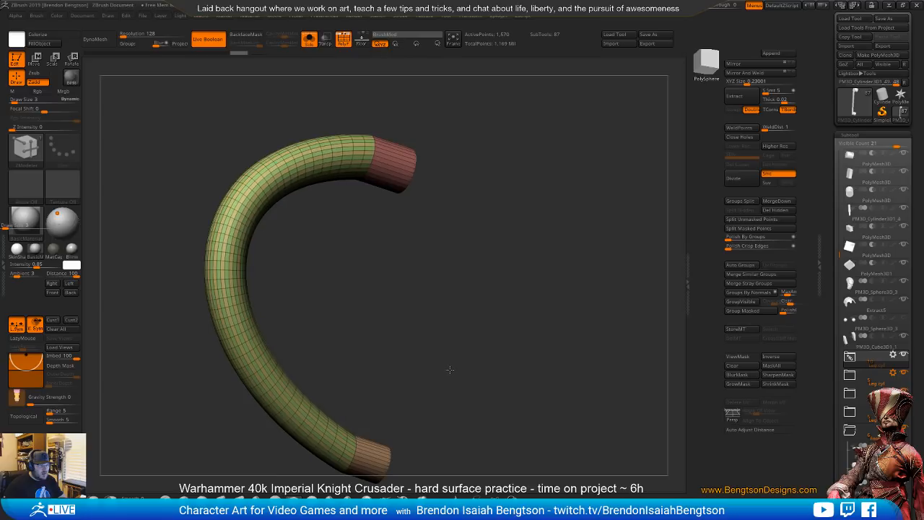
mouse_move(450, 370)
mouse_down()
mouse_move(451, 391)
mouse_move(449, 379)
mouse_up()
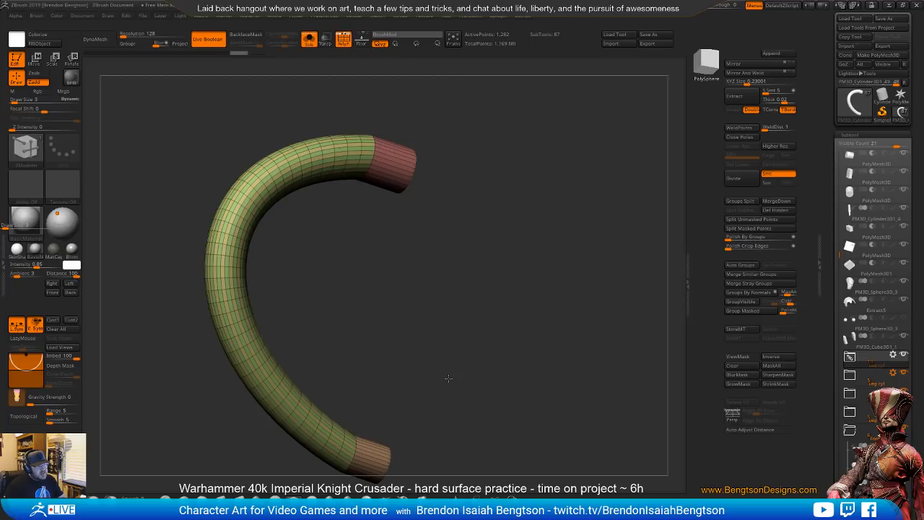
- Bring the rest of the leg back into view around the new hose
alt+drag(480, 390, 464, 268)
alt+drag(435, 397, 410, 326)
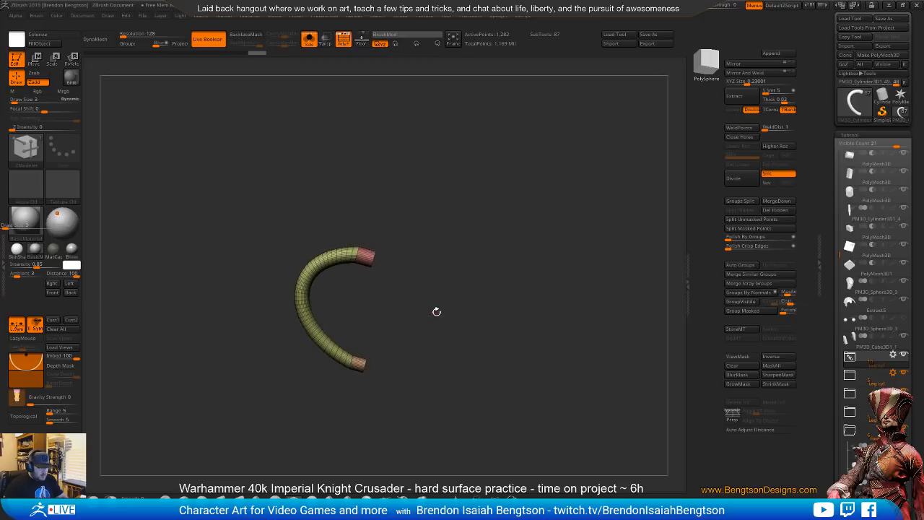
key(alt+s)
right_drag(437, 315, 351, 312)
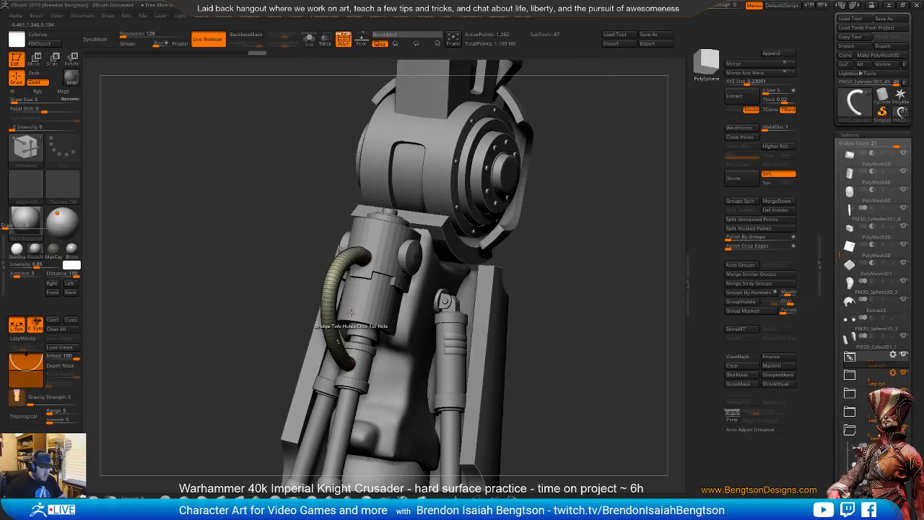
- Inspect the new hose from the sides and the rear to judge its curve and its connections to the piston
key(b)
key(c)
key(b)
drag(570, 300, 407, 241)
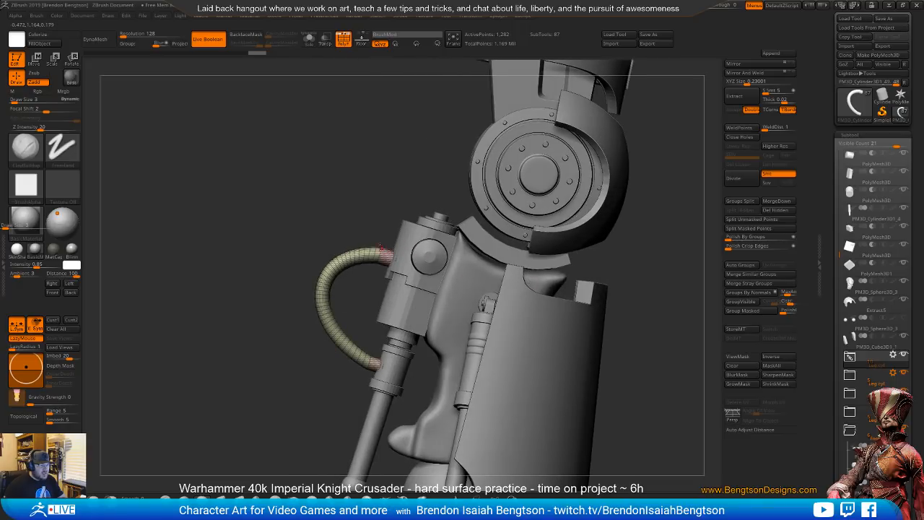
ctrl+right_drag(338, 254, 383, 265)
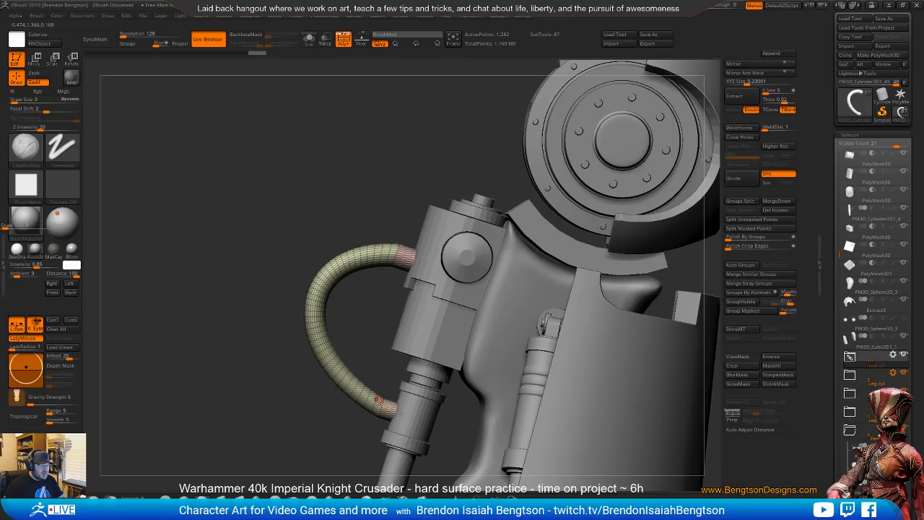
right_drag(377, 399, 446, 327)
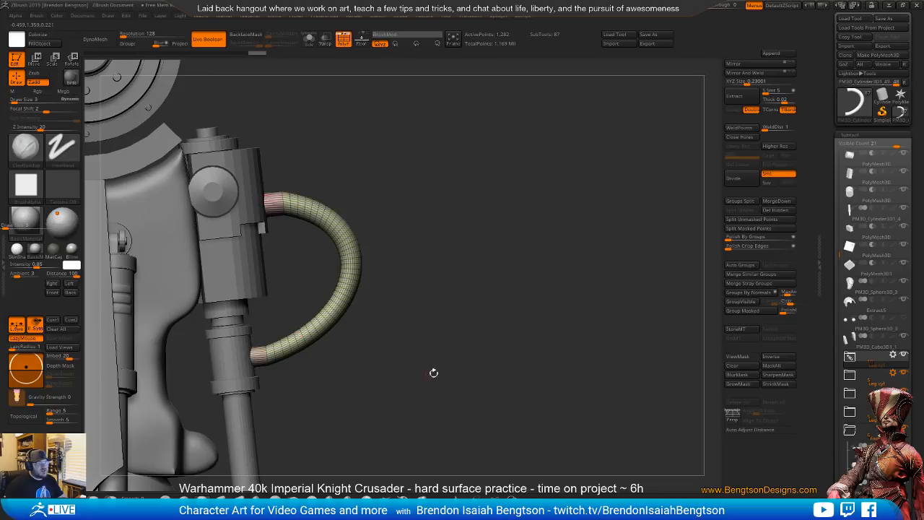
drag(451, 393, 410, 396)
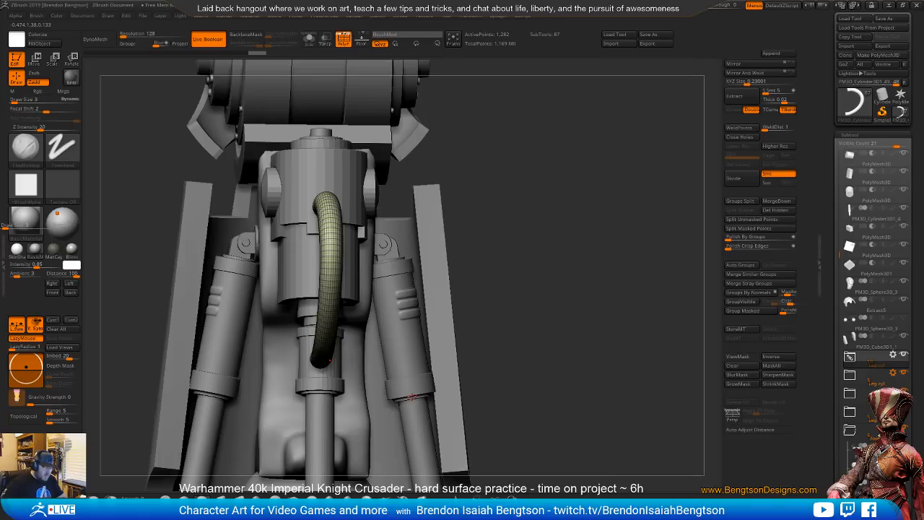
key(w)
key(q)
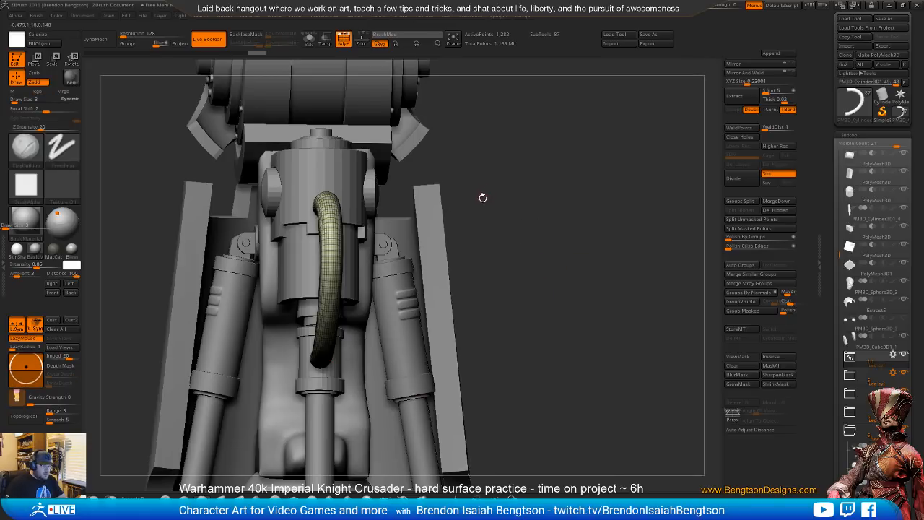
- Shift the hose's middle into line with the piston, as seen from behind, with the Move Topological brush
key(b)
key(m)
key(t)
key(space)
drag(475, 194, 495, 193)
drag(332, 270, 315, 305)
drag(336, 264, 328, 267)
- Reshape the hose's outward bend from the side with the Move Topological brush at Draw Size 36
drag(520, 219, 351, 232)
mouse_move(353, 314)
mouse_down()
mouse_move(347, 302)
mouse_move(357, 333)
mouse_move(380, 350)
mouse_move(393, 335)
mouse_up()
key(s)
drag(343, 282, 346, 280)
drag(346, 241, 356, 217)
drag(342, 270, 344, 302)
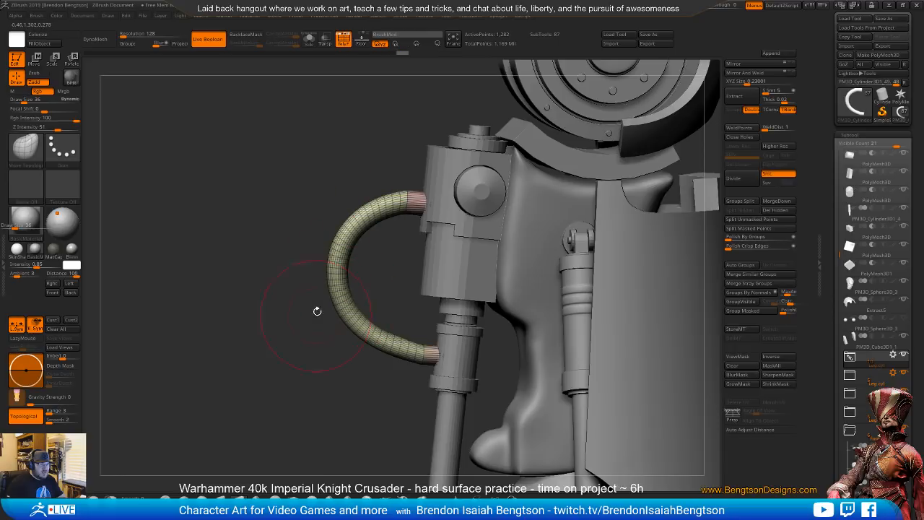
drag(383, 199, 381, 200)
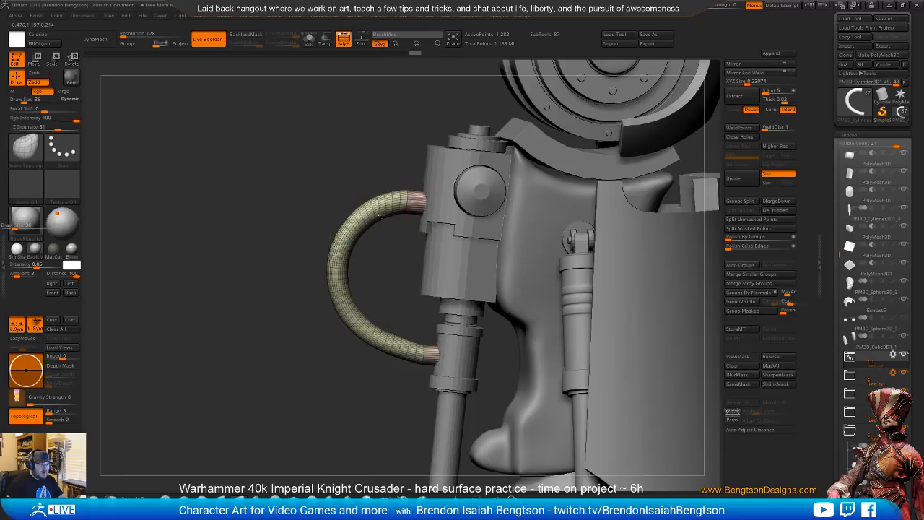
- Undo the last reshaping strokes on the hose
key(ctrl+z)
key(ctrl+z)
key(ctrl+z)
key(ctrl+z)
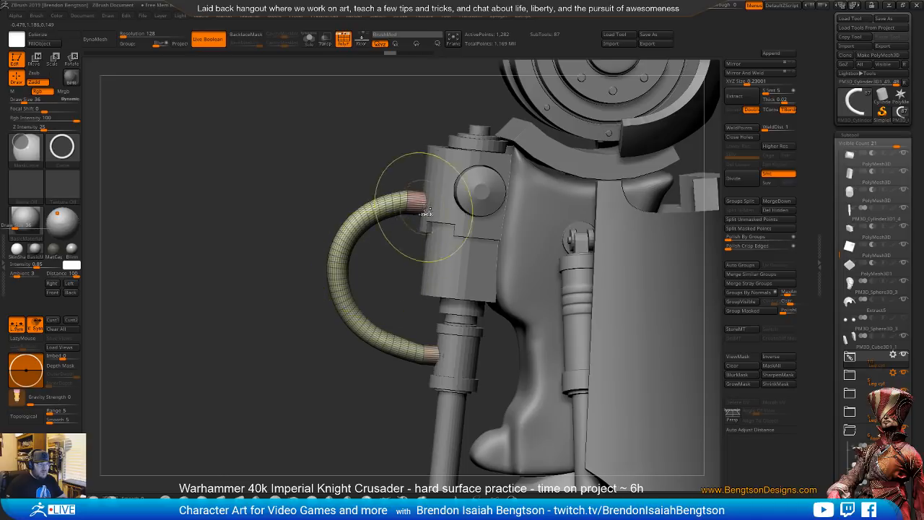
- Change the hose's polygroup visibility so that only its two end pegs are shown
ctrl+shift+click(422, 205)
ctrl+shift+click(419, 206)
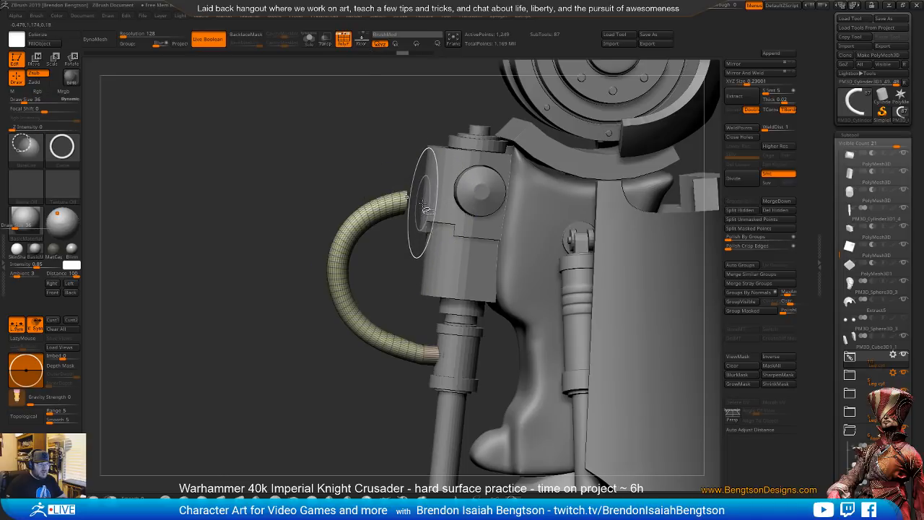
ctrl+shift+click(424, 372)
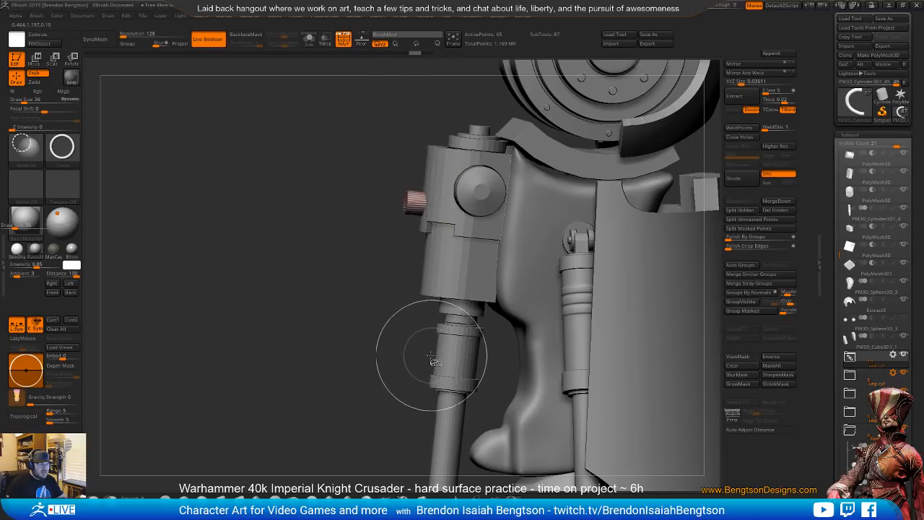
ctrl+shift+click(426, 359)
alt+drag(402, 378, 372, 443)
ctrl+shift+click(441, 353)
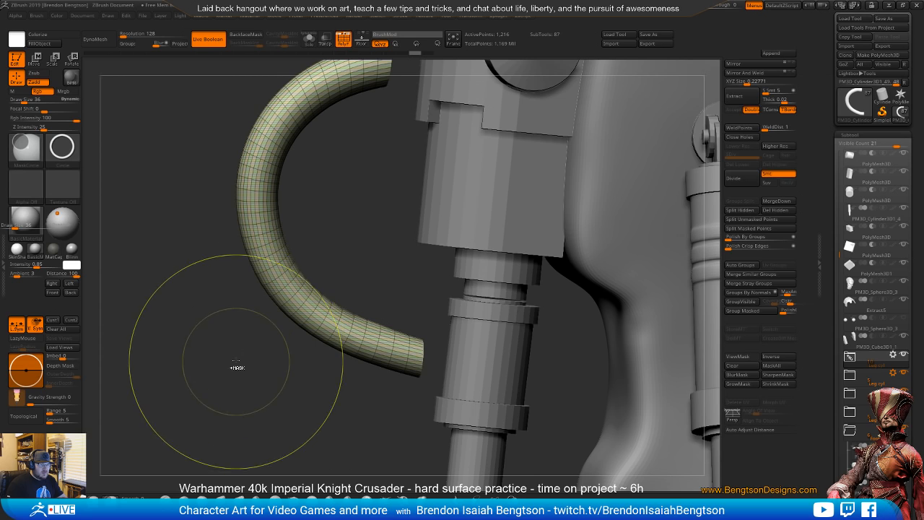
ctrl+shift+click(242, 387)
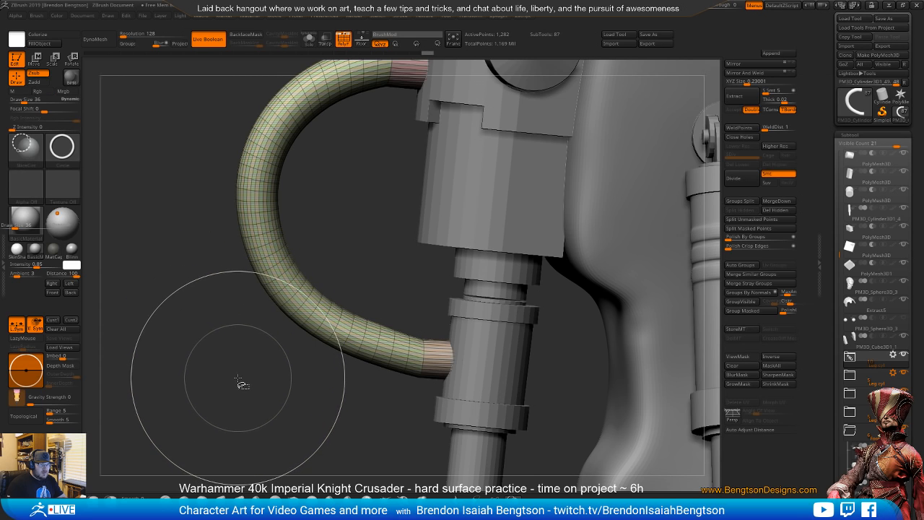
key(ctrl+z)
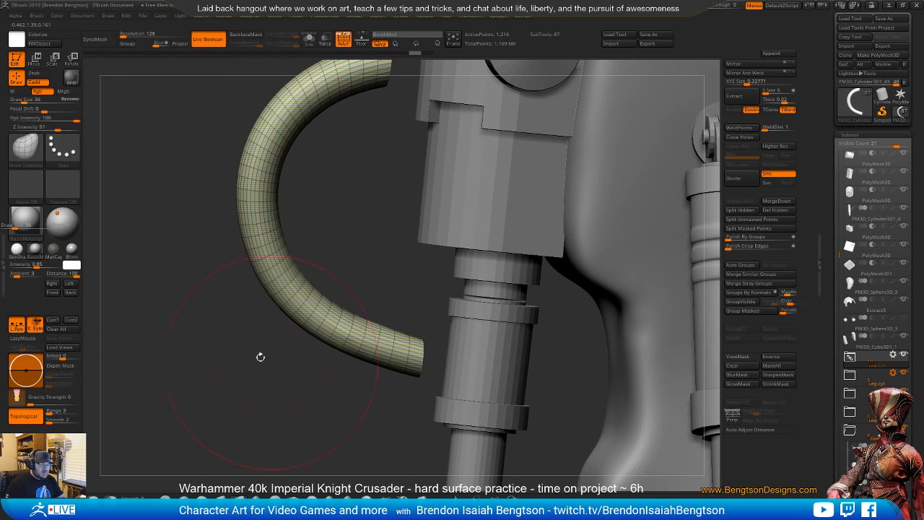
ctrl+shift+click(219, 335)
- Mask the two end pegs and unhide the full hose
alt+drag(280, 346, 307, 231)
ctrl+drag(302, 146, 586, 440)
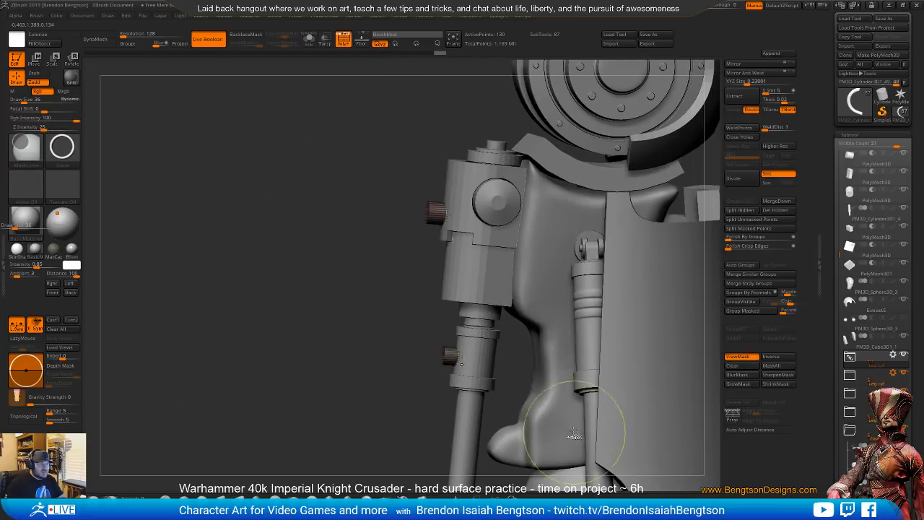
ctrl+shift+click(315, 335)
mouse_move(297, 336)
alt+mouse_down()
mouse_move(313, 367)
mouse_move(344, 351)
mouse_move(381, 360)
mouse_move(393, 349)
mouse_move(433, 352)
alt+mouse_up()
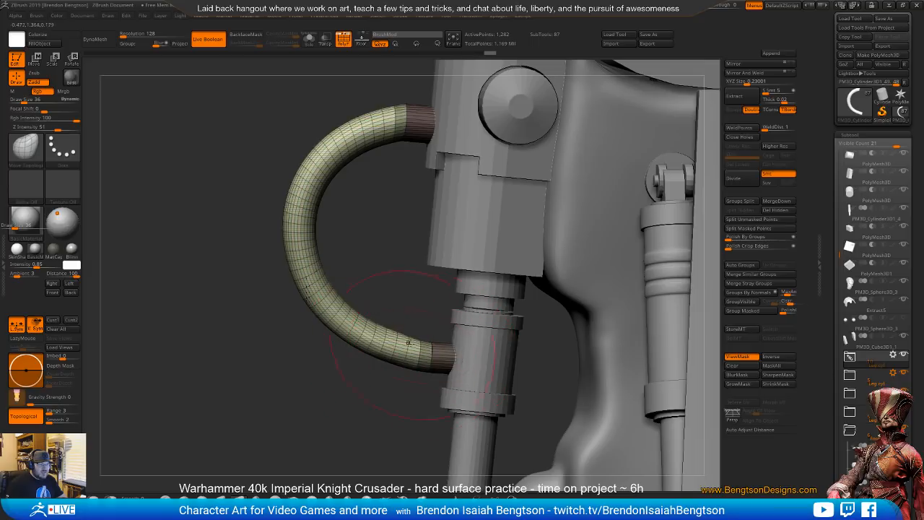
- Refine the unmasked hose curve near the upper peg with the Move Topological brush and check it from the opposite side
key(space)
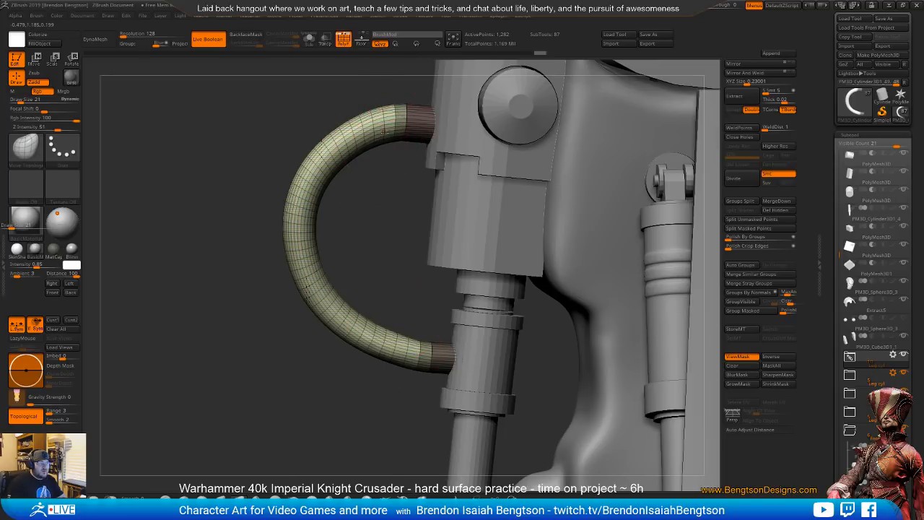
key(space)
drag(349, 123, 355, 124)
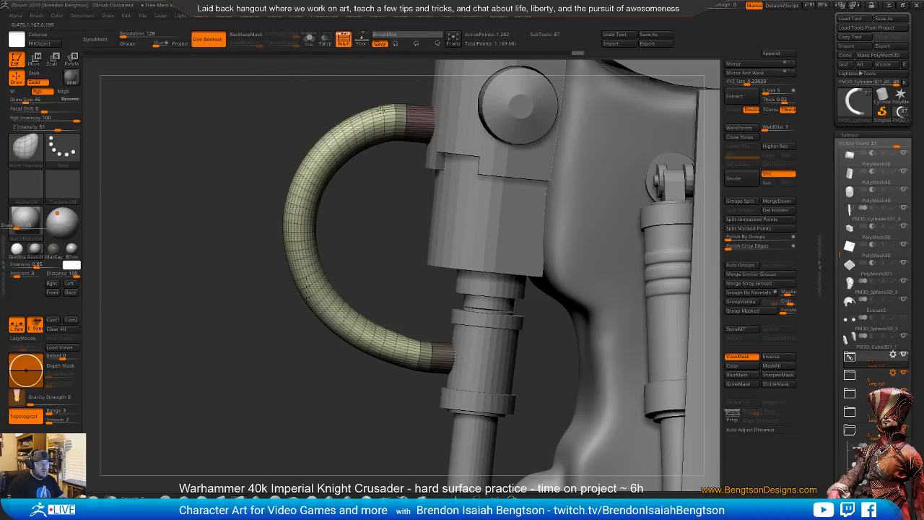
drag(375, 159, 482, 213)
mouse_move(471, 208)
mouse_down()
mouse_move(520, 218)
mouse_move(501, 181)
mouse_move(509, 219)
mouse_move(503, 196)
mouse_up()
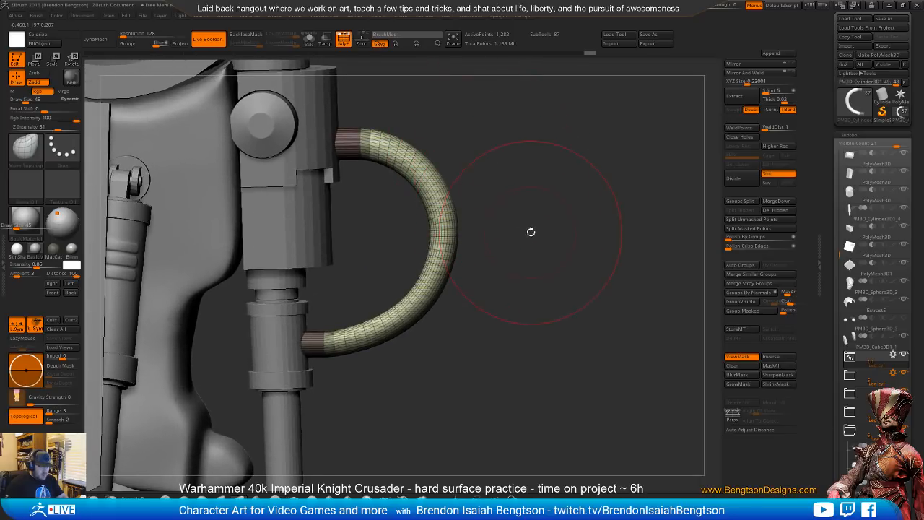
- Clear the mask from the hose's two end pegs and set the brush draw size to 12
key(space)
drag(550, 189, 531, 159)
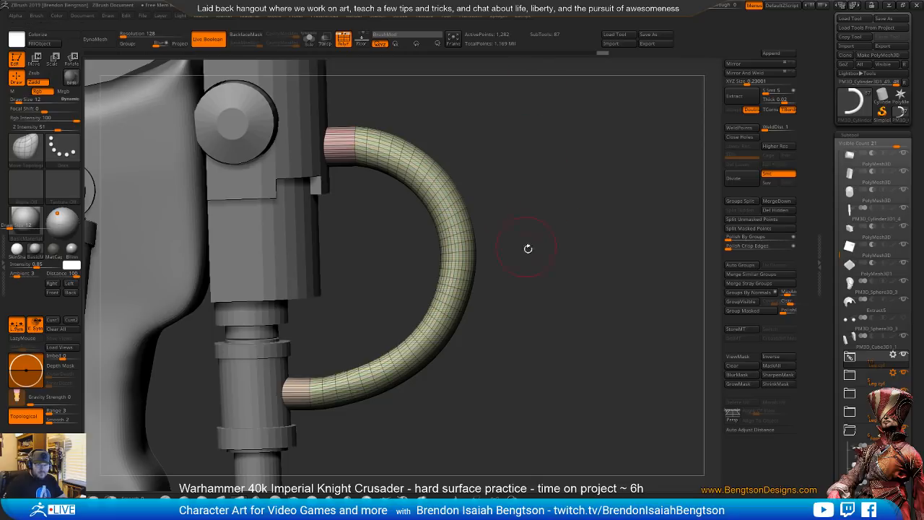
alt+drag(548, 231, 608, 238)
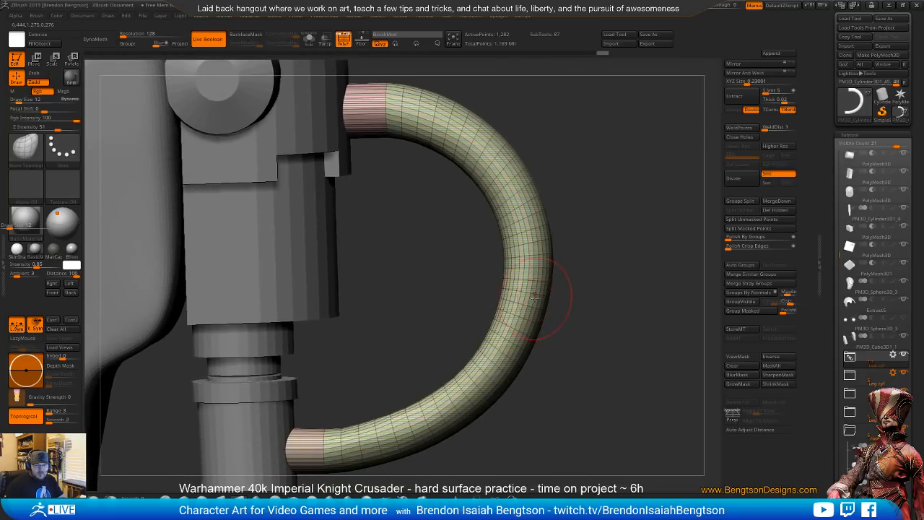
mouse_move(599, 405)
mouse_down()
mouse_move(585, 418)
mouse_move(599, 424)
mouse_move(610, 373)
mouse_move(609, 396)
mouse_up()
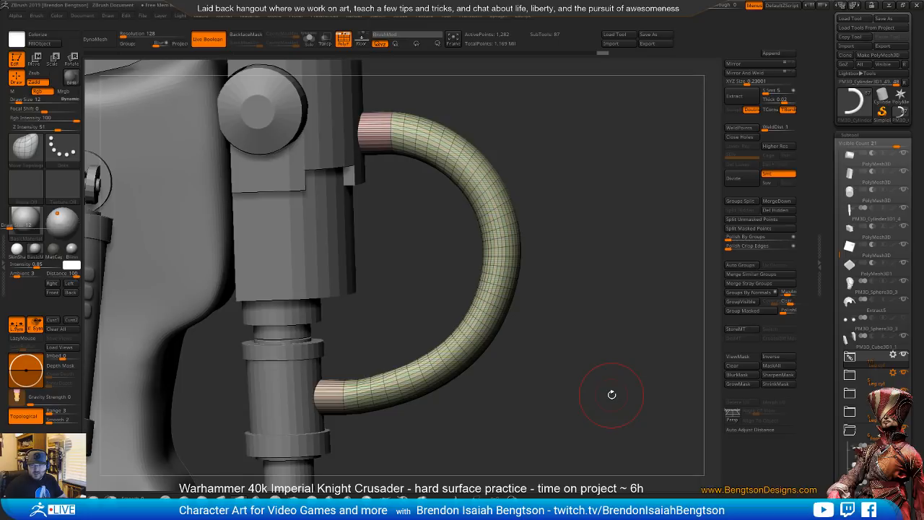
mouse_move(607, 382)
alt+mouse_down()
mouse_move(609, 372)
mouse_move(612, 385)
alt+mouse_up()
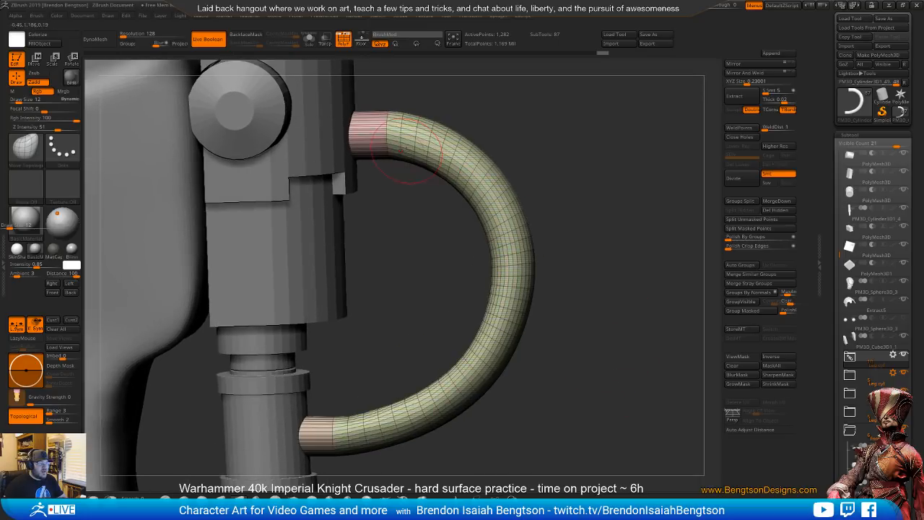
ctrl+right_drag(376, 133, 379, 149)
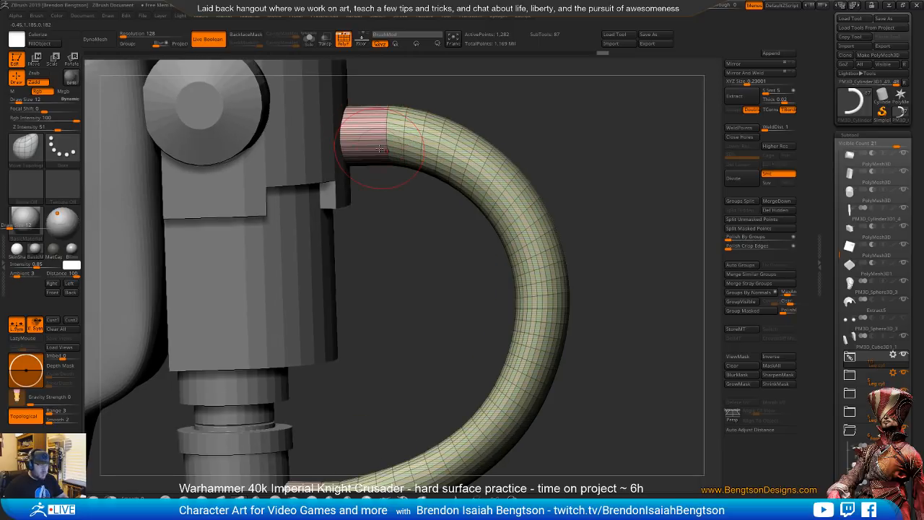
- Isolate the hose with its polyframe shown, switch to the ZModeler brush, and save the project
key(shift+s)
key(b)
key(z)
key(m)
key(ctrl+s)
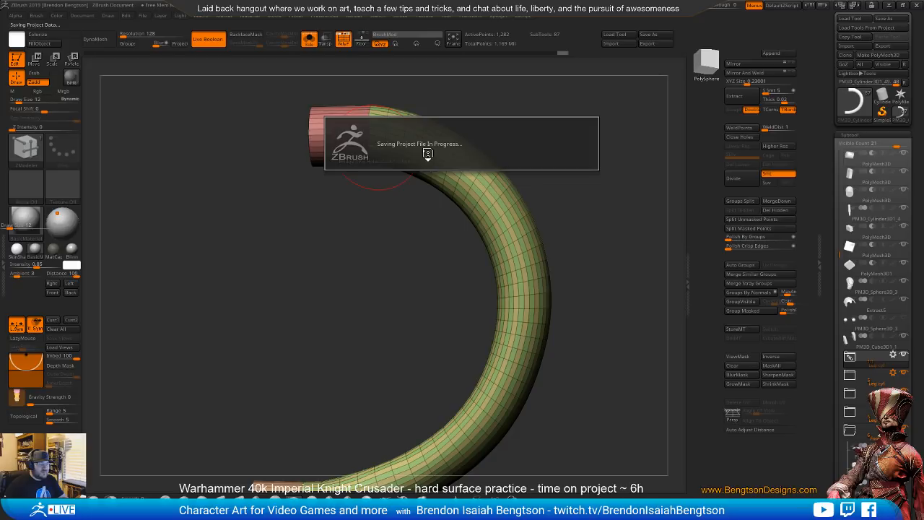
- Set ZModeler's polygon action to QMesh and edge action to Insert, then add an edge loop on the upper peg beside the hose joint
key(space)
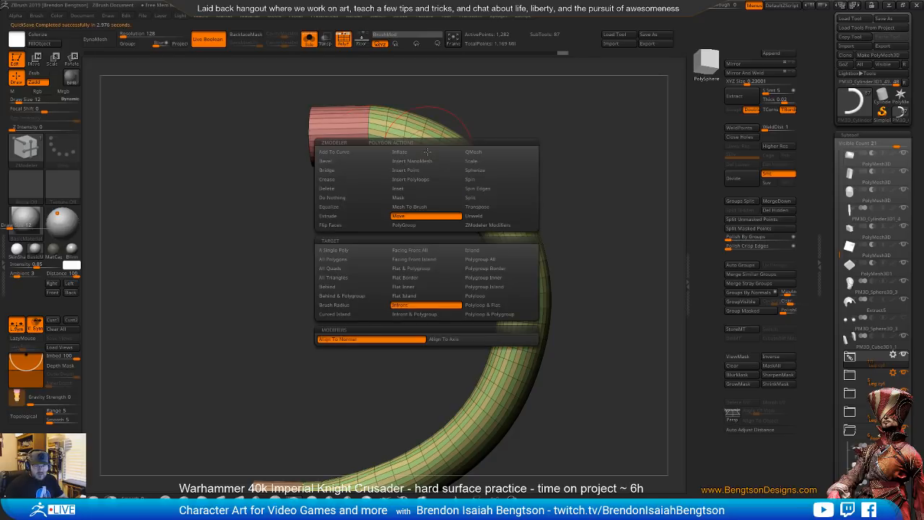
click(472, 152)
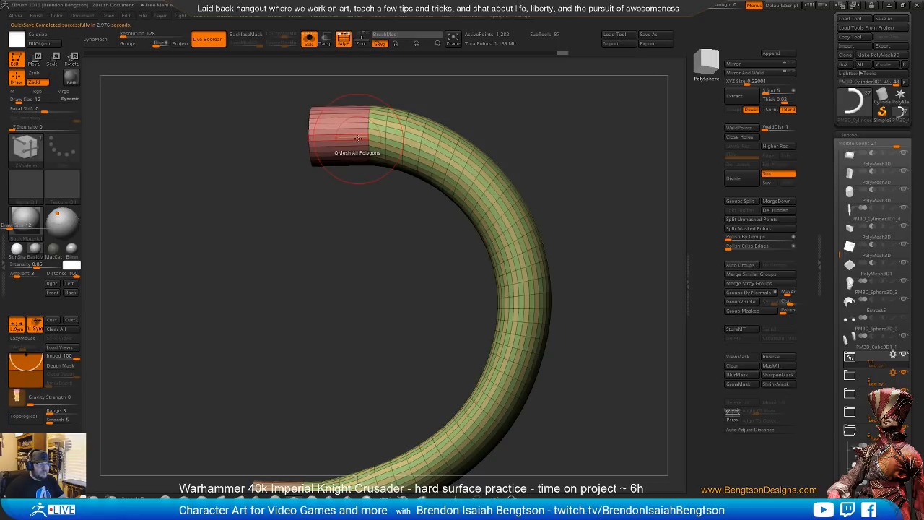
key(space)
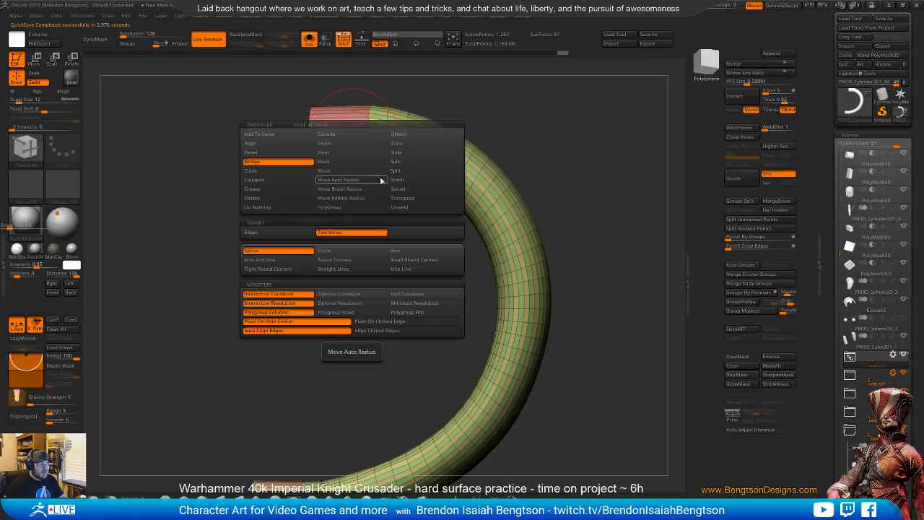
click(337, 145)
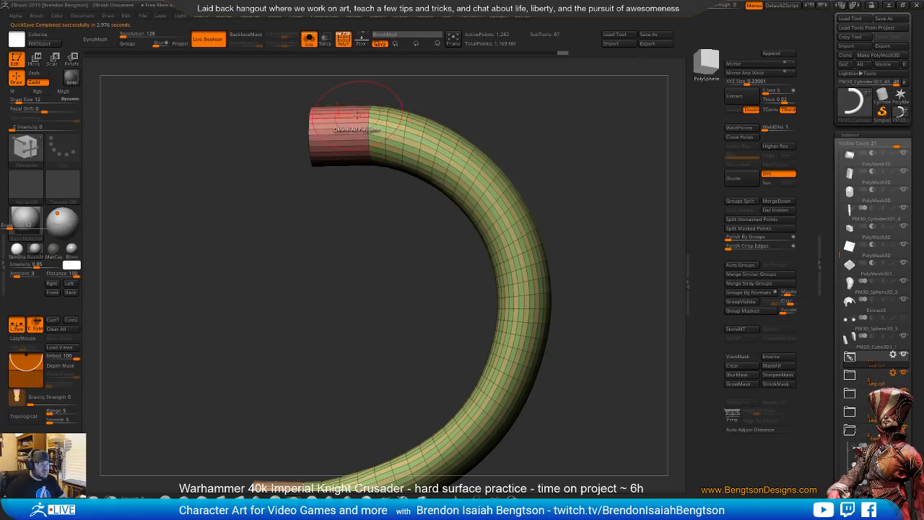
click(356, 117)
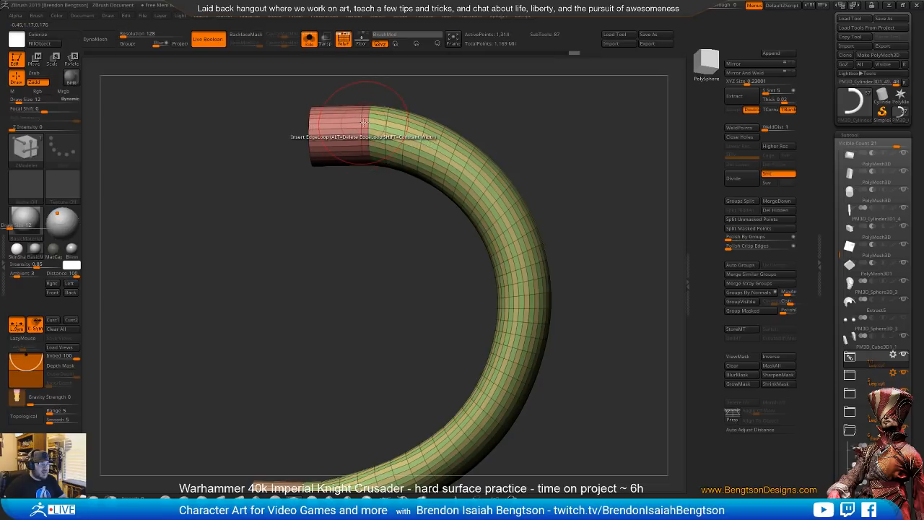
- Set the QMesh target to Polyloop and extrude the narrow loop on the upper peg outward into a raised collar
key(space)
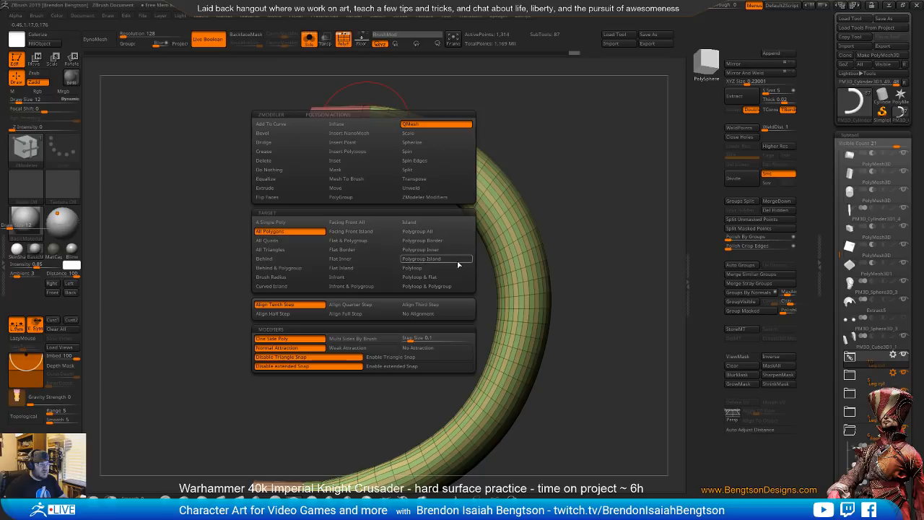
click(428, 269)
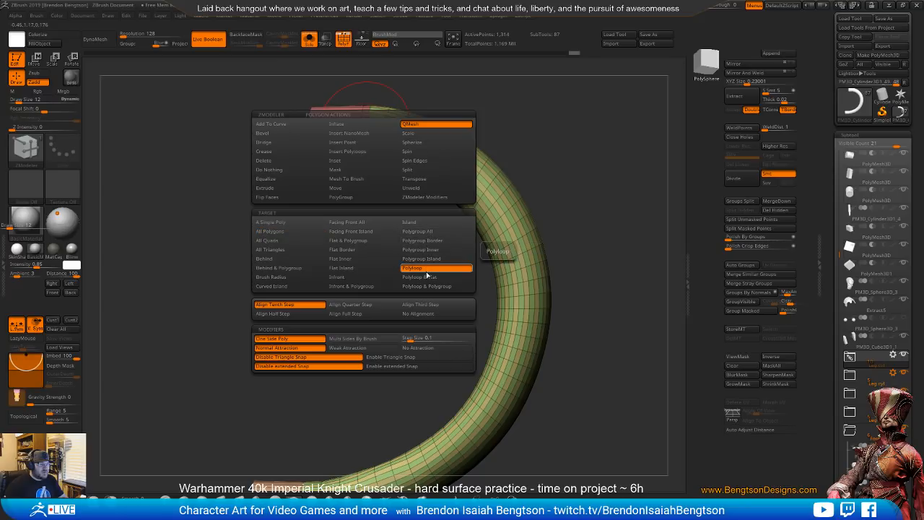
ctrl+right_drag(559, 159, 526, 219)
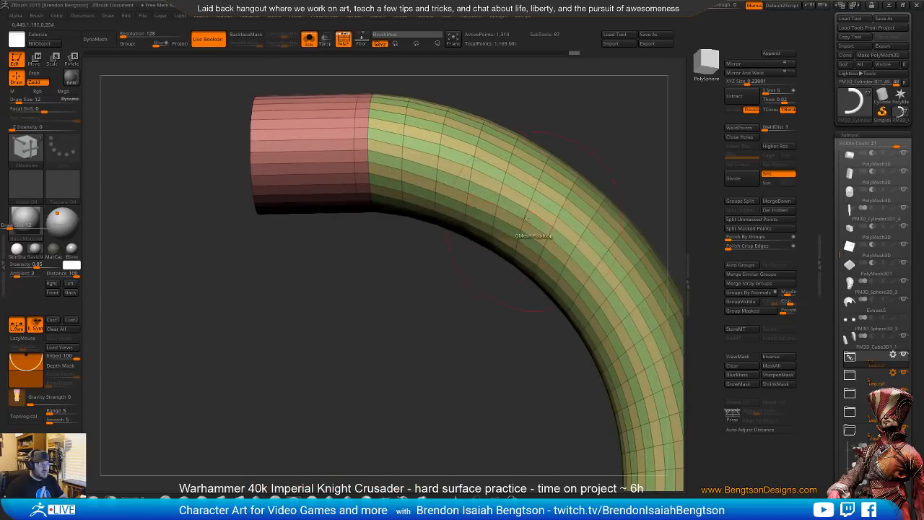
click(359, 117)
drag(358, 117, 358, 107)
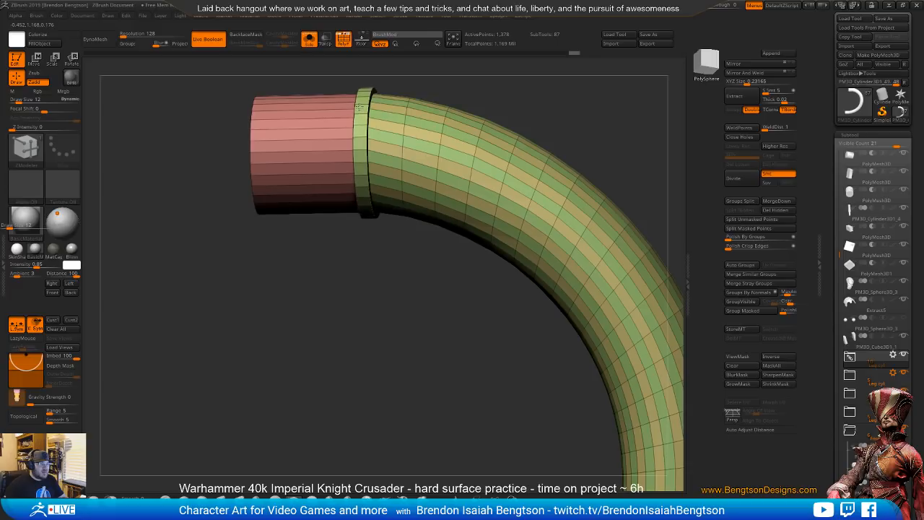
- Add a matching edge loop and raised QMesh collar on the lower peg, undoing the stray lengthwise loop
ctrl+right_drag(377, 345, 338, 147)
alt+right_drag(362, 248, 419, 169)
mouse_move(303, 237)
ctrl+right_down()
mouse_move(335, 329)
mouse_move(379, 192)
ctrl+right_up()
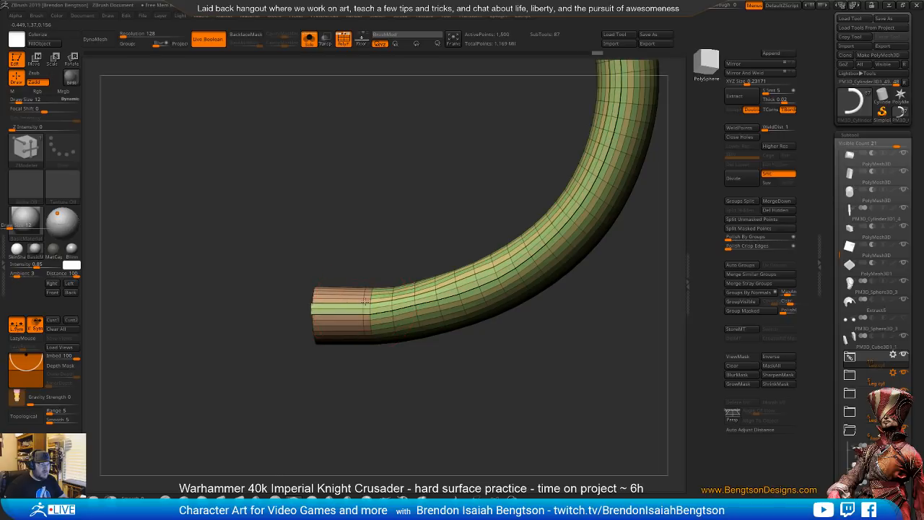
key(ctrl)
ctrl+right_drag(362, 308, 380, 325)
mouse_move(369, 313)
mouse_down()
mouse_move(370, 296)
mouse_move(370, 306)
mouse_up()
key(ctrl+z)
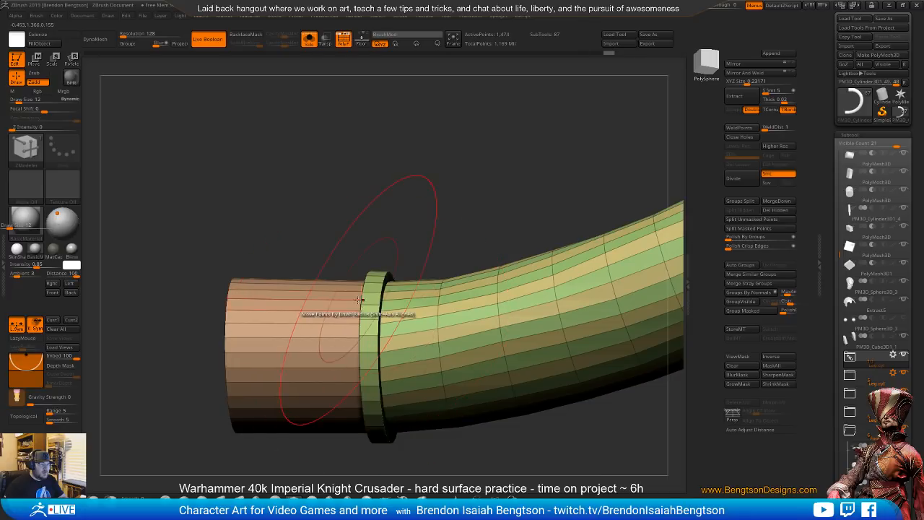
ctrl+right_drag(372, 311, 402, 381)
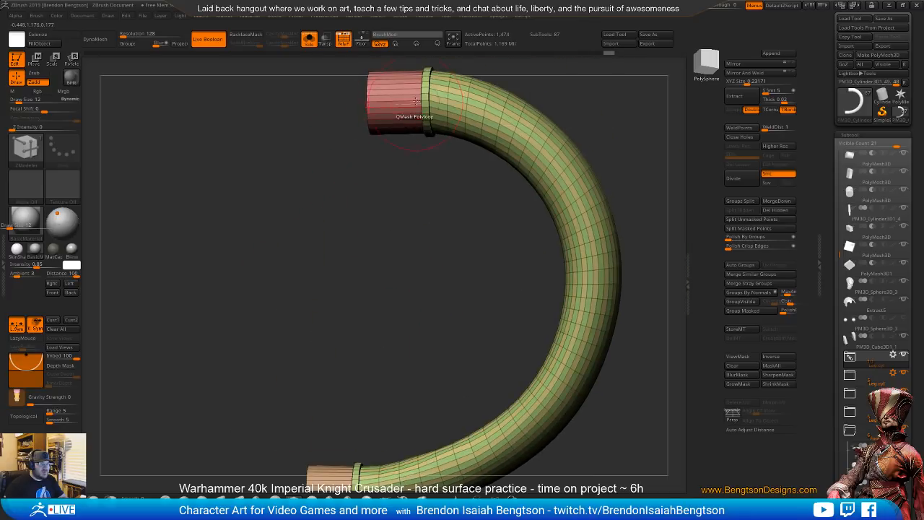
- Hide the polyframe and leave Solo mode so that the whole model is displayed around the hose
mouse_move(411, 263)
ctrl+right_down()
mouse_move(409, 156)
mouse_move(405, 224)
ctrl+right_up()
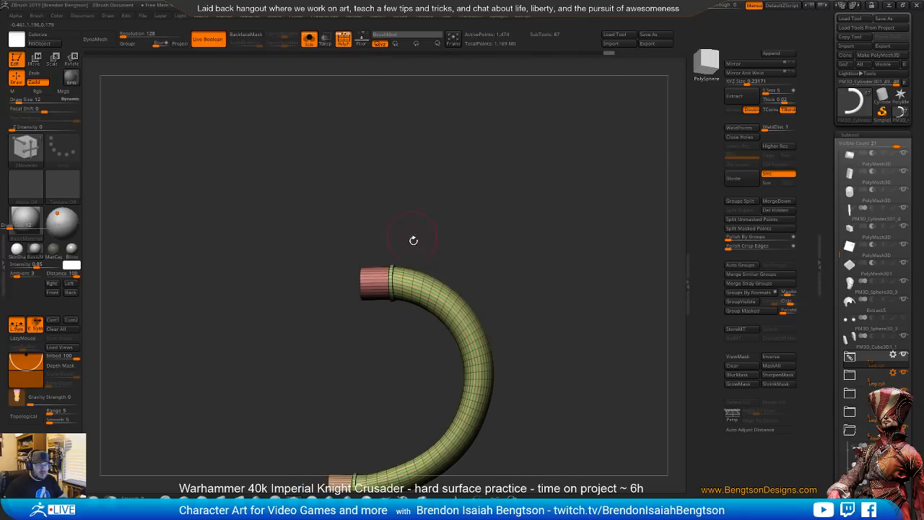
key(shift+f)
mouse_move(556, 354)
mouse_down()
mouse_move(519, 311)
mouse_move(456, 308)
mouse_up()
key(alt+s)
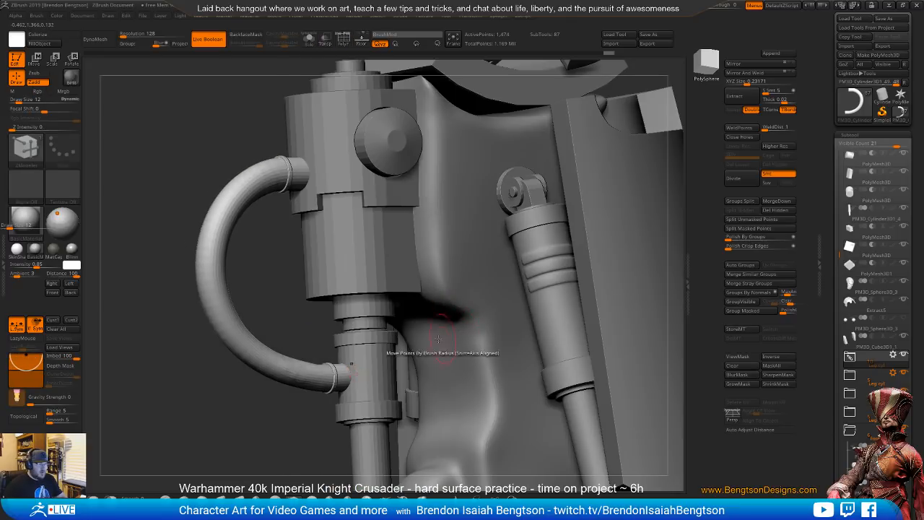
- Review the collared hose on the full model from several angles and check the leg against the see-through reference photos
mouse_move(395, 321)
ctrl+right_down()
mouse_move(480, 333)
mouse_move(517, 351)
ctrl+right_up()
shift+drag(517, 351, 520, 357)
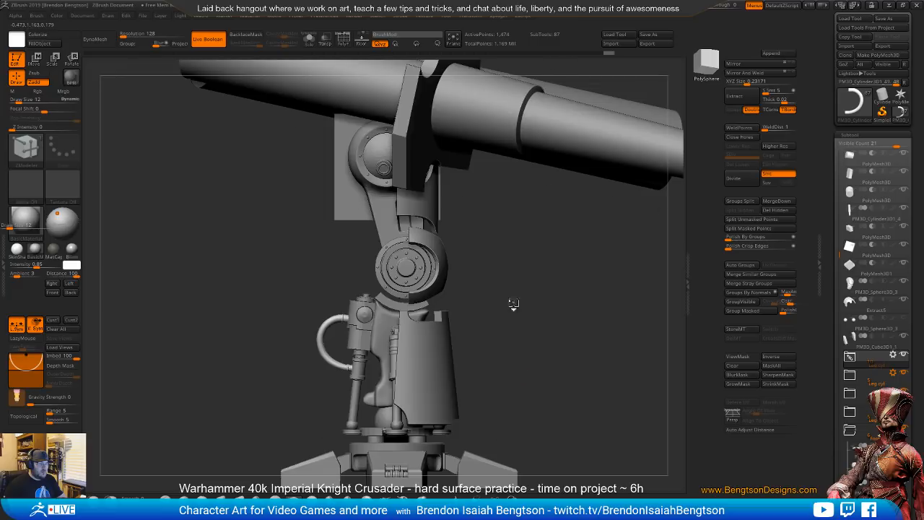
ctrl+right_drag(520, 337, 488, 203)
alt+right_drag(475, 359, 491, 295)
drag(470, 324, 542, 325)
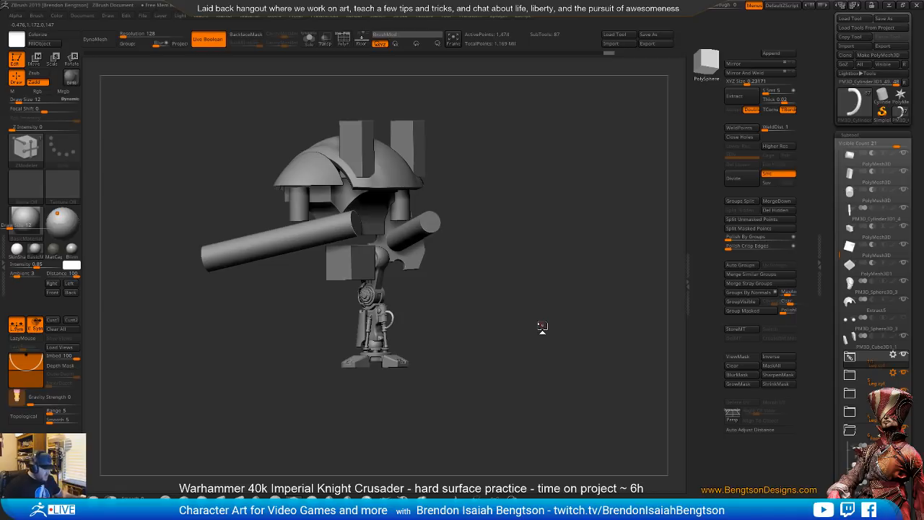
alt+drag(534, 310, 485, 280)
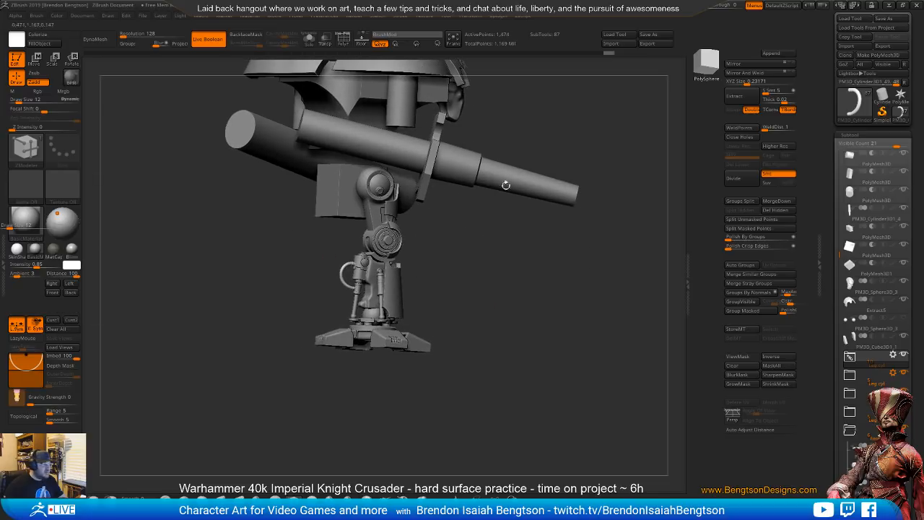
click(733, 6)
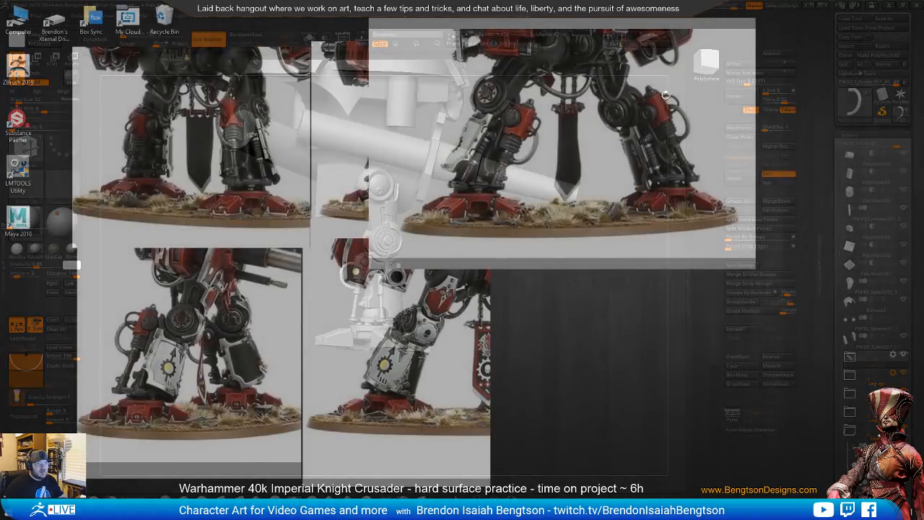
drag(727, 6, 711, 7)
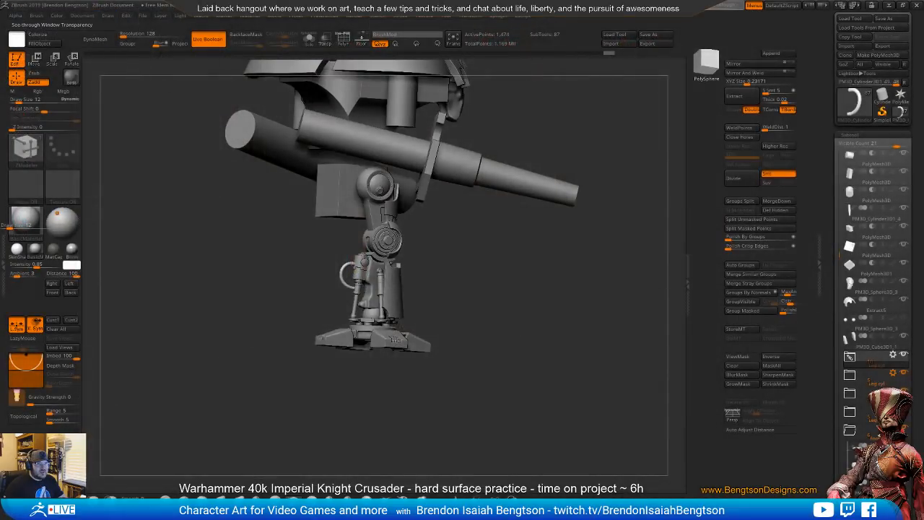
- Examine the upper piston and hose up close and compare their details with the reference photos behind the window
alt+drag(460, 319, 553, 486)
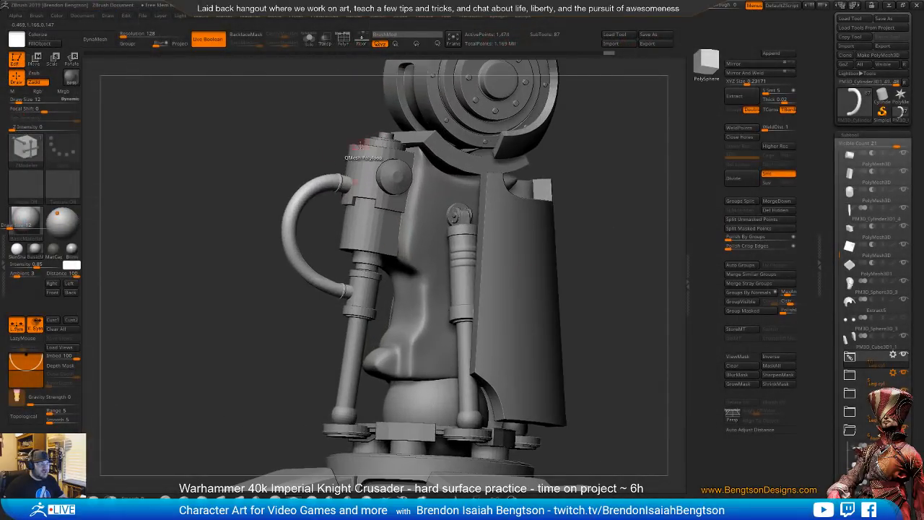
key(space)
mouse_move(269, 143)
mouse_down()
mouse_move(281, 161)
mouse_move(291, 333)
mouse_up()
drag(314, 186, 285, 200)
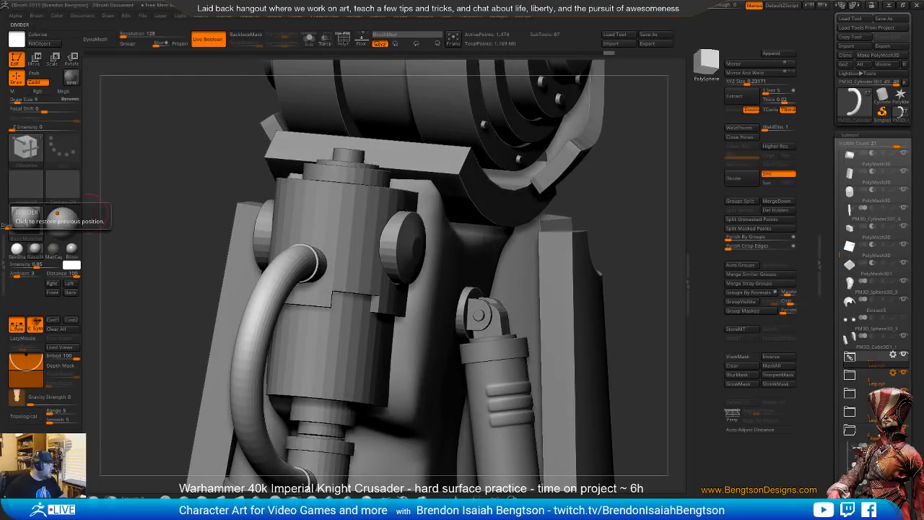
click(719, 9)
drag(719, 9, 721, 10)
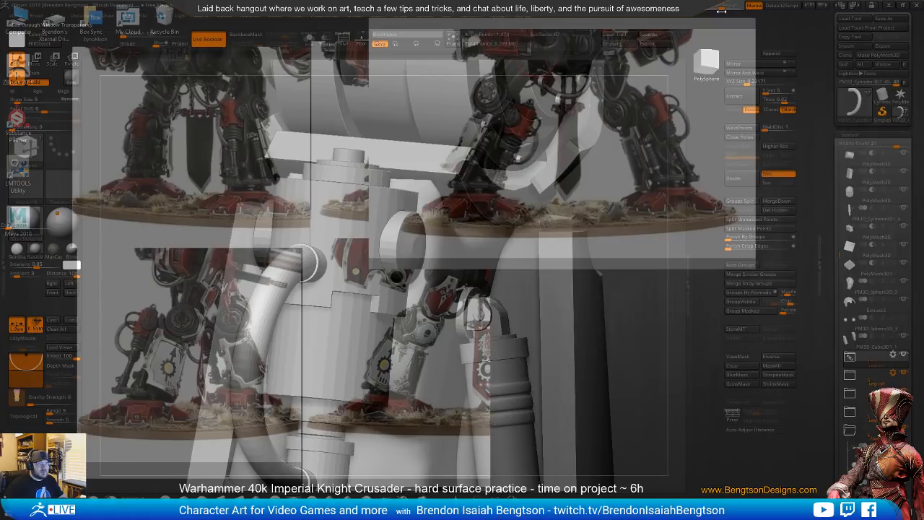
drag(724, 11, 763, 14)
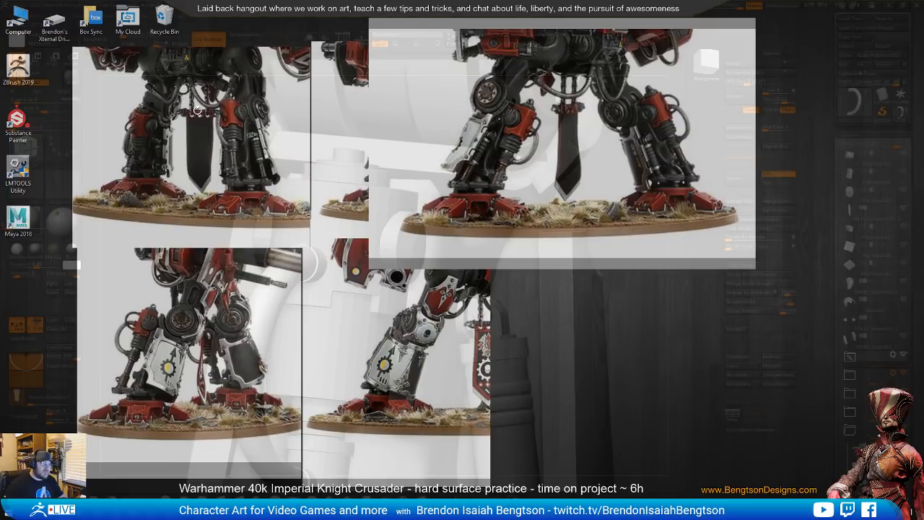
drag(729, 6, 704, 5)
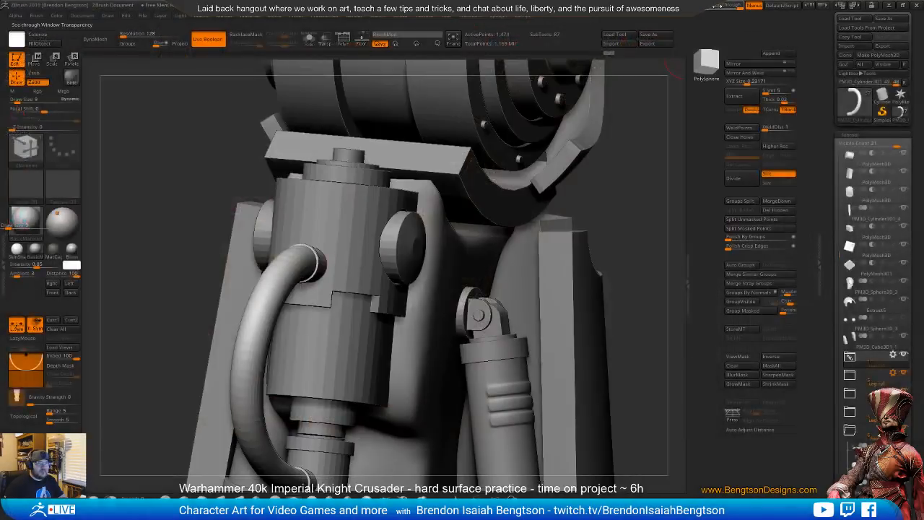
shift+right_drag(316, 205, 341, 265)
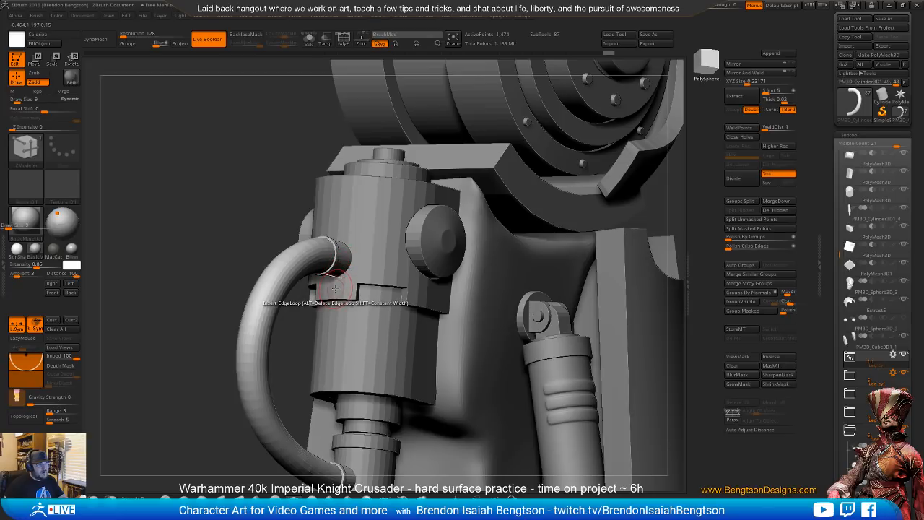
right_drag(390, 323, 358, 324)
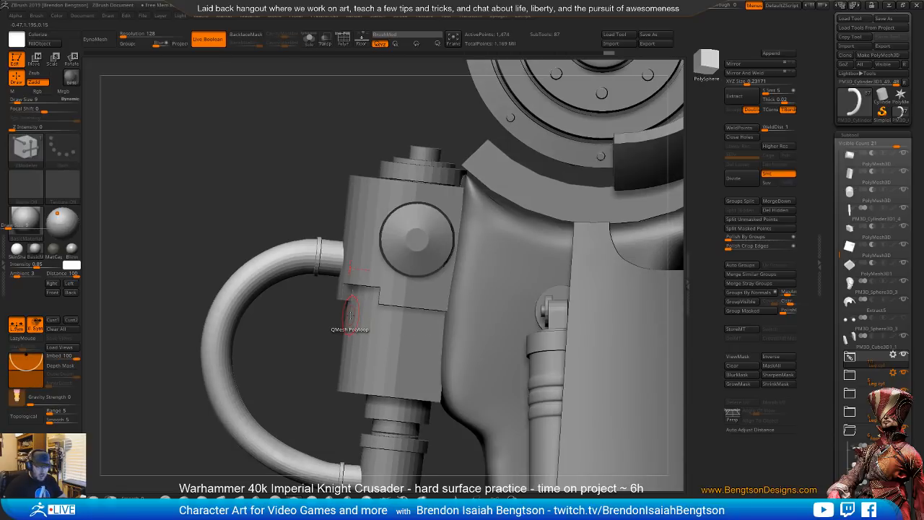
key(w)
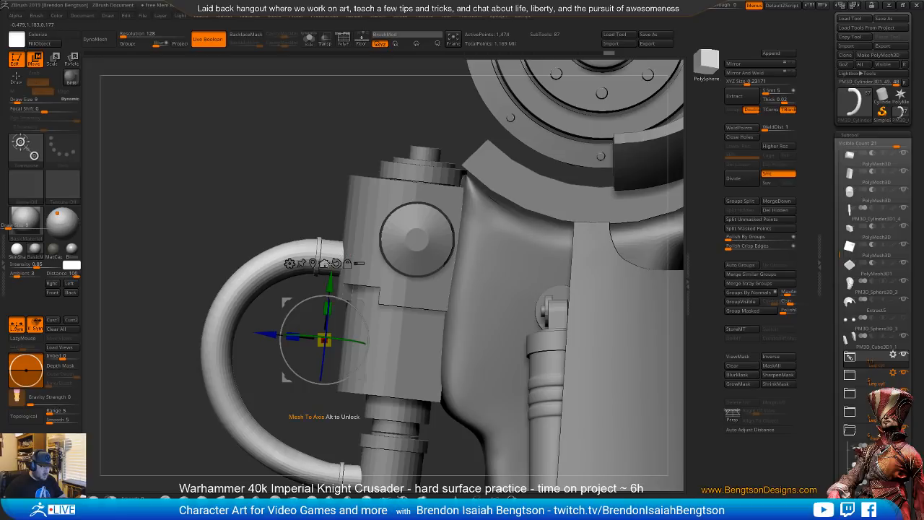
key(q)
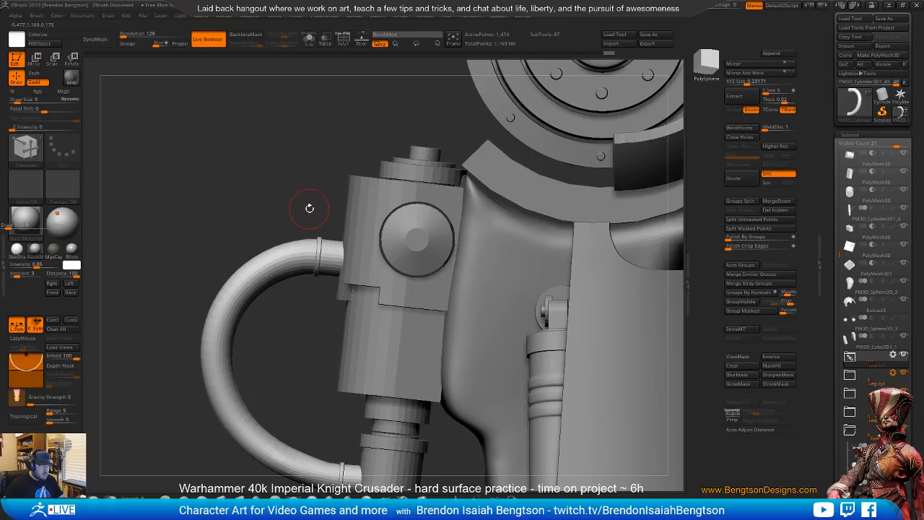
- Mask the lower part of the curved hose and raise its unmasked upper end slightly
key(b)
key(c)
key(b)
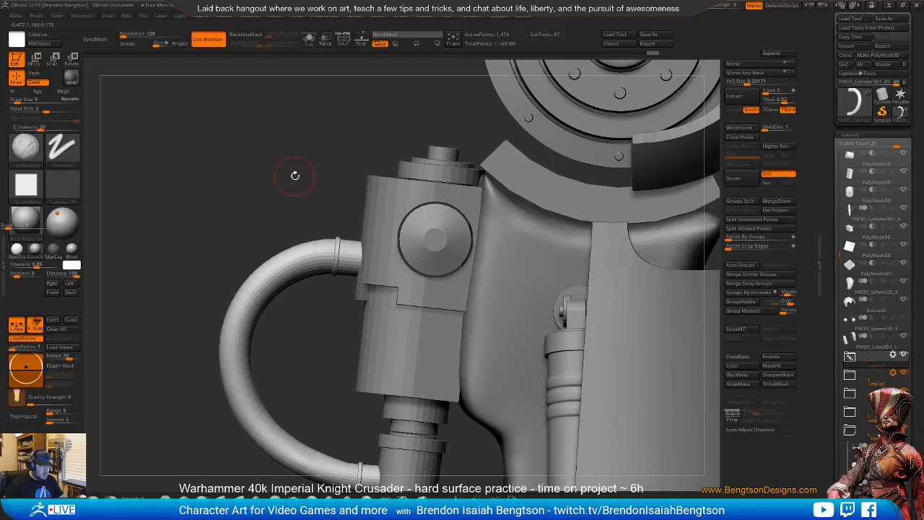
ctrl+click(104, 496)
mouse_move(195, 298)
ctrl+mouse_down()
mouse_move(325, 155)
mouse_move(464, 289)
mouse_move(346, 355)
ctrl+mouse_up()
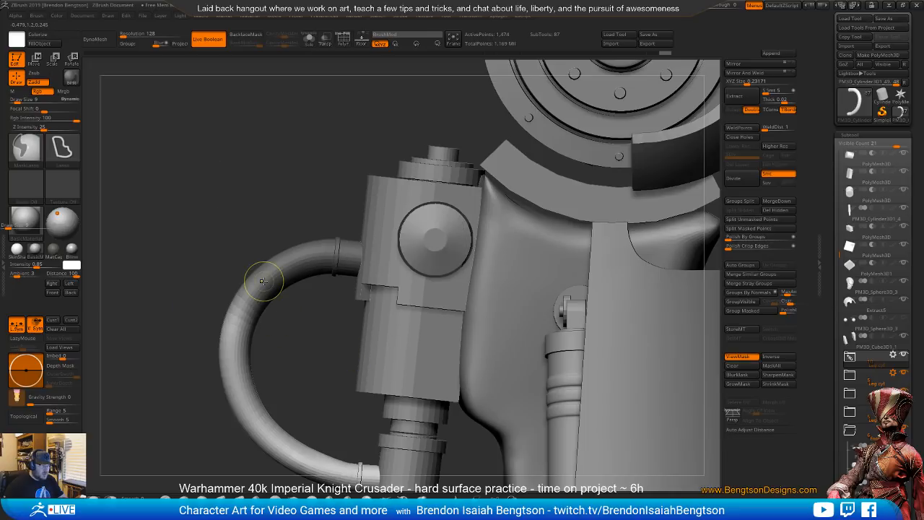
ctrl+click(314, 351)
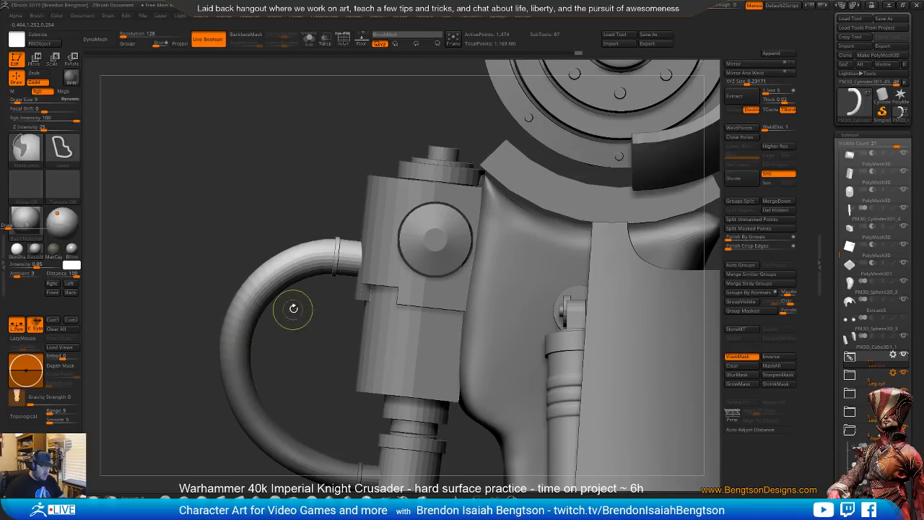
key(w)
drag(348, 284, 348, 281)
mouse_move(254, 203)
mouse_down()
mouse_move(224, 205)
mouse_move(268, 204)
mouse_up()
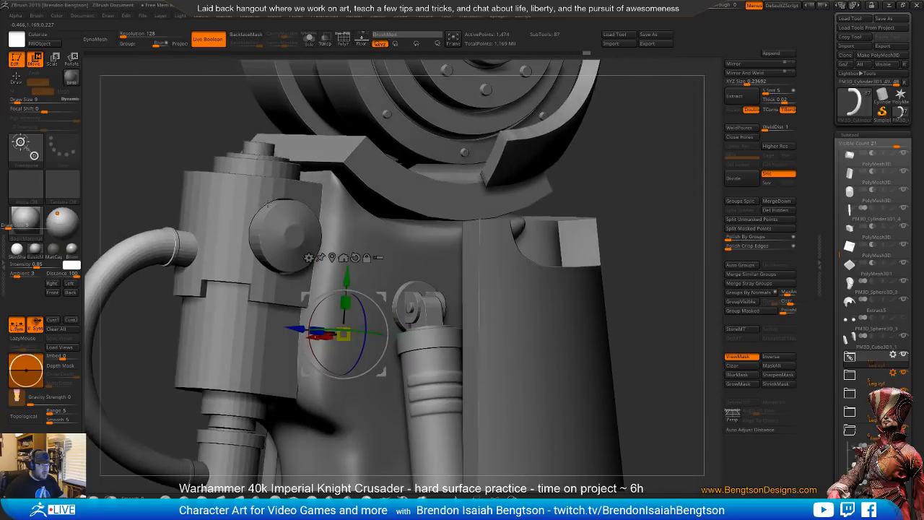
- Centre the gizmo on the hose's upper bend, keep the lower part masked, and shift the upper section up by about 0.0034
right_drag(200, 245, 311, 261)
alt+click(351, 258)
alt+click(309, 260)
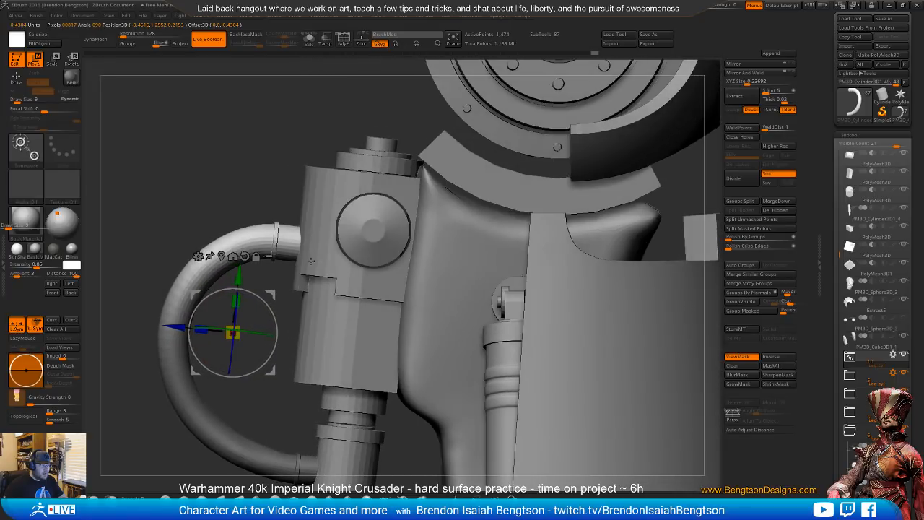
key(ctrl)
click(190, 279)
ctrl+drag(208, 258, 208, 259)
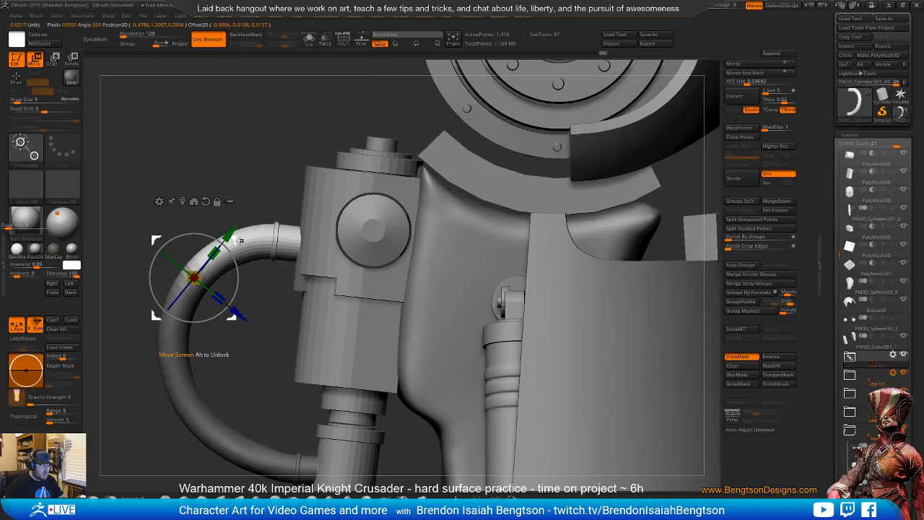
ctrl+click(255, 239)
key(q)
ctrl+click(241, 289)
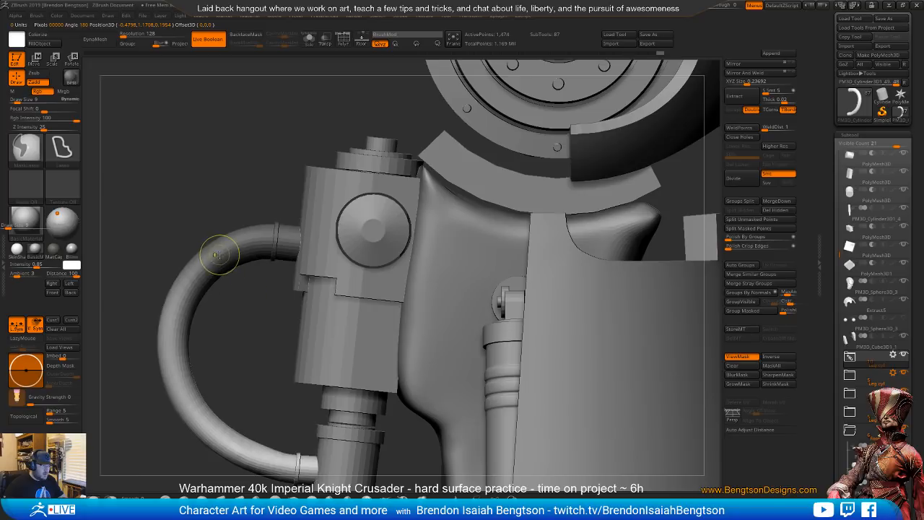
ctrl+click(223, 272)
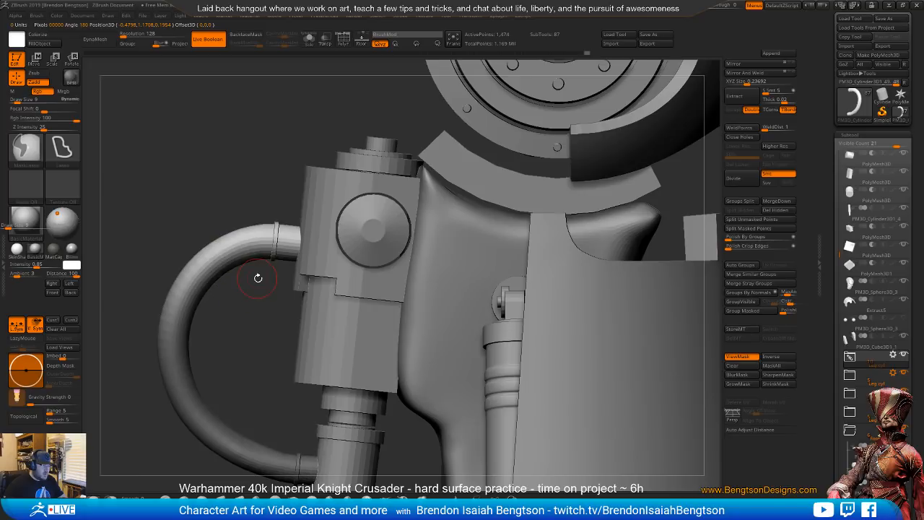
key(w)
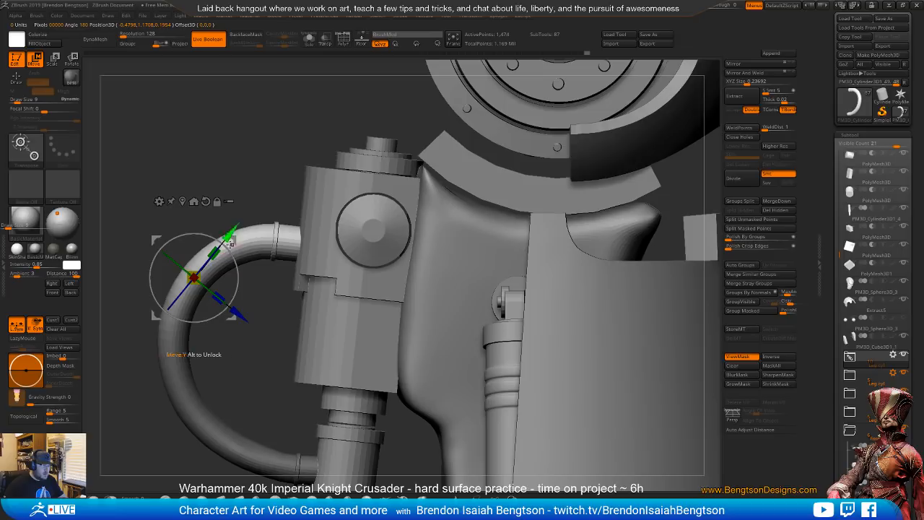
drag(233, 240, 233, 237)
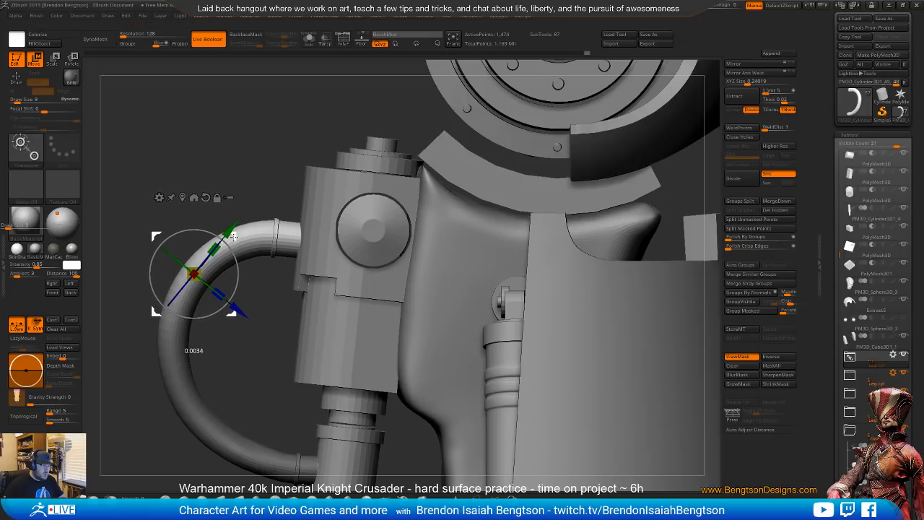
- Check the reshaped hose against the piston from several angles and clear its mask
drag(273, 345, 310, 343)
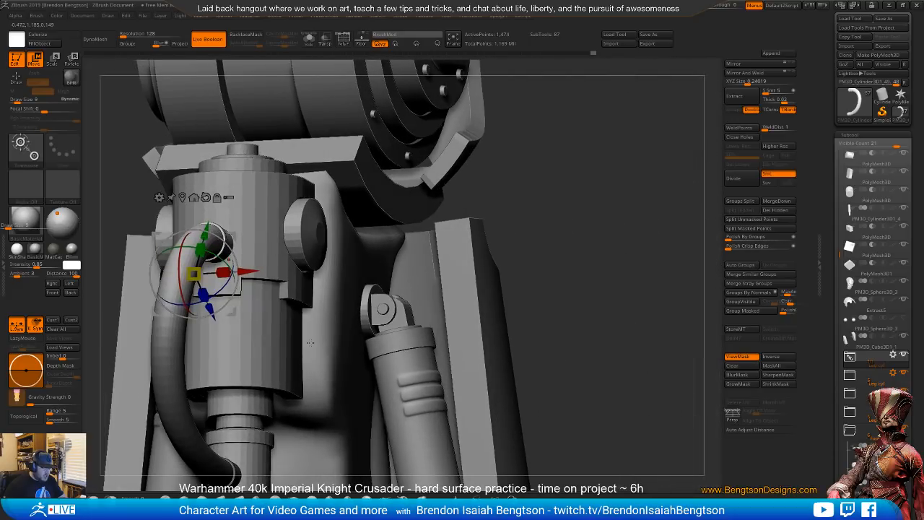
key(q)
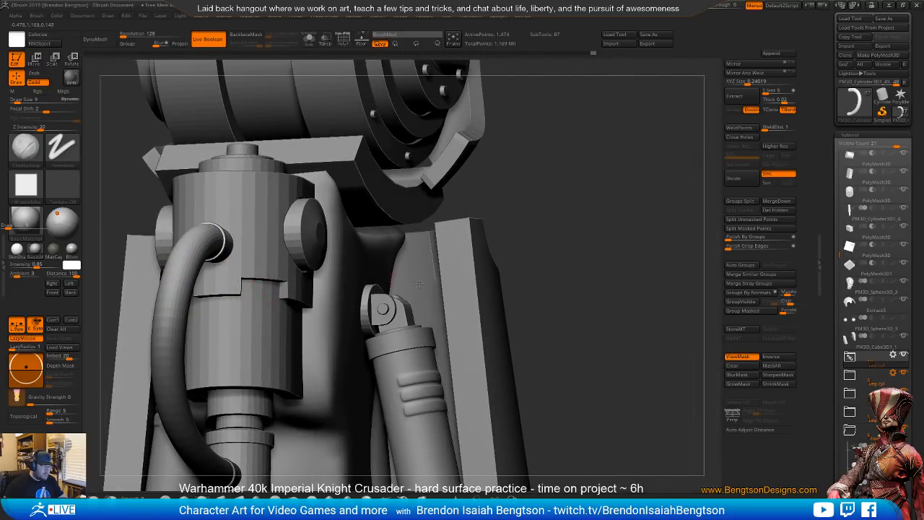
drag(576, 321, 546, 333)
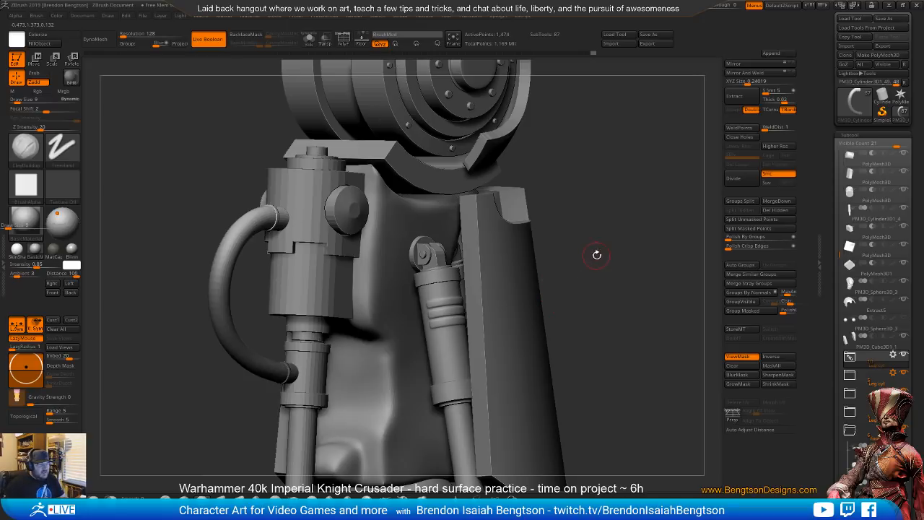
drag(619, 290, 614, 289)
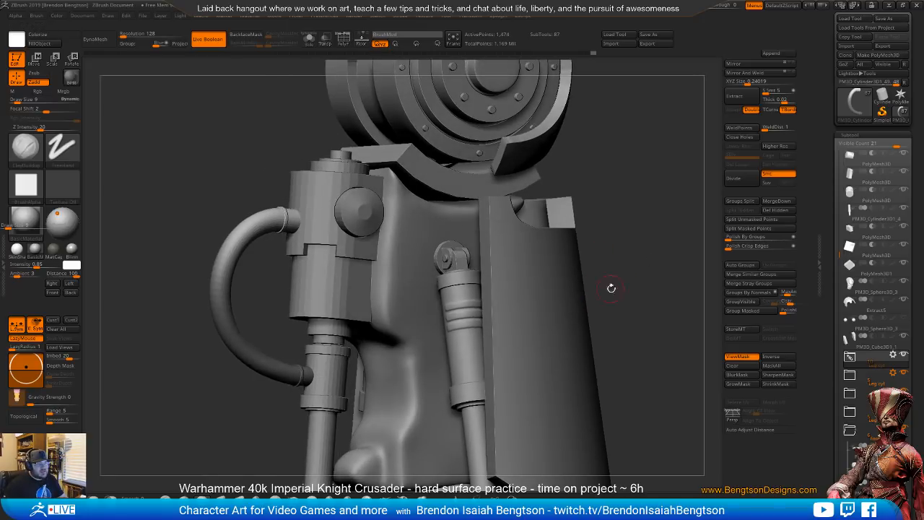
ctrl+drag(660, 205, 663, 233)
alt+drag(660, 266, 633, 265)
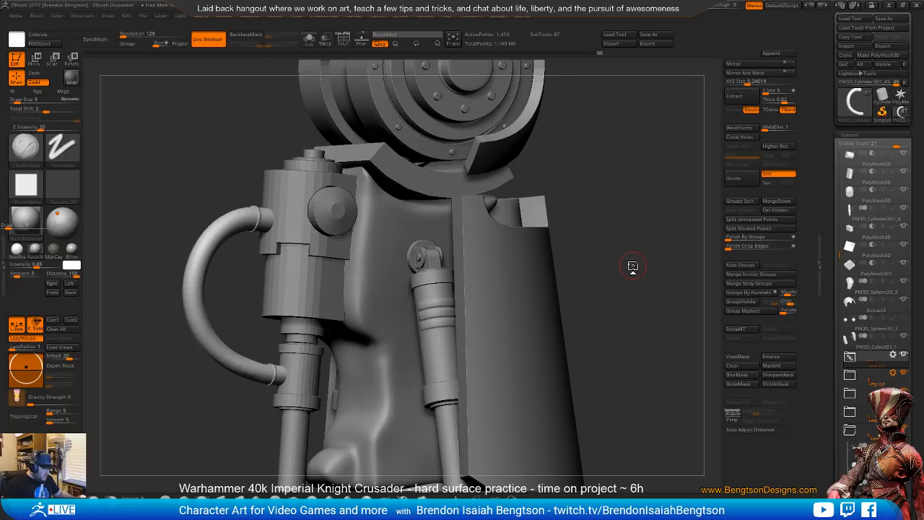
drag(605, 224, 640, 235)
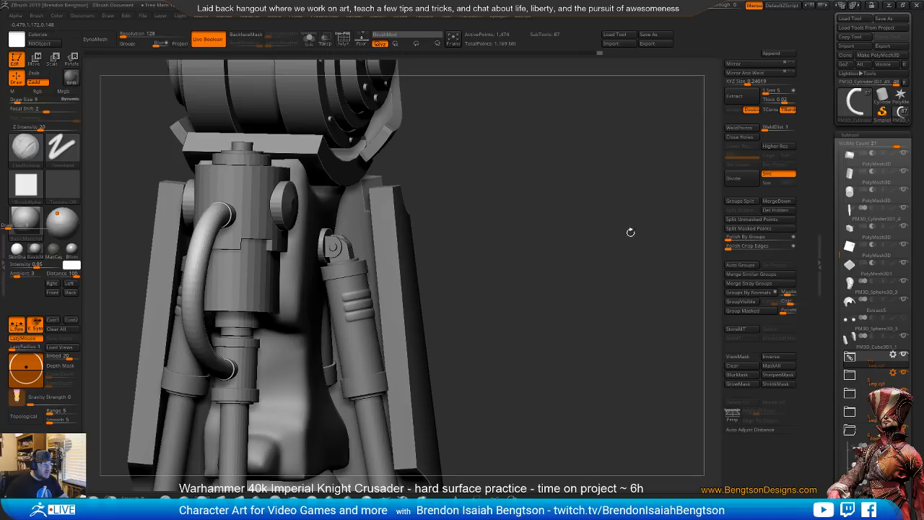
- Make the upper piston body the active subtool and choose a cylinder insert from the IMM Primitives brush
alt+click(247, 180)
alt+right_drag(308, 199, 421, 264)
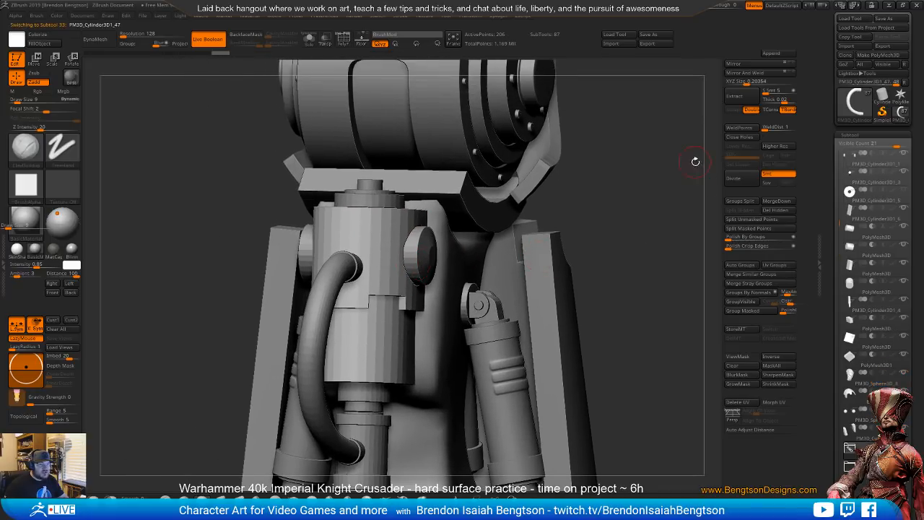
key(b)
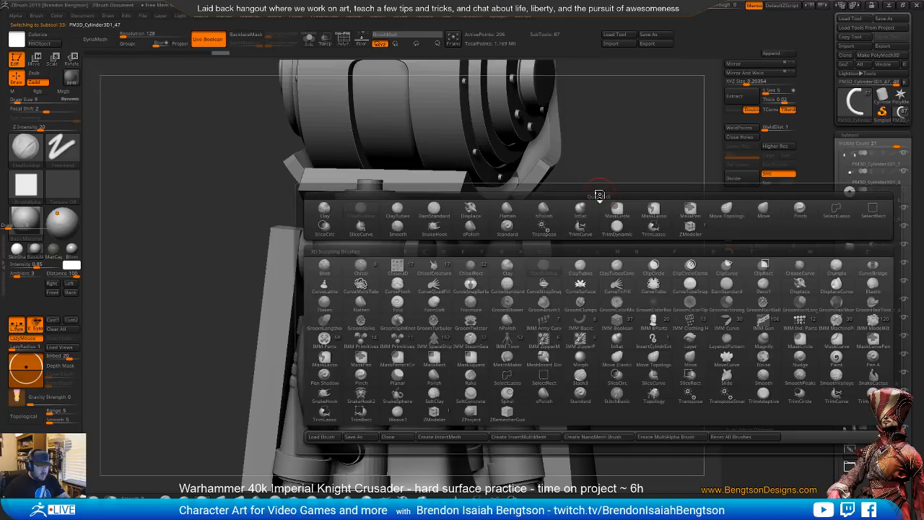
click(361, 338)
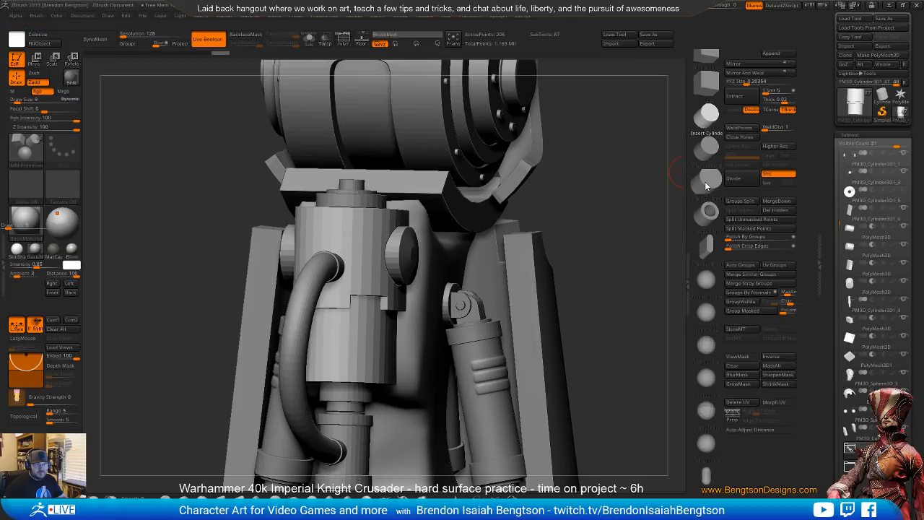
click(706, 184)
key(shift+f)
drag(361, 238, 393, 242)
mouse_move(577, 195)
mouse_down()
mouse_move(600, 221)
mouse_move(619, 213)
mouse_move(590, 218)
mouse_move(564, 198)
mouse_move(532, 198)
mouse_move(571, 200)
mouse_move(612, 182)
mouse_move(573, 181)
mouse_up()
key(ctrl+z)
- Insert a small cylindrical peg on the front of the upper piston body, centred above the hose connection
ctrl+right_drag(312, 211, 318, 244)
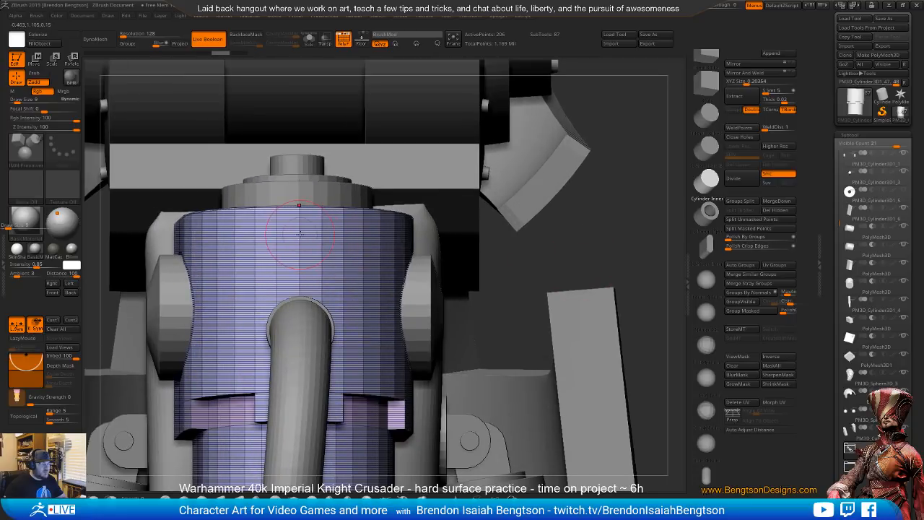
key(shift+f)
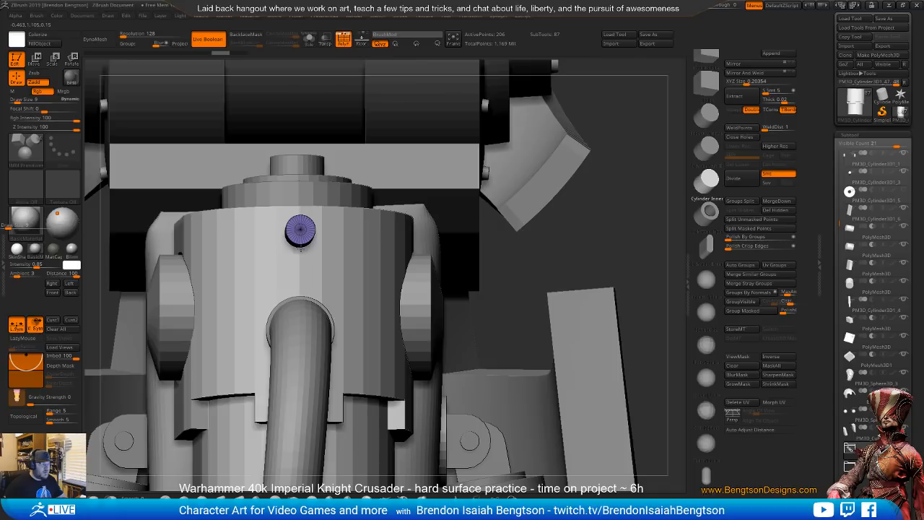
drag(301, 249, 301, 249)
alt+drag(591, 249, 502, 240)
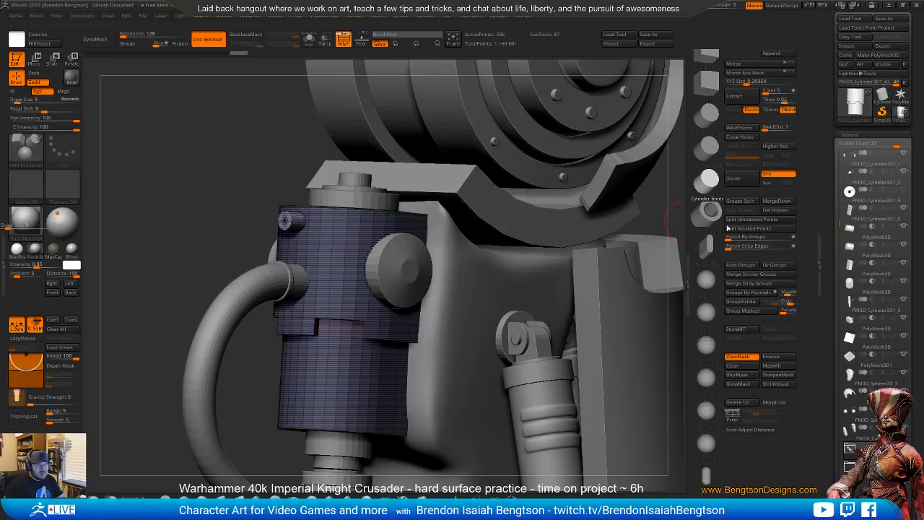
- Split the unmasked peg from the piston body into its own subtool and make it active
click(781, 224)
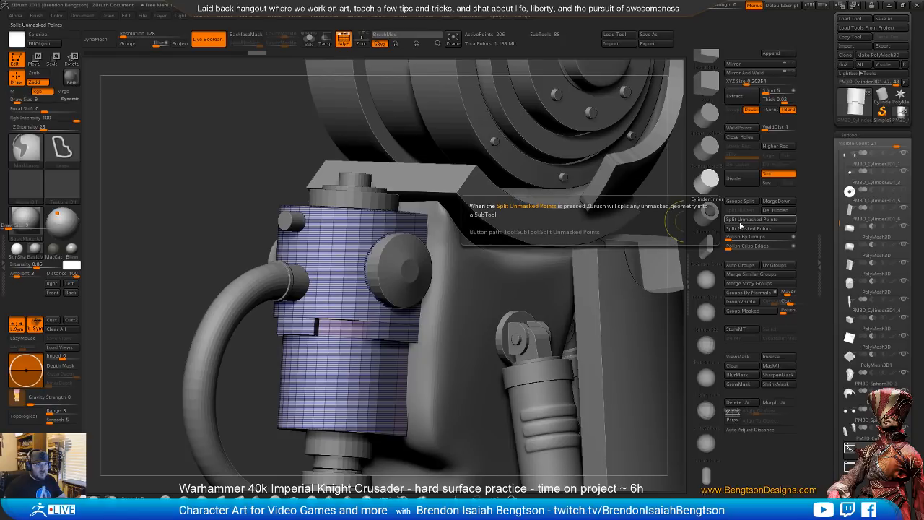
drag(832, 355, 831, 178)
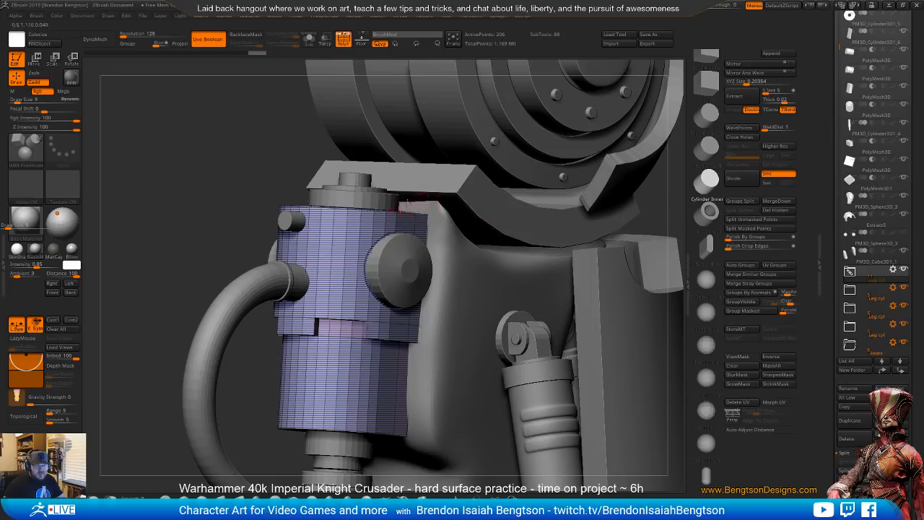
alt+click(292, 221)
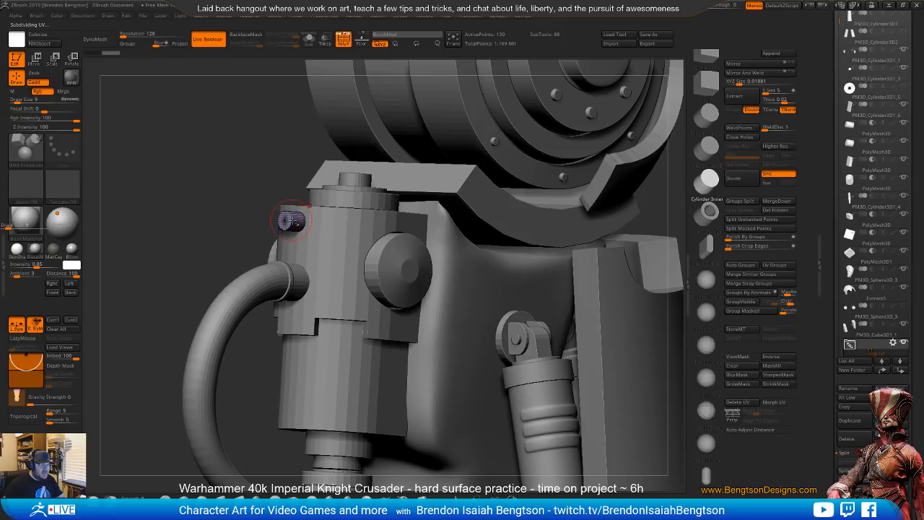
shift+right_drag(407, 314, 354, 310)
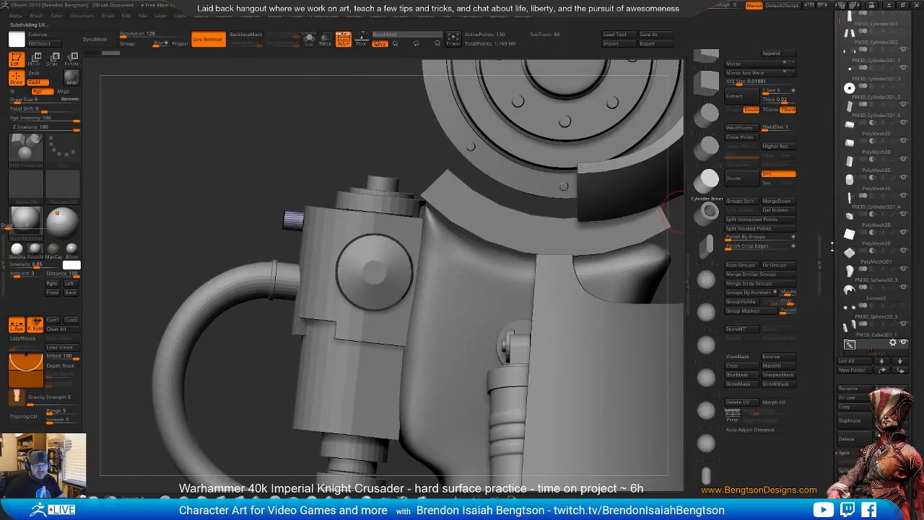
- Collapse the Leg const folder and expand the Leg cyl folder in the subtool list to locate the peg
click(837, 204)
drag(837, 204, 843, 243)
click(850, 126)
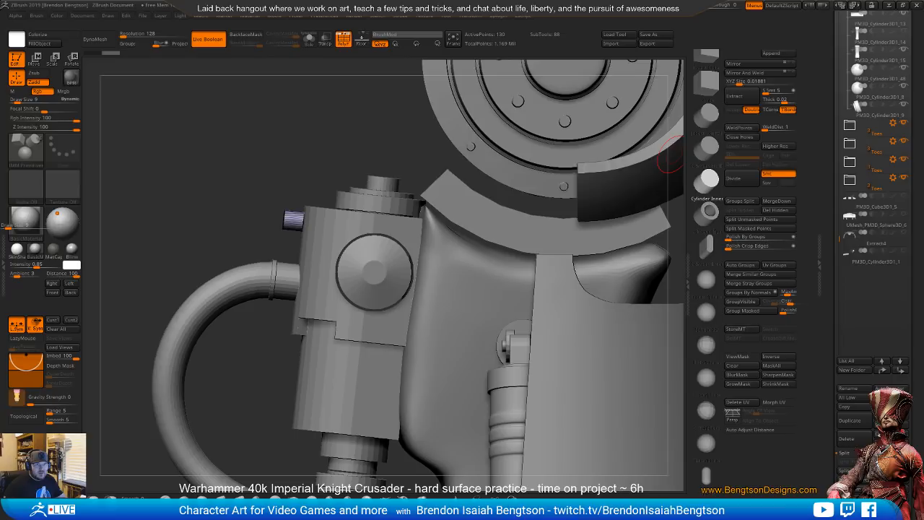
scroll(836, 219, up, 3)
drag(836, 219, 843, 106)
mouse_move(850, 126)
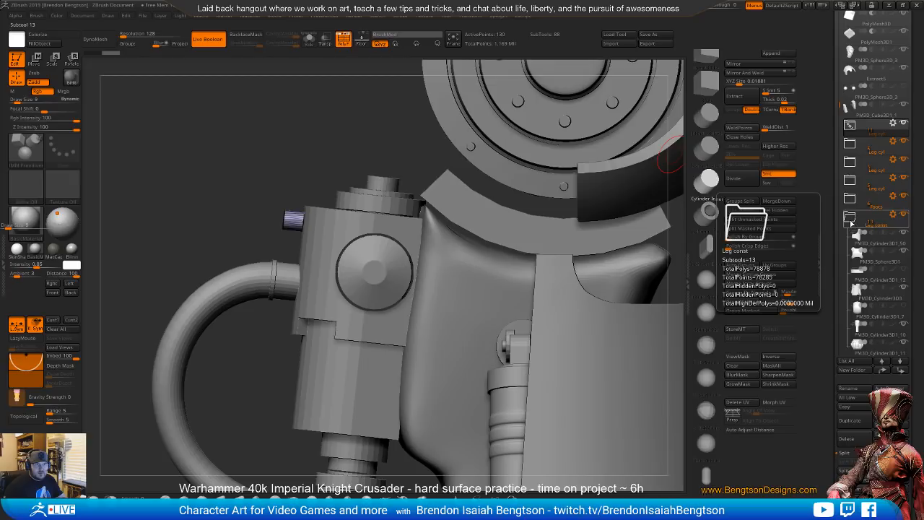
click(850, 222)
click(849, 143)
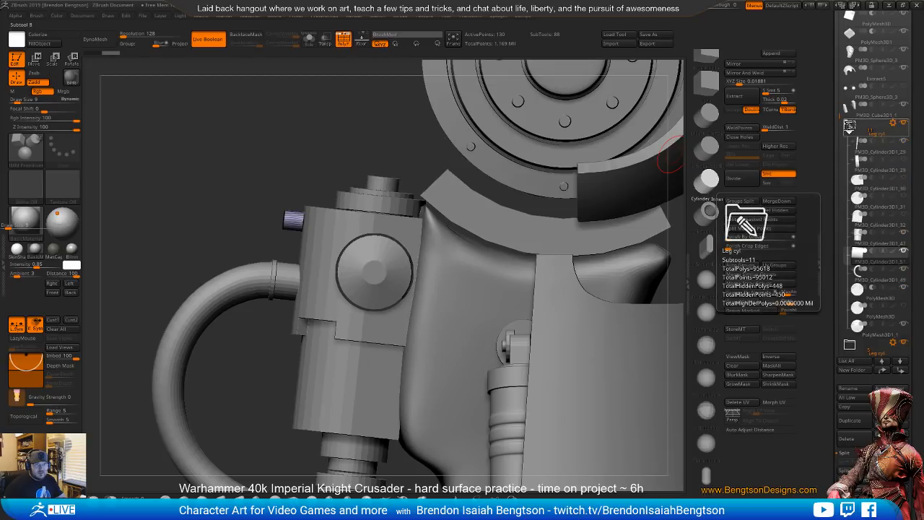
drag(840, 114, 839, 135)
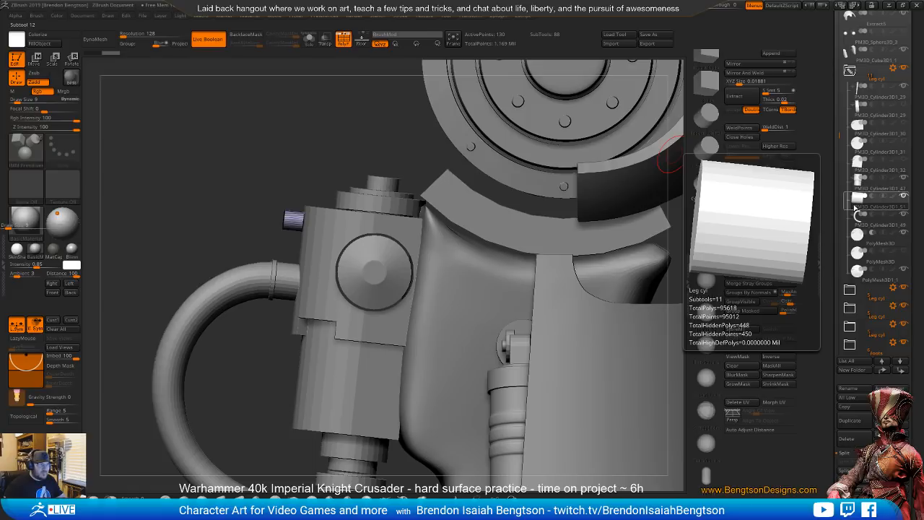
- Duplicate the peg, reset the gizmo orientation and move the copy straight down to just below the upper hose connection
alt+click(314, 242)
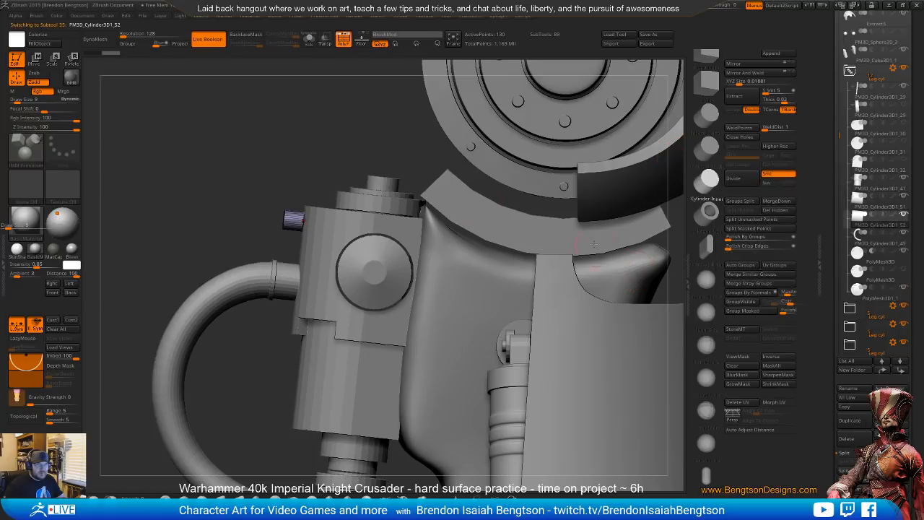
key(w)
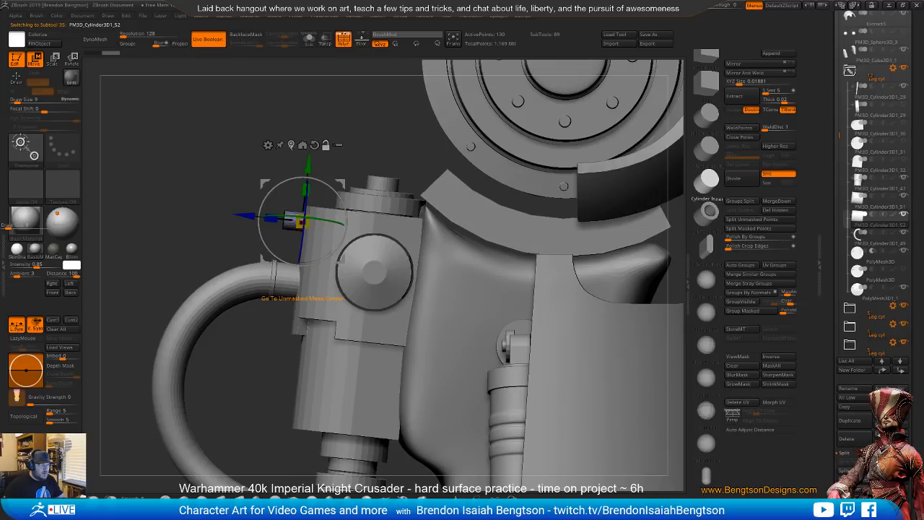
alt+click(314, 146)
ctrl+drag(343, 184, 342, 284)
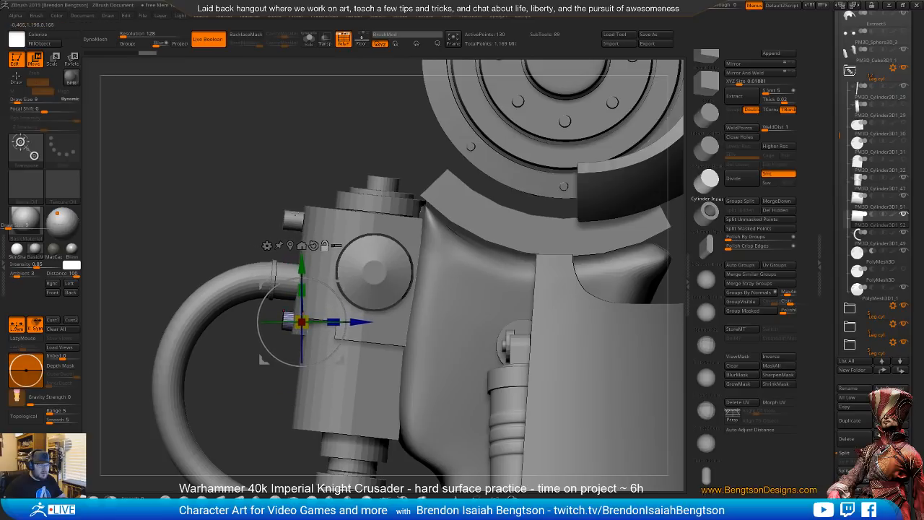
- Select the upper peg, reset its gizmo orientation and push it about 0.0071 into the piston body
click(289, 217)
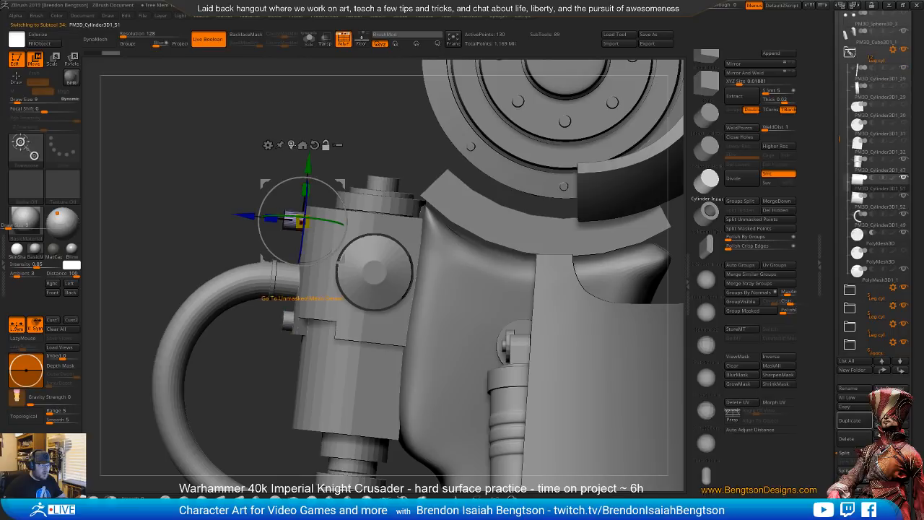
click(314, 145)
drag(361, 219, 370, 222)
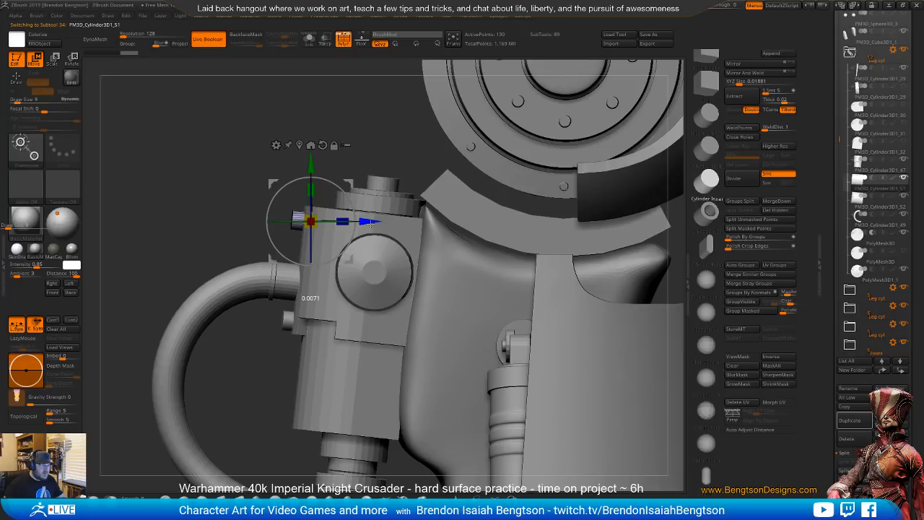
- Merge the upper peg's subtool down with the lower peg's so both pegs form a single subtool
drag(161, 189, 184, 192)
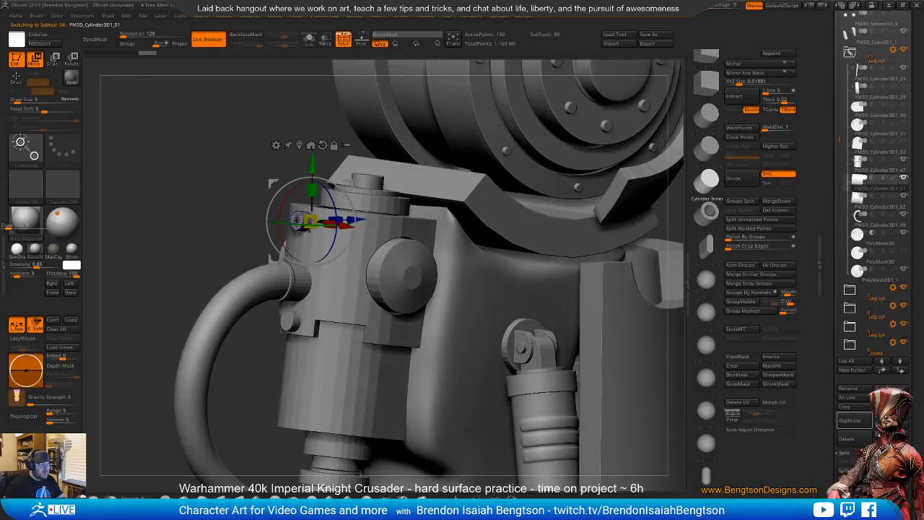
drag(155, 227, 179, 238)
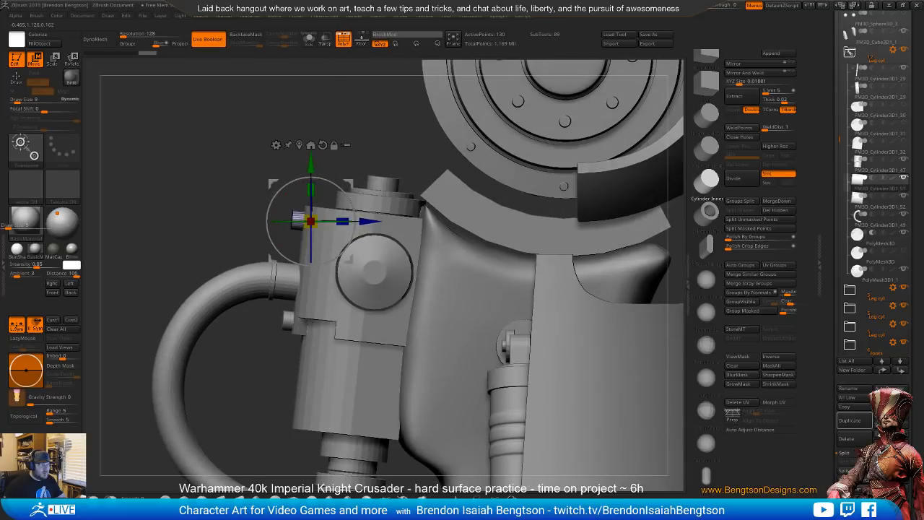
drag(254, 332, 304, 324)
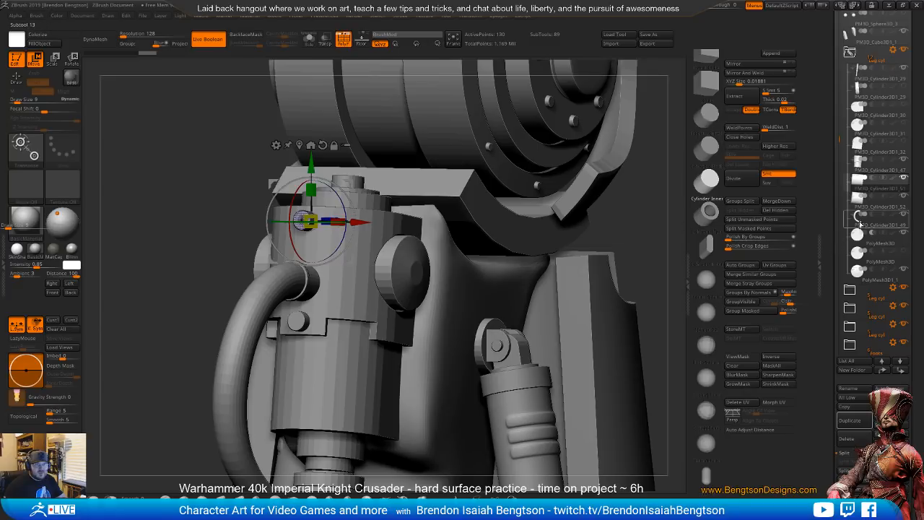
mouse_move(853, 197)
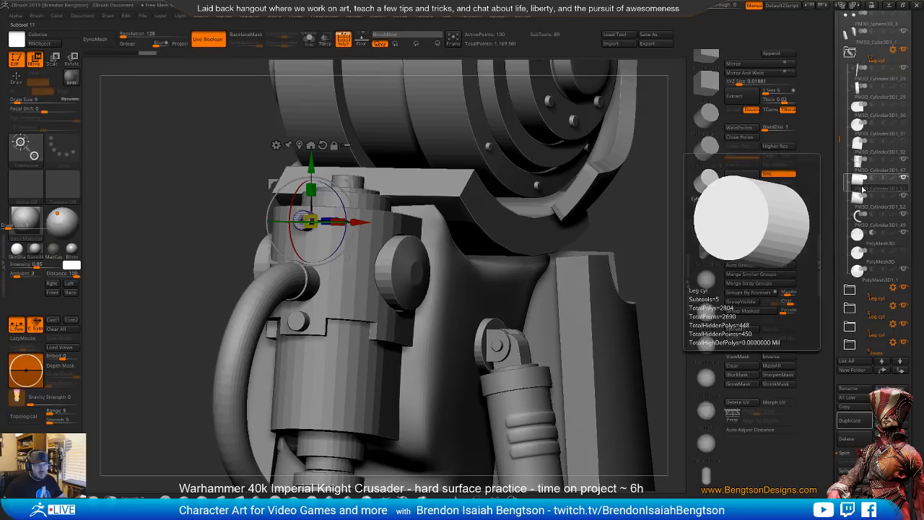
click(773, 214)
click(773, 220)
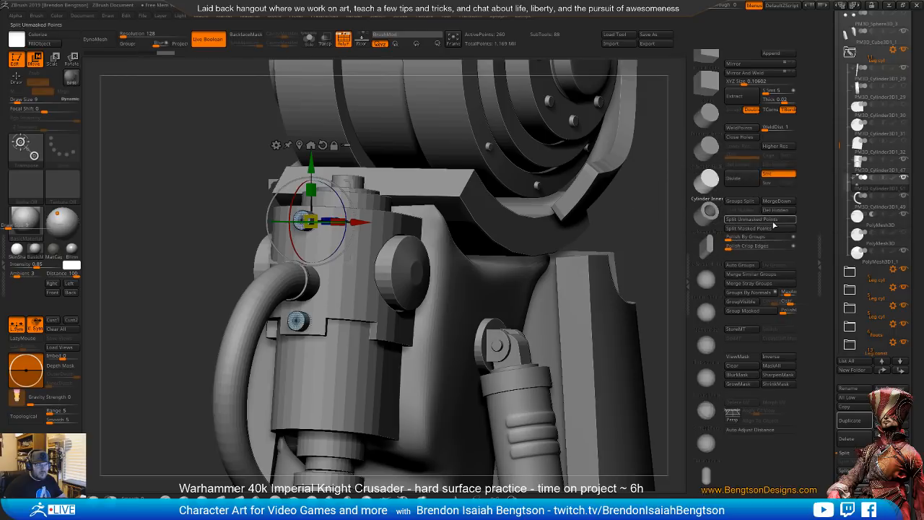
- Turn the merged pegs slightly about the vertical axis and shift them a little sideways to line up with the piston's front face
ctrl+right_drag(310, 314, 366, 325)
shift+right_drag(342, 230, 392, 173)
mouse_move(392, 165)
mouse_down()
mouse_move(420, 163)
mouse_move(394, 163)
mouse_up()
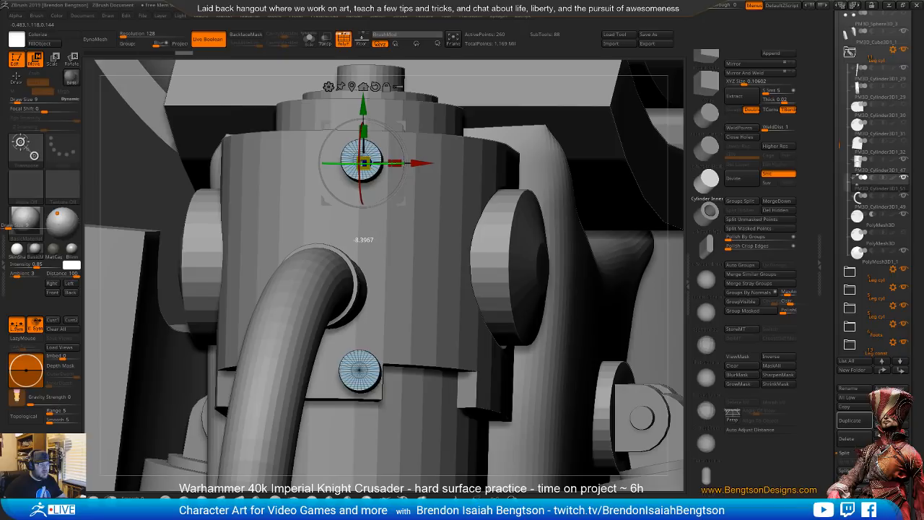
drag(393, 163, 390, 163)
mouse_move(499, 283)
right_down()
mouse_move(395, 290)
mouse_move(493, 282)
right_up()
drag(427, 161, 417, 161)
right_drag(525, 299, 390, 261)
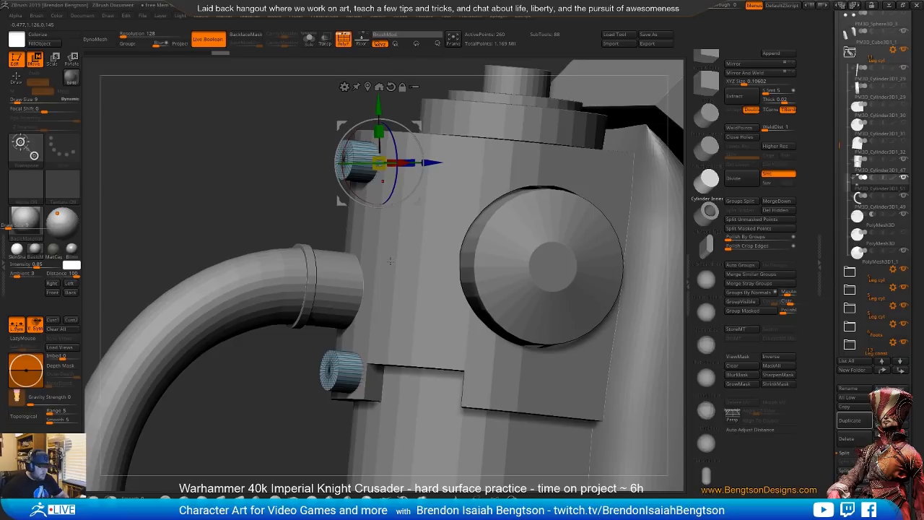
- Isolate the two small cylinders on the piston housing and assign their polygroups by normals
key(q)
key(alt+s)
right_drag(364, 234, 372, 246)
right_drag(441, 265, 411, 264)
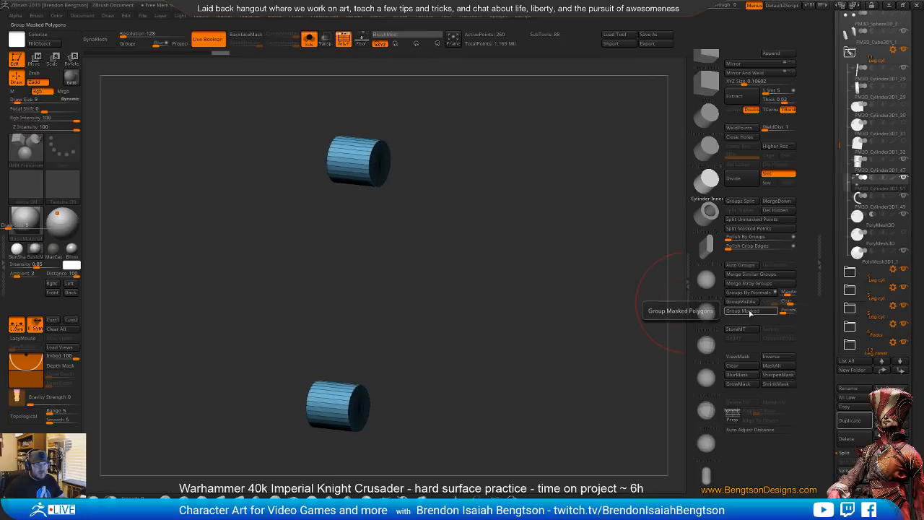
click(743, 294)
right_drag(406, 255, 470, 291)
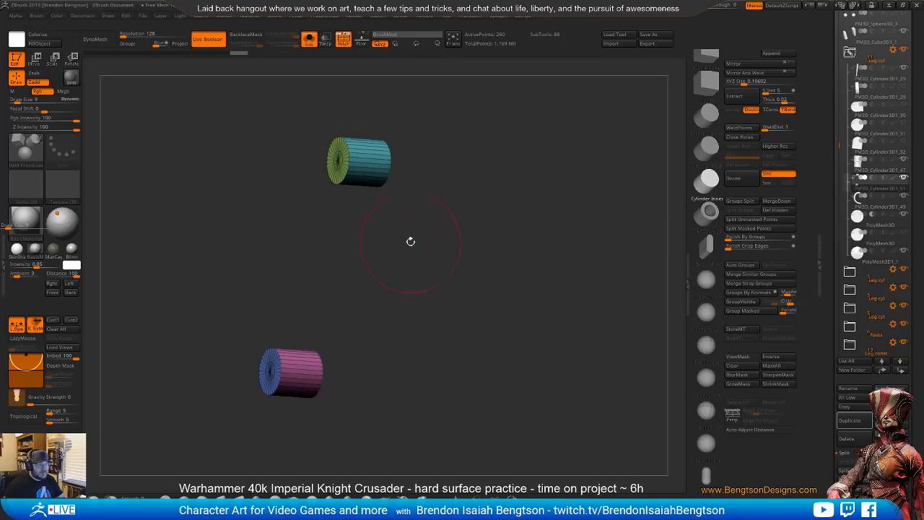
- Hide the end caps of both small cylinders and delete the hidden geometry, leaving two open tubes
ctrl+shift+click(375, 156)
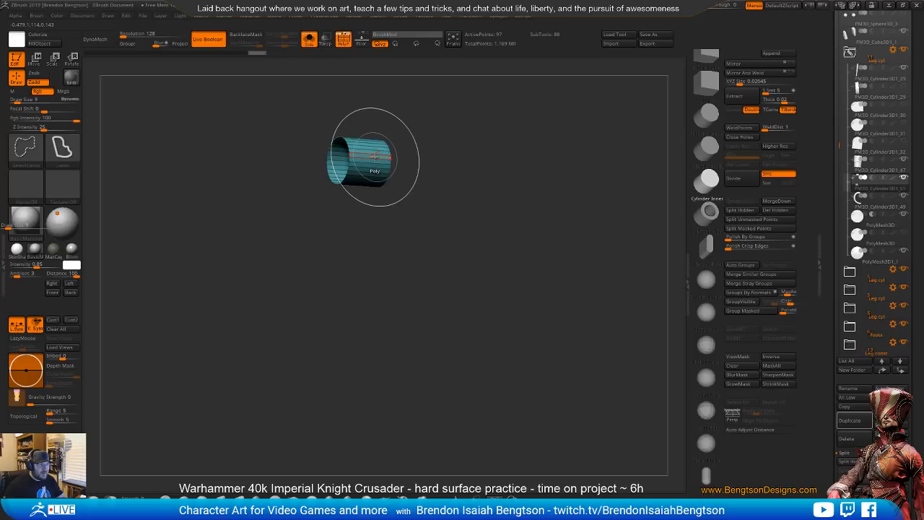
ctrl+shift+click(375, 156)
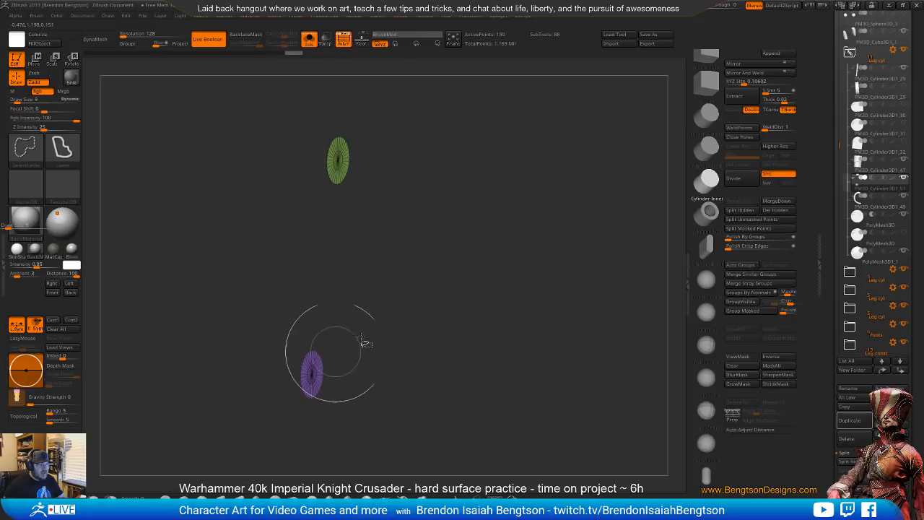
ctrl+shift+click(403, 294)
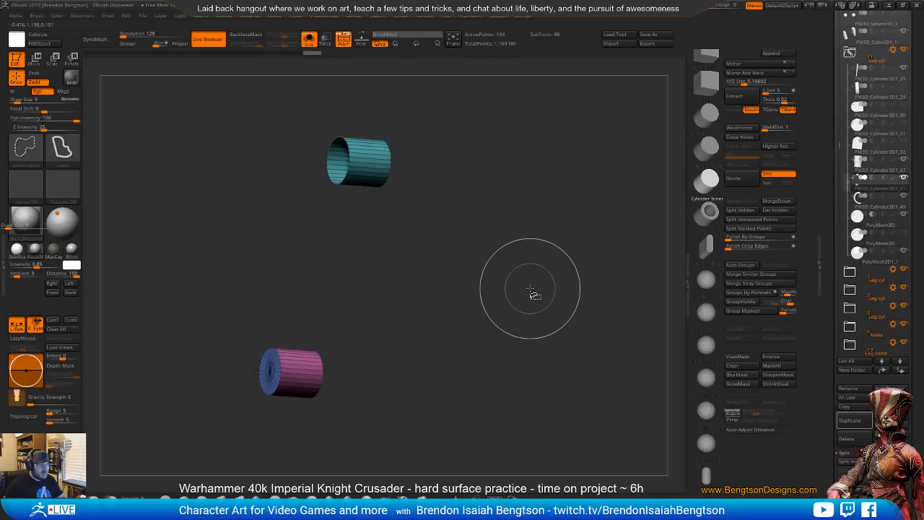
ctrl+shift+click(269, 373)
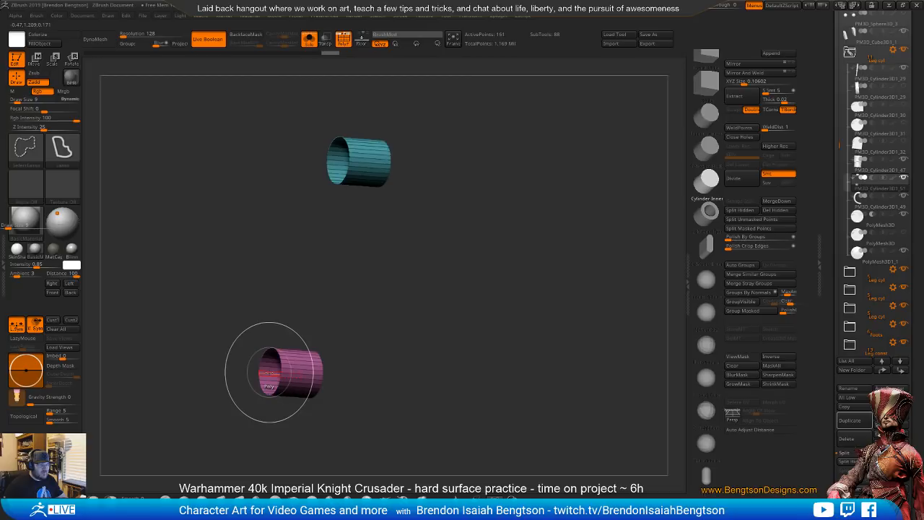
drag(409, 297, 347, 283)
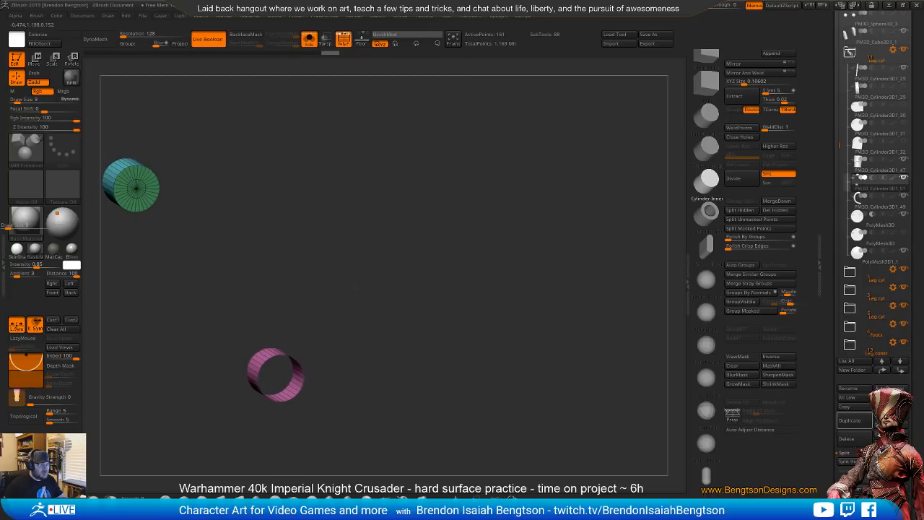
ctrl+shift+click(138, 189)
drag(363, 248, 393, 238)
alt+drag(339, 256, 459, 234)
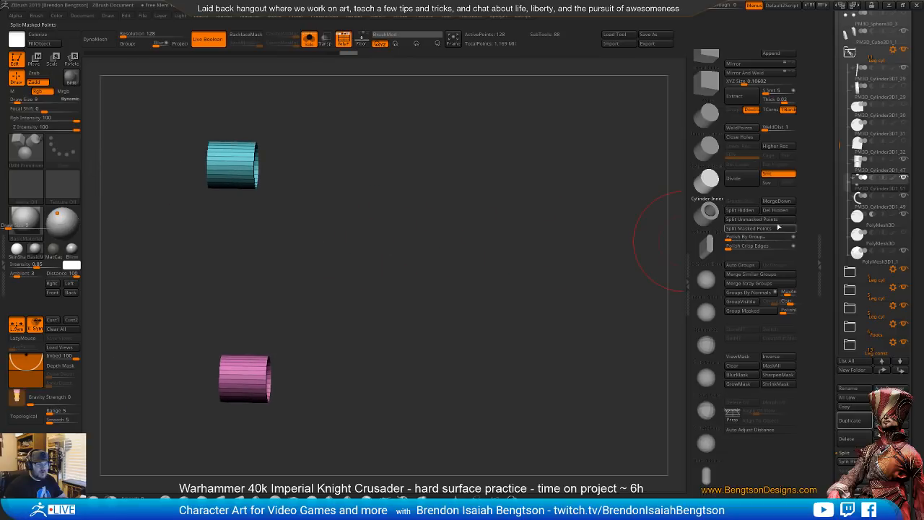
click(787, 212)
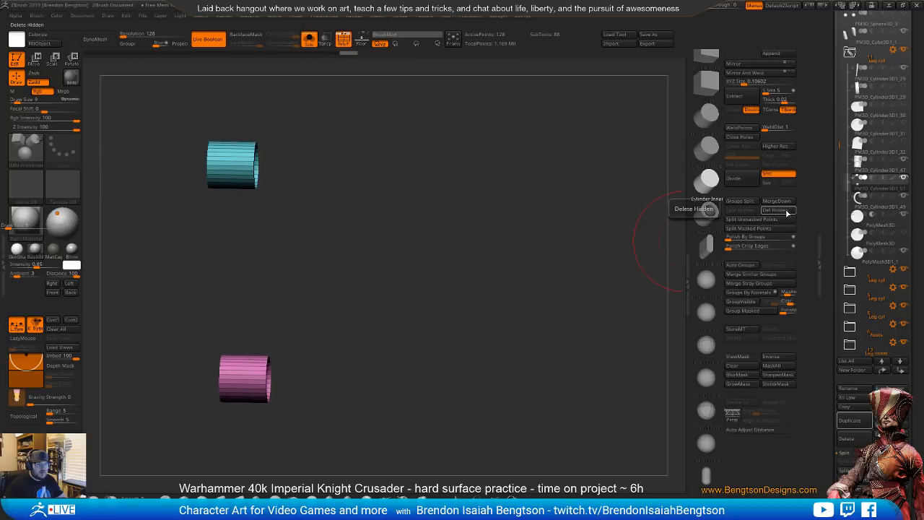
- Merge the two open tubes into one shared polygroup and bring back the surrounding leg parts
click(751, 274)
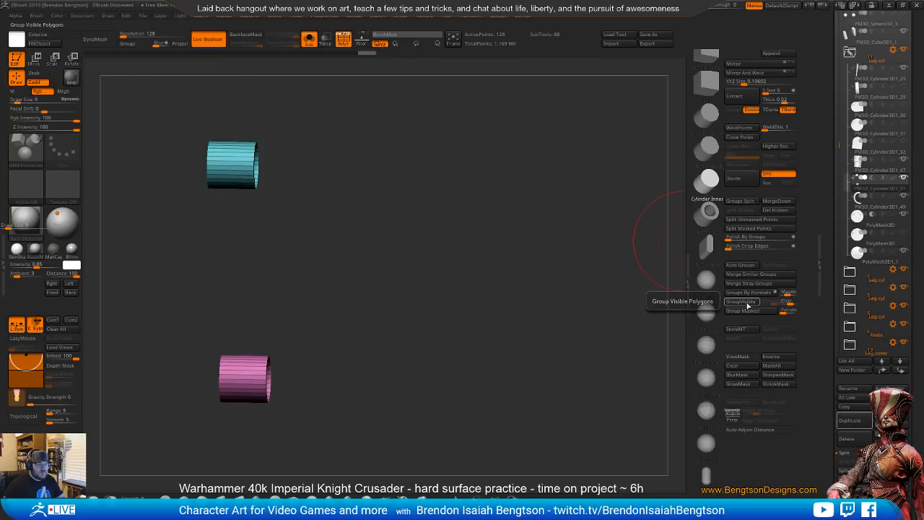
alt+drag(316, 253, 272, 230)
key(shift+s)
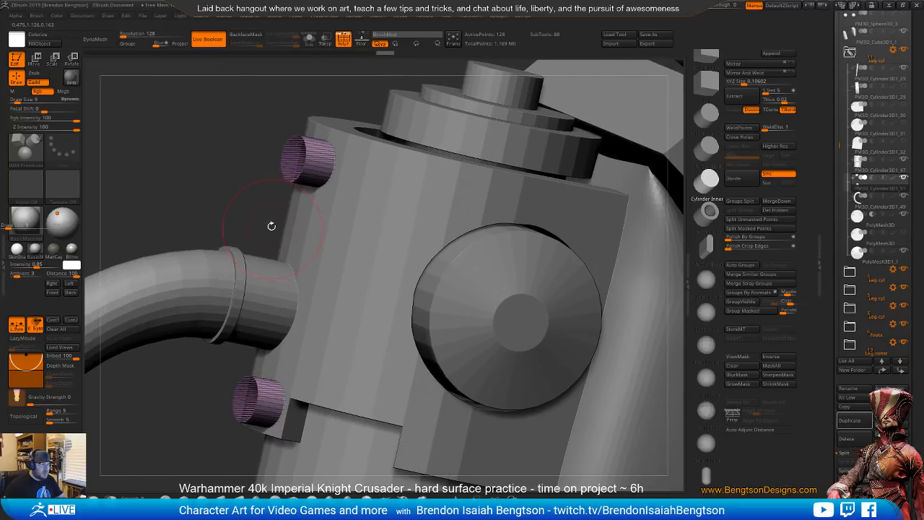
drag(215, 194, 213, 187)
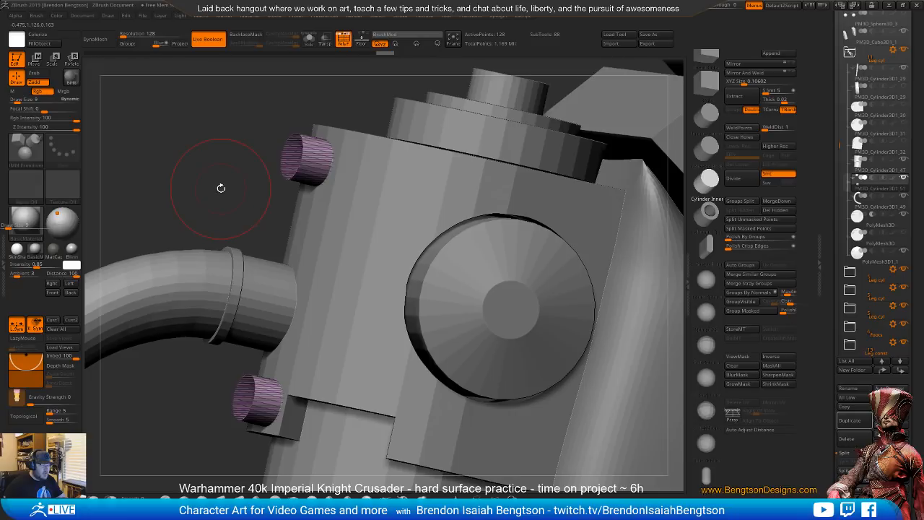
- Bridge the two open tubes with the ZModeler Bridge edge action, target Two Holes, using a Spline curve to form a C-shaped hose
key(b)
key(z)
key(m)
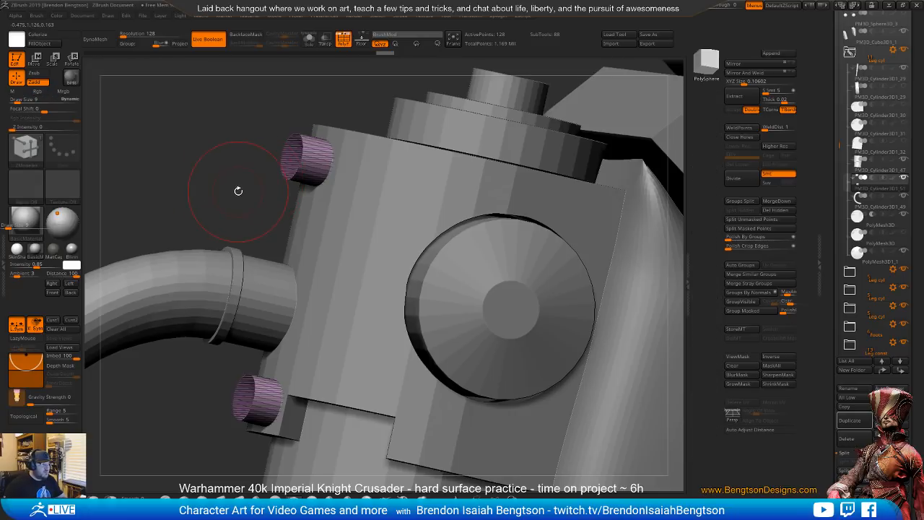
key(space)
mouse_move(243, 210)
alt+mouse_down()
mouse_move(253, 205)
mouse_move(247, 213)
alt+mouse_up()
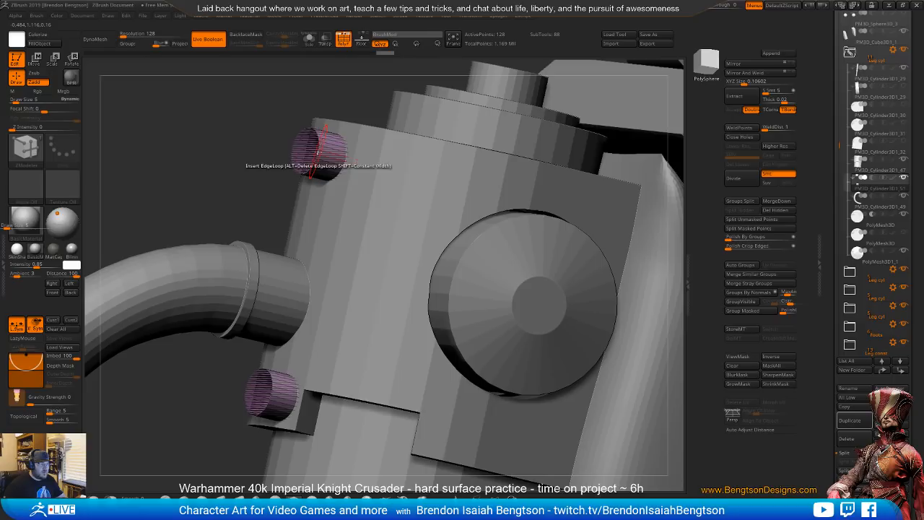
key(space)
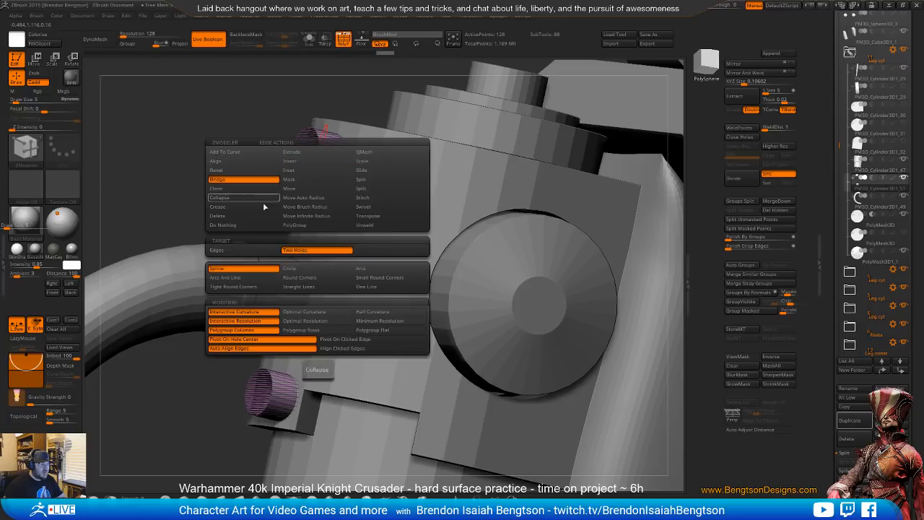
click(282, 250)
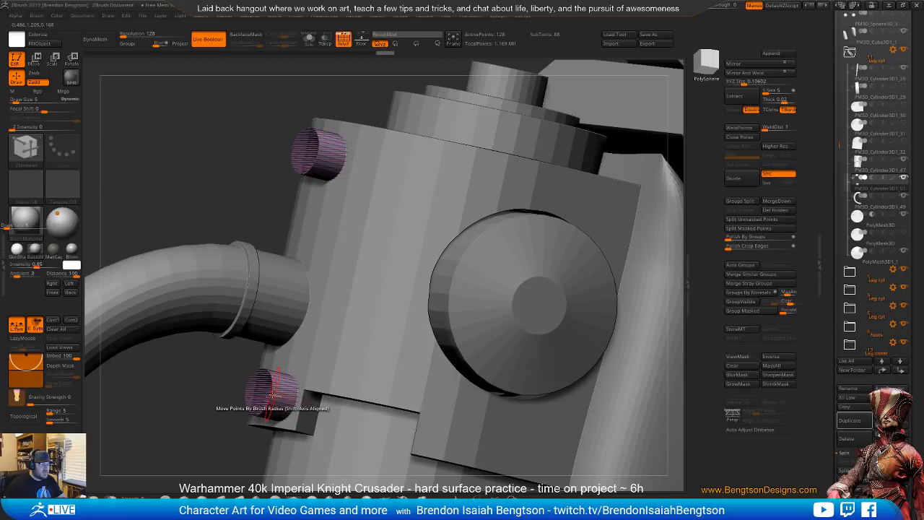
click(273, 393)
drag(271, 392, 244, 338)
drag(295, 318, 381, 321)
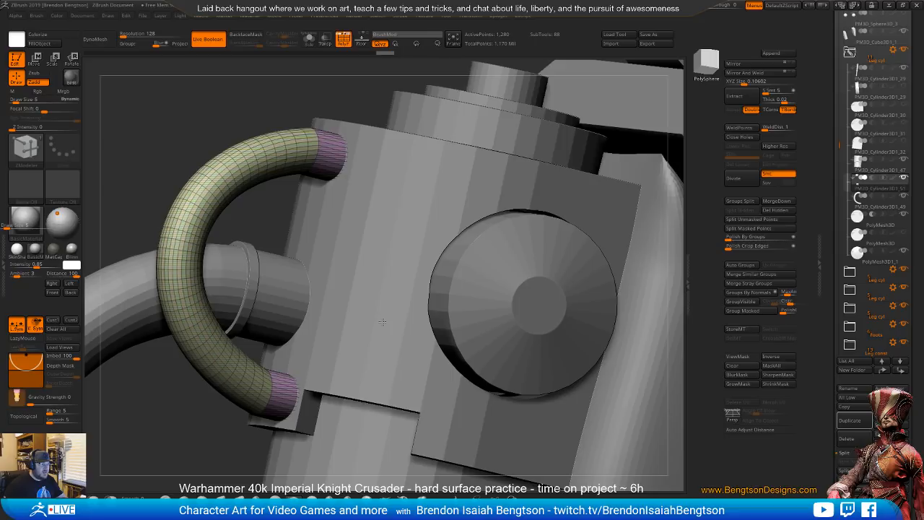
- Compare the new hose with the reference images of the knight's legs and examine it on the whole lower leg
ctrl+right_drag(248, 332, 478, 456)
right_drag(278, 360, 291, 361)
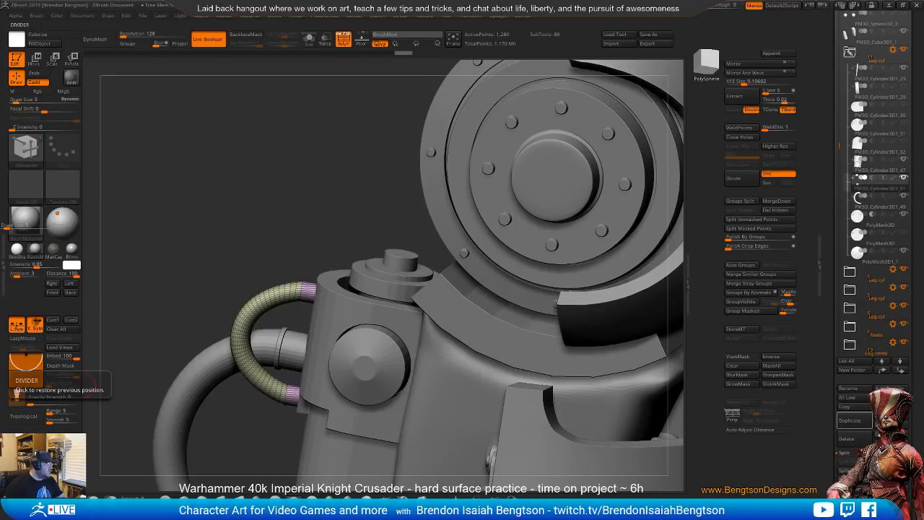
drag(722, 8, 735, 10)
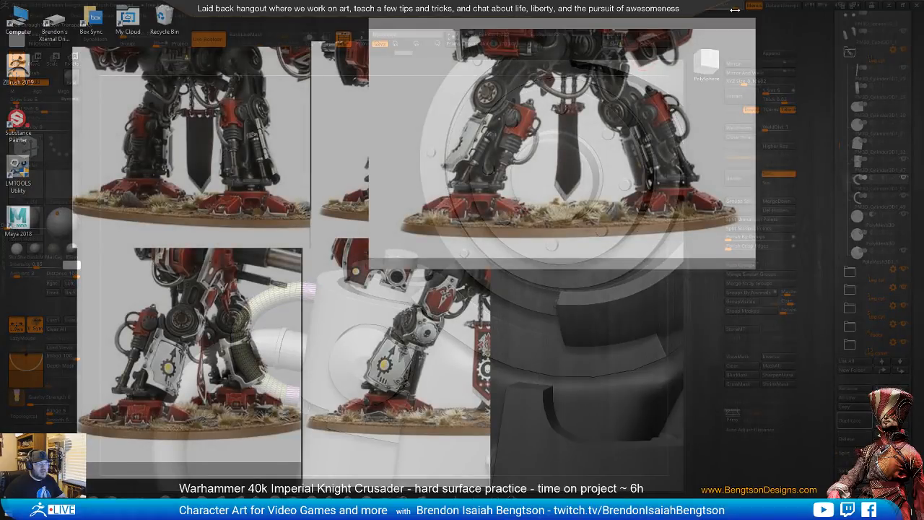
drag(735, 10, 681, 16)
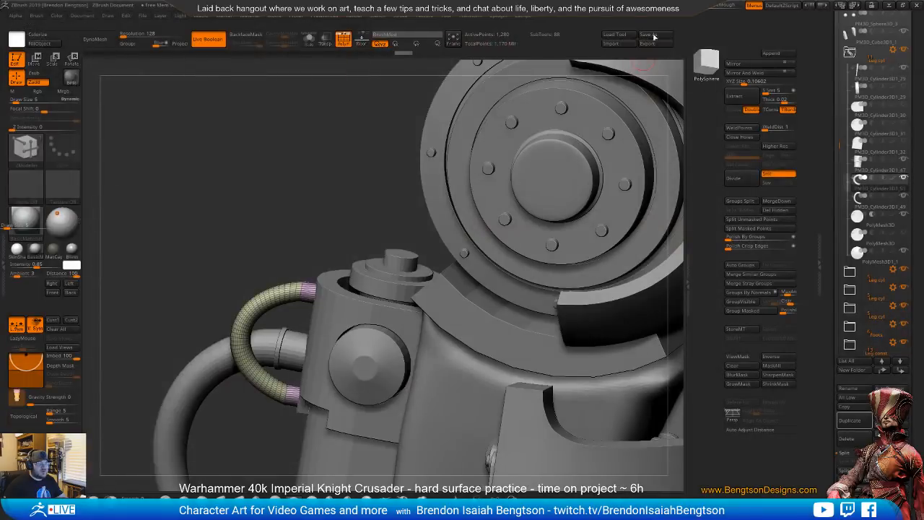
right_drag(292, 233, 508, 249)
shift+right_drag(482, 326, 479, 254)
key(shift+f)
right_drag(475, 287, 572, 449)
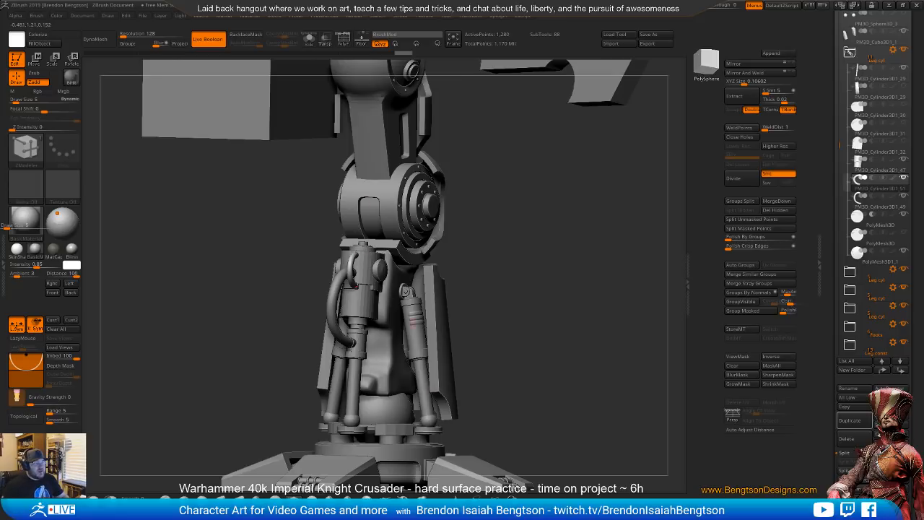
mouse_move(537, 339)
mouse_down()
mouse_move(504, 342)
mouse_move(547, 347)
mouse_move(541, 301)
mouse_move(533, 300)
mouse_move(545, 328)
mouse_move(509, 303)
mouse_move(531, 378)
mouse_move(550, 343)
mouse_move(544, 315)
mouse_move(533, 329)
mouse_up()
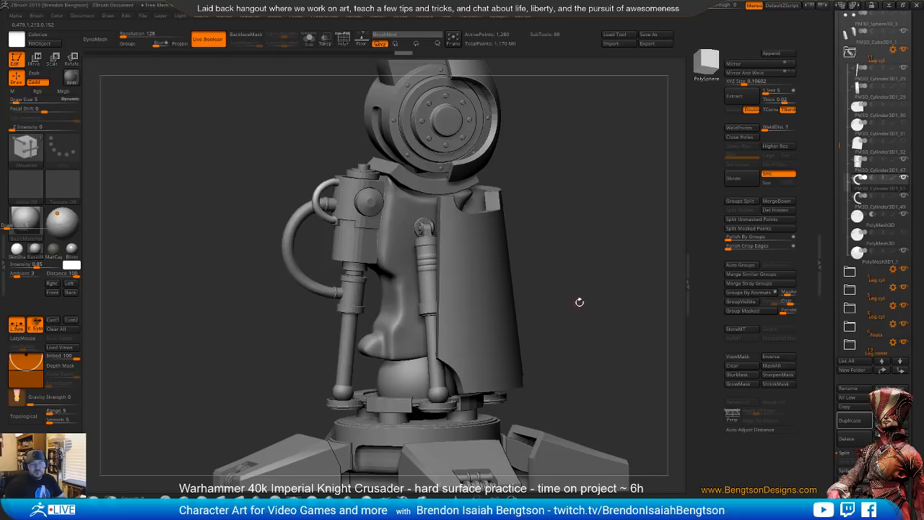
- Isolate the new hose with its wireframe shown and set the ZModeler edge action to Insert
alt+drag(593, 231, 654, 72)
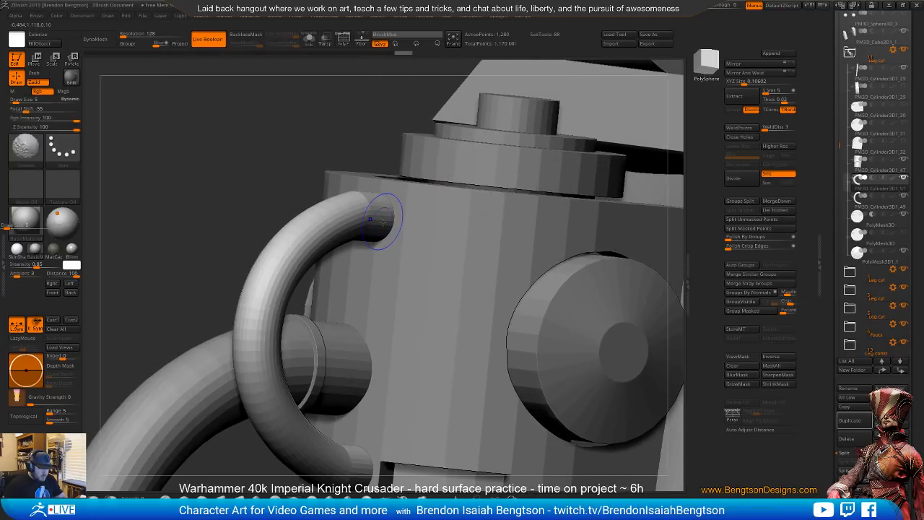
key(shift+f)
key(shift+s)
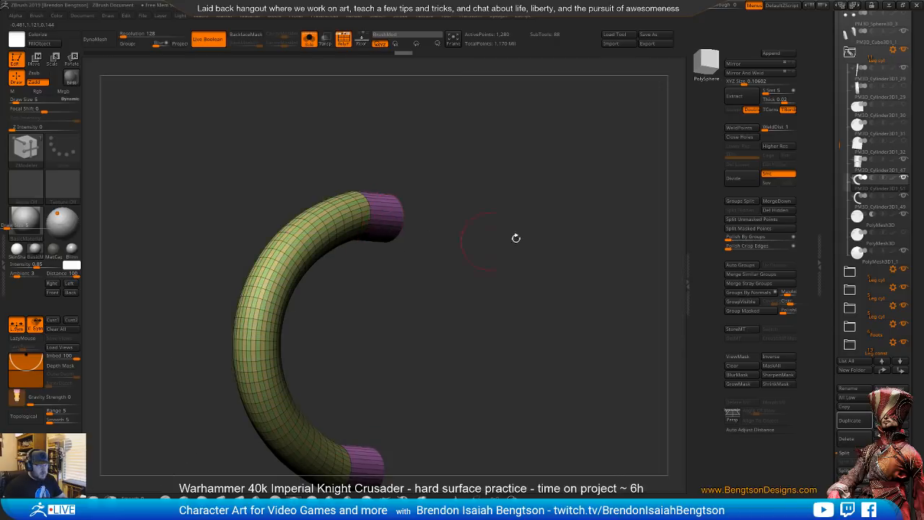
drag(466, 239, 490, 223)
key(space)
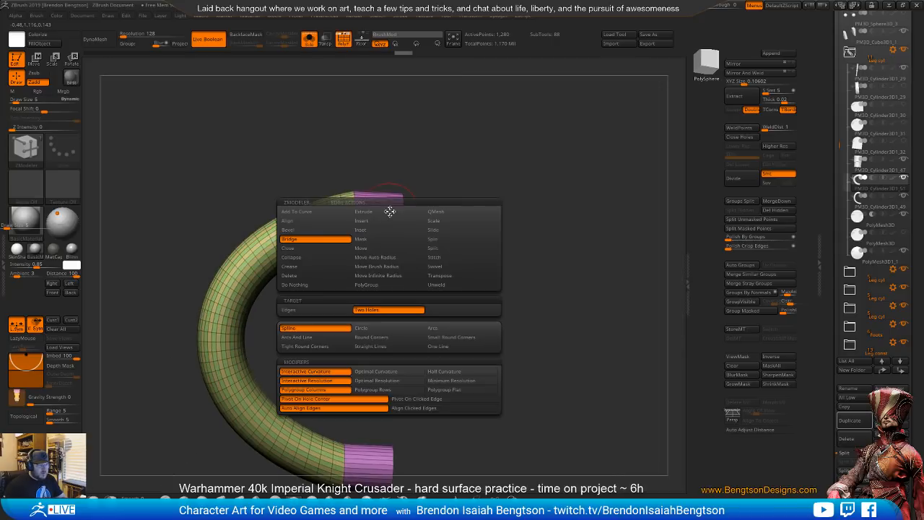
click(364, 221)
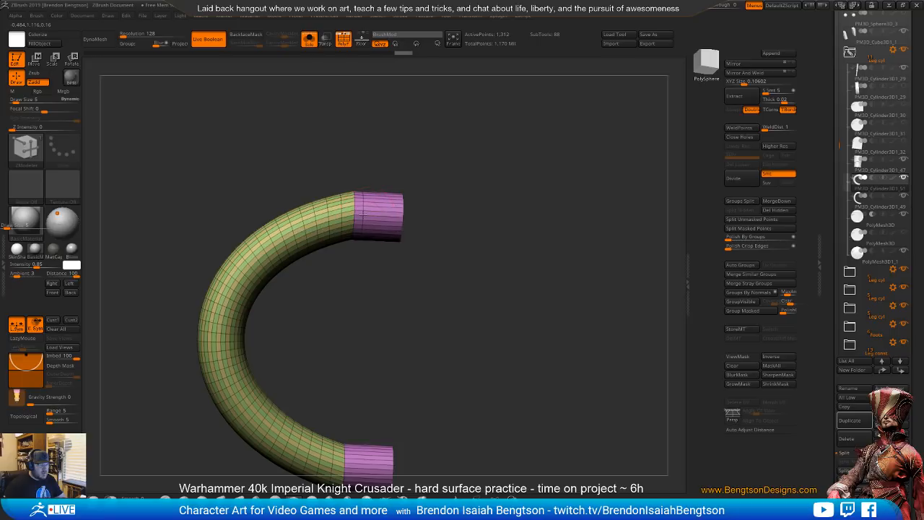
- Try inserting an edge loop near the joint at each end of the hose, and undo the inserted loops
click(356, 455)
alt+drag(468, 394, 467, 336)
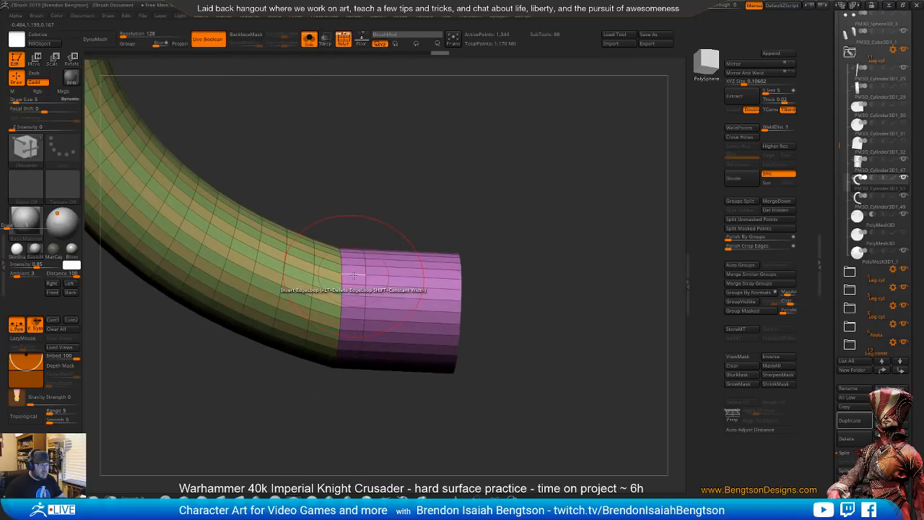
drag(354, 277, 354, 292)
alt+drag(449, 347, 430, 368)
mouse_move(406, 326)
mouse_down()
mouse_move(413, 337)
mouse_move(407, 316)
mouse_up()
key(ctrl+z)
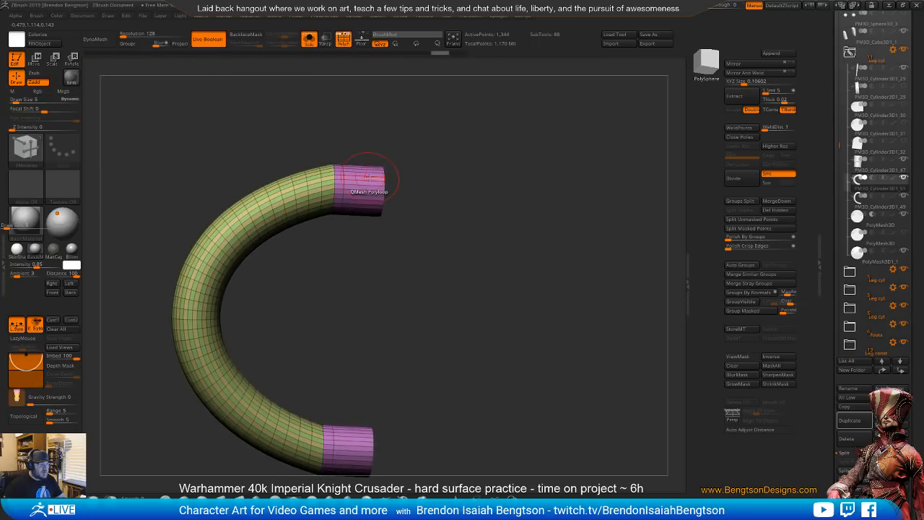
key(ctrl+z)
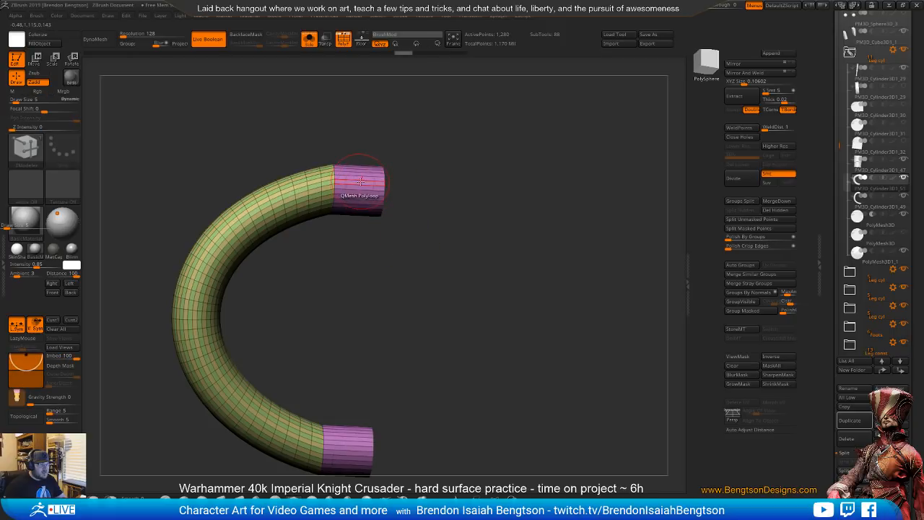
- QMesh the end polyloops outward at both ends of the hose to form thicker collars
ctrl+right_drag(361, 182, 411, 370)
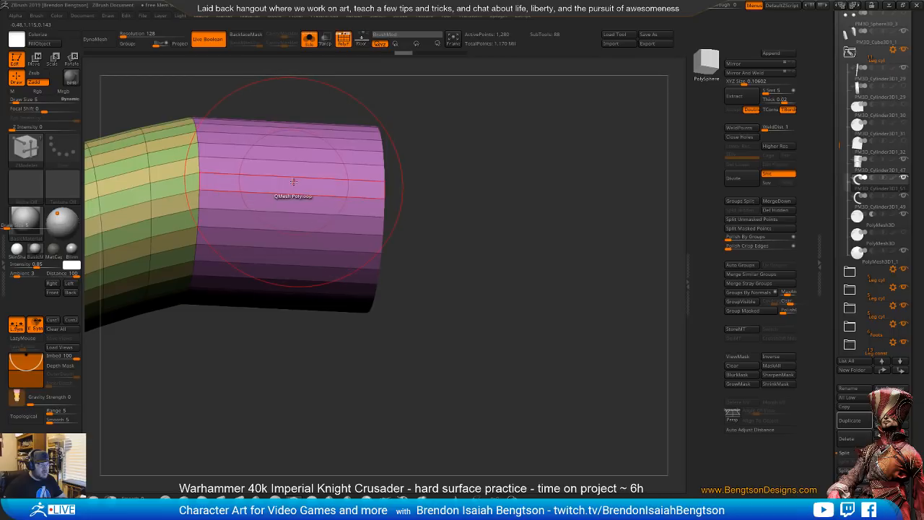
click(293, 181)
ctrl+right_drag(324, 210, 486, 153)
alt+right_drag(478, 266, 475, 180)
right_drag(395, 254, 414, 252)
alt+right_drag(428, 296, 435, 204)
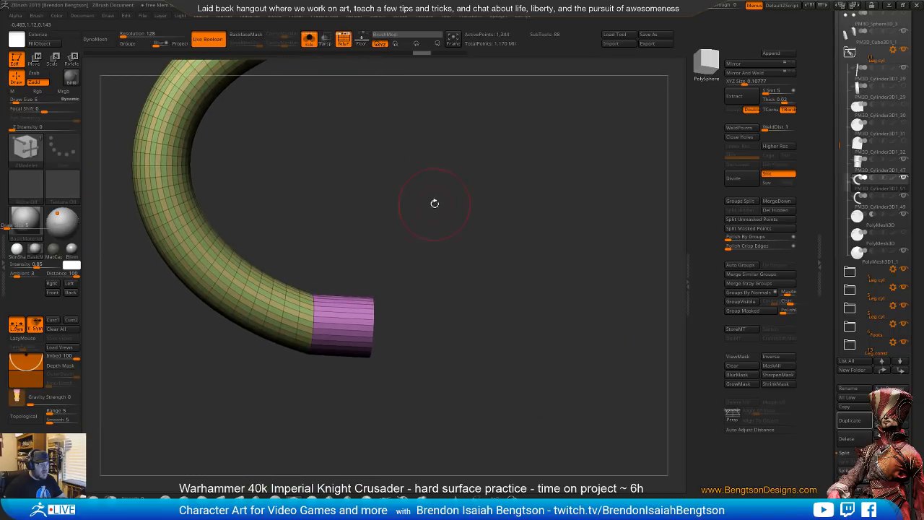
click(343, 309)
- Insert an edge loop near the inner edge of the lower collar and QMesh the narrow band outward into a raised rim
right_drag(452, 282, 453, 343)
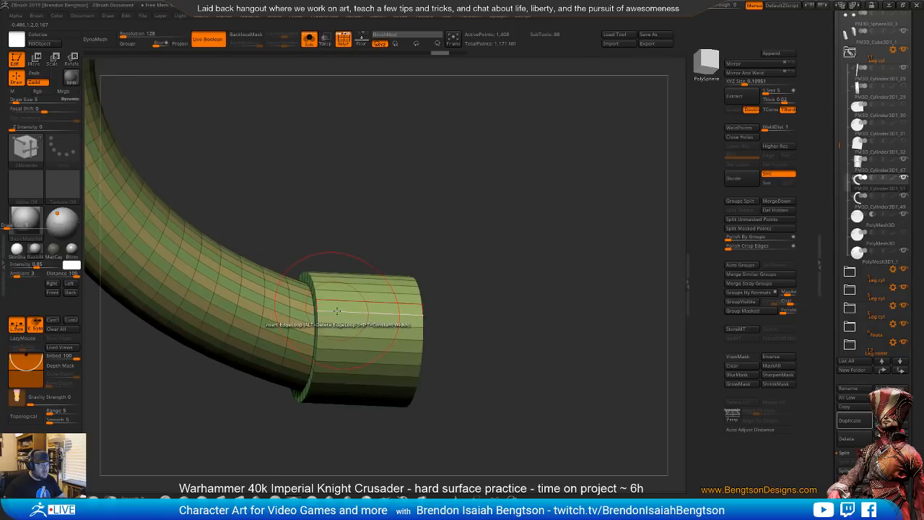
drag(336, 313, 331, 312)
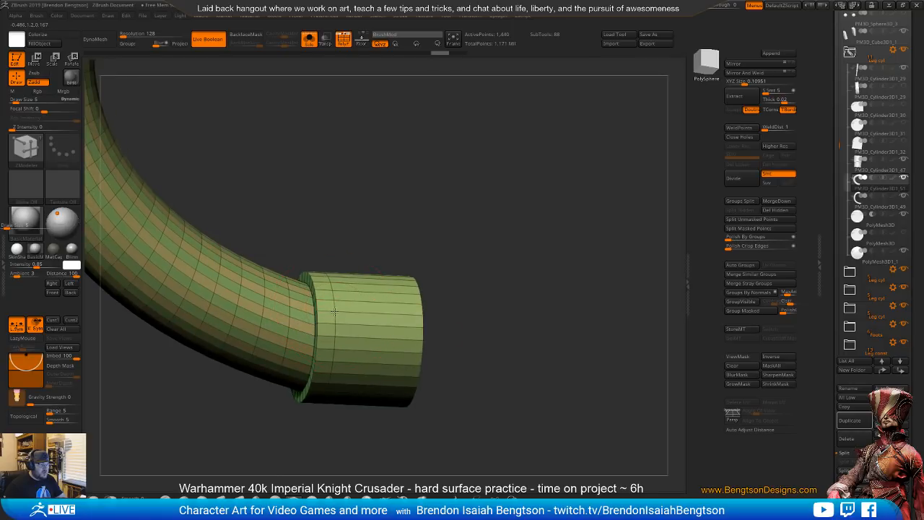
click(325, 317)
- Add a matching raised rim to the upper collar with an inserted edge loop and QMesh, and show all leg parts again
ctrl+right_drag(467, 276, 479, 202)
right_drag(415, 265, 397, 354)
ctrl+right_drag(417, 287, 412, 425)
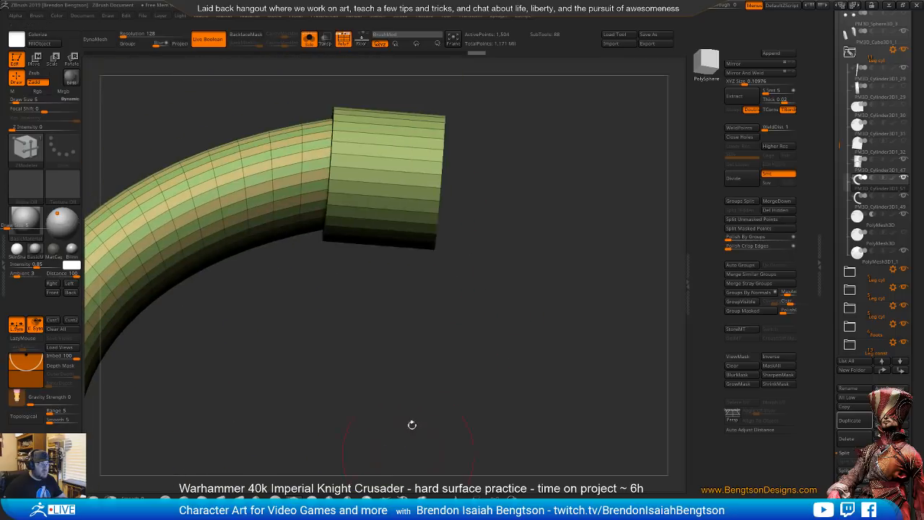
click(354, 167)
drag(340, 159, 343, 147)
alt+drag(351, 293, 433, 238)
key(alt+s)
drag(318, 339, 429, 274)
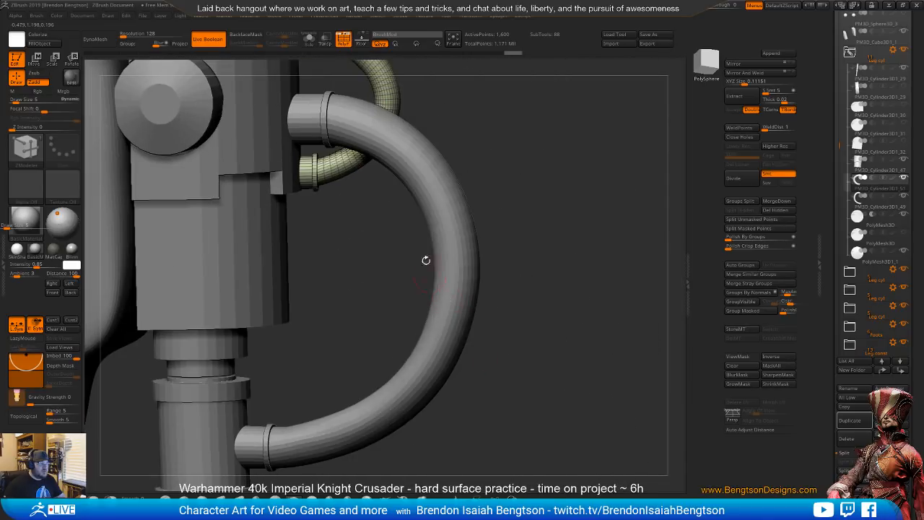
- Select the larger curved hose on the leg piston and isolate it from the other parts
alt+click(436, 211)
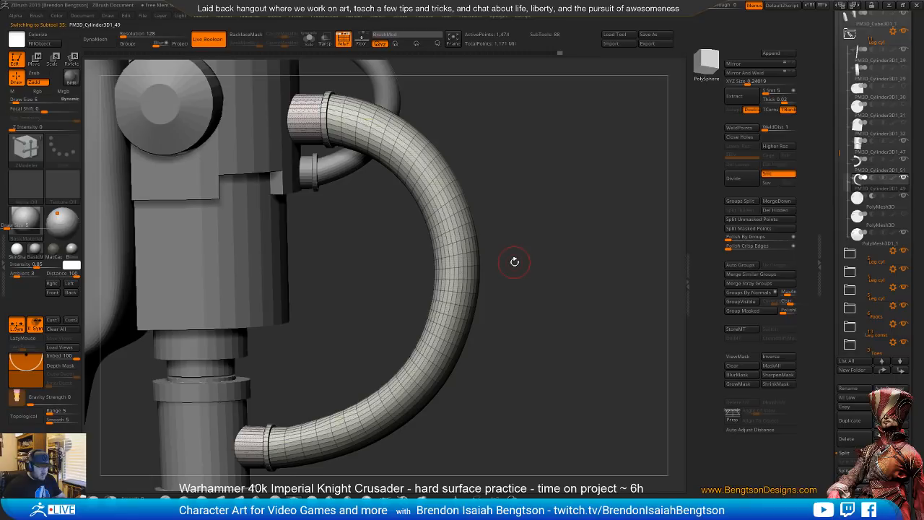
key(alt+s)
key(ctrl+z)
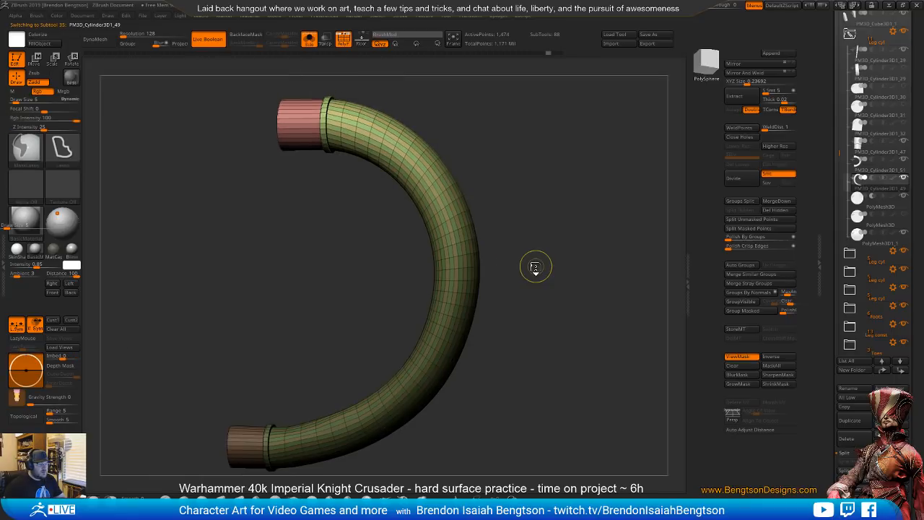
mouse_move(527, 217)
mouse_down()
mouse_move(558, 224)
mouse_move(541, 228)
mouse_up()
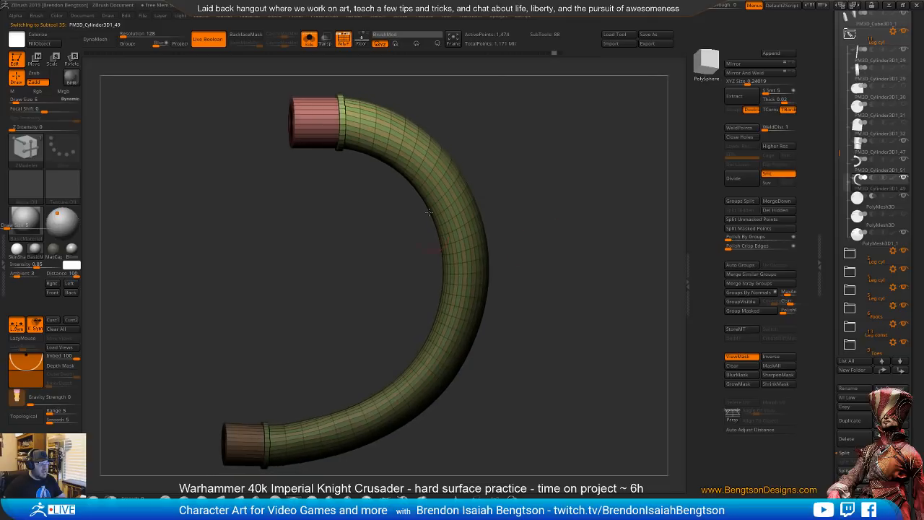
drag(540, 275, 433, 375)
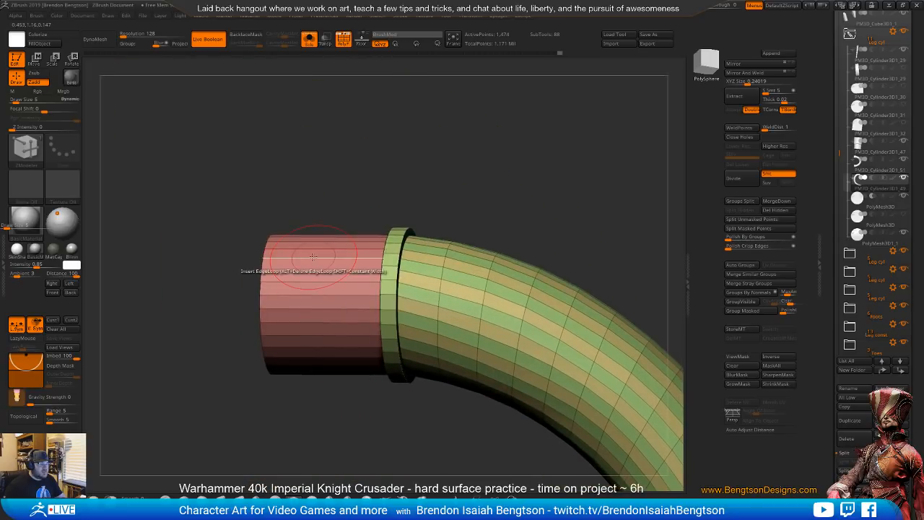
- QMesh the polyloop of the larger hose's upper end section outward until it is flush with the raised rim
drag(320, 224, 337, 262)
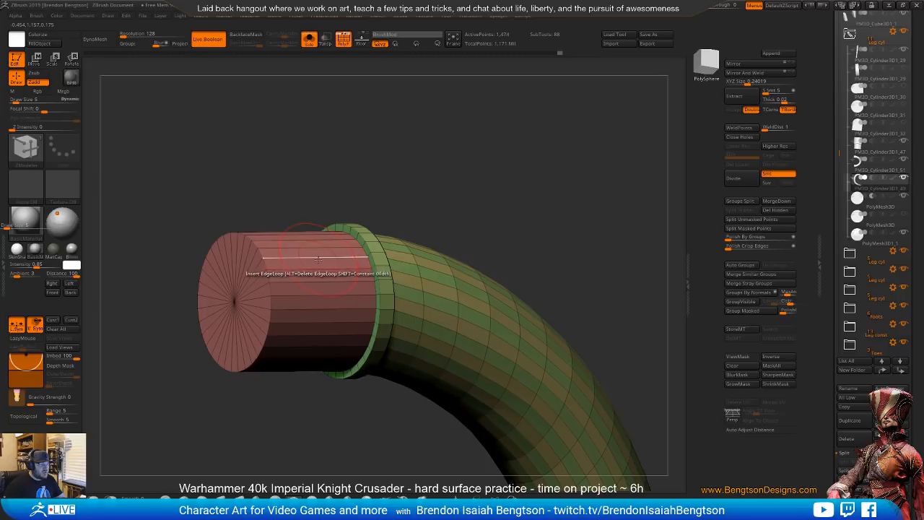
click(315, 260)
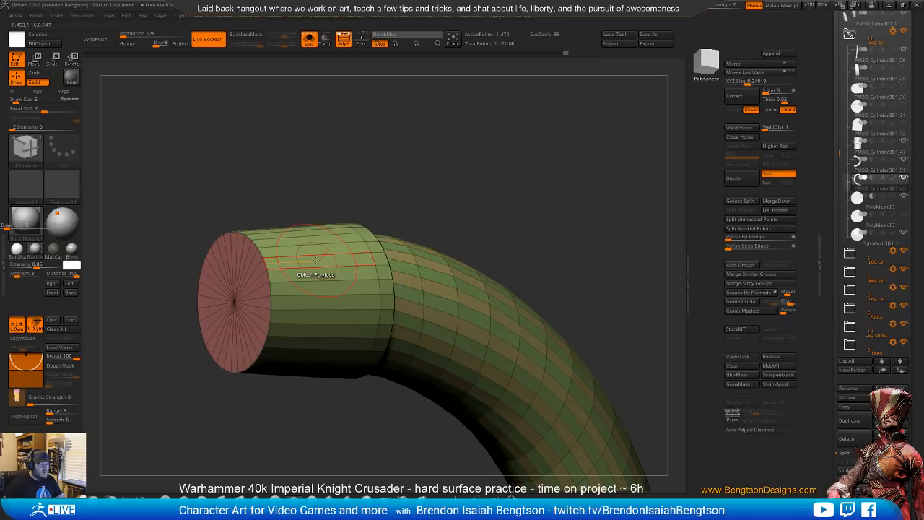
key(ctrl+z)
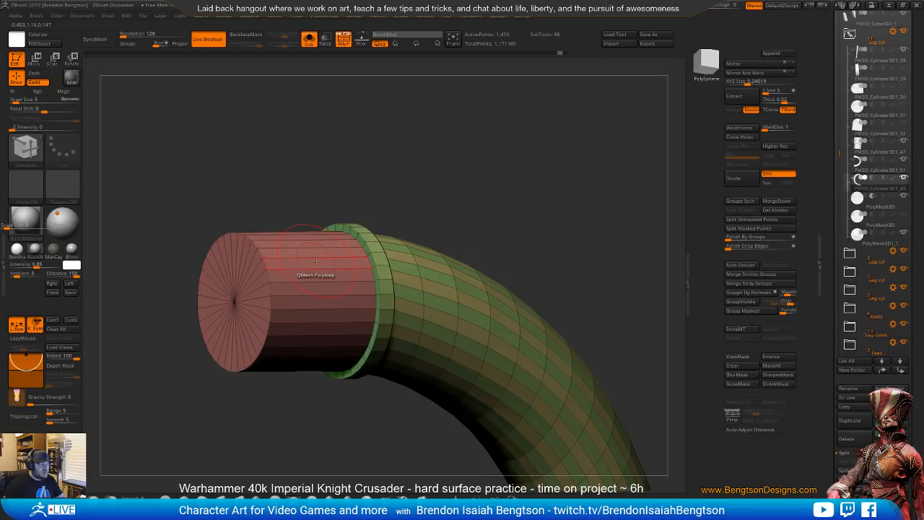
click(315, 260)
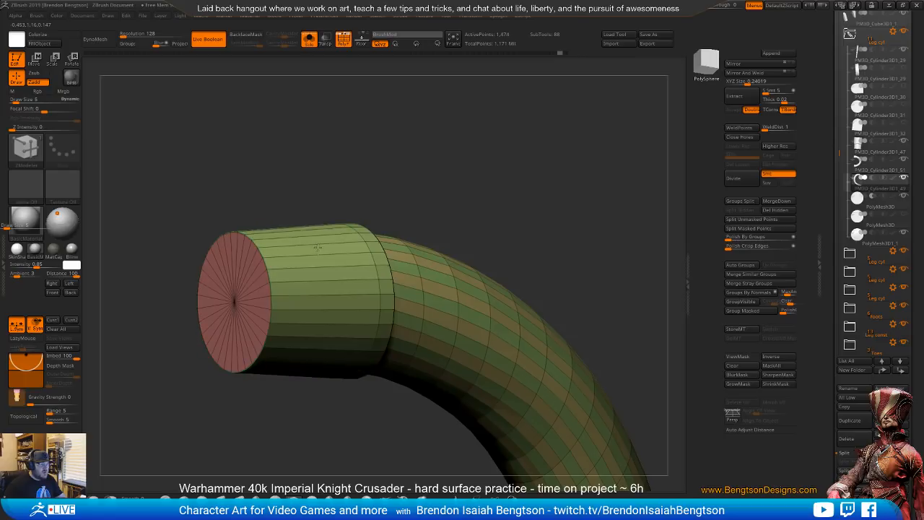
drag(320, 236, 371, 141)
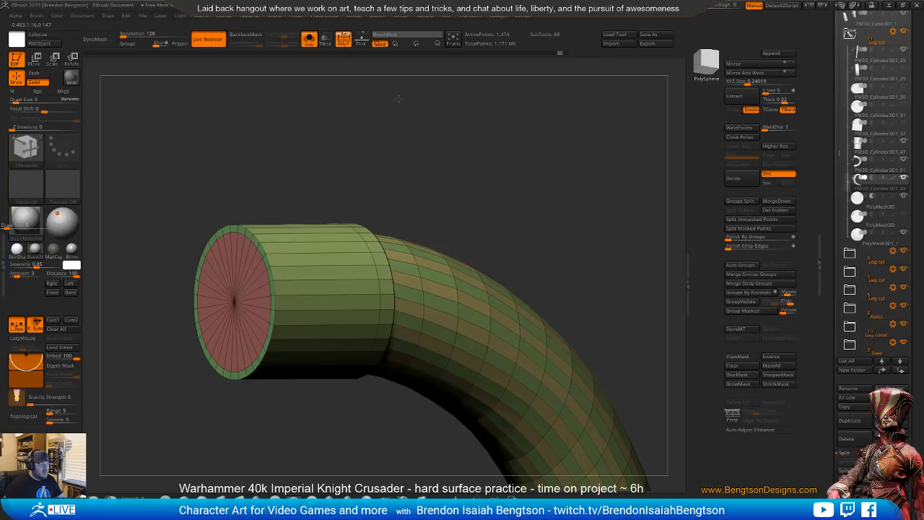
click(361, 259)
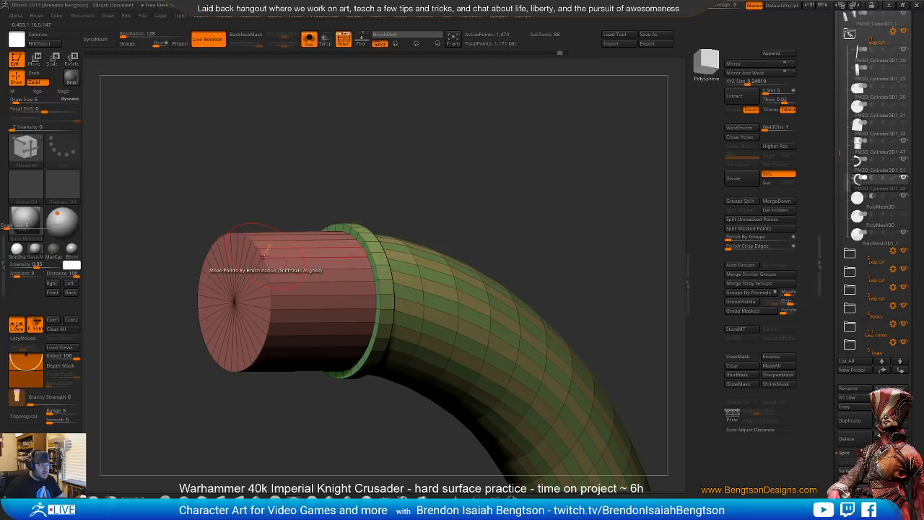
drag(312, 249, 313, 242)
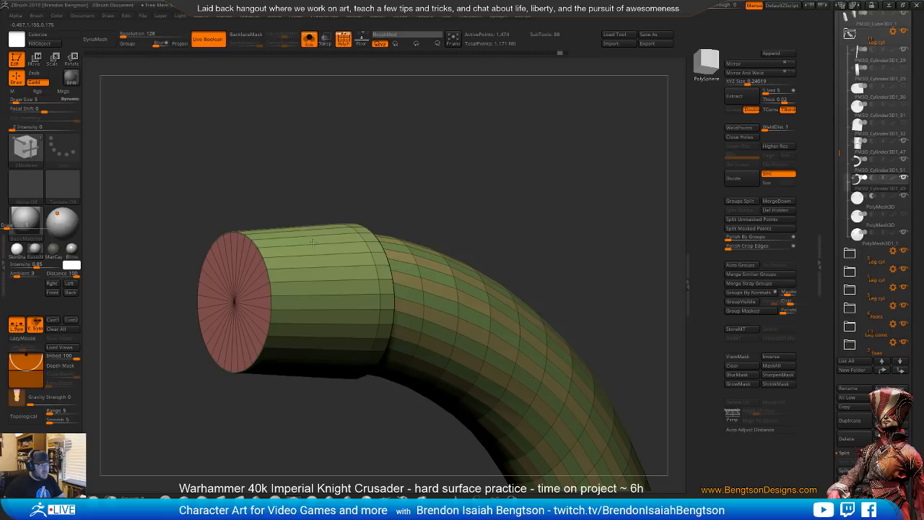
drag(315, 231, 322, 118)
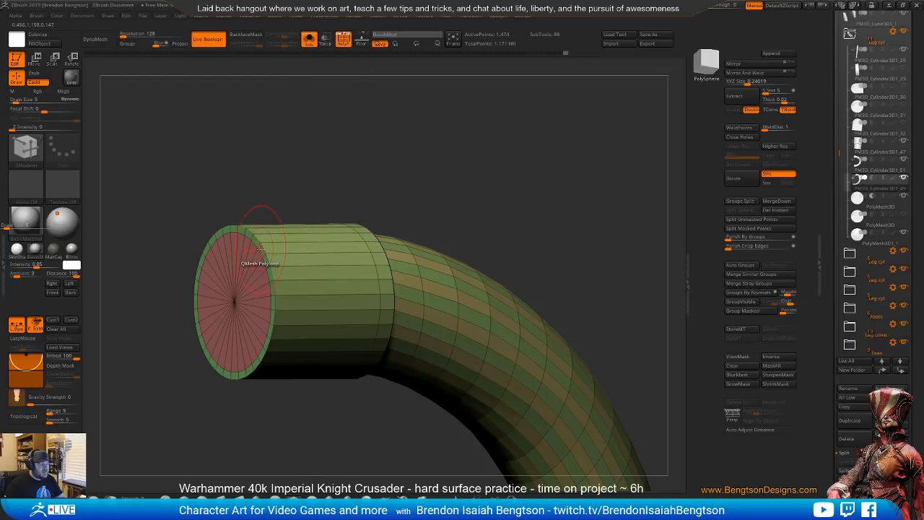
- Try to QMesh the rim polyloop of the upper collar outward into a wide flange, and undo it
click(378, 256)
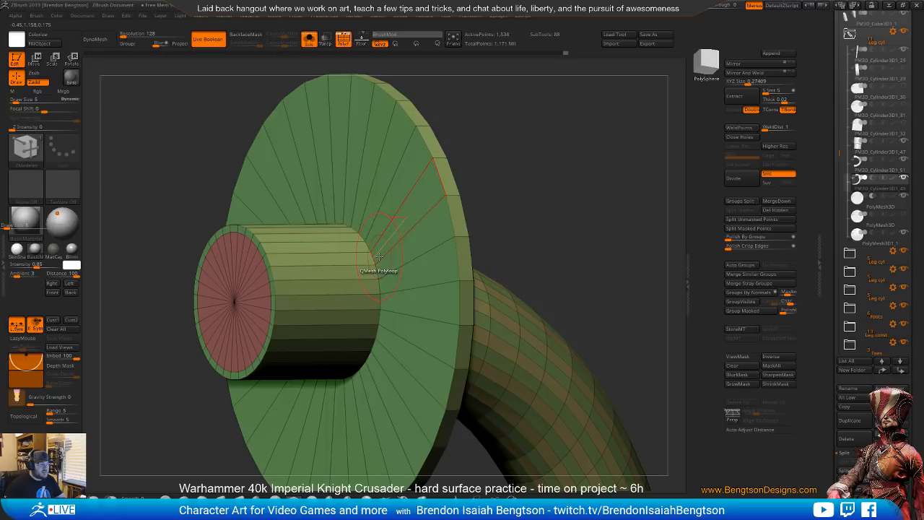
click(379, 257)
key(ctrl+z)
- QMesh the lower end section's polyloop outward to thicken the collar, and raise its rim band beyond it
alt+drag(525, 243, 490, 128)
drag(496, 325, 483, 31)
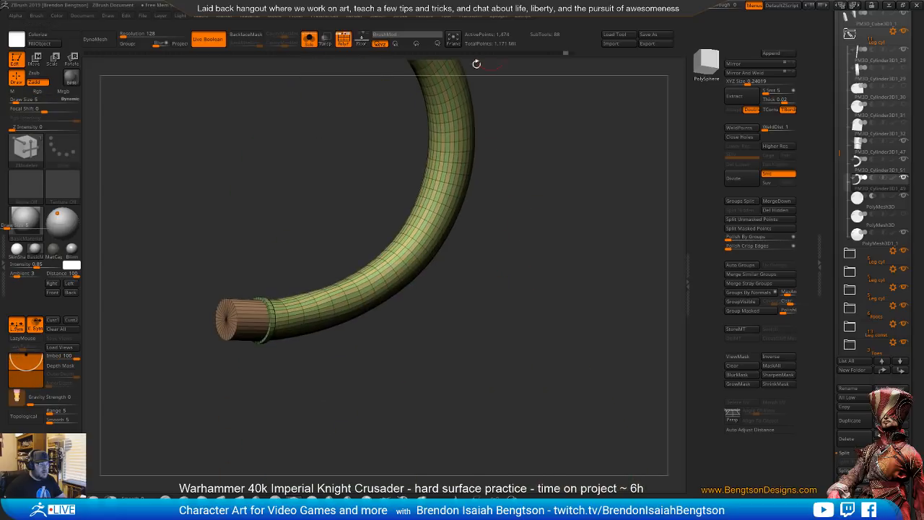
alt+drag(206, 334, 259, 457)
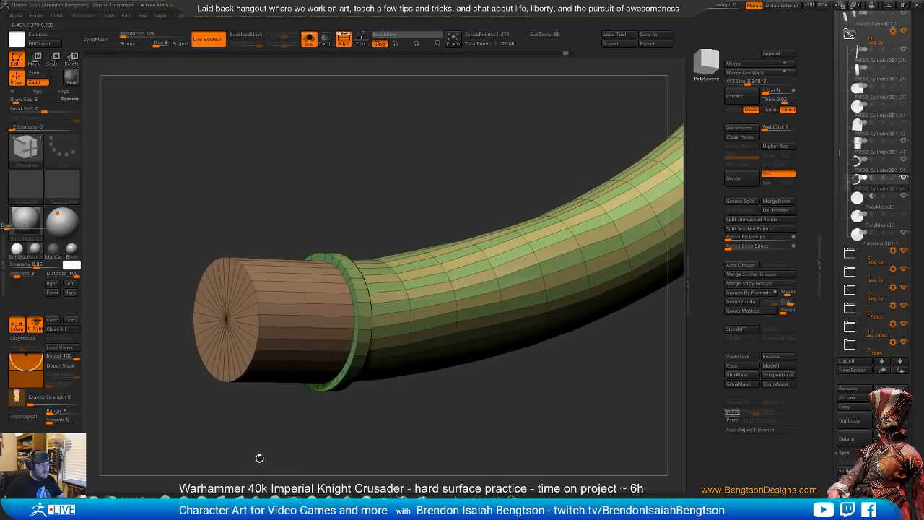
click(305, 294)
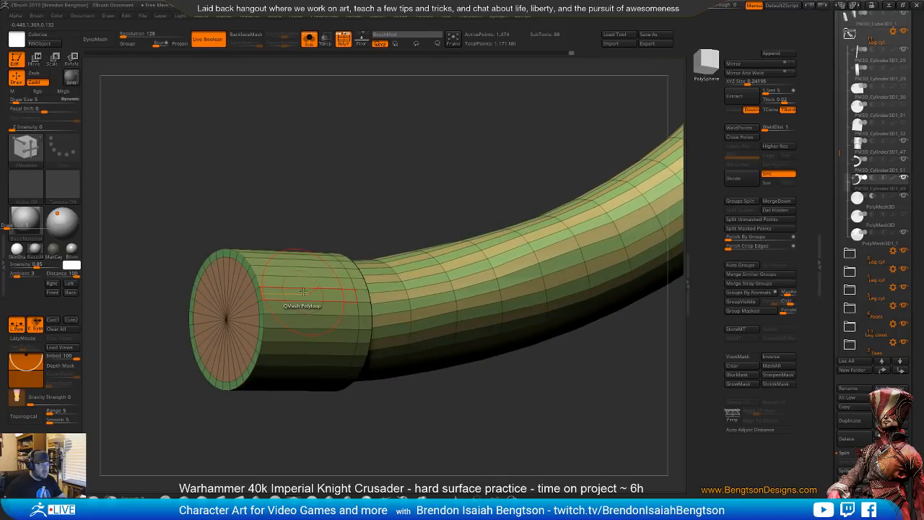
drag(363, 293, 366, 278)
- QMesh the rim polyloop at the inner edge of the upper collar outward into a slim raised ring
alt+right_drag(389, 119, 390, 367)
right_drag(458, 232, 390, 310)
ctrl+right_drag(378, 270, 386, 337)
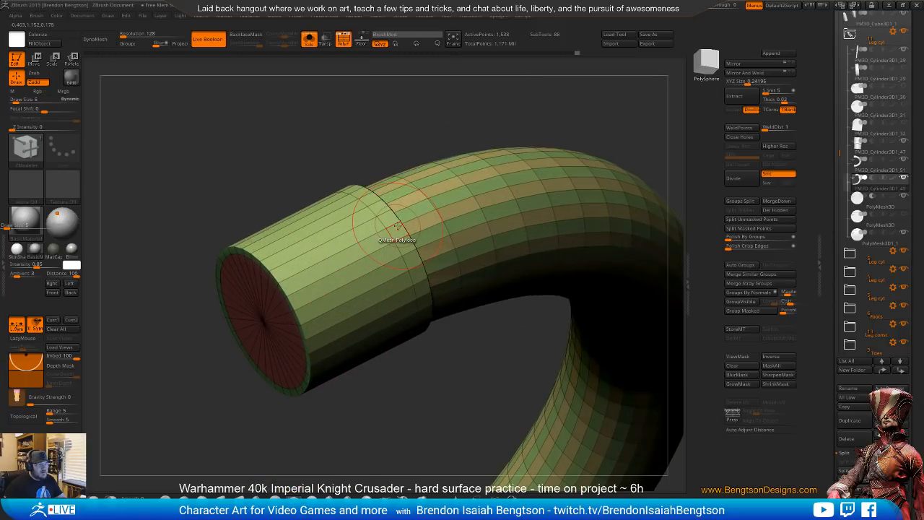
click(397, 226)
ctrl+right_drag(398, 390, 387, 343)
right_drag(351, 385, 372, 383)
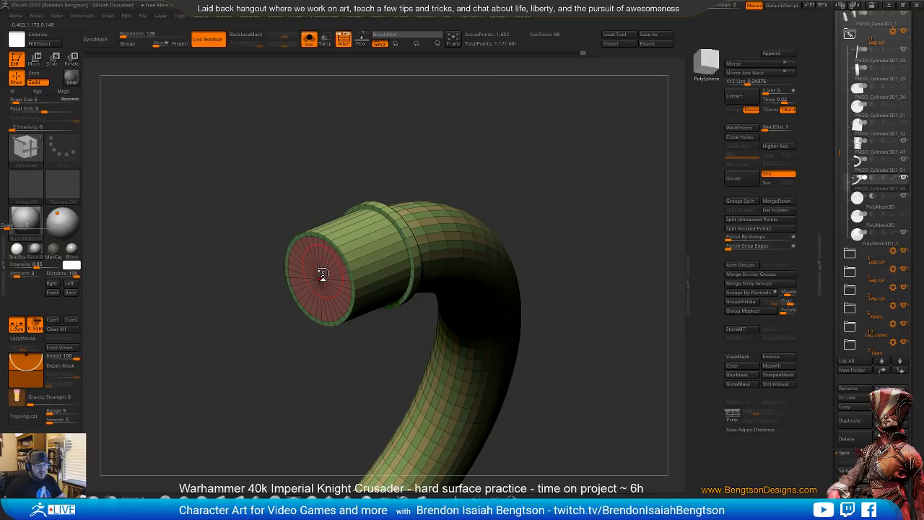
- Try hiding the inner disc of the upper end cap by its polygroup, and show the full hose again
right_drag(320, 302, 254, 299)
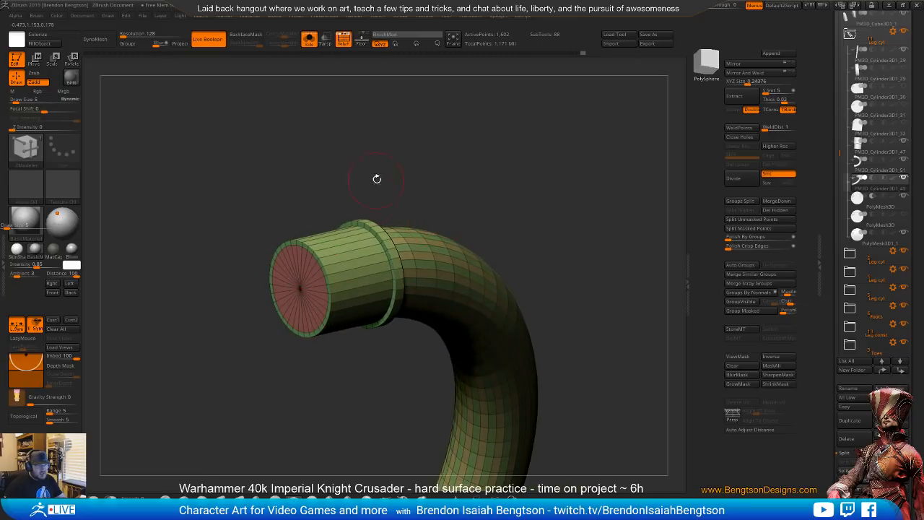
ctrl+right_drag(376, 181, 376, 205)
ctrl+shift+click(292, 275)
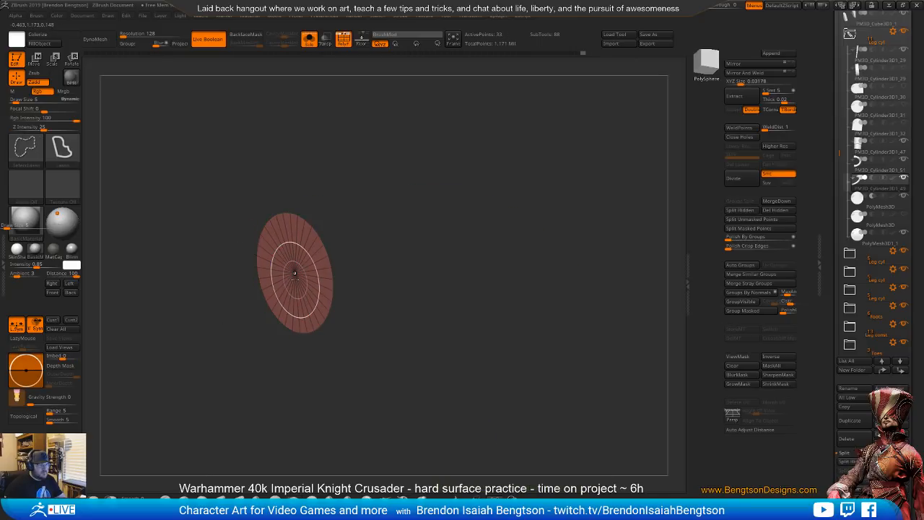
ctrl+shift+click(289, 269)
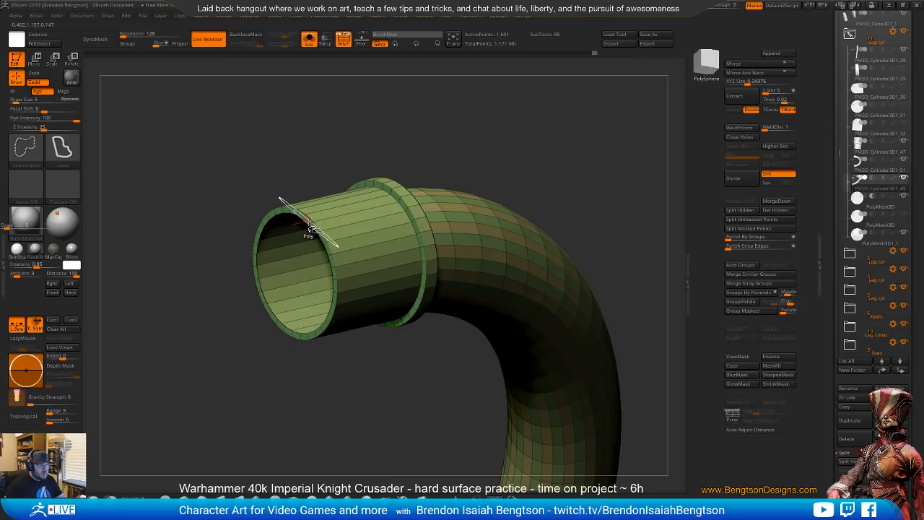
ctrl+shift+click(309, 222)
key(ctrl+z)
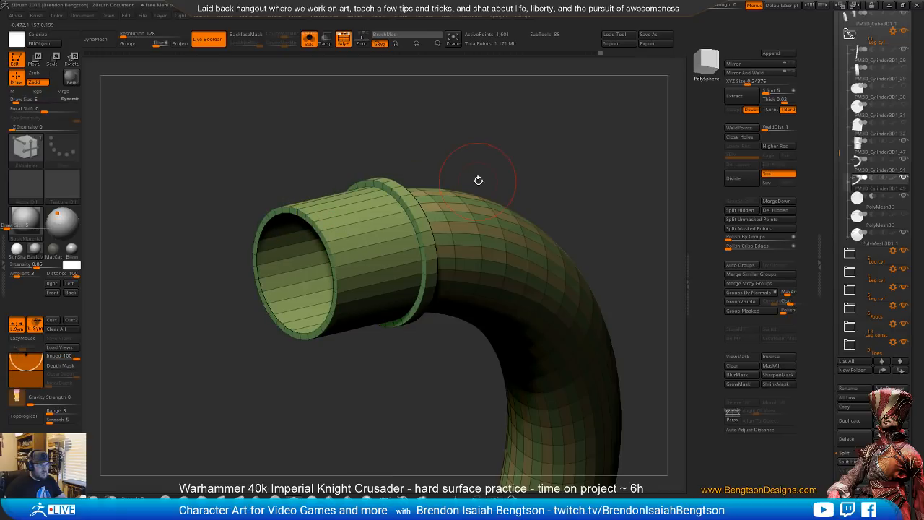
ctrl+shift+click(530, 159)
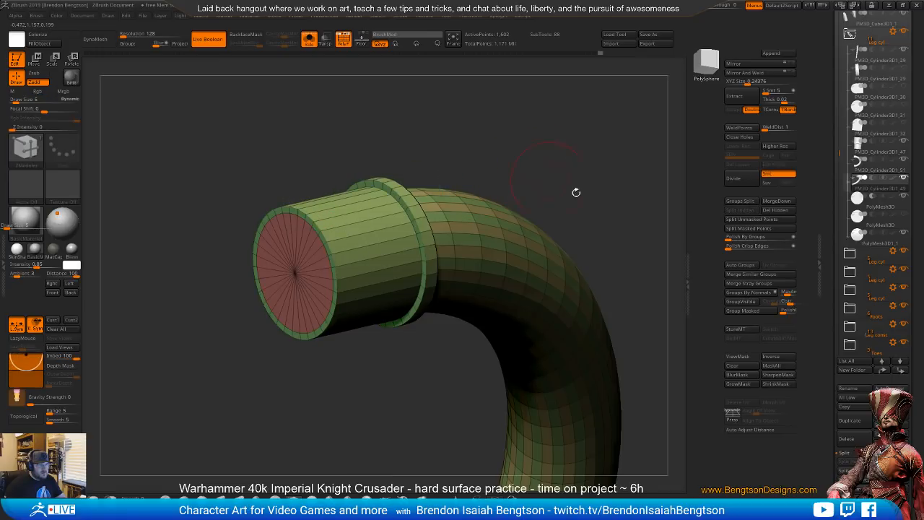
- Regroup the hose's polygroups by normals and hide the end caps at both ends
click(749, 293)
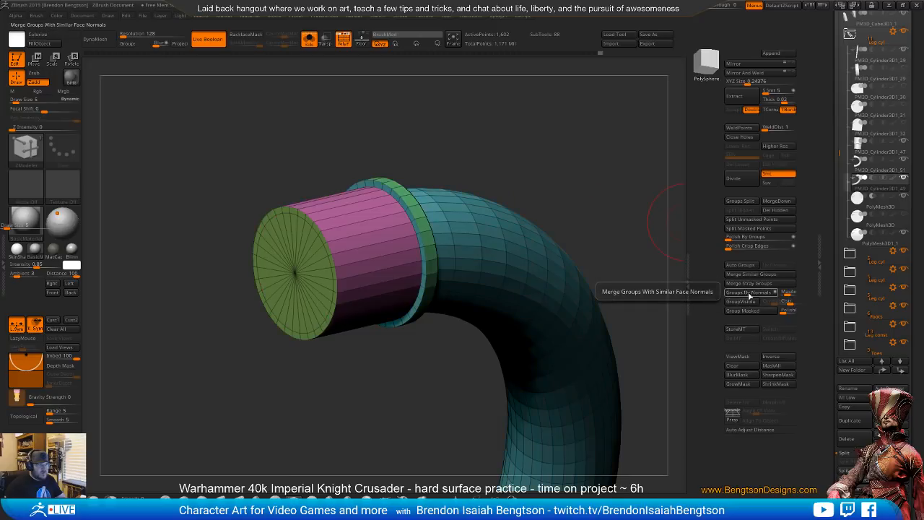
ctrl+shift+click(296, 275)
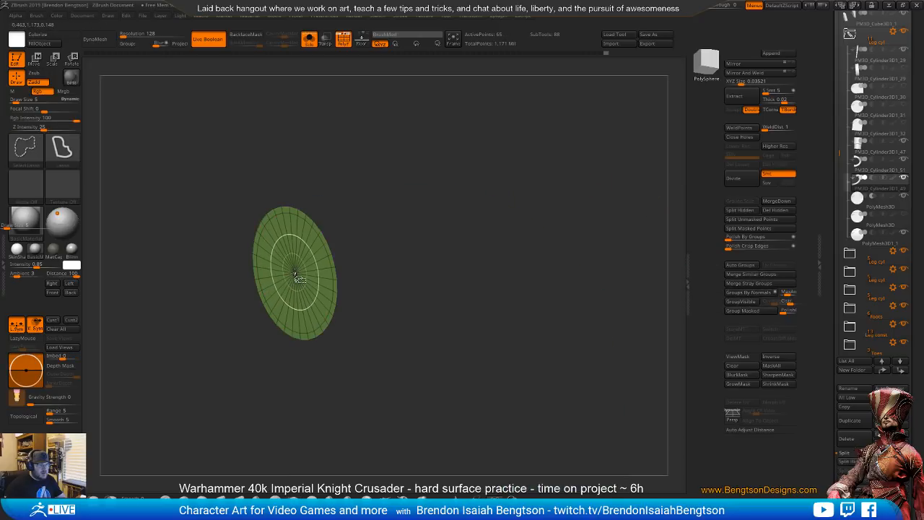
ctrl+shift+click(295, 273)
alt+drag(237, 351, 237, 375)
ctrl+shift+click(230, 325)
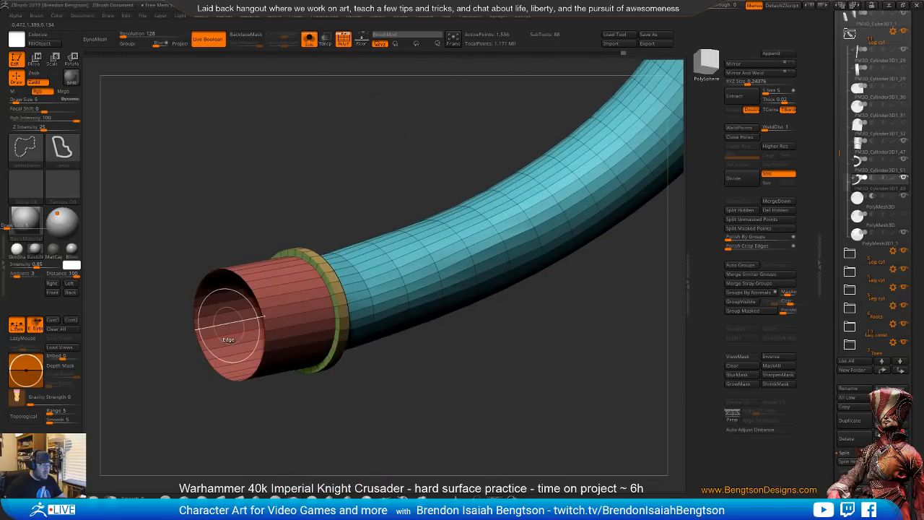
- Delete the hidden end caps of the hose and show all the model's parts again
alt+drag(503, 420, 482, 256)
mouse_move(501, 330)
mouse_down()
mouse_move(449, 347)
mouse_move(542, 286)
mouse_up()
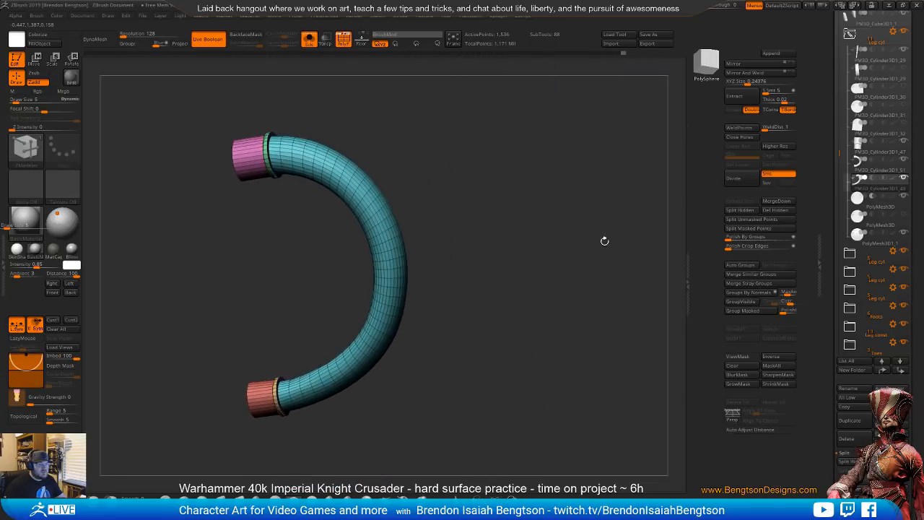
click(785, 213)
alt+drag(534, 267, 518, 204)
drag(420, 320, 389, 340)
key(alt+s)
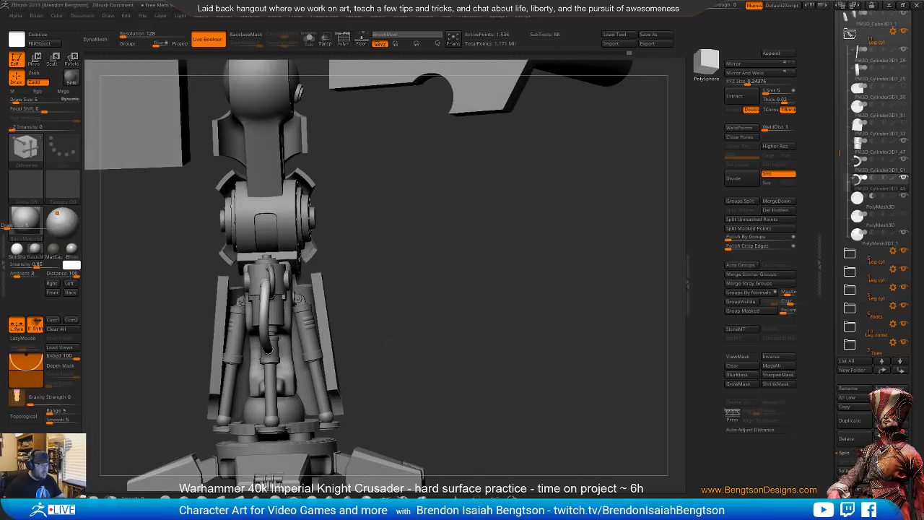
- Select the smaller hose, mask the collars at both of its ends, and soften the mask edges
alt+drag(397, 376, 330, 208)
alt+click(281, 118)
drag(484, 117, 437, 261)
mouse_move(432, 154)
mouse_down()
mouse_move(435, 134)
mouse_move(401, 135)
mouse_move(441, 131)
mouse_move(431, 124)
mouse_move(383, 147)
mouse_move(358, 194)
mouse_move(424, 239)
mouse_up()
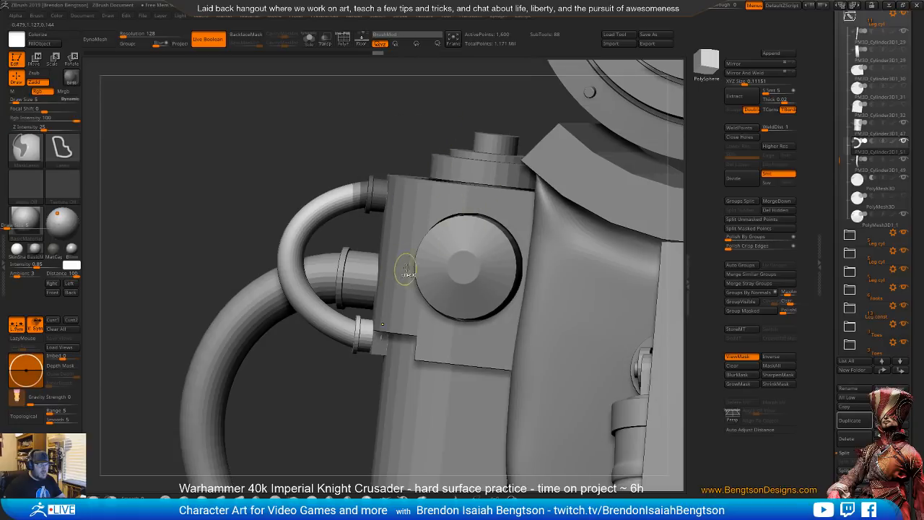
mouse_move(353, 308)
ctrl+mouse_down()
mouse_move(351, 374)
mouse_move(415, 345)
ctrl+mouse_up()
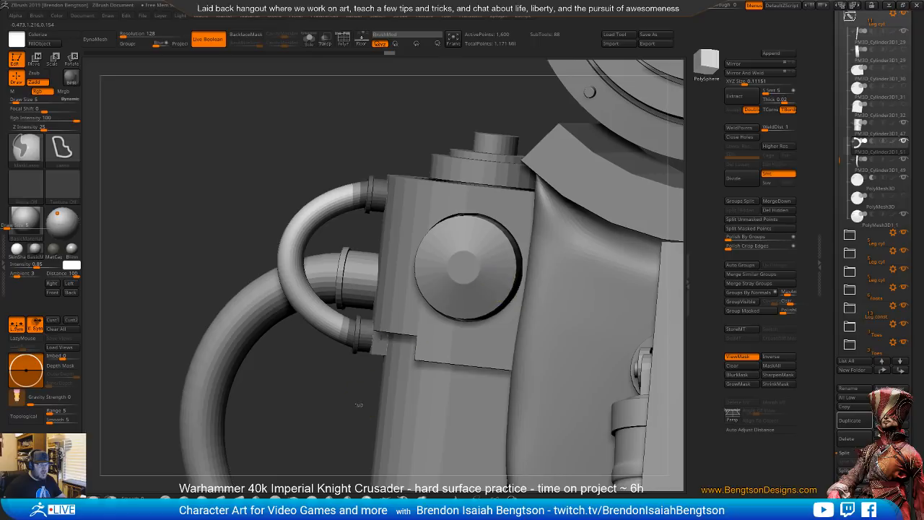
ctrl+click(358, 404)
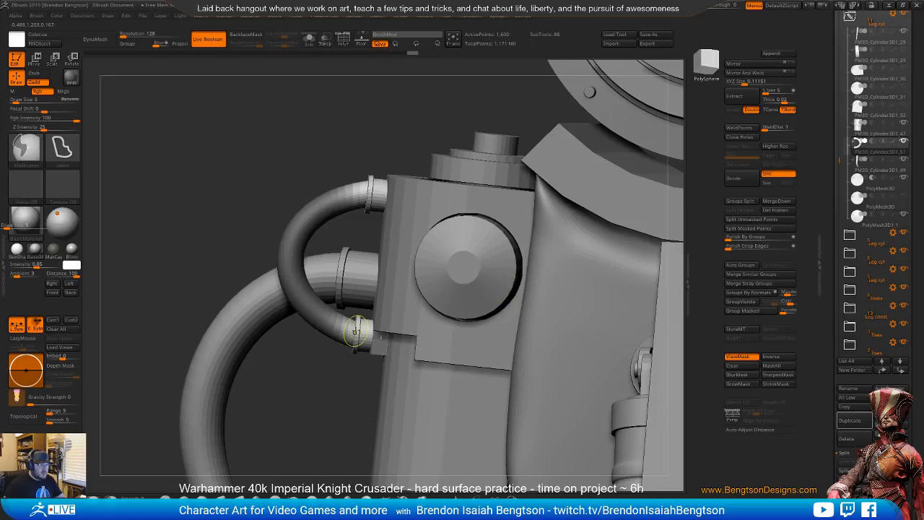
ctrl+click(355, 338)
ctrl+click(355, 341)
ctrl+click(328, 392)
drag(329, 401, 367, 358)
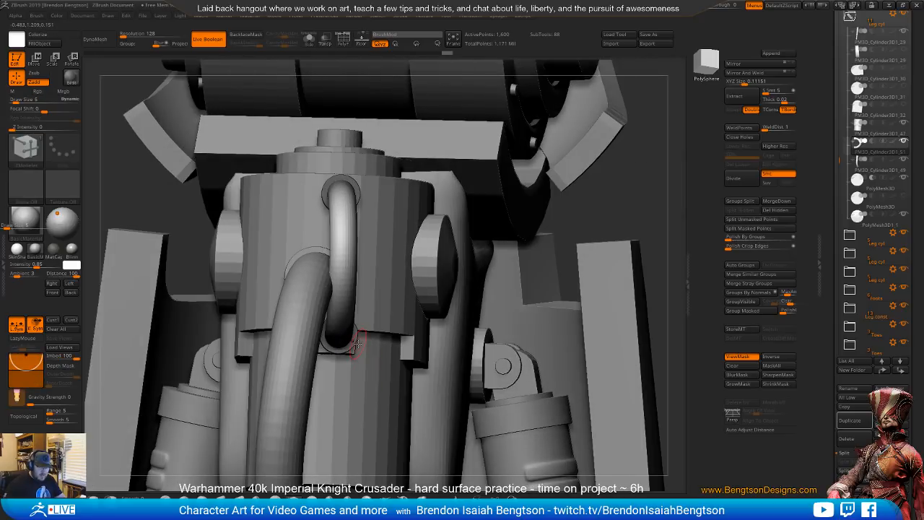
- Bend the middle of the smaller hose sideways with the Move Topological brush at draw size 33, and clear the mask
key(w)
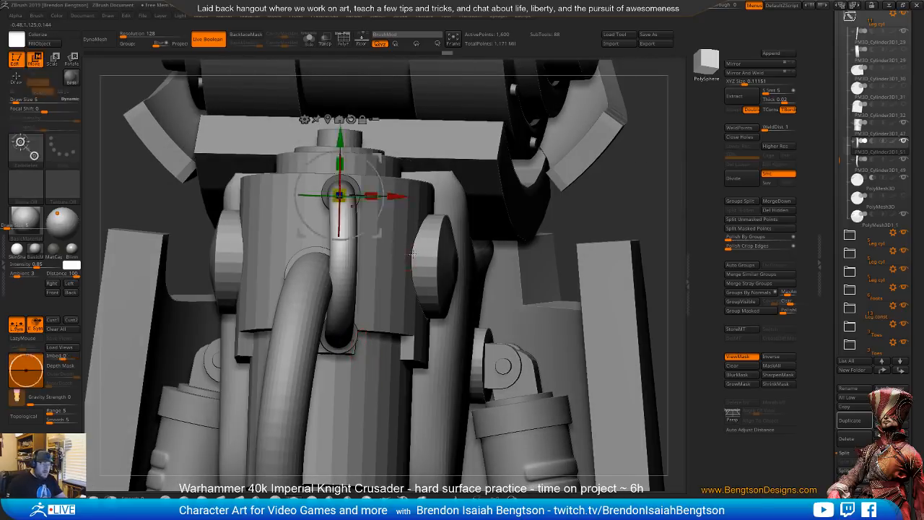
key(q)
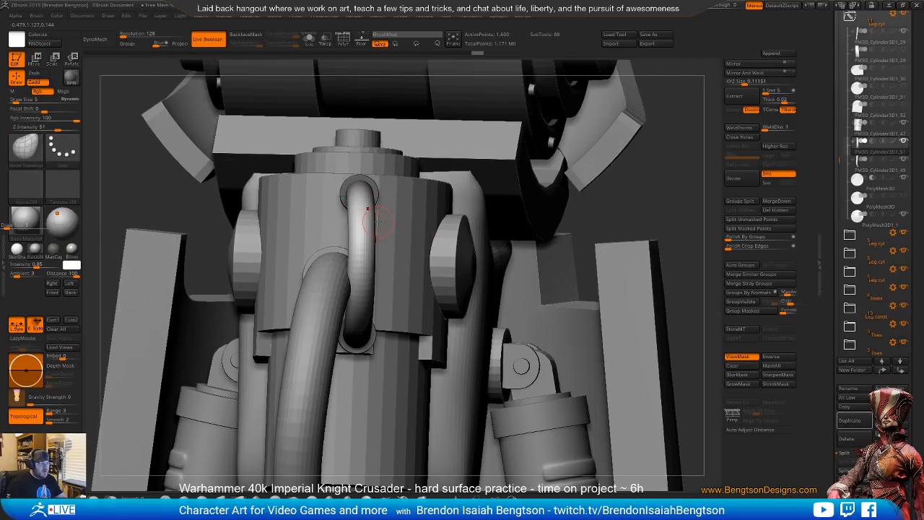
key(space)
drag(371, 218, 387, 218)
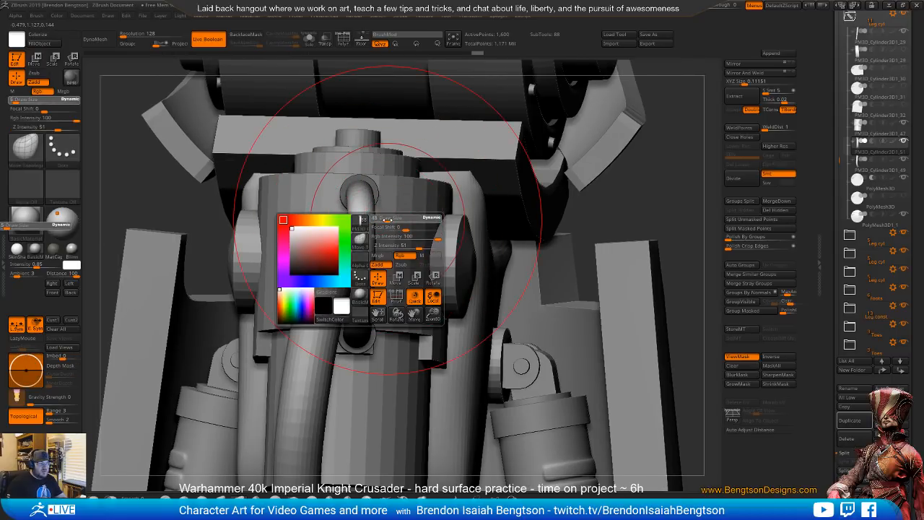
key(space)
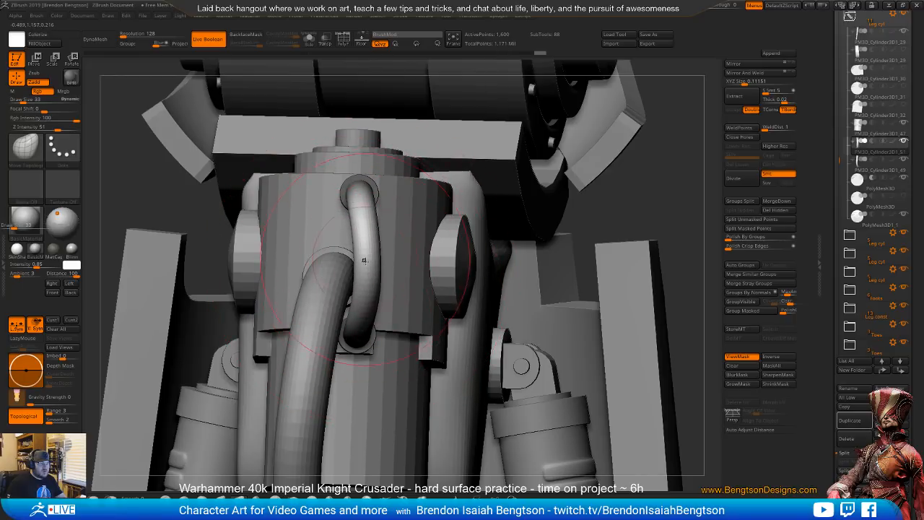
right_drag(642, 206, 636, 169)
right_drag(635, 221, 604, 230)
ctrl+right_drag(603, 230, 565, 316)
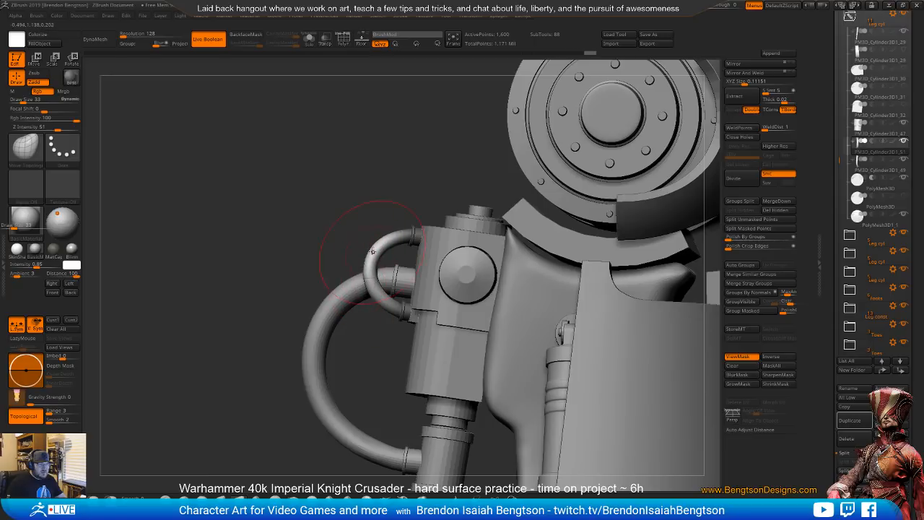
right_drag(401, 158, 435, 146)
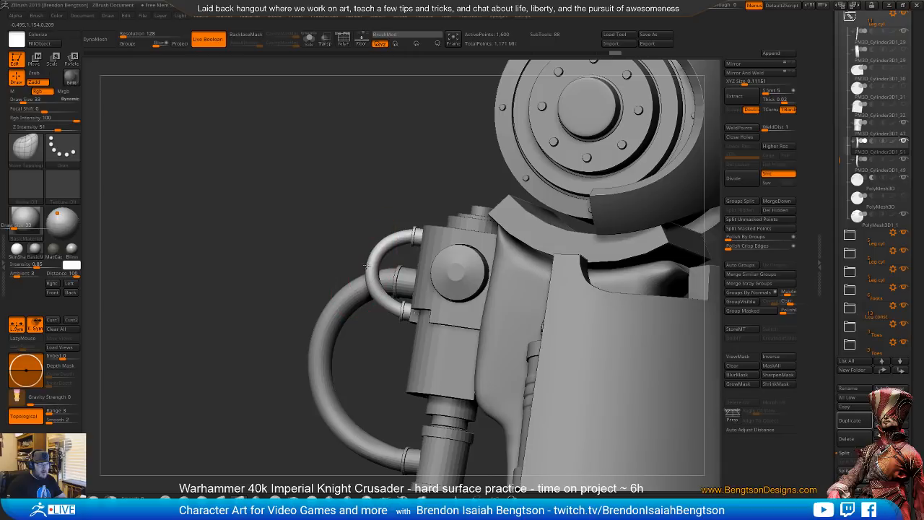
- Compare the whole leg with the front-view reference picture of the Imperial Knight Crusader
alt+drag(345, 225, 557, 289)
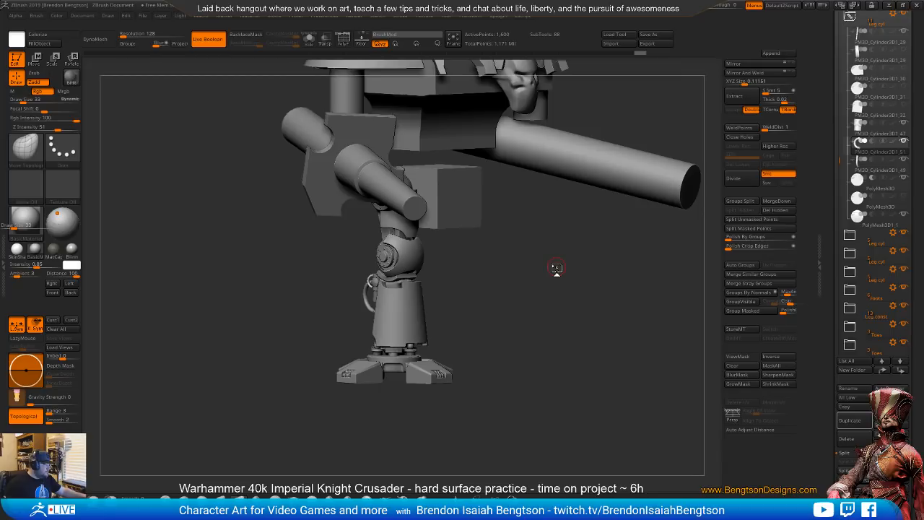
mouse_move(552, 330)
mouse_down()
mouse_move(568, 331)
mouse_move(532, 325)
mouse_up()
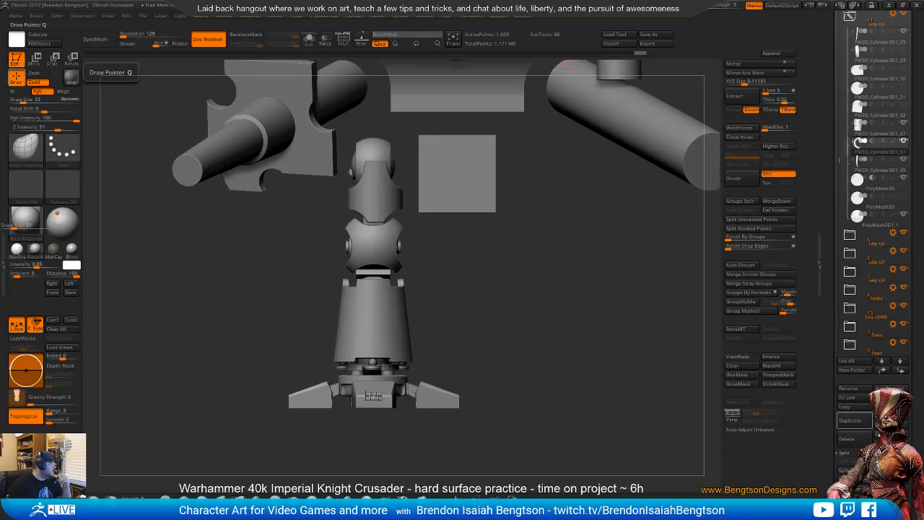
drag(0, 307, 610, 231)
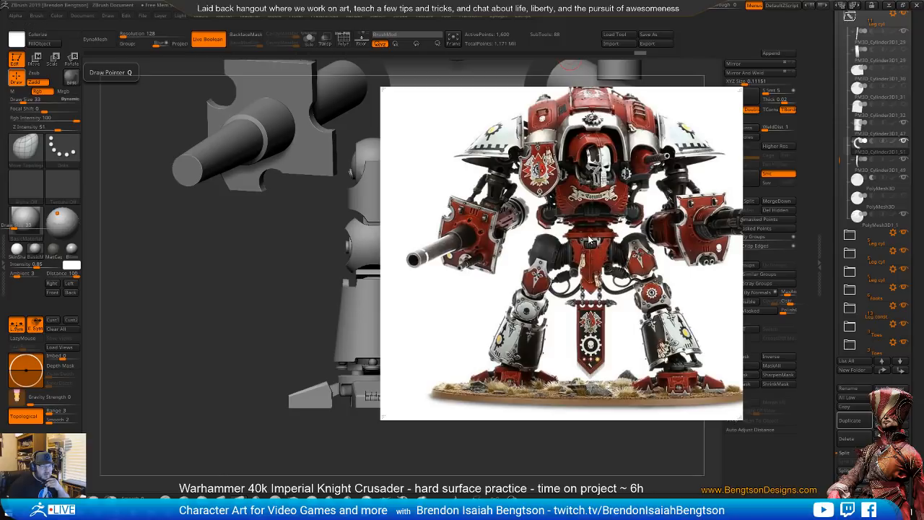
middle_drag(603, 256, 578, 261)
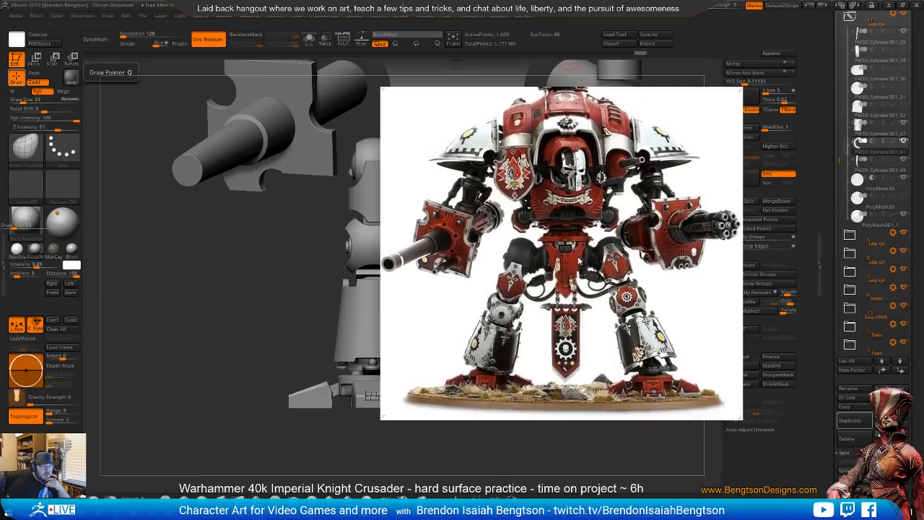
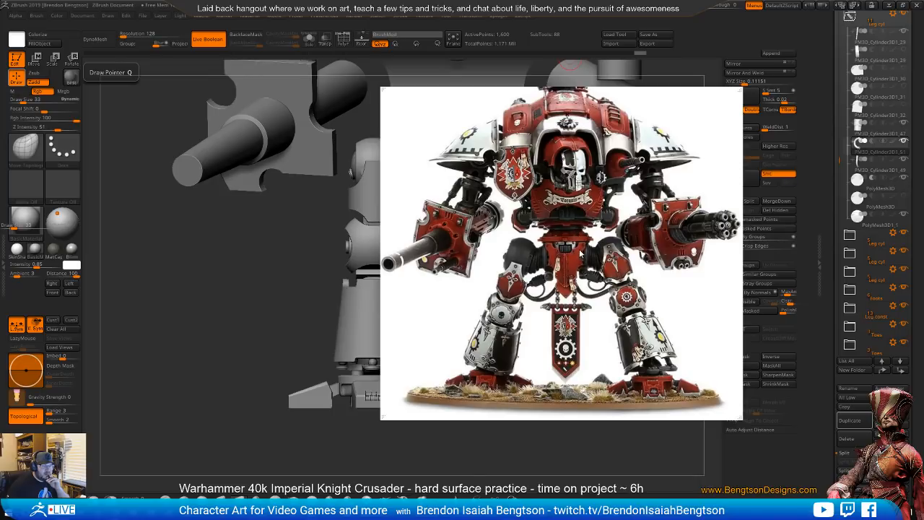
drag(478, 245, 0, 293)
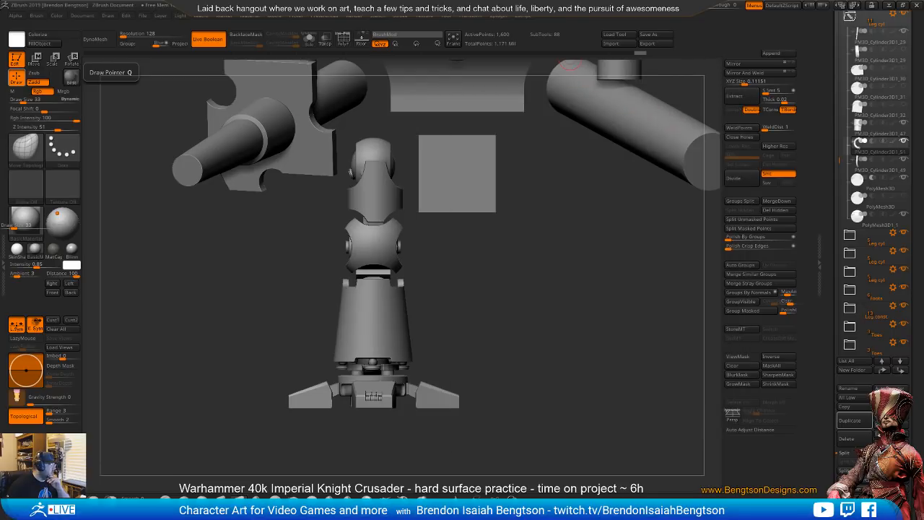
- Switch to the browser and examine the legs and hoses in the Imperial Knight Crusader's 360° product view from behind and the sides
drag(0, 101, 484, 65)
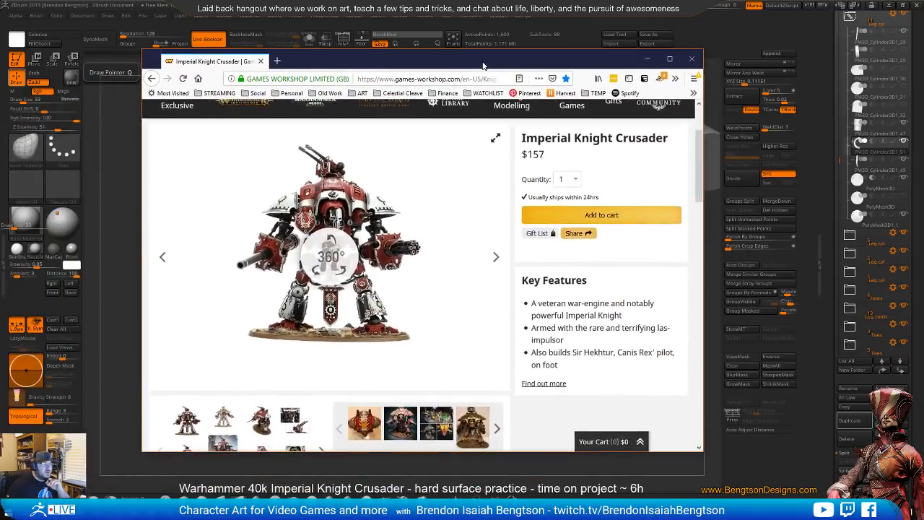
click(336, 271)
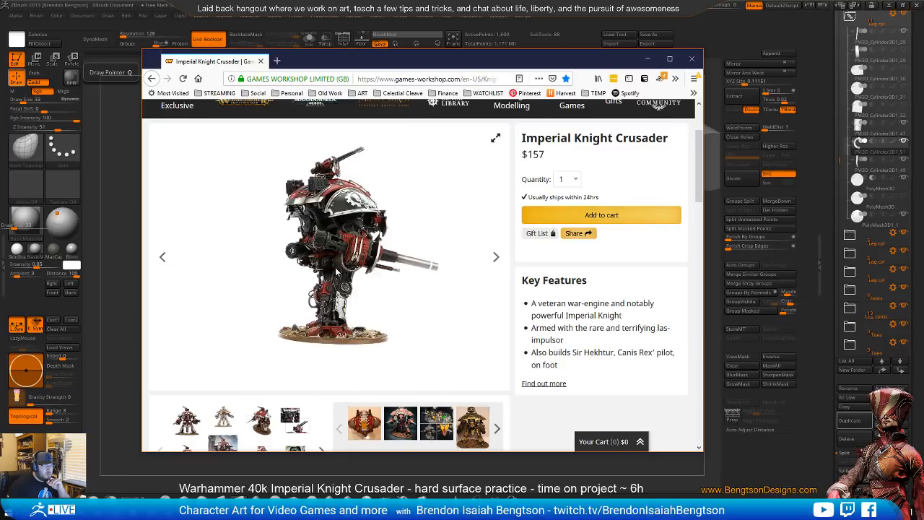
click(669, 58)
click(374, 278)
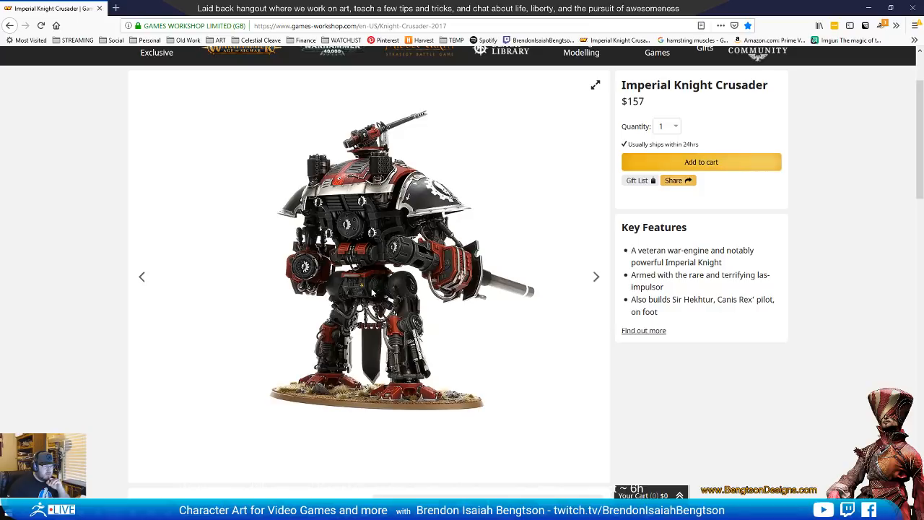
drag(378, 294, 413, 293)
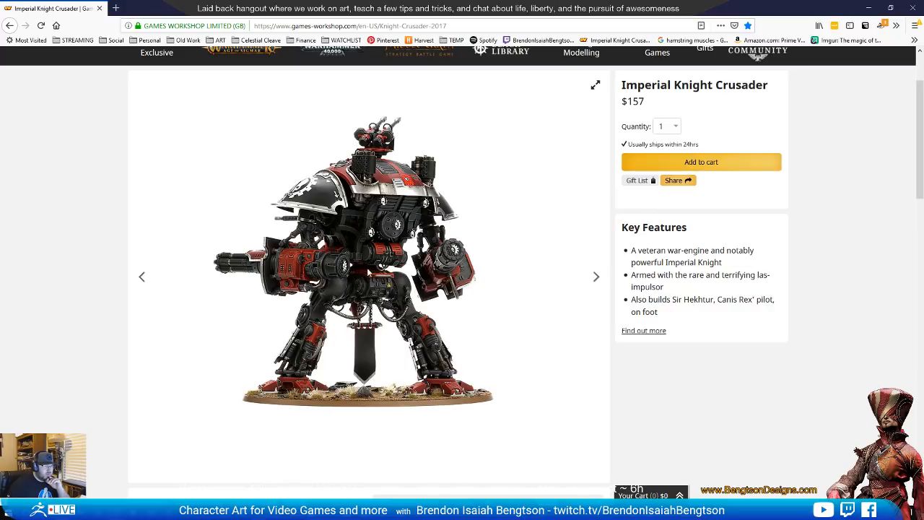
mouse_move(407, 338)
mouse_down()
mouse_move(365, 347)
mouse_move(413, 349)
mouse_up()
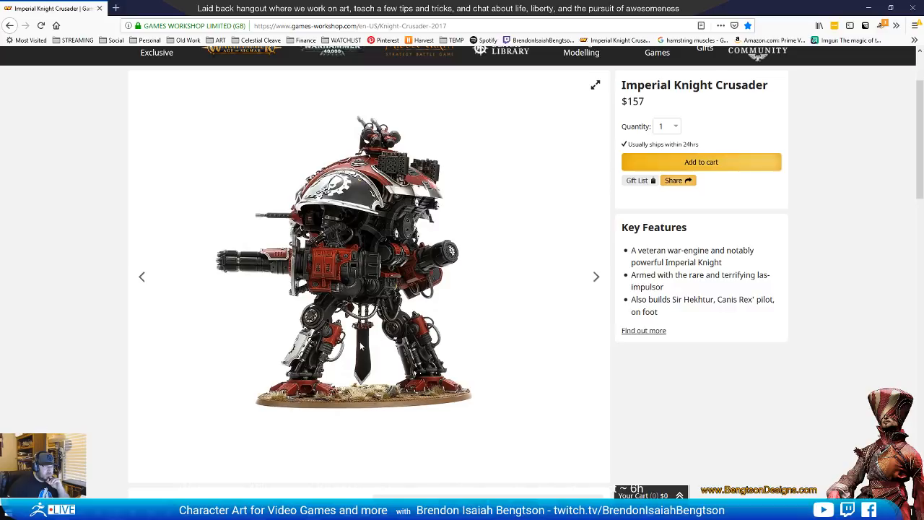
drag(337, 354, 311, 355)
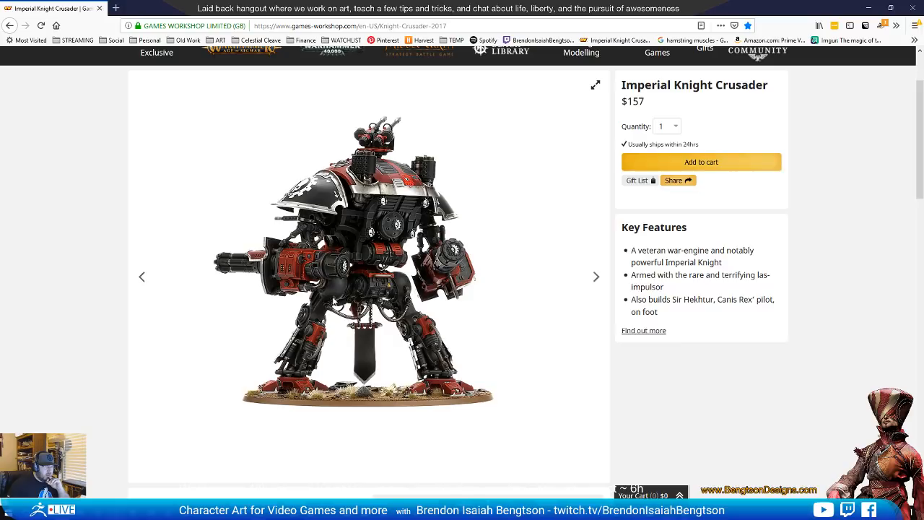
mouse_move(329, 344)
mouse_down()
mouse_move(432, 357)
mouse_move(336, 357)
mouse_up()
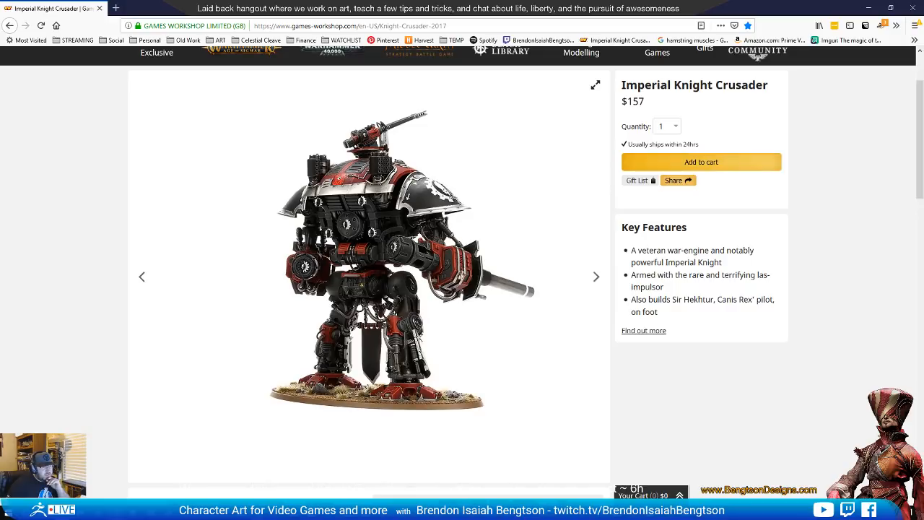
drag(396, 312, 309, 317)
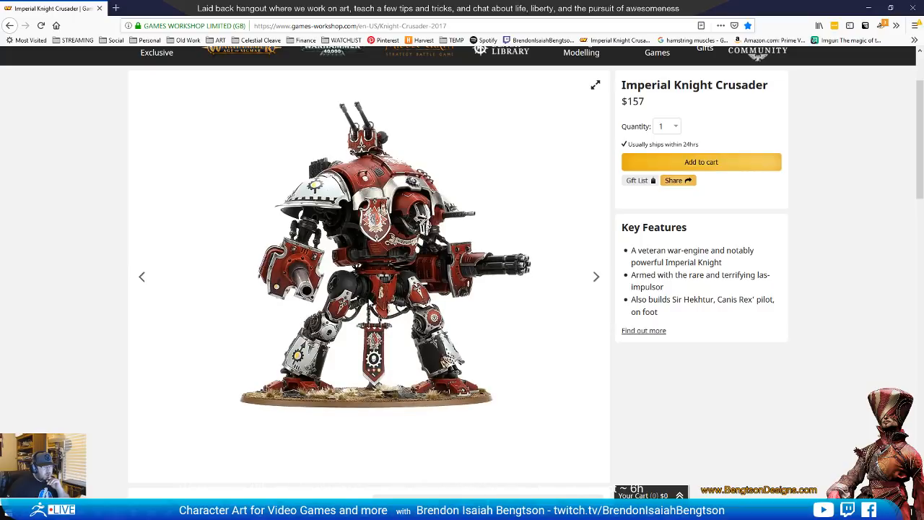
drag(340, 313, 430, 319)
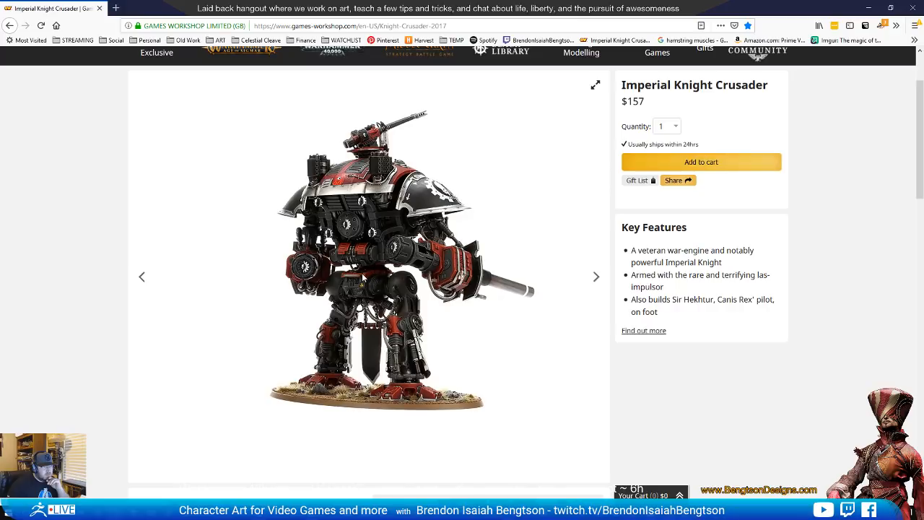
drag(366, 283, 435, 295)
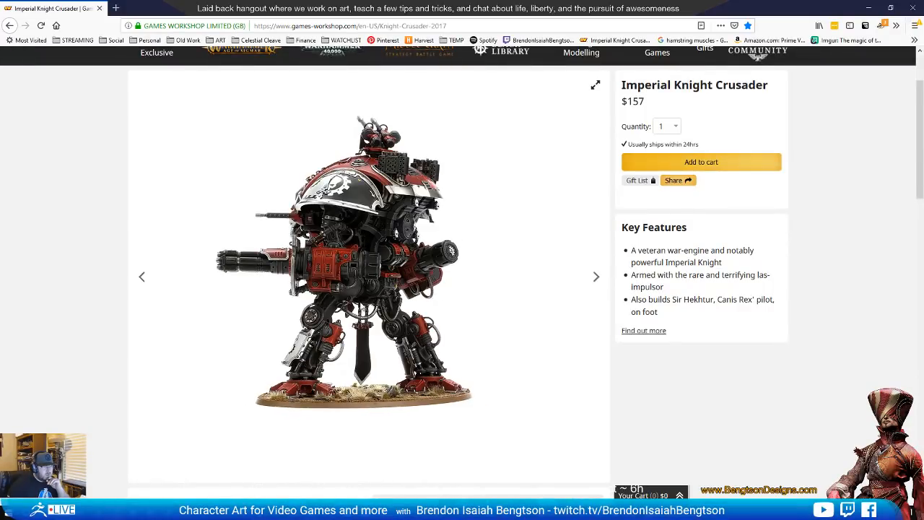
drag(437, 311, 420, 322)
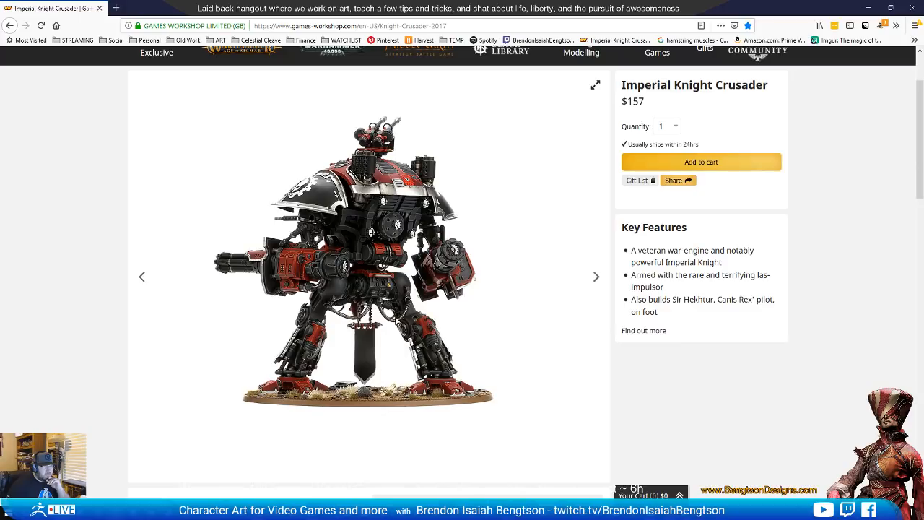
drag(423, 295, 358, 297)
drag(328, 259, 418, 277)
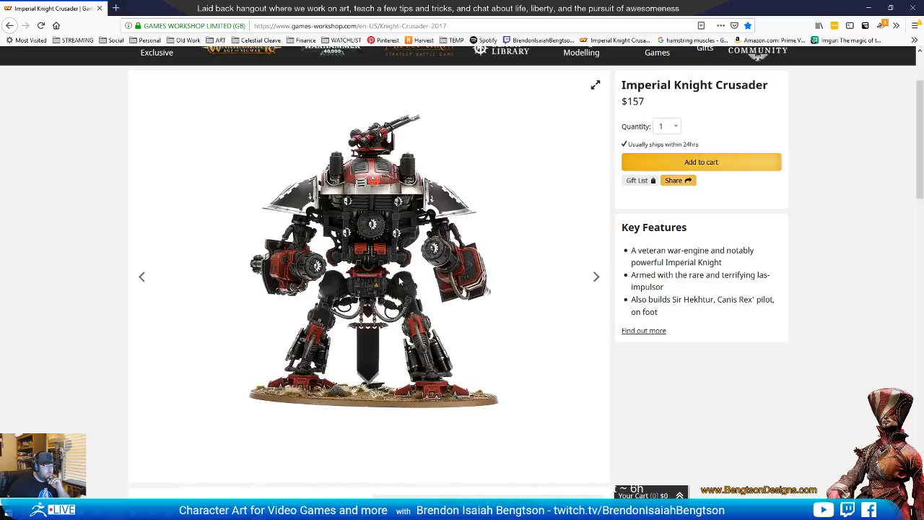
click(890, 8)
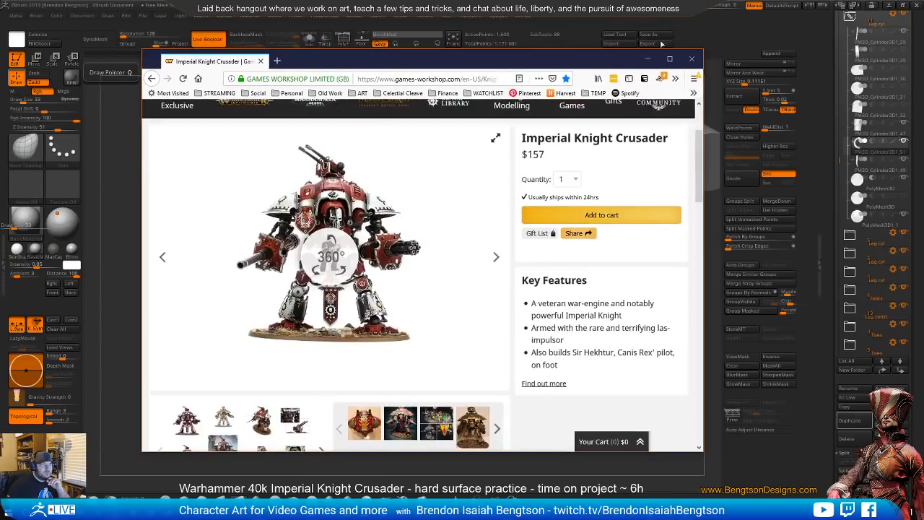
click(648, 58)
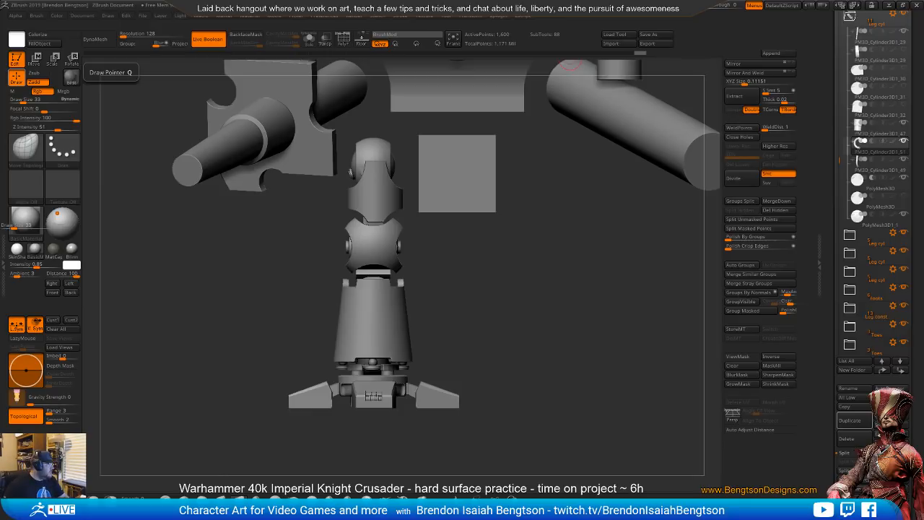
- Select the leg piston's lower rod above the foot and display its polyframe
drag(496, 276, 555, 282)
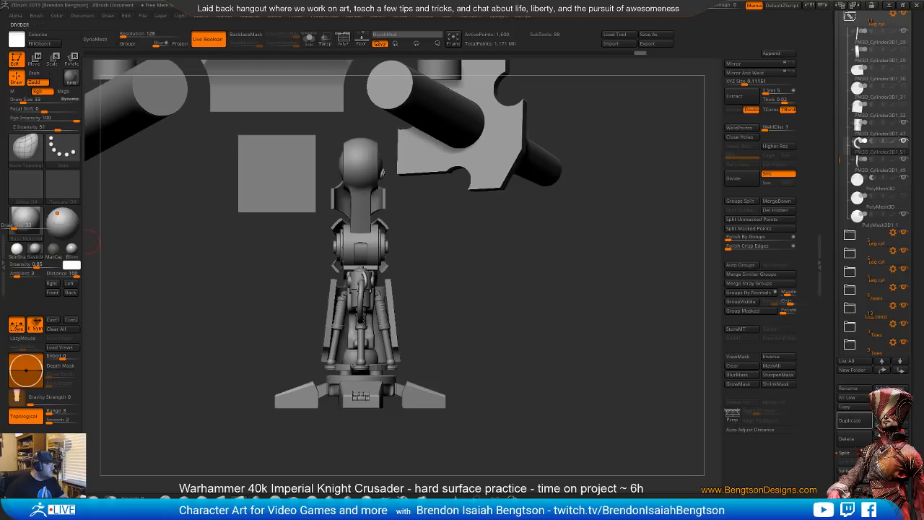
drag(503, 336, 430, 297)
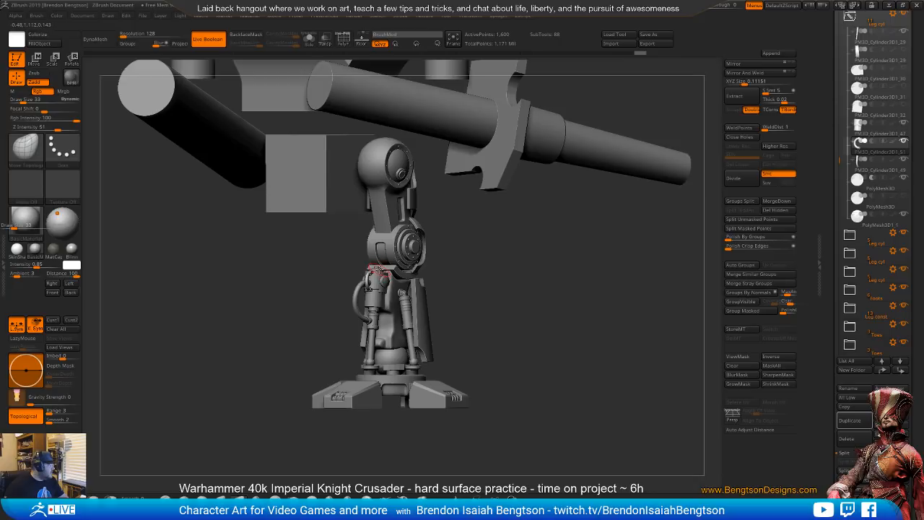
drag(526, 332, 562, 269)
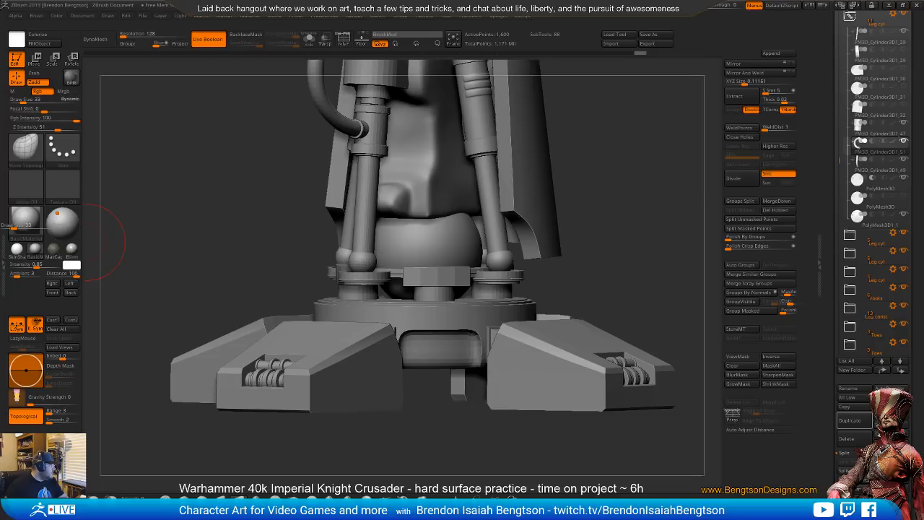
right_drag(390, 310, 363, 300)
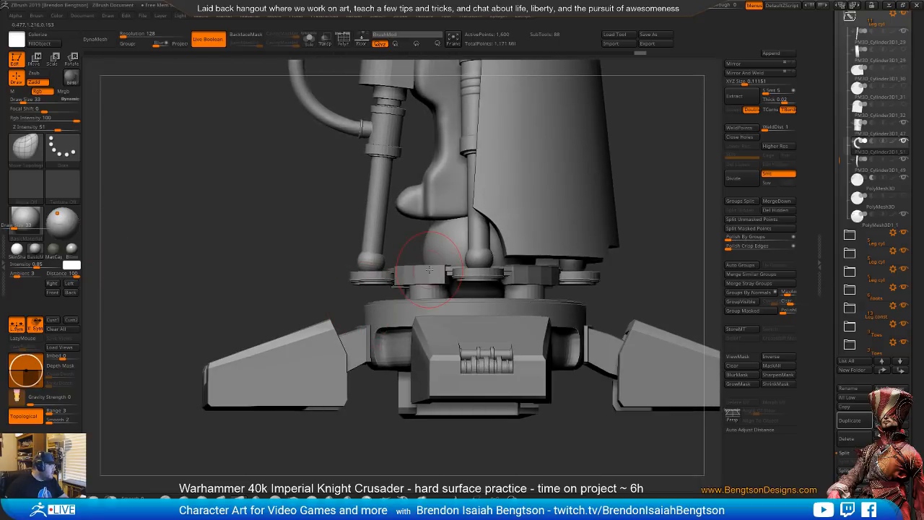
alt+right_drag(438, 255, 449, 310)
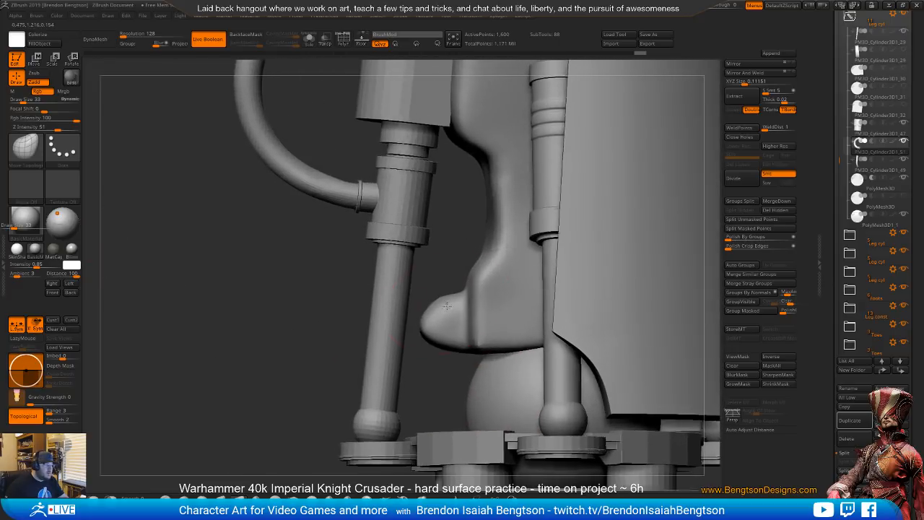
alt+click(388, 327)
alt+right_drag(390, 333, 388, 307)
key(shift+f)
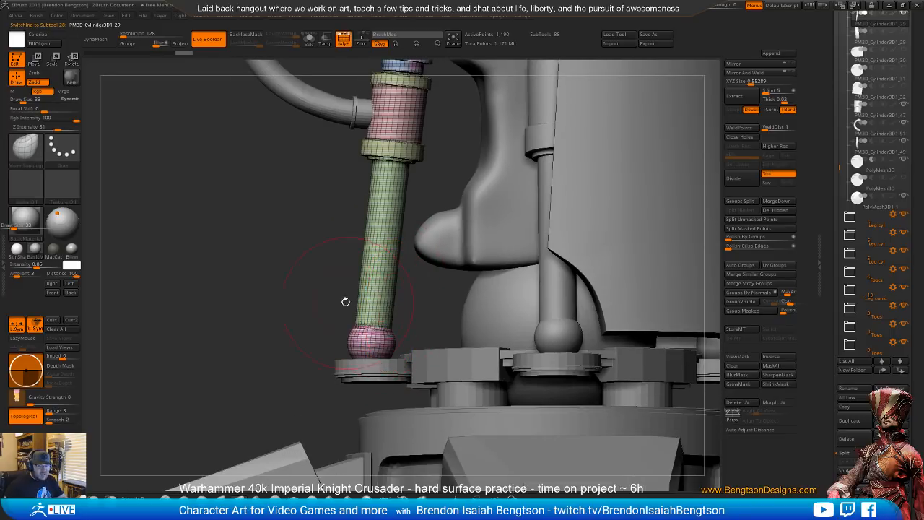
- Insert an edge loop around the leg piston's lower rod with the ZModeler brush at draw size 10
key(space)
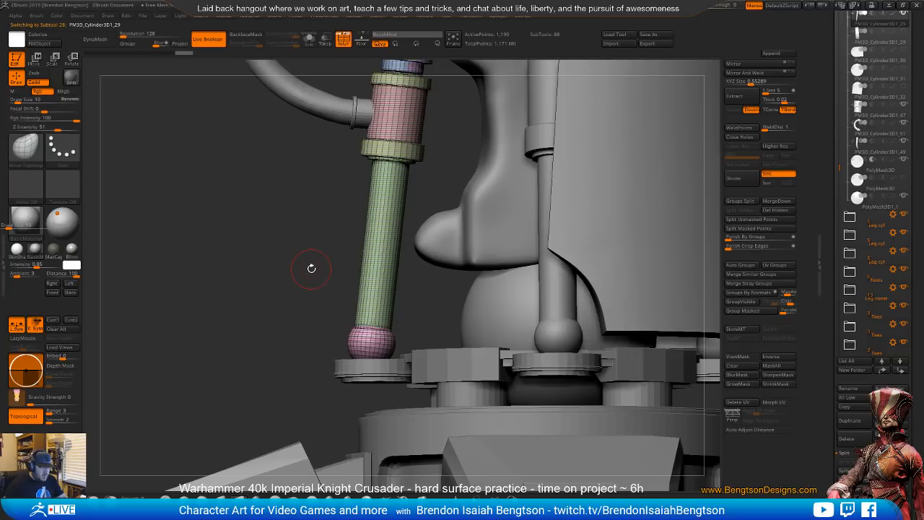
key(b)
key(h)
key(p)
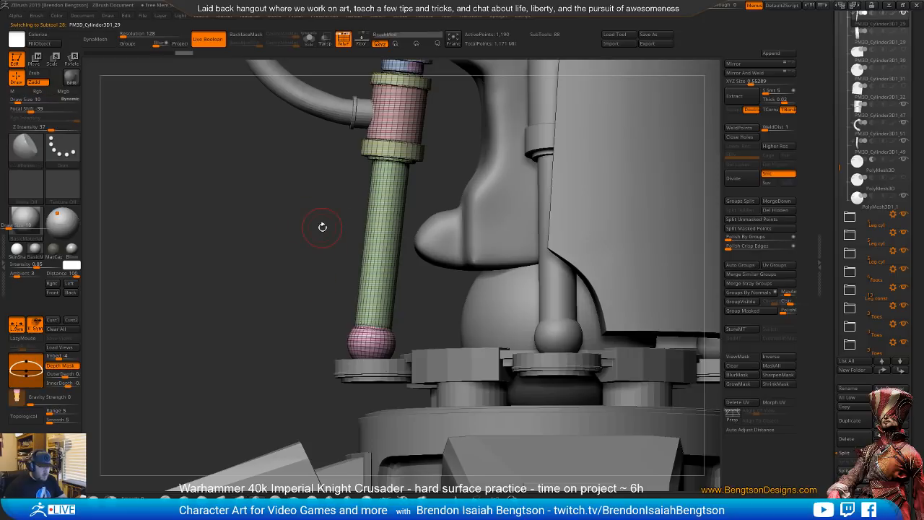
key(b)
key(z)
key(m)
alt+drag(318, 250, 301, 278)
click(371, 246)
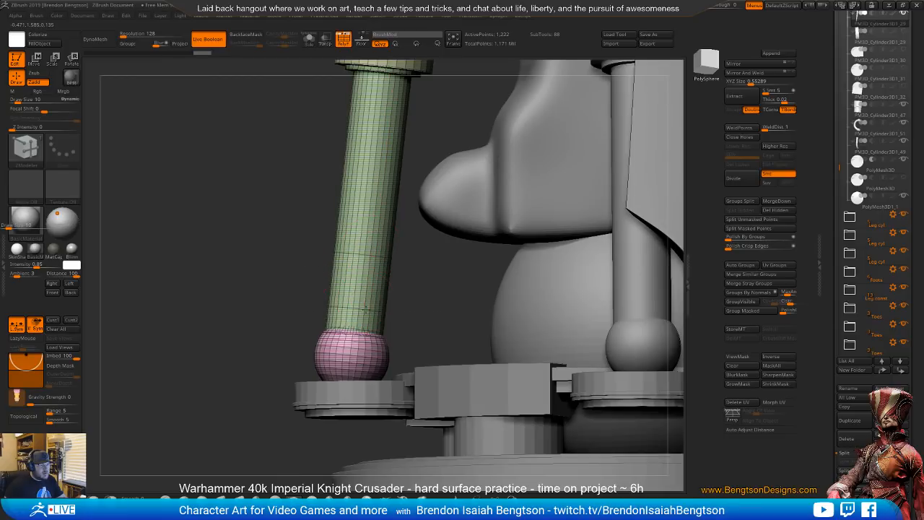
click(354, 306)
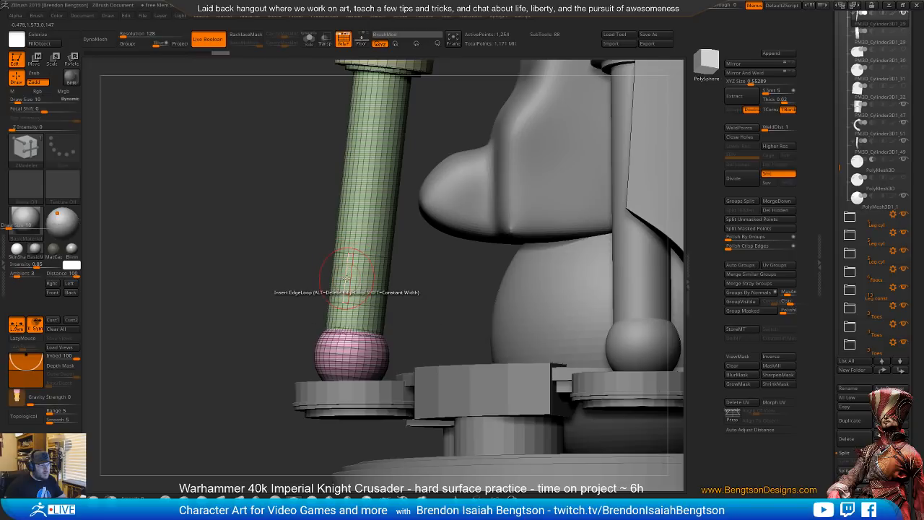
drag(350, 277, 338, 273)
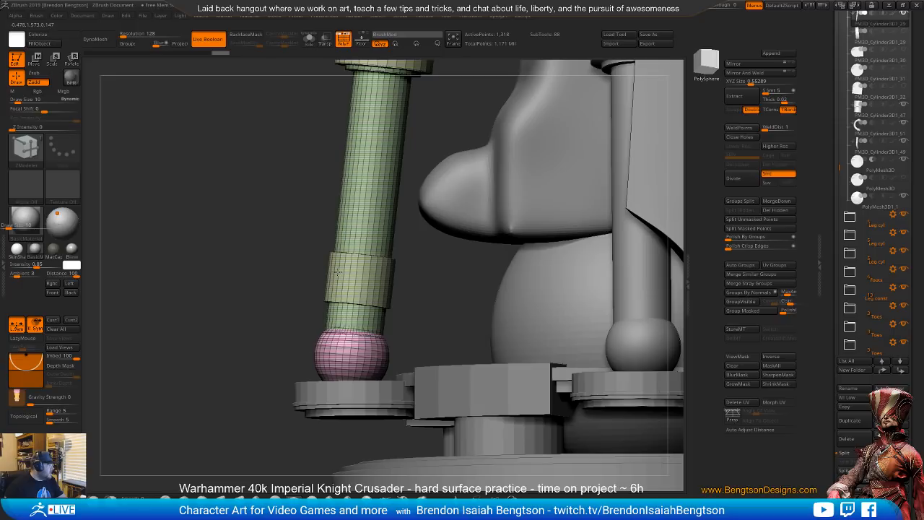
key(ctrl+z)
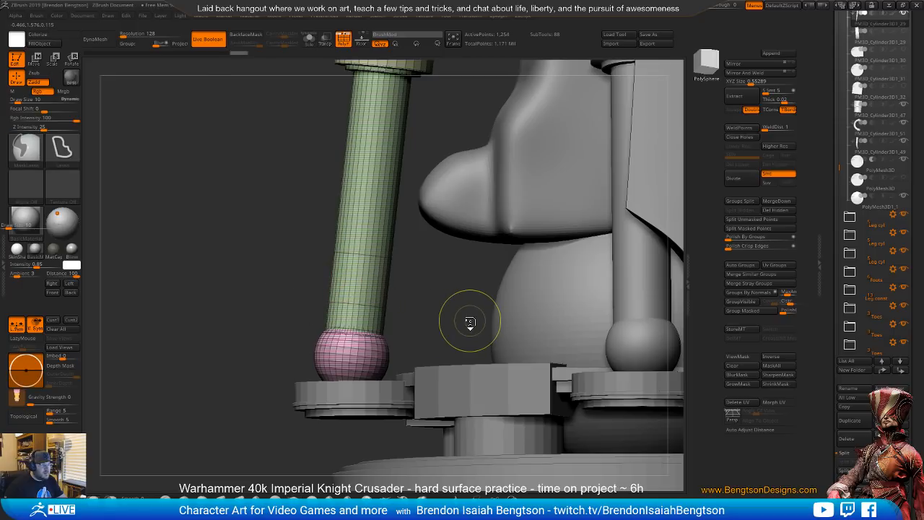
key(ctrl+z)
key(ctrl+z)
key(ctrl+z)
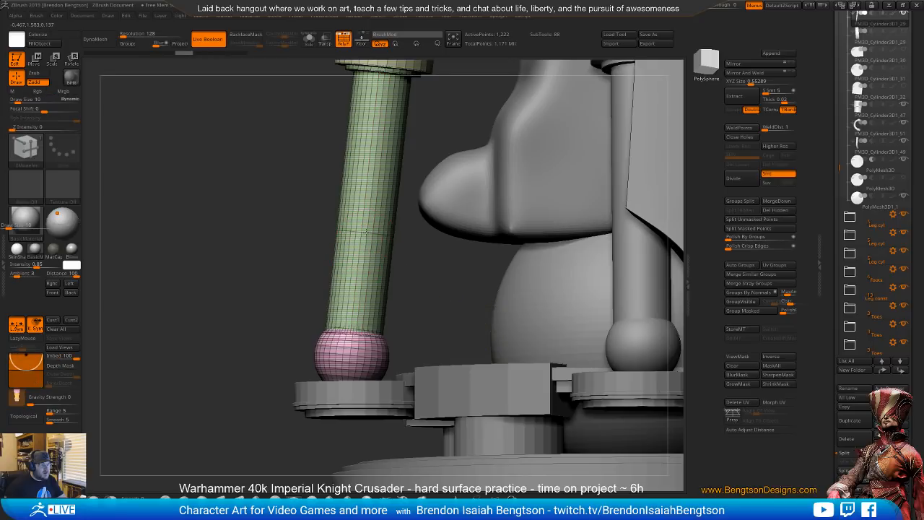
- Insert edge loops around the central piston's lower rod to mark out a wide collar band with narrow end rims above the ball
click(358, 314)
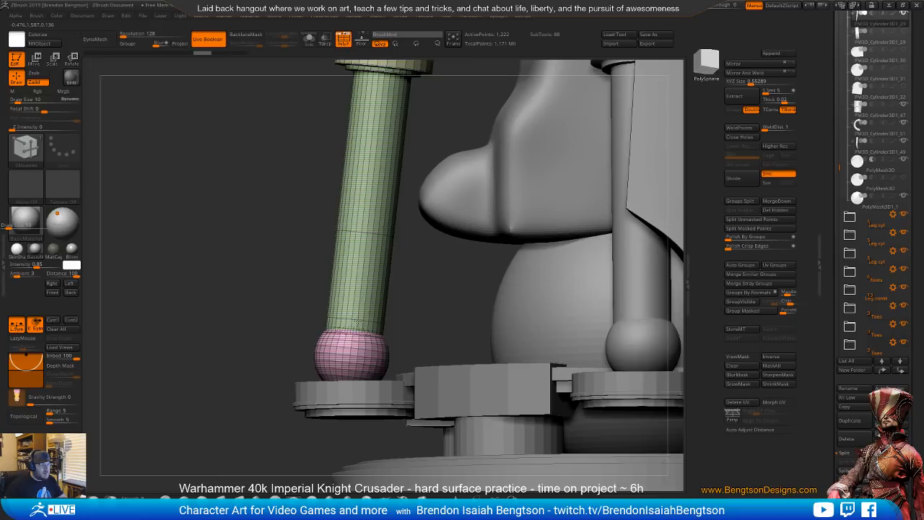
click(365, 241)
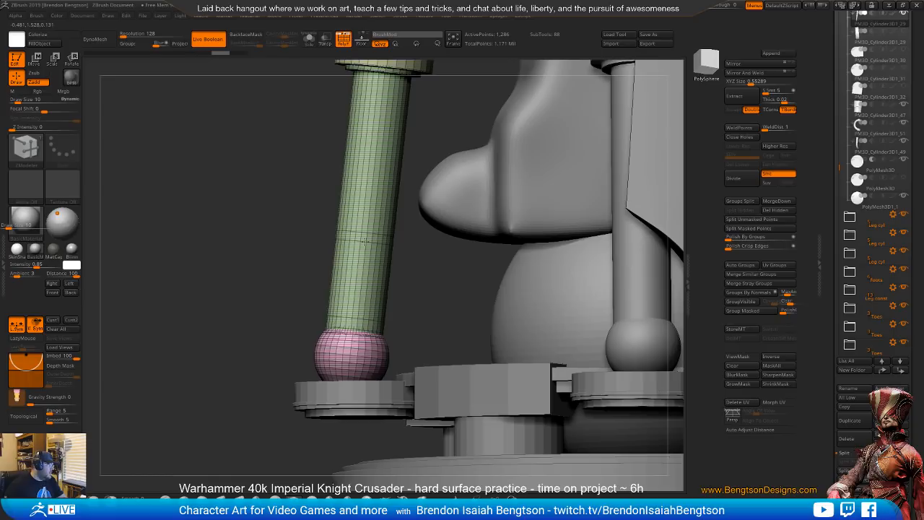
click(363, 312)
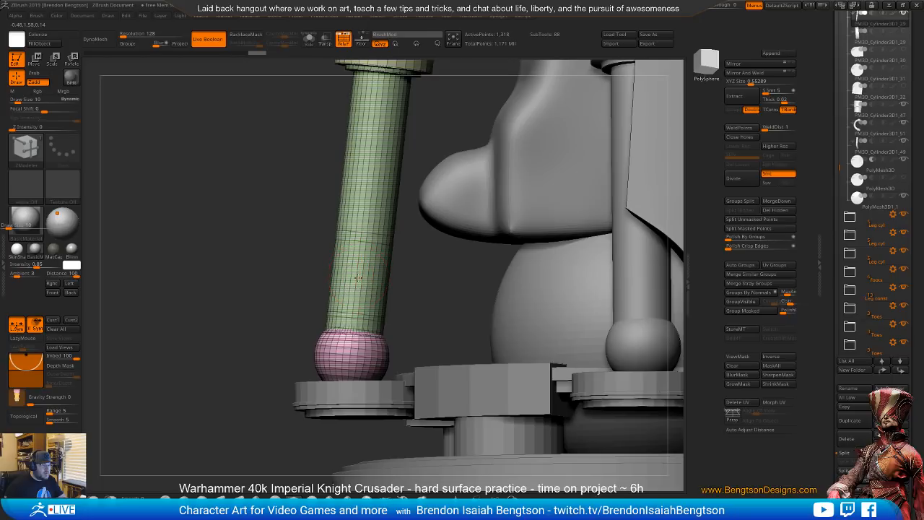
- Extrude the marked band outward into a stepped collar with thinner end rims and a thicker middle, and hide the polyframe
drag(344, 263, 285, 213)
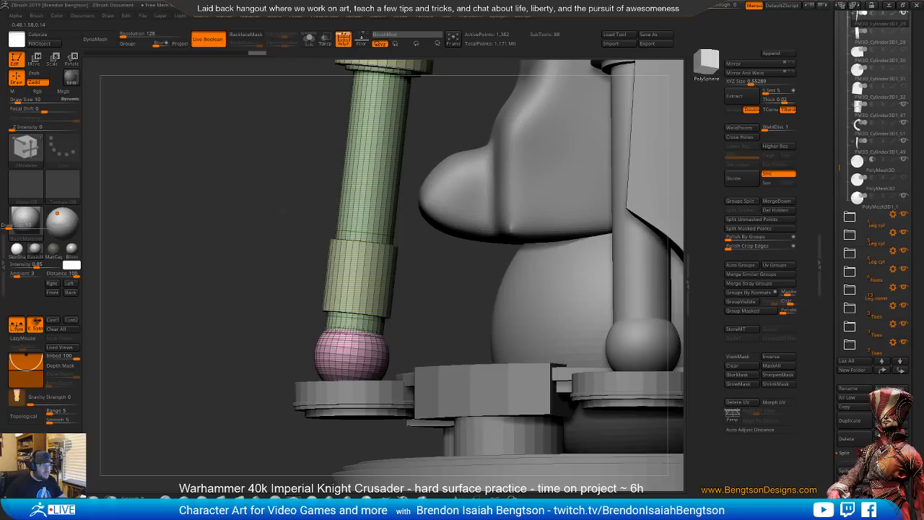
key(ctrl+z)
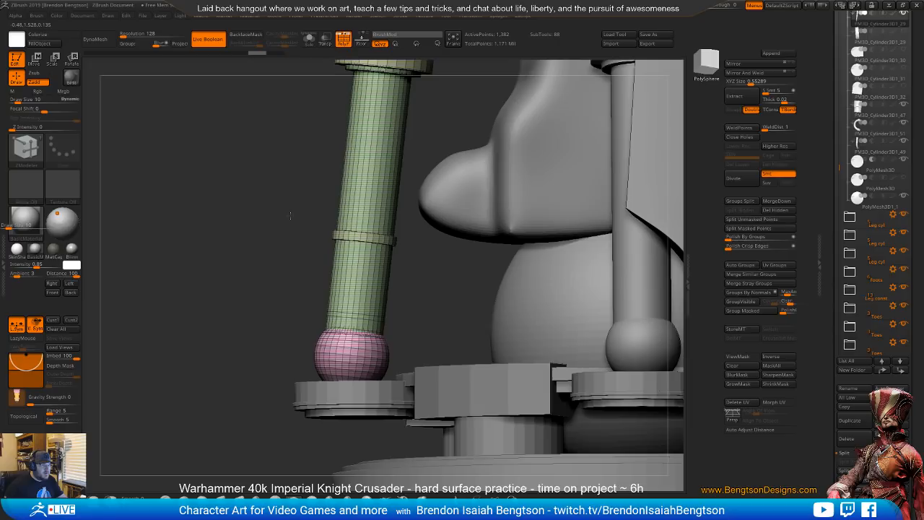
key(ctrl+z)
alt+right_drag(347, 313, 351, 324)
click(344, 319)
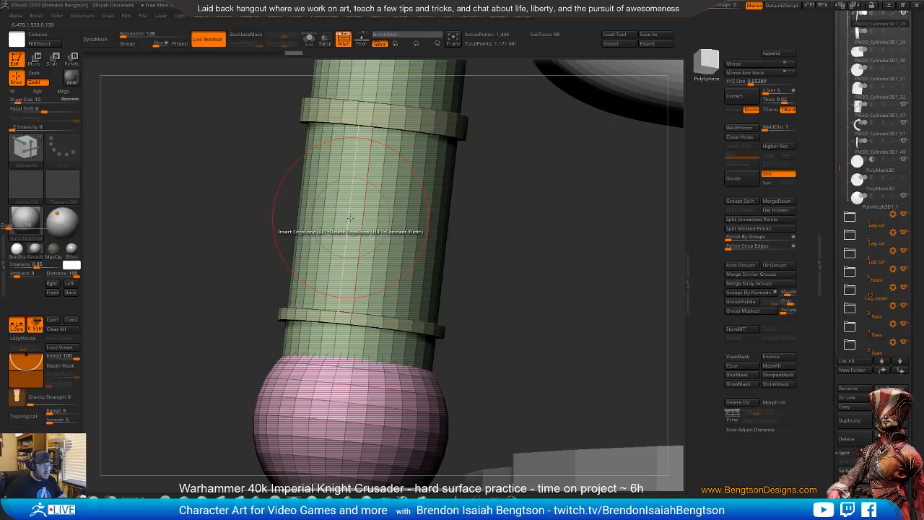
click(352, 217)
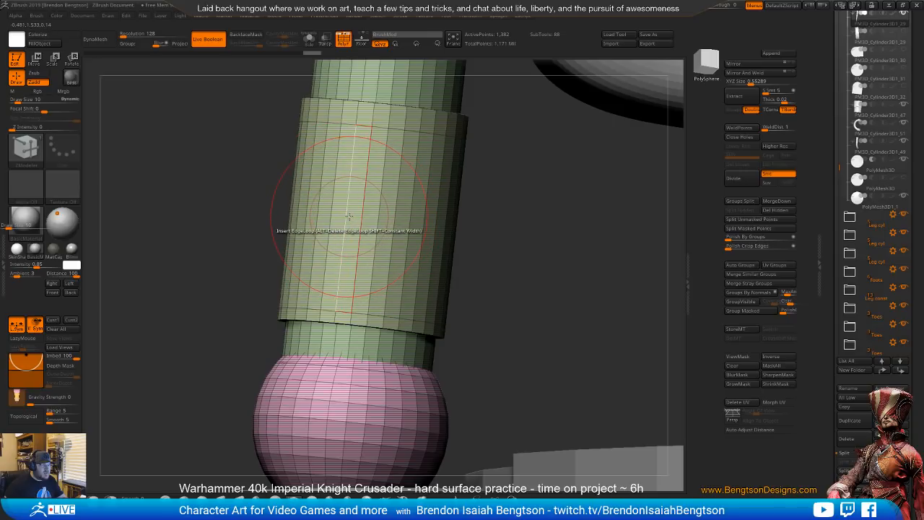
drag(348, 216, 280, 193)
ctrl+right_drag(280, 193, 411, 118)
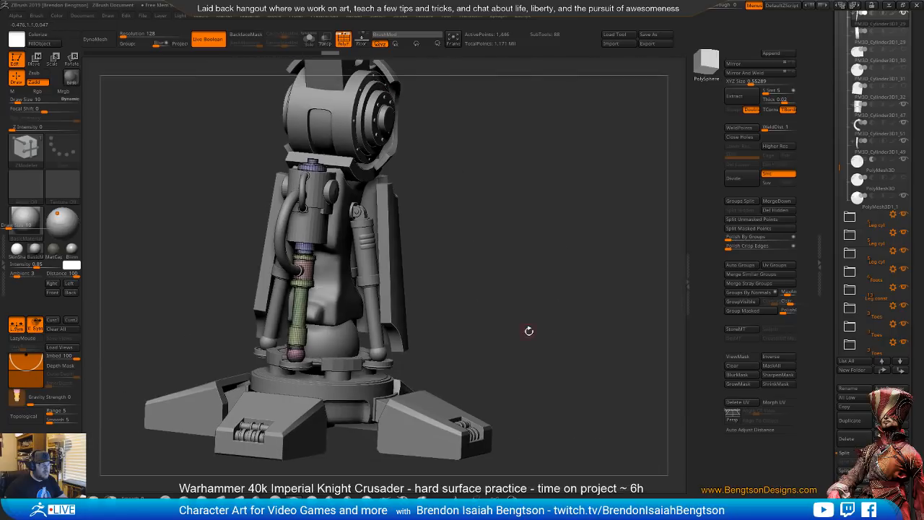
shift+right_drag(526, 330, 515, 313)
key(shift+f)
ctrl+right_drag(501, 377, 464, 320)
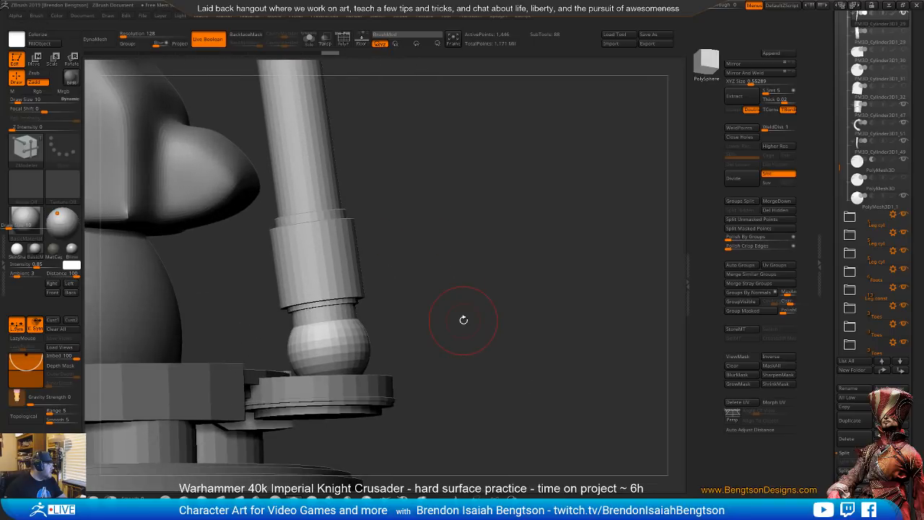
- Select the small rounded bracket atop the neighbouring side piston, check it in isolation and locate it within its Leg cyl folder
right_drag(488, 297, 457, 200)
alt+right_drag(456, 200, 448, 333)
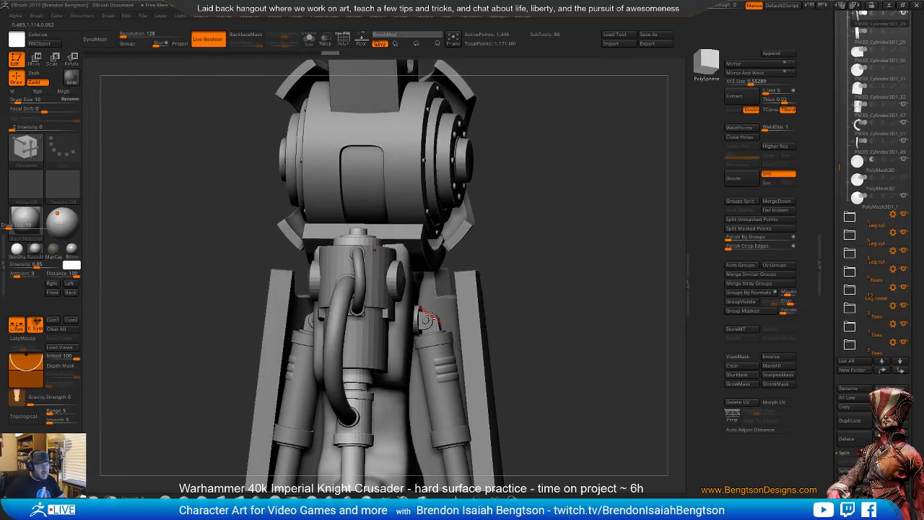
alt+click(427, 317)
right_drag(520, 298, 372, 262)
key(shift+s)
shift+right_click(372, 261)
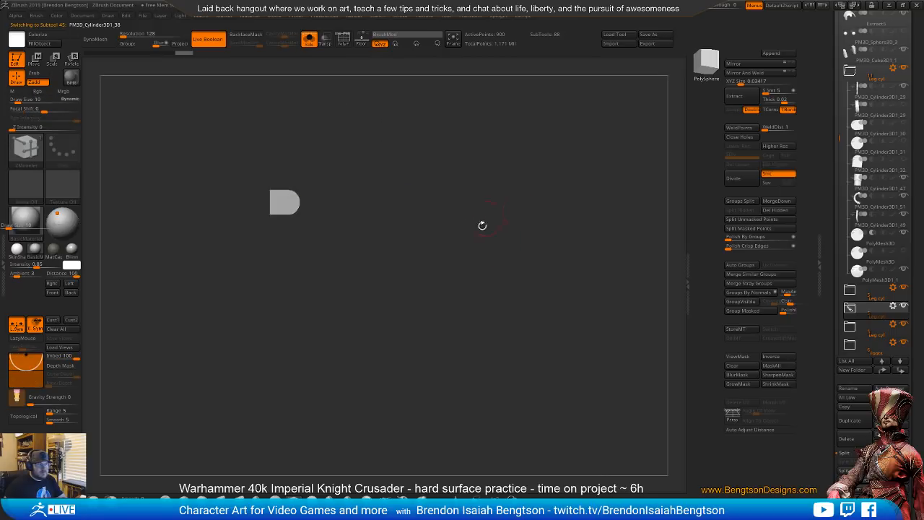
alt+right_drag(514, 262, 508, 224)
click(846, 309)
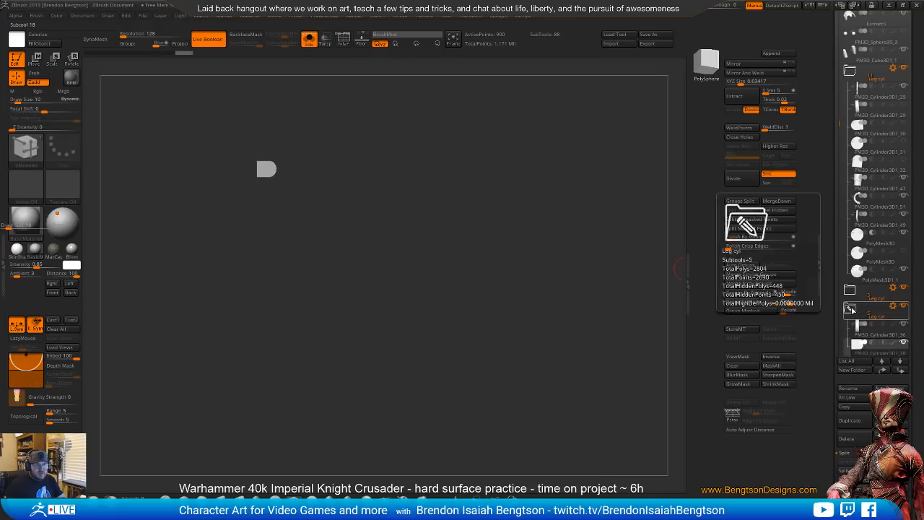
key(shift+s)
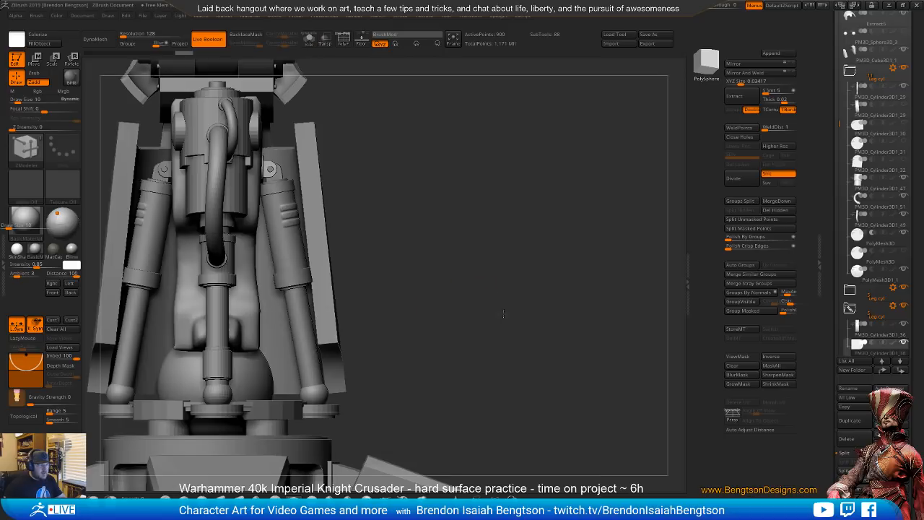
alt+right_drag(494, 315, 513, 299)
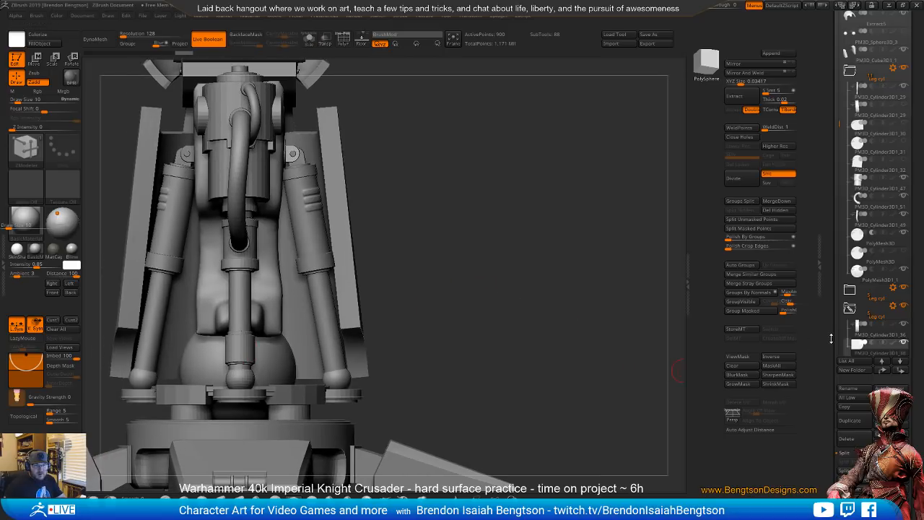
- Duplicate the bracket and move the copy out of its folder into the central piston's Leg cyl folder
mouse_move(848, 306)
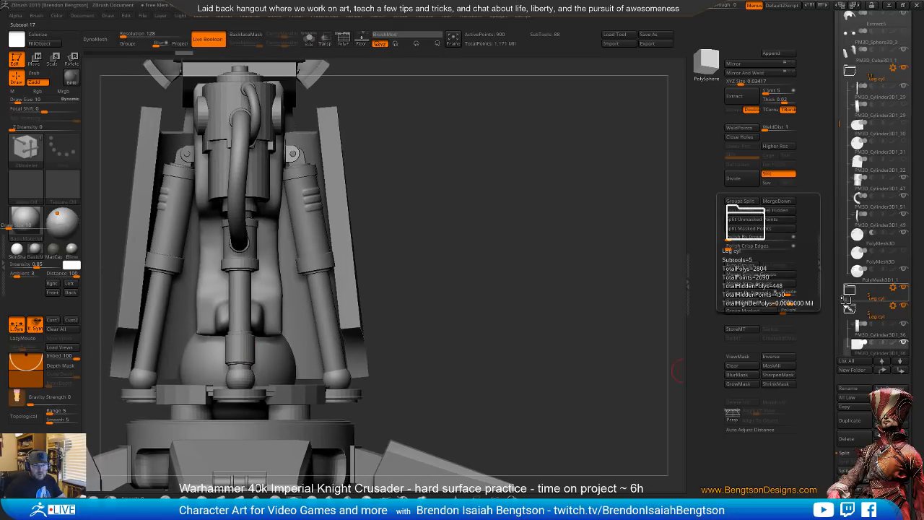
click(851, 418)
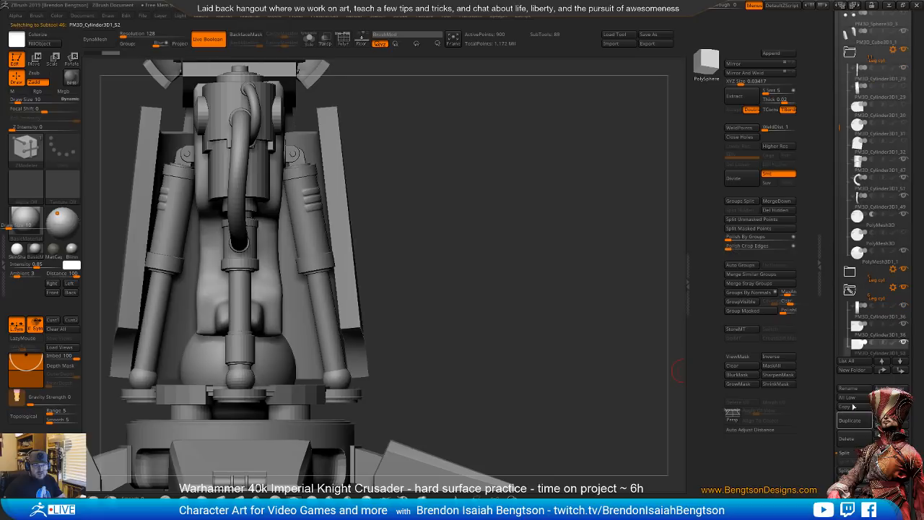
shift+click(900, 370)
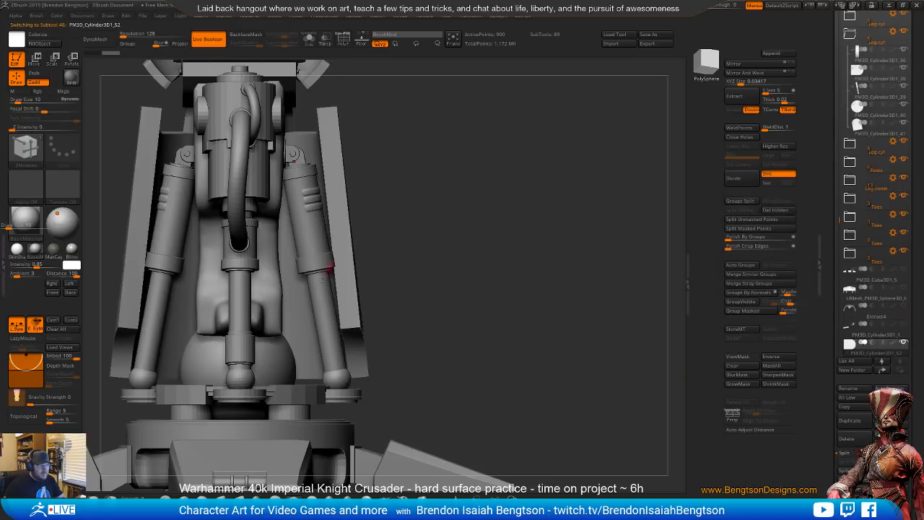
alt+click(245, 348)
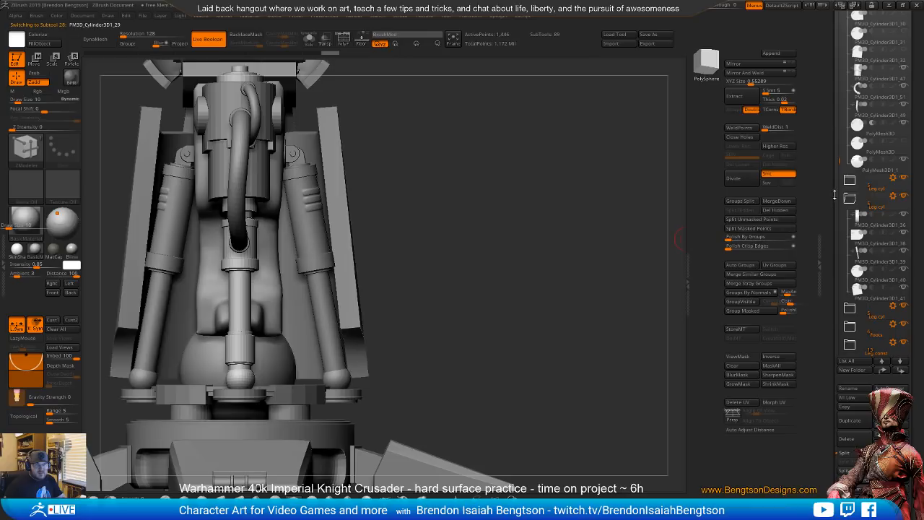
drag(840, 178, 841, 218)
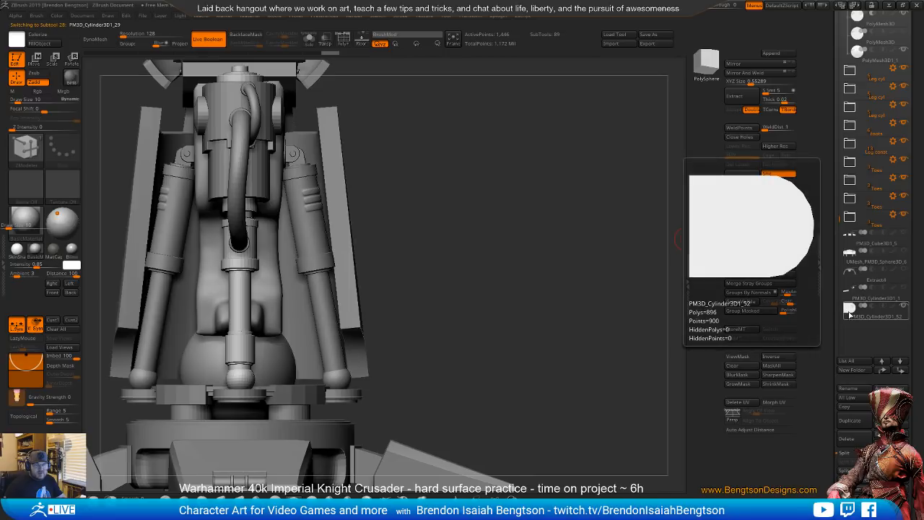
drag(849, 69, 854, 54)
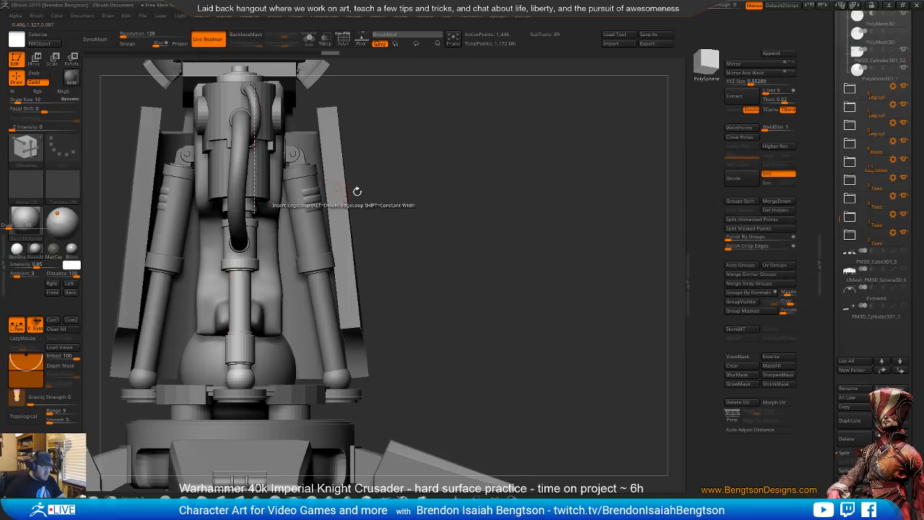
- Leave the ZModeler brush, select the bracket copy PM3D_Cylinder3D1_52 and centre the transform gizmo on it
key(b)
key(c)
key(b)
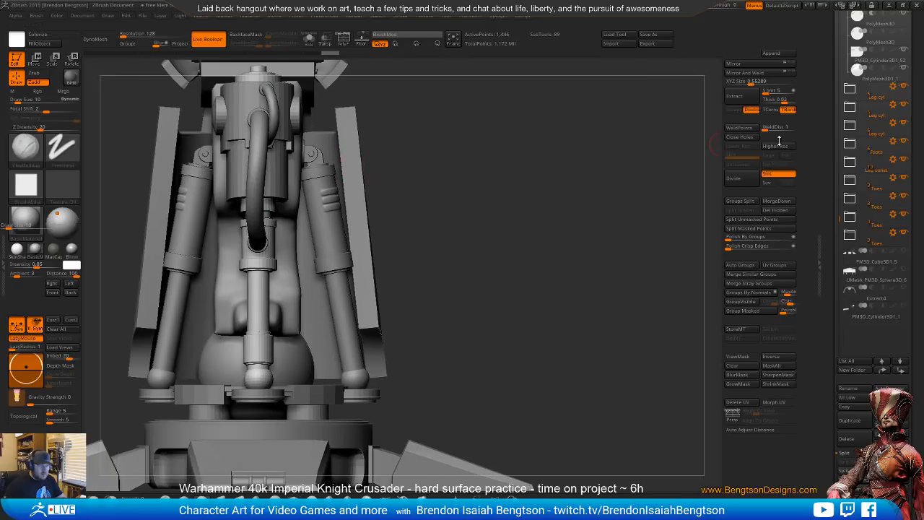
click(857, 62)
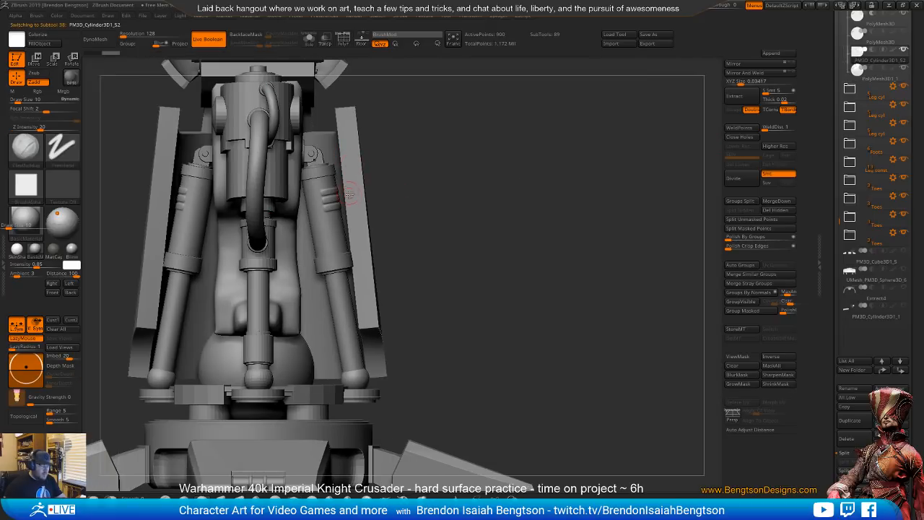
key(w)
alt+drag(562, 182, 540, 274)
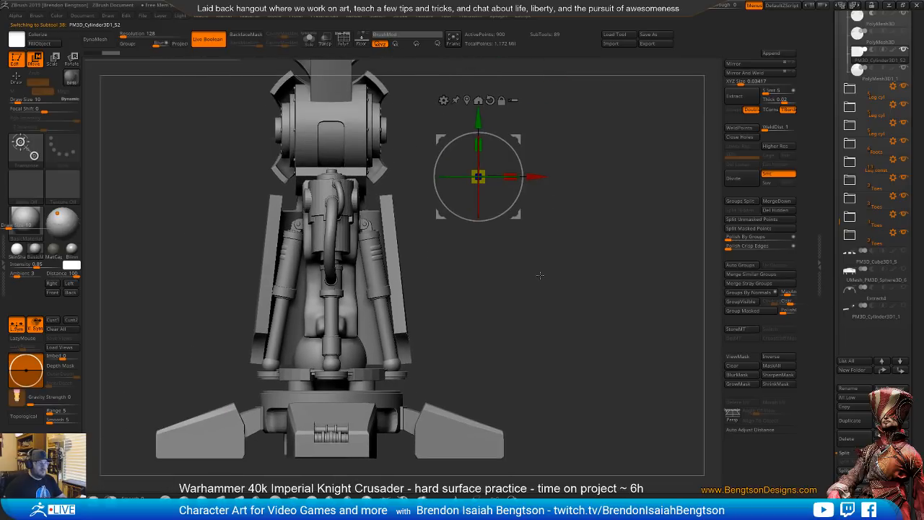
click(467, 102)
- Move the bracket copy down in front of the central piston's lower collar and rotate it 90° so its curved ends face forward
drag(401, 184, 475, 280)
drag(582, 297, 558, 306)
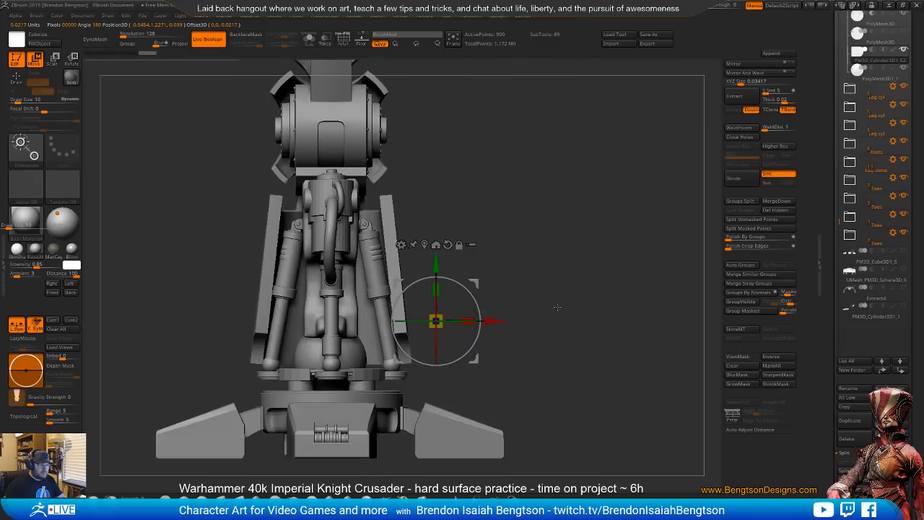
drag(473, 282, 369, 309)
drag(554, 322, 471, 325)
alt+drag(386, 344, 309, 339)
ctrl+right_drag(308, 338, 365, 322)
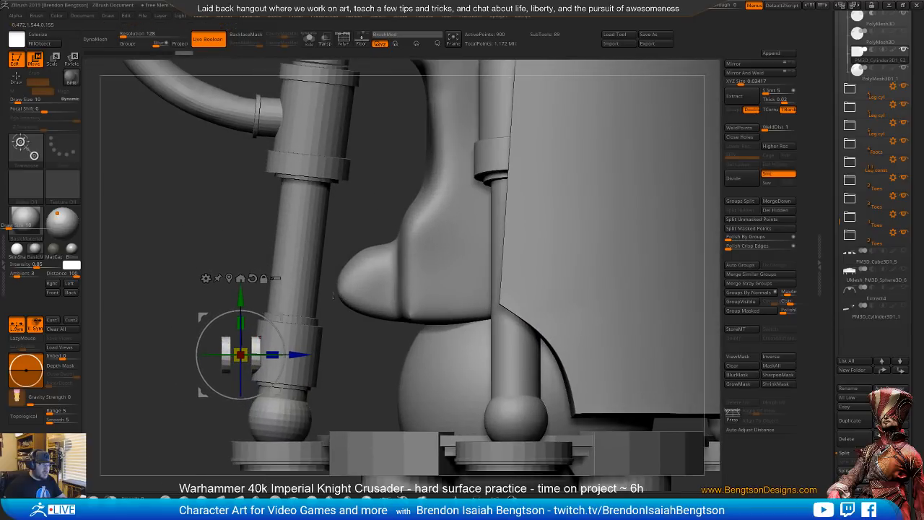
drag(171, 324, 163, 280)
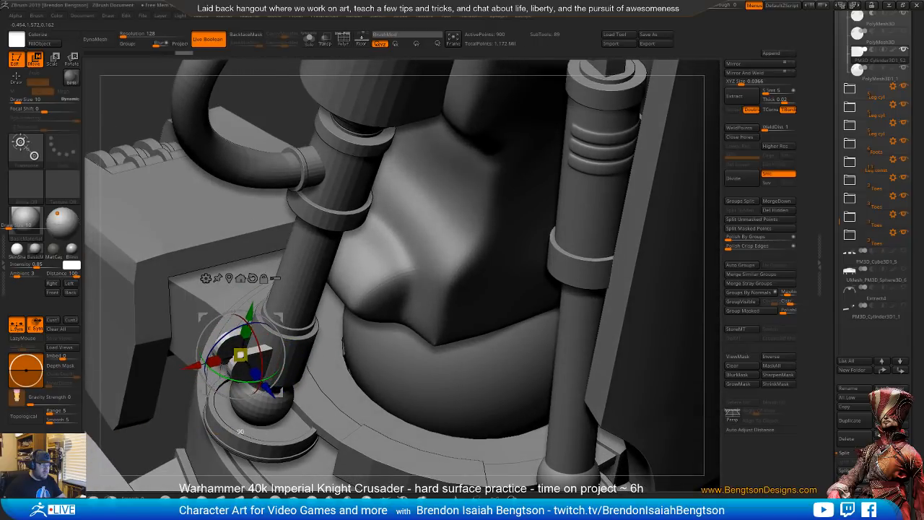
alt+drag(420, 335, 570, 332)
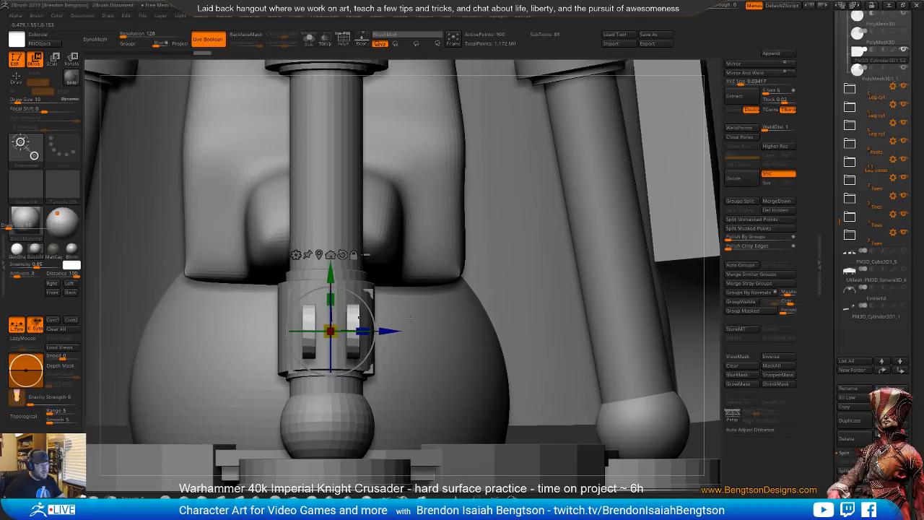
- Shift the bracket sideways and up, tilt it about 5° to match the rod's slant, and push it into the collar's front face
drag(392, 332, 409, 332)
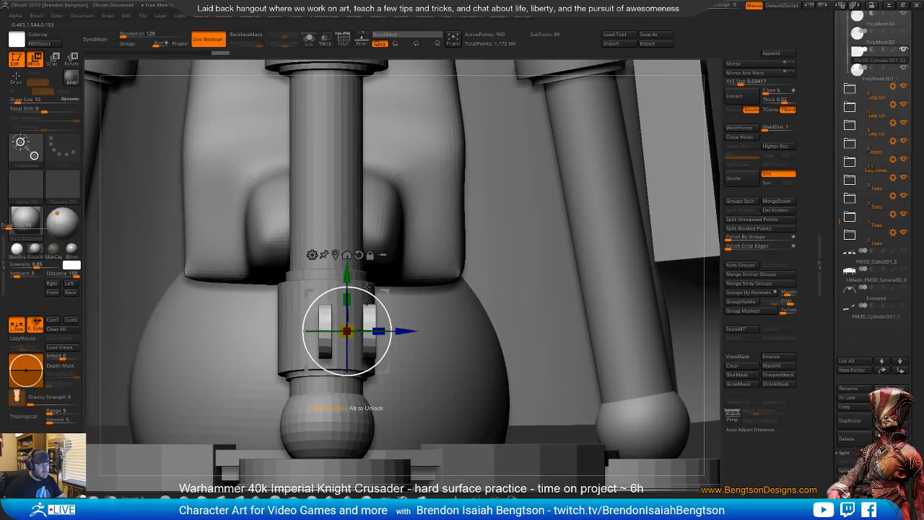
drag(347, 296, 347, 283)
drag(483, 223, 434, 277)
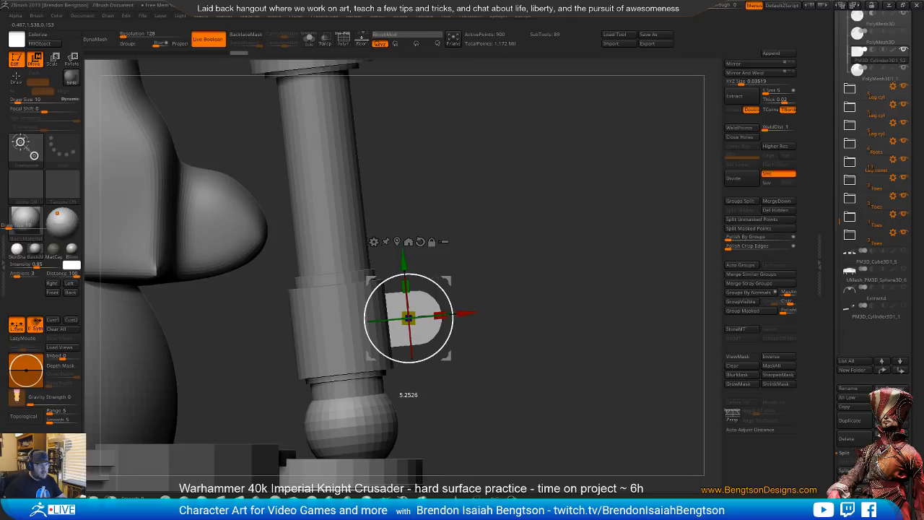
drag(461, 314, 444, 308)
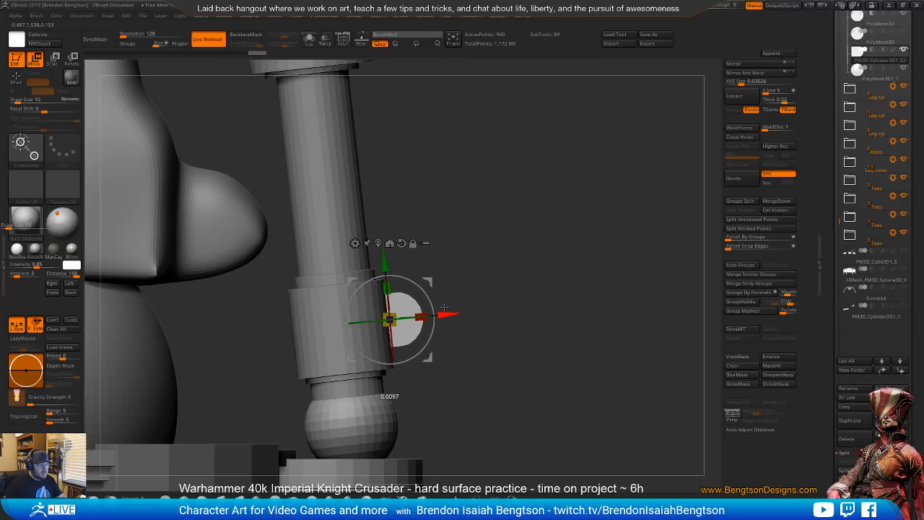
drag(583, 319, 533, 319)
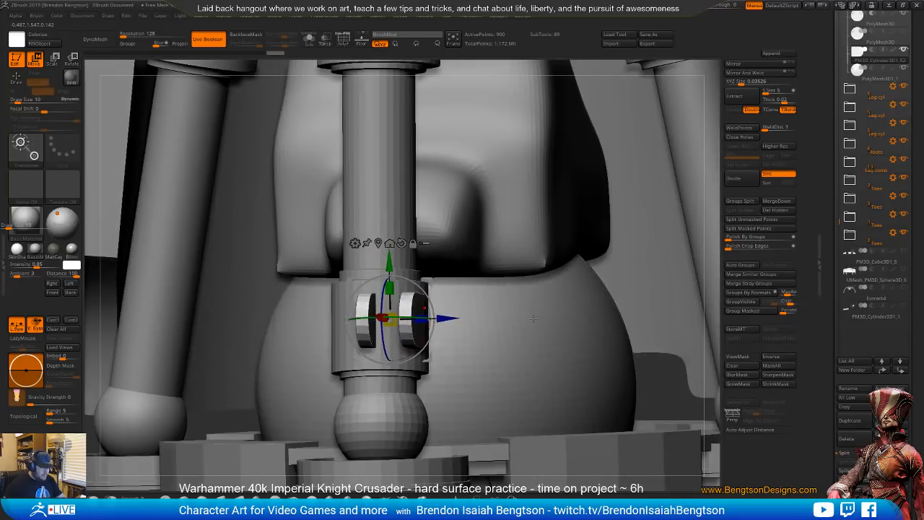
- Isolate the bracket copy at the central piston's collar and show its polygroups and wireframe
key(alt+s)
key(q)
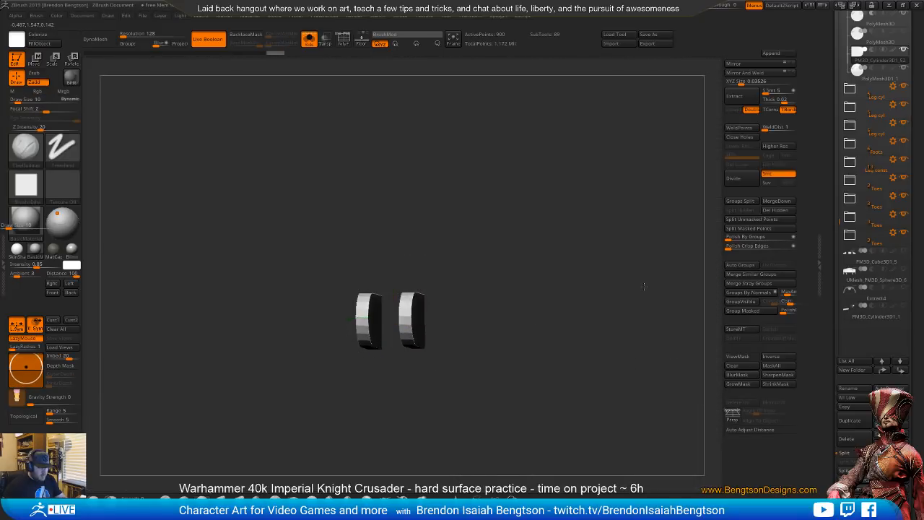
key(shift+f)
drag(644, 285, 538, 309)
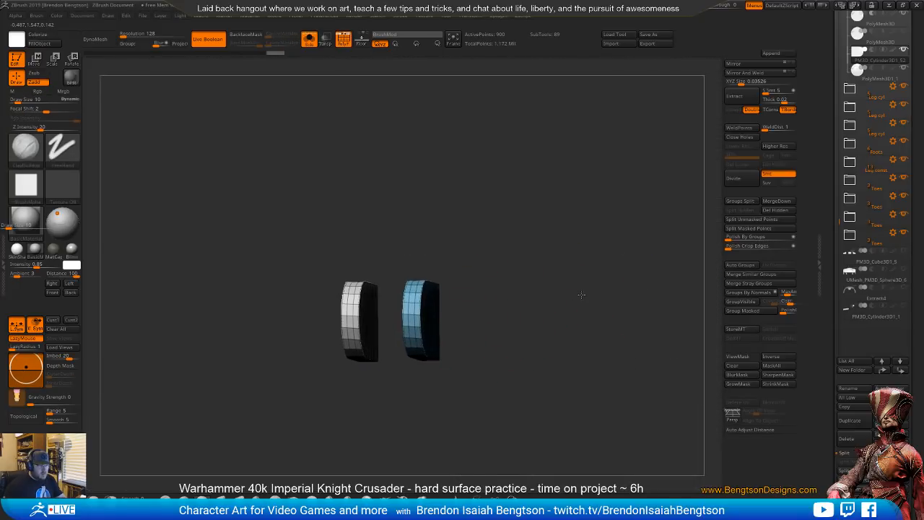
- Hide the blue polygroup plate of the bracket copy and delete the hidden geometry, leaving a single curved plate
key(b)
key(z)
key(m)
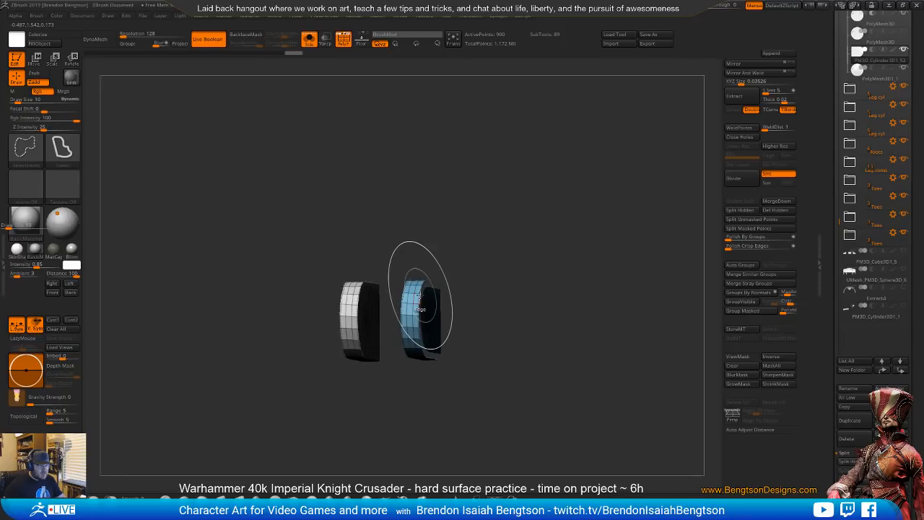
key(ctrl+z)
ctrl+shift+click(416, 299)
ctrl+shift+click(416, 298)
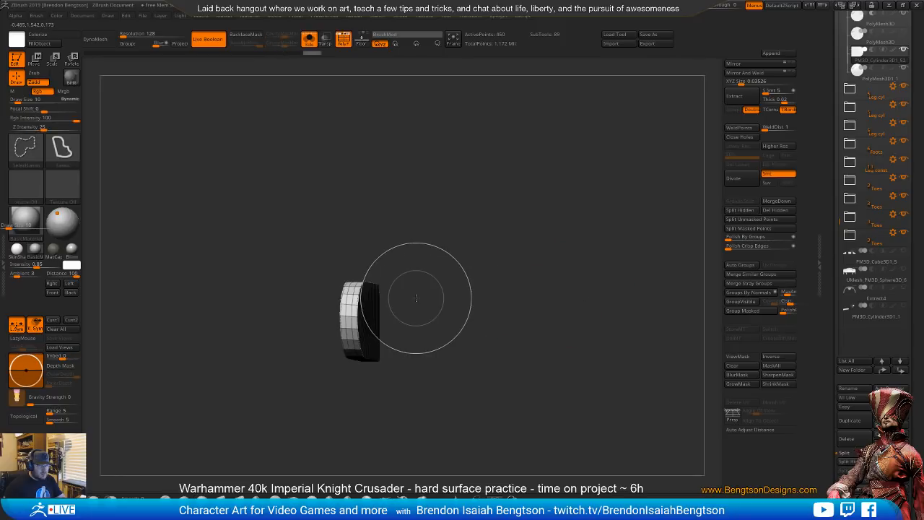
click(776, 210)
drag(532, 282, 513, 279)
key(shift+f)
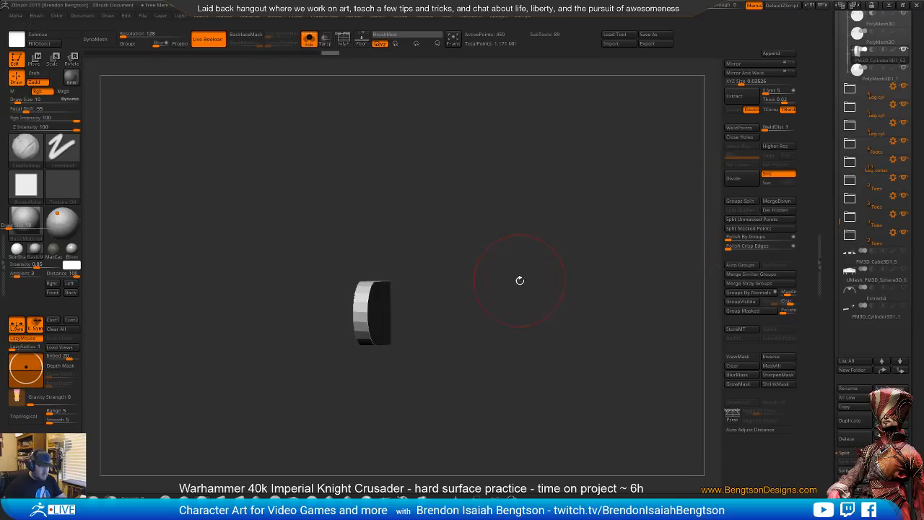
- Show the full model again, centre the gizmo on the remaining plate and slide it to the middle of the collar's front face
key(s)
mouse_move(546, 314)
mouse_down()
mouse_move(605, 308)
mouse_move(610, 318)
mouse_move(586, 351)
mouse_move(522, 265)
mouse_move(511, 334)
mouse_move(441, 320)
mouse_move(538, 311)
mouse_up()
alt+drag(537, 310, 606, 226)
key(w)
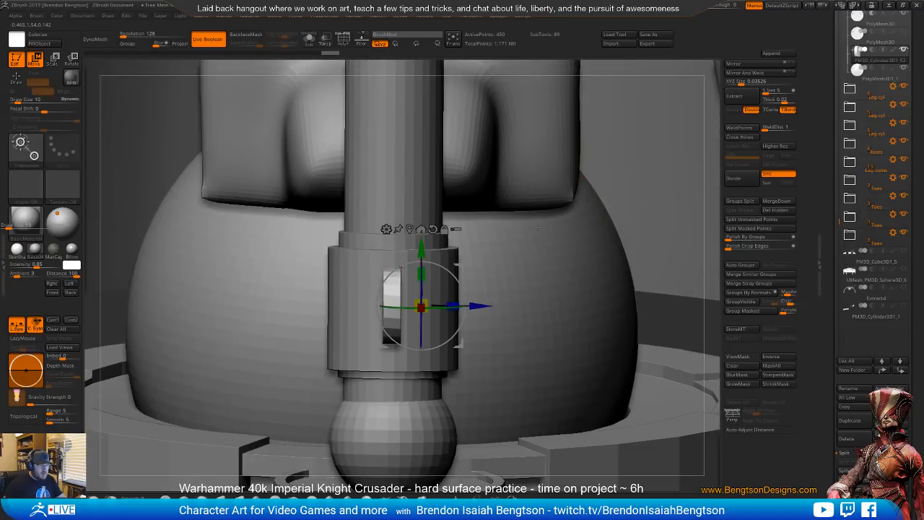
shift+drag(507, 204, 517, 223)
alt+click(410, 222)
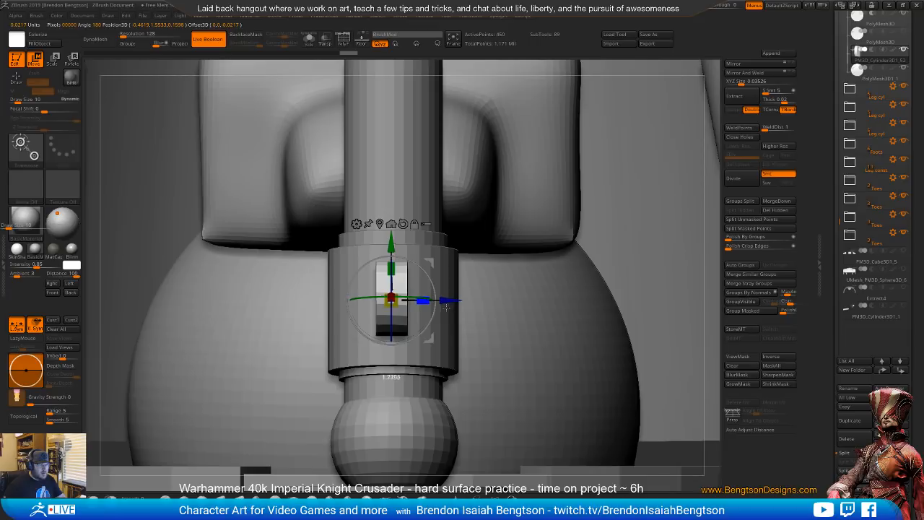
drag(547, 209, 592, 222)
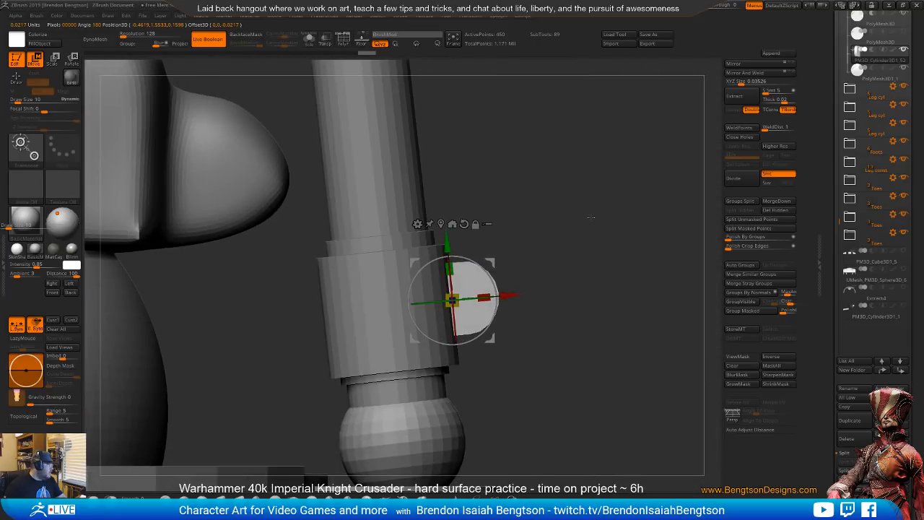
- Leave the gizmo, bring the whole Knight into front view and turn off local symmetry
key(q)
mouse_move(611, 270)
alt+mouse_down()
mouse_move(598, 263)
mouse_move(596, 237)
mouse_move(545, 297)
mouse_move(556, 280)
mouse_move(538, 294)
mouse_move(521, 292)
mouse_move(520, 282)
mouse_move(488, 283)
mouse_move(509, 285)
alt+mouse_up()
shift+drag(545, 257, 567, 446)
drag(539, 329, 499, 206)
alt+drag(511, 275, 550, 309)
drag(536, 357, 437, 364)
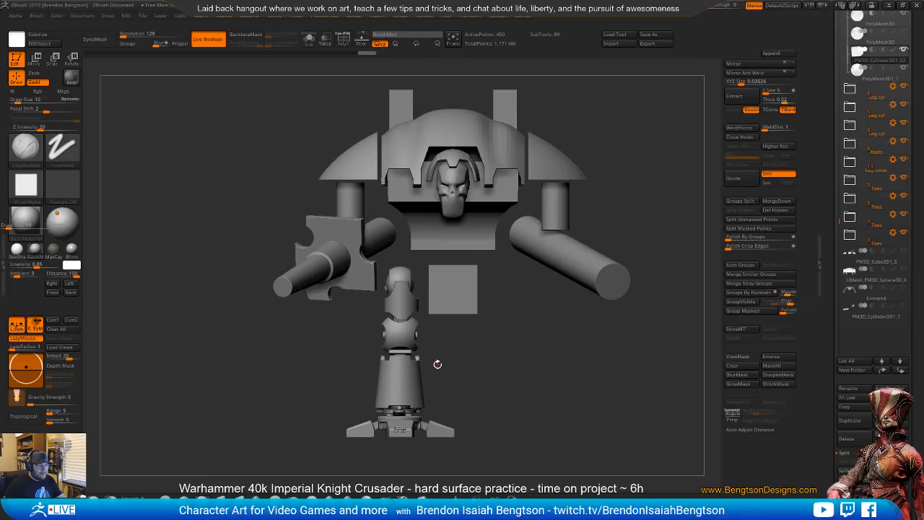
alt+drag(554, 363, 511, 360)
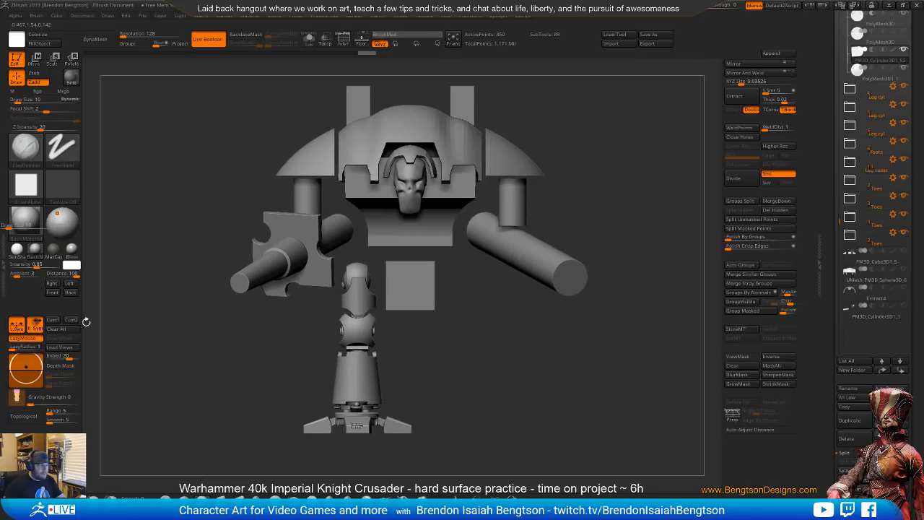
click(16, 324)
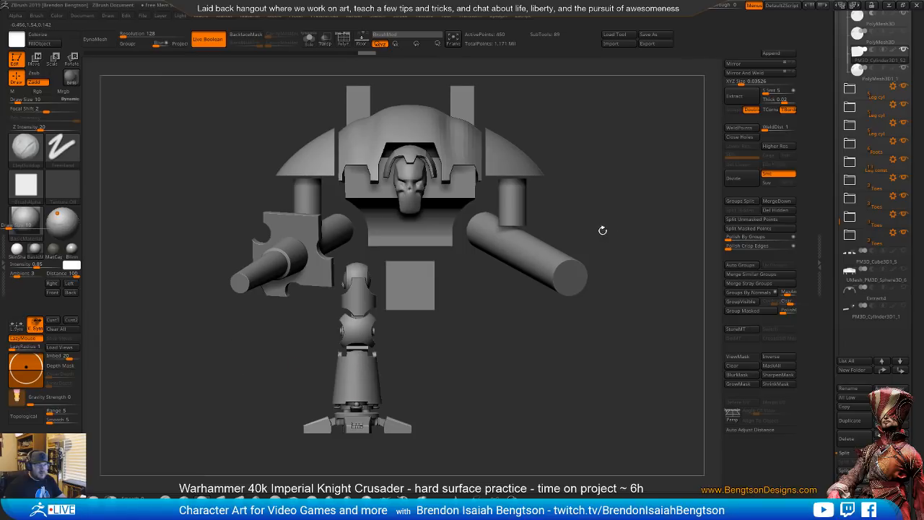
- Check which leg parts the Leg cyl and Foots folders hold by expanding the first one and toggling the others' visibility
click(851, 89)
drag(843, 134, 842, 130)
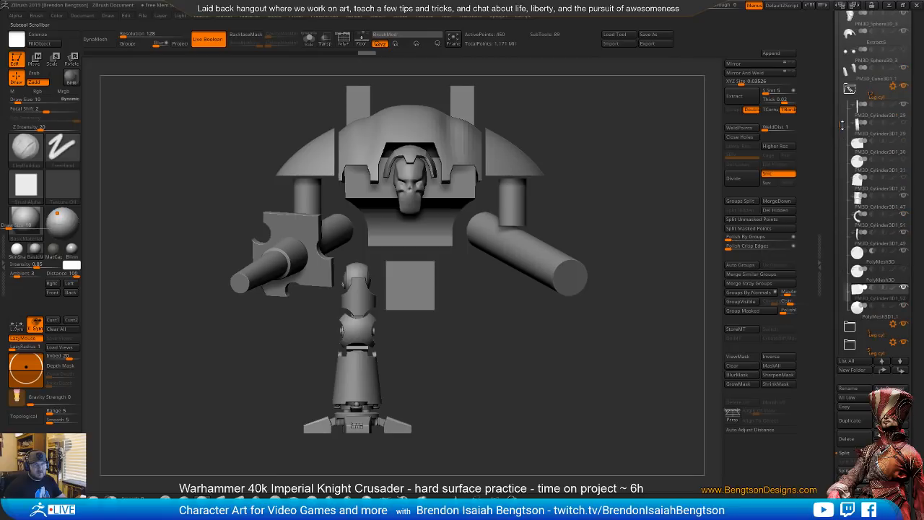
click(850, 90)
drag(391, 389, 491, 368)
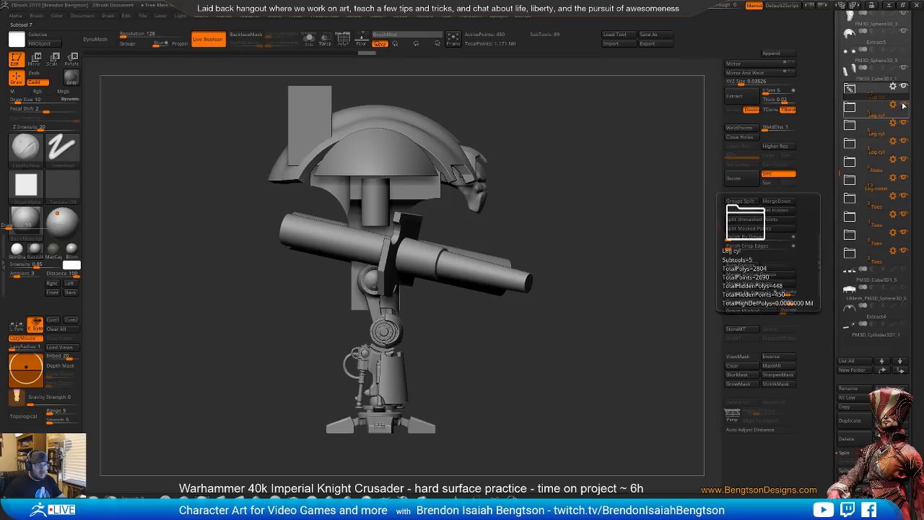
click(904, 124)
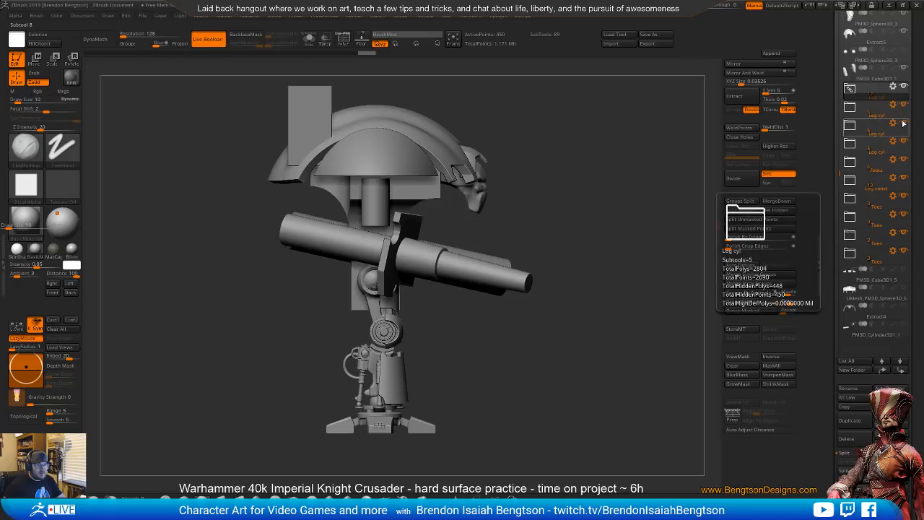
click(907, 143)
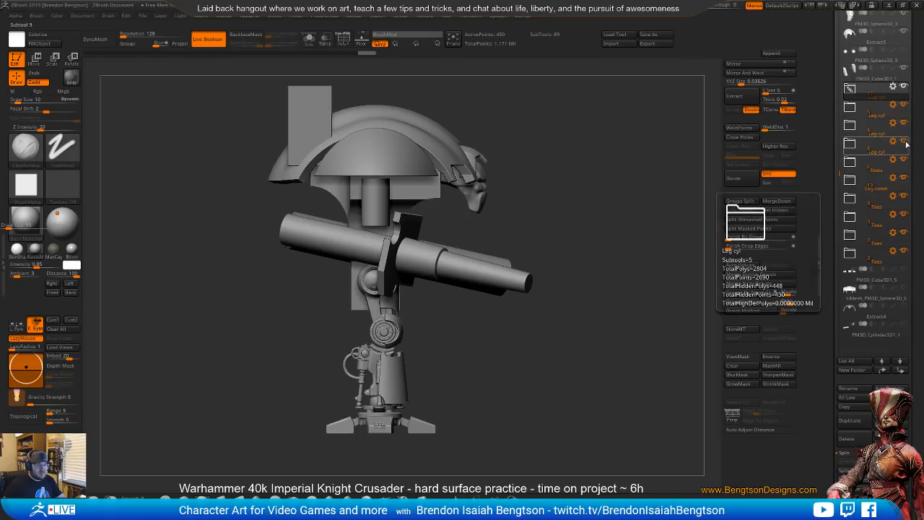
click(907, 160)
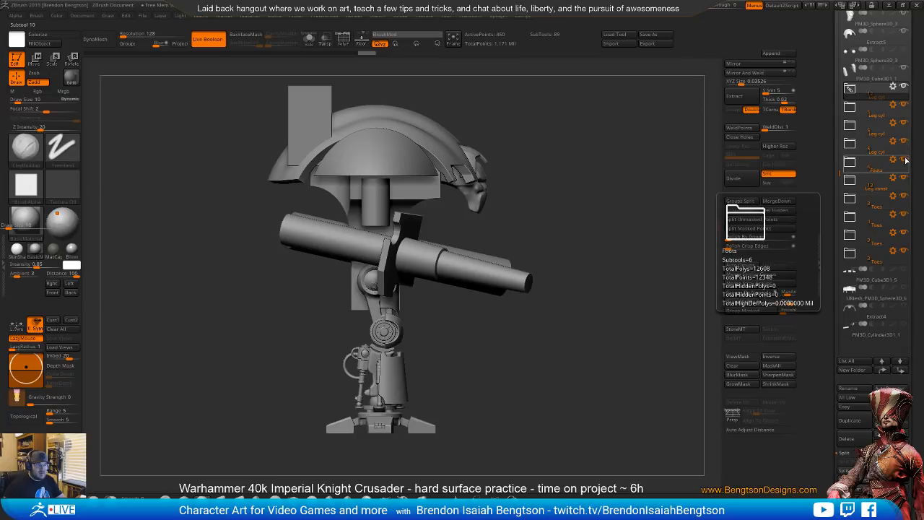
- Rename the Foots folder to Ankle
click(895, 161)
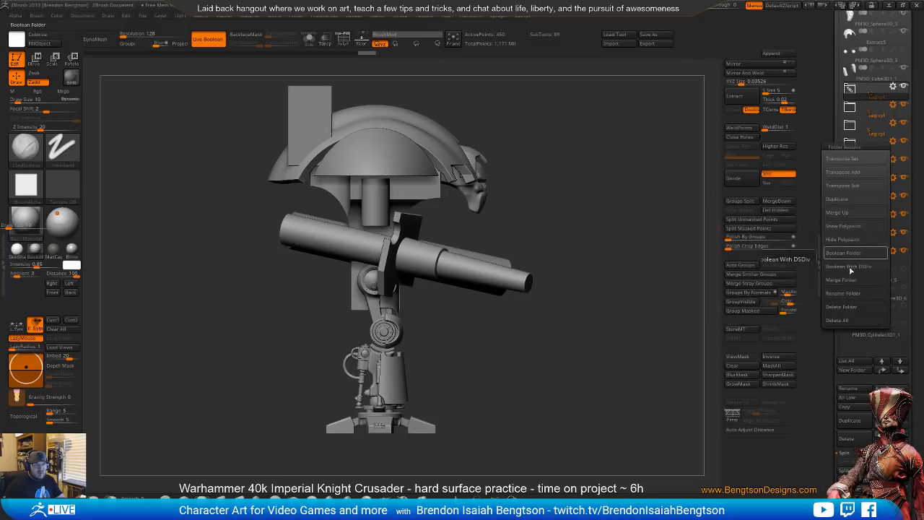
click(842, 294)
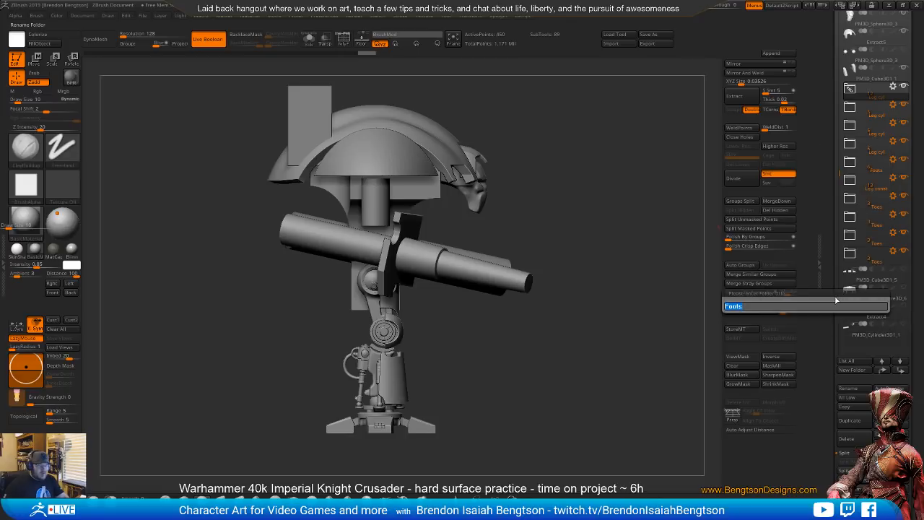
text(Ankle)
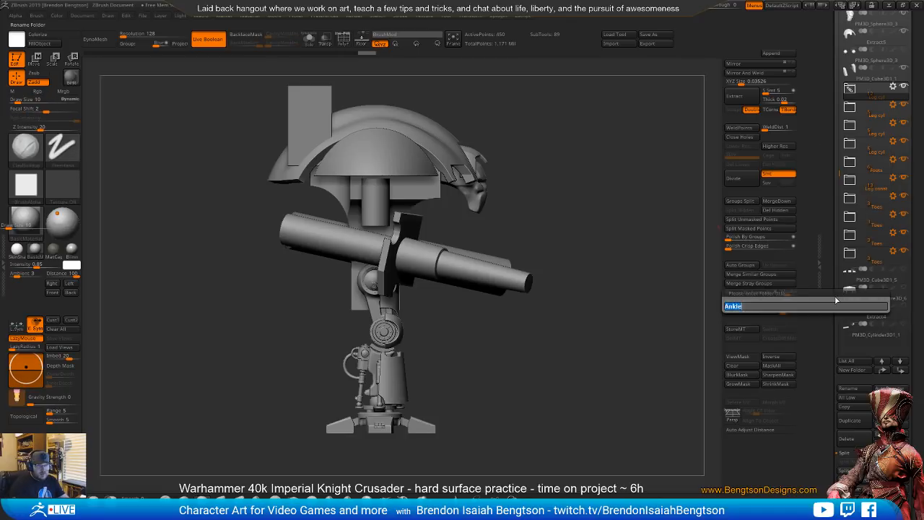
key(Return)
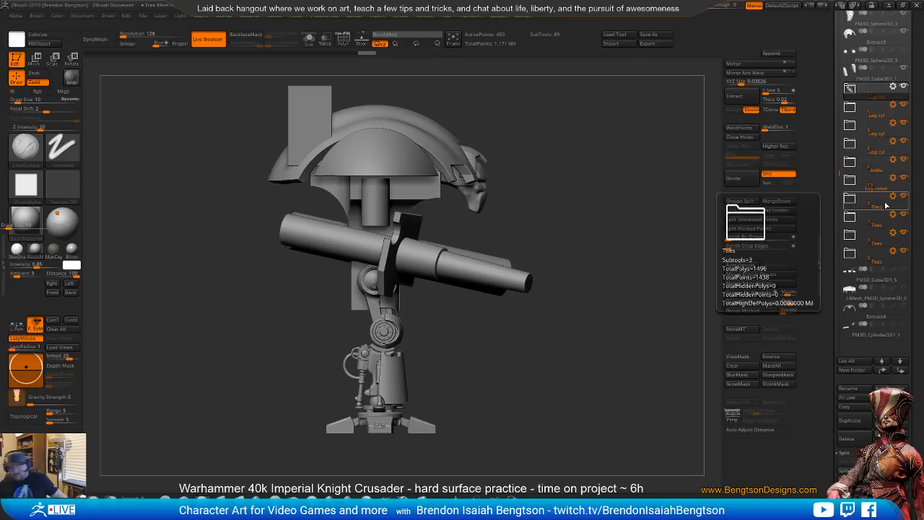
- Identify the Leg const folder's parts on the model and rename the folder to leg
mouse_move(880, 177)
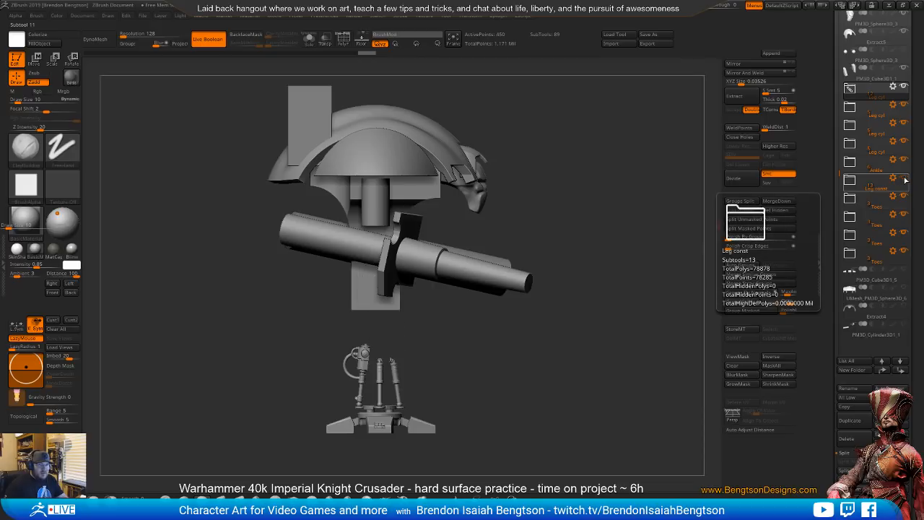
click(893, 177)
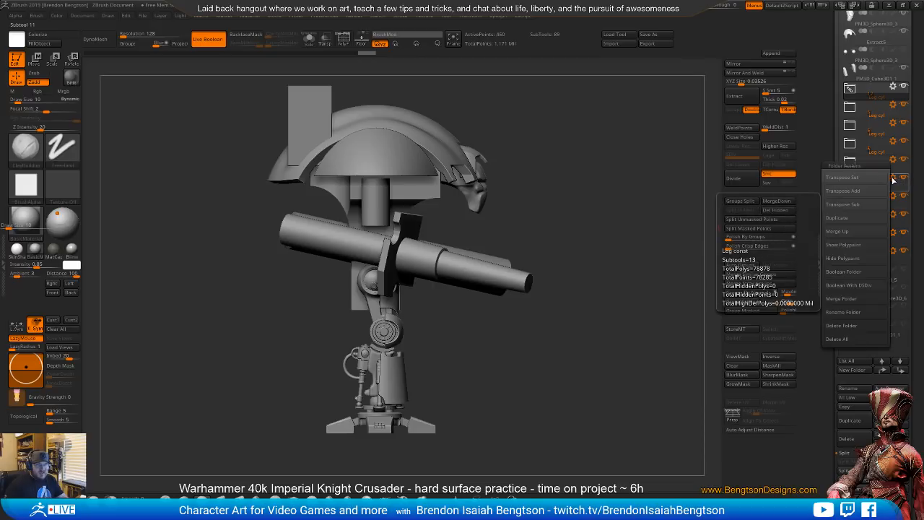
click(855, 312)
text(leg)
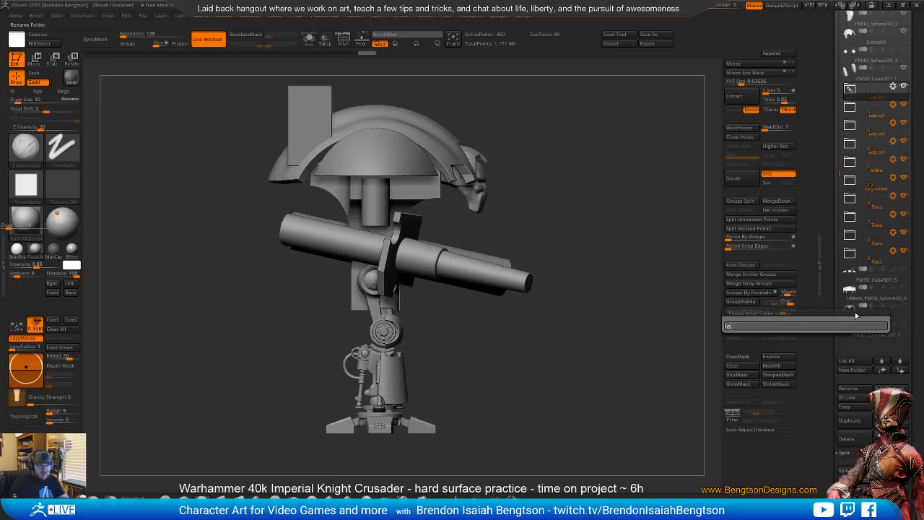
key(Return)
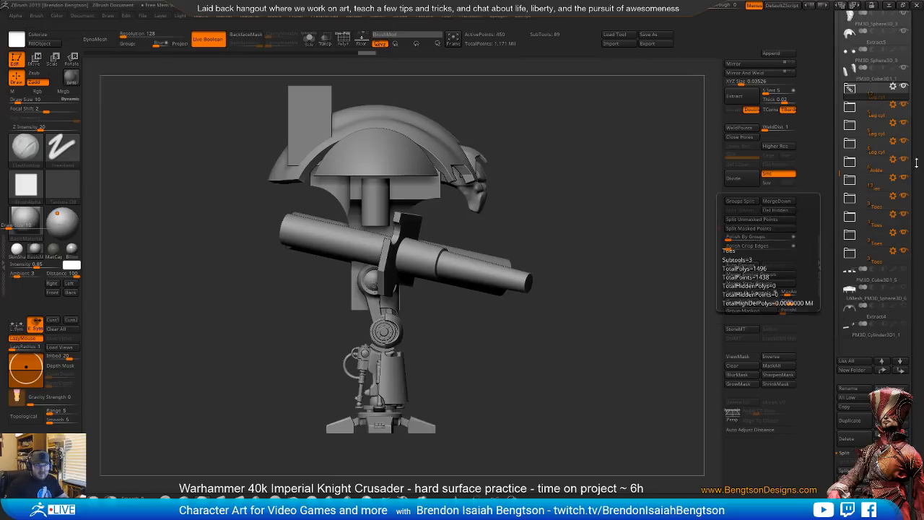
click(893, 178)
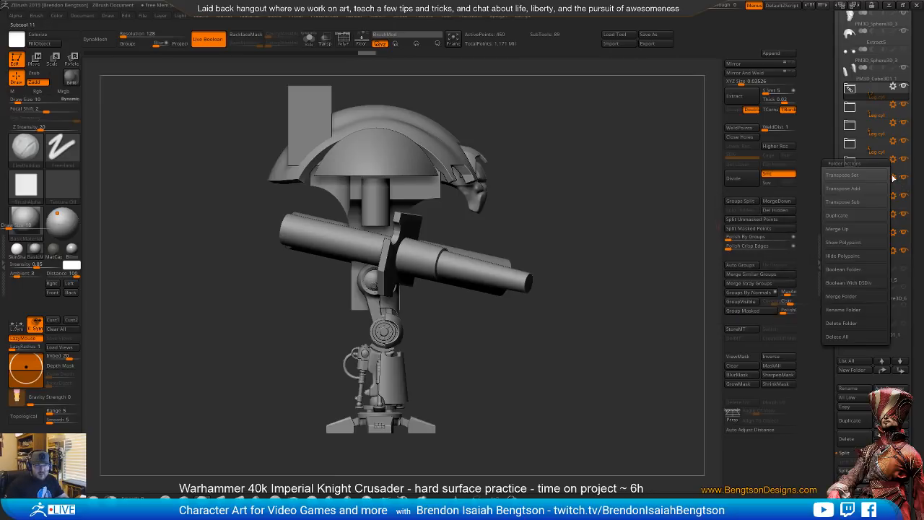
click(843, 309)
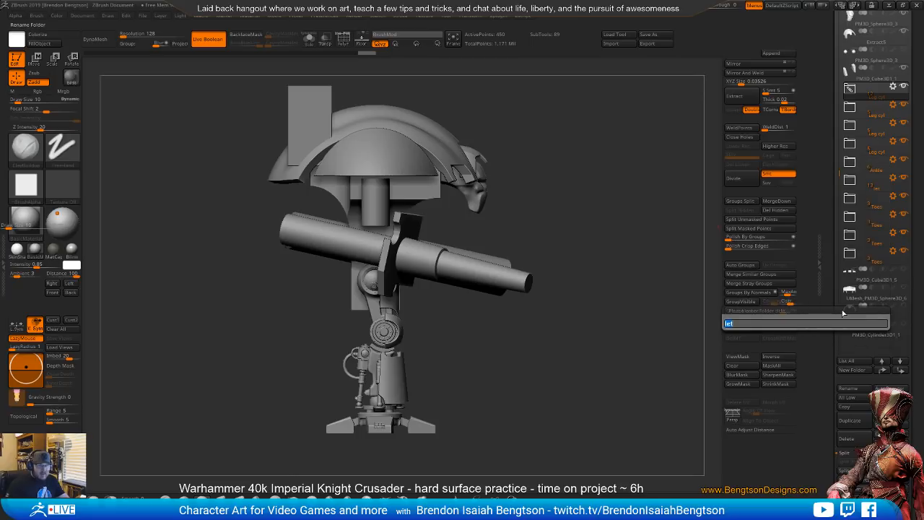
text(leg)
key(Return)
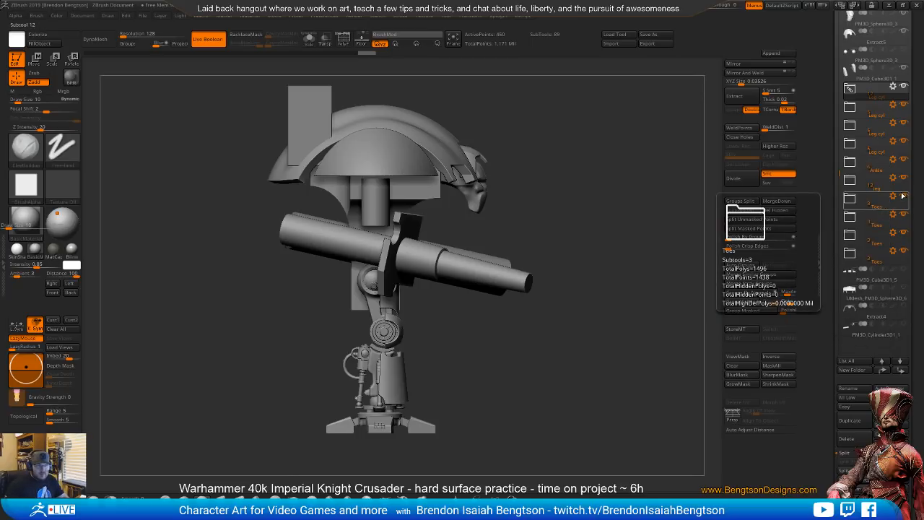
- Check which toes the individual Toes folders contain by toggling their visibility
click(904, 216)
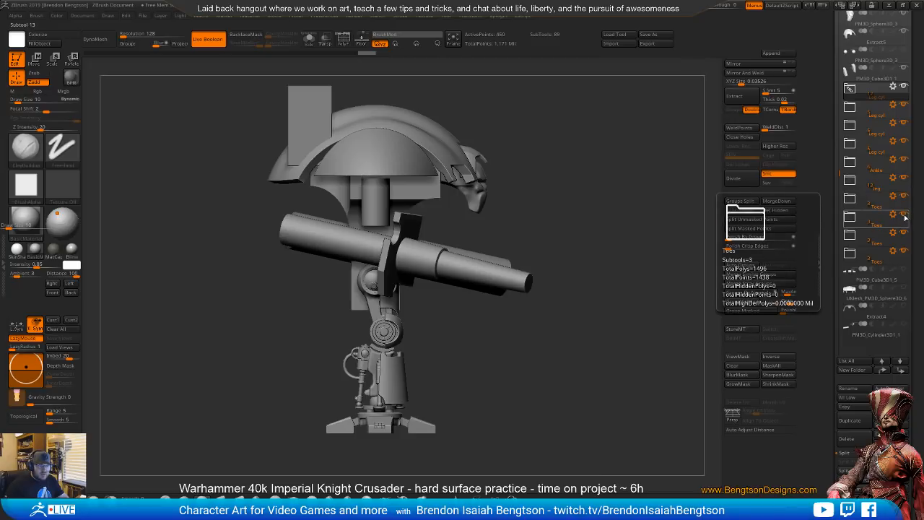
drag(599, 301, 627, 325)
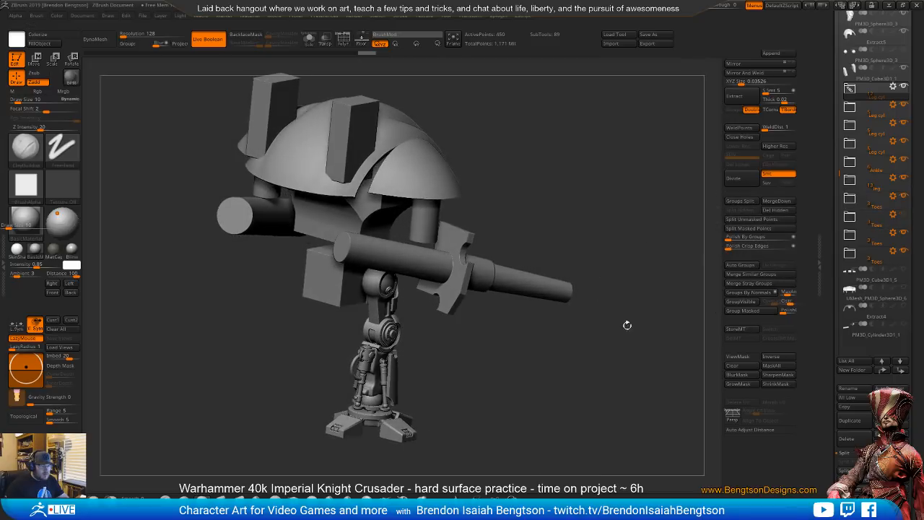
click(904, 234)
click(905, 251)
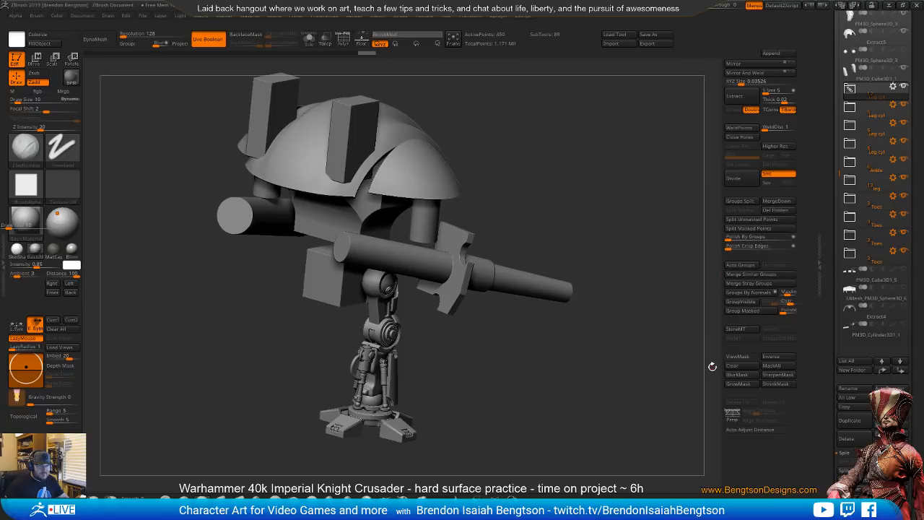
- Move the two cylinders and the toe from the last Toes folder into the third Toes folder
mouse_move(886, 262)
click(852, 254)
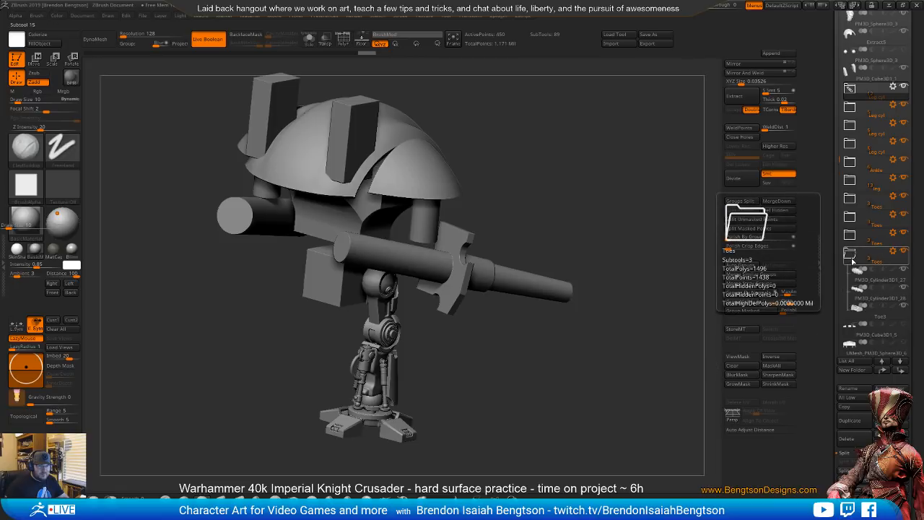
click(849, 234)
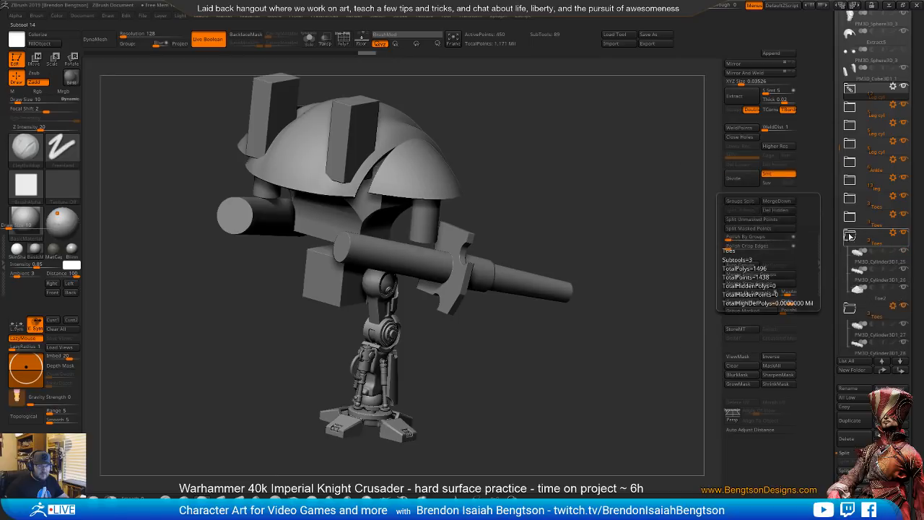
drag(839, 145, 841, 167)
mouse_move(855, 277)
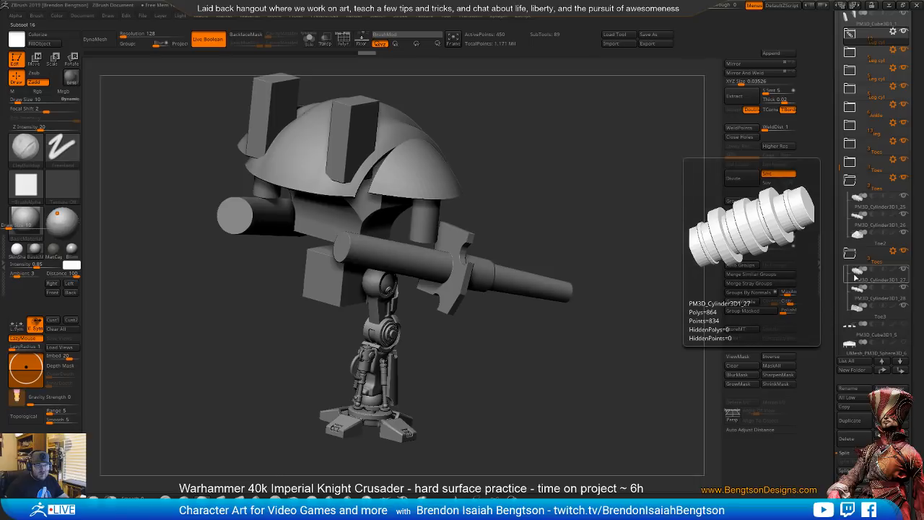
drag(855, 278, 851, 195)
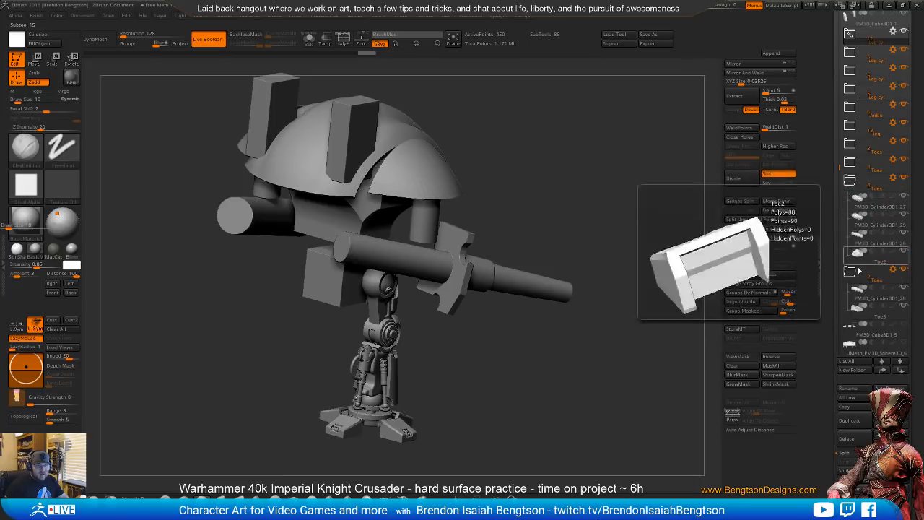
drag(856, 298, 851, 194)
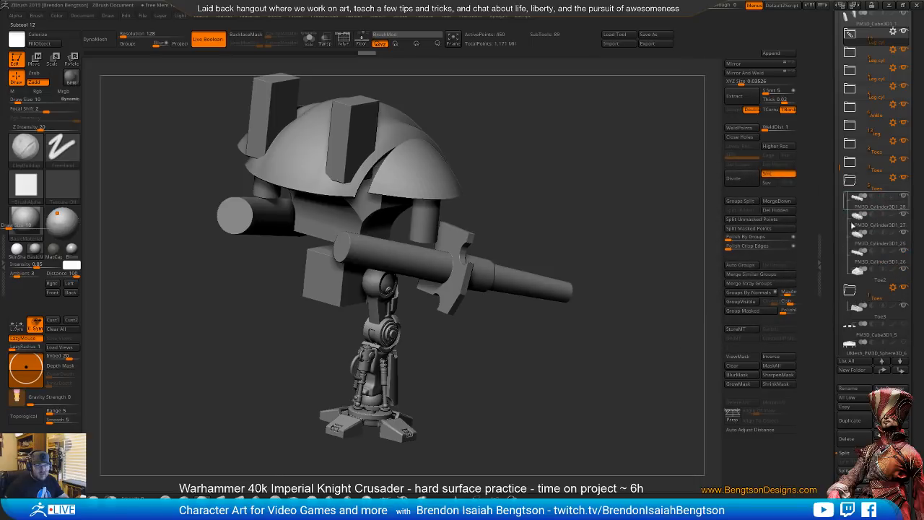
drag(855, 308, 851, 196)
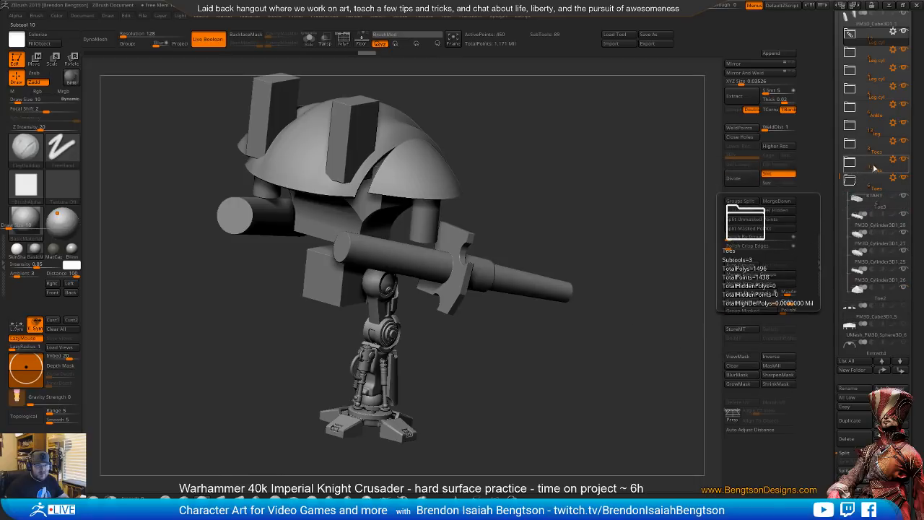
- Combine the second Toes folder's parts with those of the merged Toes folder below it
click(856, 199)
click(852, 166)
drag(857, 182, 857, 232)
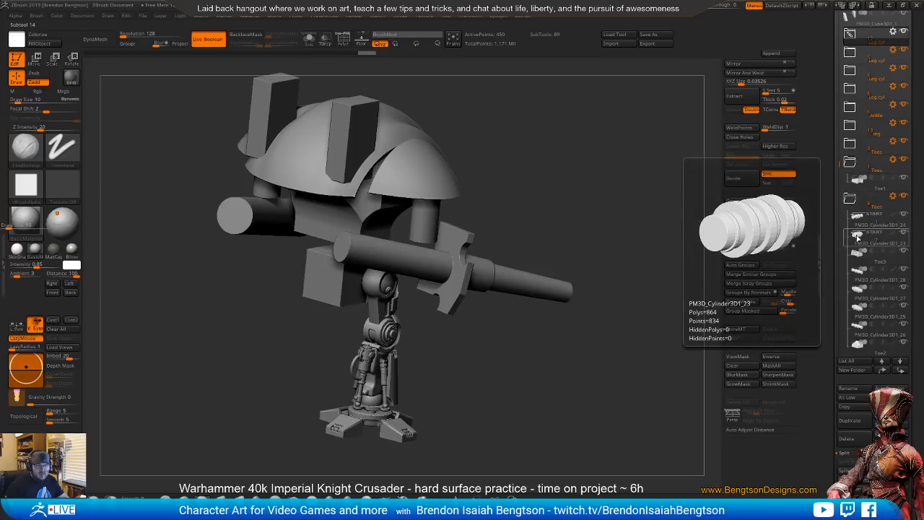
click(857, 224)
drag(856, 230, 856, 231)
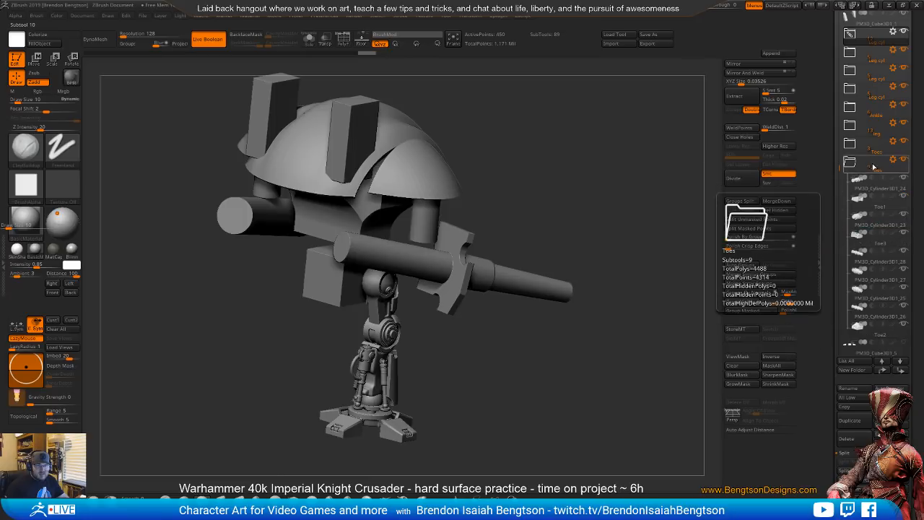
- Combine the first Toes folder's parts with the merged ones so a single Toes folder holds every toe
click(852, 147)
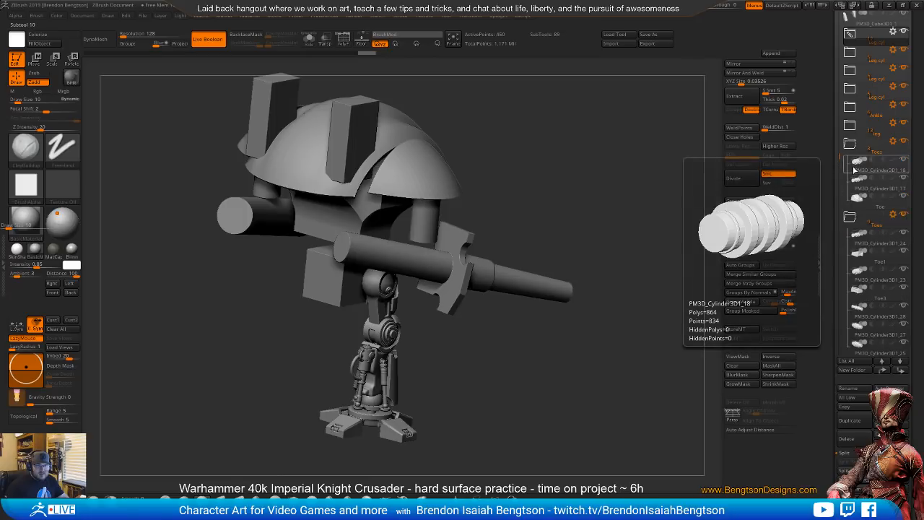
mouse_move(851, 219)
mouse_down()
mouse_move(854, 245)
mouse_move(857, 202)
mouse_move(855, 216)
mouse_up()
click(857, 219)
drag(856, 163, 855, 208)
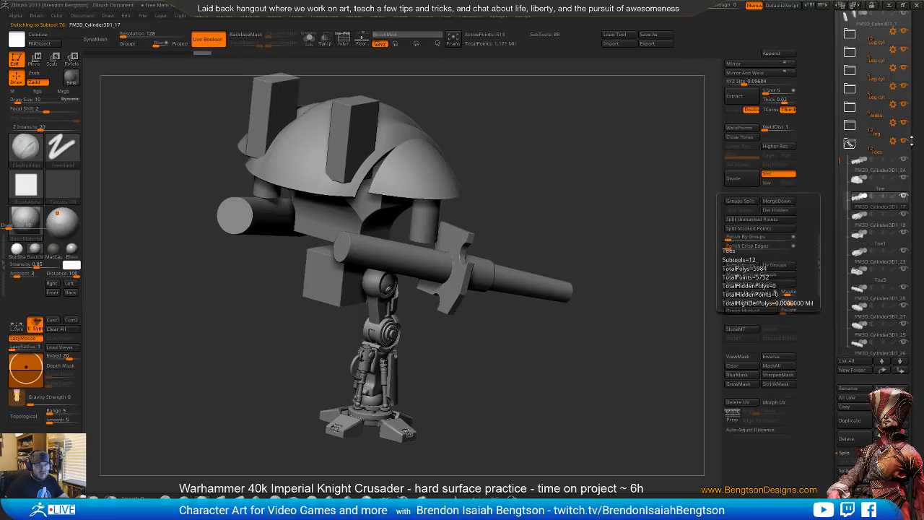
- Check the leg folder's contents and the merged Toes folder's visibility on the model, then collapse both folders
click(851, 126)
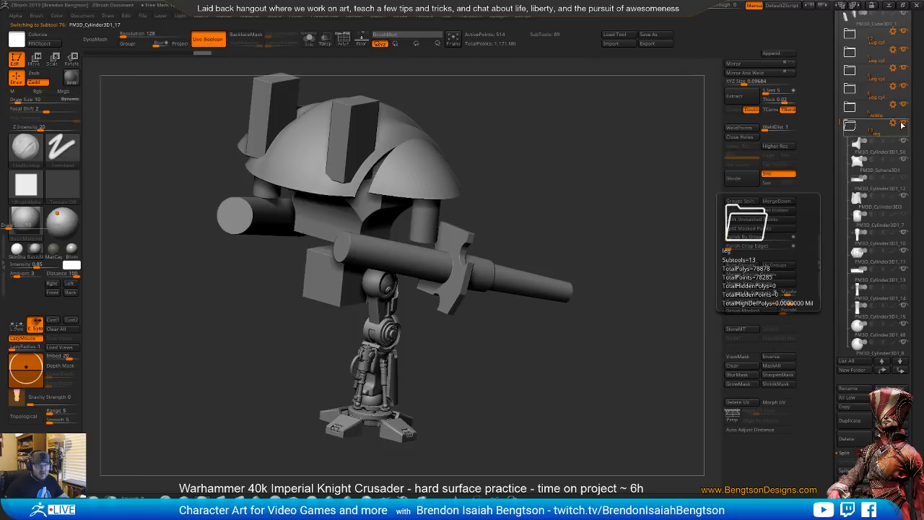
click(859, 127)
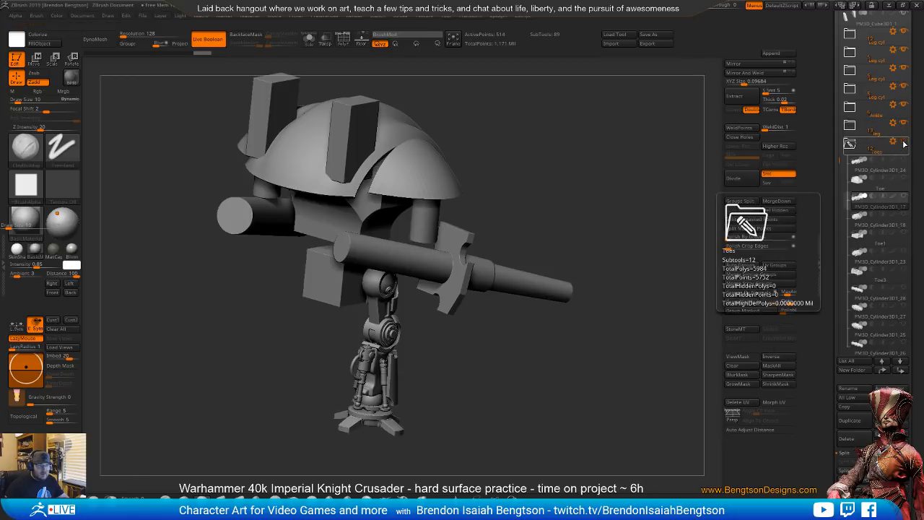
mouse_move(904, 144)
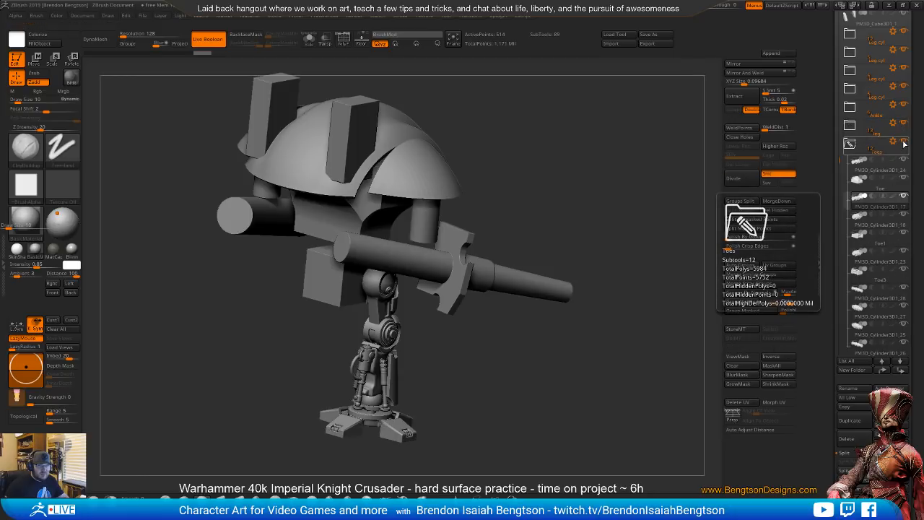
click(856, 144)
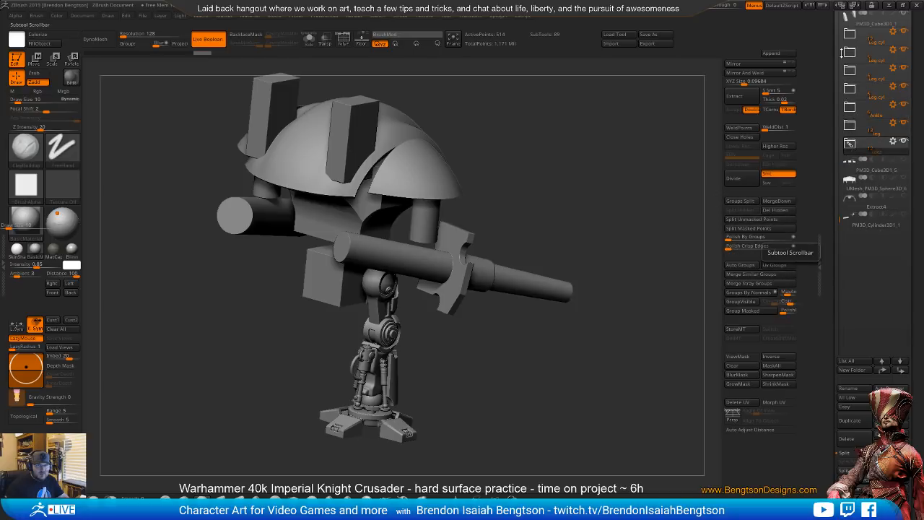
- Move all five cylinder parts from the second Leg cyl folder into the third Leg cyl folder
drag(645, 340, 545, 355)
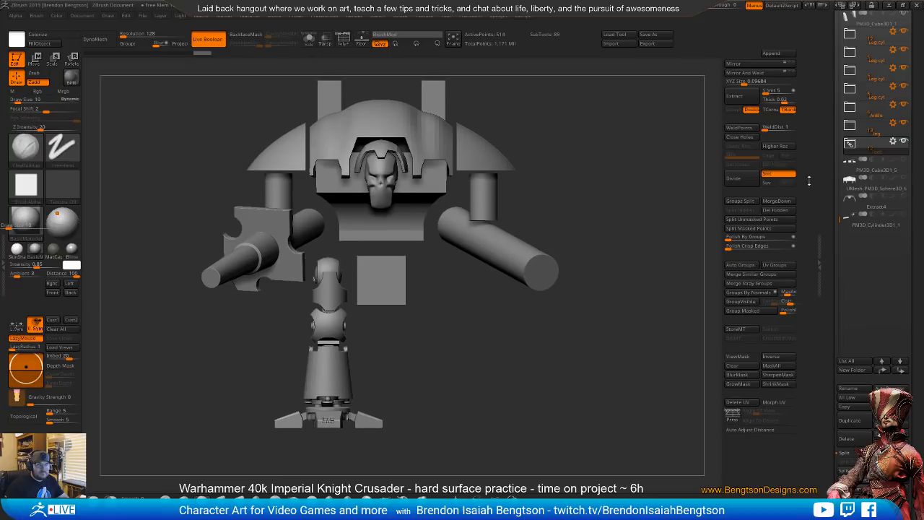
click(850, 55)
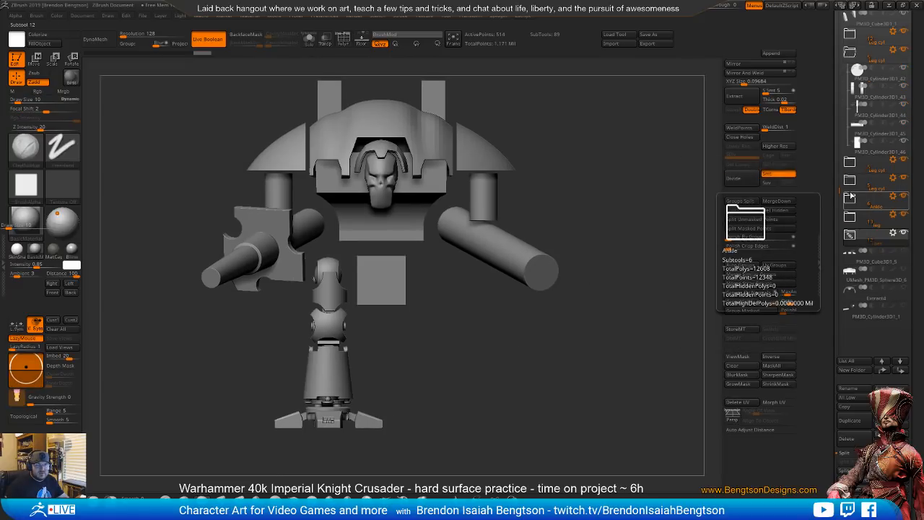
click(850, 162)
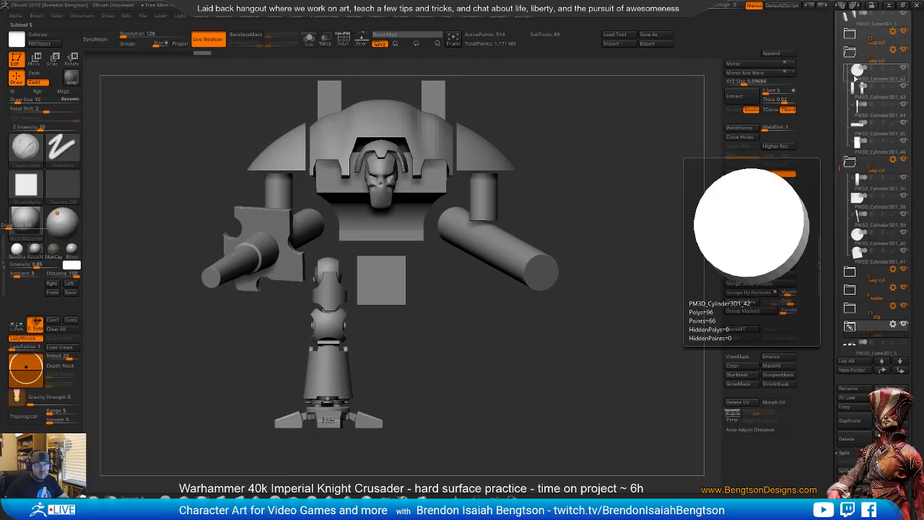
drag(849, 179, 855, 187)
drag(853, 77, 856, 169)
drag(853, 72, 856, 155)
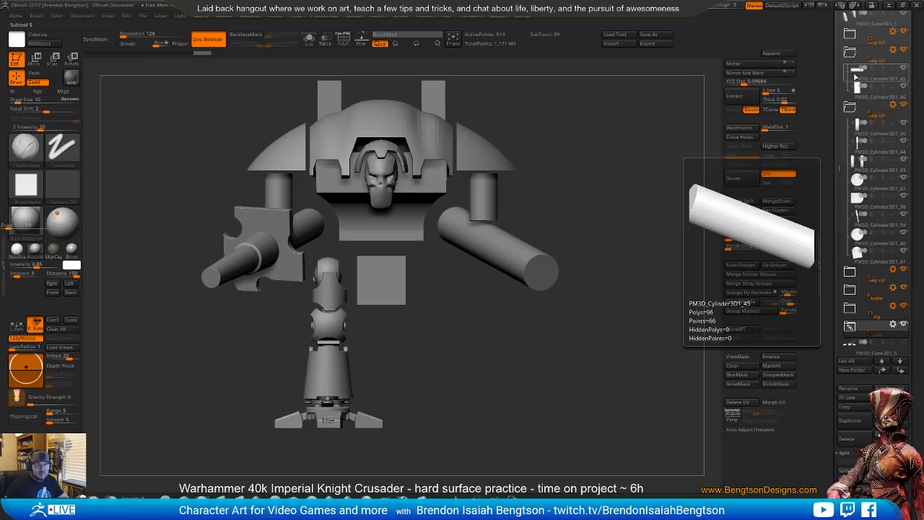
drag(856, 78, 856, 137)
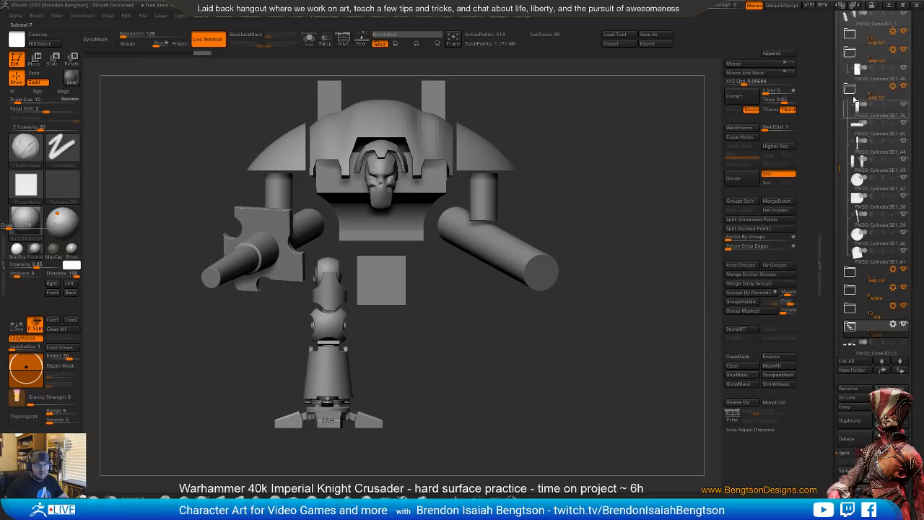
drag(854, 73, 856, 115)
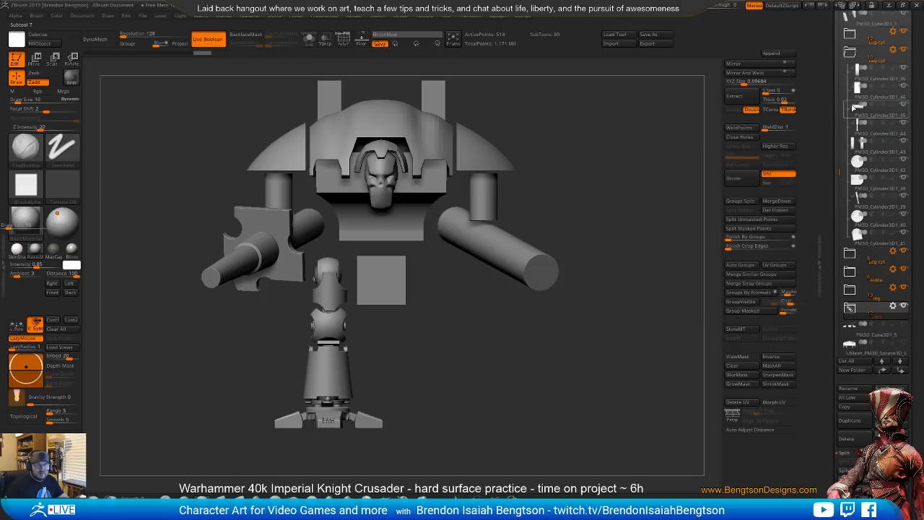
- Move all parts of the last Leg cyl folder into the merged Leg cyl folder and collapse it
click(850, 254)
mouse_move(854, 278)
mouse_down()
mouse_move(851, 101)
mouse_move(856, 137)
mouse_up()
drag(855, 296, 856, 105)
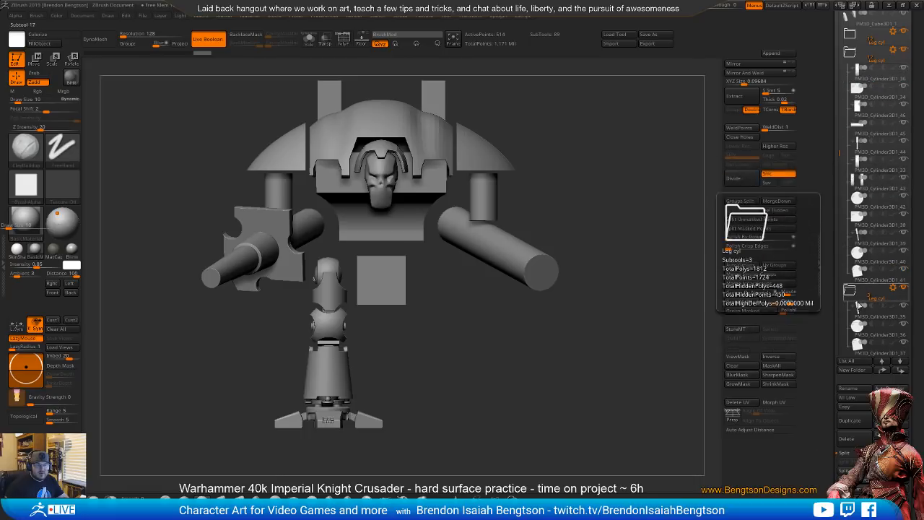
drag(857, 312, 853, 90)
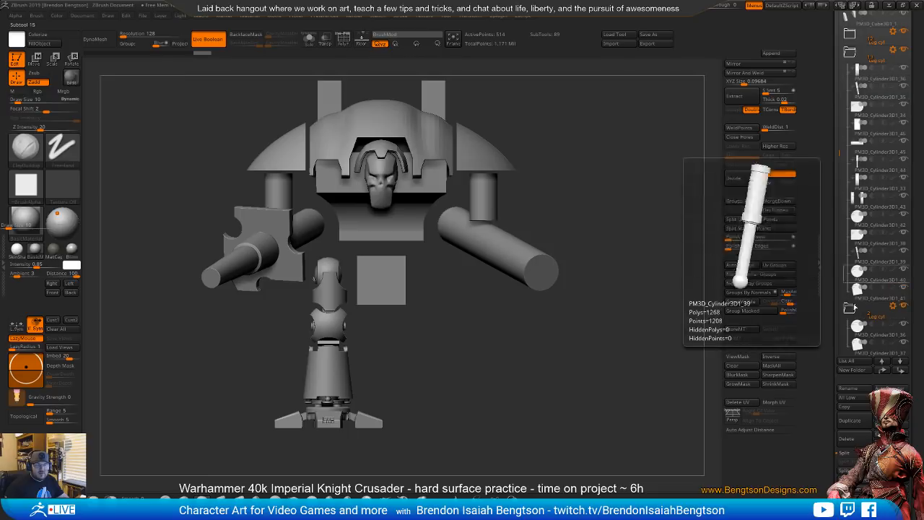
drag(857, 332, 855, 88)
drag(857, 318, 856, 88)
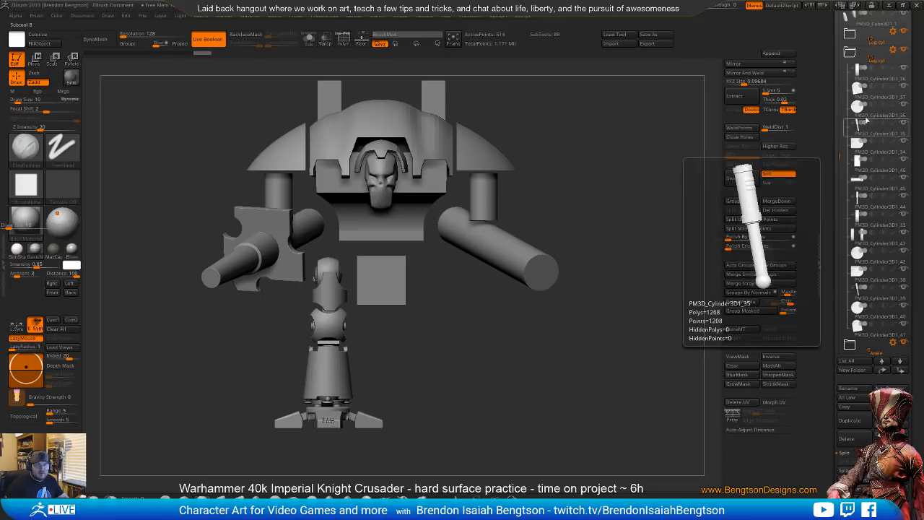
drag(840, 155, 840, 132)
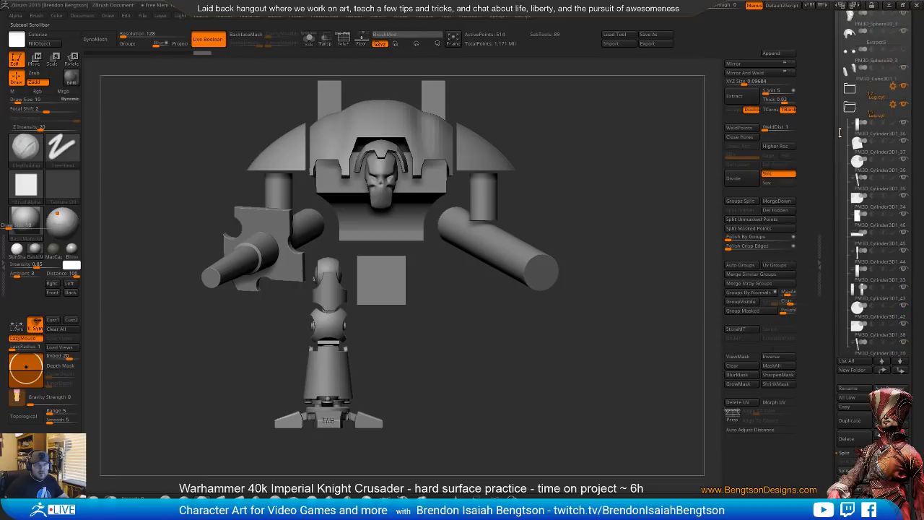
click(850, 107)
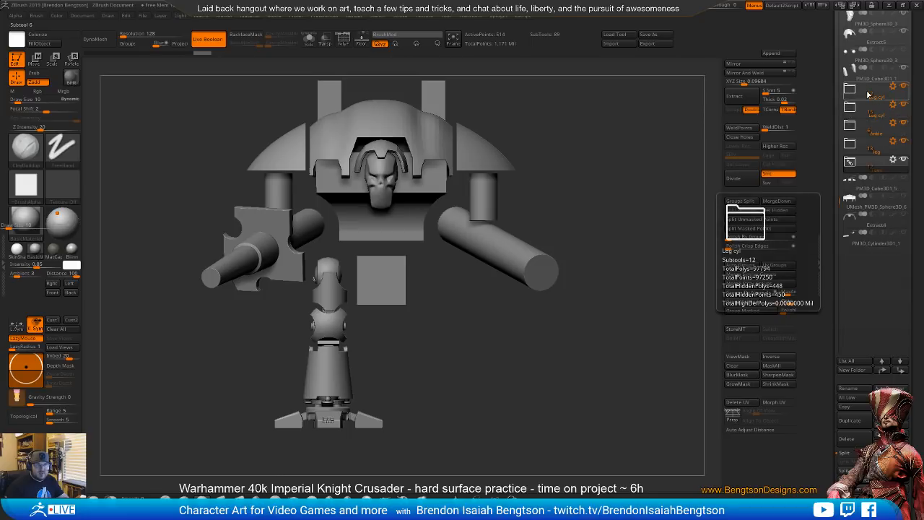
- Identify the first Leg cyl folder's parts on the model by toggling its visibility and rename the folder to Leg cyl large
click(902, 86)
drag(507, 320, 703, 314)
click(905, 86)
click(906, 87)
click(905, 86)
click(893, 87)
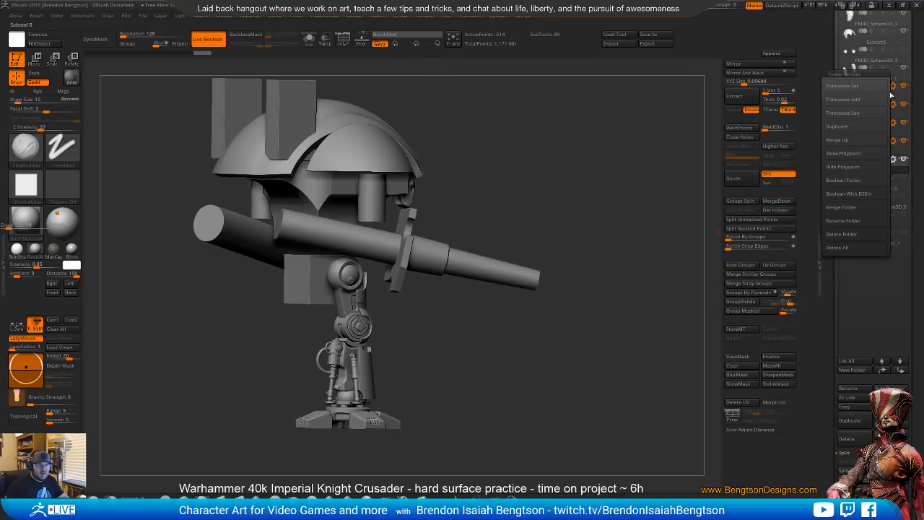
click(892, 87)
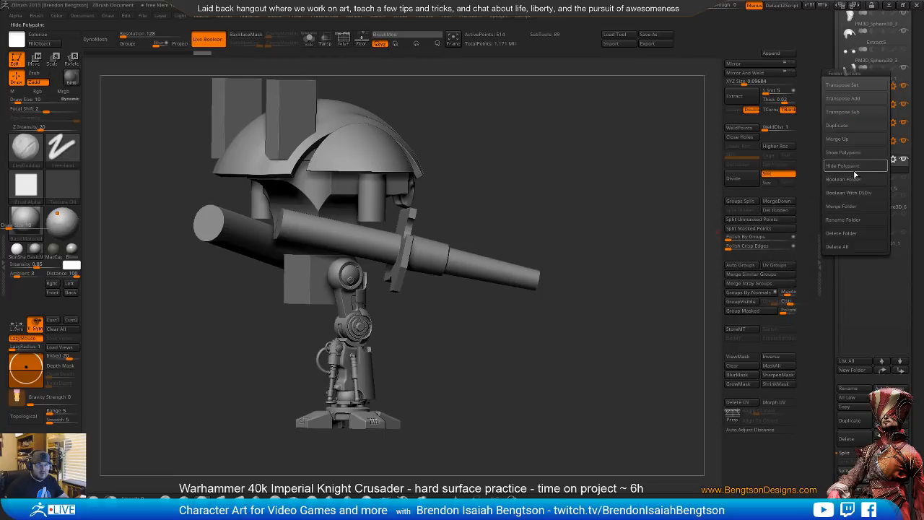
click(839, 225)
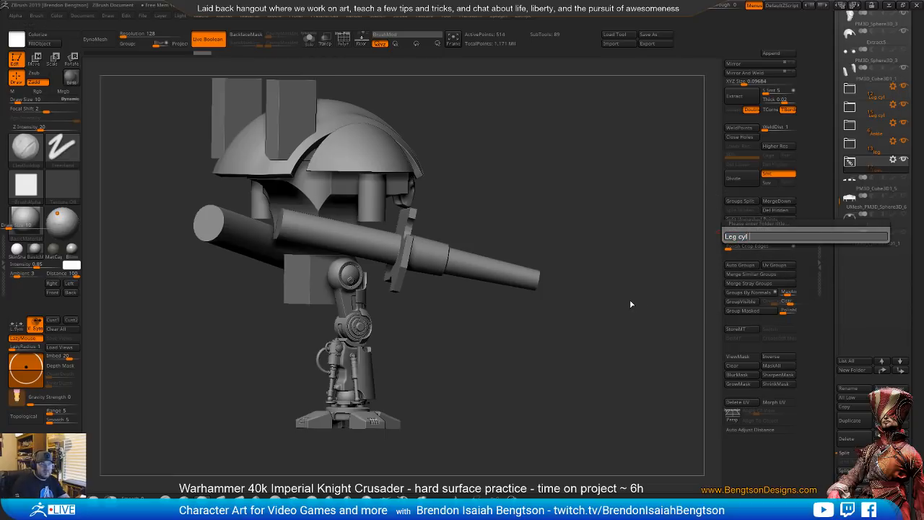
text(large)
key(Return)
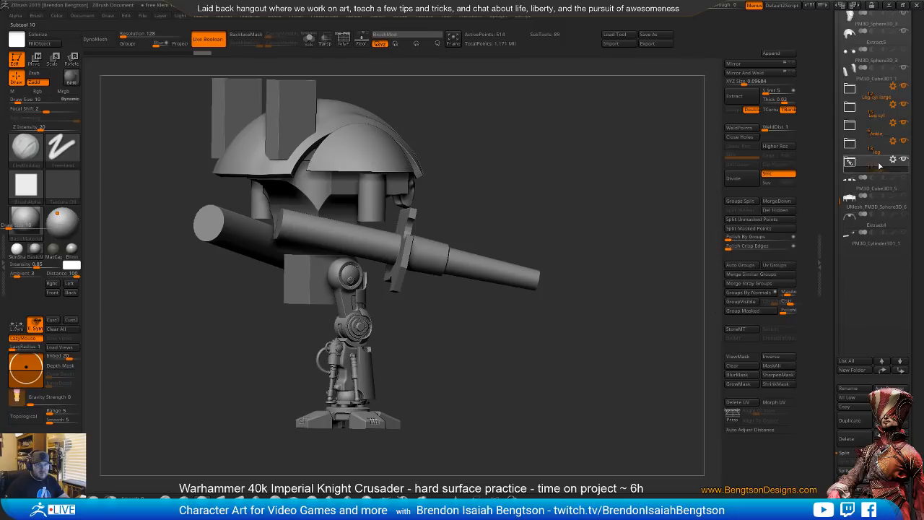
- Duplicate the Leg cyl large folder with all its subtools
shift+drag(638, 305, 577, 325)
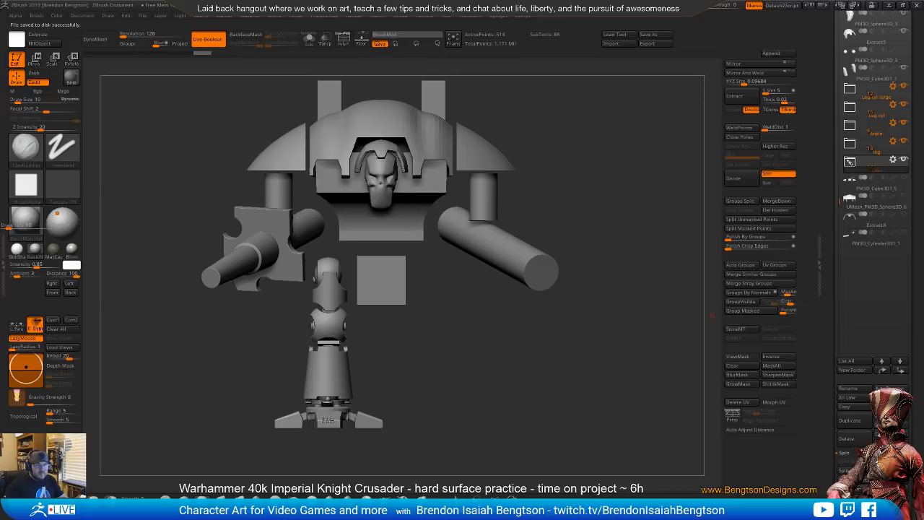
click(893, 86)
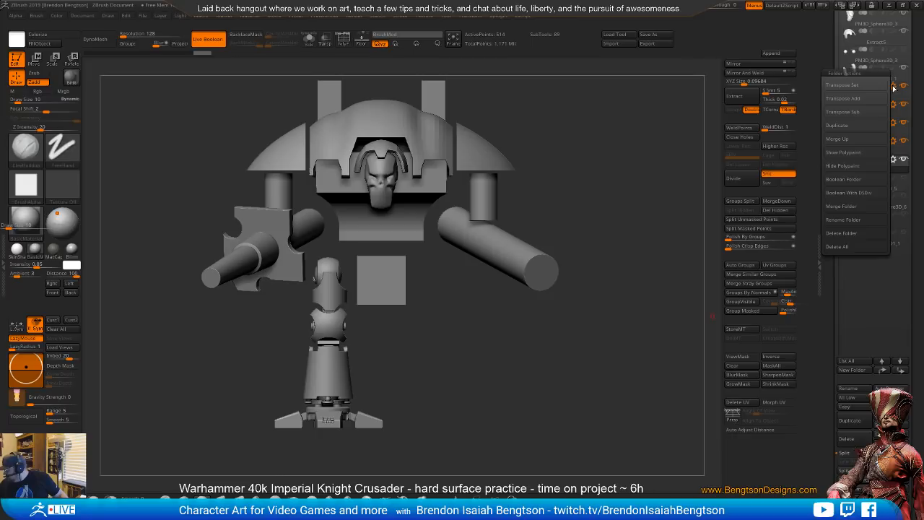
click(866, 125)
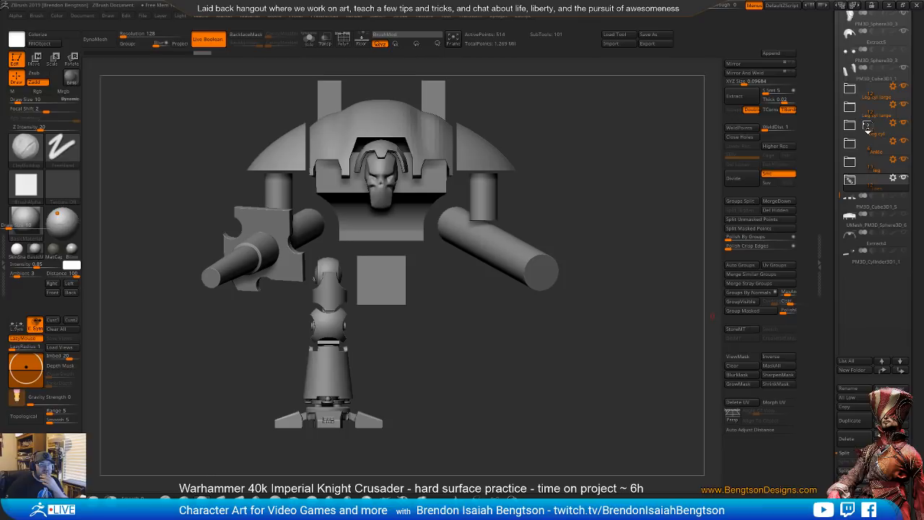
- Expand the first Leg cyl large folder and mirror its first five cylinder parts one by one, down to PM3D_Cylinder3D1_32
mouse_move(850, 177)
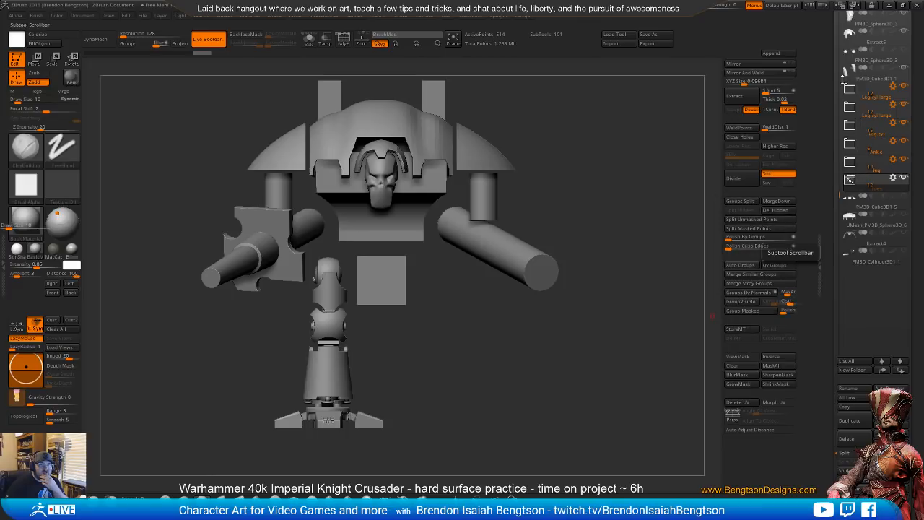
click(893, 87)
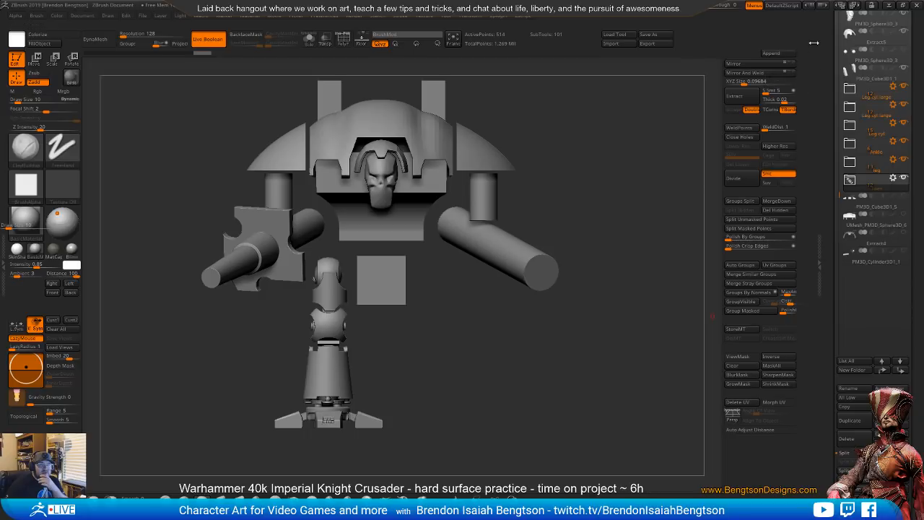
click(850, 89)
click(857, 115)
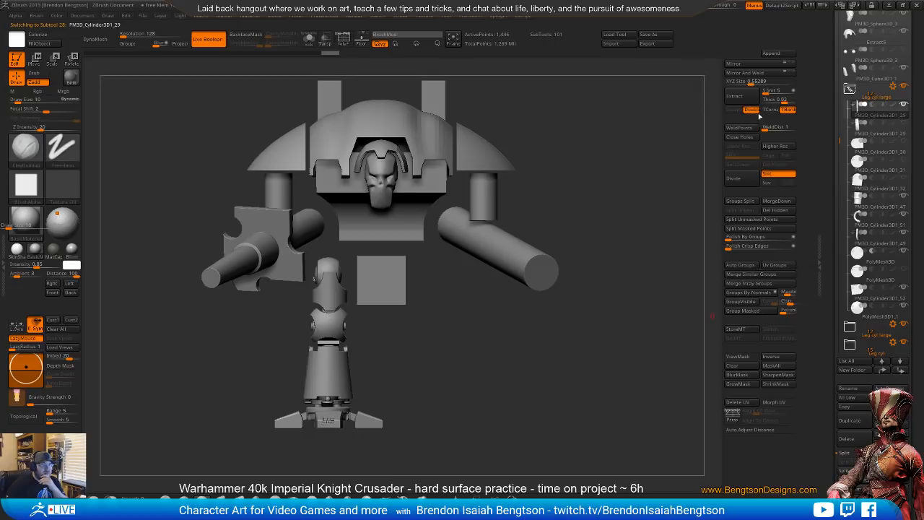
click(756, 65)
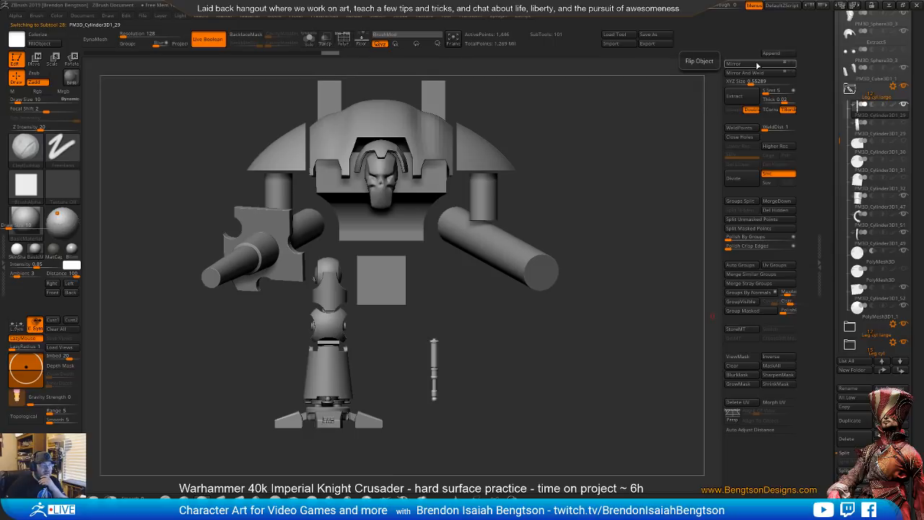
key(Down)
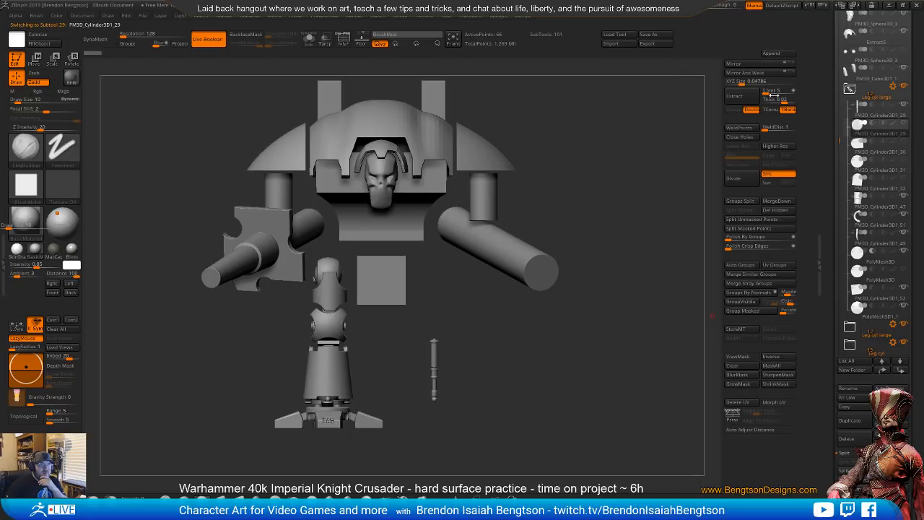
click(854, 154)
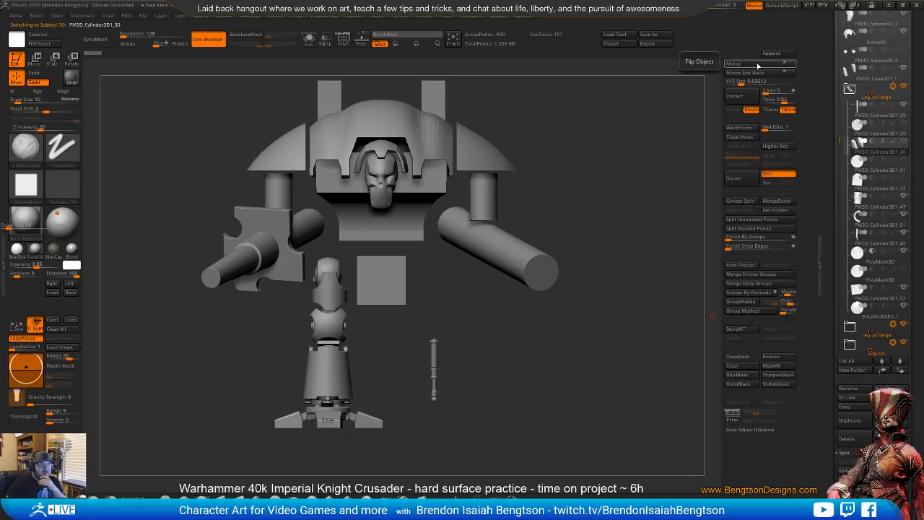
key(Down)
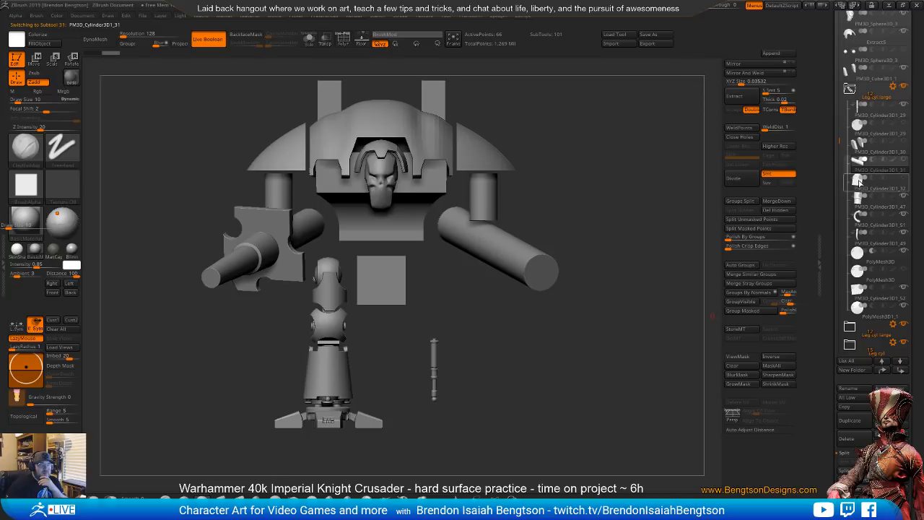
click(858, 192)
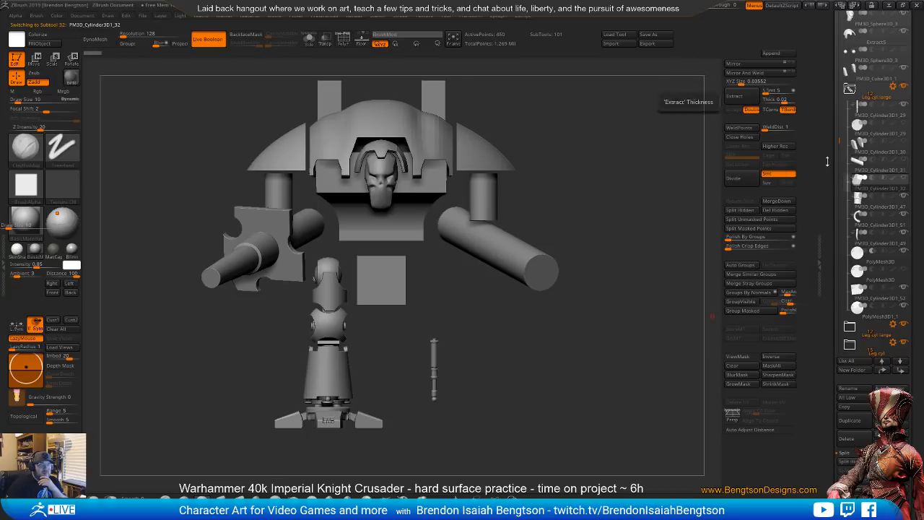
- Mirror the remaining Leg cyl large parts from PM3D_Cylinder3D1_47 to PolyMesh3D1_1, check them from the side and collapse the folder
click(857, 208)
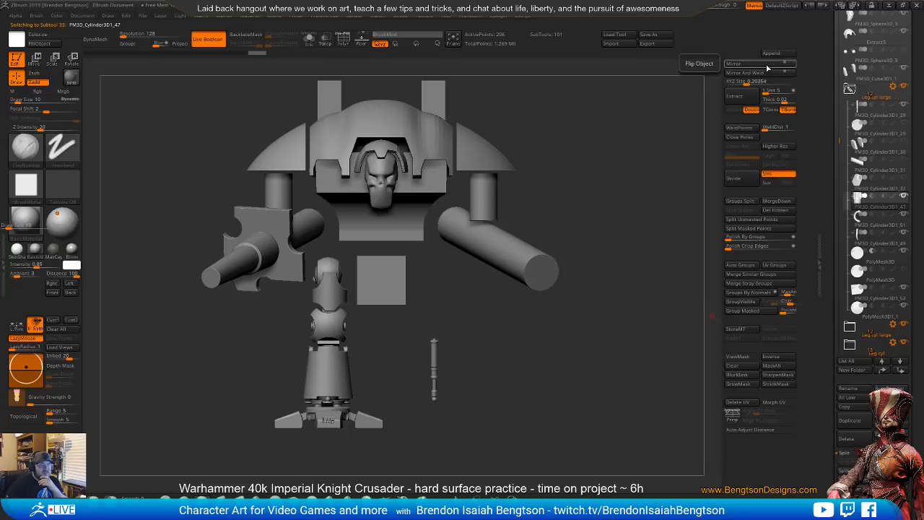
click(857, 224)
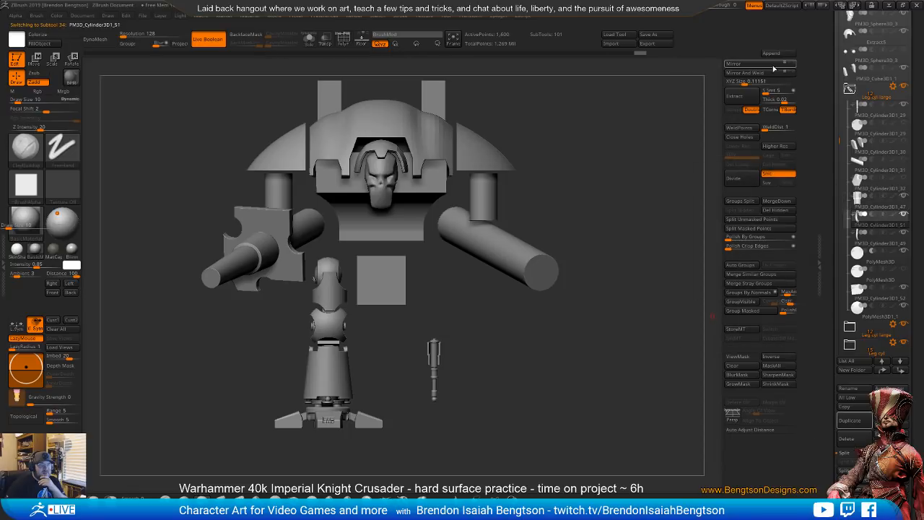
click(858, 244)
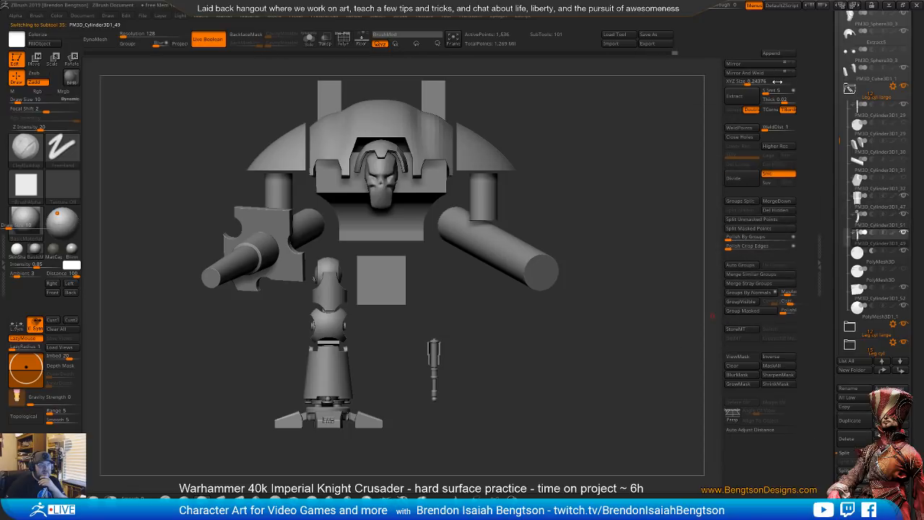
click(863, 264)
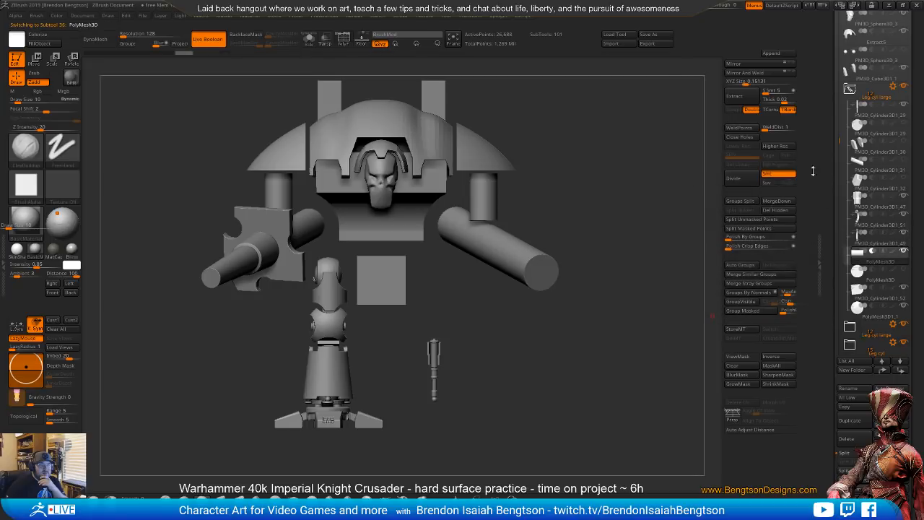
mouse_move(865, 284)
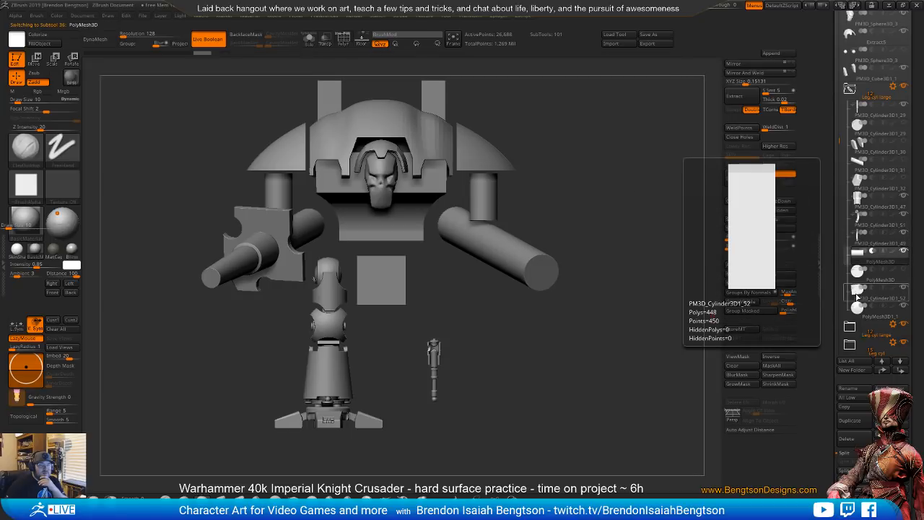
click(857, 296)
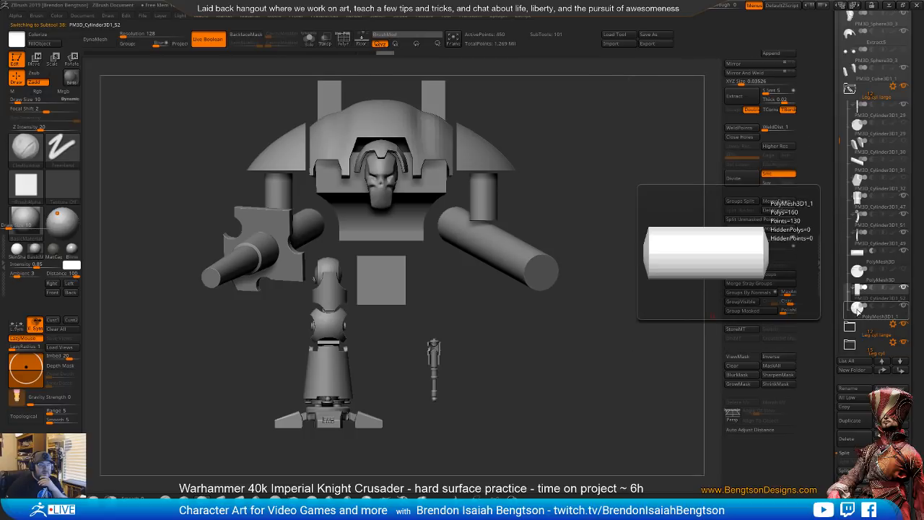
click(857, 308)
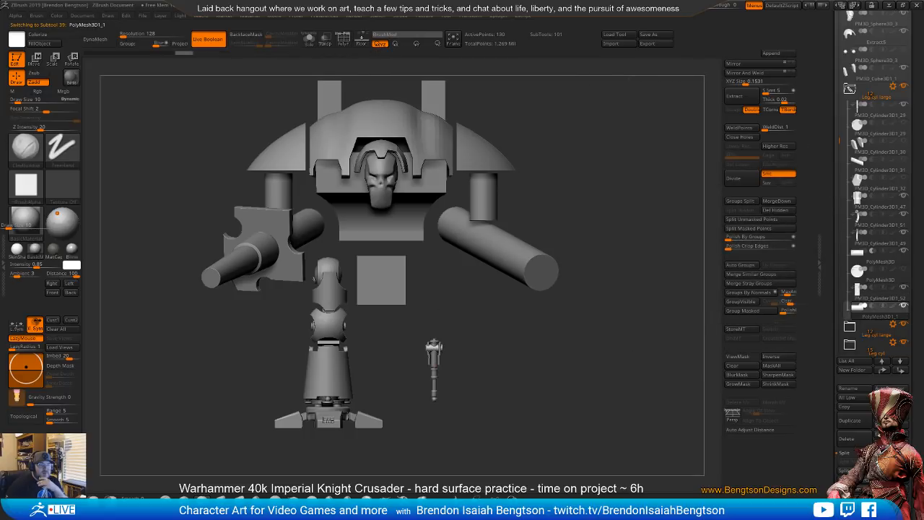
drag(522, 410, 499, 410)
click(850, 88)
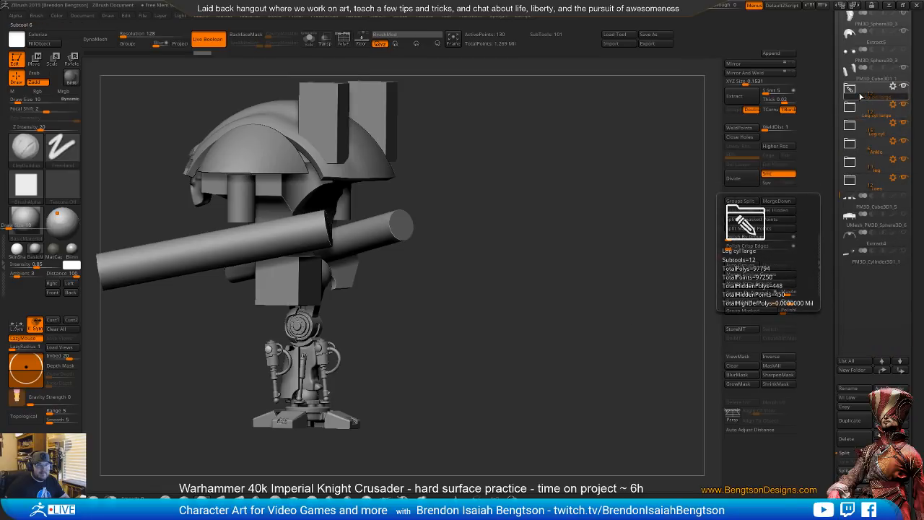
- Duplicate the Leg cyl folder with all its subtools
click(850, 127)
click(851, 128)
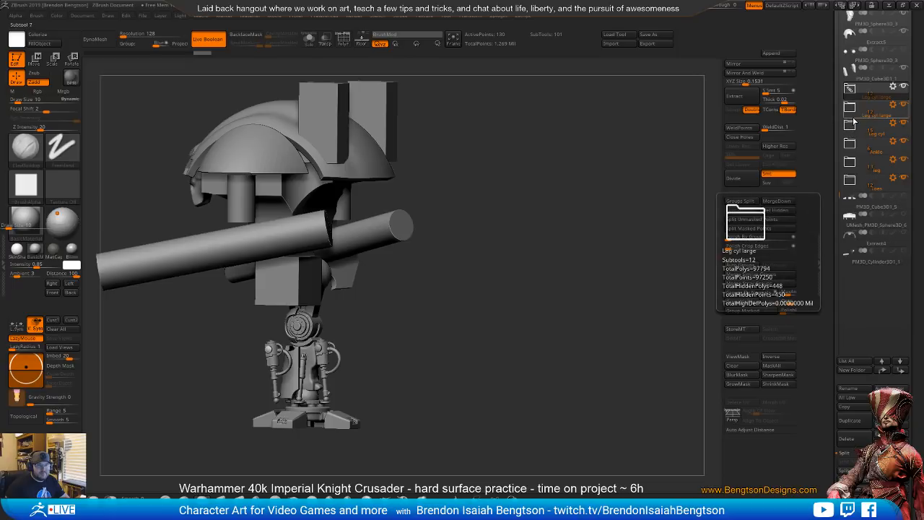
click(856, 124)
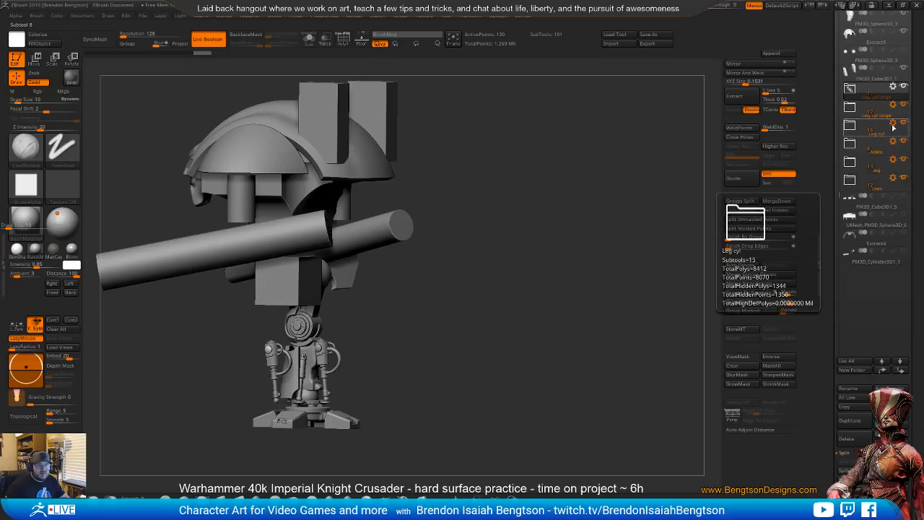
click(893, 127)
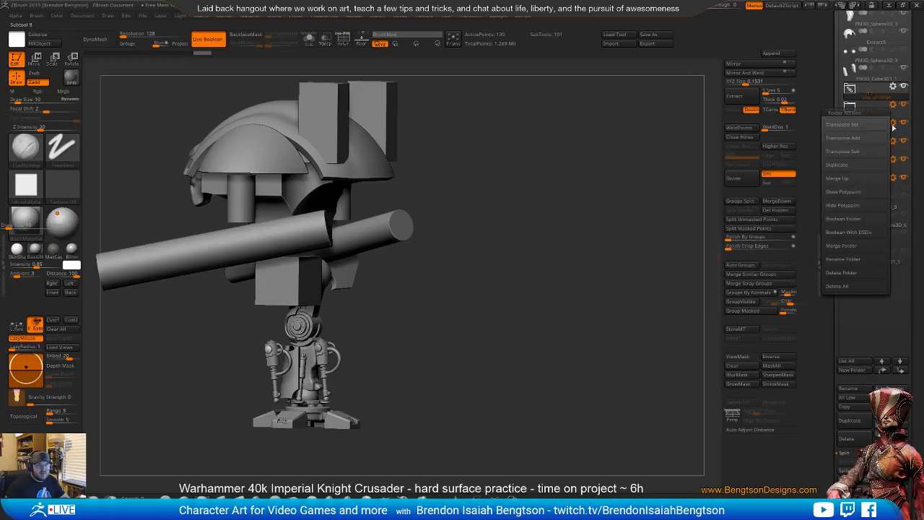
click(839, 165)
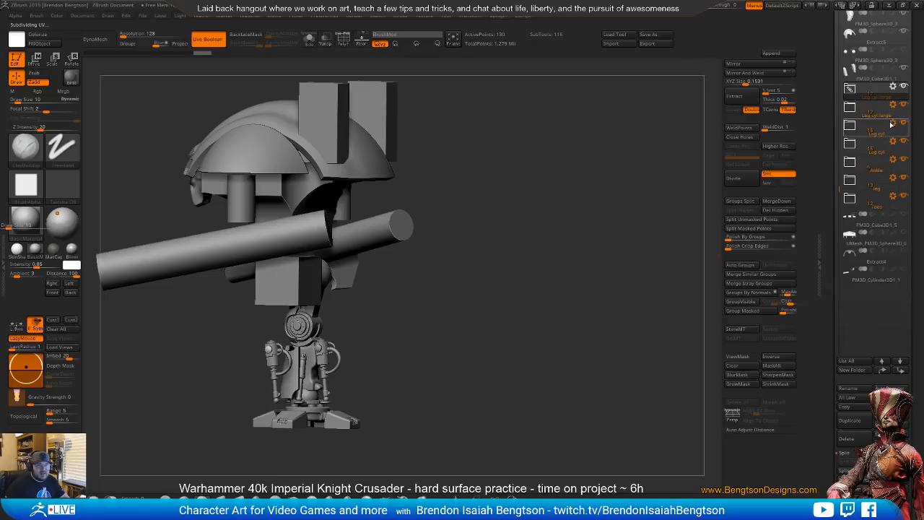
- Expand the first Leg cyl folder and mirror its first four cylinder parts, down to PM3D_Cylinder3D1_35
mouse_move(892, 126)
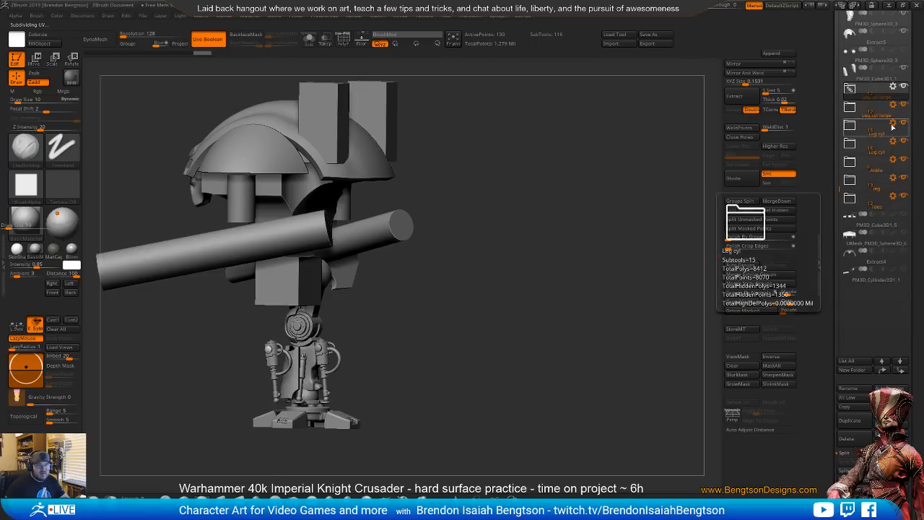
click(851, 126)
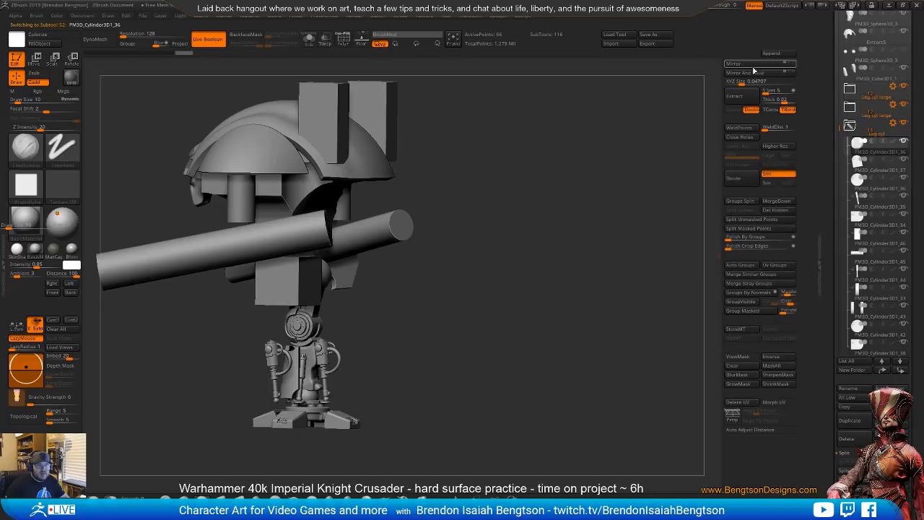
click(877, 171)
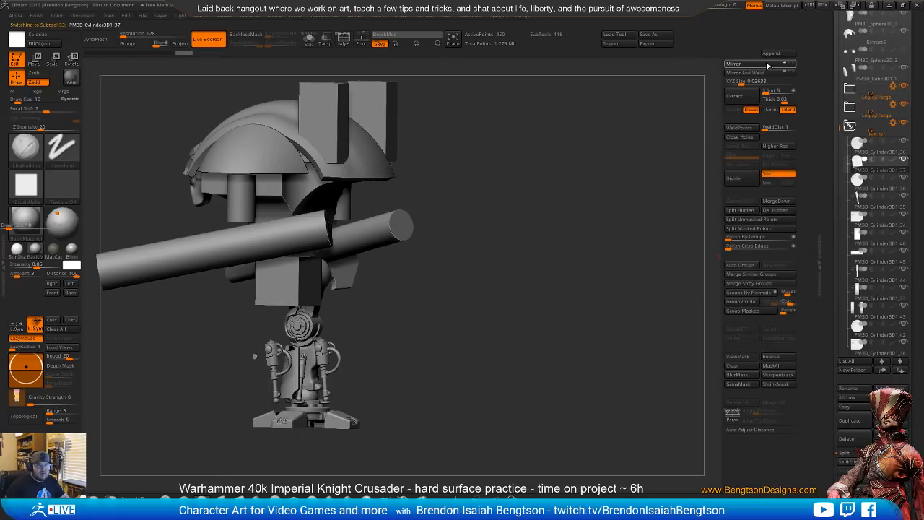
click(877, 186)
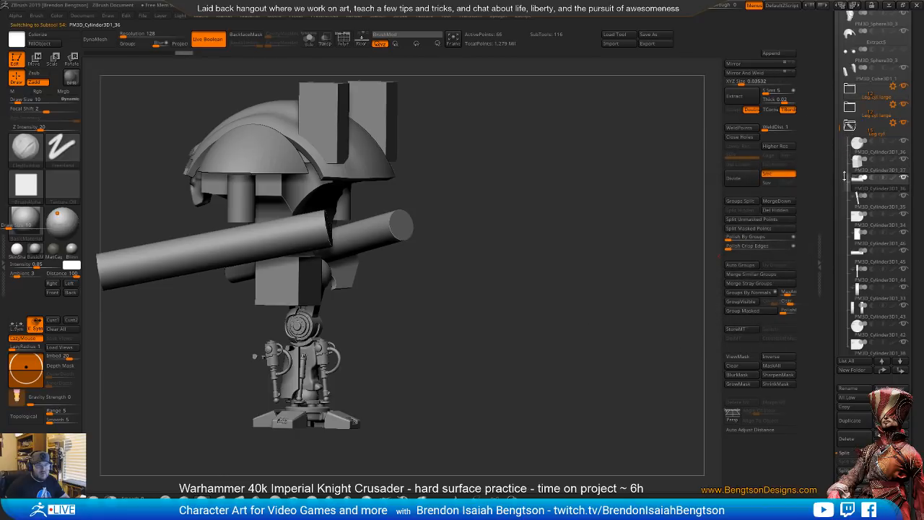
key(ctrl+d)
key(ctrl+d)
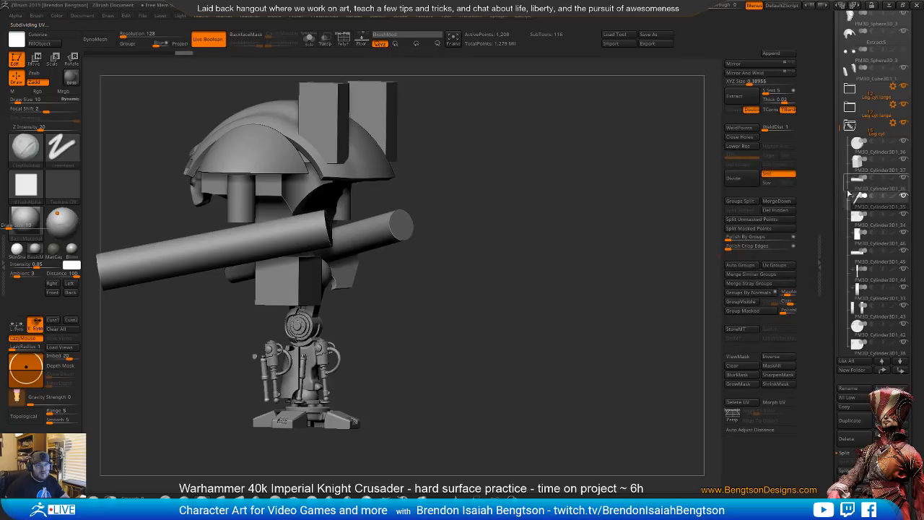
- Mirror the Leg cyl parts PM3D_Cylinder3D1_34, _46, _45 and _44 across the model
click(855, 211)
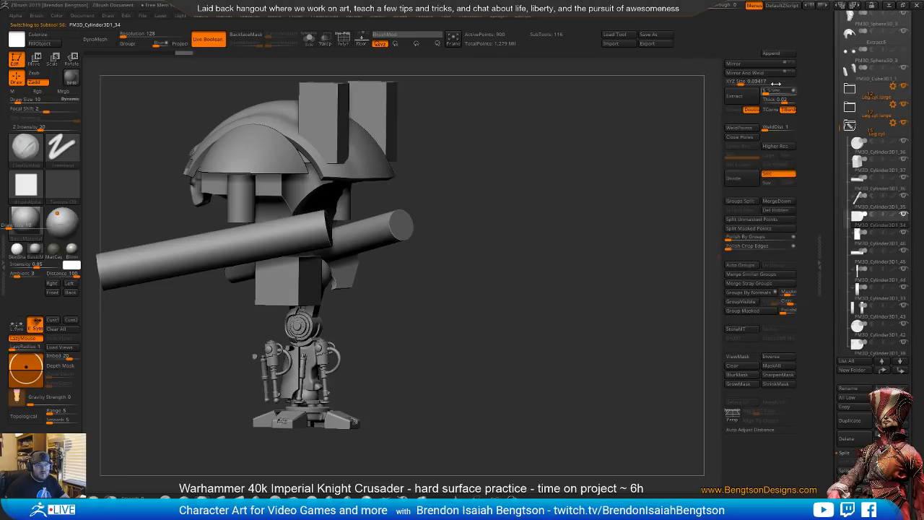
click(855, 215)
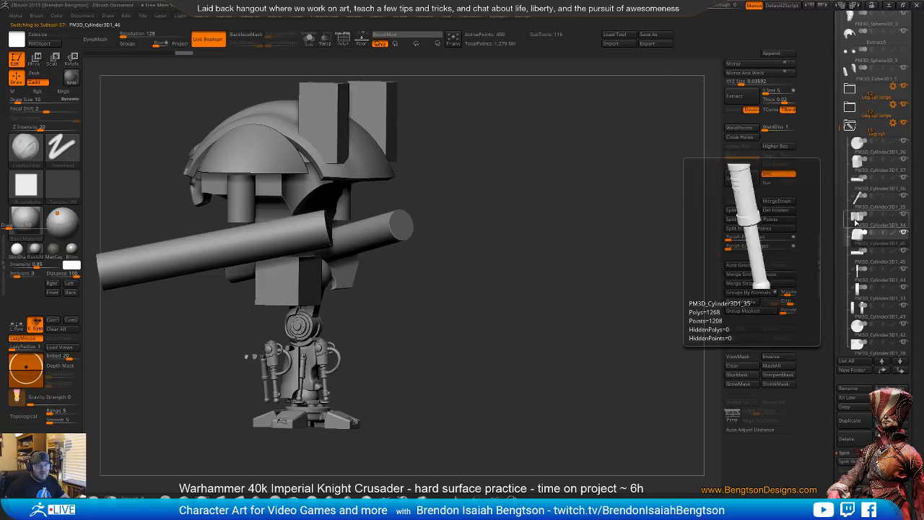
click(852, 252)
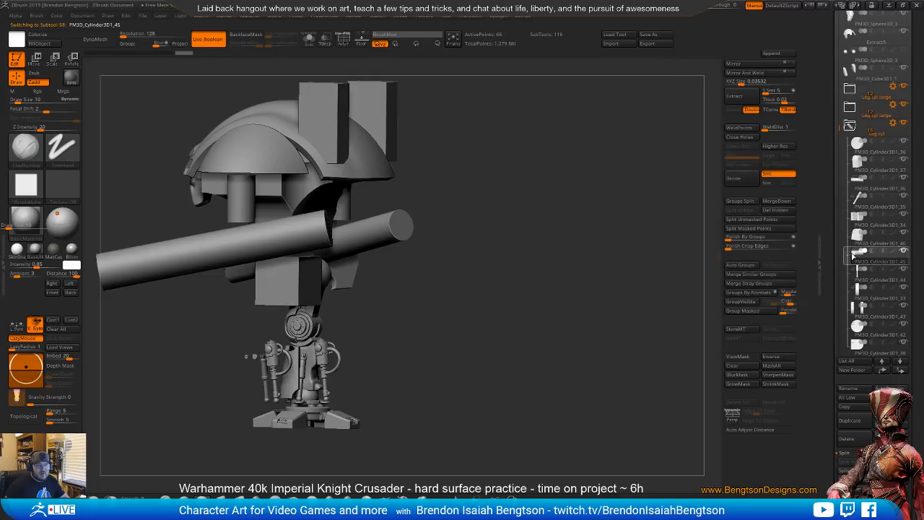
click(854, 272)
click(759, 65)
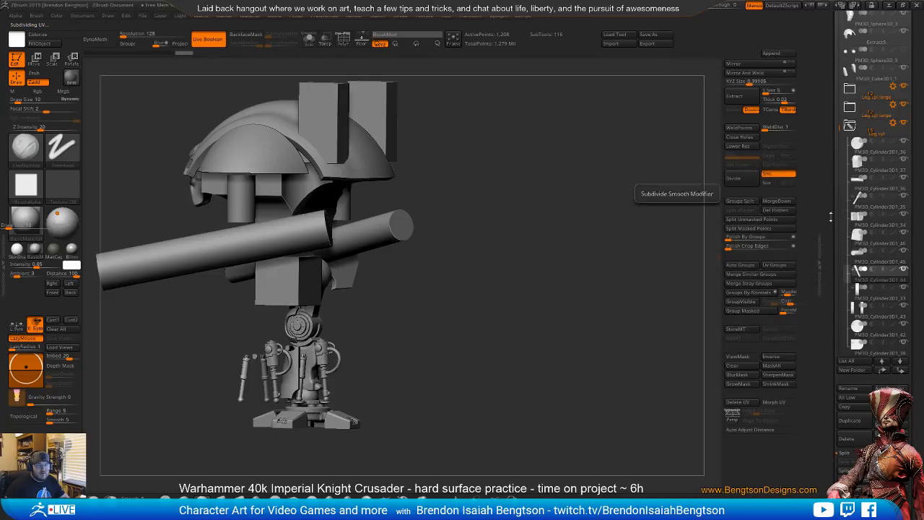
- Mirror the Leg cyl parts PM3D_Cylinder3D1_33, _43, _42, _38 and _39 across the model
click(856, 290)
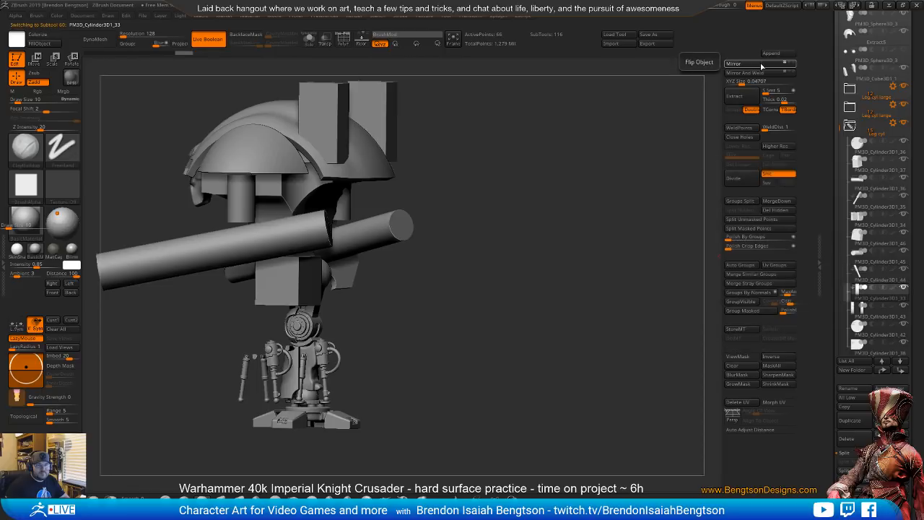
click(856, 308)
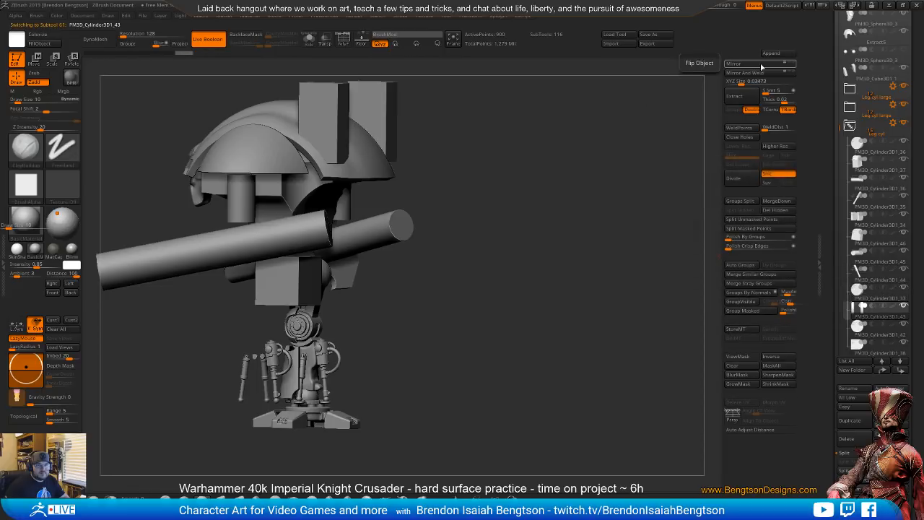
click(856, 326)
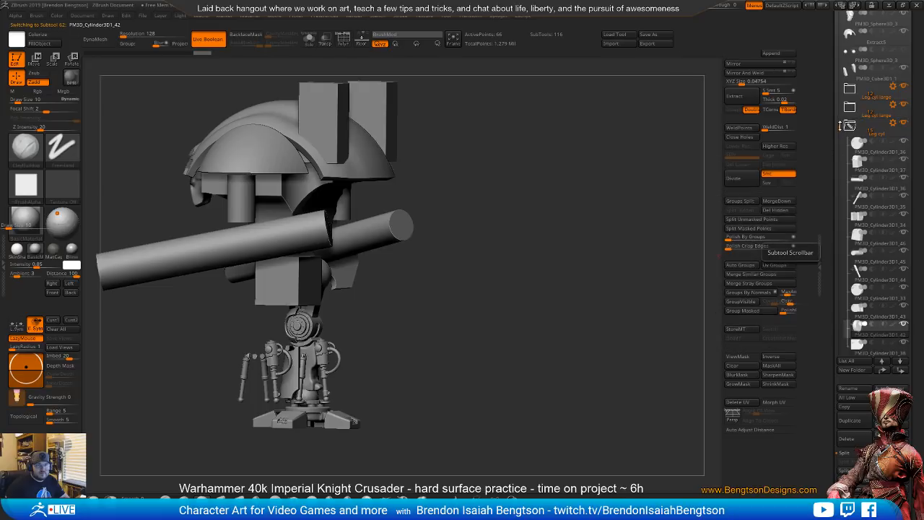
scroll(851, 180, down, 4)
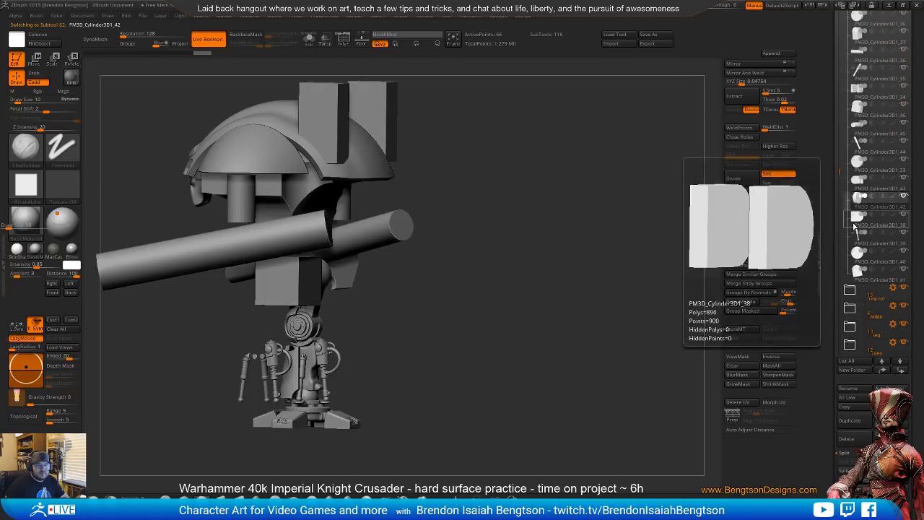
click(854, 226)
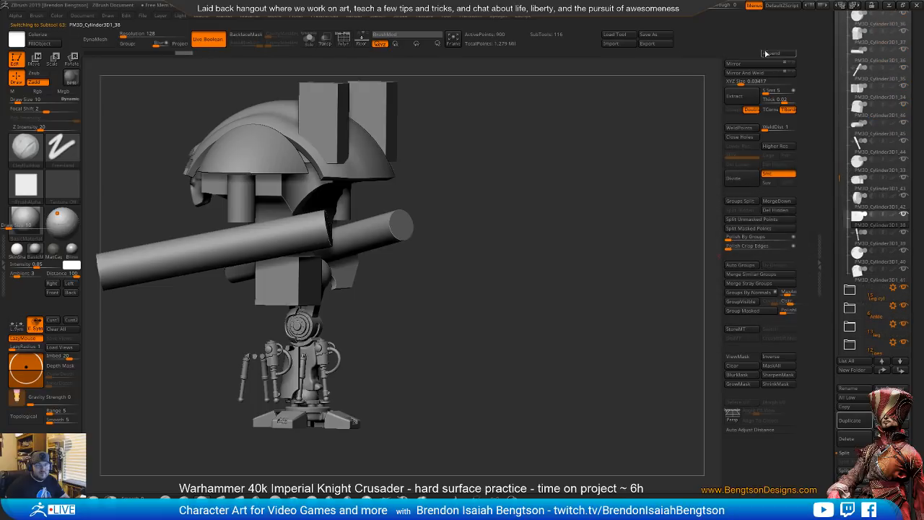
click(865, 243)
click(761, 71)
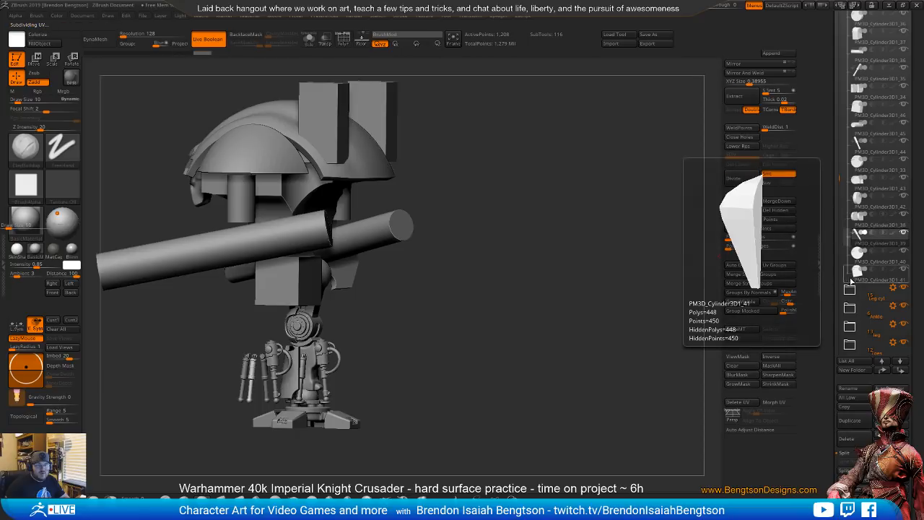
- Mirror the last Leg cyl parts, PM3D_Cylinder3D1_40 and _41, across the model and collapse the folder
click(857, 251)
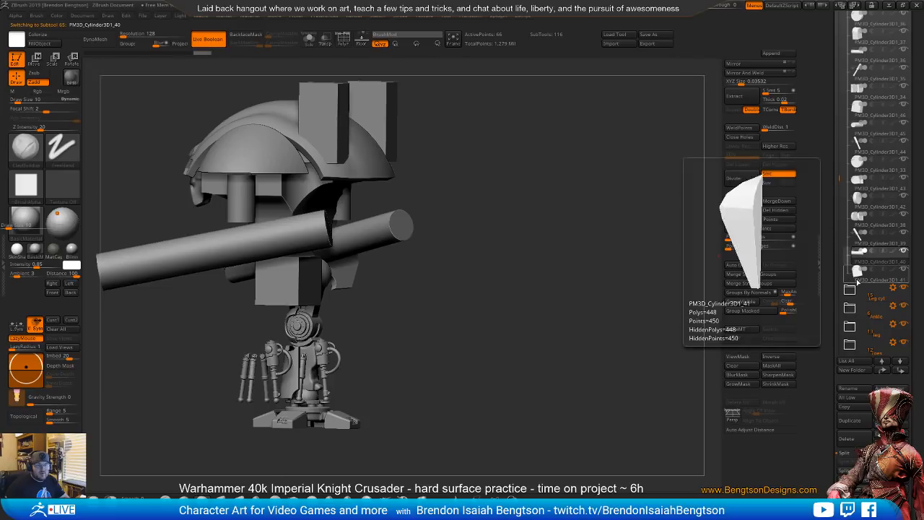
click(856, 280)
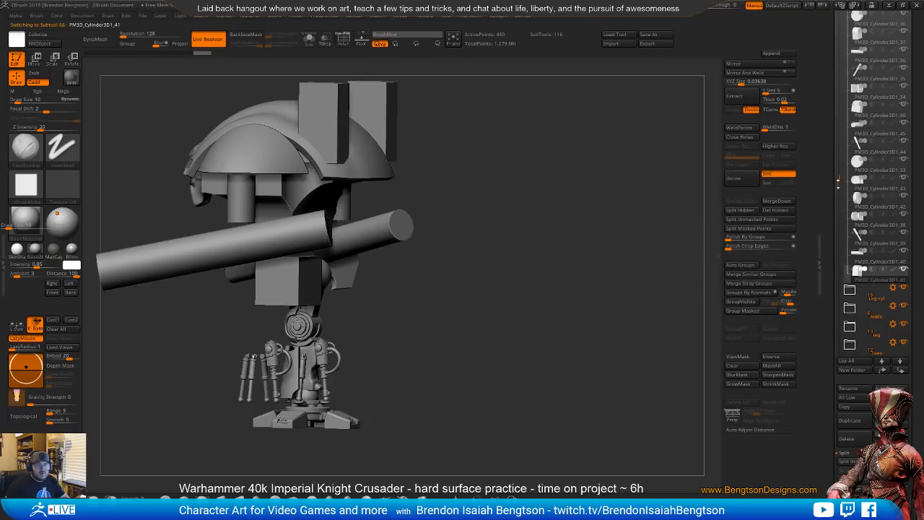
drag(840, 178, 840, 110)
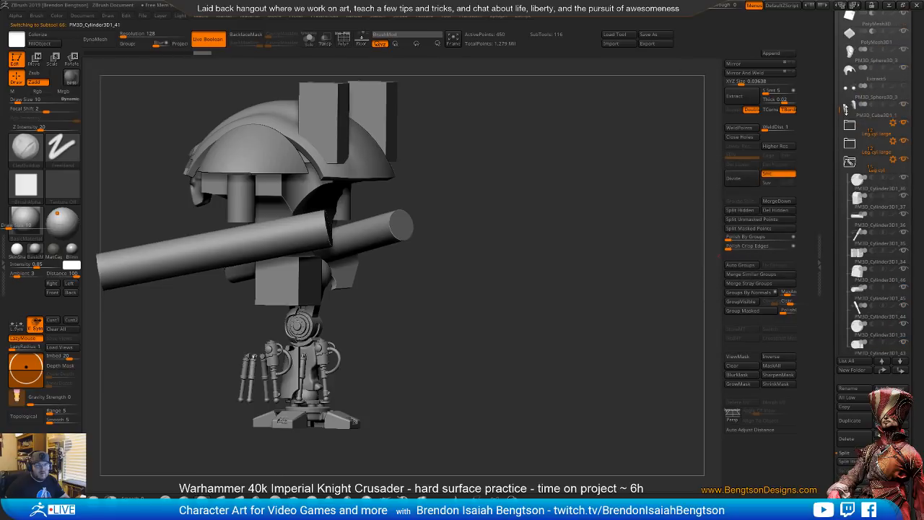
mouse_move(892, 161)
click(854, 164)
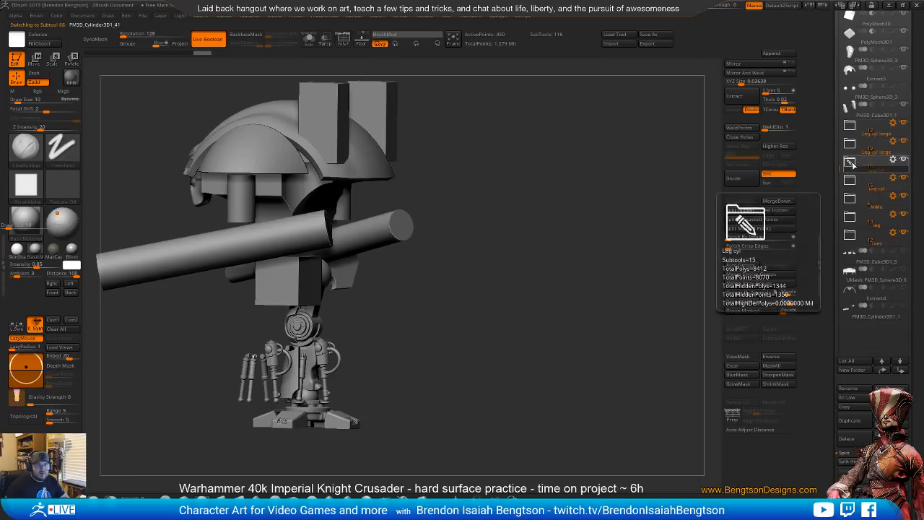
- Rename the first Leg cyl folder, which holds the mirrored parts, as Leg cyl L
click(892, 159)
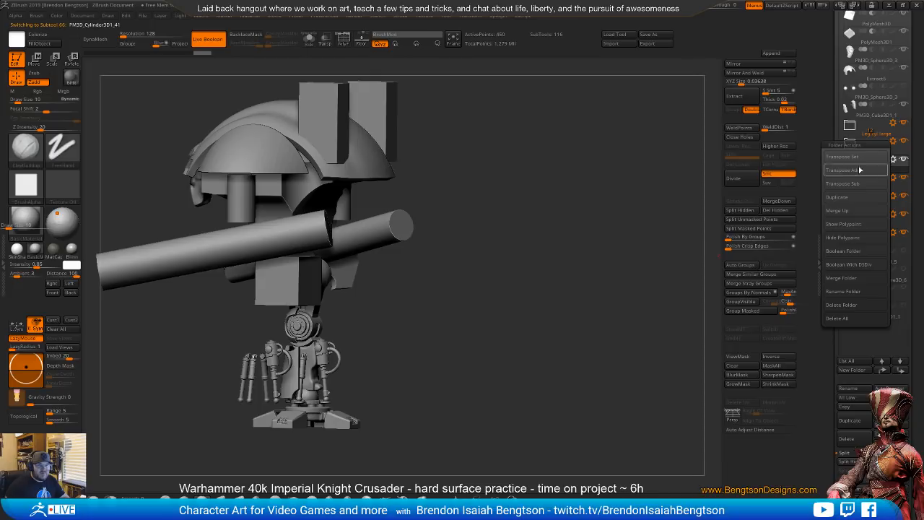
click(845, 291)
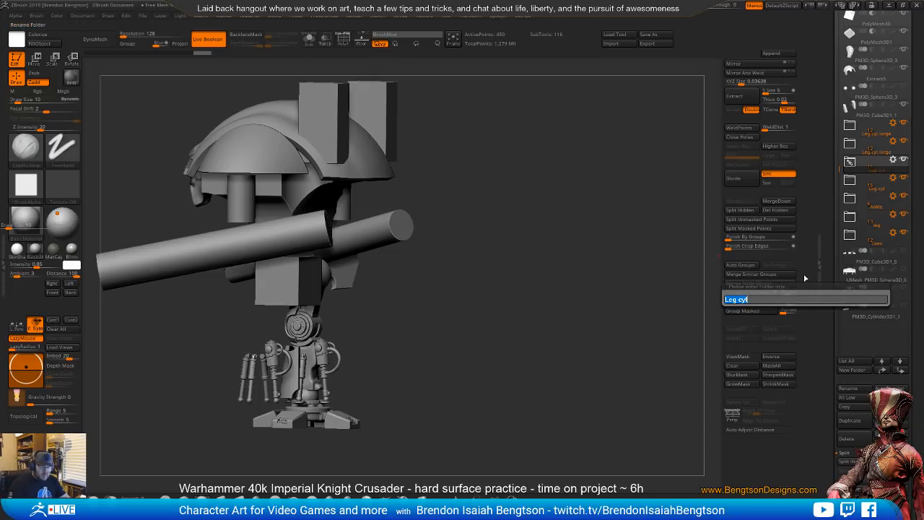
text(L)
key(Return)
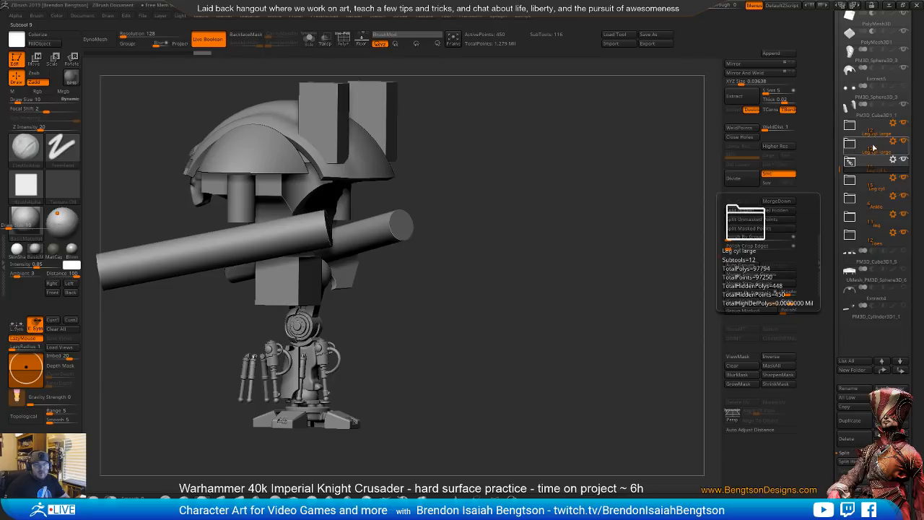
- Rename the upper of the two Leg cyl large folders as Leg cyl large L
click(850, 147)
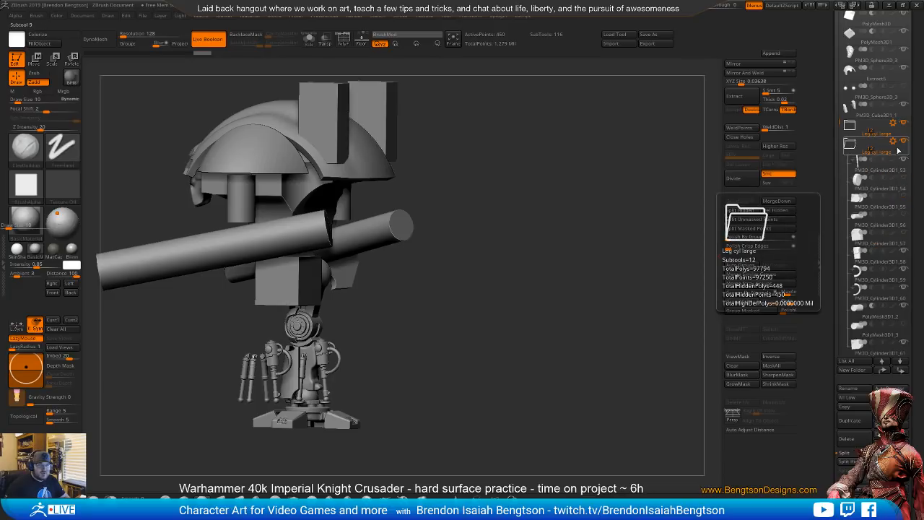
click(852, 145)
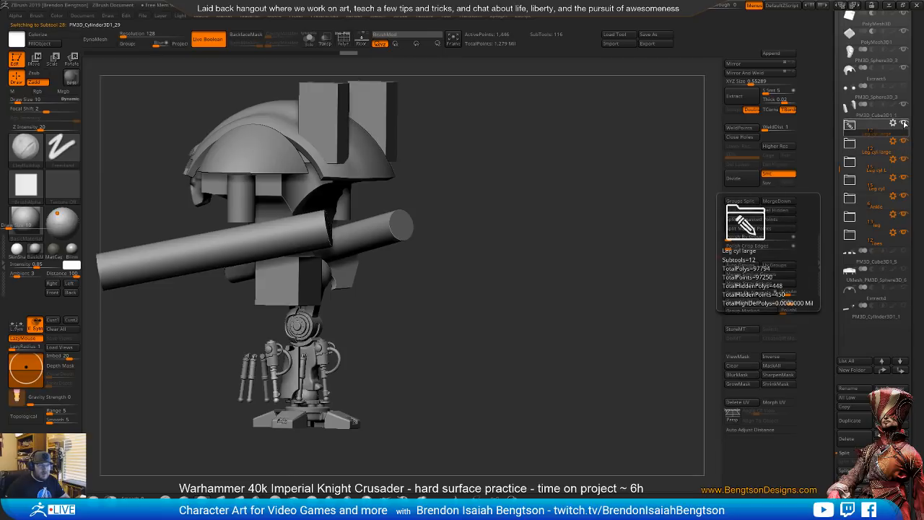
click(893, 123)
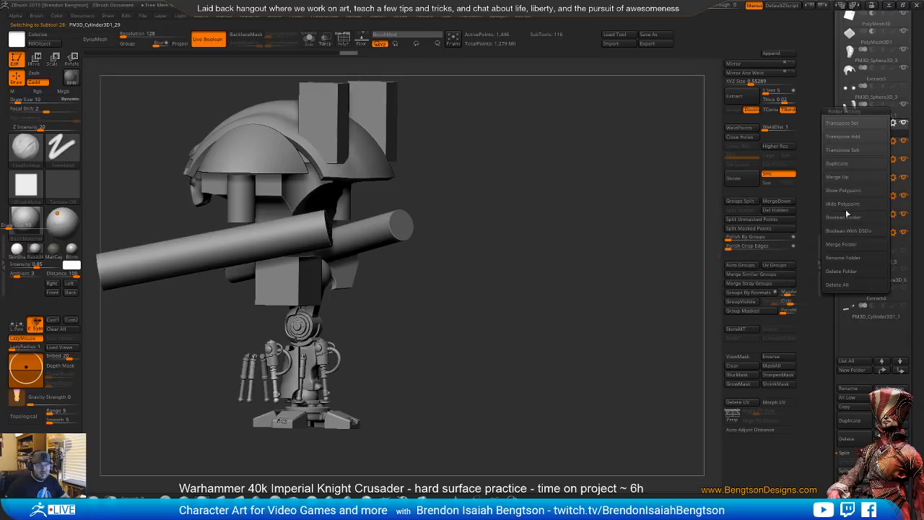
click(846, 257)
key(Right)
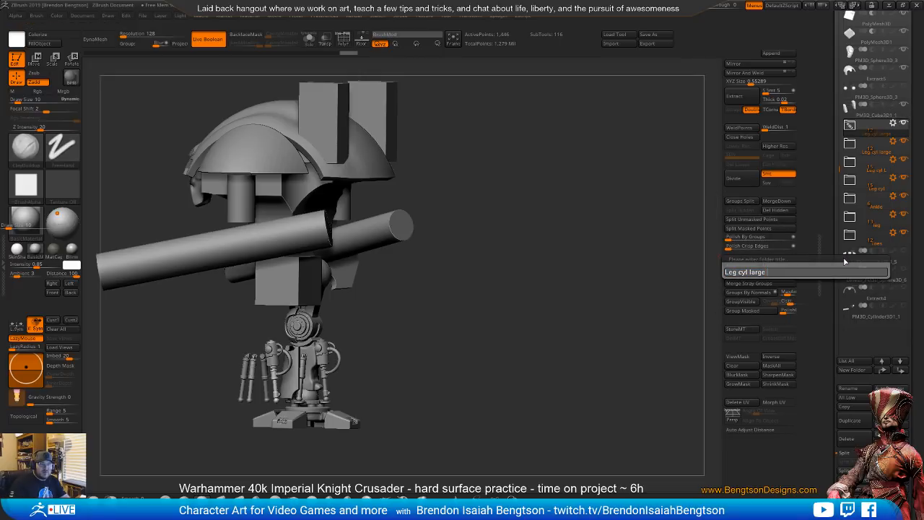
key(shift)
key(Return)
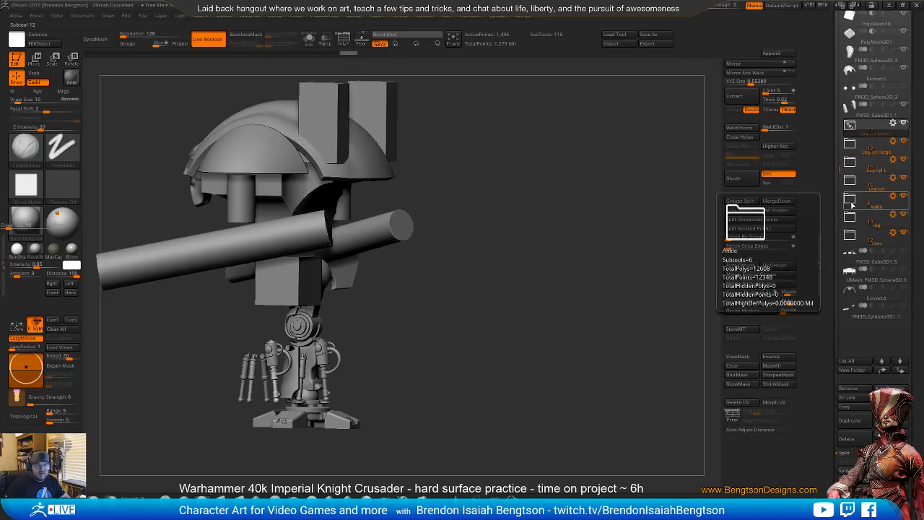
- Duplicate the Ankle folder with its subtools and rename the lower of the two folders as Ankle L
click(895, 197)
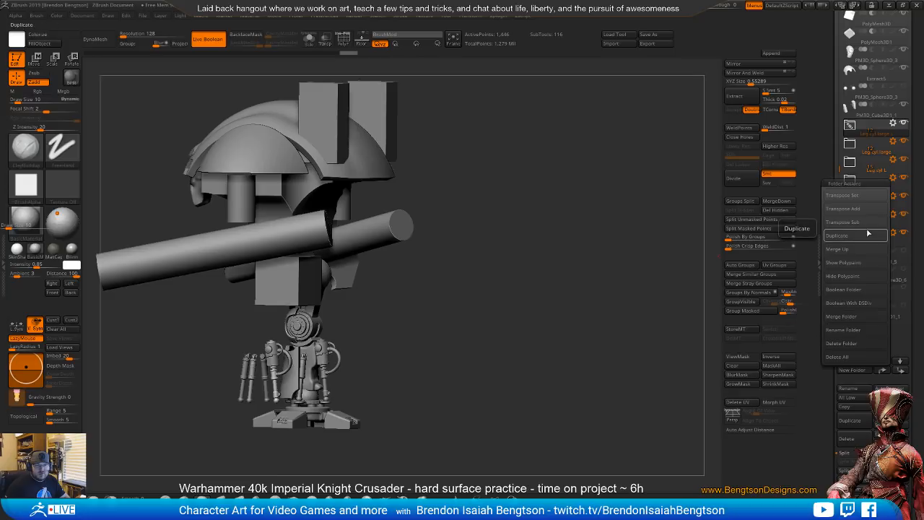
click(854, 236)
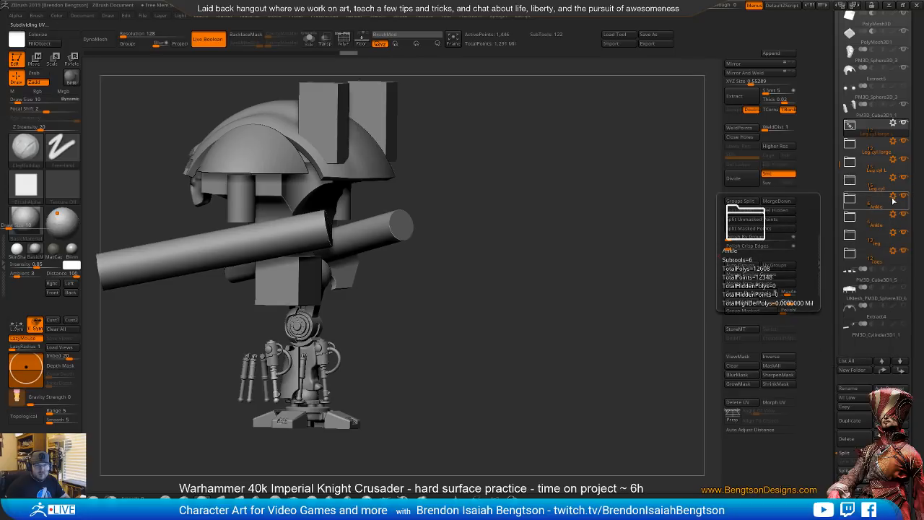
click(855, 223)
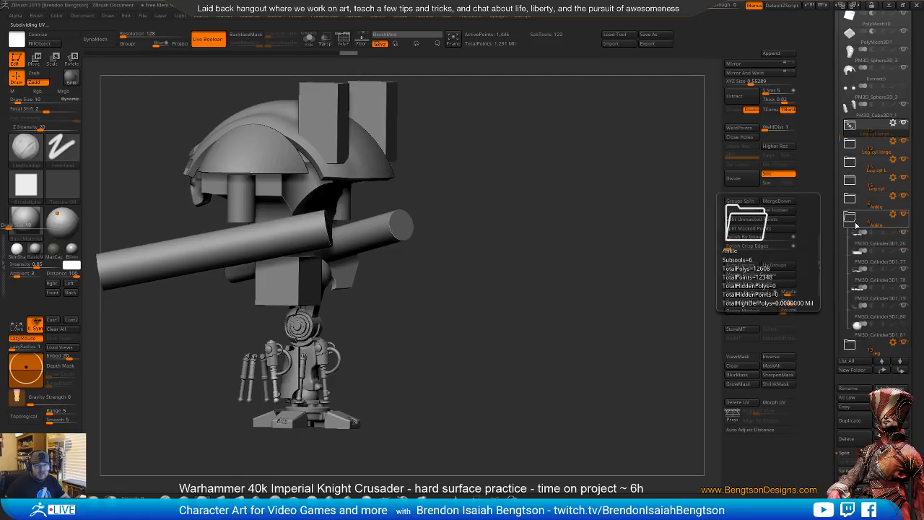
click(893, 215)
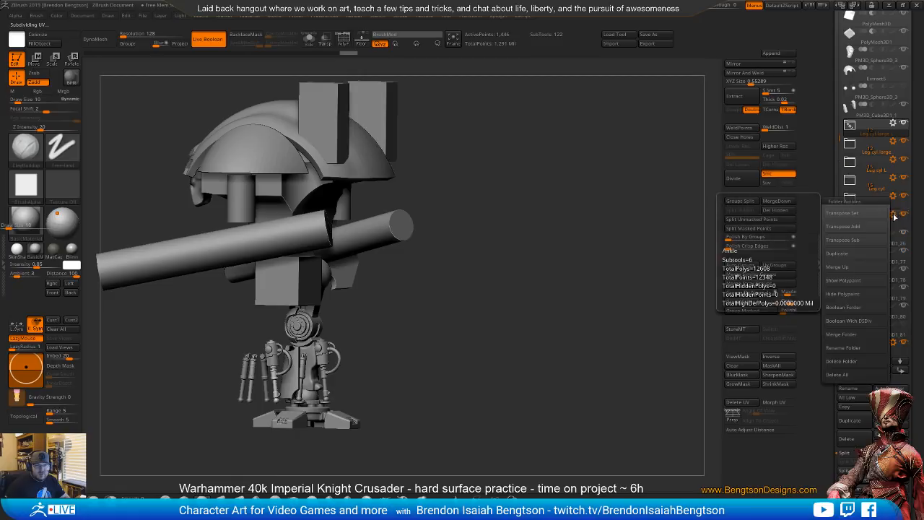
click(860, 351)
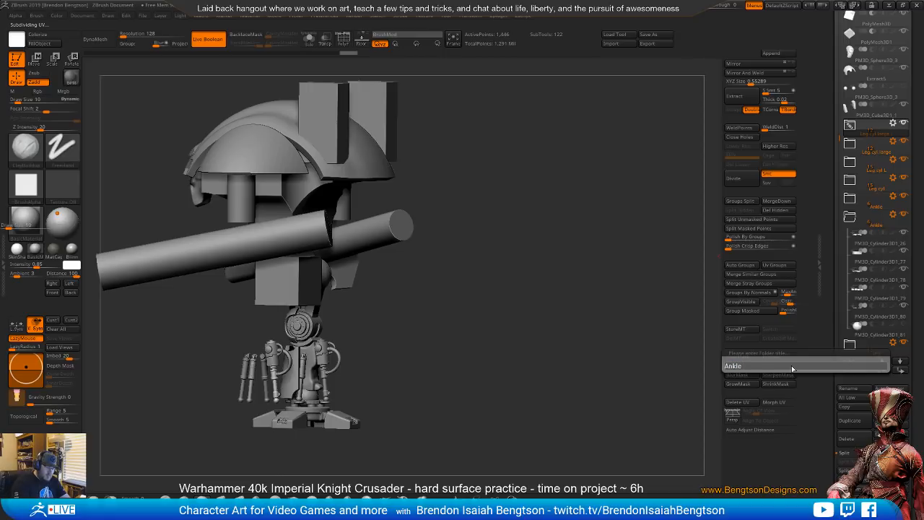
text(L)
key(Return)
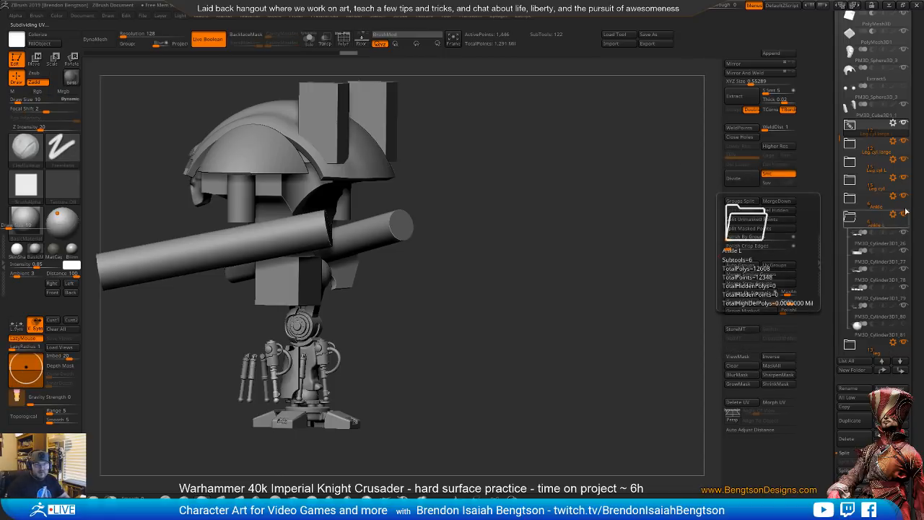
- Mirror all six cylinder parts in the Ankle L folder across the model and collapse the folder
scroll(853, 197, down, 2)
click(851, 198)
click(757, 67)
click(852, 224)
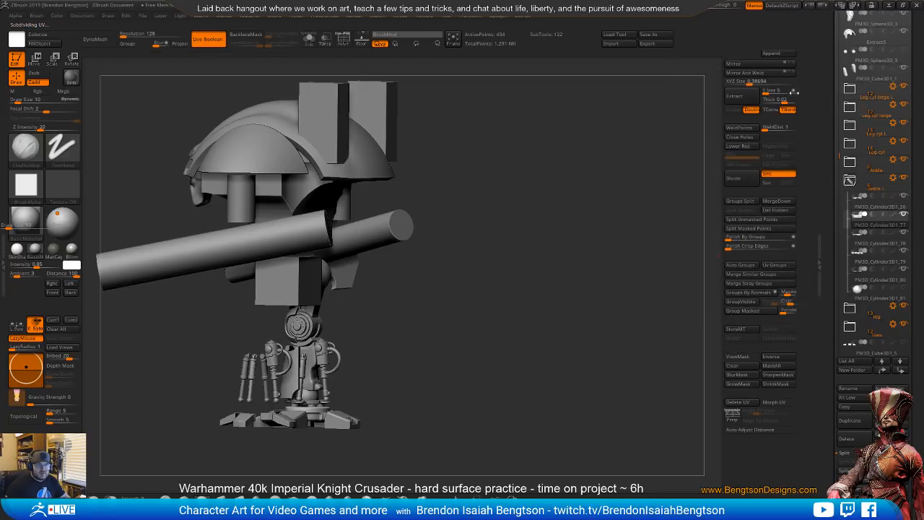
click(852, 242)
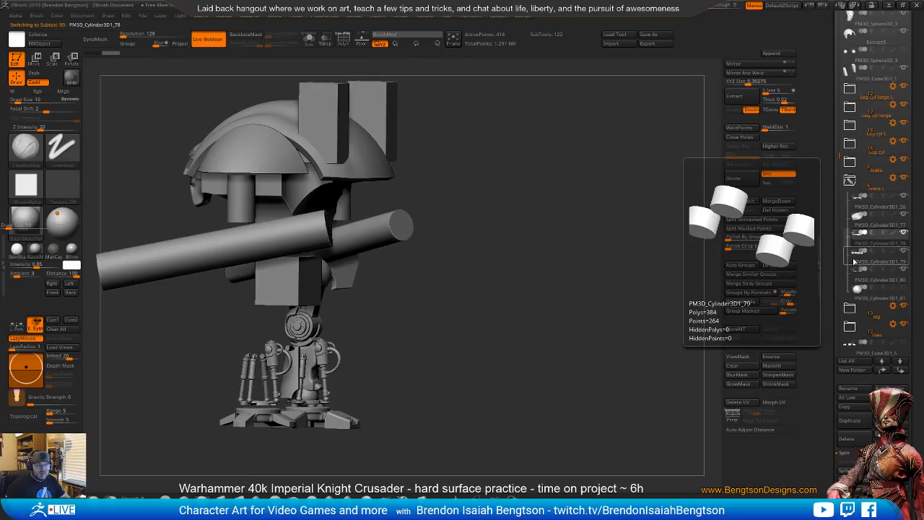
click(855, 262)
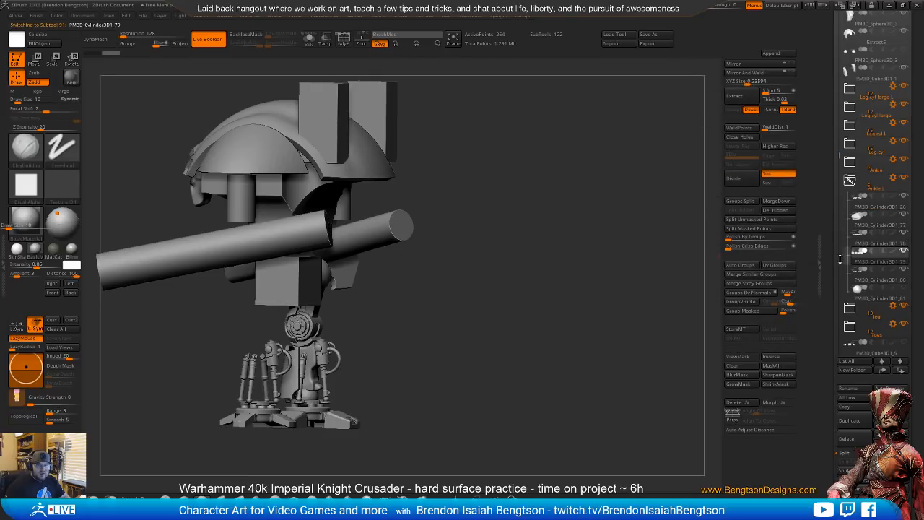
click(854, 280)
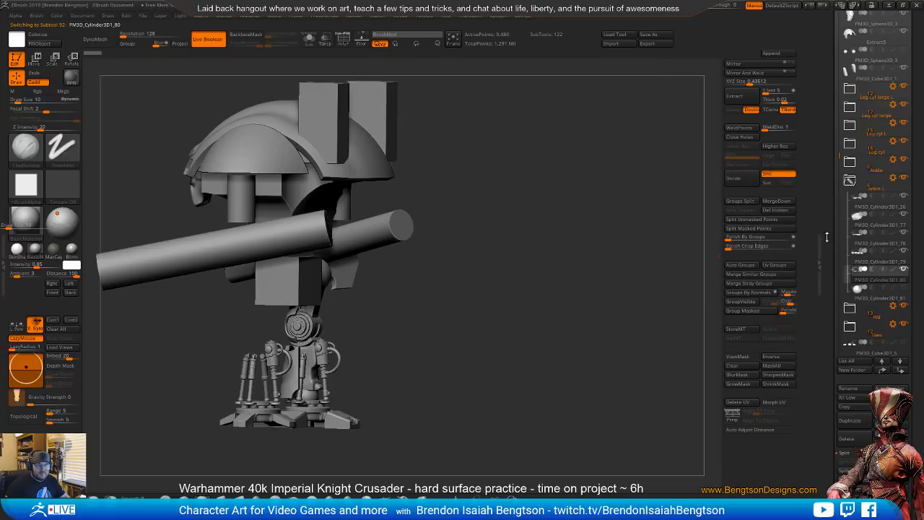
click(853, 294)
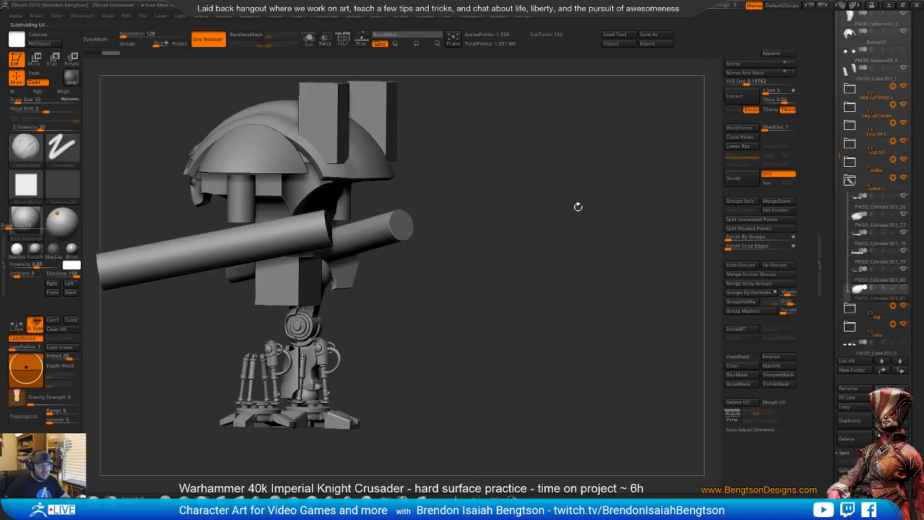
click(851, 182)
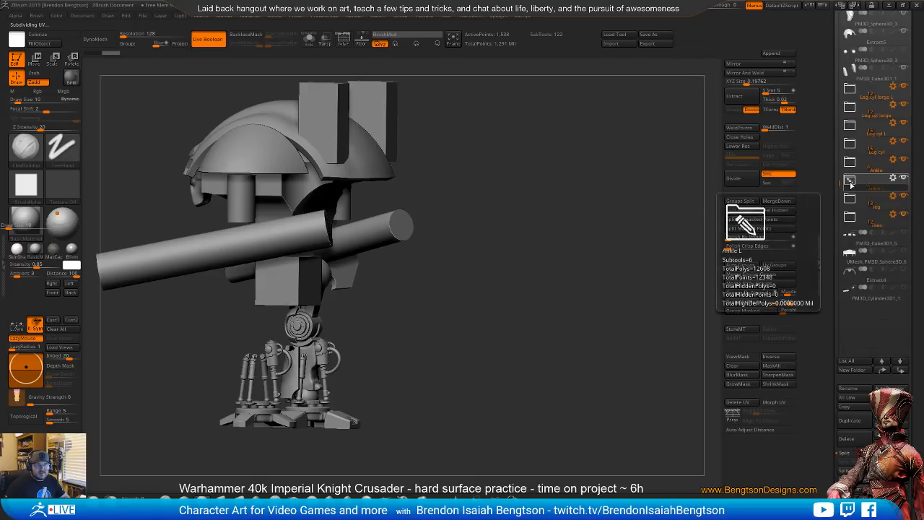
- Duplicate the leg folder with all its subtools
drag(532, 302, 592, 306)
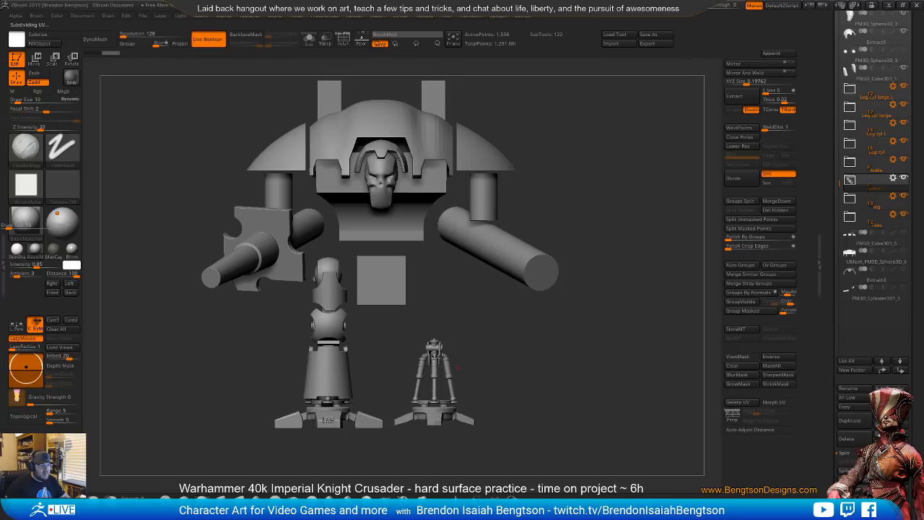
drag(518, 344, 512, 376)
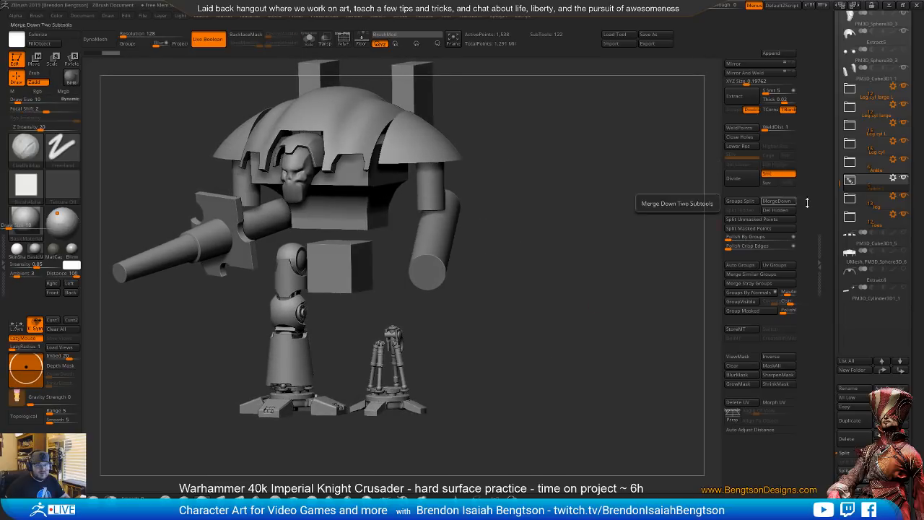
click(892, 195)
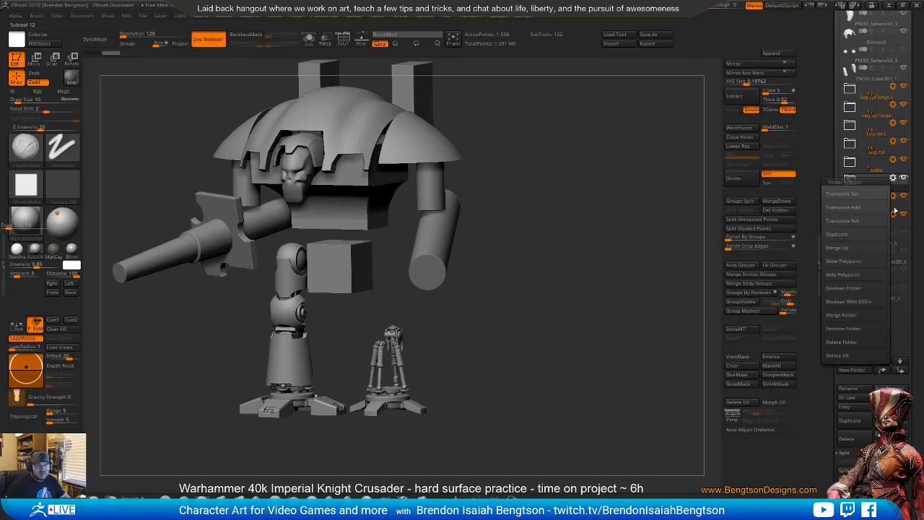
click(852, 235)
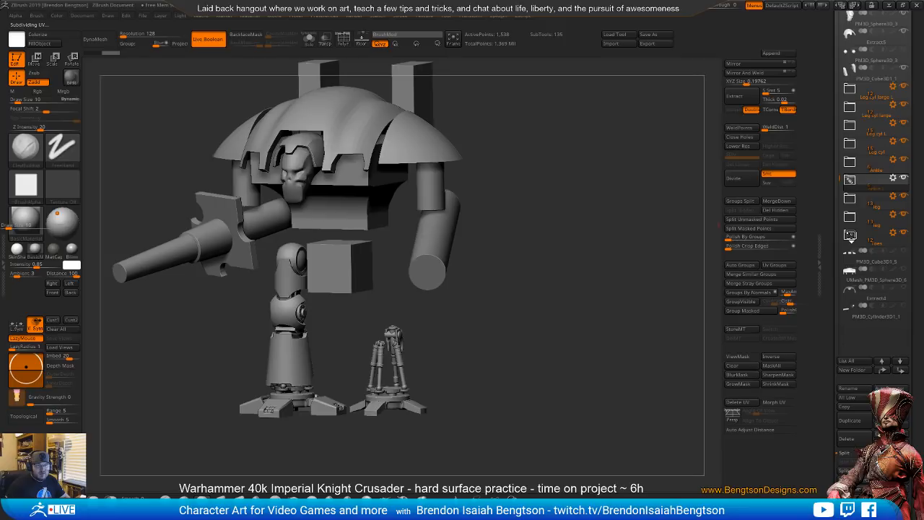
- Rename the upper of the two leg folders as leg L
mouse_move(868, 204)
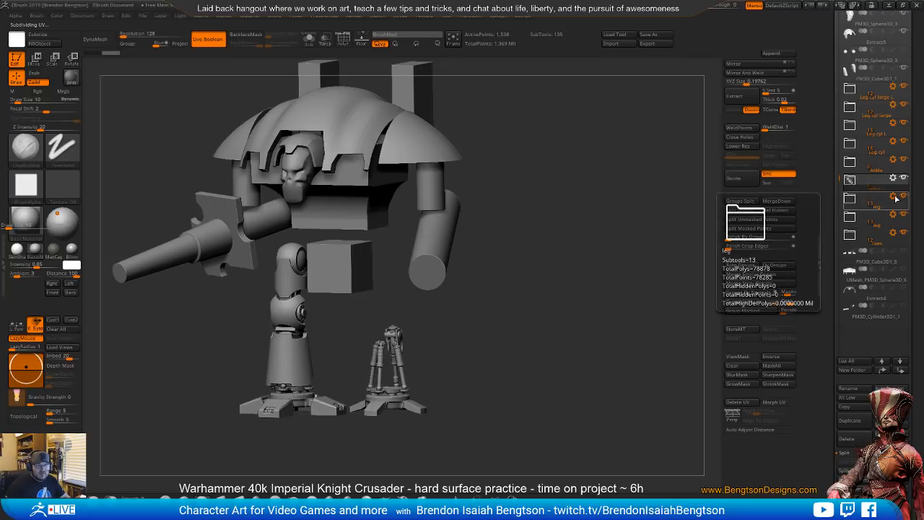
click(894, 196)
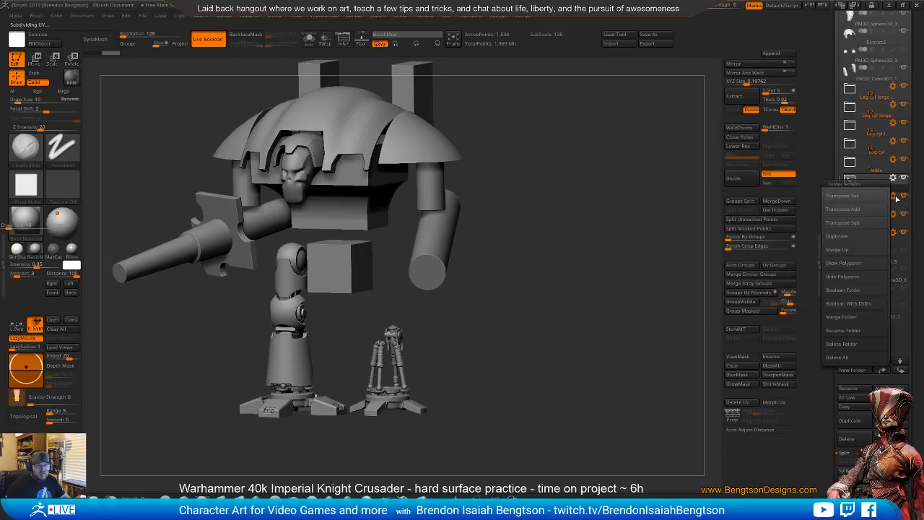
click(849, 331)
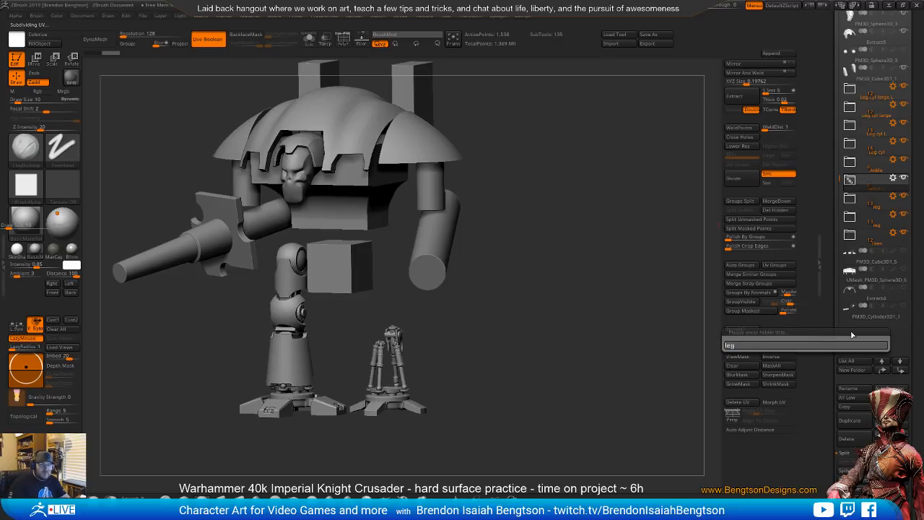
text(leg L)
key(Return)
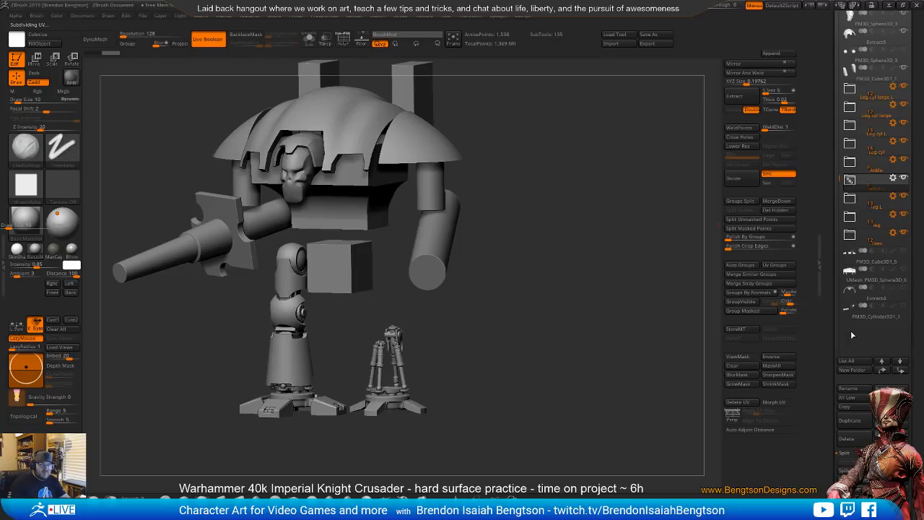
- Expand the leg L folder and mirror its first two parts, PM3D_Cylinder3D1_50 and PM3D_Sphere3D1, across the model
click(850, 198)
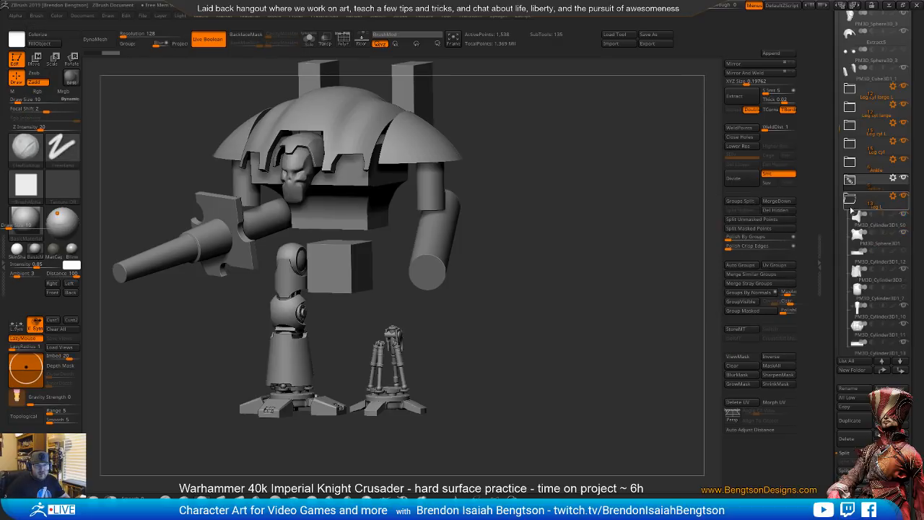
click(852, 220)
click(751, 73)
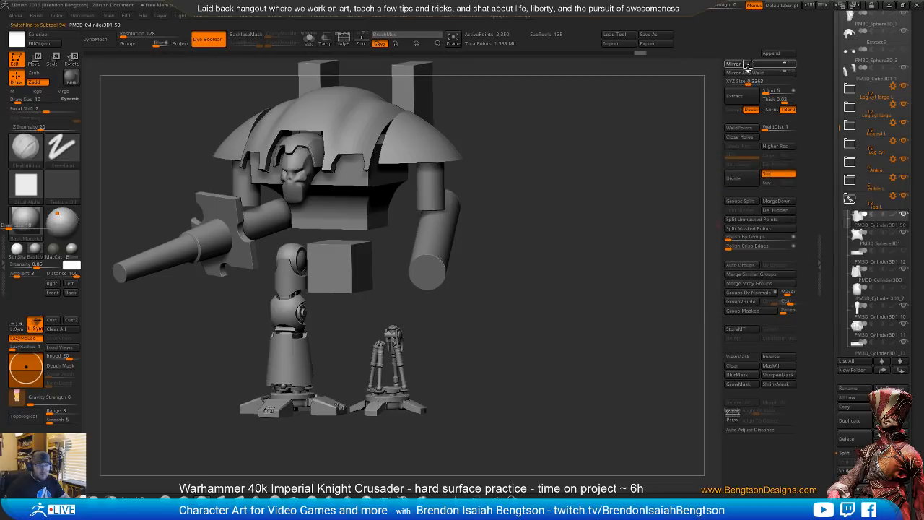
click(864, 247)
click(752, 70)
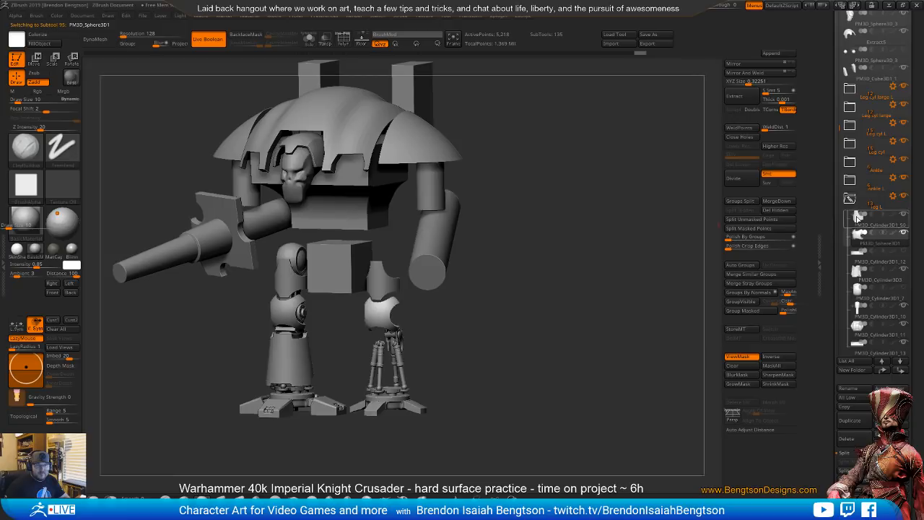
- Mirror the leg L parts PM3D_Cylinder3D1_12, PM3D_Cylinder3D3, PM3D_Cylinder3D1_7, PM3D_Cylinder3D1_10 and PM3D_Cylinder3D1_11 across the model
click(858, 265)
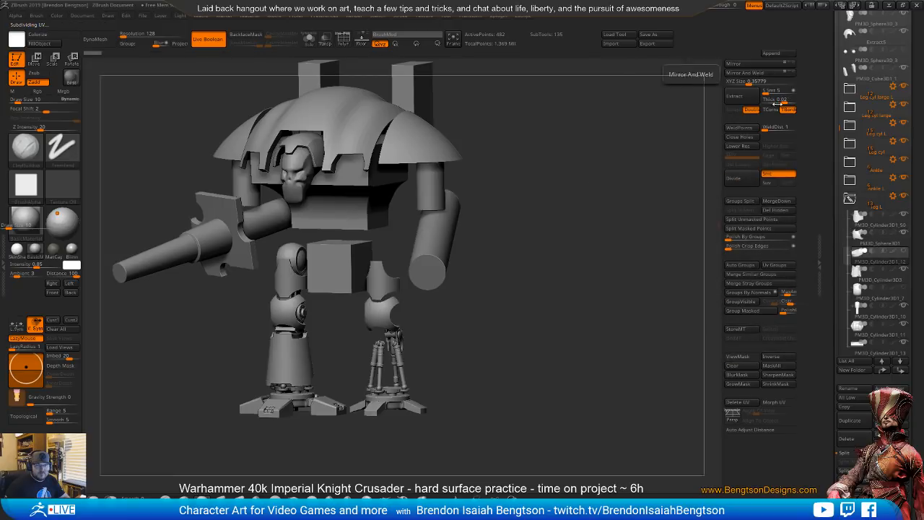
click(860, 270)
click(750, 73)
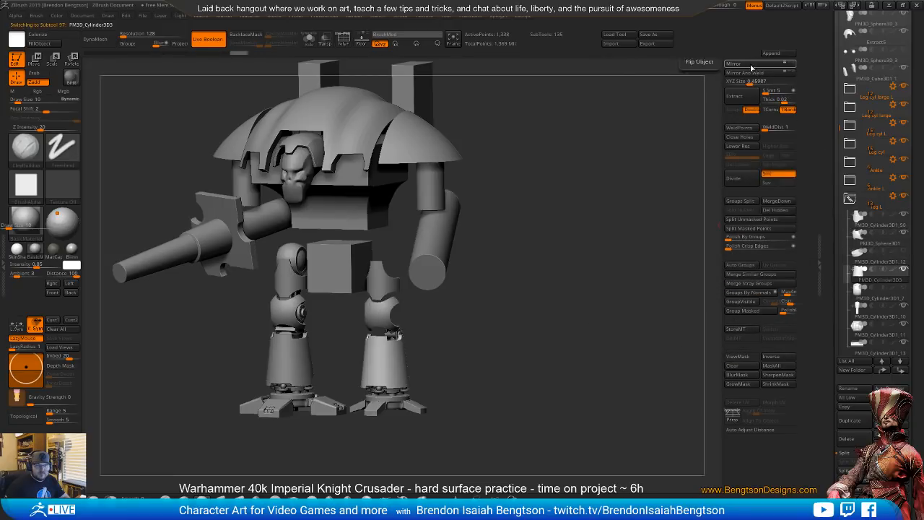
click(859, 289)
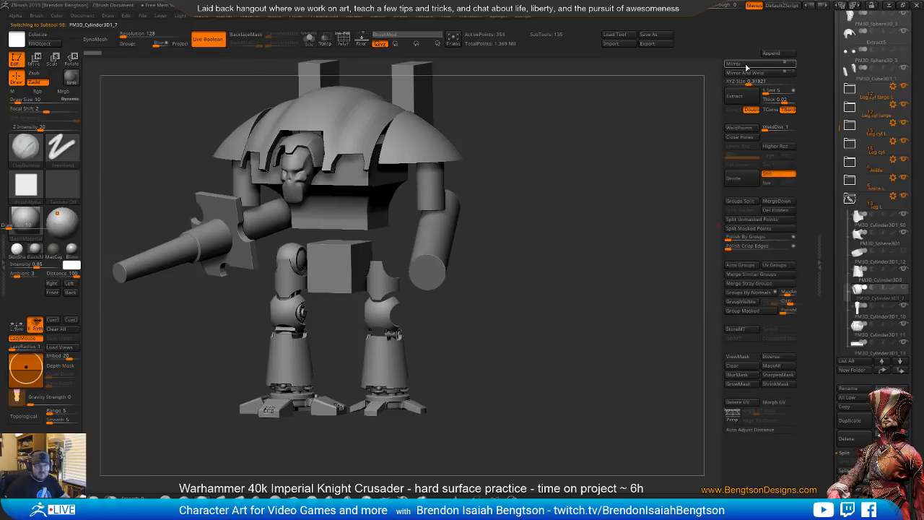
key(ctrl+d)
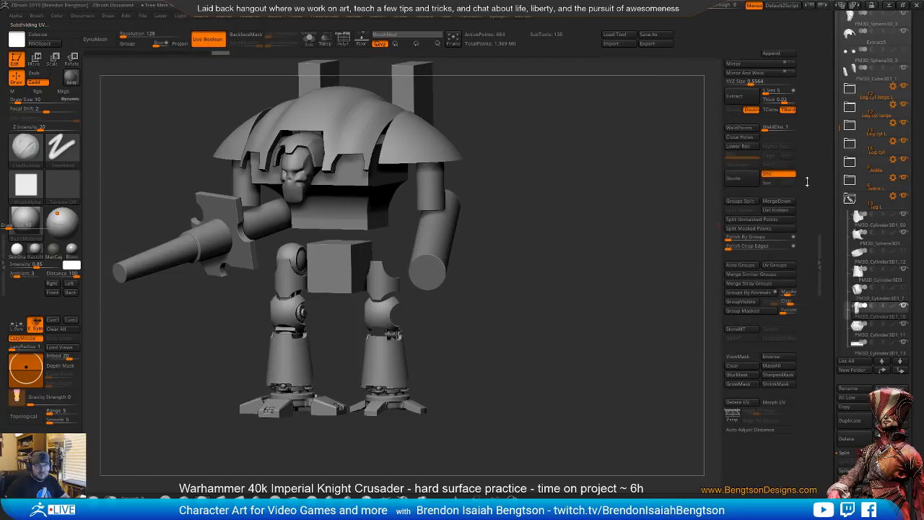
click(751, 65)
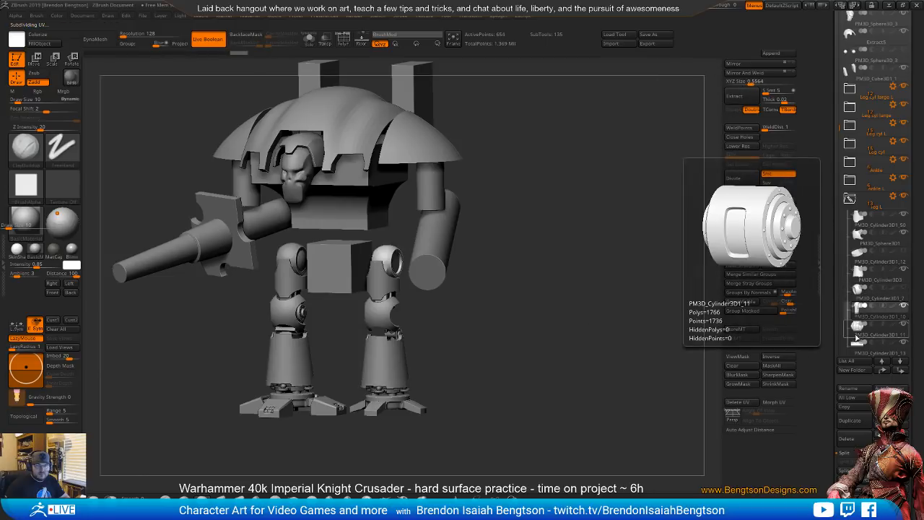
click(858, 336)
click(759, 73)
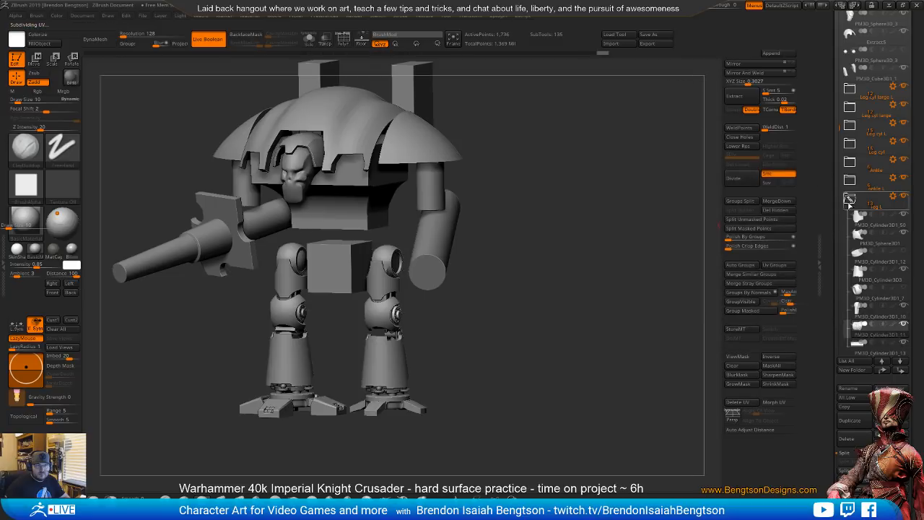
- Mirror the remaining leg L parts, PM3D_Cylinder3D1_13, _14, _15, _48, _8 and _9, across the model and collapse the folder
drag(839, 127, 839, 178)
click(857, 217)
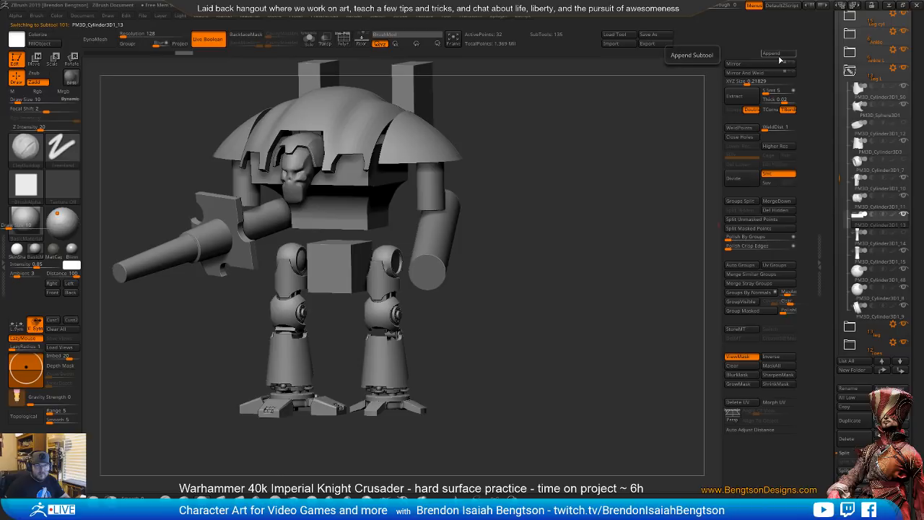
click(852, 248)
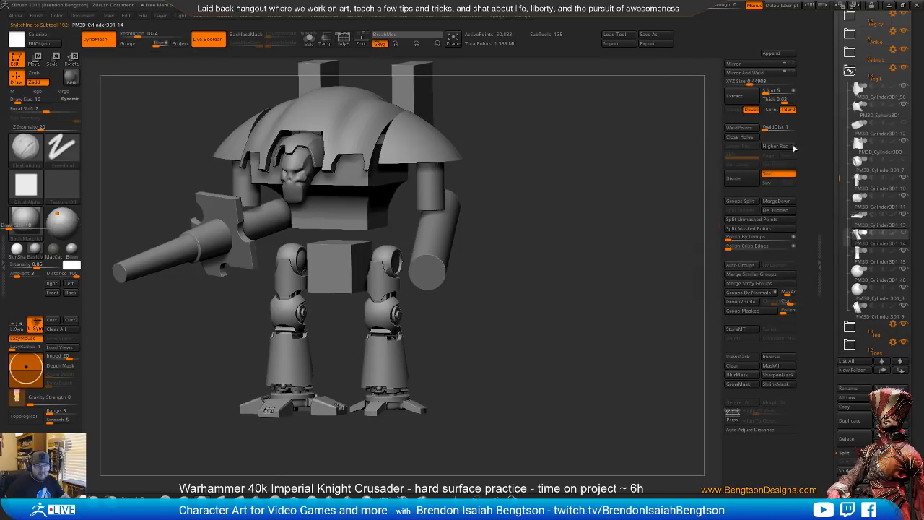
click(744, 67)
click(855, 253)
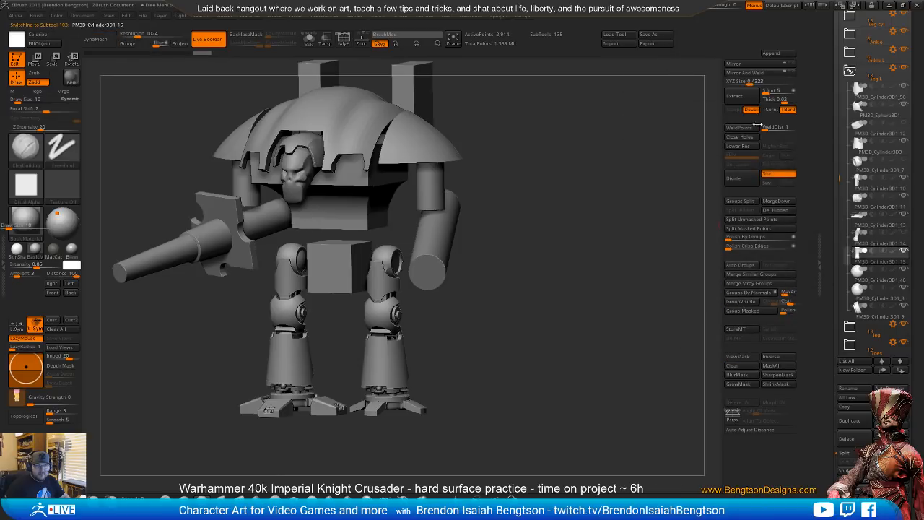
click(733, 66)
click(856, 272)
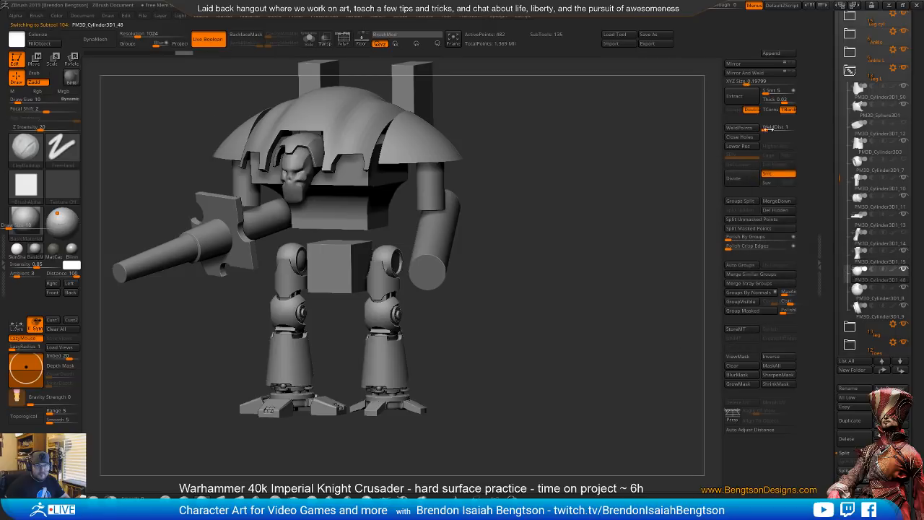
click(856, 296)
click(756, 66)
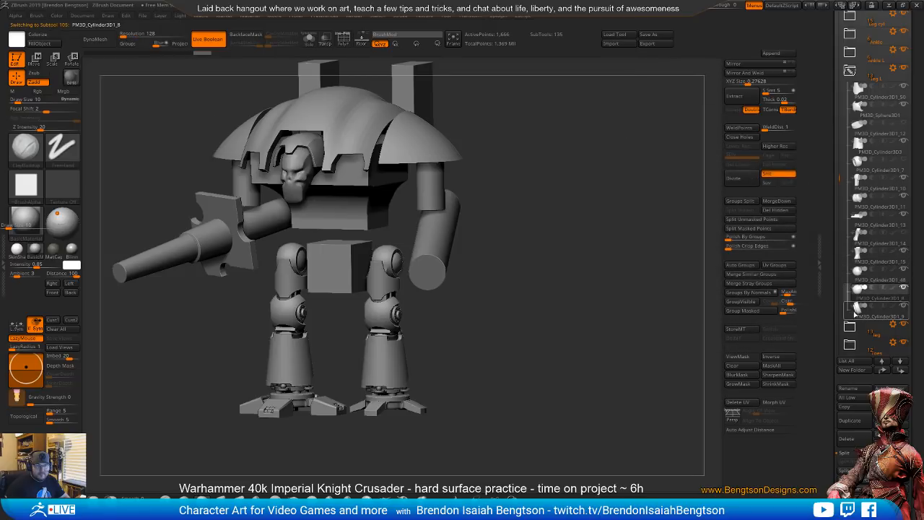
click(856, 306)
click(757, 64)
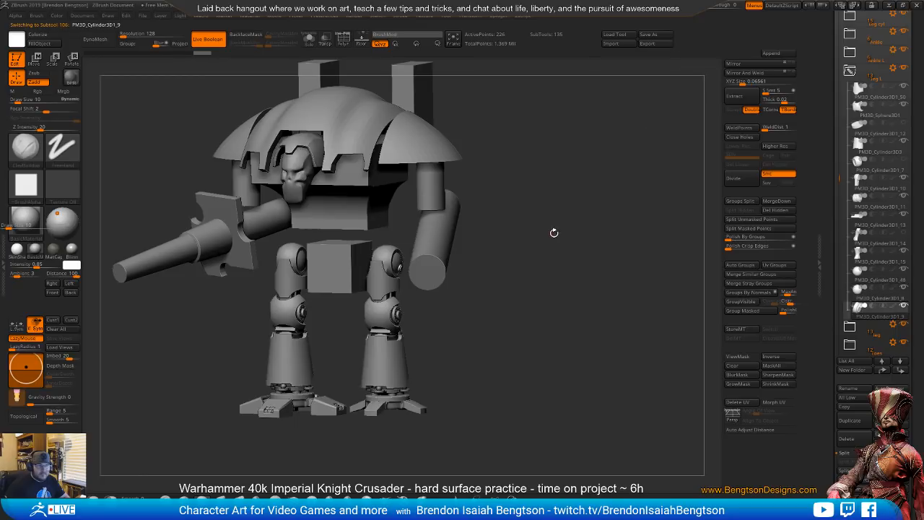
mouse_move(521, 301)
mouse_down()
mouse_move(502, 301)
mouse_move(541, 306)
mouse_move(527, 319)
mouse_up()
mouse_move(440, 320)
alt+mouse_down()
mouse_move(476, 294)
mouse_move(407, 327)
mouse_move(460, 324)
mouse_move(340, 324)
mouse_move(438, 330)
alt+mouse_up()
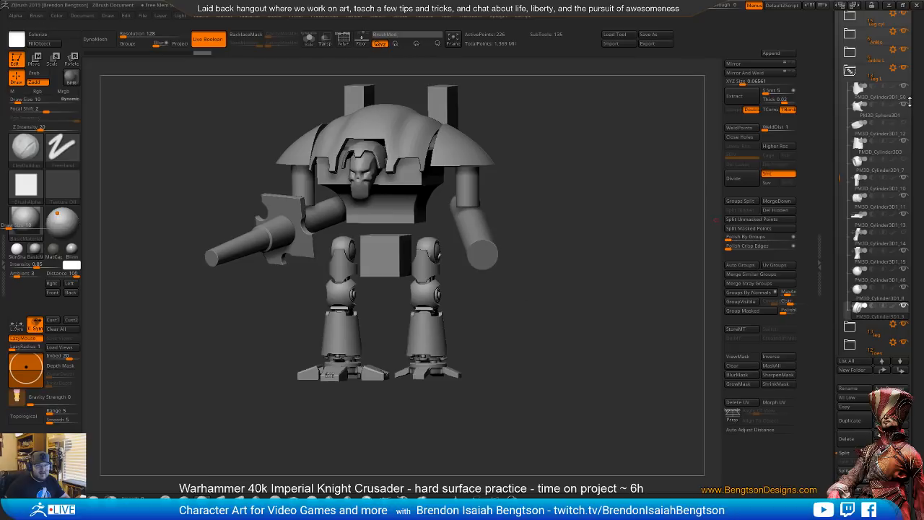
click(850, 70)
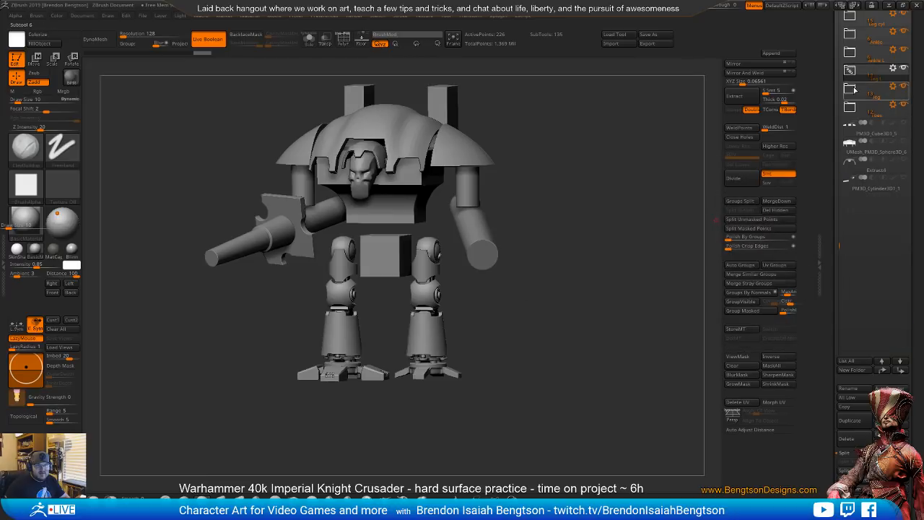
- Duplicate the Toes folder with its subtools and rename the upper of the two folders as Toes L
click(893, 106)
click(837, 146)
click(892, 106)
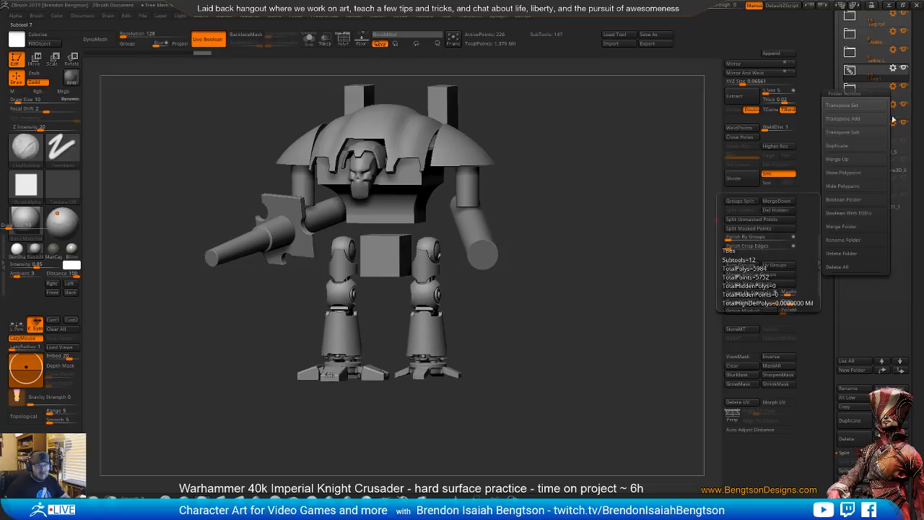
click(857, 239)
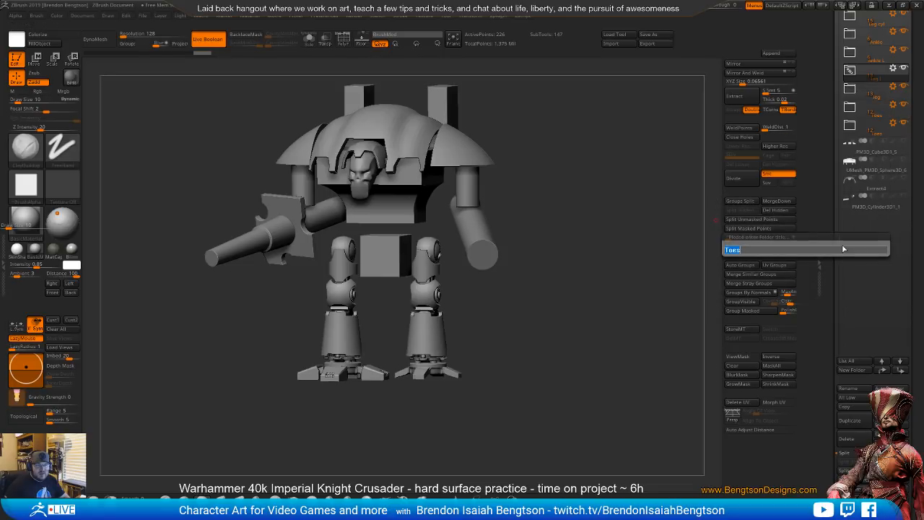
text(L)
key(Return)
- Expand the Toes L folder and mirror PM3D_Cylinder3D1_24, Toe, PM3D_Cylinder3D1_17, PM3D_Cylinder3D1_18 and Toe1 across the model
mouse_move(859, 146)
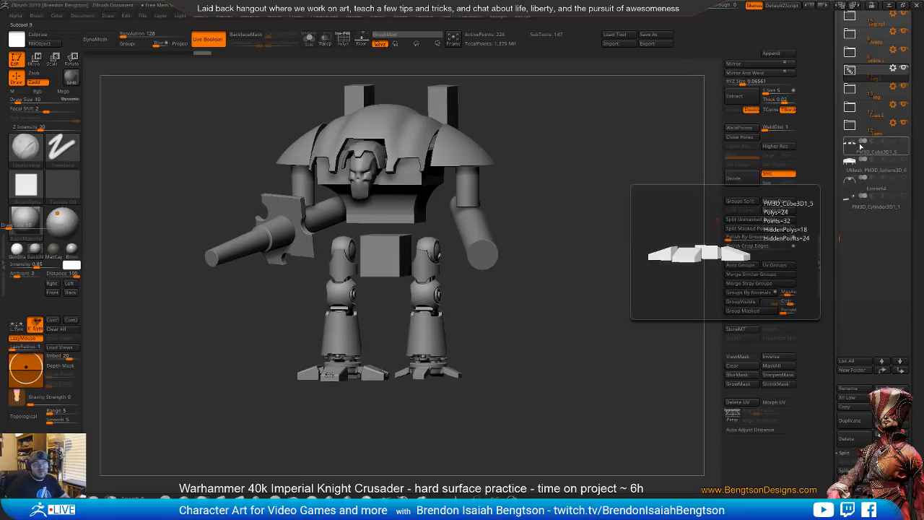
click(861, 111)
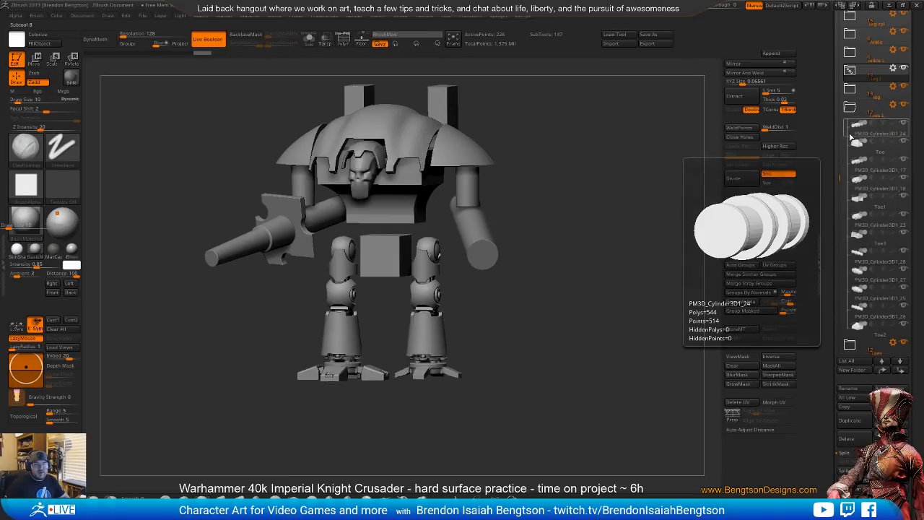
click(850, 135)
click(856, 154)
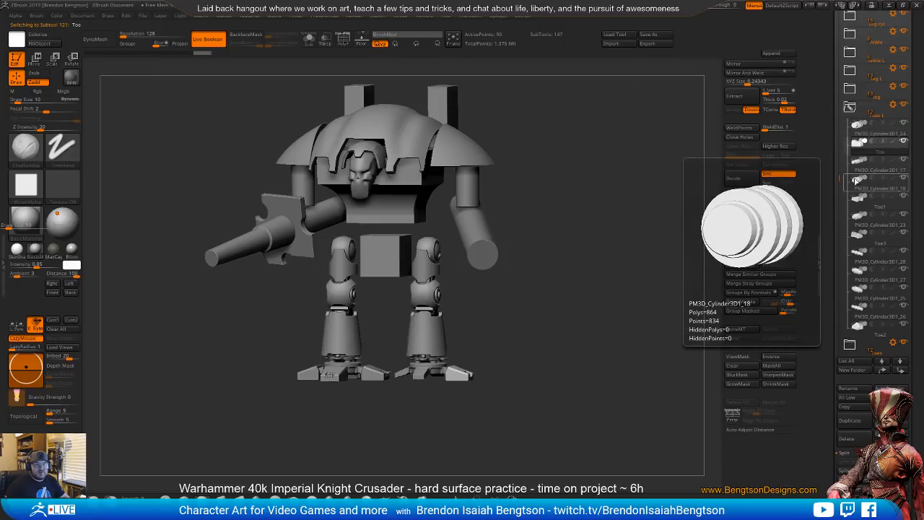
click(857, 160)
click(857, 178)
click(762, 69)
click(857, 197)
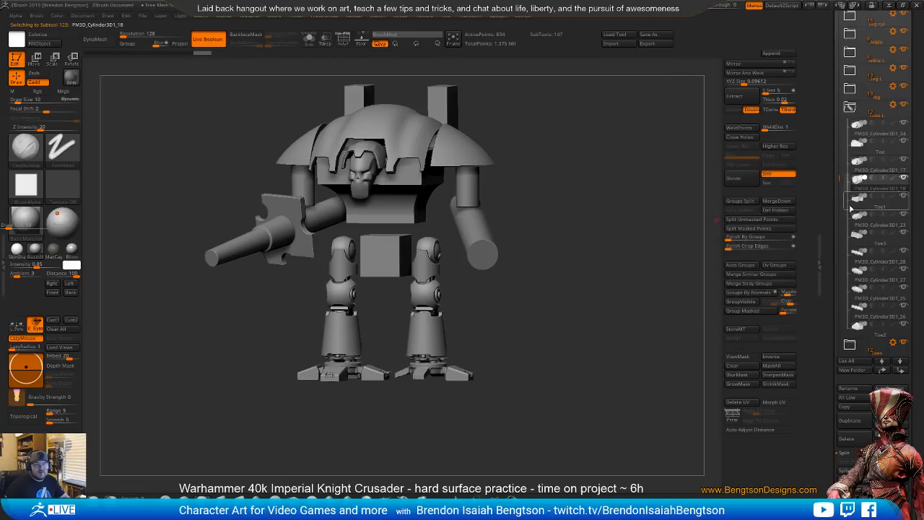
click(764, 68)
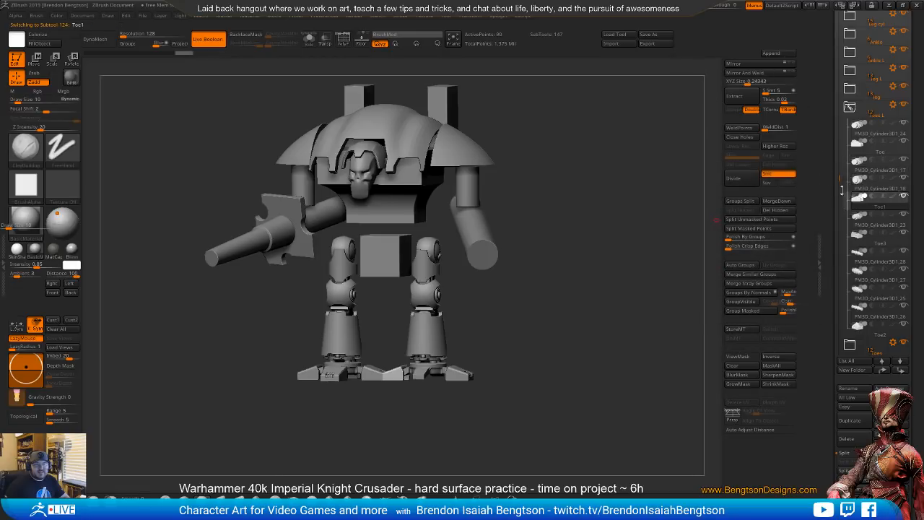
- Mirror the Toes L parts PM3D_Cylinder3D1_23, Toe3, PM3D_Cylinder3D1_28 and PM3D_Cylinder3D1_27 across the model
click(857, 226)
click(764, 67)
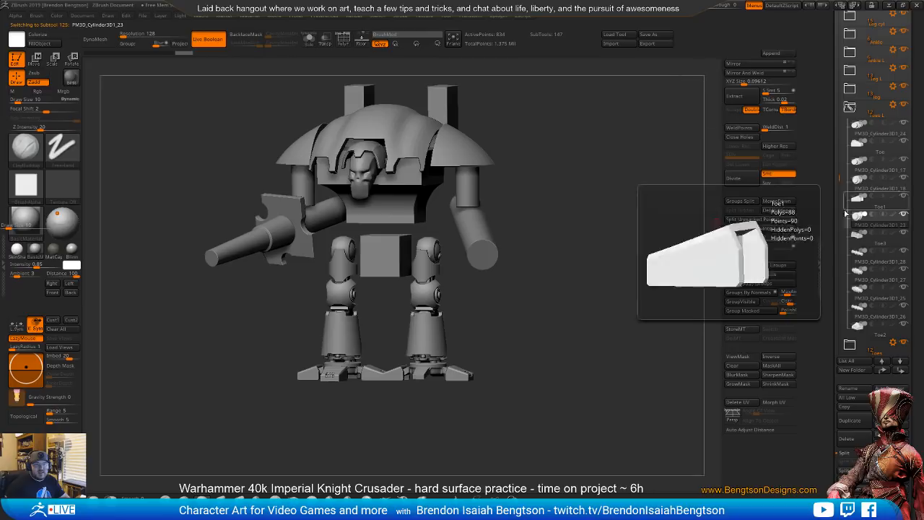
click(857, 233)
click(766, 67)
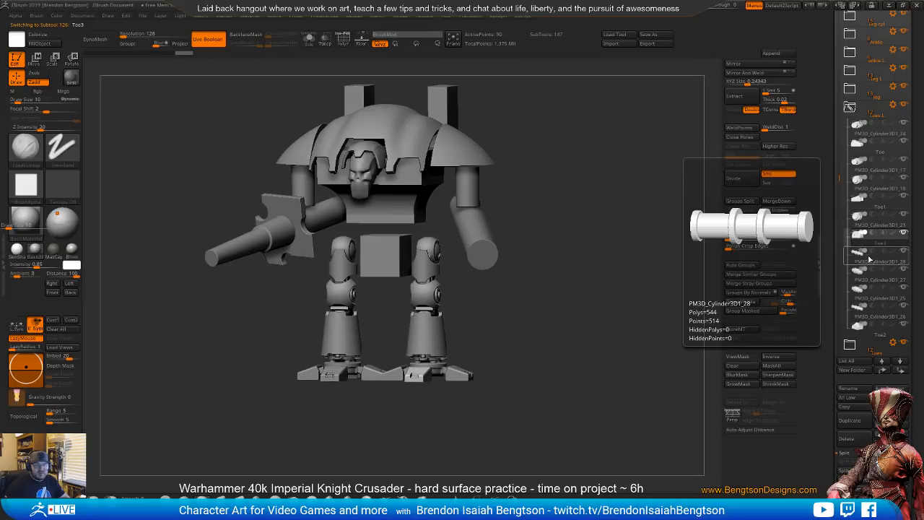
click(857, 264)
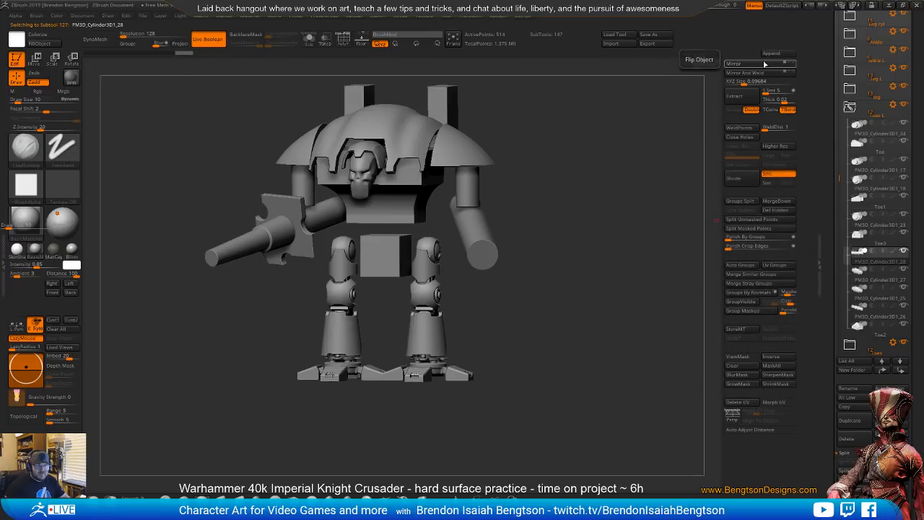
click(858, 280)
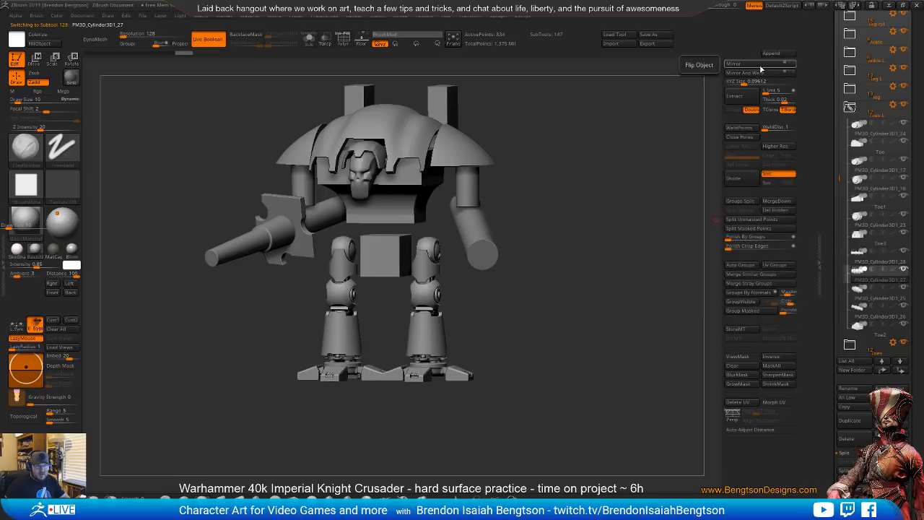
- Mirror the last Toes L parts, PM3D_Cylinder3D1_25, PM3D_Cylinder3D1_26 and Toe2, across the model and collapse the folder
click(858, 293)
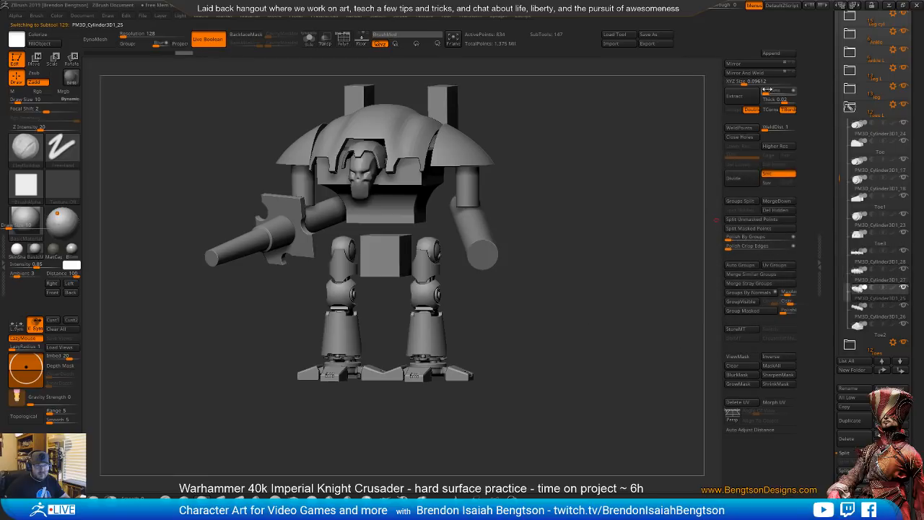
click(858, 307)
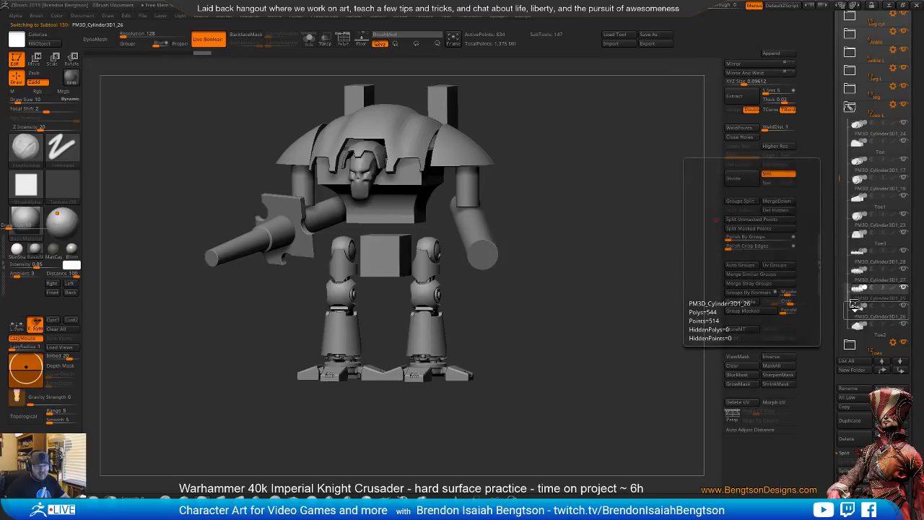
scroll(859, 217, down, 5)
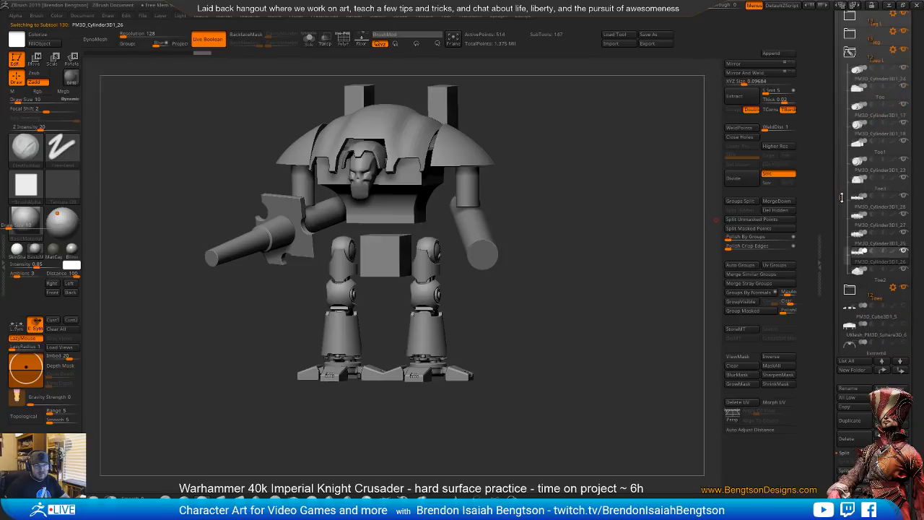
click(856, 243)
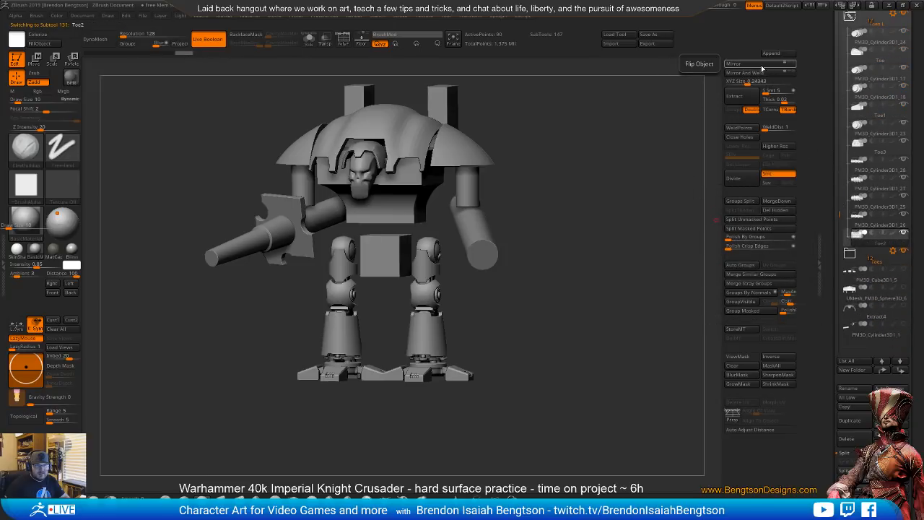
drag(839, 204, 838, 174)
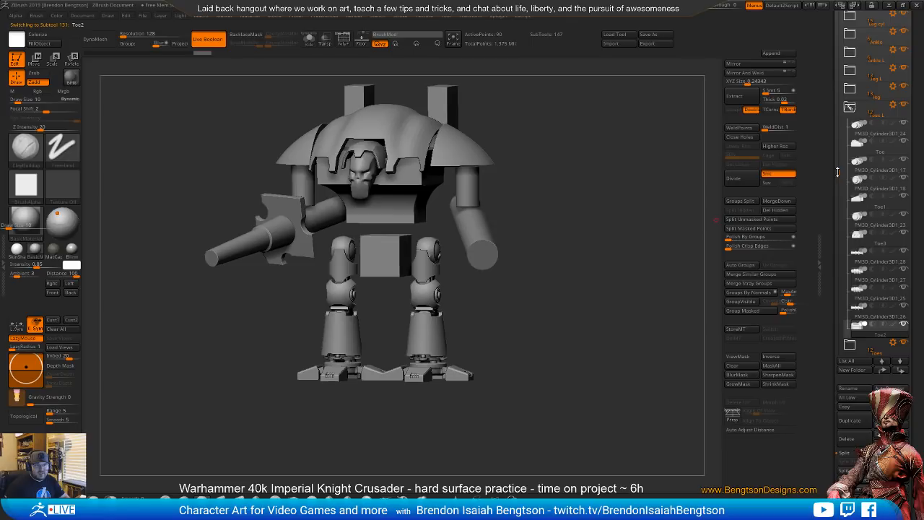
click(852, 107)
- Select the pelvis cube between the two legs and locate it in the subtool list
drag(563, 301, 519, 318)
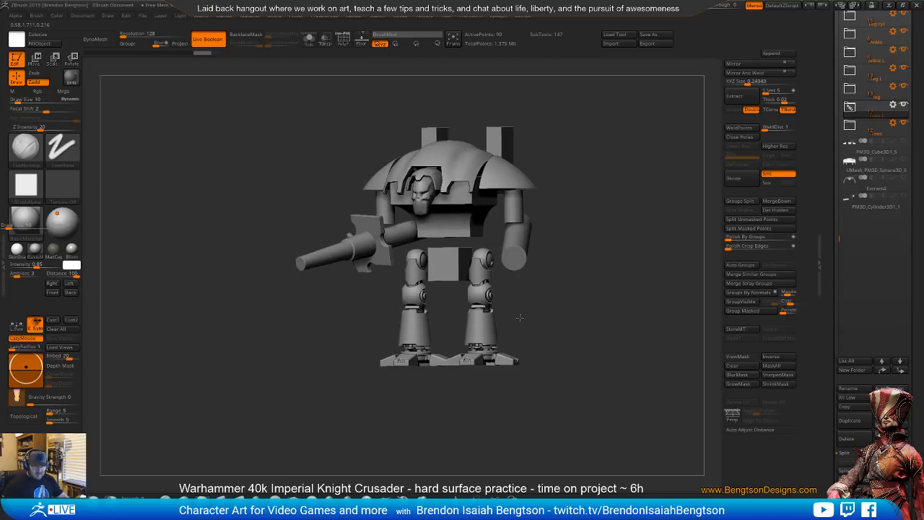
drag(564, 303, 487, 250)
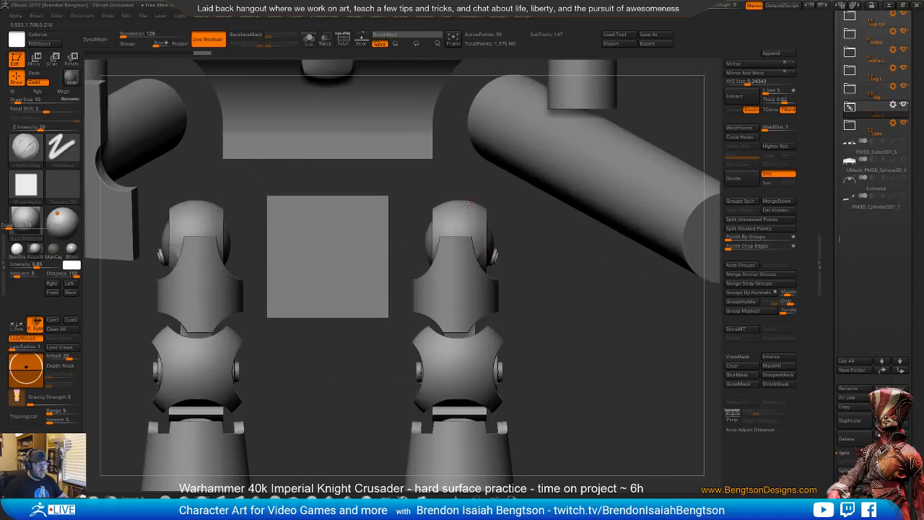
alt+click(366, 234)
drag(601, 281, 719, 253)
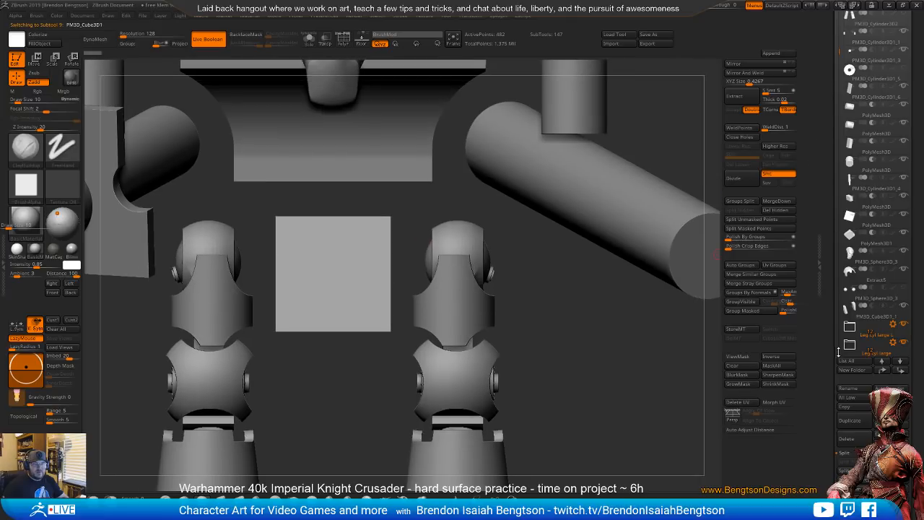
drag(840, 50, 836, 173)
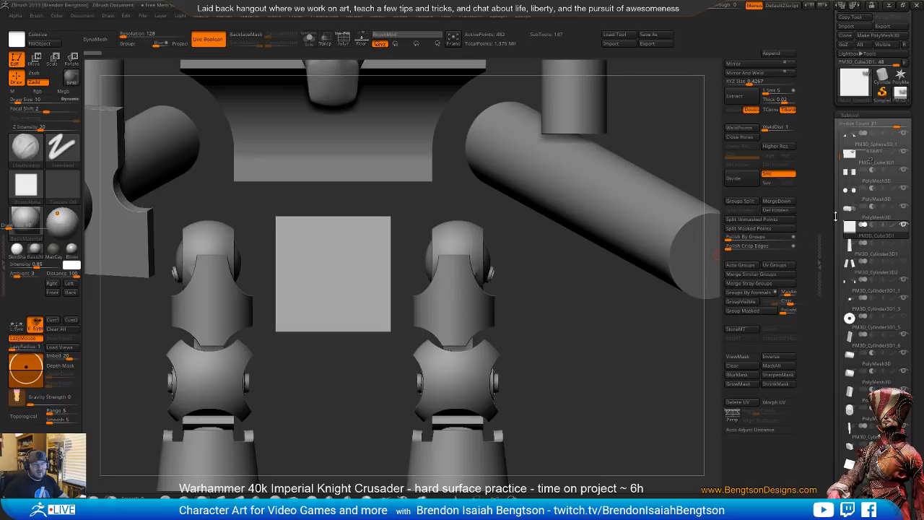
drag(592, 264, 588, 266)
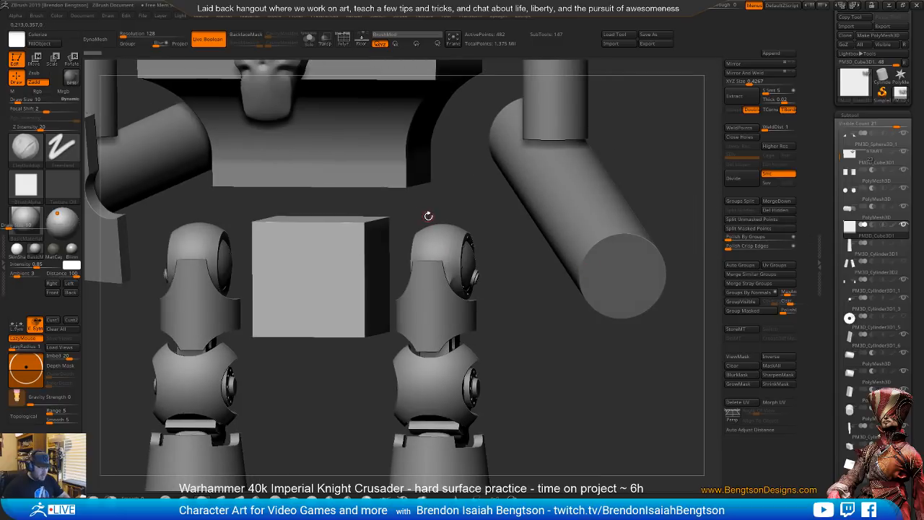
- Insert a cylinder from the IMM Primitives brush on the pelvis cube's side, reaching towards the adjacent leg's hip
key(shift+f)
drag(352, 280, 475, 278)
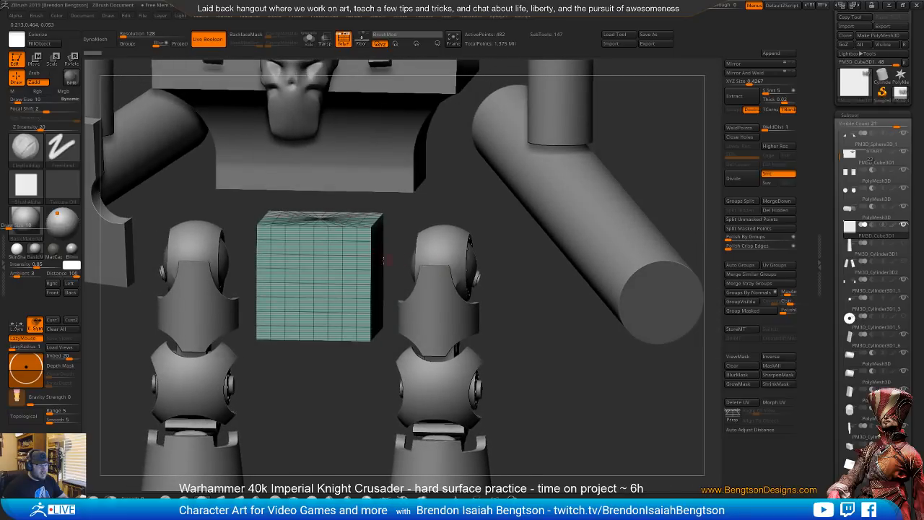
drag(502, 281, 527, 292)
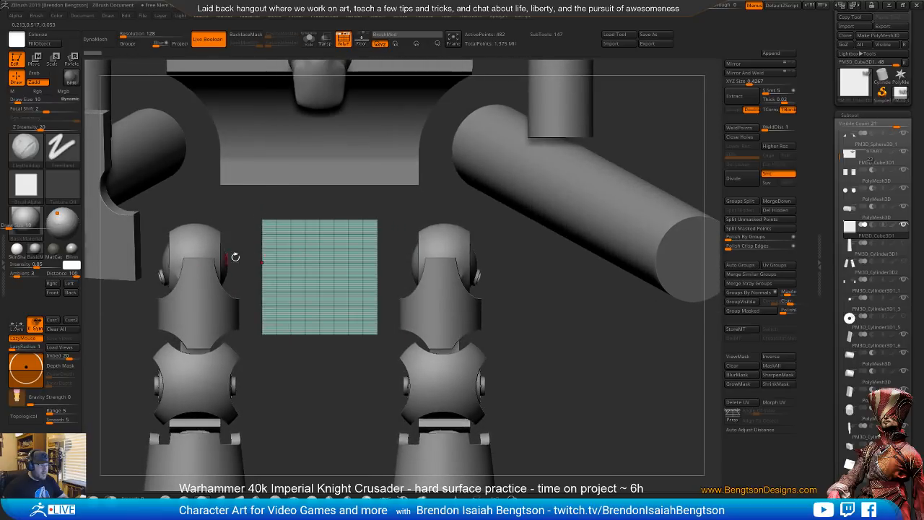
alt+drag(298, 269, 350, 258)
key(b)
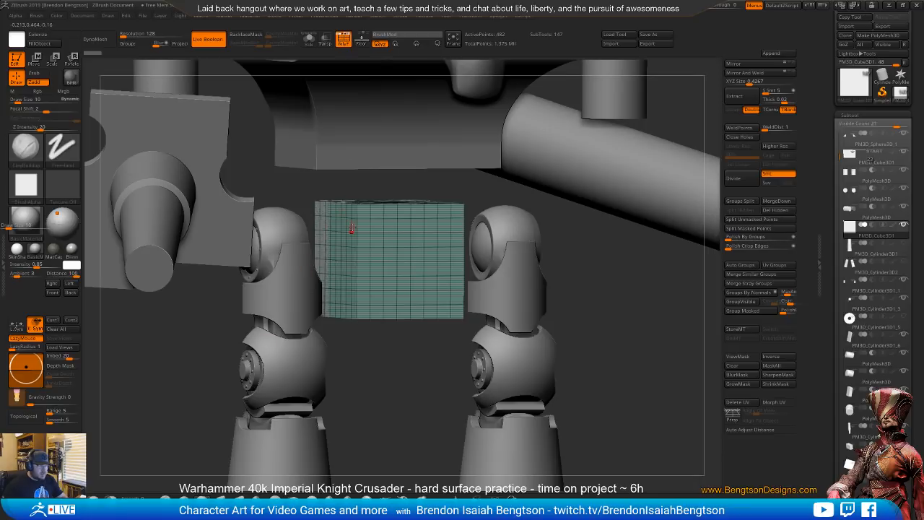
key(b)
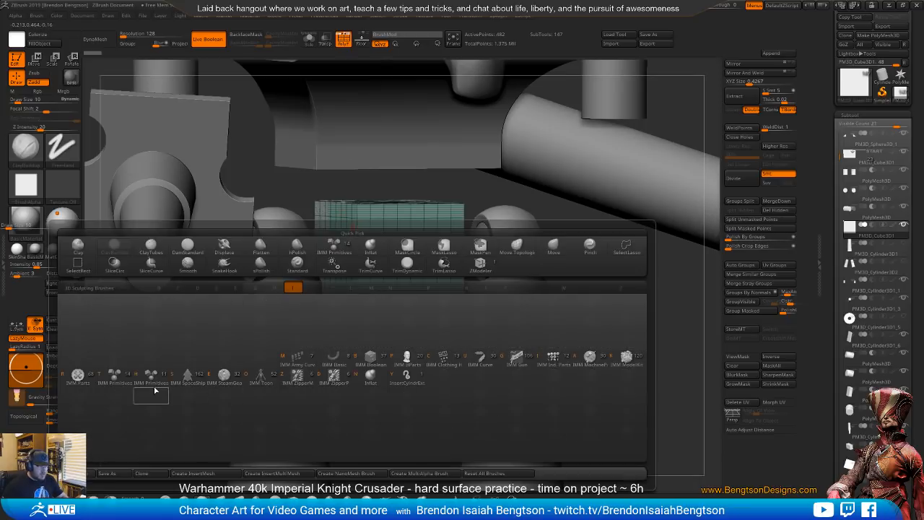
click(118, 380)
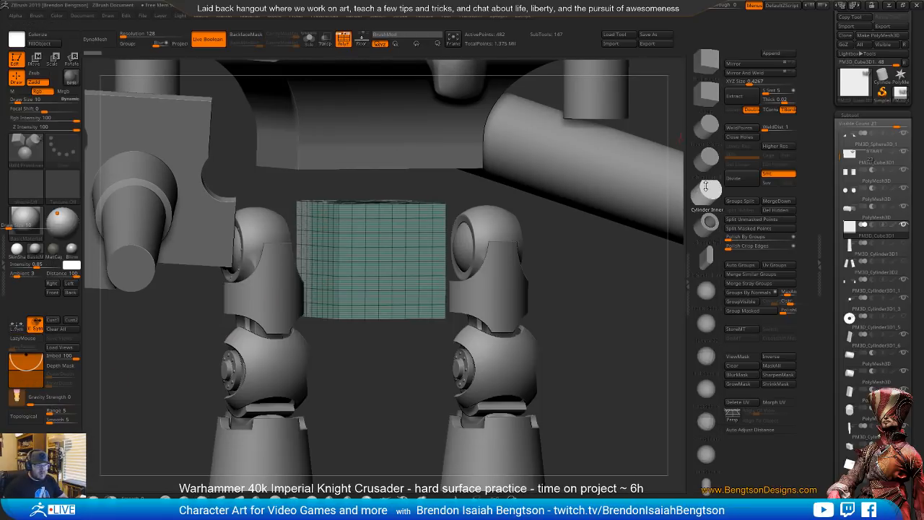
drag(316, 243, 319, 271)
shift+drag(536, 299, 546, 269)
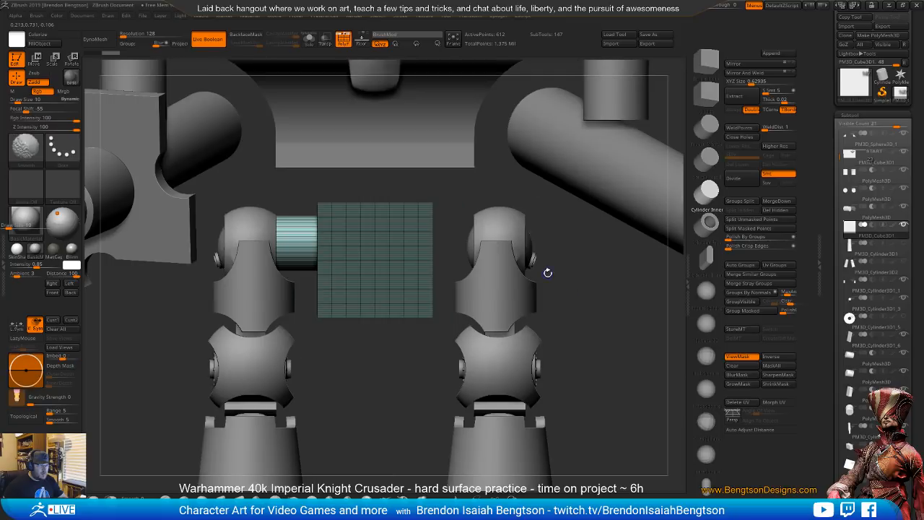
- Split the unmasked hip cylinder off the pelvis cube into its own subtool
alt+drag(597, 299, 564, 136)
drag(555, 294, 556, 397)
alt+drag(564, 281, 548, 263)
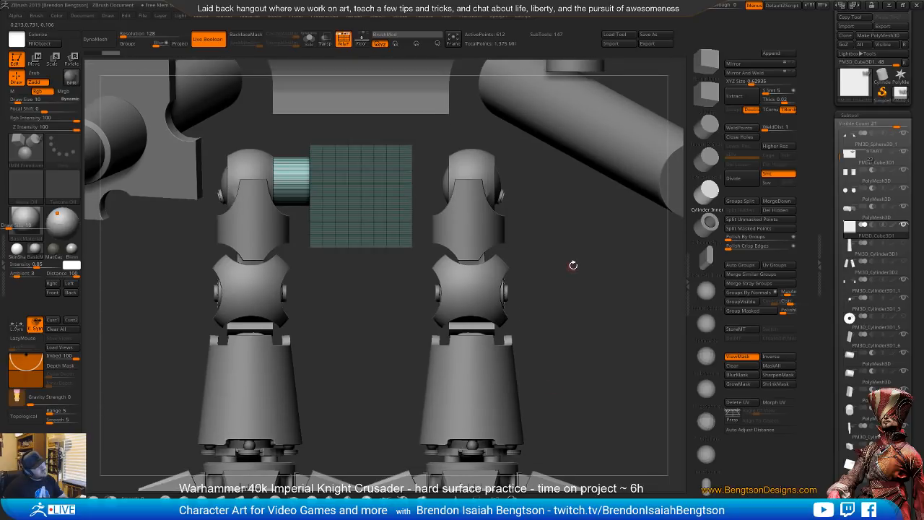
click(747, 220)
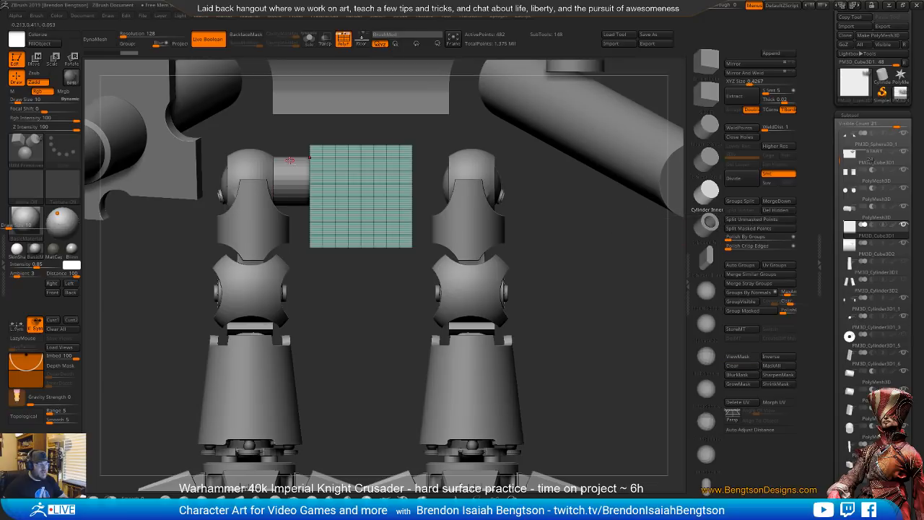
- Reposition the hip cylinder between the pelvis cube and leg, and mirror and weld it to the opposite hip
scroll(304, 209, up, 2)
right_drag(316, 221, 340, 226)
key(w)
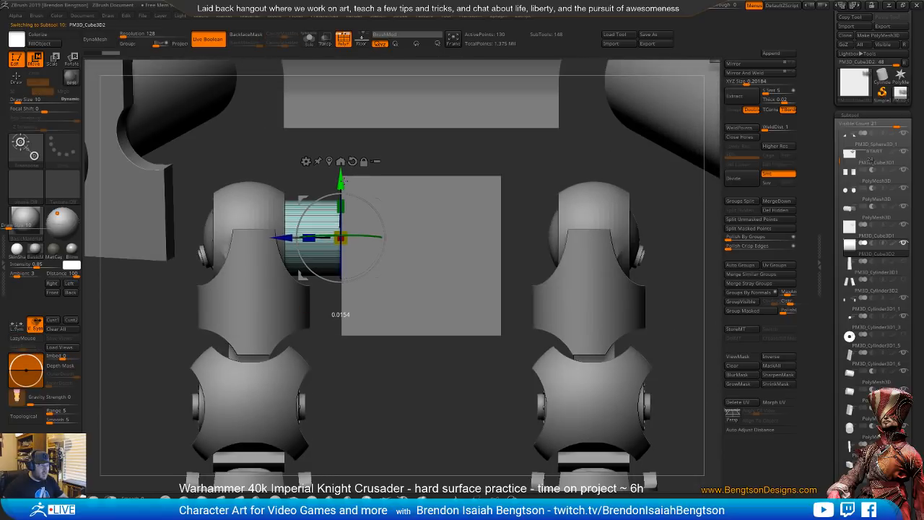
right_drag(438, 226, 384, 183)
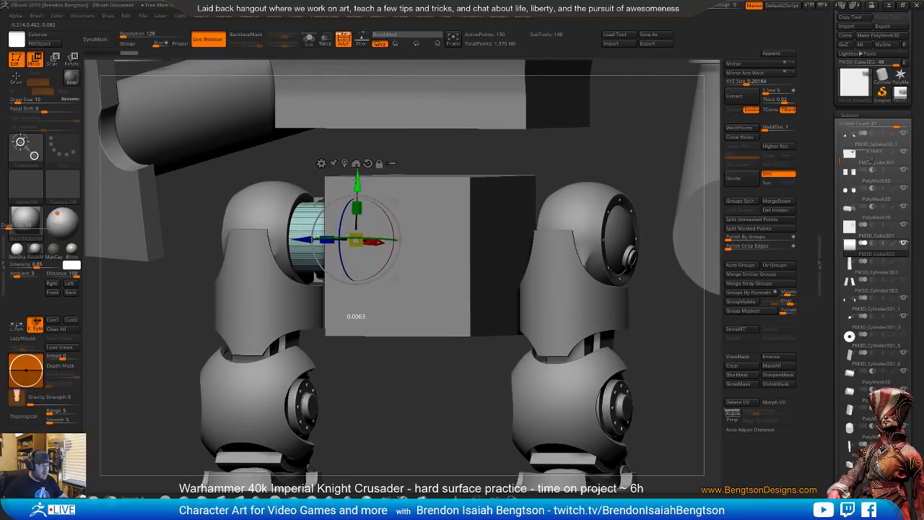
right_drag(447, 204, 664, 81)
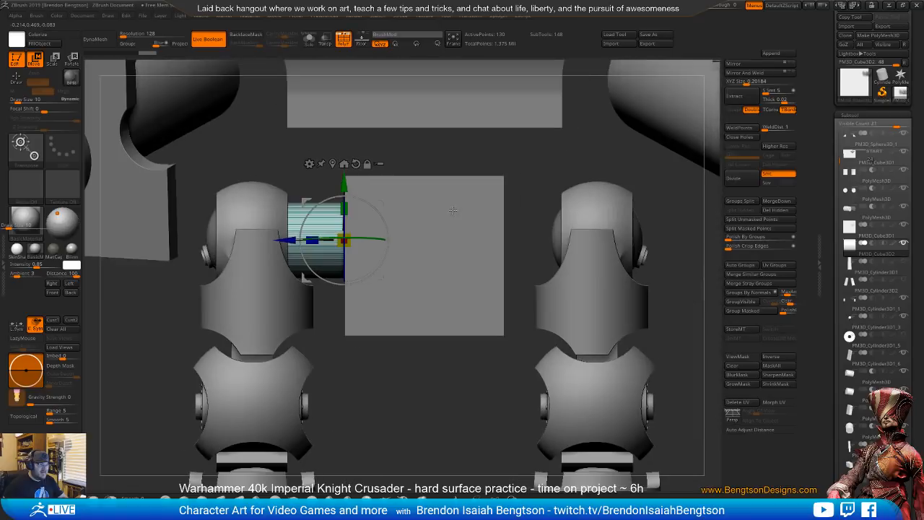
click(731, 75)
ctrl+right_drag(390, 264, 383, 203)
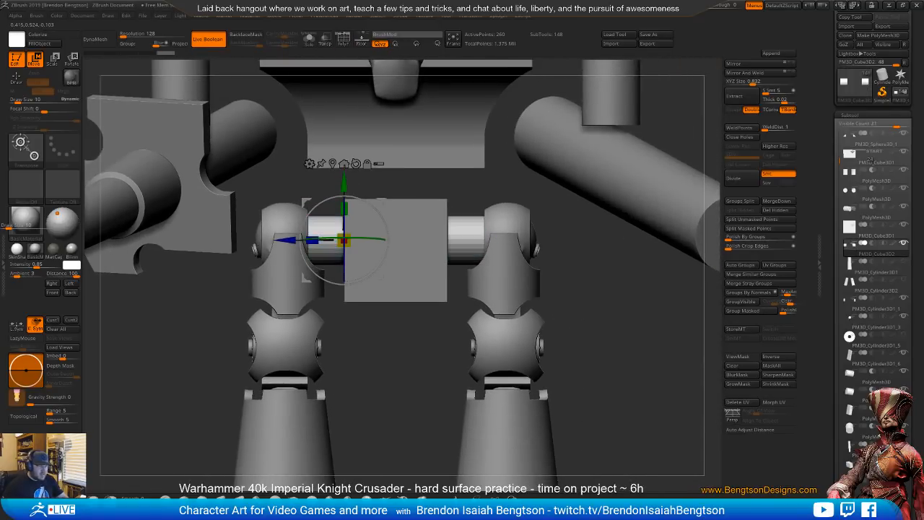
- Select the pelvis cube and check the whole knight's proportions from the front with perspective turned off
key(q)
key(f)
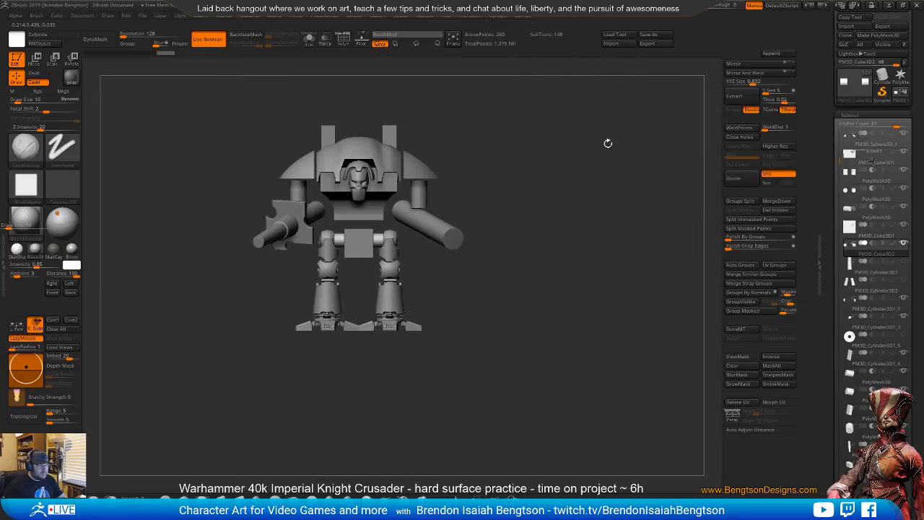
drag(590, 219, 340, 258)
alt+click(338, 244)
alt+drag(543, 232, 424, 396)
key(f)
alt+drag(549, 335, 503, 288)
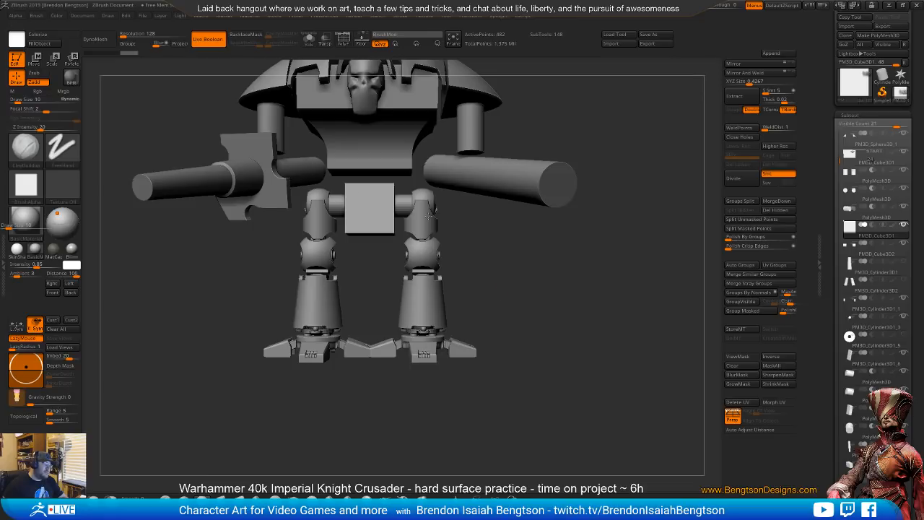
drag(510, 247, 497, 337)
key(p)
drag(492, 306, 512, 311)
- Enlarge and place the full front-view knight reference on the desktop, and overlay the ZBrush model on it using see-through transparency
click(889, 5)
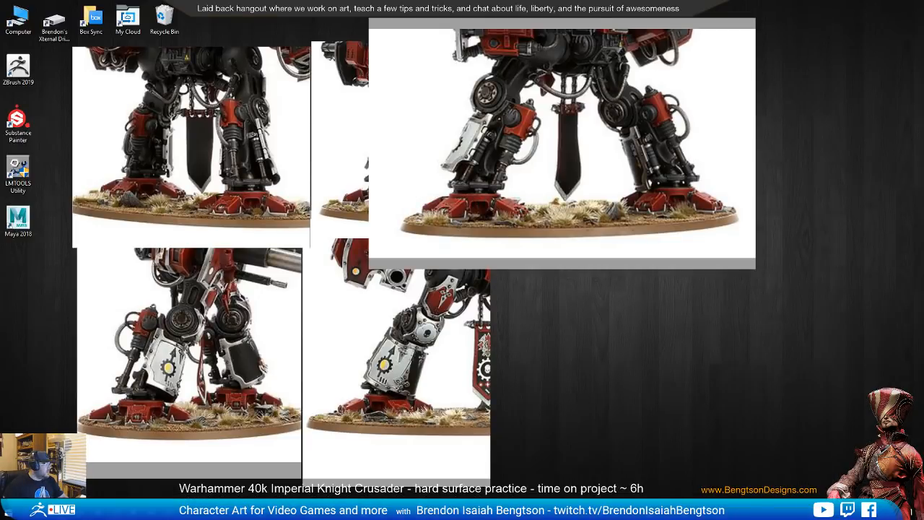
drag(1, 325, 309, 211)
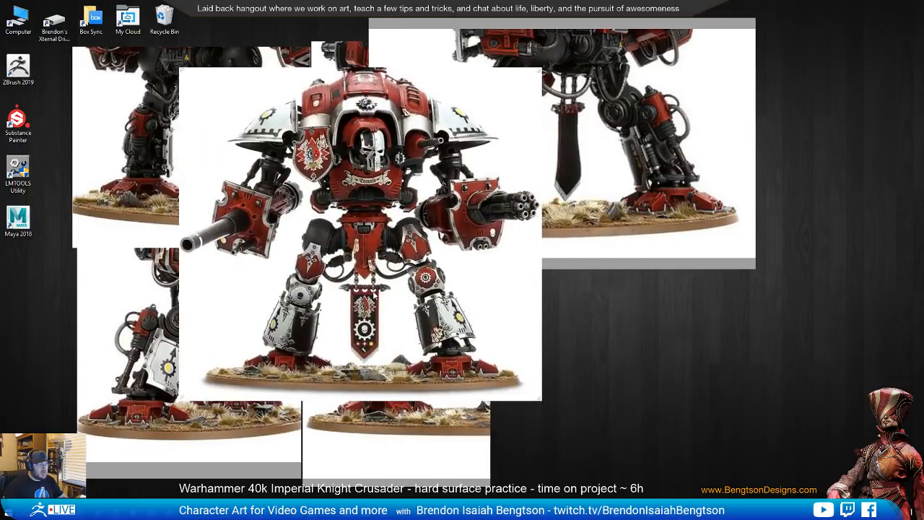
drag(539, 395, 634, 482)
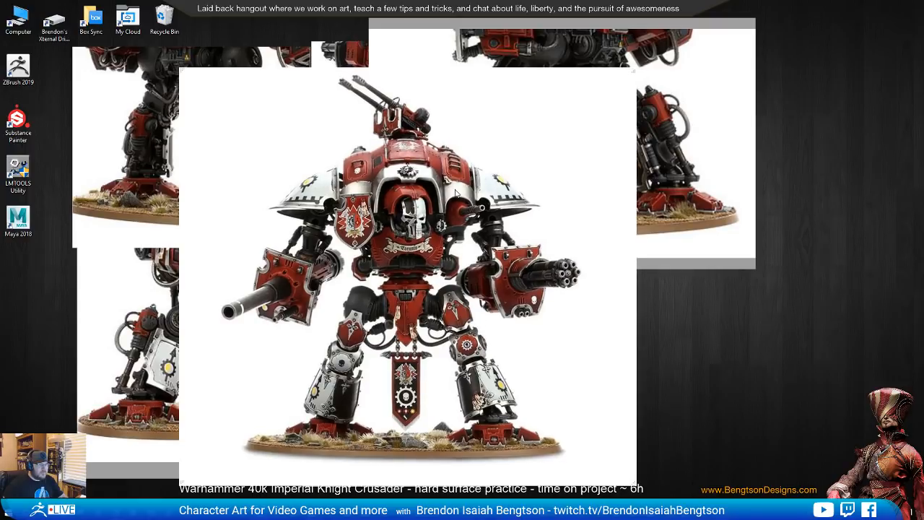
drag(435, 214, 390, 218)
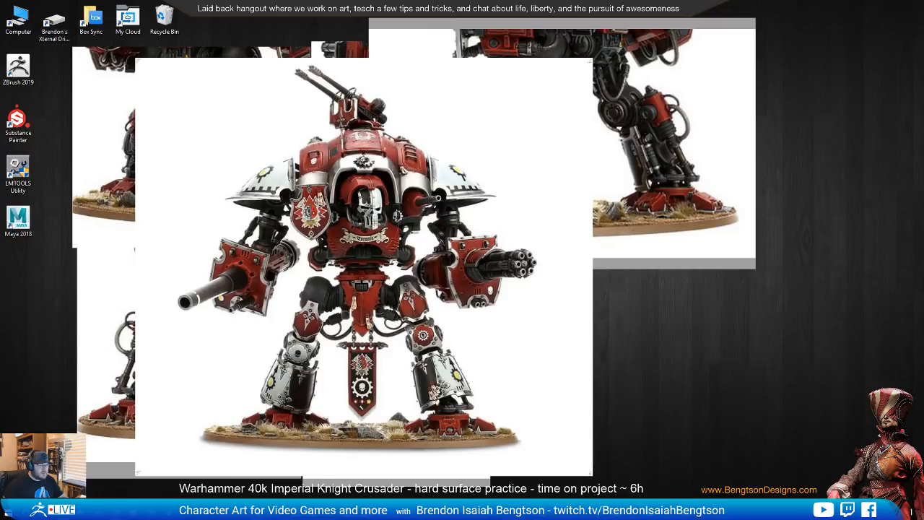
click(311, 509)
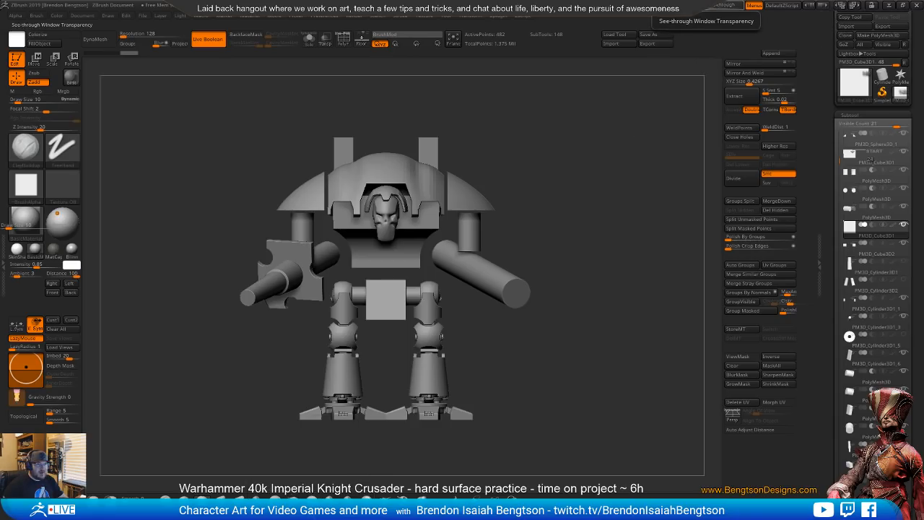
drag(710, 6, 718, 6)
alt+drag(555, 280, 580, 319)
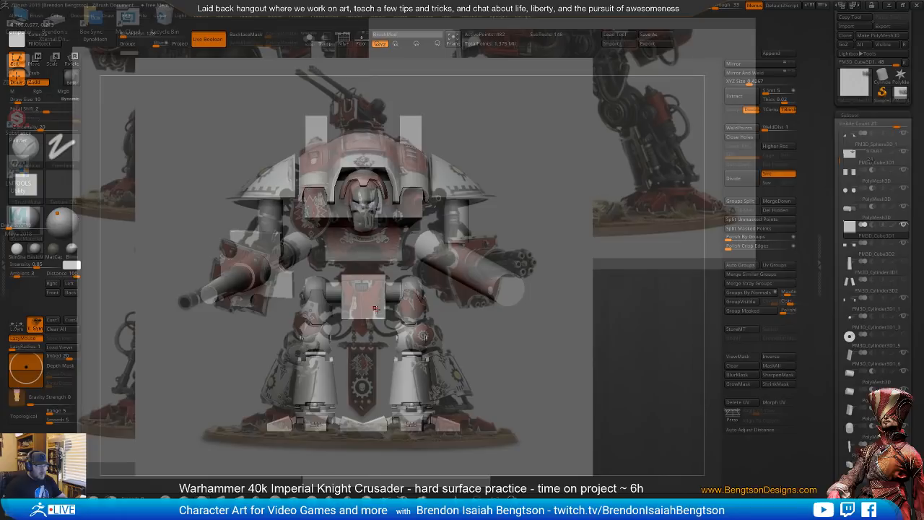
- Centre the gizmo on the pelvis cube, reduce the cube's height to suit the reference, and turn off the see-through
key(w)
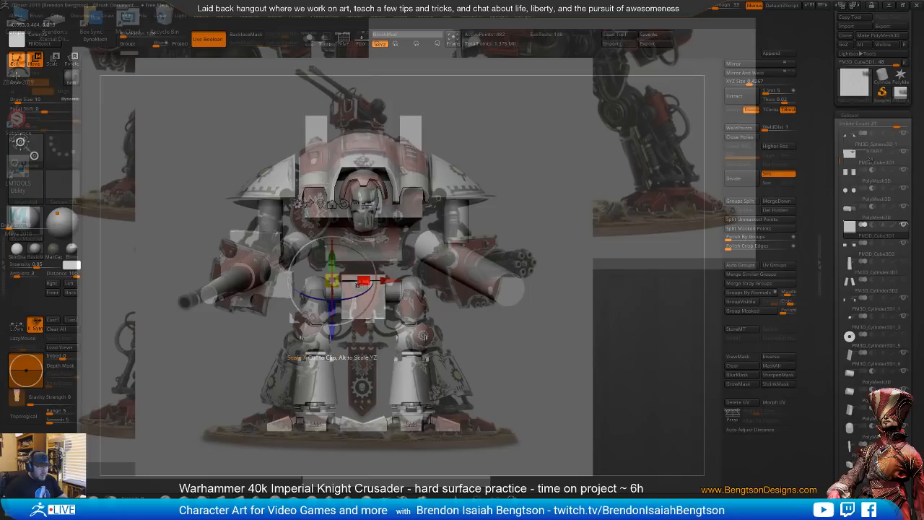
alt+click(343, 204)
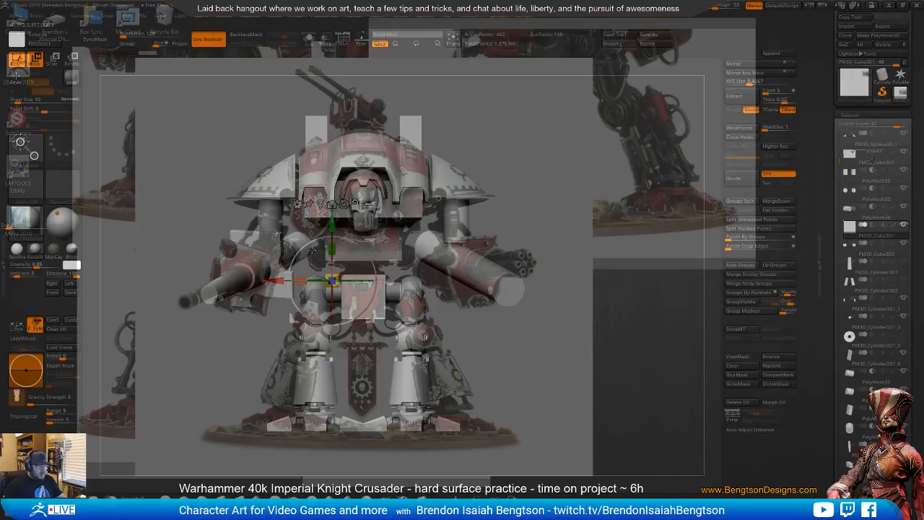
click(320, 204)
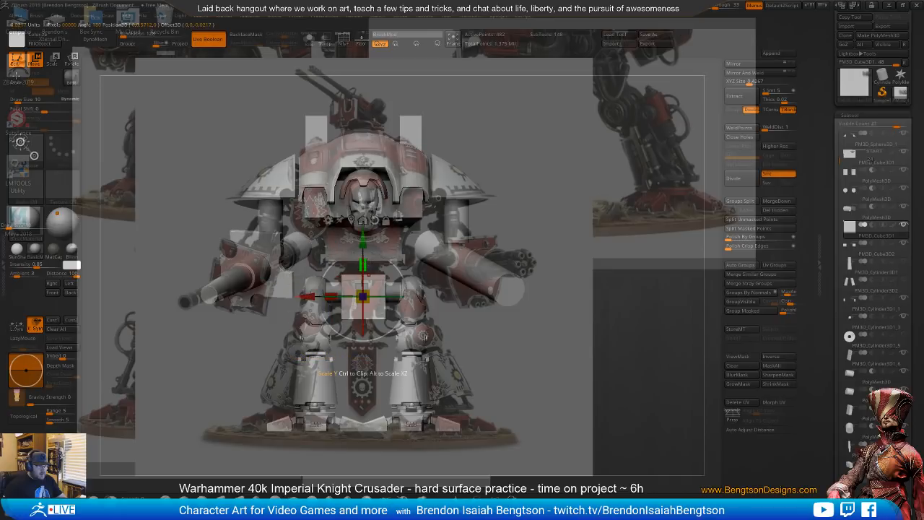
mouse_move(363, 242)
mouse_down()
mouse_move(363, 290)
mouse_move(364, 219)
mouse_move(364, 244)
mouse_up()
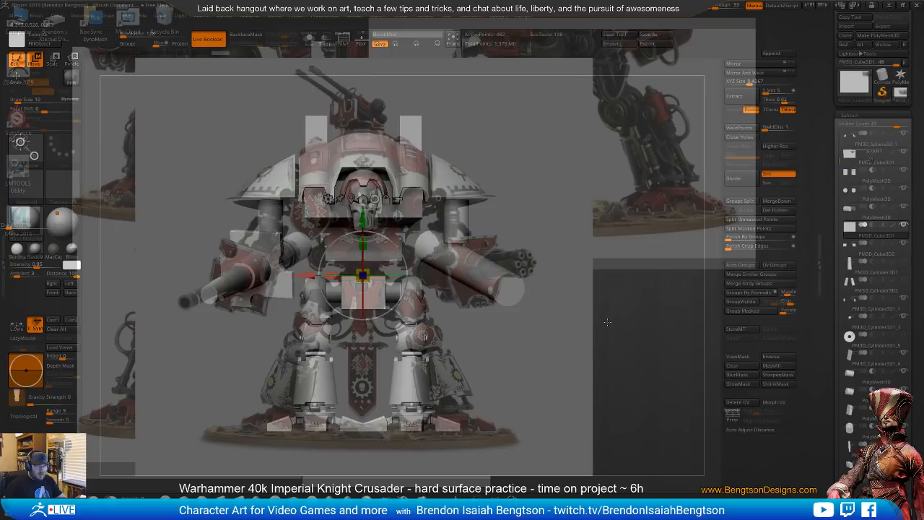
drag(535, 357, 517, 351)
drag(715, 6, 697, 5)
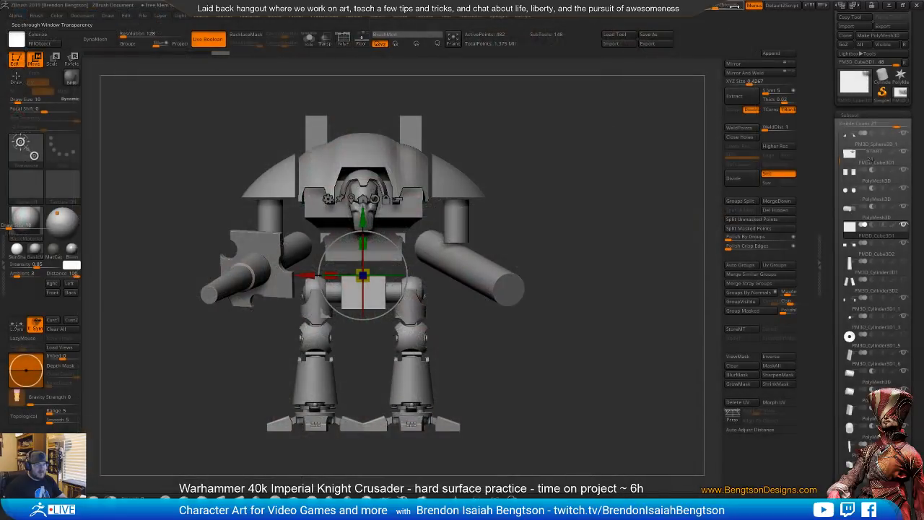
alt+drag(620, 273, 643, 303)
mouse_move(613, 347)
mouse_down()
mouse_move(641, 355)
mouse_move(623, 348)
mouse_up()
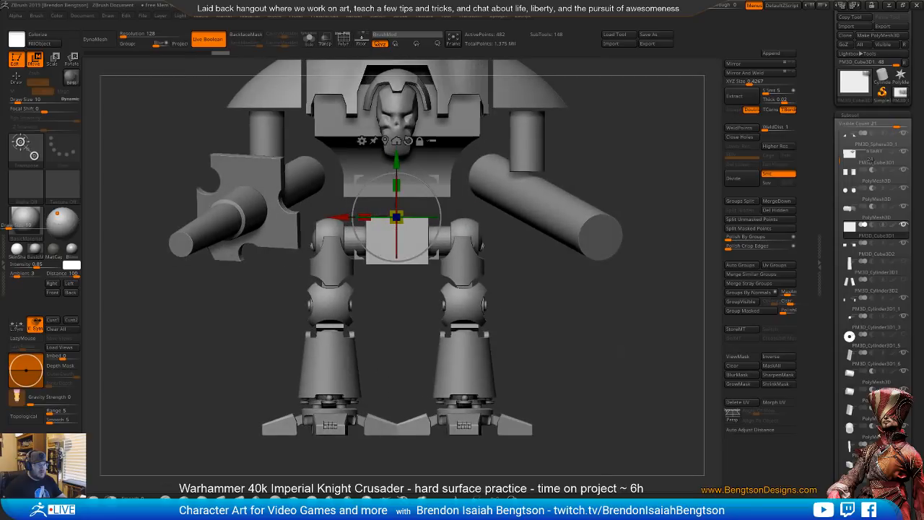
- Overlay the model on the reference again, widen the pelvis cube along X to suit it, and restore the opaque window
drag(709, 6, 719, 6)
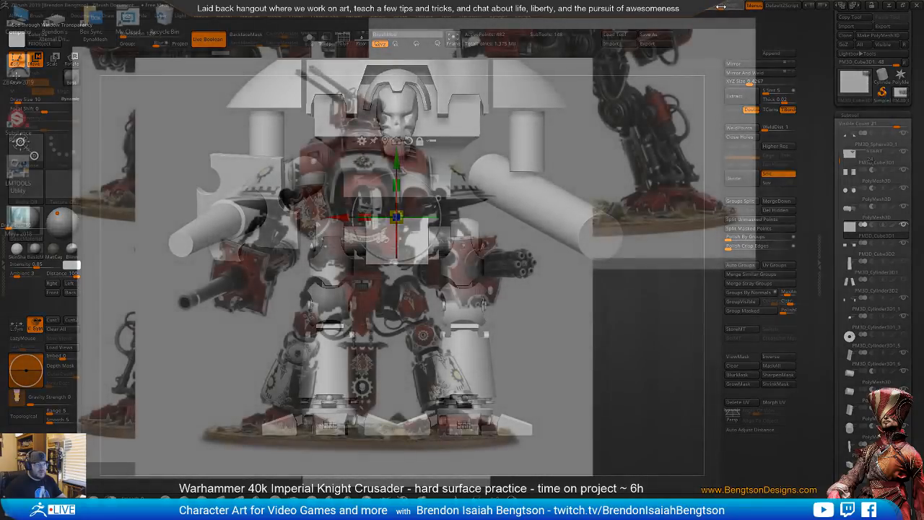
alt+drag(510, 425, 513, 357)
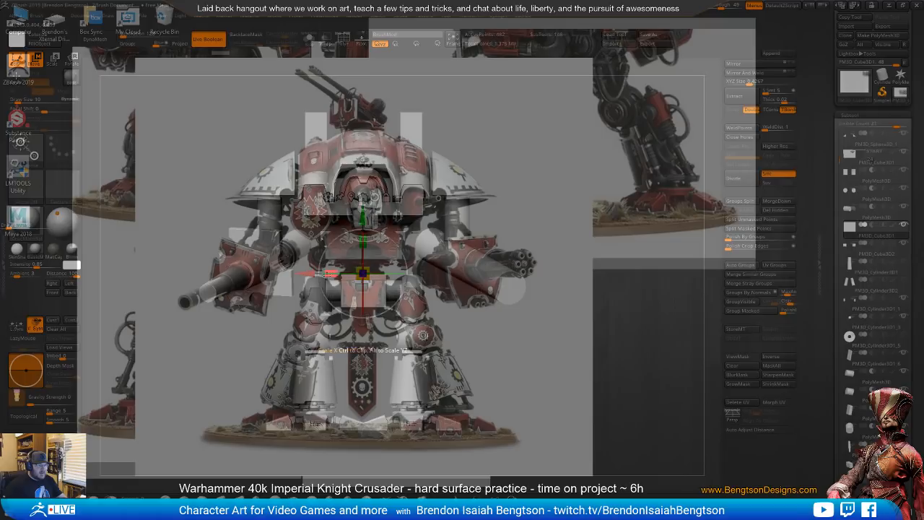
drag(330, 272, 330, 272)
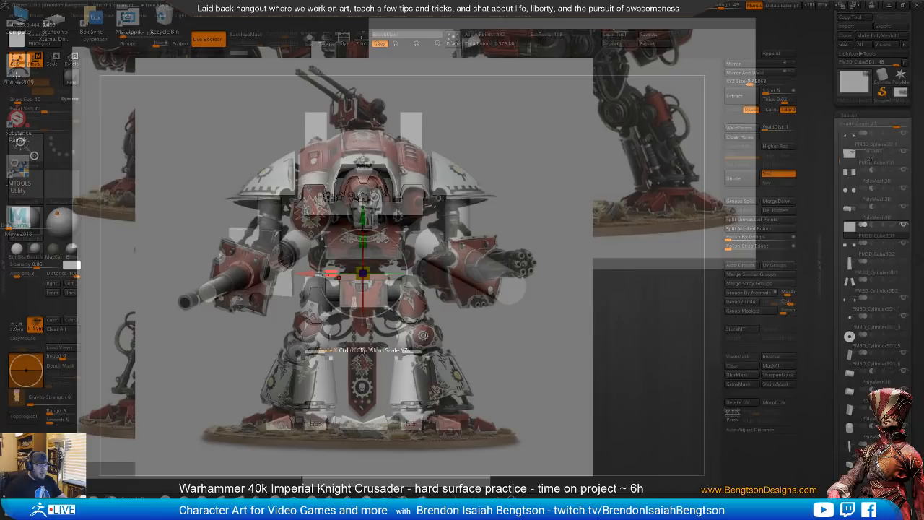
drag(330, 272, 329, 272)
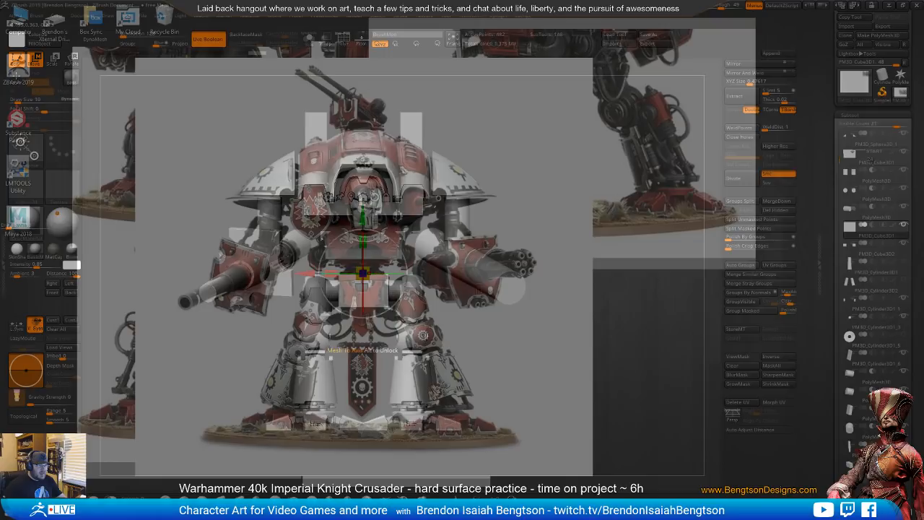
drag(721, 6, 695, 5)
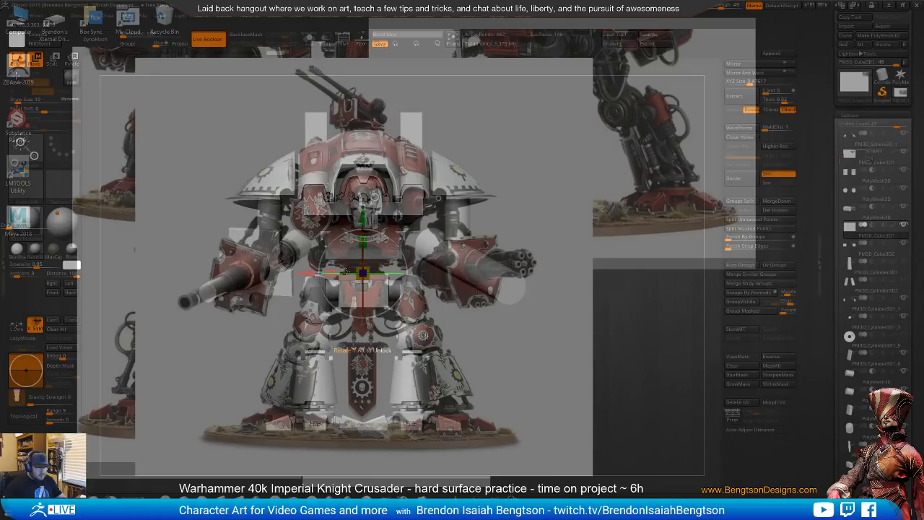
click(722, 5)
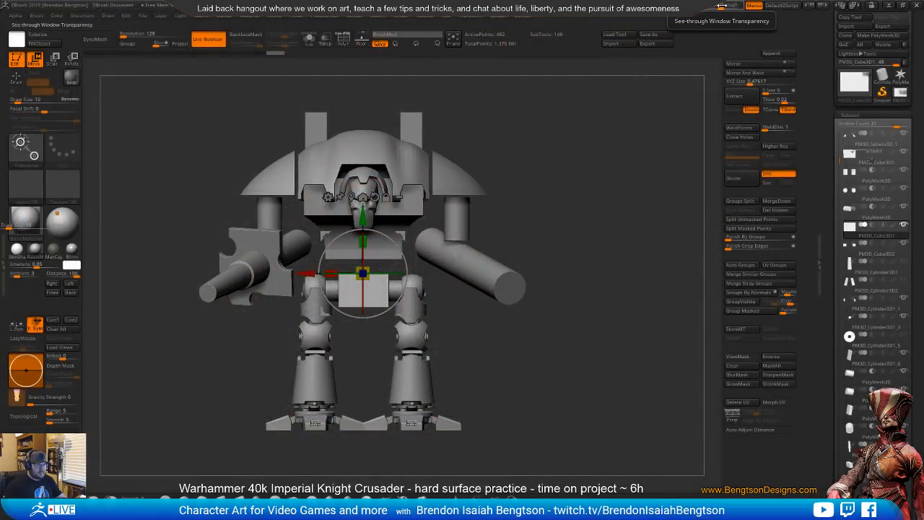
drag(721, 5, 703, 5)
- Isolate the pelvis cube with its wireframe shown and insert an IMM Primitives cylinder centred on its top face
key(alt+s)
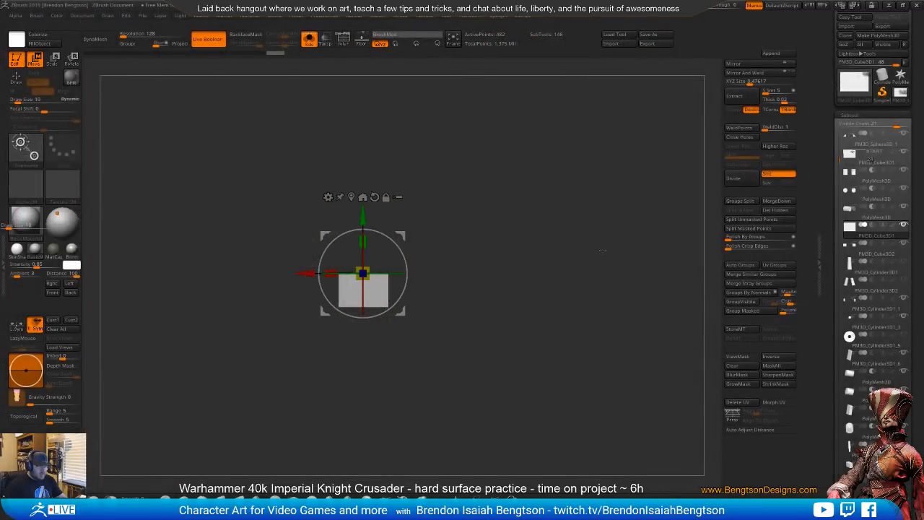
drag(602, 251, 529, 299)
key(shift+f)
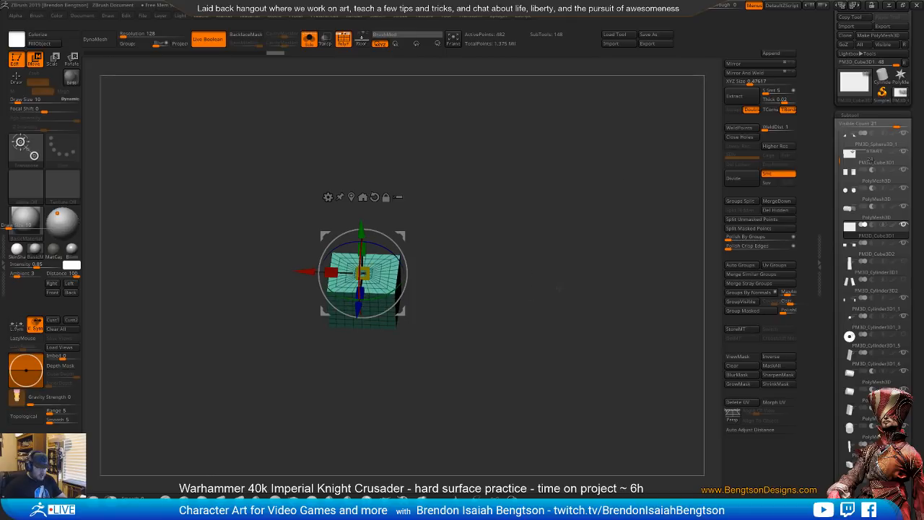
key(q)
key(b)
key(i)
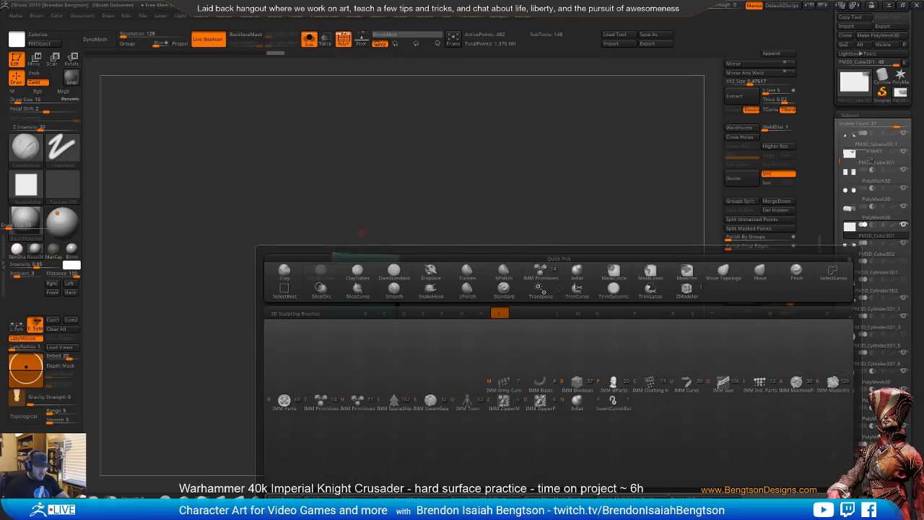
click(324, 402)
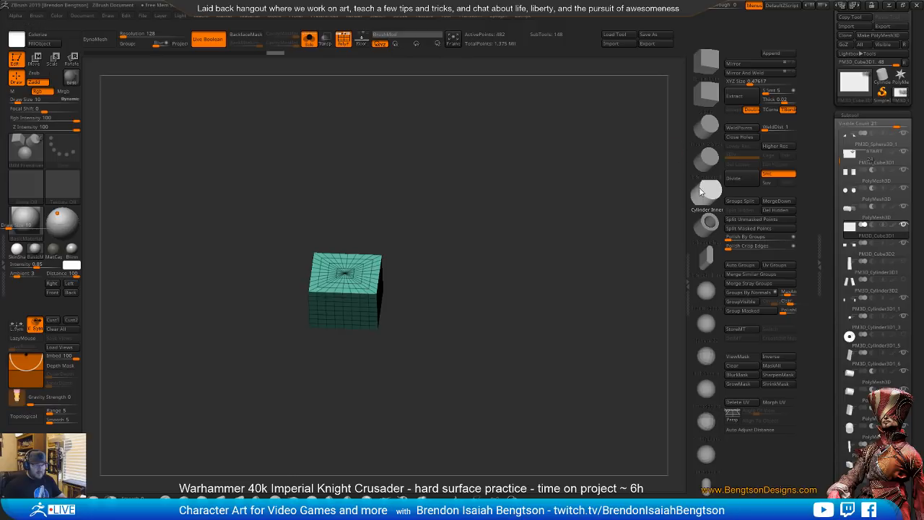
drag(345, 273, 353, 303)
shift+drag(530, 258, 530, 246)
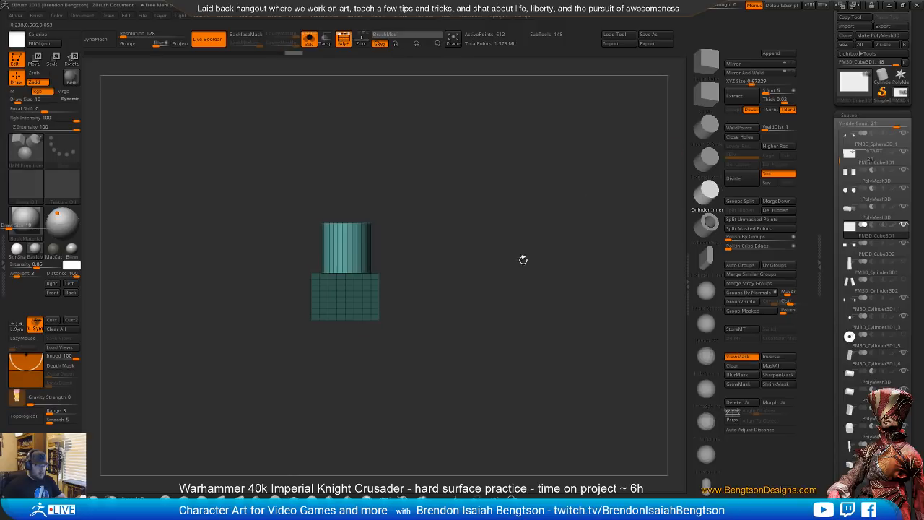
- Overlay the whole knight on the front reference, reset the gizmo orientation and shorten the waist cylinder to suit the picture
key(alt+shift+s)
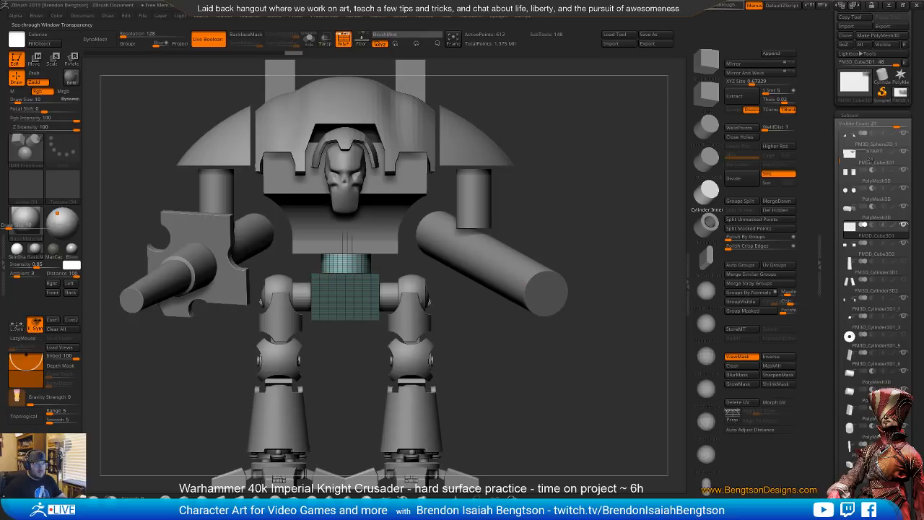
drag(710, 5, 715, 6)
alt+drag(613, 221, 566, 212)
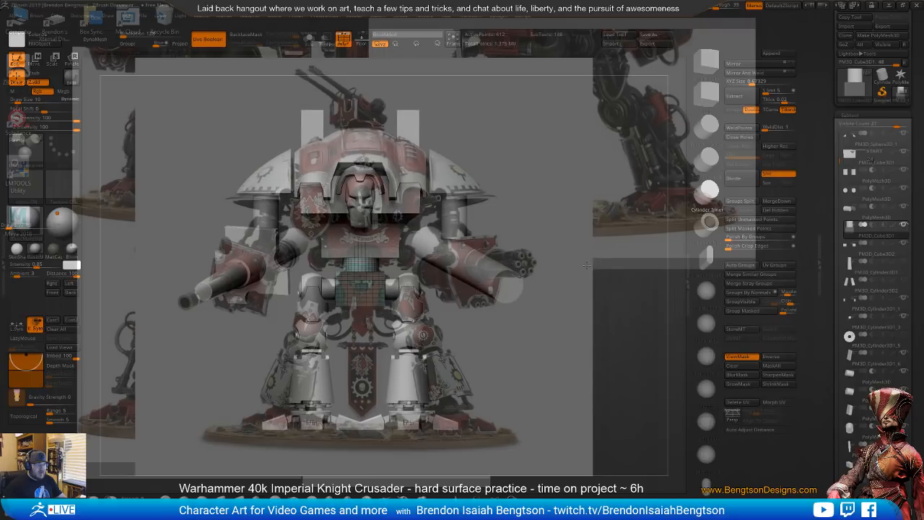
alt+drag(570, 247, 572, 252)
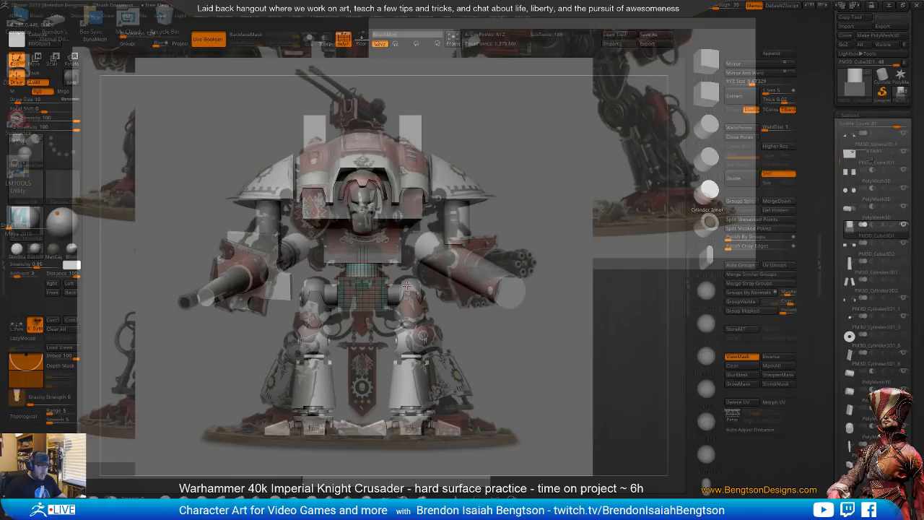
key(w)
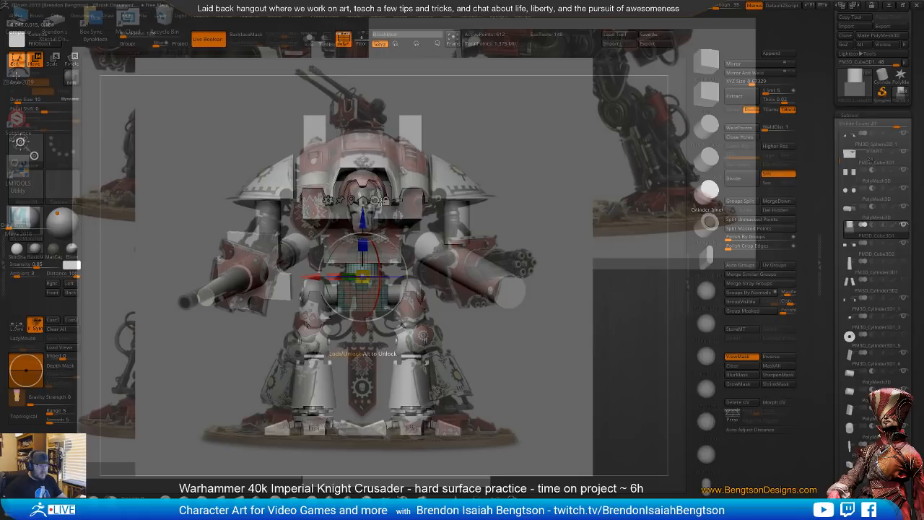
click(375, 199)
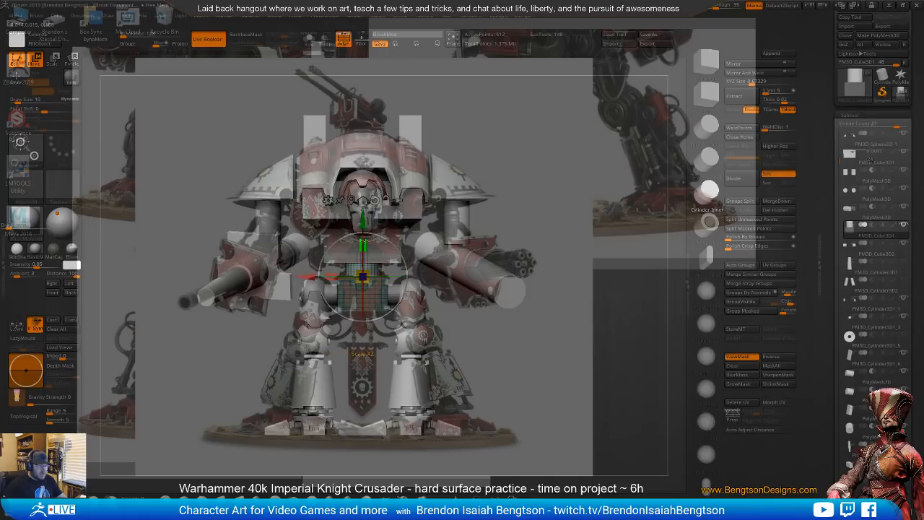
mouse_move(363, 241)
mouse_down()
mouse_move(365, 263)
mouse_move(365, 251)
mouse_up()
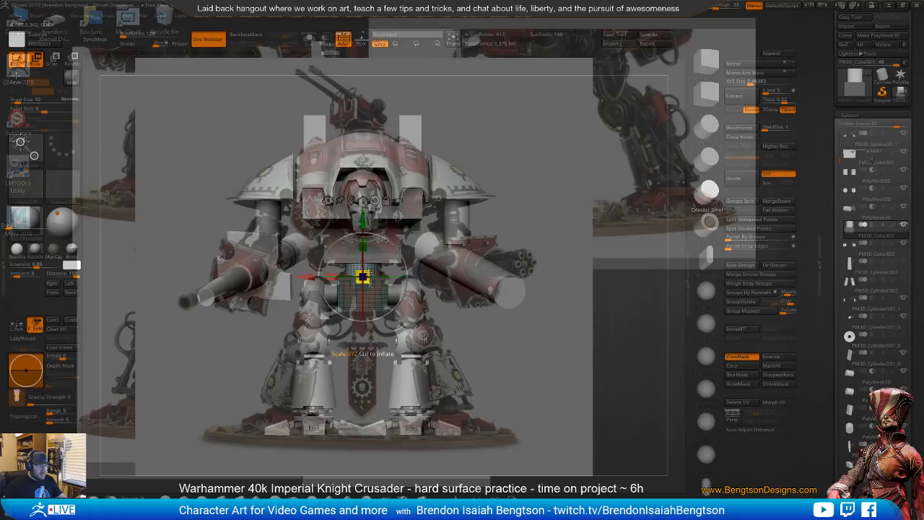
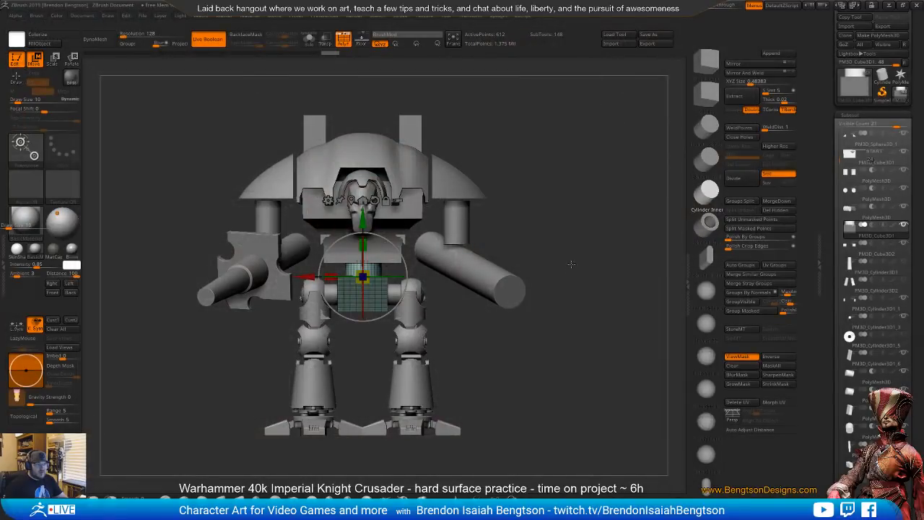
- Check the waist cylinder from the side, hide the wireframe and split the unmasked points so the cylinder becomes its own subtool
alt+drag(582, 298, 556, 349)
drag(481, 283, 554, 287)
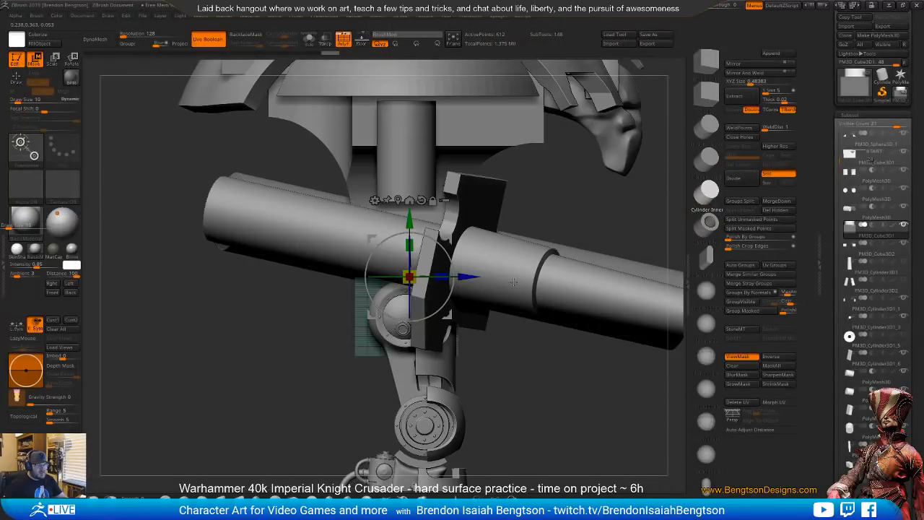
alt+drag(560, 323, 559, 277)
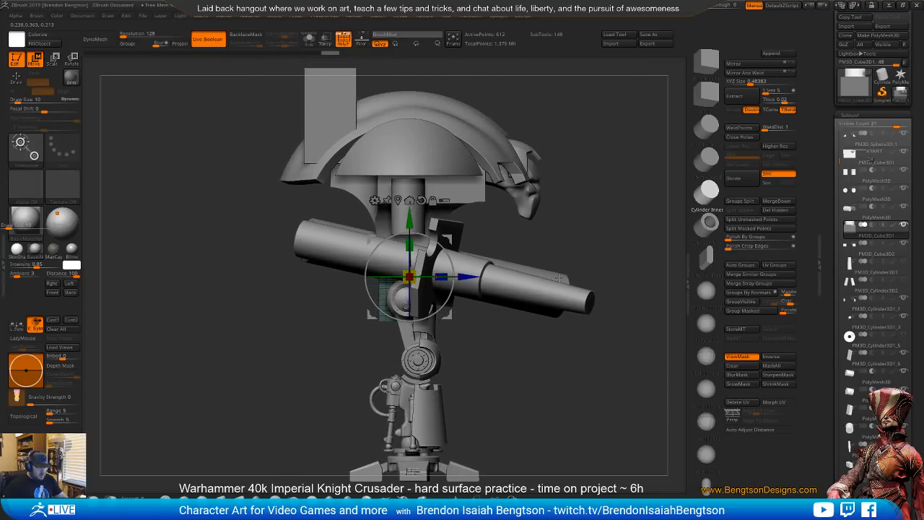
key(q)
mouse_move(579, 271)
mouse_down()
mouse_move(517, 334)
mouse_move(382, 345)
mouse_move(524, 346)
mouse_up()
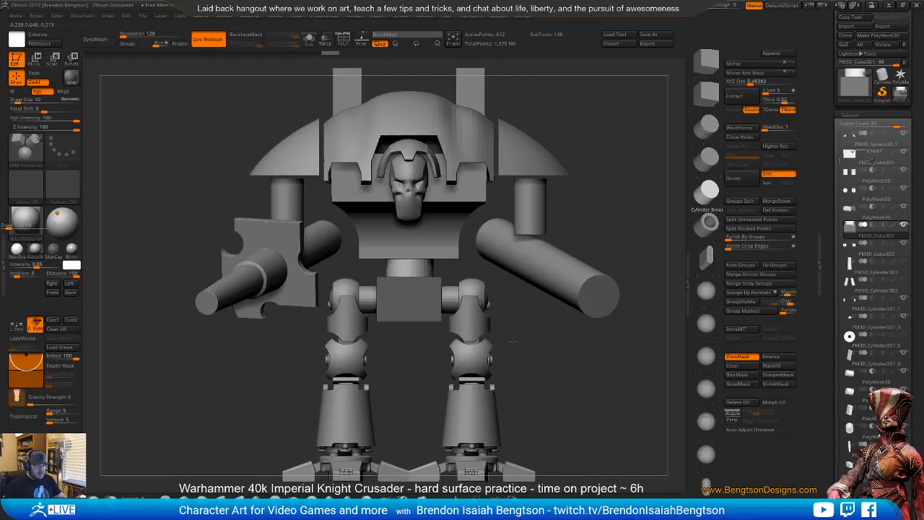
alt+drag(566, 375, 567, 342)
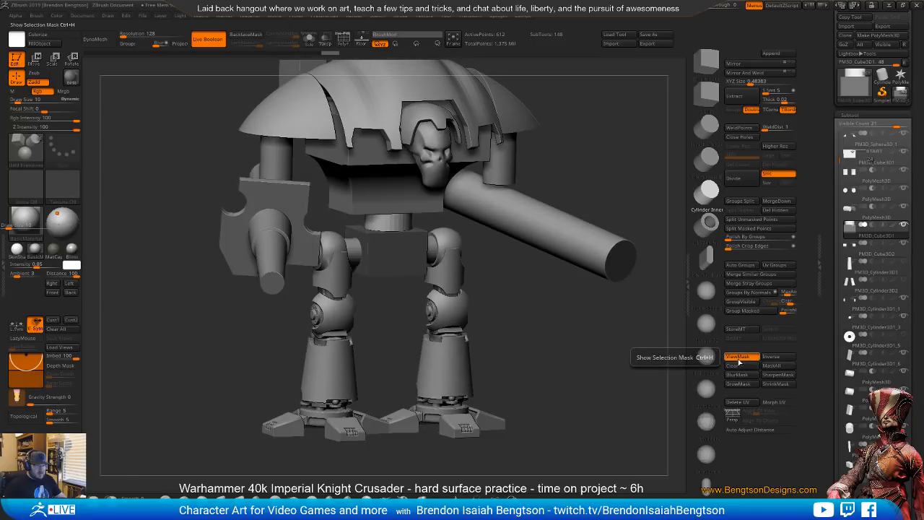
click(758, 224)
- Examine the pelvis and waist from the front and rear, briefly viewing the knight in perspective
shift+drag(549, 379, 558, 332)
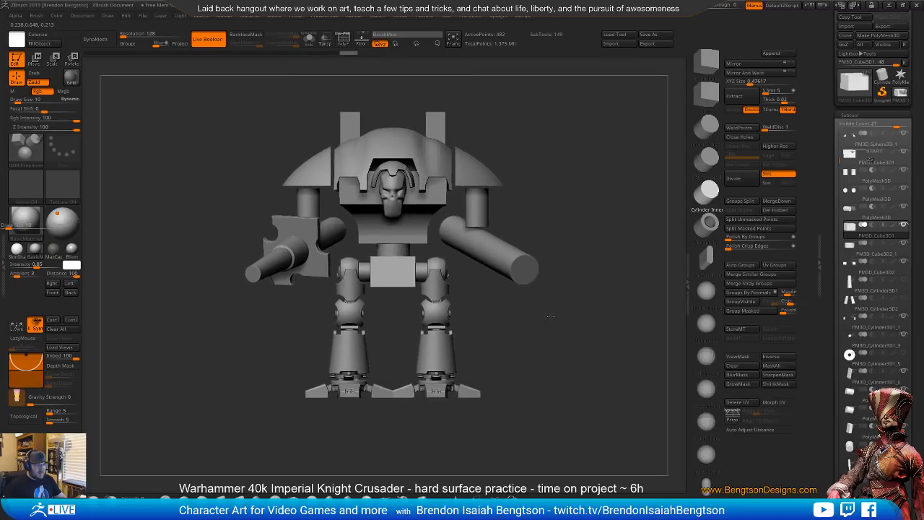
key(space)
click(540, 361)
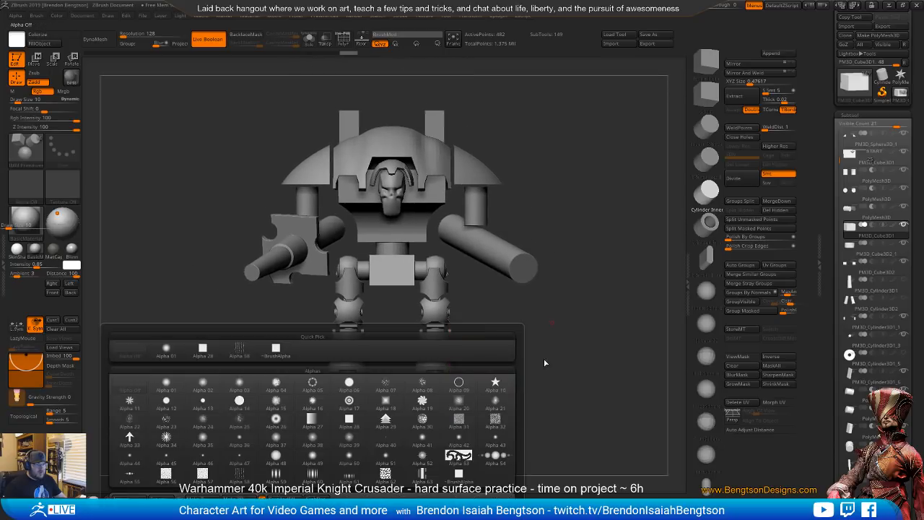
alt+drag(502, 354, 404, 320)
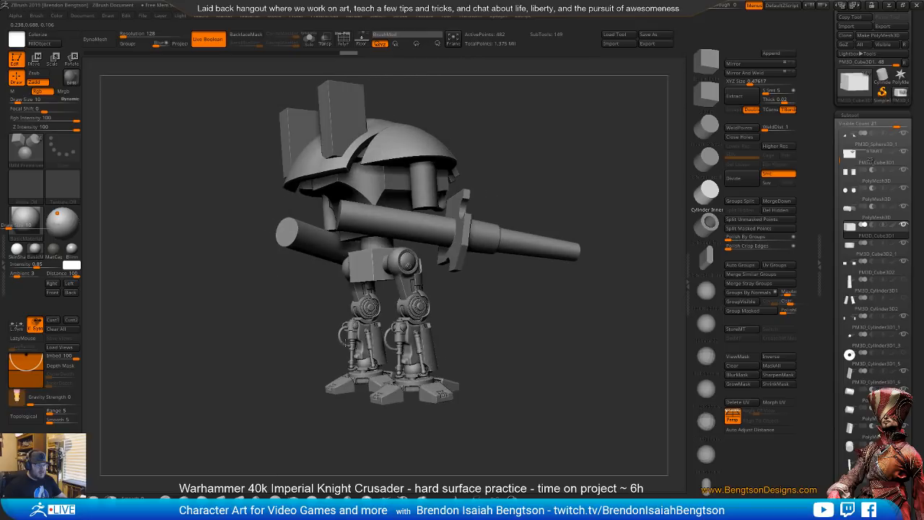
alt+drag(507, 342, 514, 446)
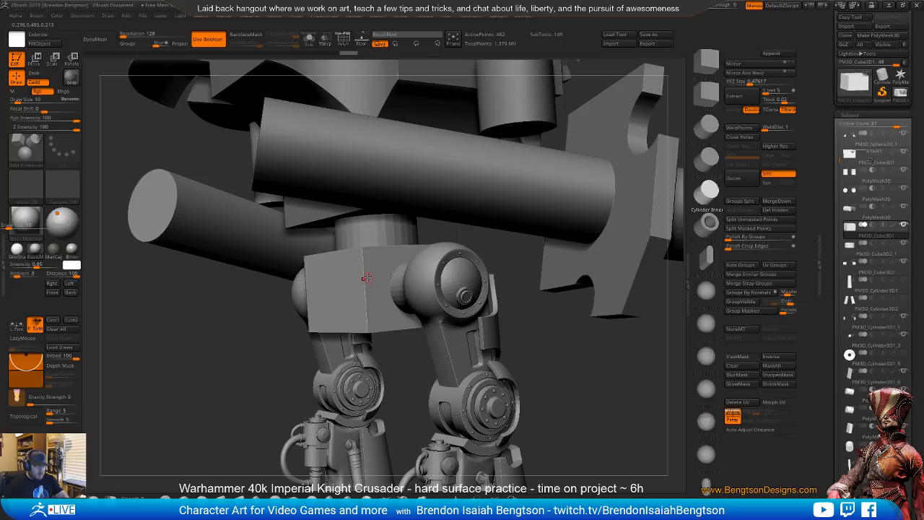
key(p)
right_drag(387, 269, 423, 280)
right_drag(354, 253, 377, 254)
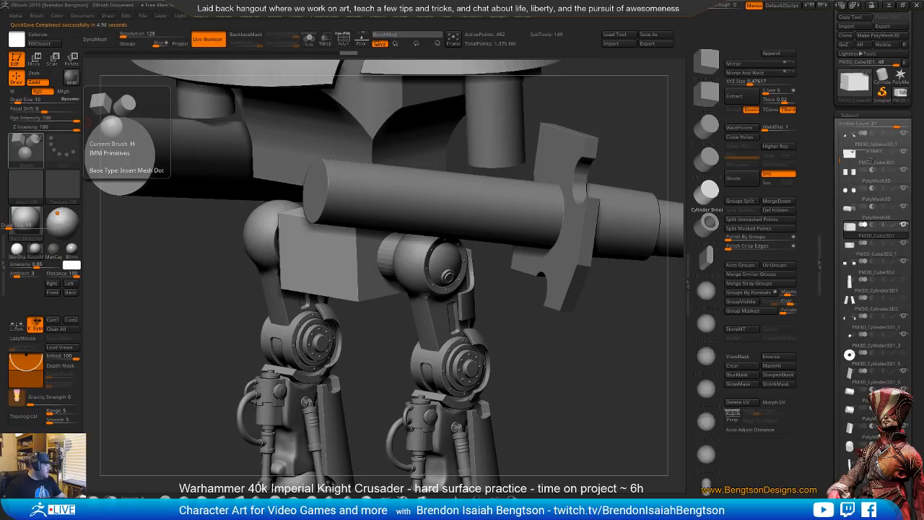
- Consult the three-quarter knight reference in the Snipping Tool, minimise it and compare the pelvis seen squarely from behind
click(324, 66)
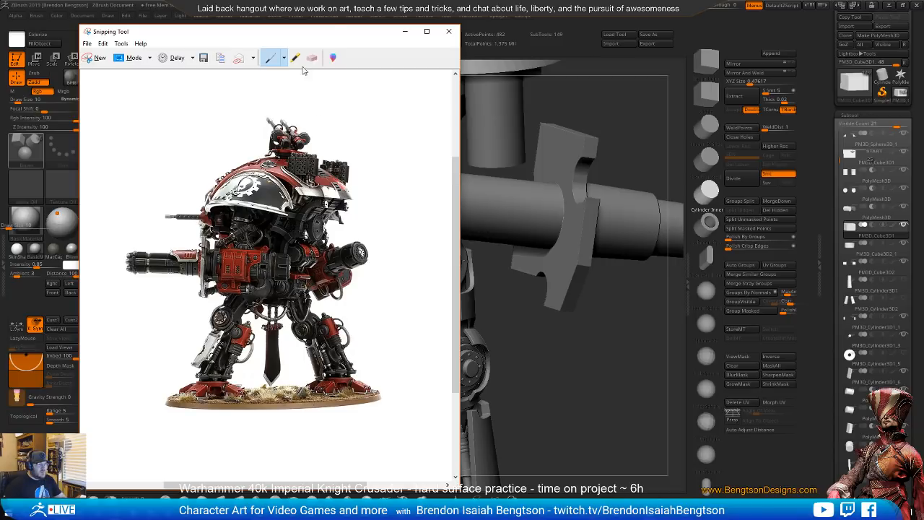
click(405, 31)
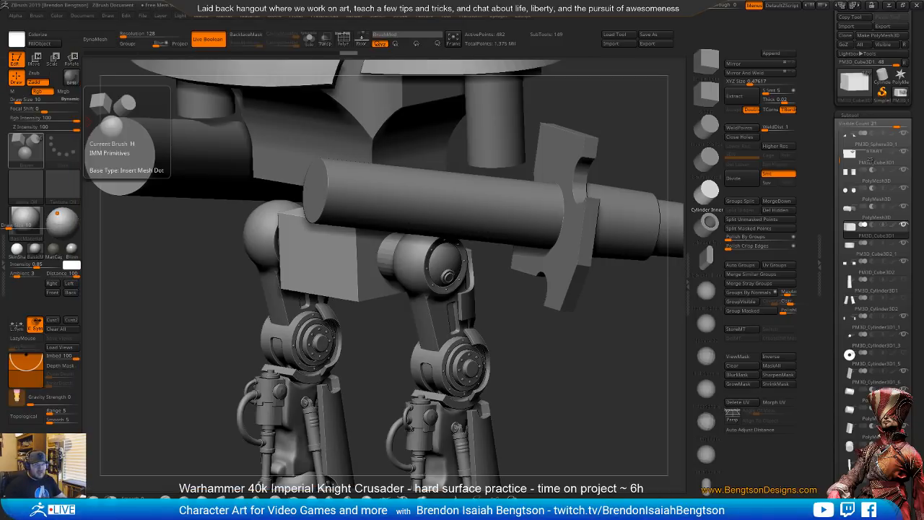
drag(393, 349, 336, 464)
drag(337, 361, 409, 335)
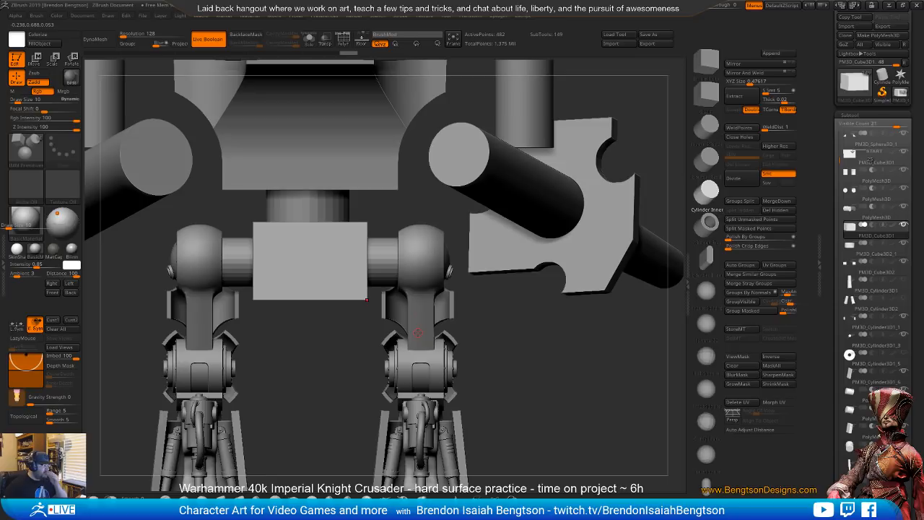
alt+right_drag(342, 293, 342, 309)
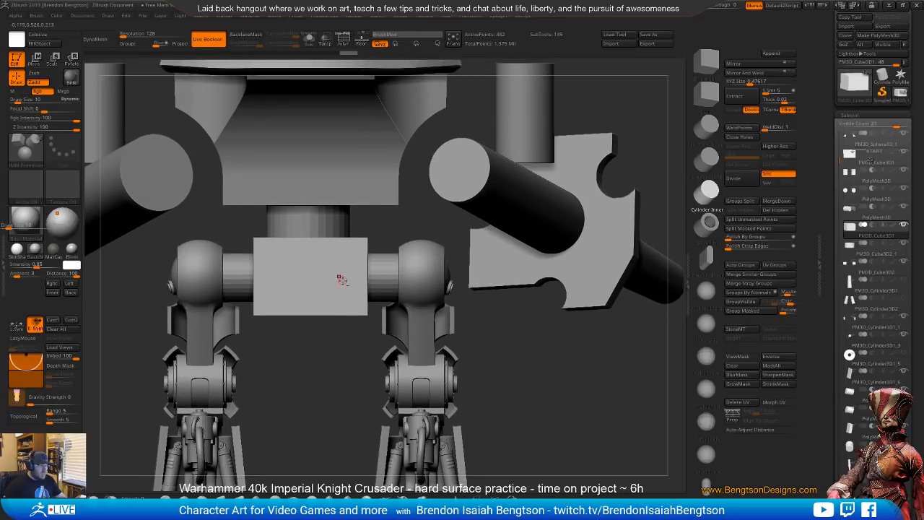
- Turn on the wireframe and briefly isolate the pelvis cube to inspect the polygon layout of its top face
key(shift+f)
right_drag(469, 353, 505, 371)
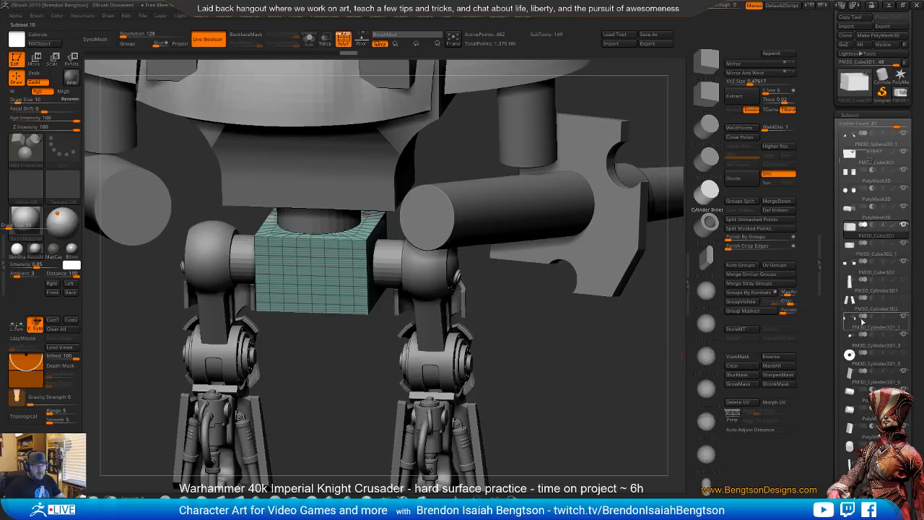
drag(829, 283, 832, 234)
drag(830, 425, 830, 413)
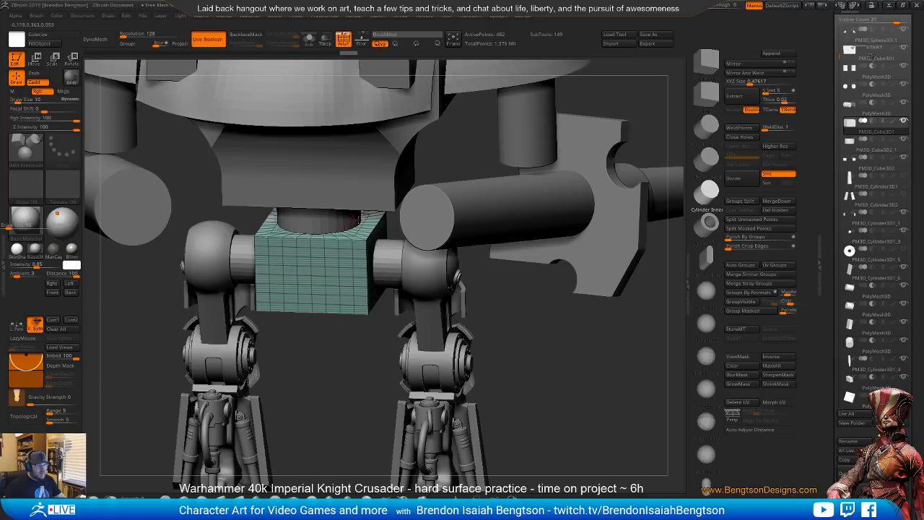
key(alt+s)
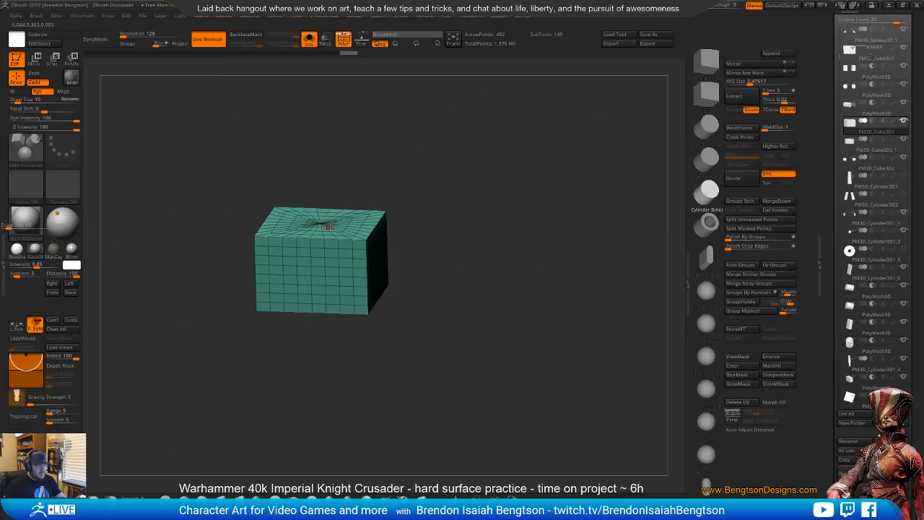
key(alt+s)
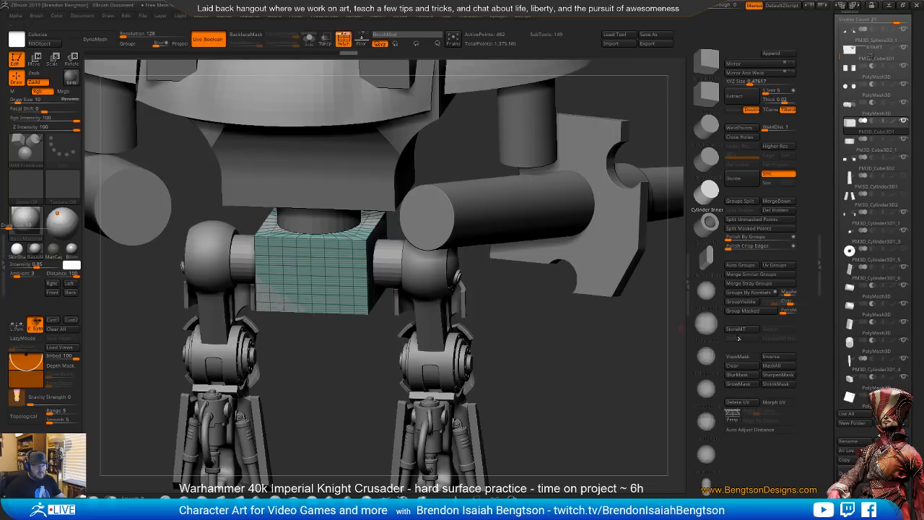
- ZRemesh the pelvis cube with AdaptiveSize 20, Curves Strength 20, the Same polygon count and DetectEdges enabled
drag(828, 382, 834, 300)
click(854, 330)
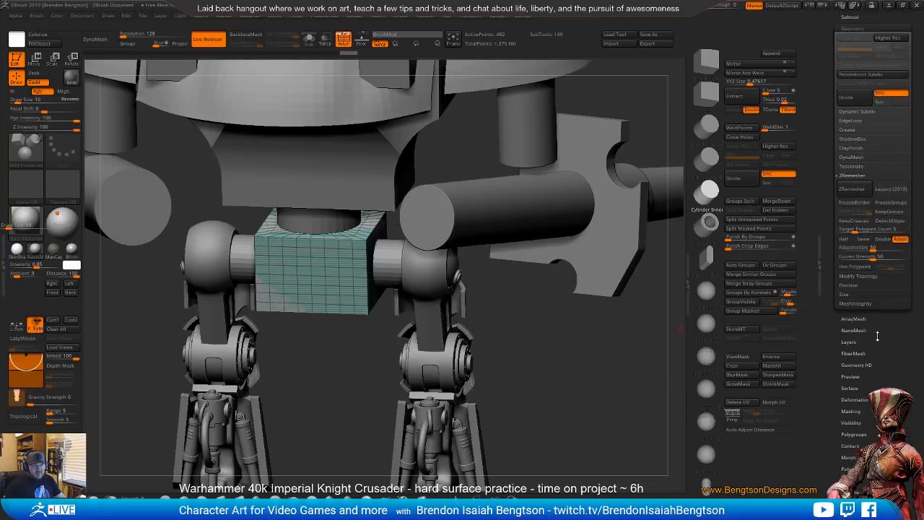
click(859, 247)
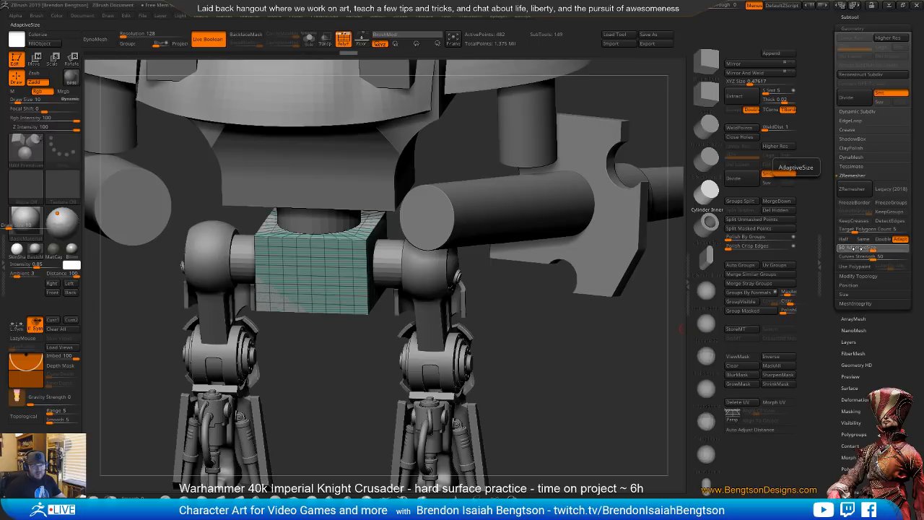
text(20)
key(Return)
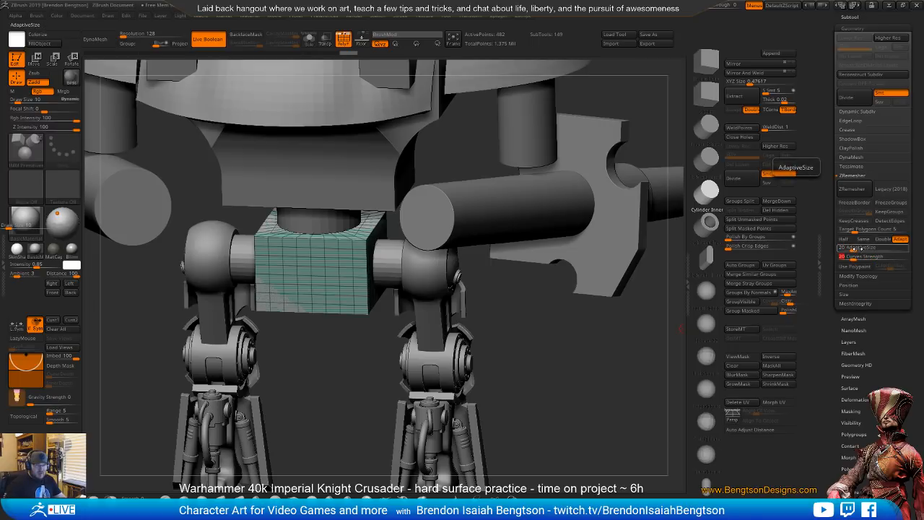
click(864, 240)
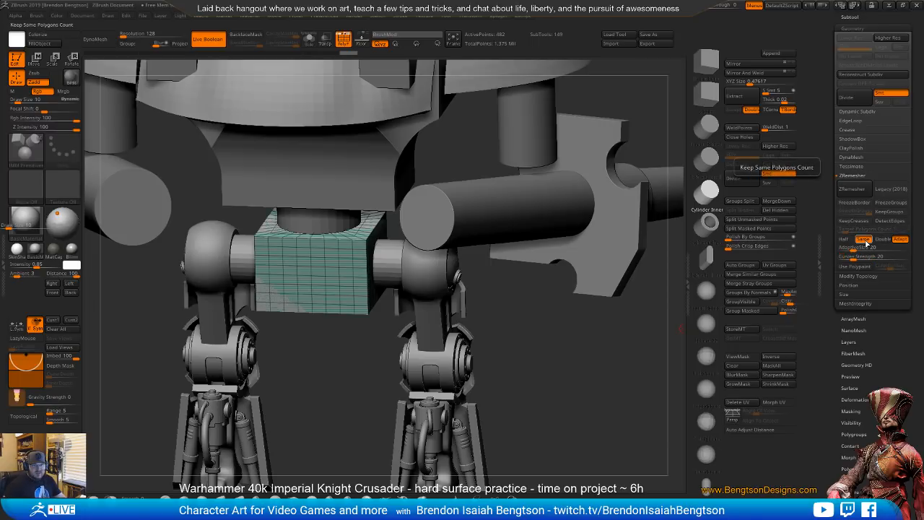
click(892, 221)
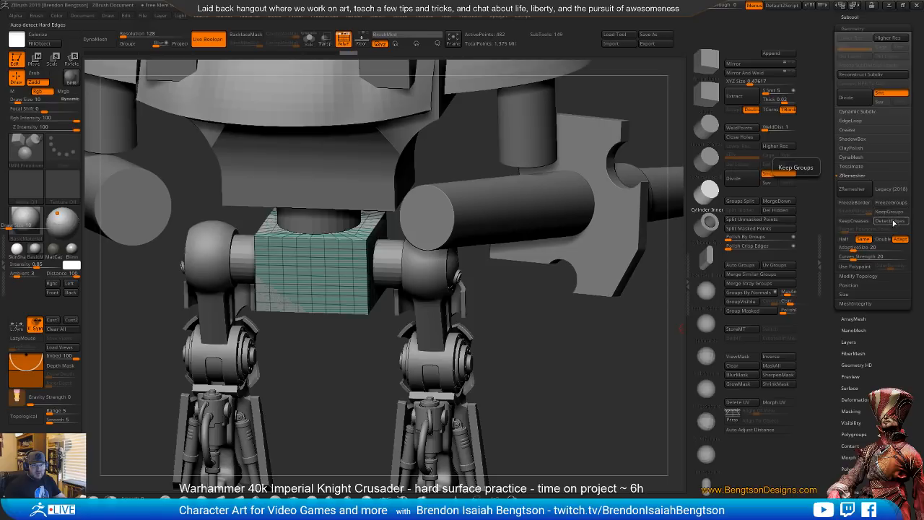
click(850, 188)
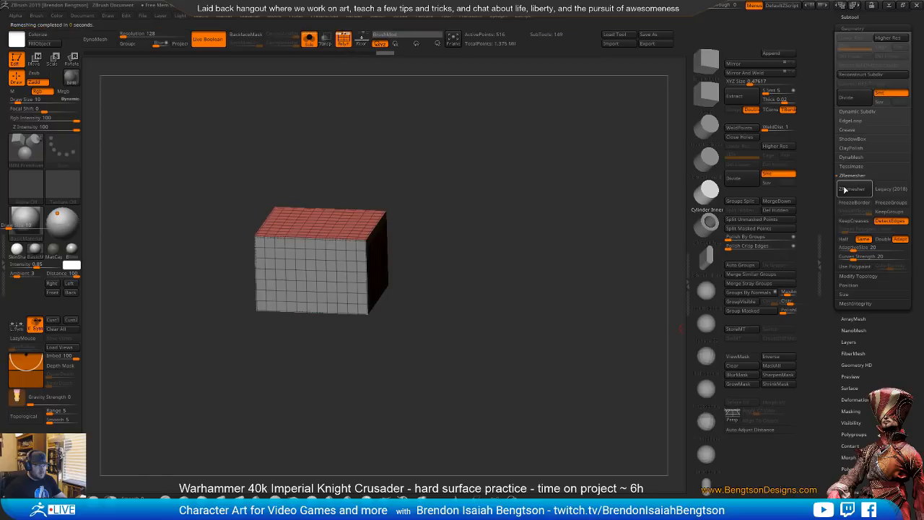
- ZRemesh the pelvis cube repeatedly with the Half polygon count to reduce it to a coarse, even grid
mouse_move(491, 238)
mouse_down()
mouse_move(479, 267)
mouse_move(478, 234)
mouse_up()
click(843, 239)
click(850, 190)
click(850, 189)
click(850, 189)
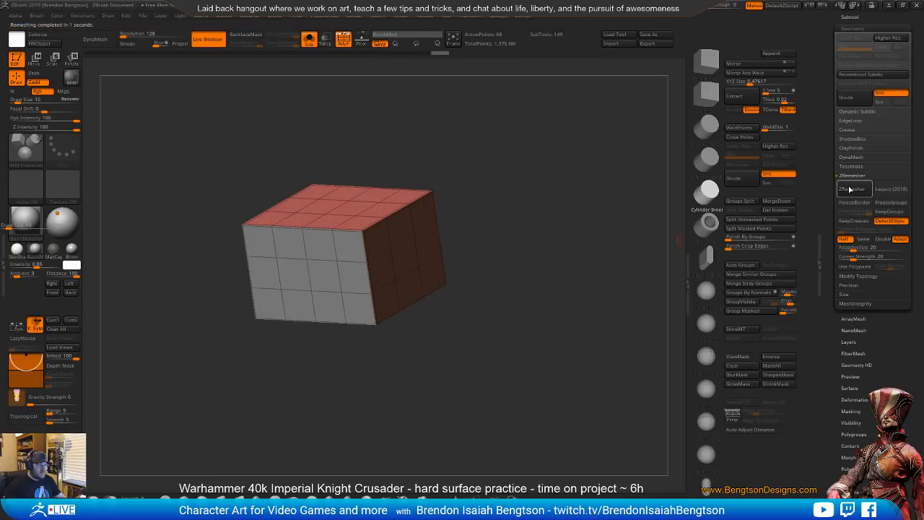
drag(553, 264, 554, 325)
- Bring the rest of the knight back into view around the pelvis cube and switch to the ZModeler brush
key(alt+s)
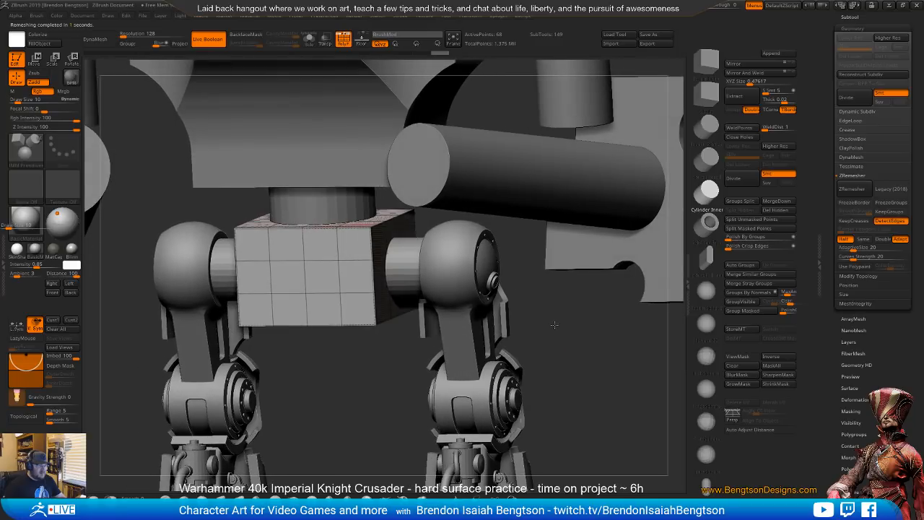
key(b)
key(z)
key(m)
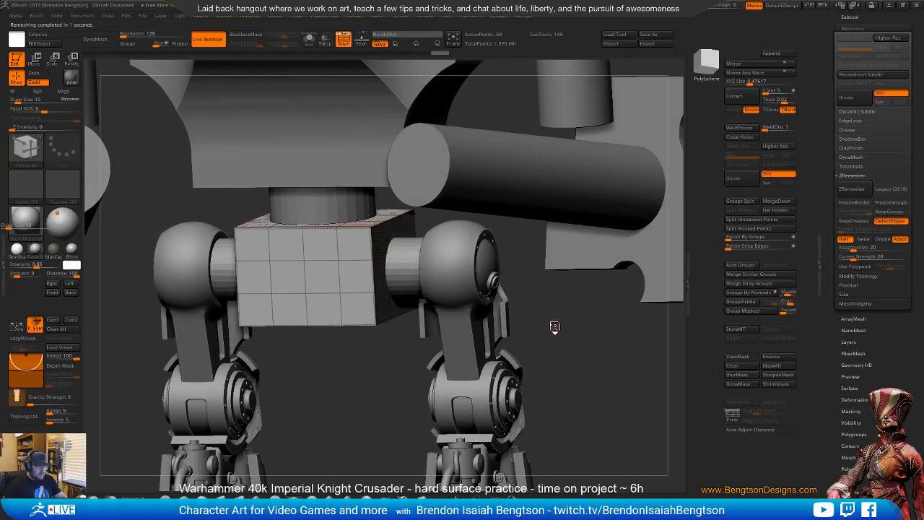
click(329, 249)
key(ctrl+shift)
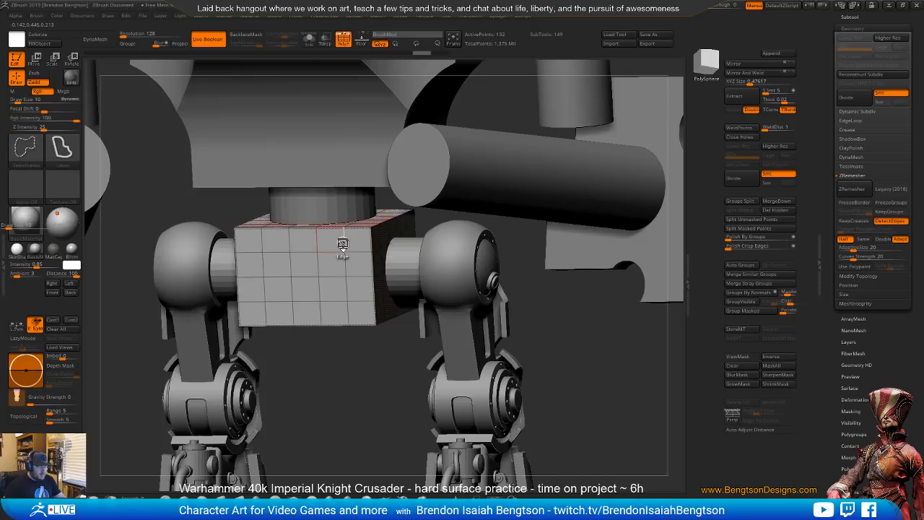
key(ctrl+z)
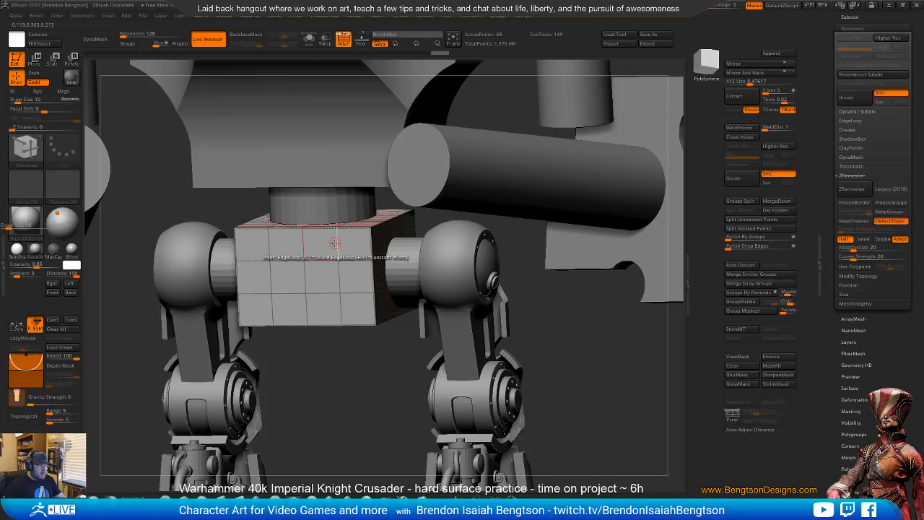
- Isolate the pelvis cube and delete all its interior edge loops with ZModeler, leaving a plain box with only corner points
key(space)
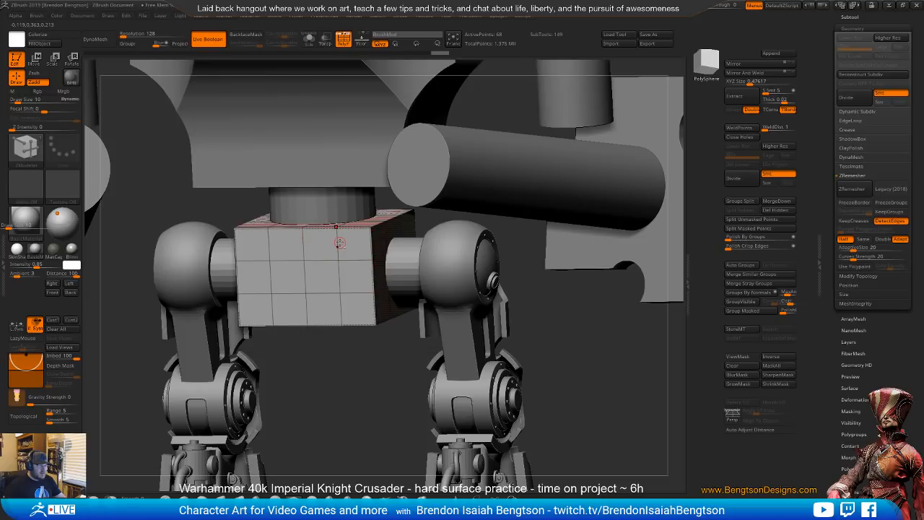
ctrl+right_drag(377, 272, 318, 266)
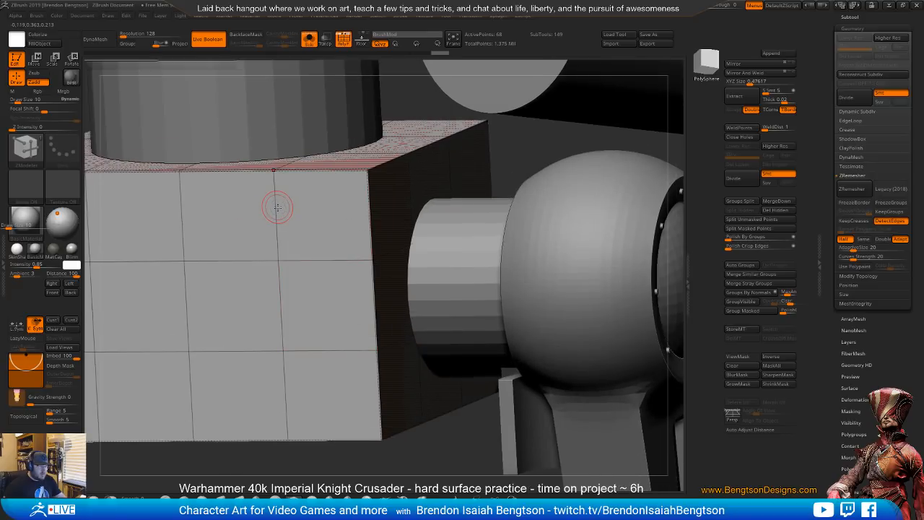
key(shift+s)
click(268, 204)
click(181, 226)
alt+right_drag(240, 233, 408, 234)
alt+click(254, 220)
ctrl+right_drag(270, 266, 322, 298)
alt+click(346, 254)
alt+click(347, 265)
alt+click(397, 312)
alt+click(408, 273)
right_drag(408, 272, 415, 275)
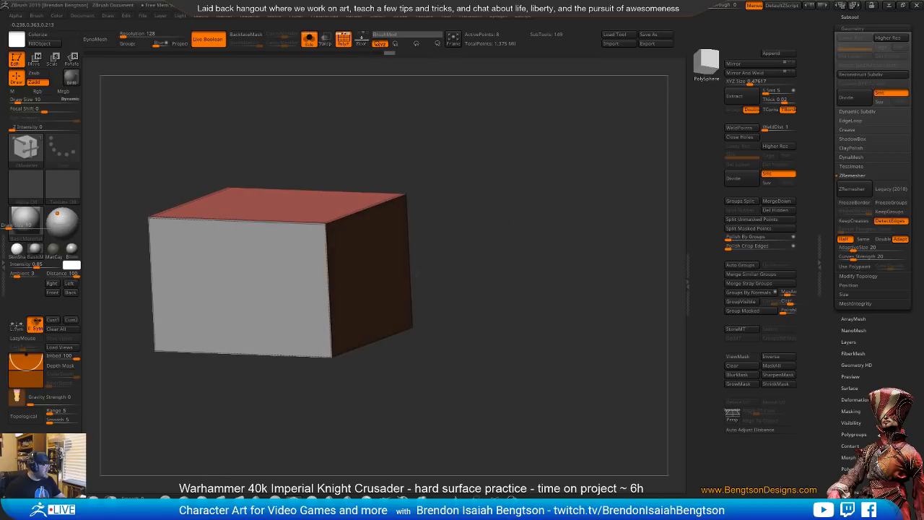
- Insert an edge loop across the block near its front end and a horizontal edge loop around its lower part
right_drag(457, 306, 390, 256)
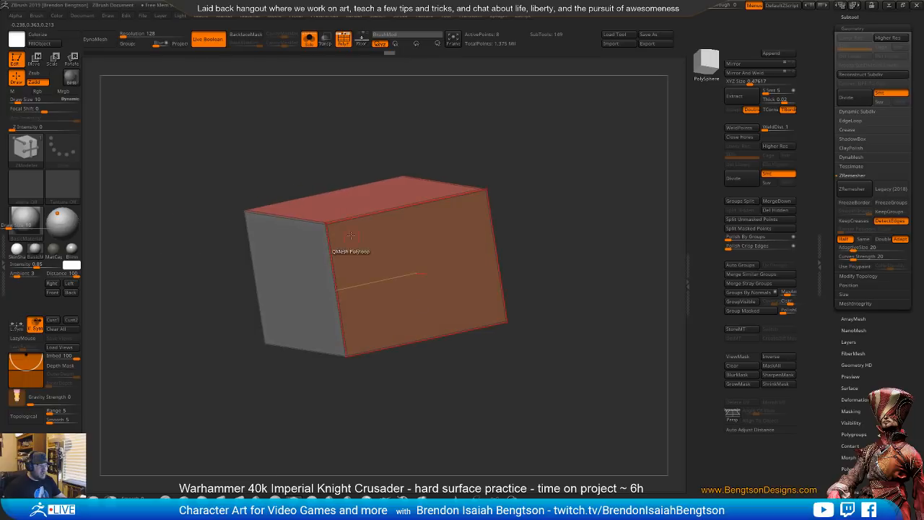
click(353, 218)
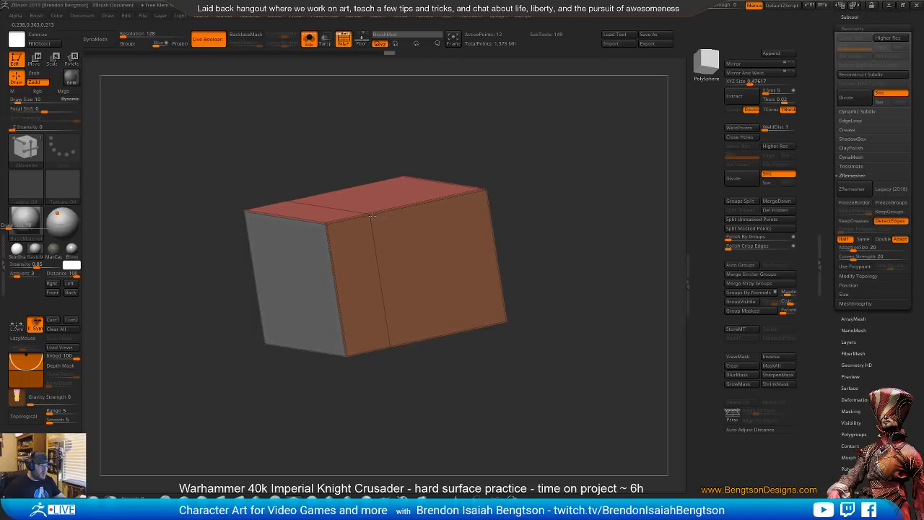
click(345, 318)
- Slide the block's upper front edge down to make the top slope toward the front
key(space)
click(337, 233)
drag(291, 216, 297, 235)
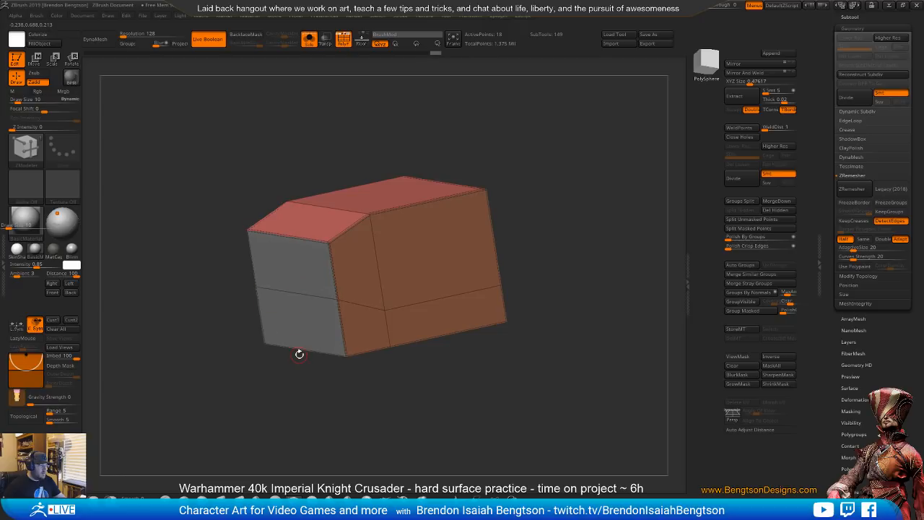
- Try to slide the lower front edge and the horizontal edge loop upward on the block
drag(299, 354, 293, 317)
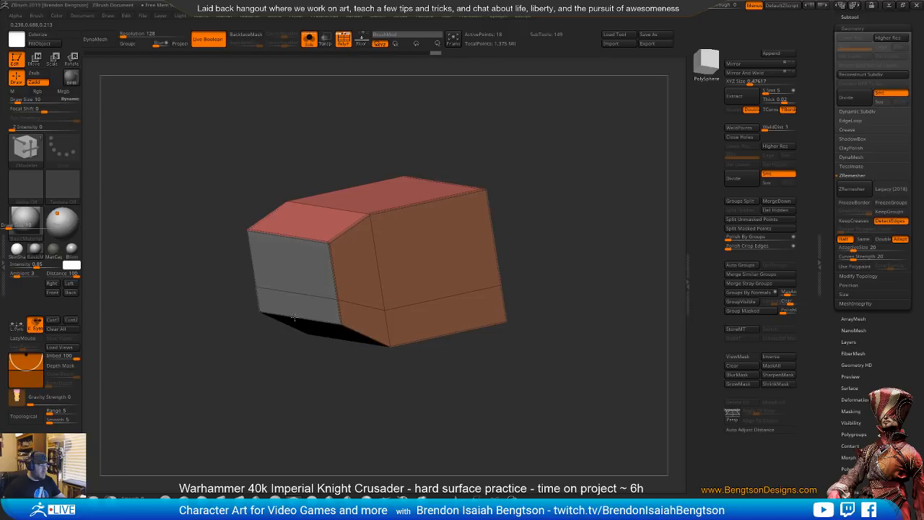
key(ctrl+z)
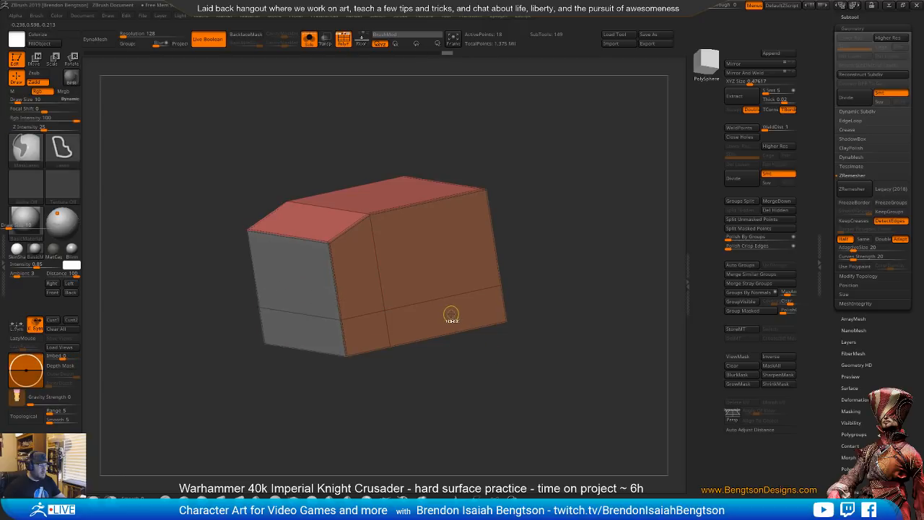
key(ctrl+z)
key(space)
key(space)
click(440, 373)
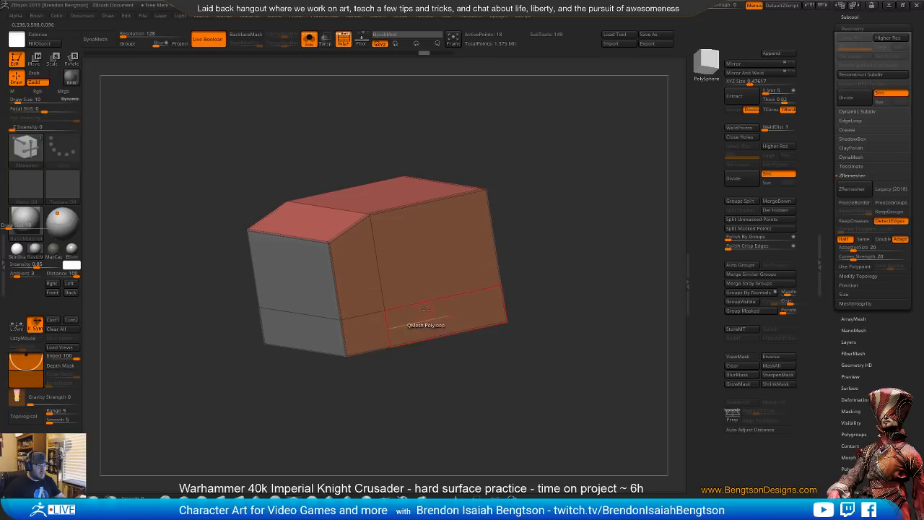
drag(425, 303, 423, 273)
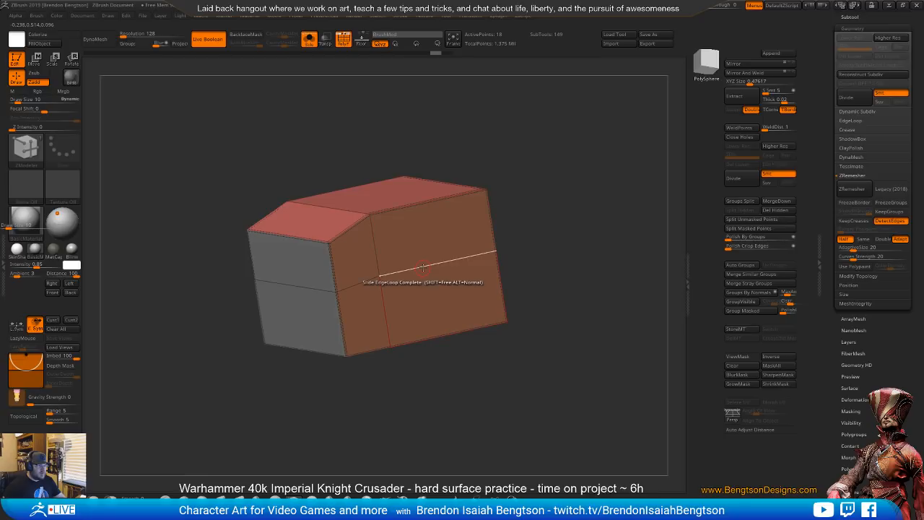
- Delete the horizontal edge loop running around the block
key(space)
click(412, 277)
click(409, 270)
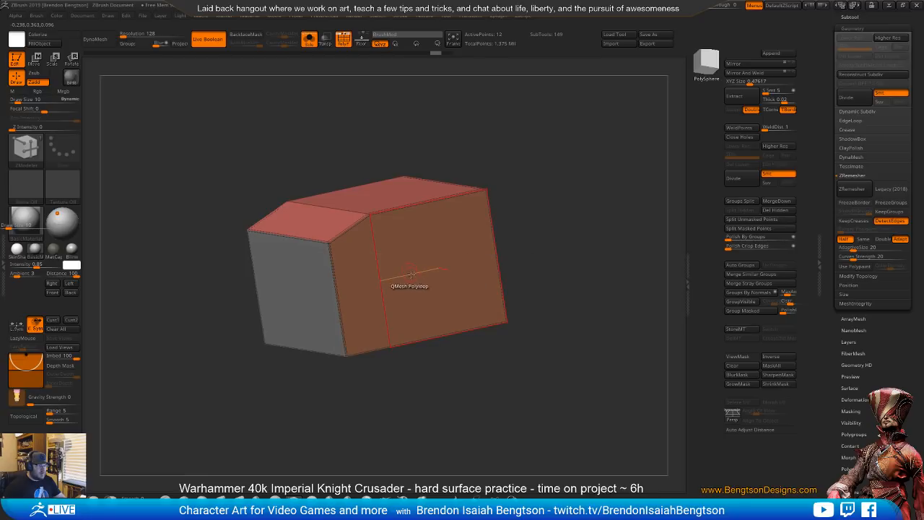
- Slide the block's lower front edge up, using the Slide action on a single edge, to angle the front underside
key(space)
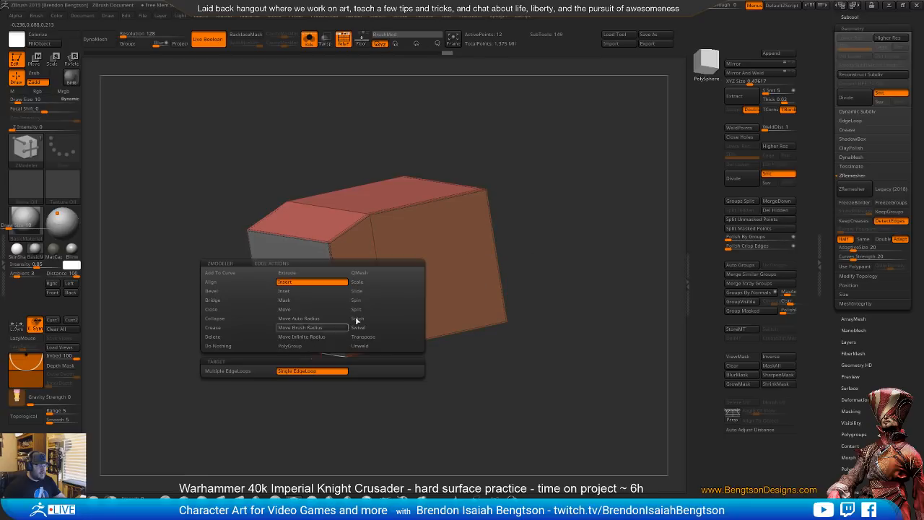
click(357, 291)
drag(325, 333, 318, 361)
key(space)
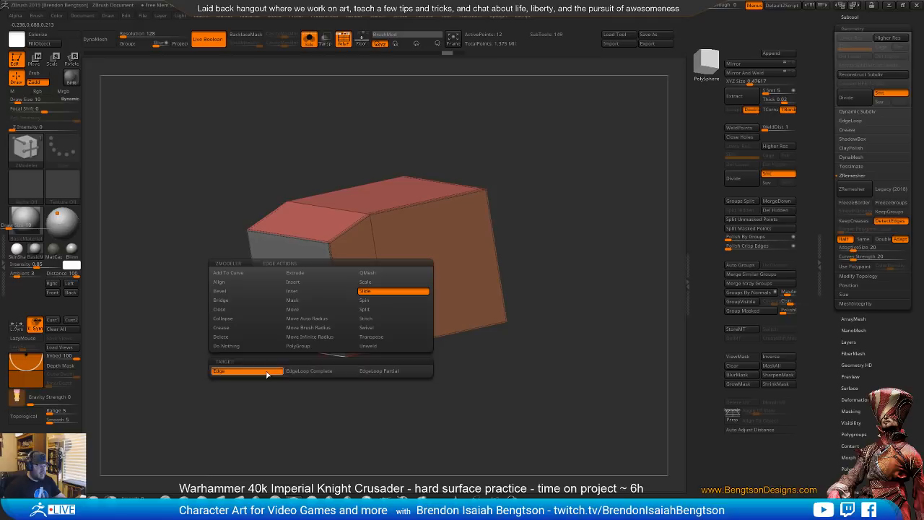
drag(300, 334, 299, 300)
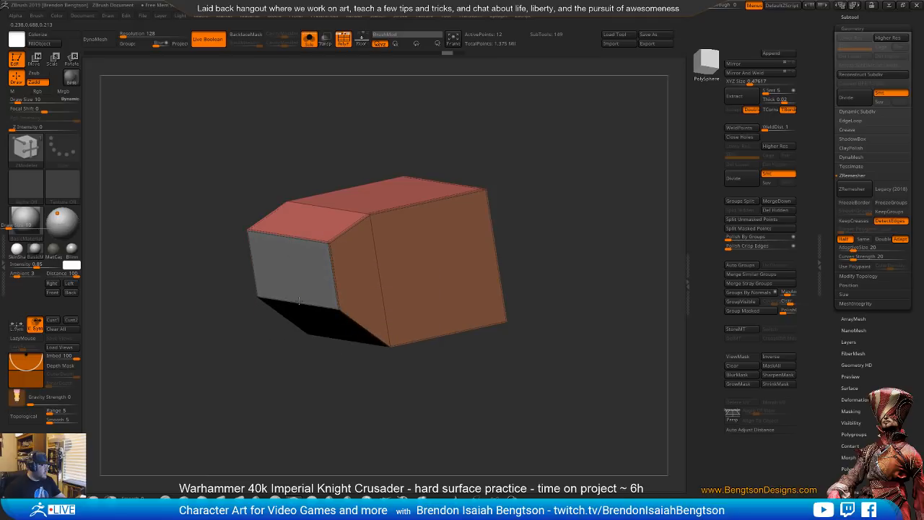
- Show the whole mech without polyframe and compare the hip block with the reference picture in the Snipping Tool
drag(333, 360, 385, 296)
key(shift+f)
key(ctrl+shift+s)
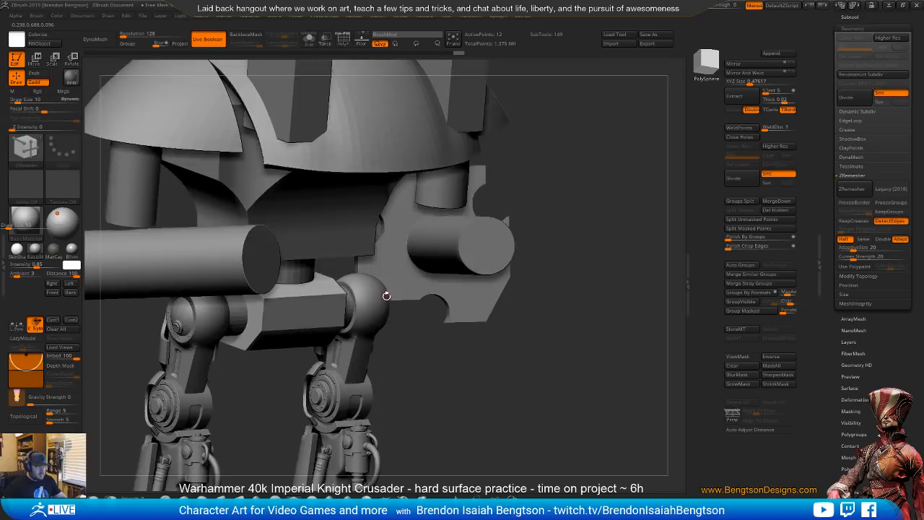
shift+drag(482, 344, 469, 347)
drag(456, 378, 589, 380)
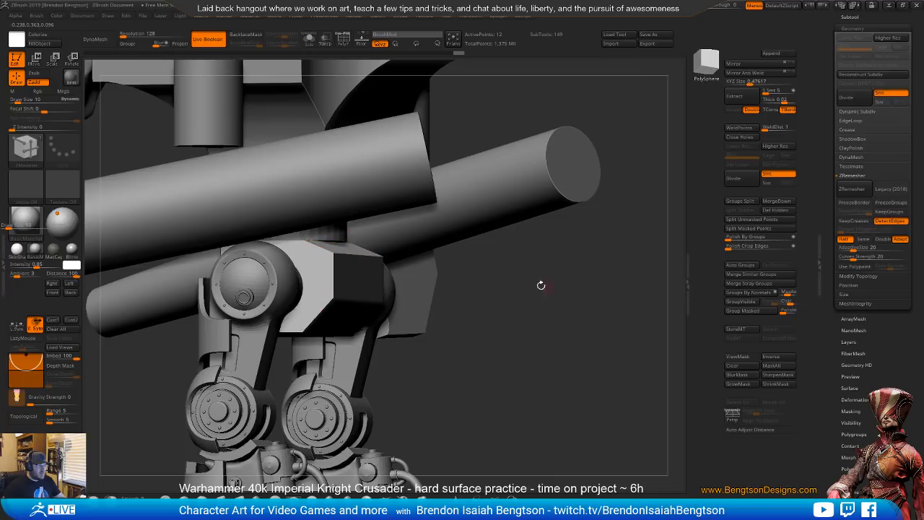
drag(0, 99, 383, 91)
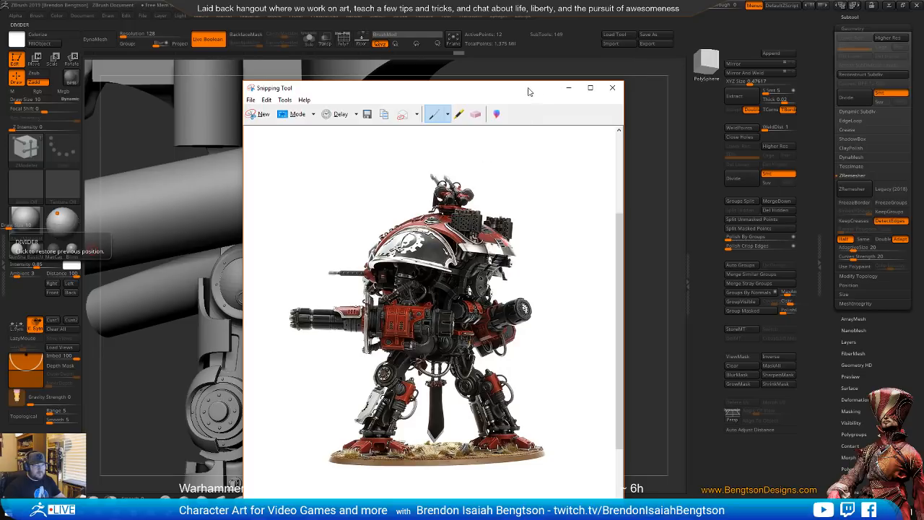
drag(528, 91, 0, 90)
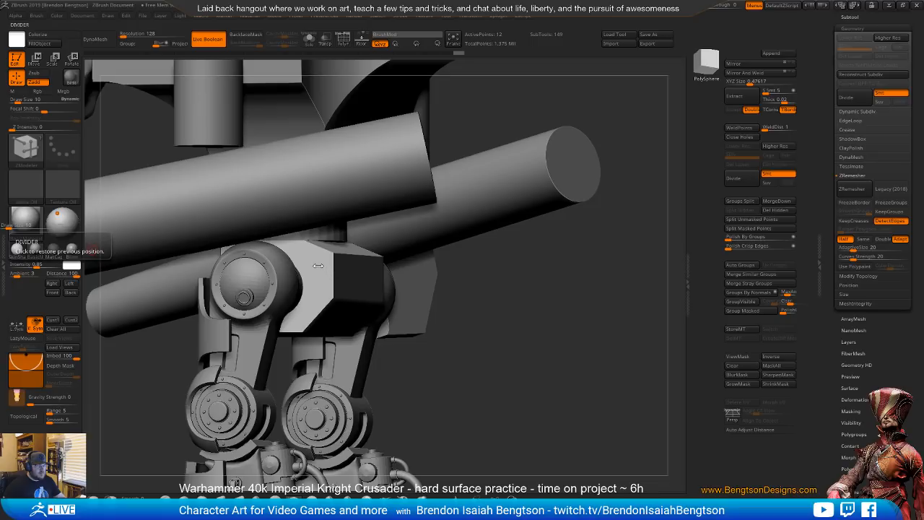
- Isolate the hip block with polyframe shown and mask its rear end, leaving the front section unmasked
drag(490, 291, 496, 266)
key(alt+s)
key(shift+f)
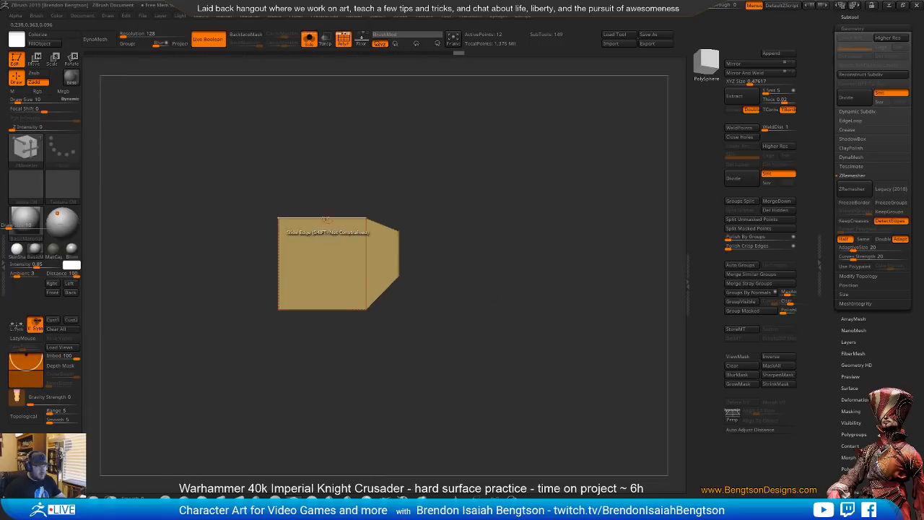
key(space)
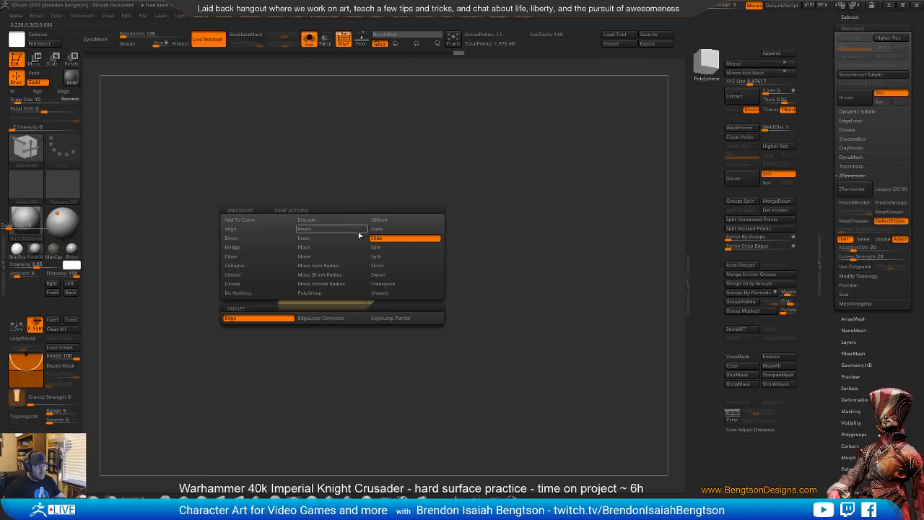
click(350, 243)
mouse_move(371, 195)
ctrl+mouse_down()
mouse_move(457, 196)
mouse_move(354, 387)
mouse_move(344, 388)
ctrl+mouse_up()
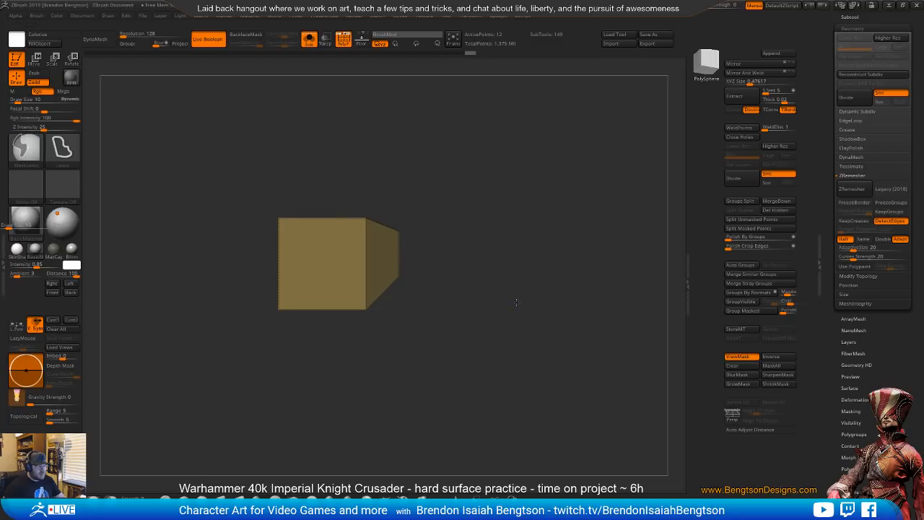
ctrl+drag(516, 302, 470, 295)
- Show the full mech and move the hip block's unmasked front section forward by about 0.096 along Z
key(w)
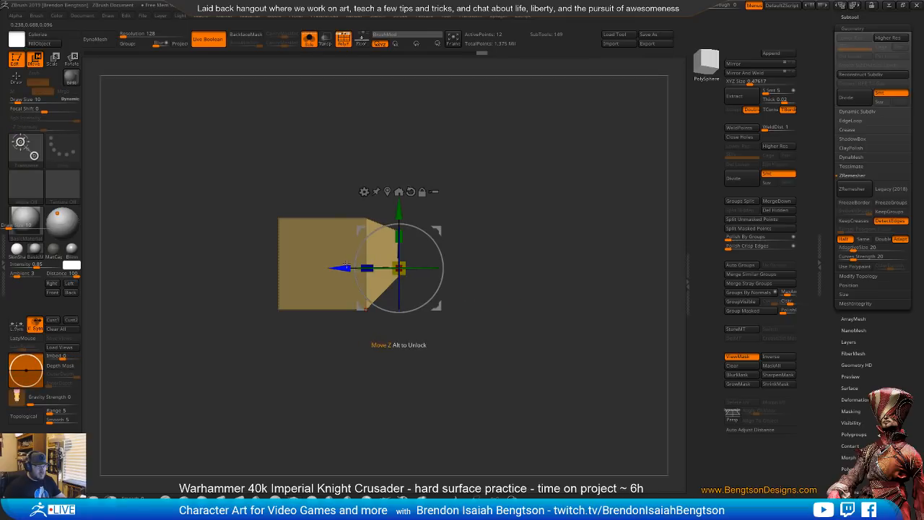
key(alt+s)
drag(482, 261, 537, 261)
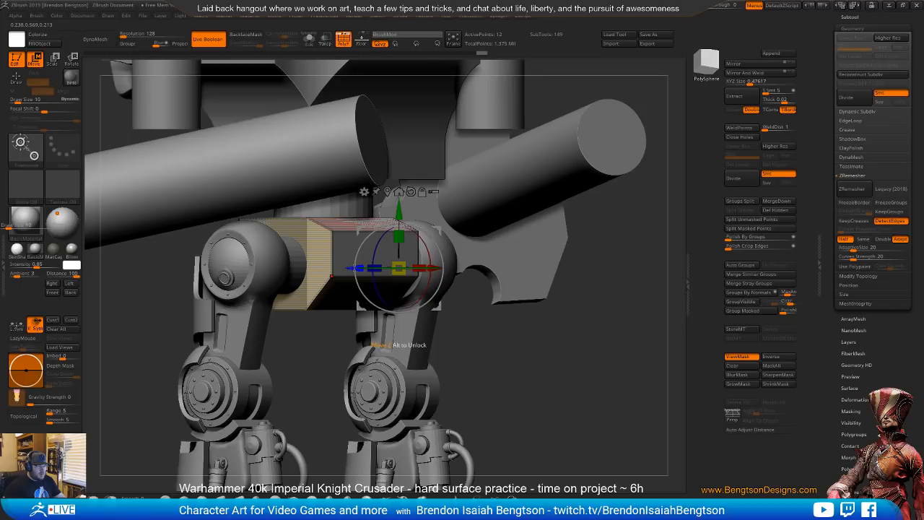
drag(352, 269, 374, 272)
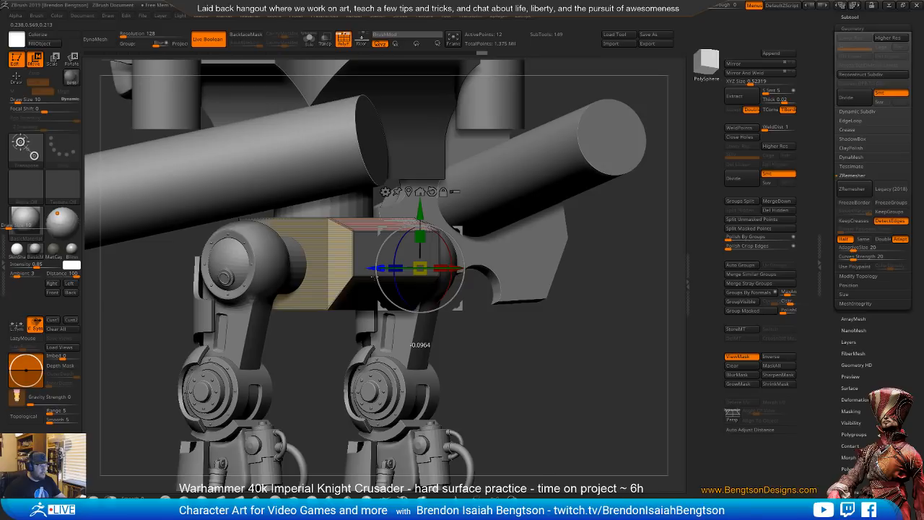
- Recentre the transform gizmo on the hip block and scale its width in X to about 0.95
drag(531, 345, 549, 273)
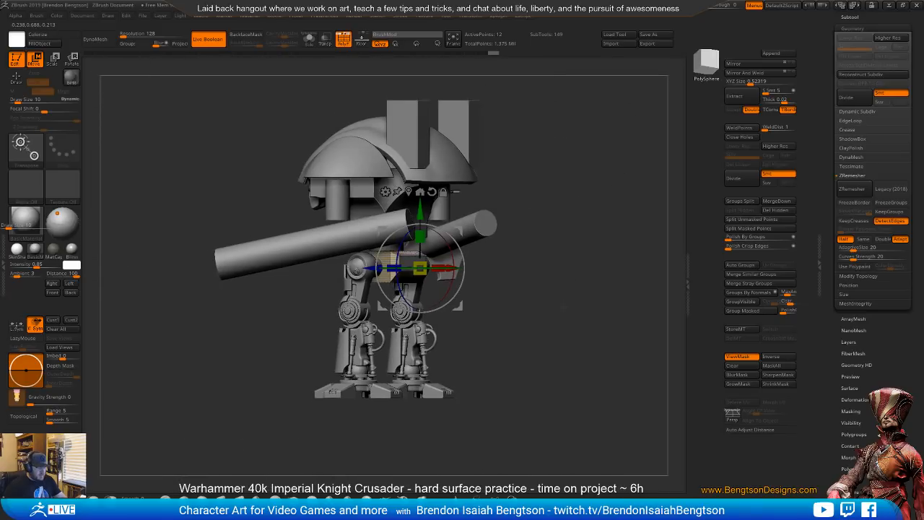
drag(547, 325, 546, 422)
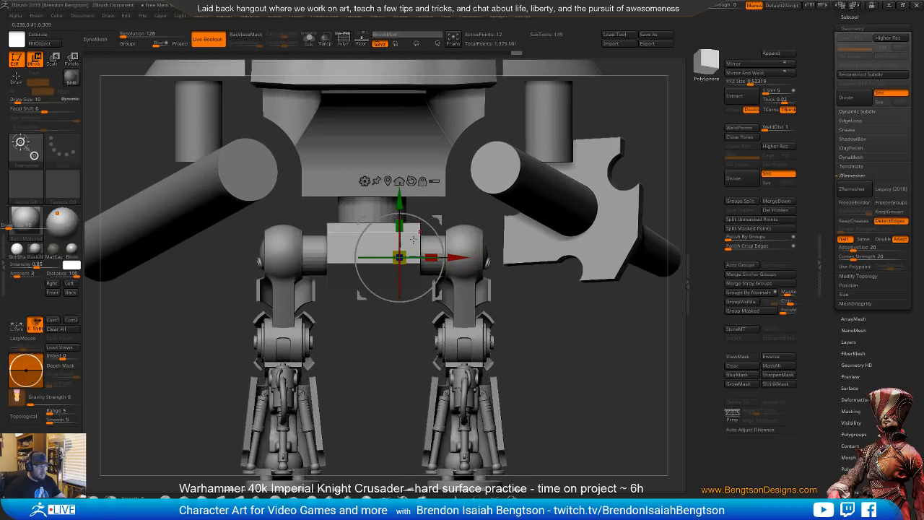
click(399, 181)
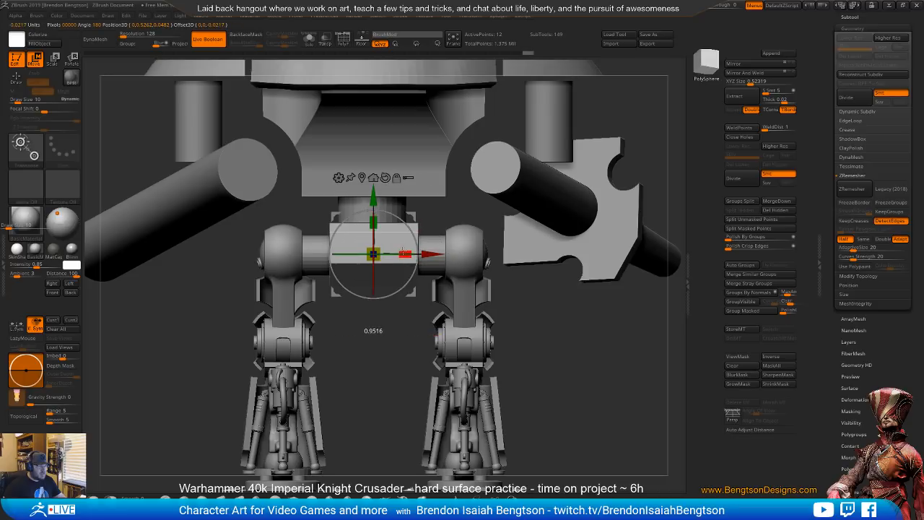
- Compare the reshaped hip area with the reference picture in the Snipping Tool
drag(544, 324, 571, 331)
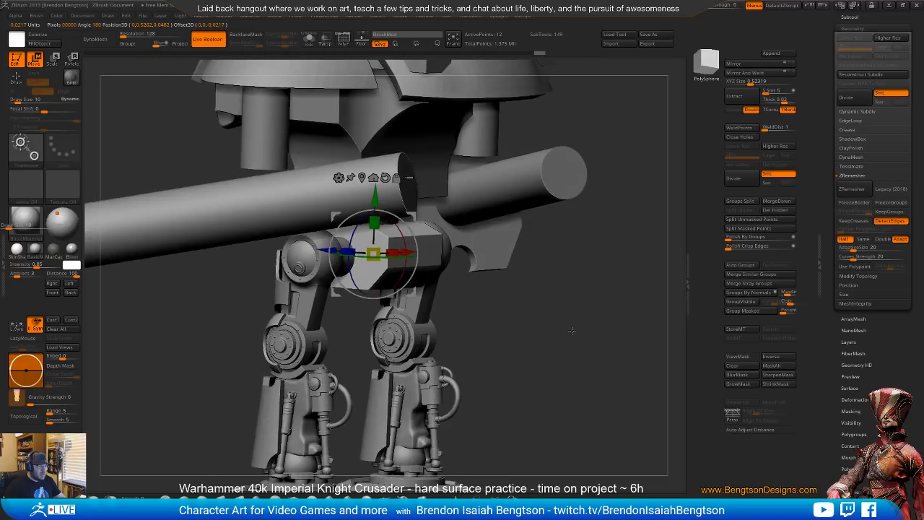
key(alt+Tab)
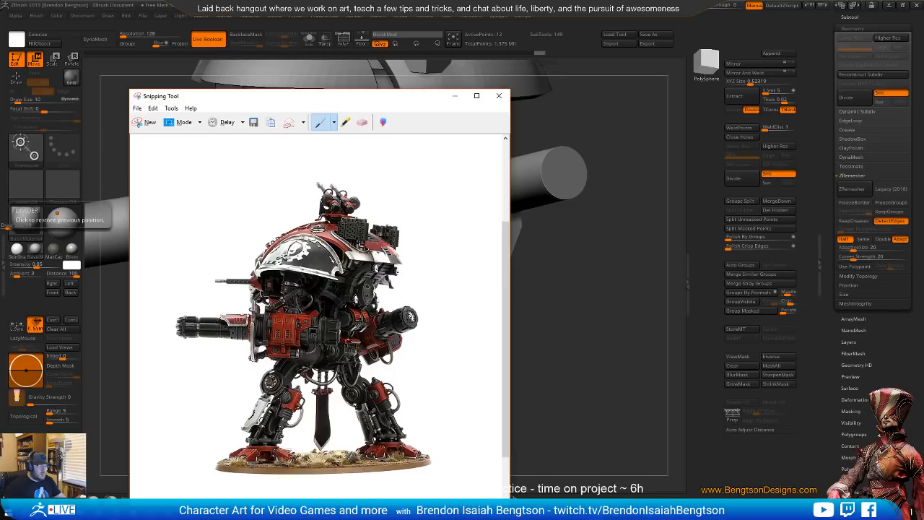
key(alt+Tab)
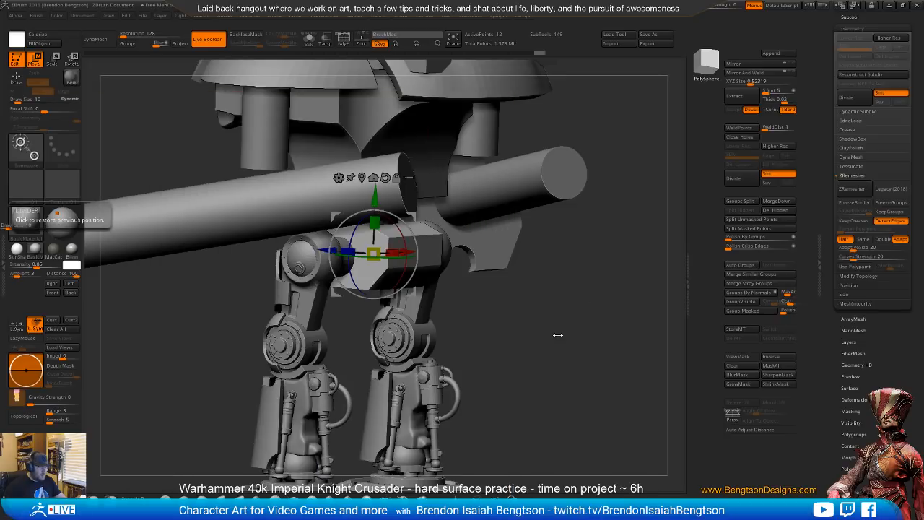
- Return to Draw mode with the ZModeler brush and isolate the hip block with its polyframe shown
mouse_move(528, 435)
mouse_down()
mouse_move(531, 421)
mouse_move(509, 403)
mouse_move(560, 419)
mouse_move(498, 421)
mouse_up()
key(q)
right_click(521, 426)
click(519, 397)
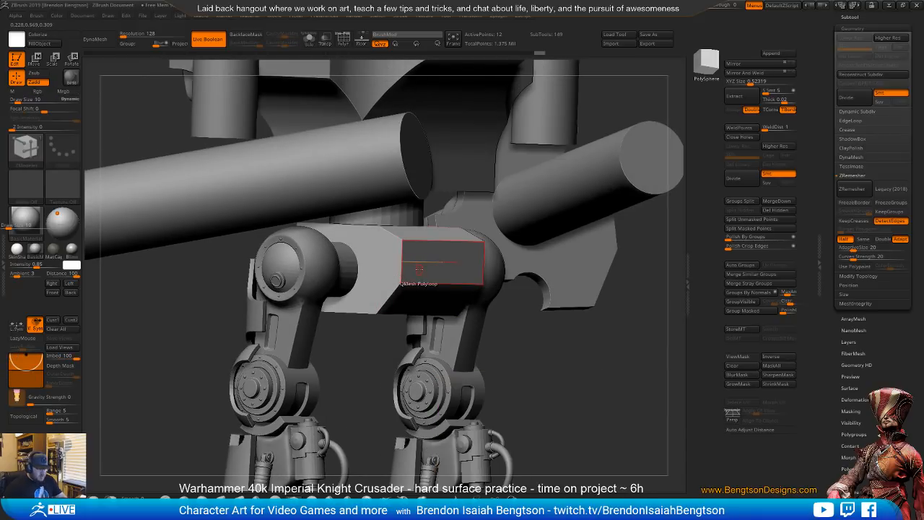
key(alt+s)
key(f)
key(shift+f)
drag(558, 232, 570, 261)
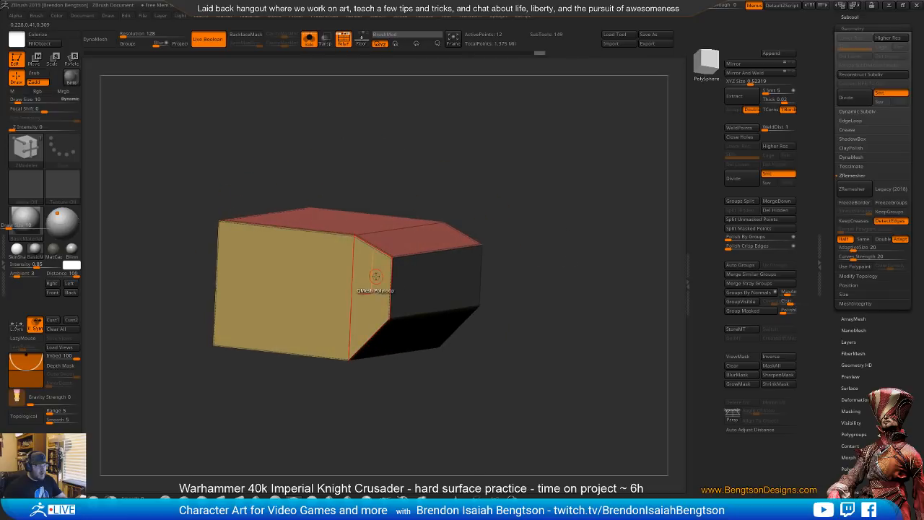
- Insert a single horizontal edge loop around the hip block just below its upper edge
key(space)
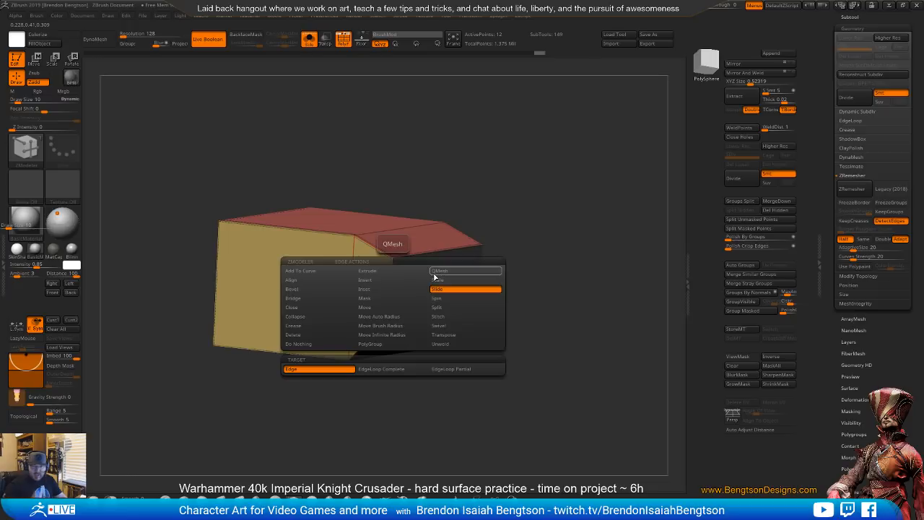
click(393, 280)
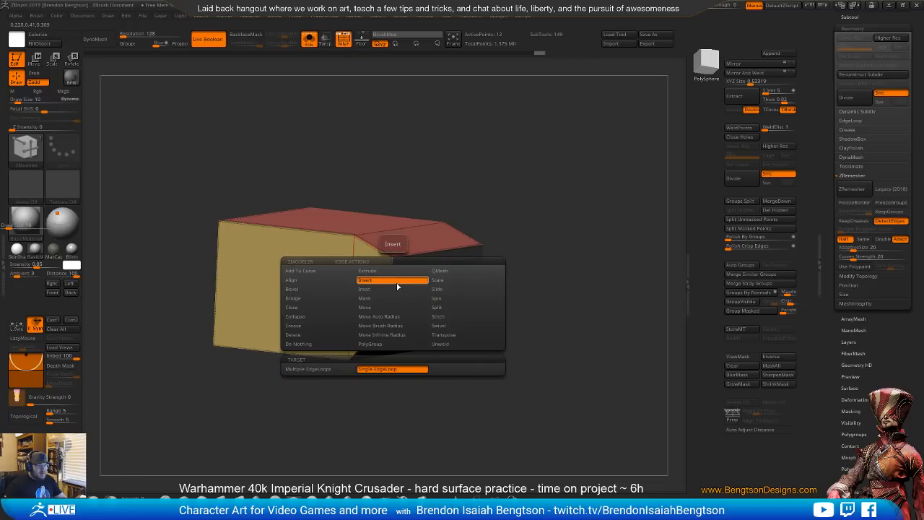
key(space)
drag(388, 272, 394, 275)
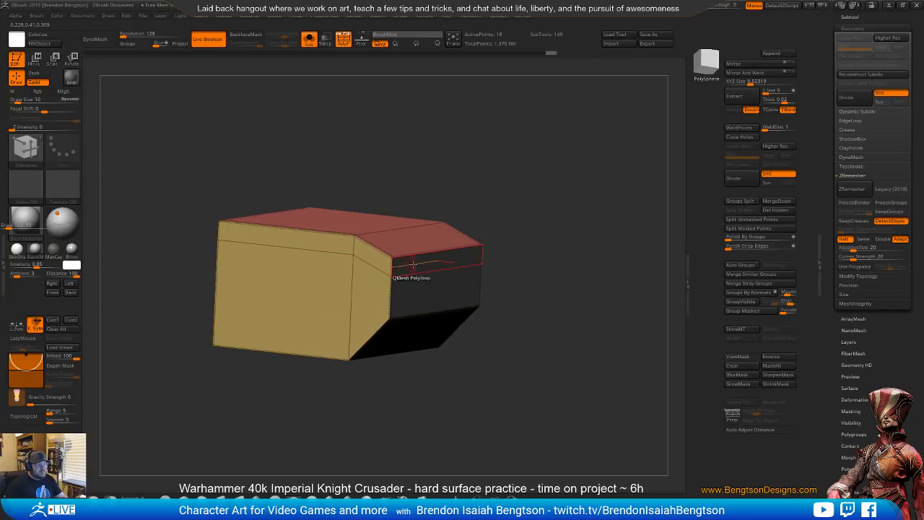
alt+click(390, 274)
mouse_move(390, 275)
mouse_down()
mouse_move(393, 312)
mouse_move(389, 254)
mouse_move(390, 292)
mouse_move(390, 276)
mouse_up()
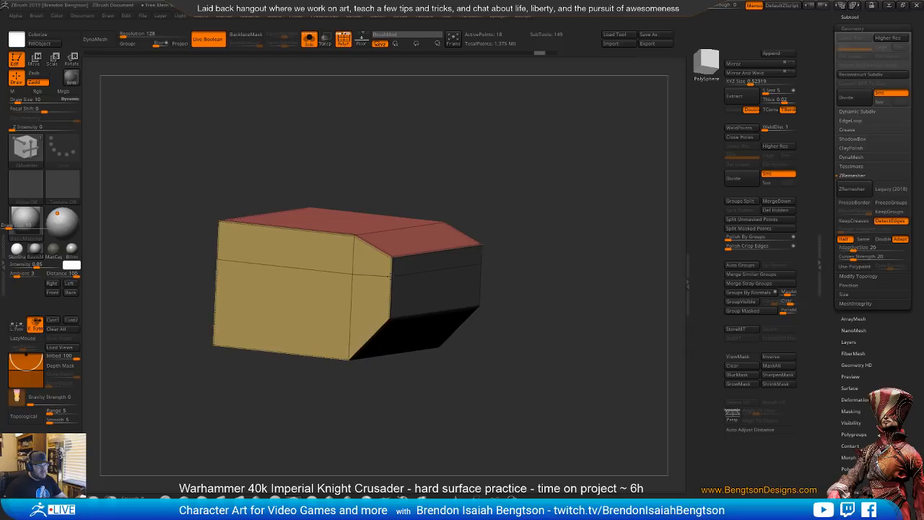
drag(391, 276, 382, 330)
drag(379, 312, 382, 271)
- Try a ZModeler edit on the narrow strip beneath the hip block's top face and undo it
mouse_move(522, 247)
mouse_down()
mouse_move(485, 252)
mouse_move(521, 245)
mouse_up()
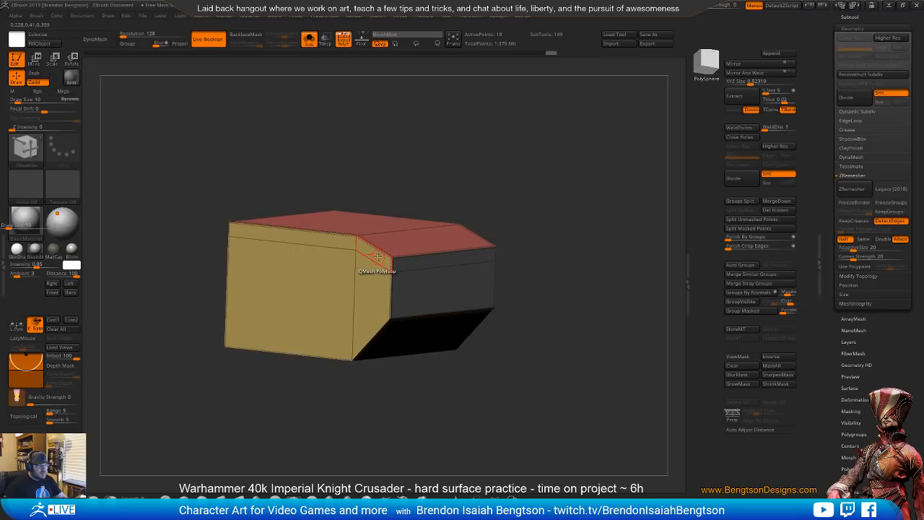
drag(377, 257, 382, 261)
key(ctrl+z)
key(space)
drag(562, 217, 372, 229)
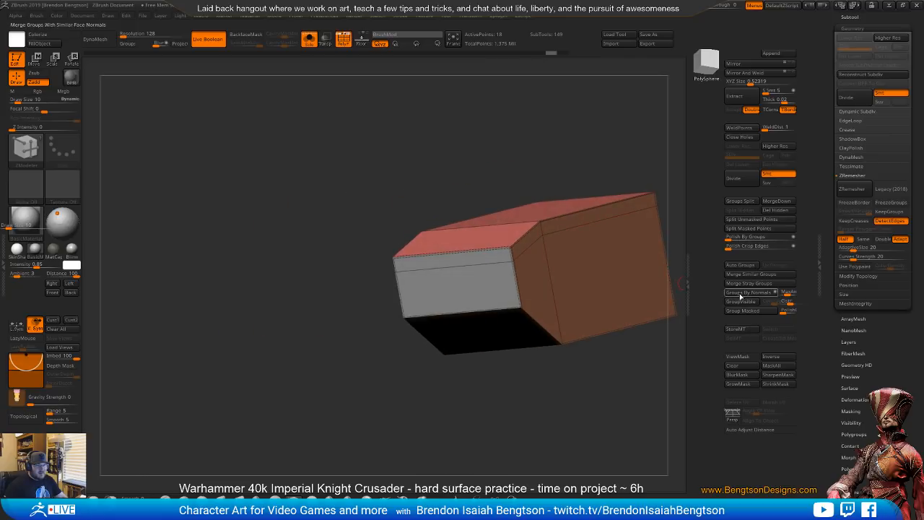
- Assign all visible faces of the hip block to a single polygroup
click(742, 301)
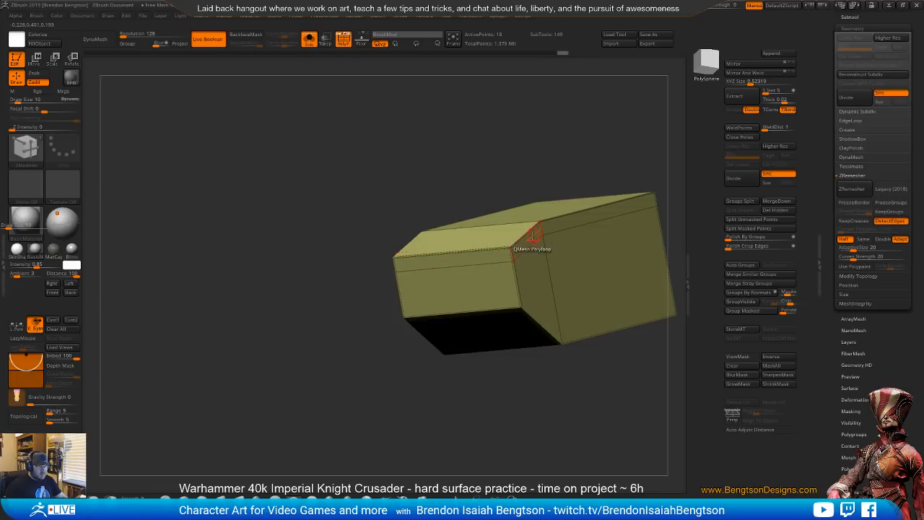
click(517, 247)
drag(525, 267, 534, 289)
right_drag(567, 231, 496, 242)
drag(404, 225, 417, 231)
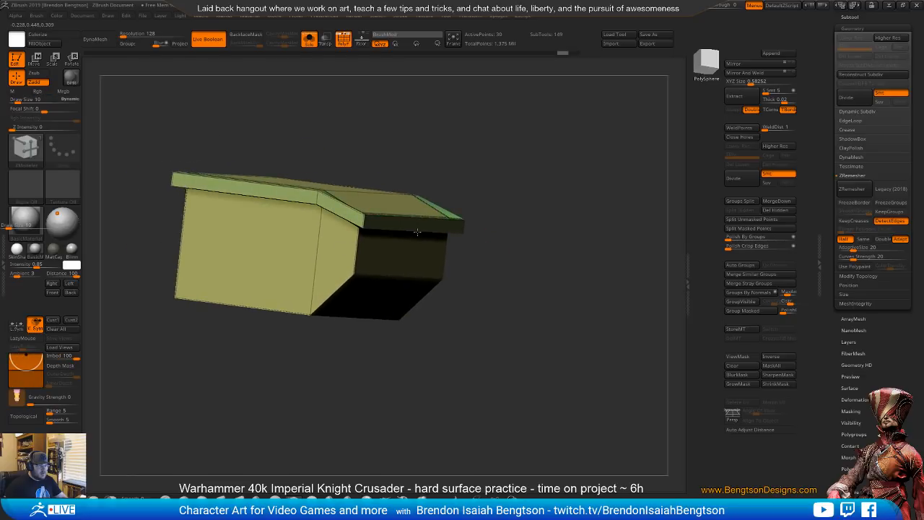
key(ctrl+z)
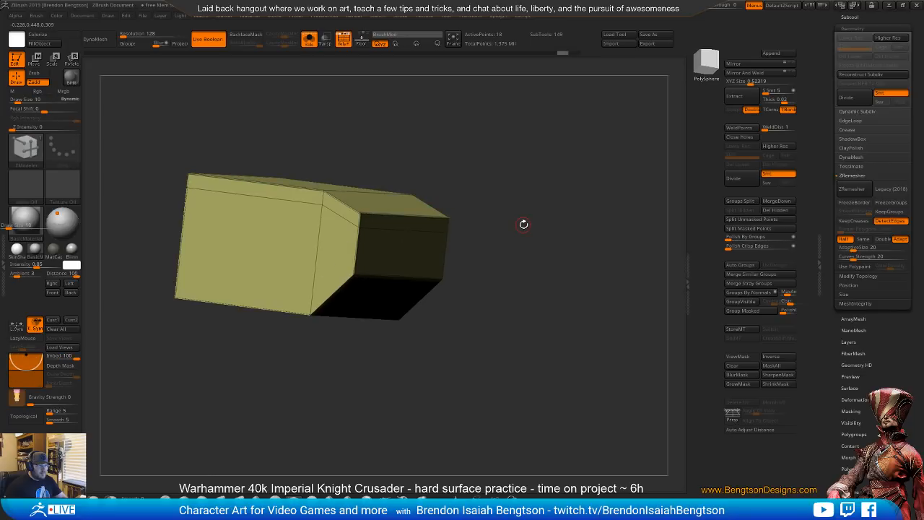
- Extrude the narrow strip beneath the hip block's top face outward into an overhanging lip with QMesh Polyloop
drag(508, 206, 574, 258)
drag(448, 248, 466, 250)
drag(564, 211, 491, 192)
- Mask all of the hip block except the front end of the lip and lower that end by about 0.01
key(ctrl)
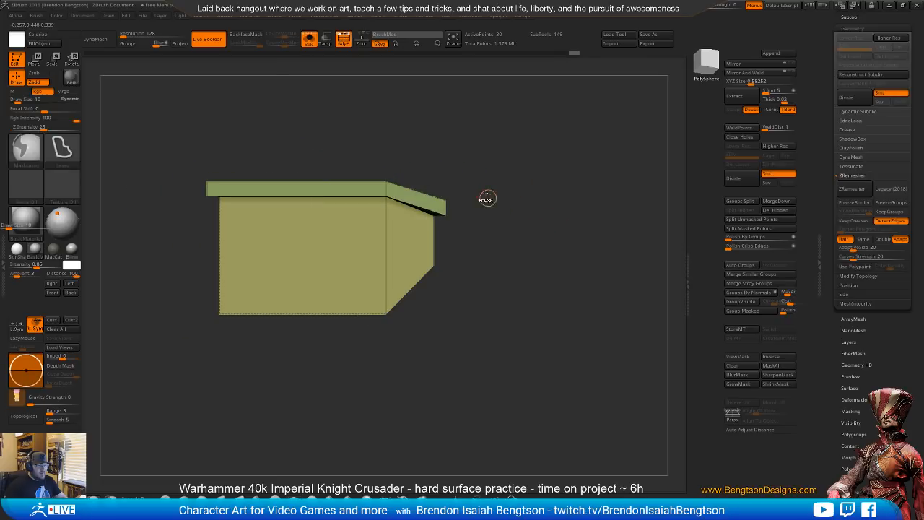
mouse_move(439, 179)
ctrl+mouse_down()
mouse_move(476, 264)
mouse_move(435, 258)
mouse_move(439, 216)
ctrl+mouse_up()
key(w)
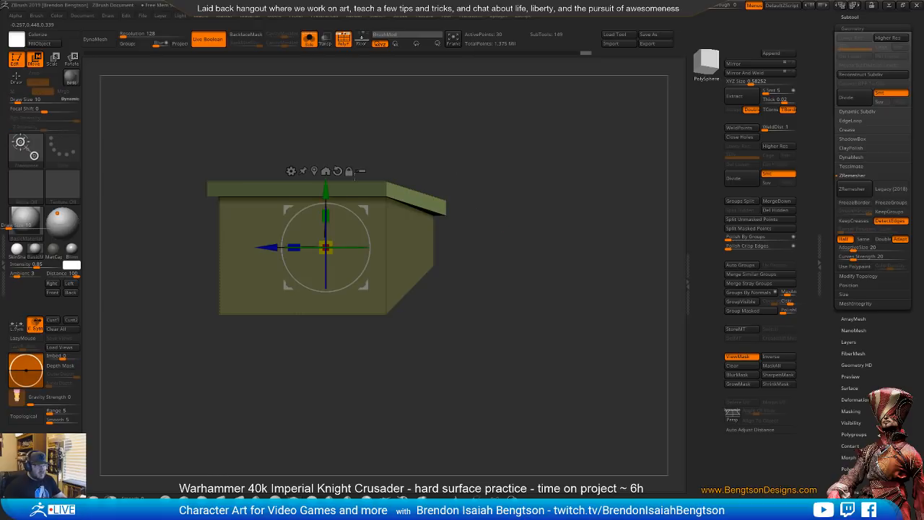
drag(324, 188, 324, 192)
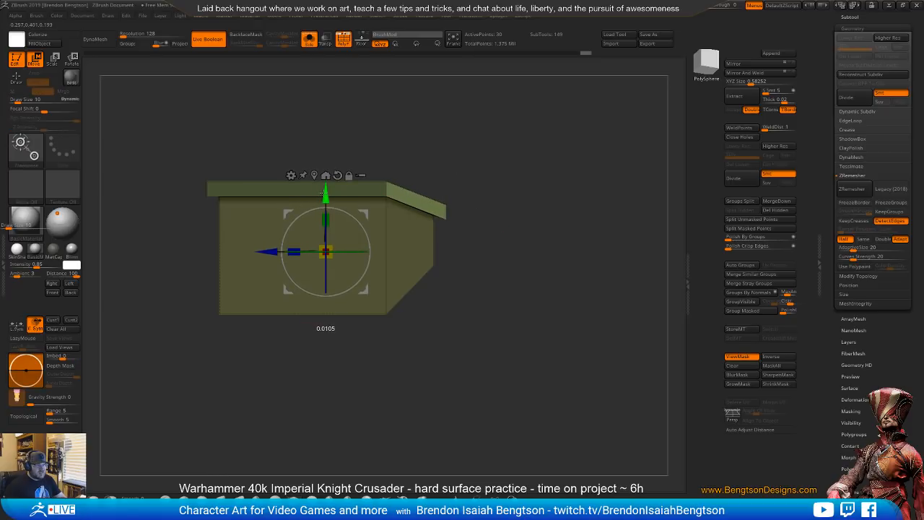
drag(538, 251, 416, 239)
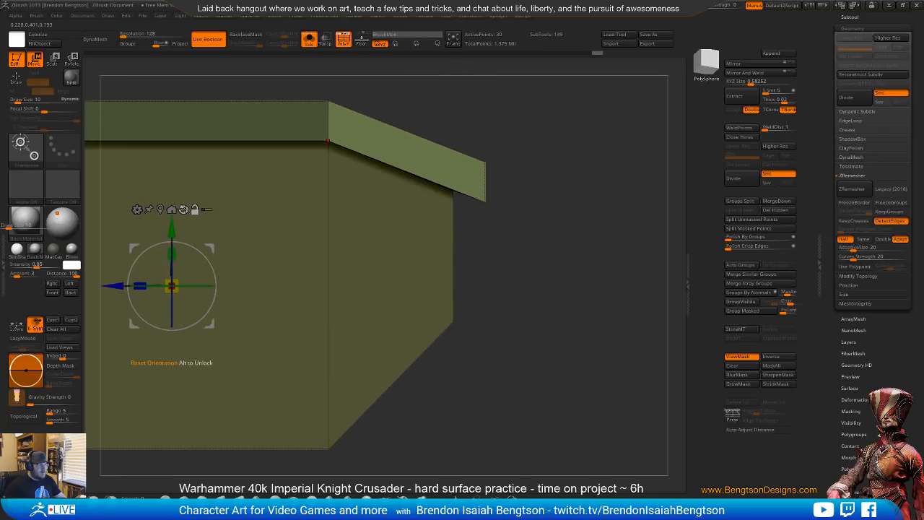
click(160, 209)
alt+drag(556, 182, 527, 195)
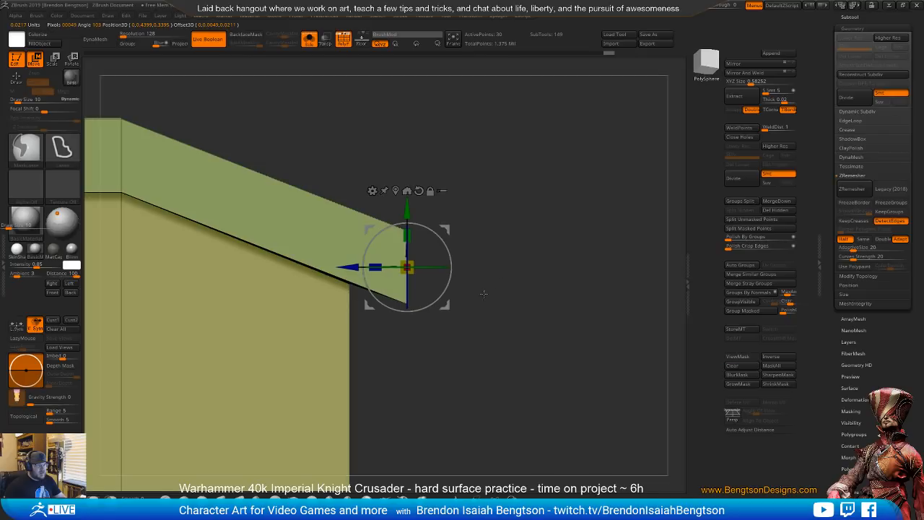
- Try to slant the lip's front end by moving its lower edge inward and upward, and undo both moves
drag(362, 266, 343, 263)
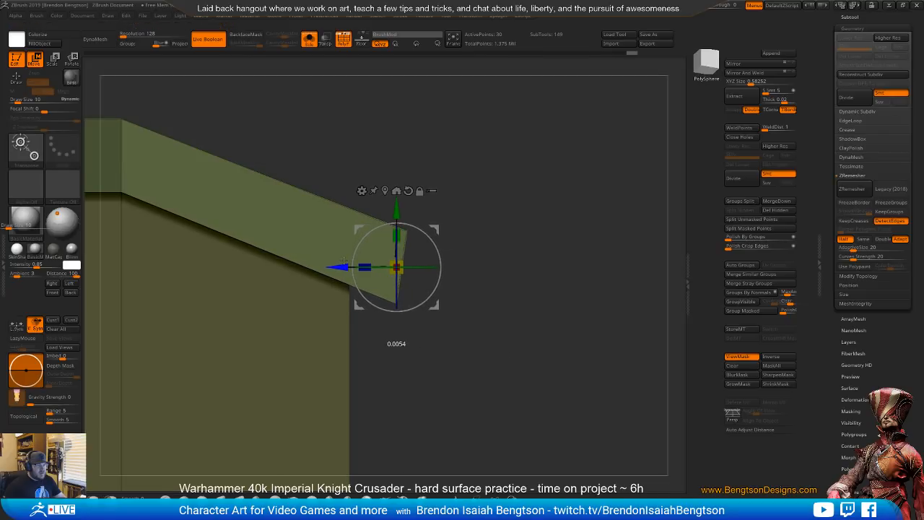
drag(433, 229, 424, 223)
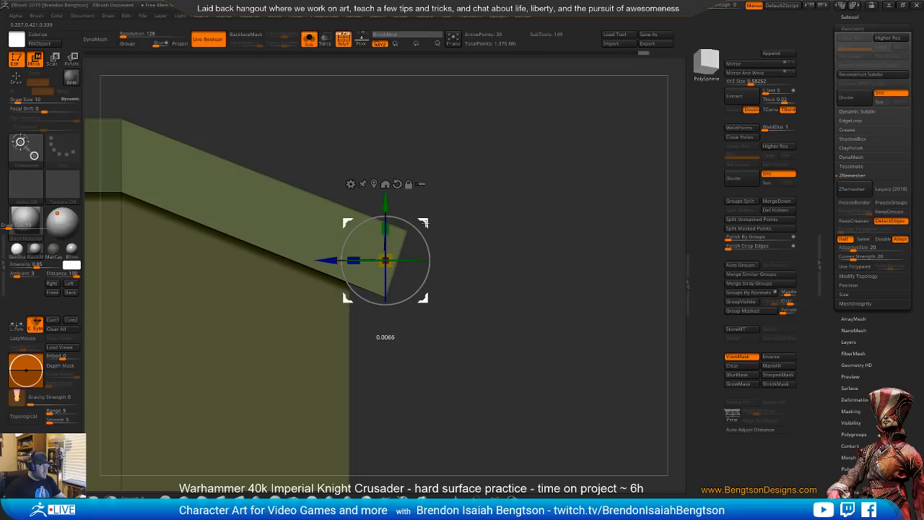
drag(425, 223, 425, 223)
key(ctrl+z)
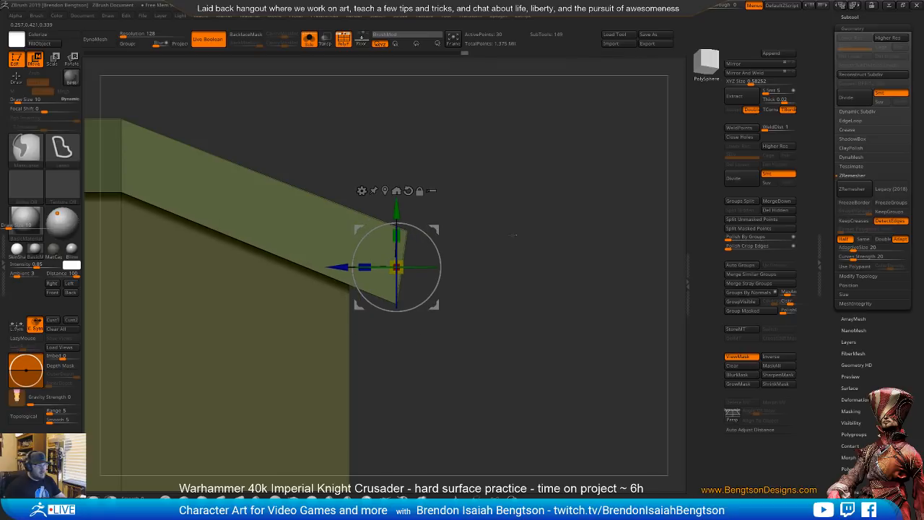
key(ctrl+z)
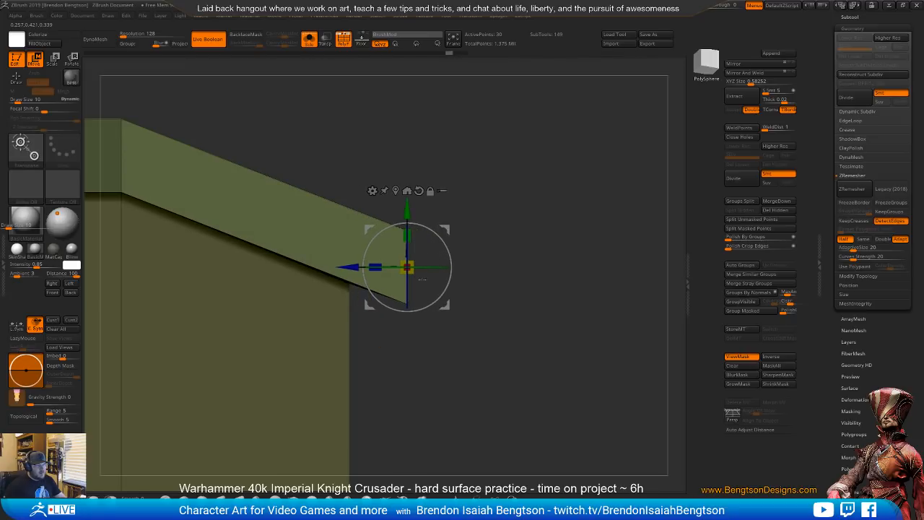
- Clear the mask, hide the polyframe and return to Draw mode on the hip block
ctrl+right_drag(518, 273, 517, 154)
alt+right_drag(532, 187, 520, 146)
right_drag(546, 224, 543, 225)
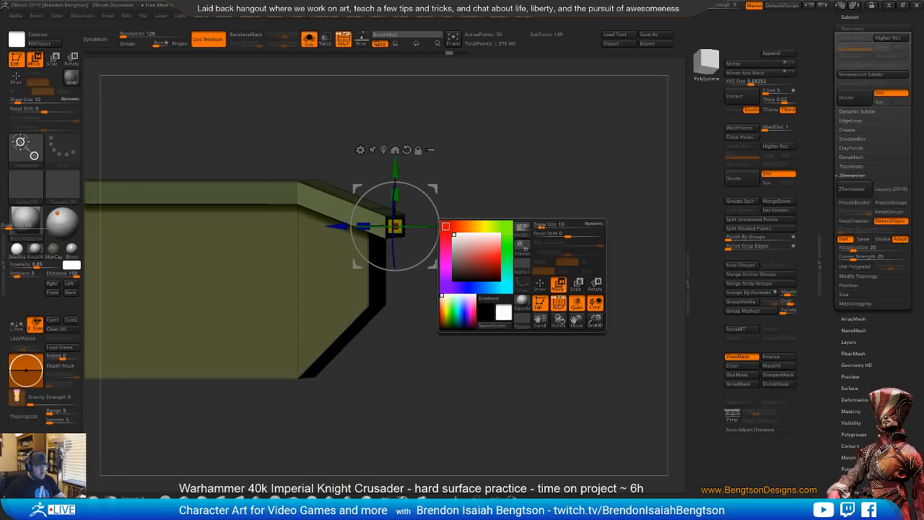
right_drag(615, 230, 546, 234)
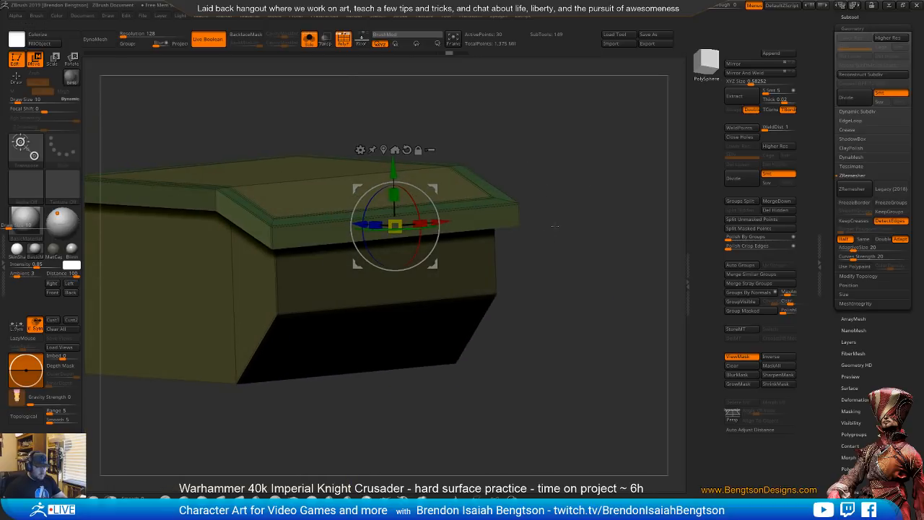
key(shift+f)
ctrl+click(606, 243)
ctrl+right_drag(607, 243, 586, 189)
mouse_move(586, 189)
right_down()
mouse_move(586, 213)
mouse_move(586, 198)
mouse_move(554, 243)
mouse_move(505, 282)
mouse_move(571, 233)
mouse_move(533, 232)
mouse_move(529, 243)
mouse_move(544, 243)
right_up()
key(q)
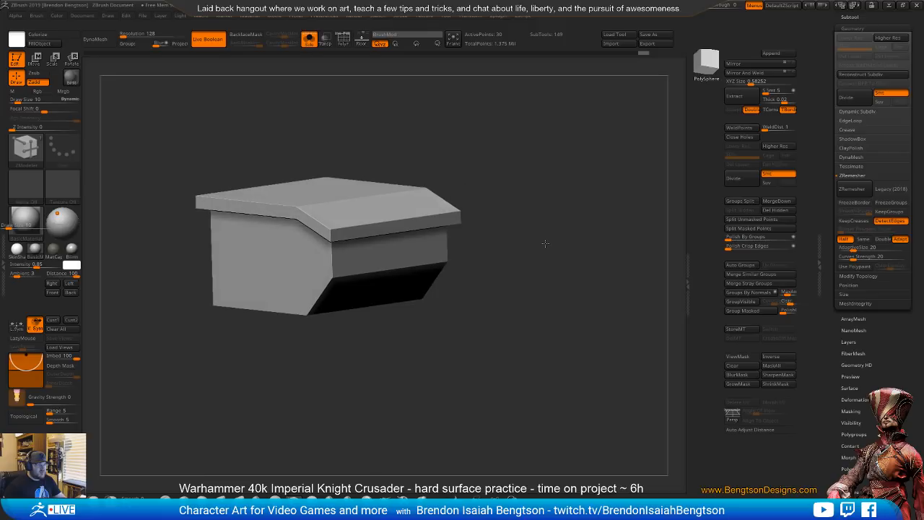
- Show the whole model and examine how the hip block sits between the legs and torso from several angles
key(alt+s)
ctrl+right_drag(569, 297, 528, 88)
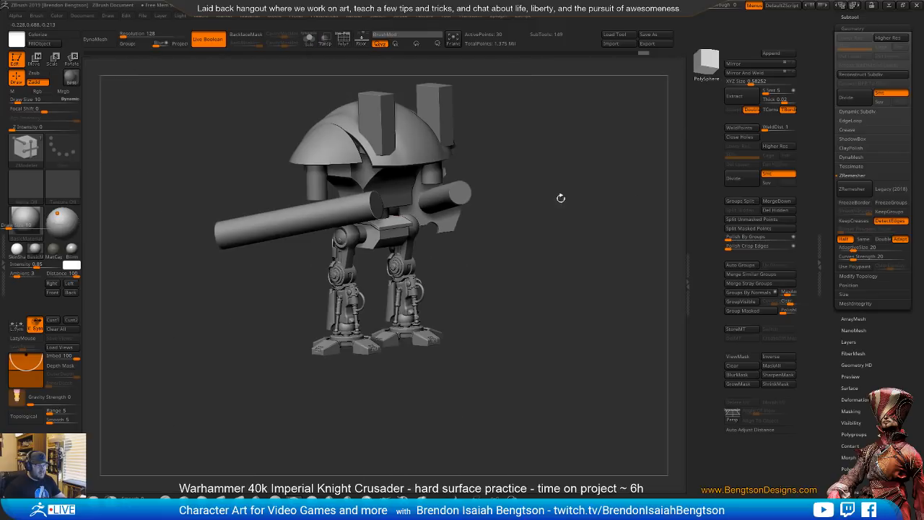
right_drag(553, 260, 626, 329)
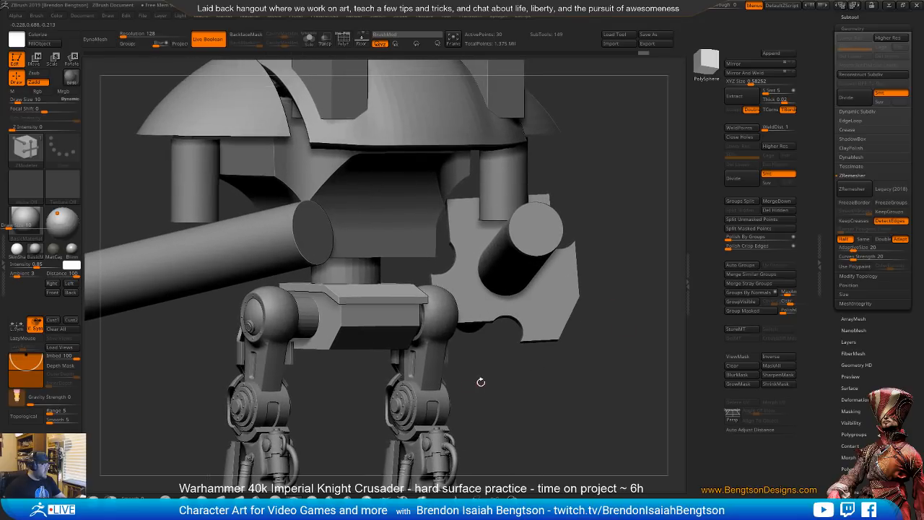
drag(542, 377, 533, 376)
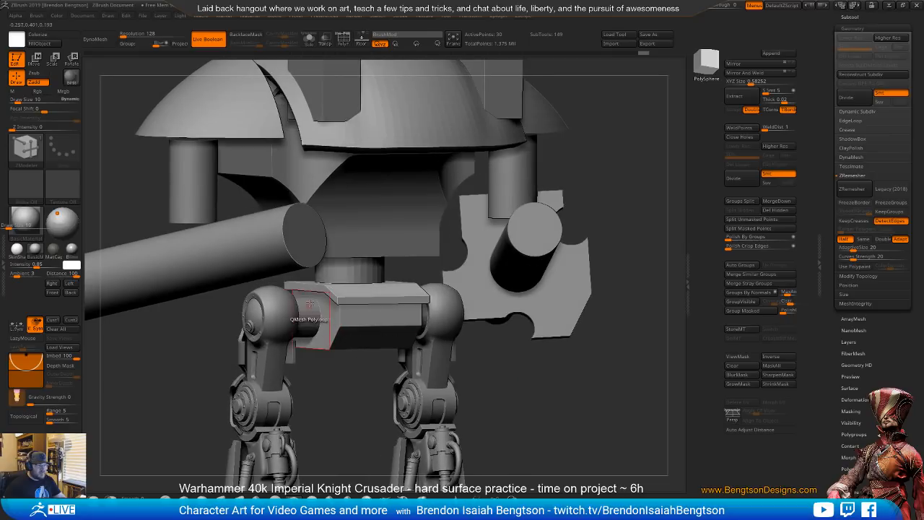
drag(578, 417, 603, 380)
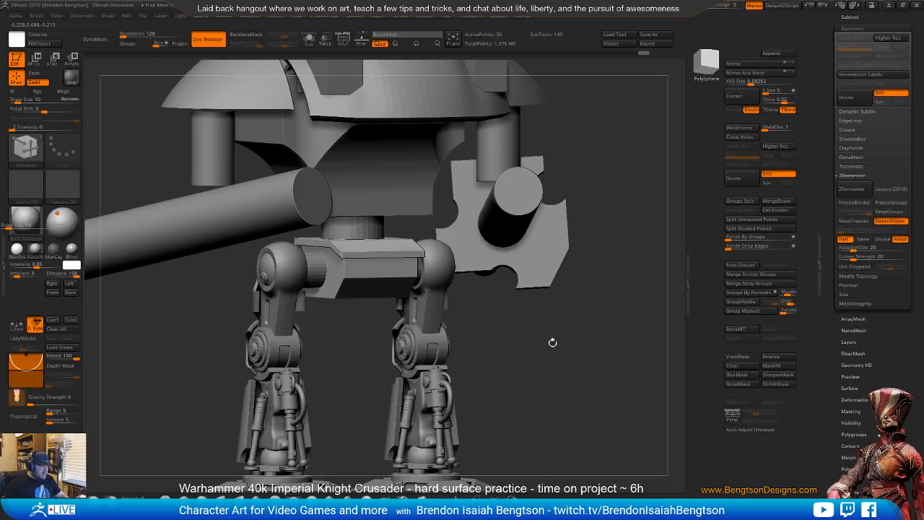
drag(538, 374, 554, 408)
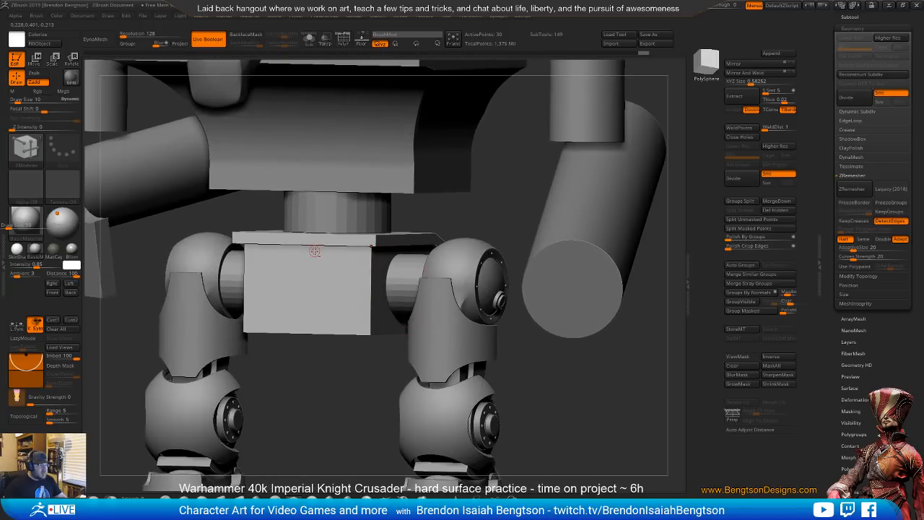
drag(533, 370, 439, 426)
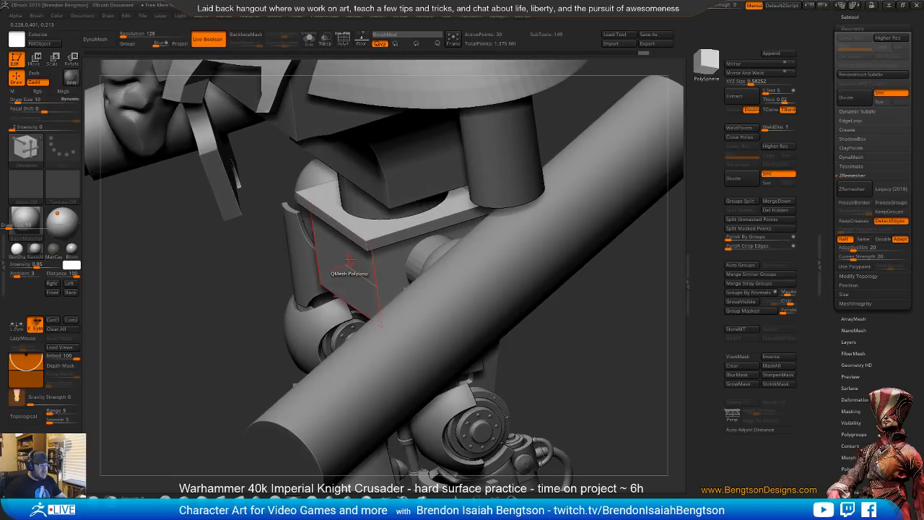
- Isolate the waist cylinder above the hip block with its polyframe shown and assign its polygroups by normals
mouse_move(362, 266)
right_down()
mouse_move(374, 270)
mouse_move(384, 232)
right_up()
alt+click(342, 205)
shift+right_drag(449, 204, 361, 320)
key(shift+f)
key(alt+s)
right_drag(412, 189, 440, 271)
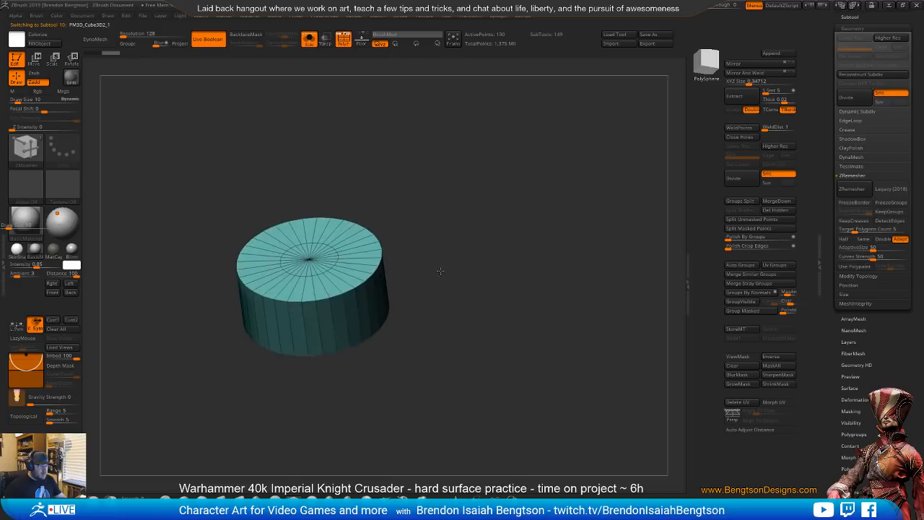
click(733, 302)
click(748, 292)
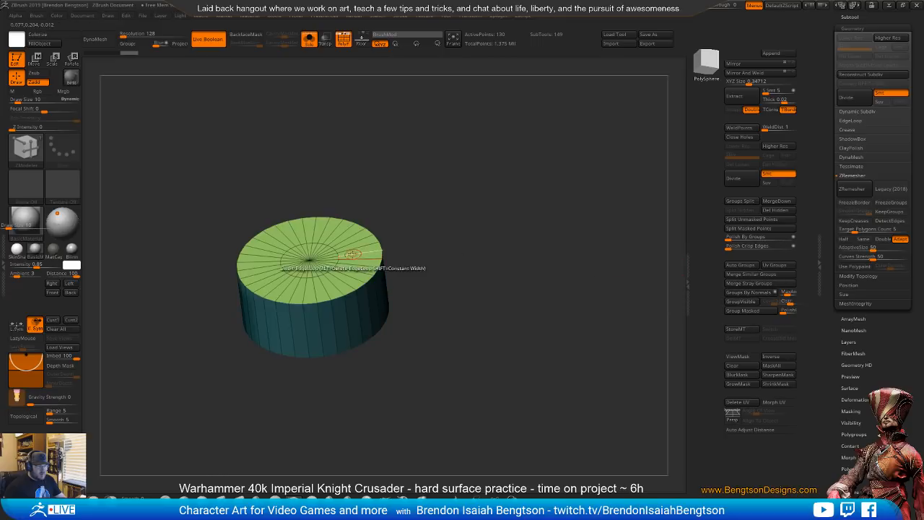
- Delete the top and bottom caps of the waist cylinder and show the whole model again
key(ctrl+shift)
ctrl+shift+click(310, 258)
ctrl+shift+click(310, 260)
drag(460, 281, 496, 185)
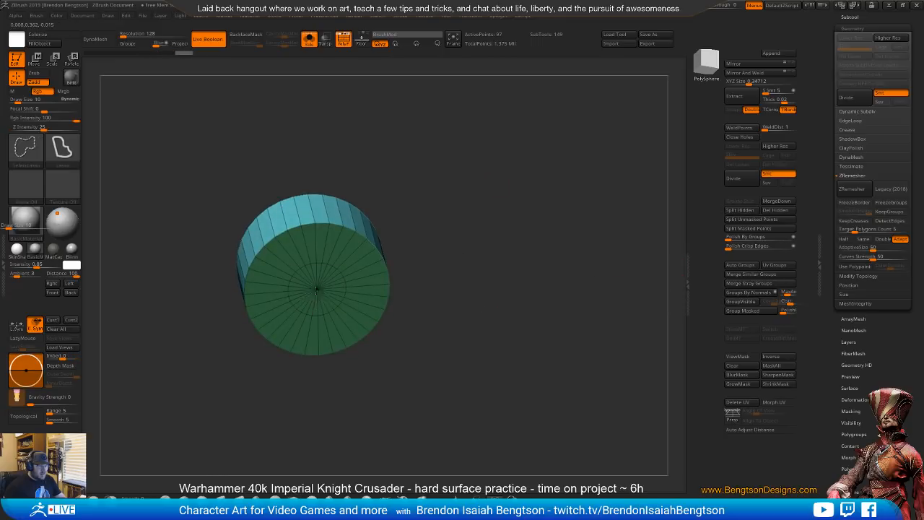
ctrl+shift+click(325, 299)
click(768, 211)
drag(557, 234, 551, 335)
key(alt+s)
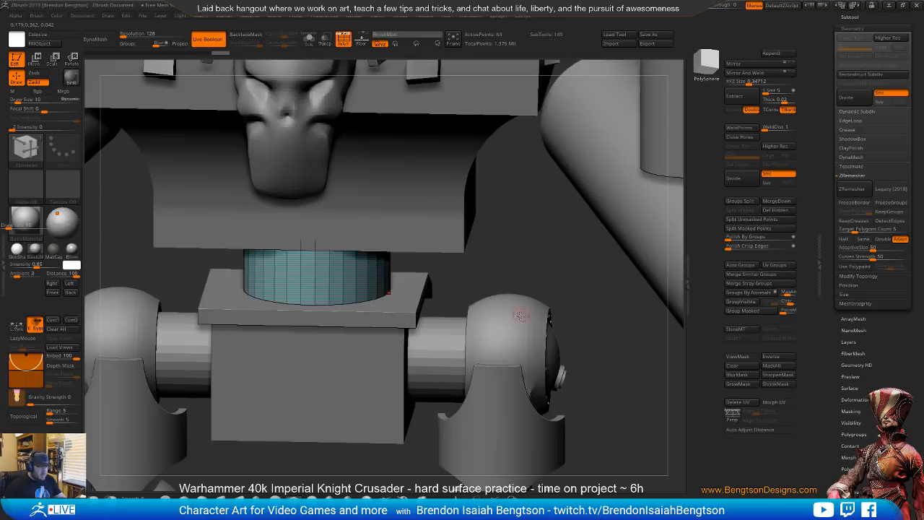
- Lower the open waist cylinder slightly so its base sinks into the hip block's top
key(space)
mouse_move(516, 266)
shift+mouse_down()
mouse_move(536, 273)
mouse_move(514, 276)
shift+mouse_up()
click(542, 268)
key(w)
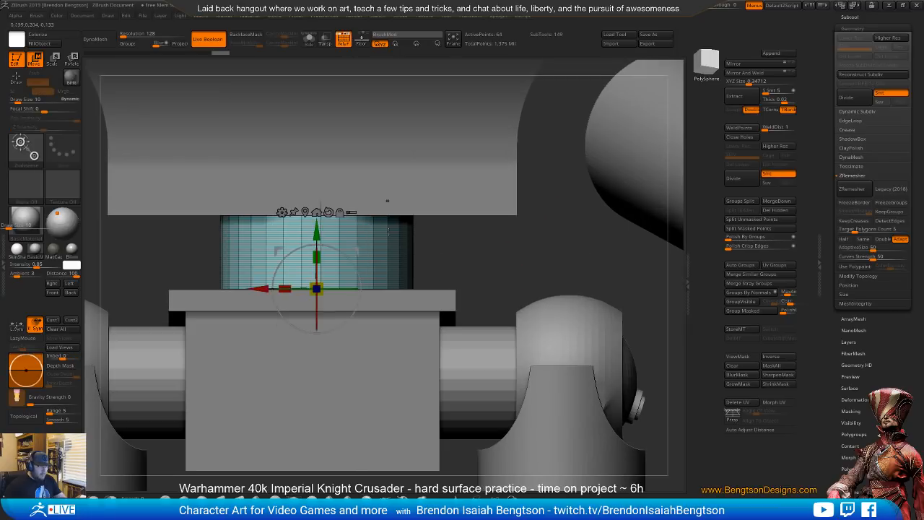
mouse_move(319, 229)
mouse_down()
mouse_move(321, 252)
mouse_move(322, 240)
mouse_up()
drag(483, 253, 494, 273)
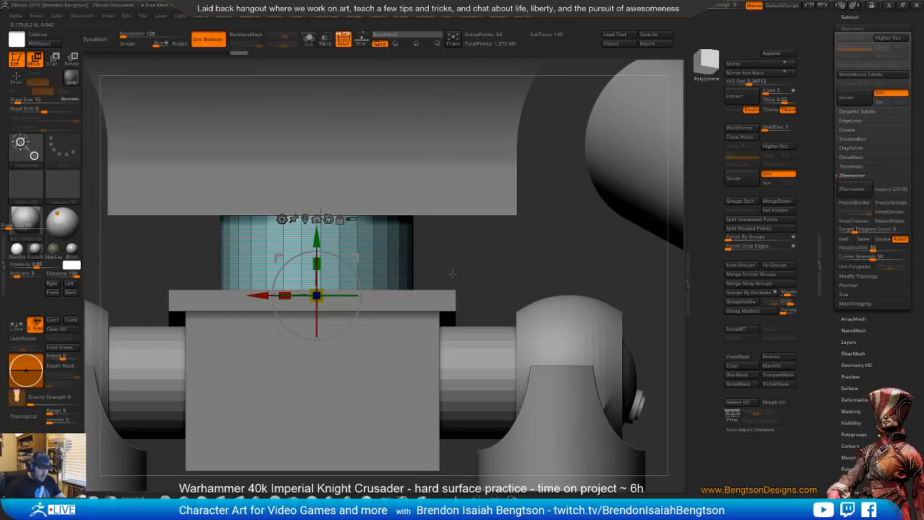
- Insert a single horizontal edge loop around the waist cylinder just above the hip block's lip with the ZModeler brush
key(q)
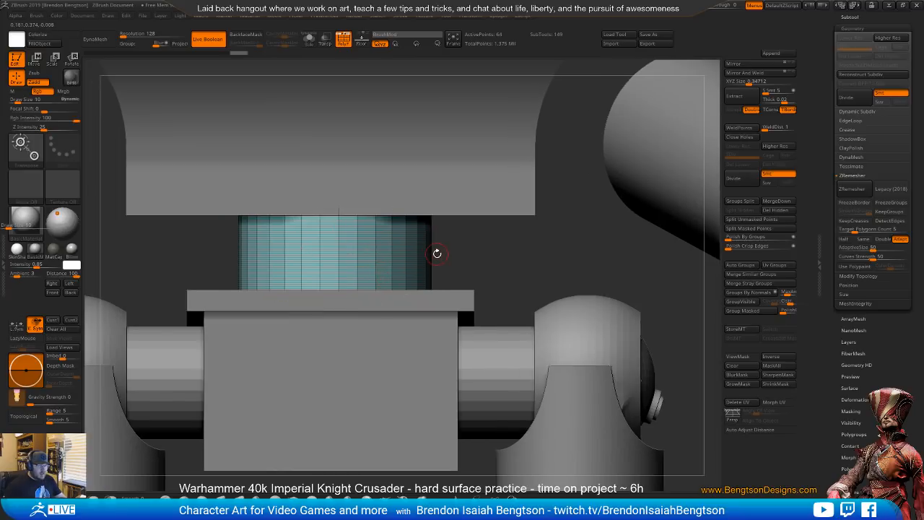
key(b)
key(z)
key(m)
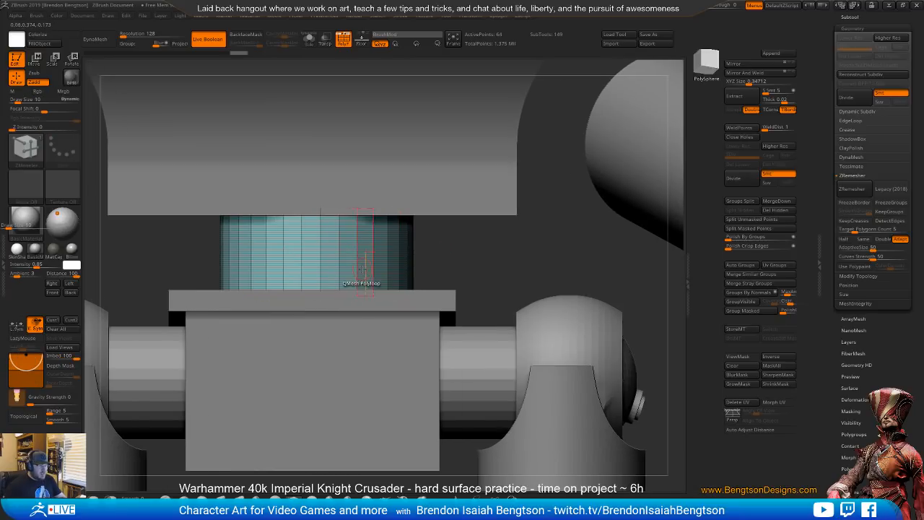
click(374, 275)
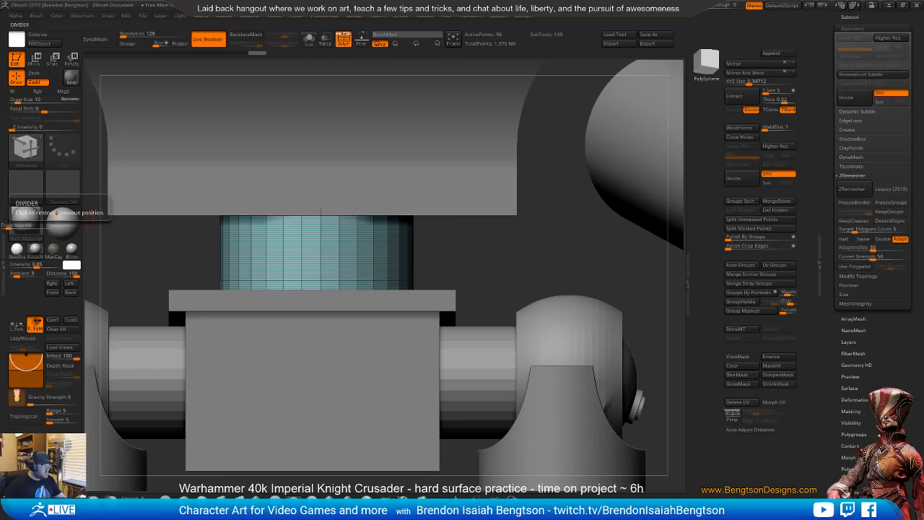
- Minimise ZBrush and rearrange the overlapping reference pictures to examine the Knight's hips and waist from several views
drag(728, 5, 754, 5)
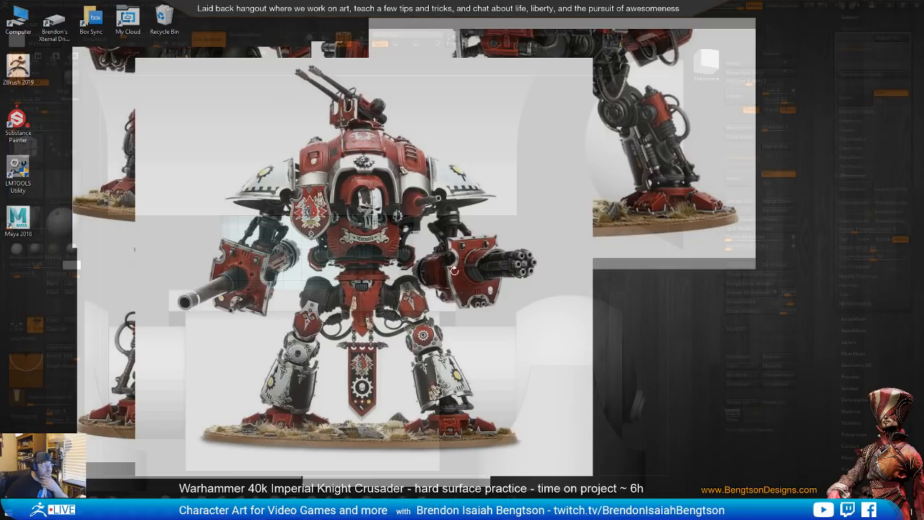
drag(736, 6, 711, 6)
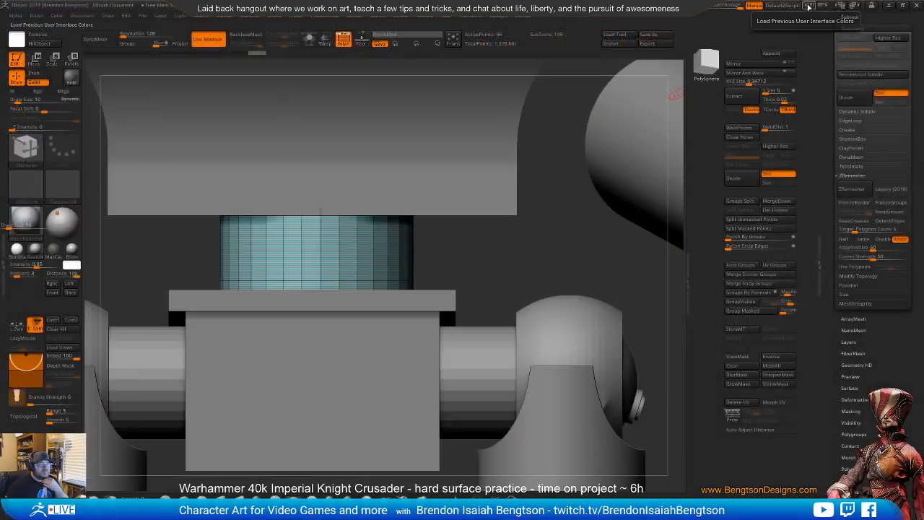
click(889, 5)
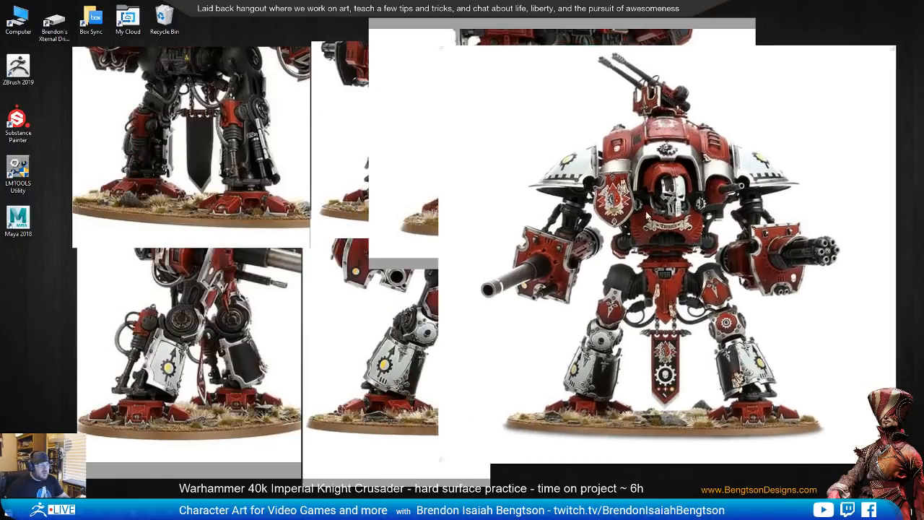
drag(648, 217, 754, 233)
drag(476, 153, 673, 145)
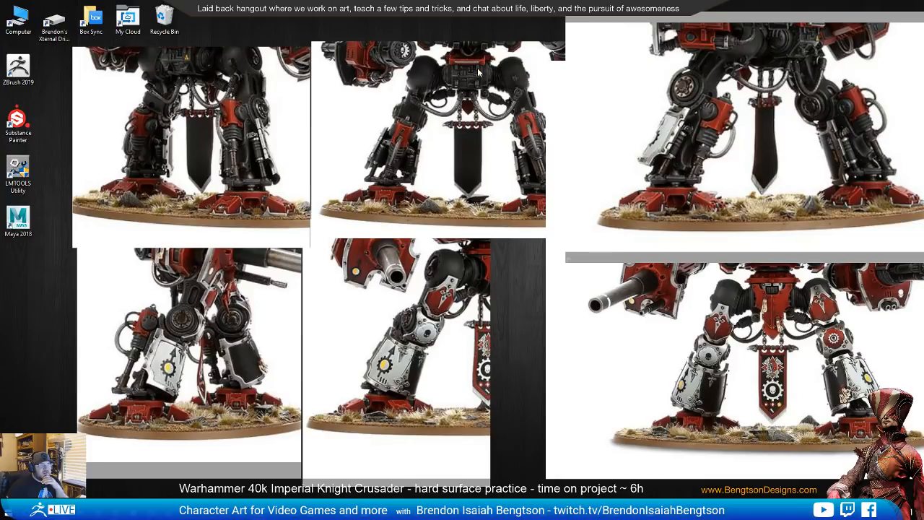
mouse_move(214, 120)
mouse_down()
mouse_move(218, 107)
mouse_move(220, 126)
mouse_up()
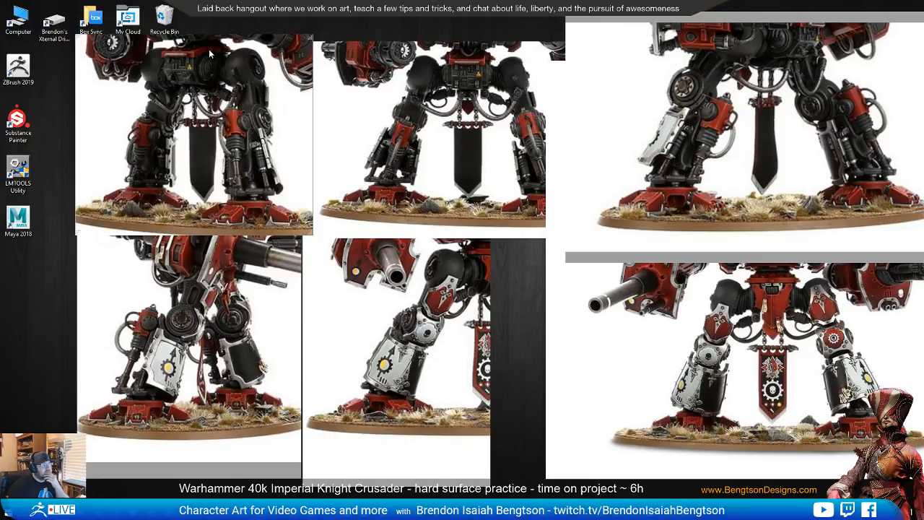
- Reposition the lower middle reference picture to examine the Knight's hip ball and thigh
drag(455, 286, 448, 289)
scroll(415, 314, down, 2)
scroll(415, 314, up, 1)
scroll(418, 318, up, 1)
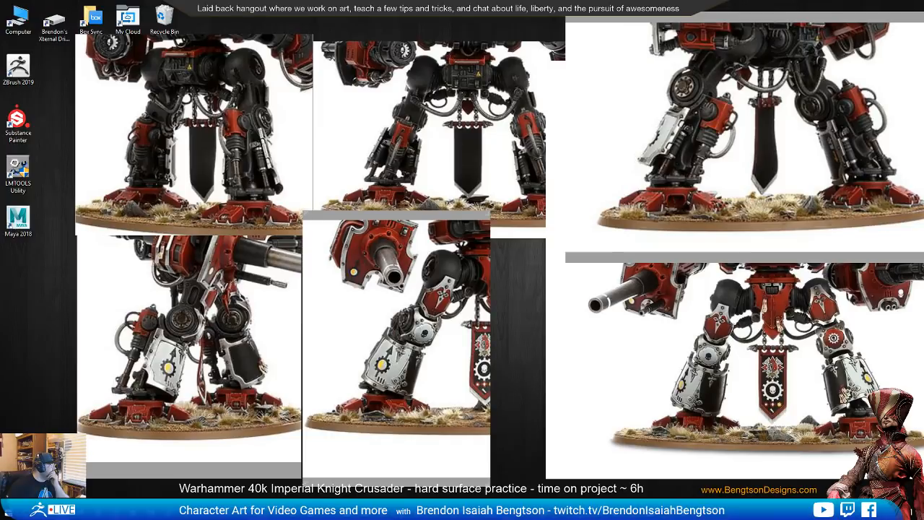
- Switch to the Games Workshop product page and rotate the Imperial Knight Crusader's 360° view to examine the waist and hips from all sides
drag(2, 137, 362, 0)
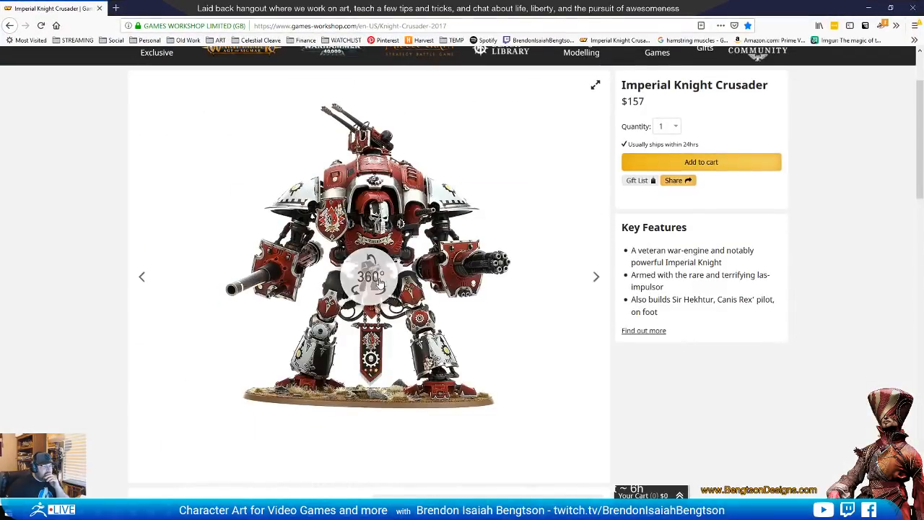
click(382, 283)
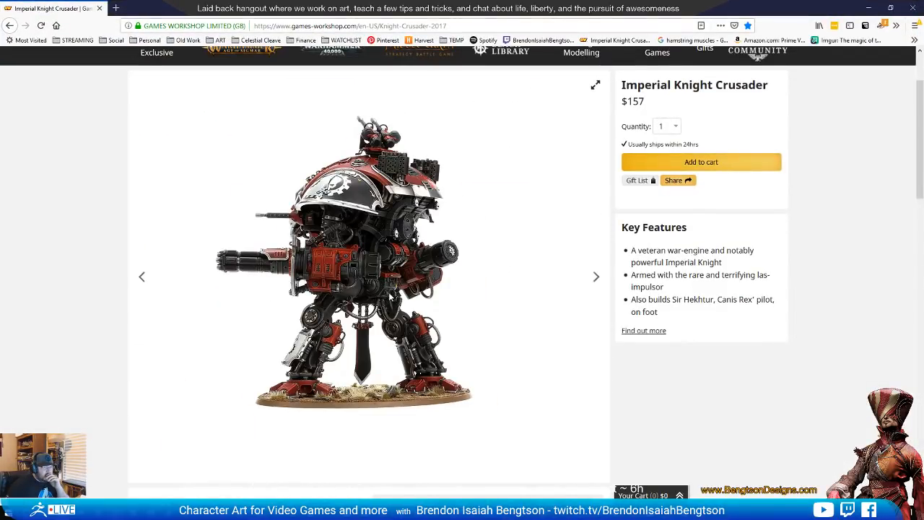
mouse_move(376, 292)
mouse_down()
mouse_move(326, 299)
mouse_move(363, 284)
mouse_up()
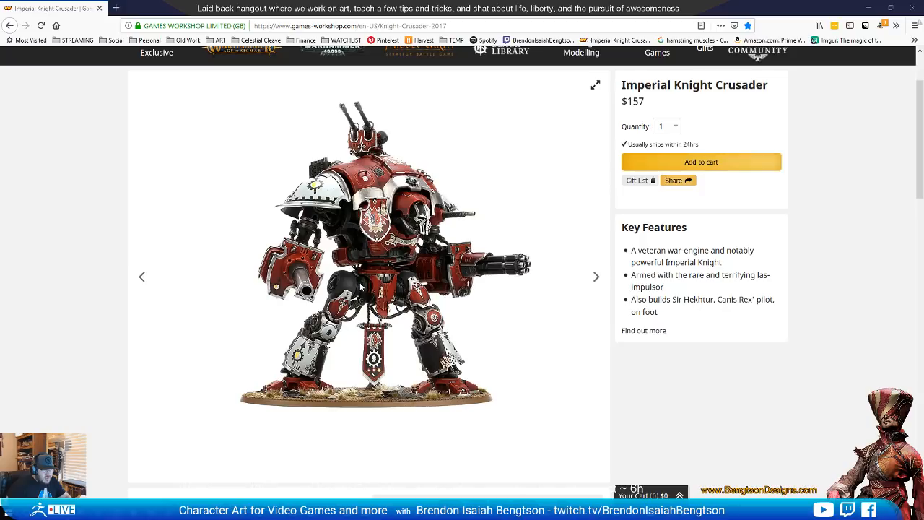
click(368, 284)
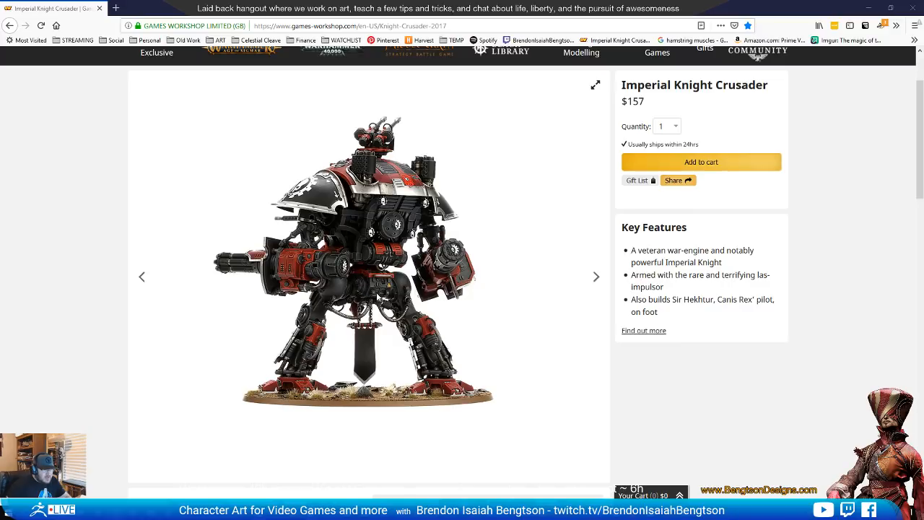
click(377, 297)
click(377, 297)
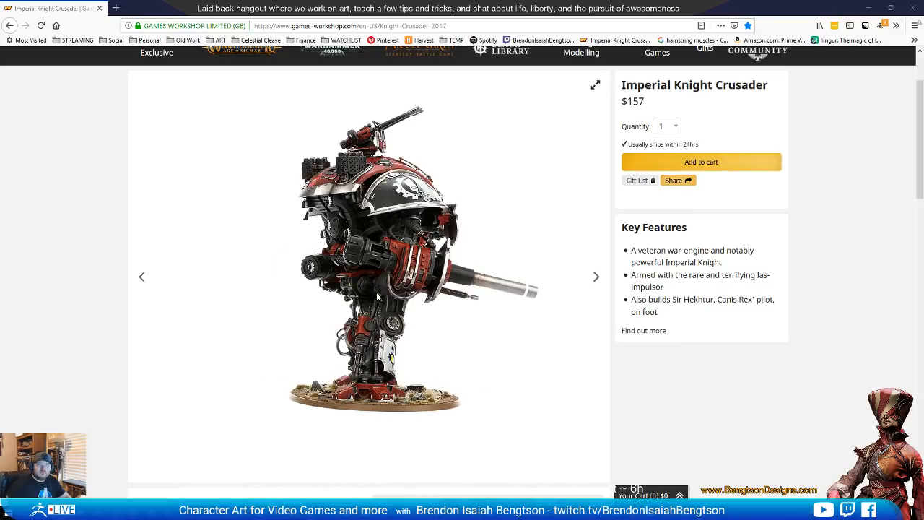
click(377, 296)
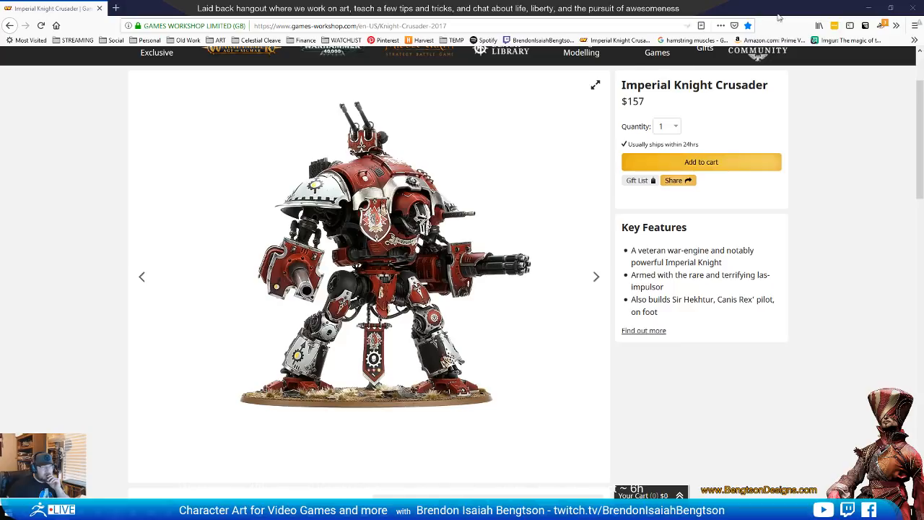
click(890, 8)
click(621, 51)
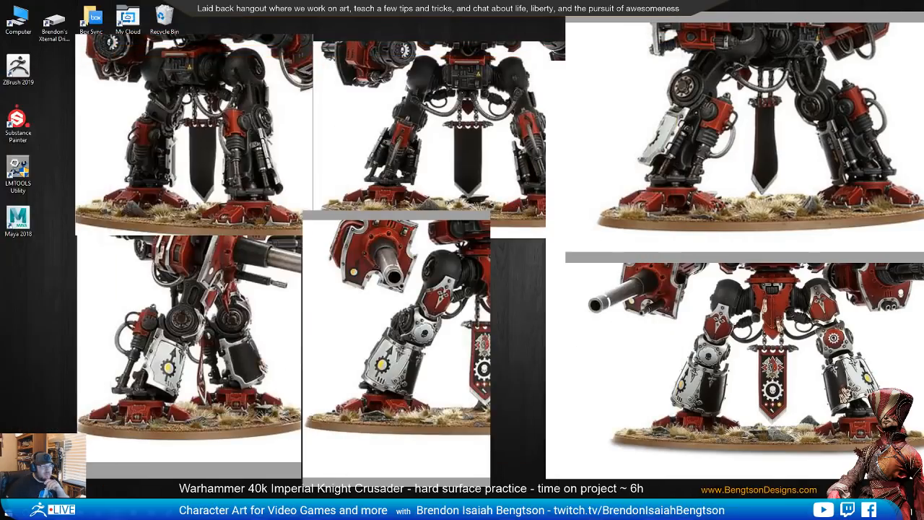
- Return to ZBrush, compare the waist area from front, back and side, and make the hip block the active subtool
click(521, 510)
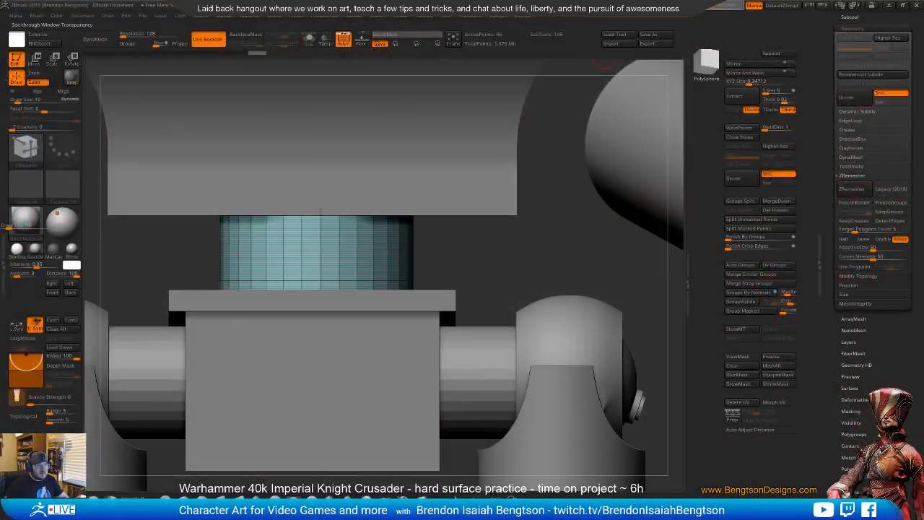
ctrl+right_drag(453, 212, 409, 334)
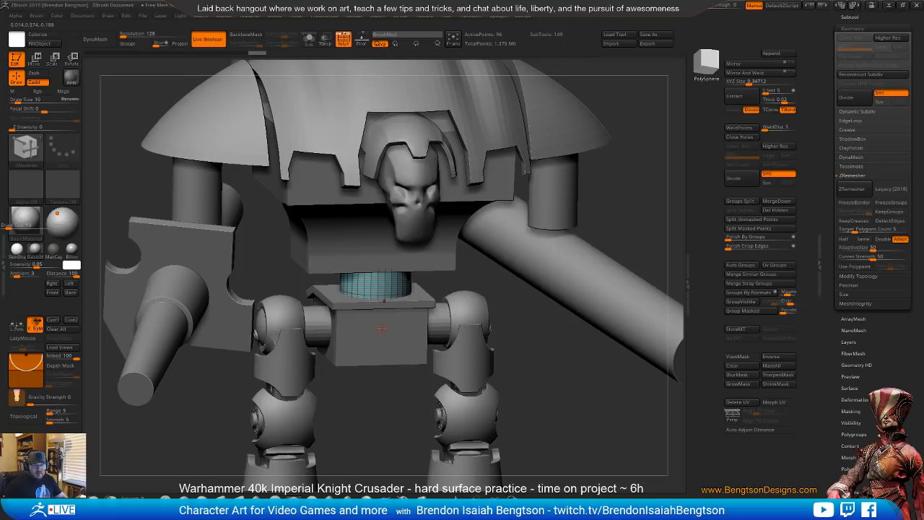
right_drag(393, 355, 390, 335)
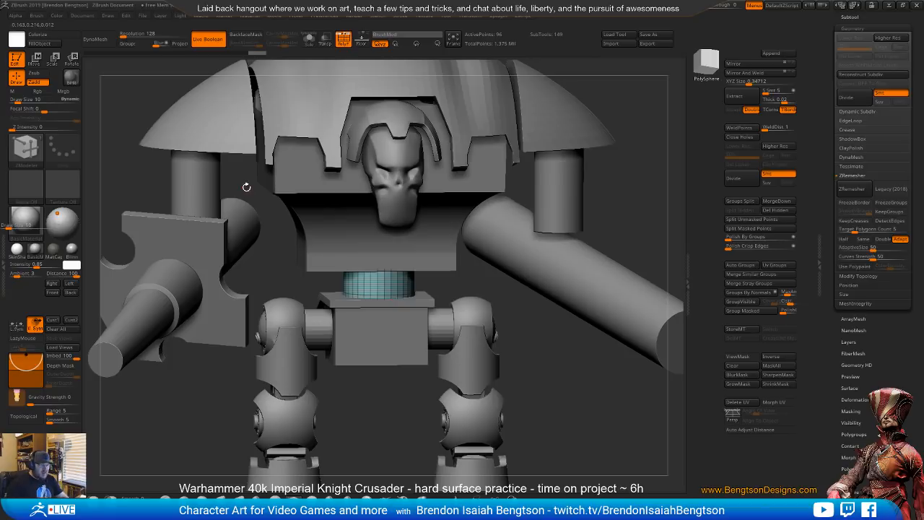
right_drag(385, 343, 326, 329)
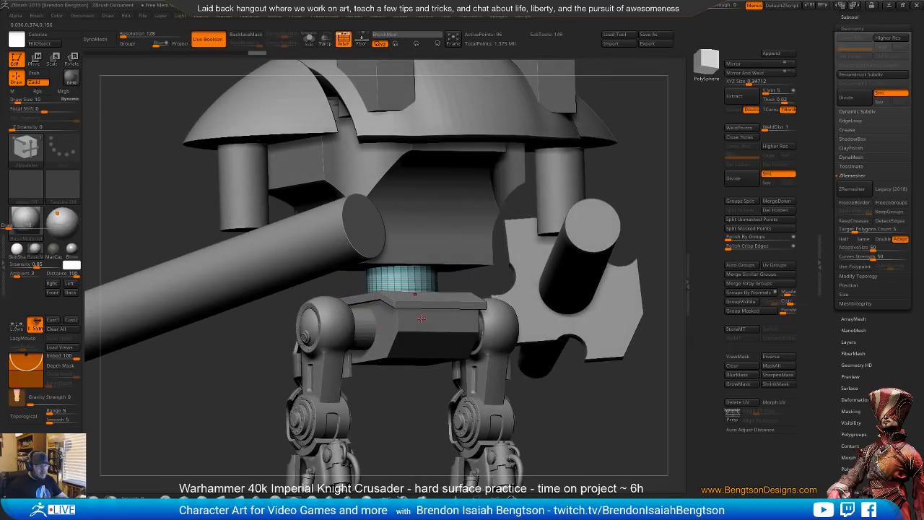
alt+right_drag(409, 323, 392, 291)
alt+click(412, 295)
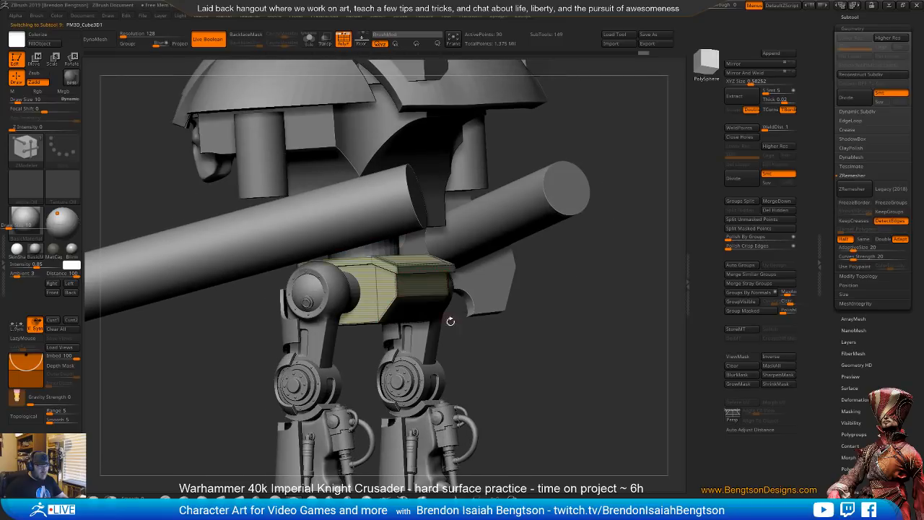
mouse_move(547, 334)
right_down()
mouse_move(579, 334)
mouse_move(531, 332)
right_up()
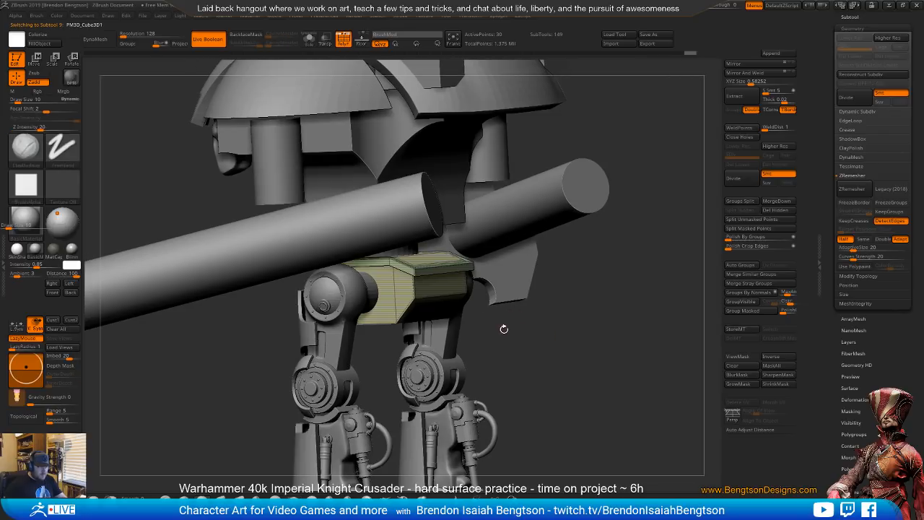
mouse_move(540, 332)
right_down()
mouse_move(548, 331)
mouse_move(540, 330)
right_up()
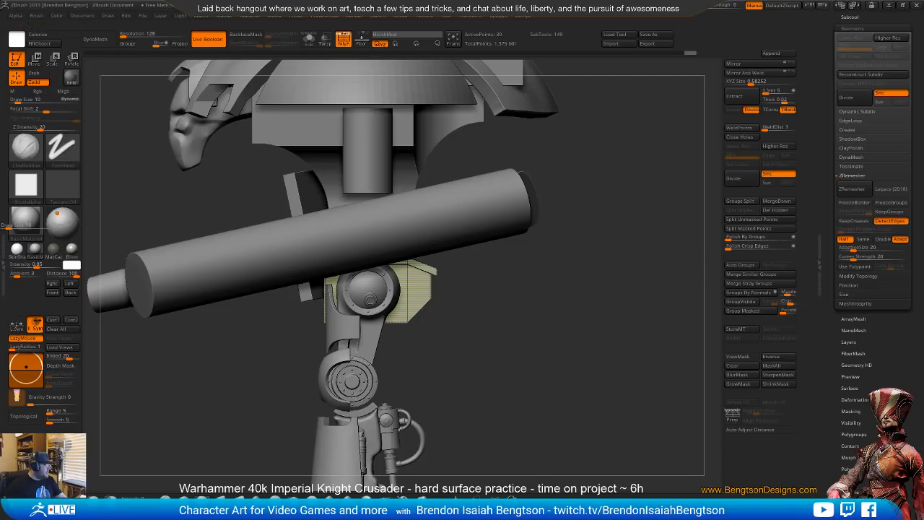
drag(488, 335, 457, 336)
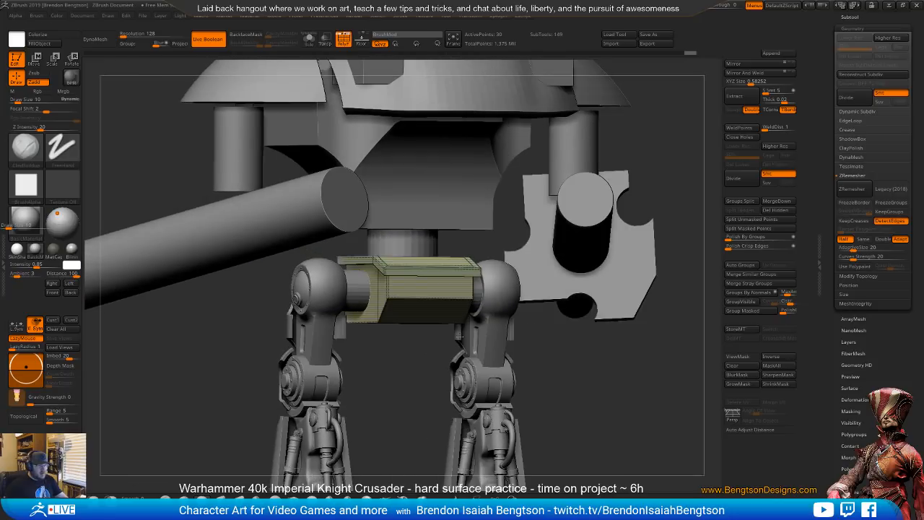
- Try to shorten the hip block from front to back by masking its rear and moving the unmasked front backward
key(r)
drag(448, 274, 454, 271)
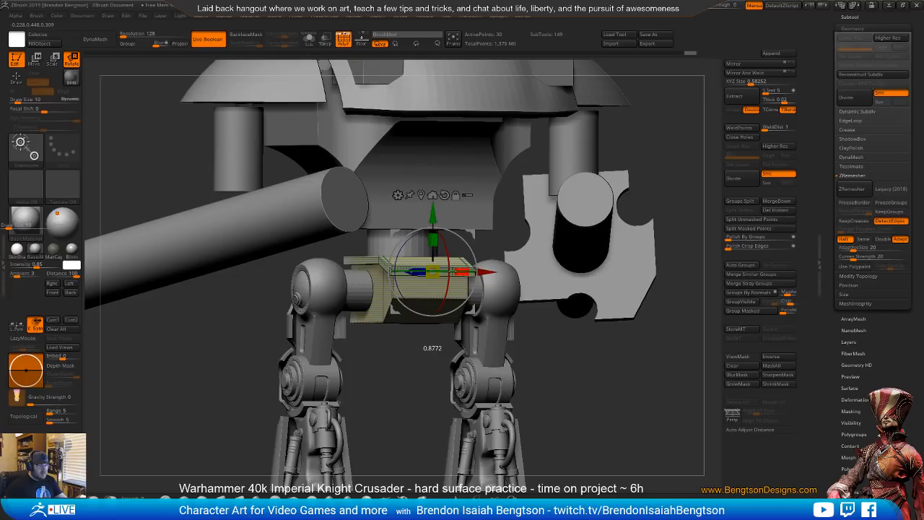
shift+drag(364, 387, 414, 387)
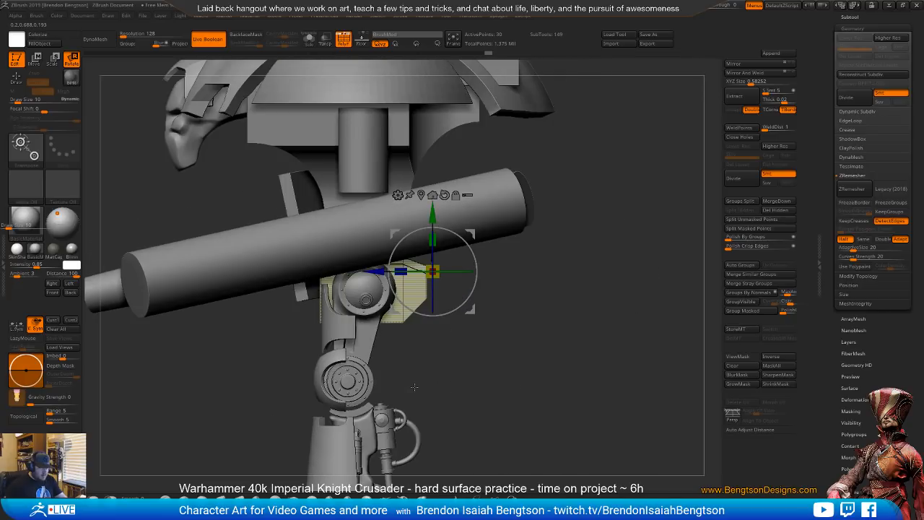
key(shift+t)
mouse_move(341, 226)
ctrl+mouse_down()
mouse_move(281, 221)
mouse_move(314, 391)
mouse_move(434, 256)
ctrl+mouse_up()
drag(384, 275, 428, 275)
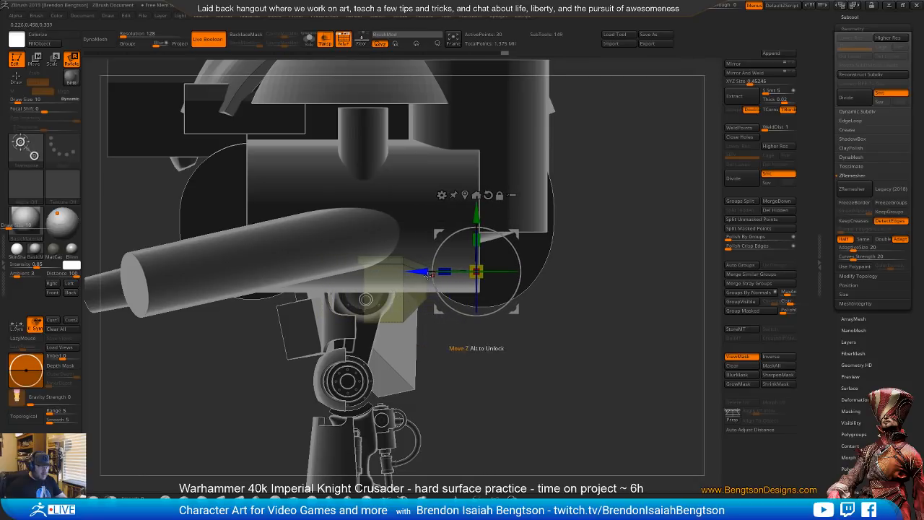
mouse_move(546, 357)
mouse_down()
mouse_move(530, 371)
mouse_move(543, 340)
mouse_up()
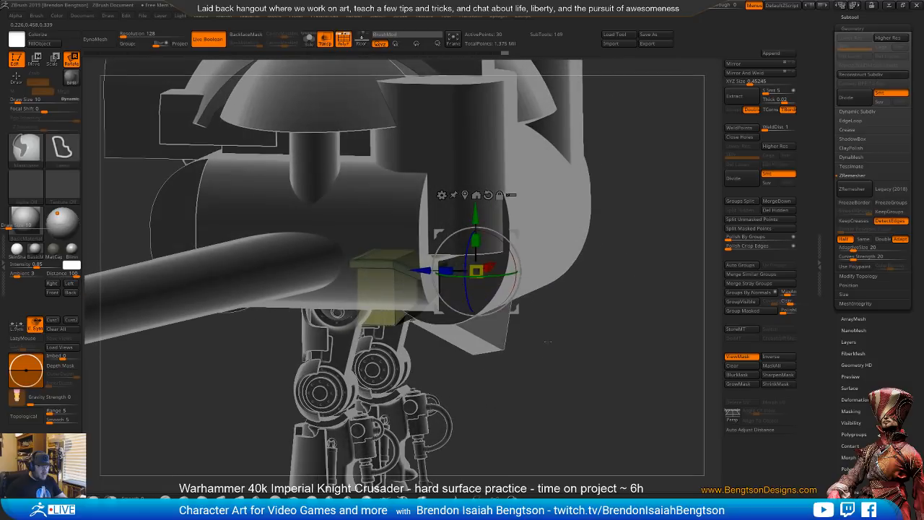
- Undo the hip block's edits back to the plain chamfered block without its top lip
key(ctrl+z)
key(ctrl+z)
key(ctrl+z)
key(ctrl+z)
key(ctrl+z)
key(ctrl+z)
key(ctrl+z)
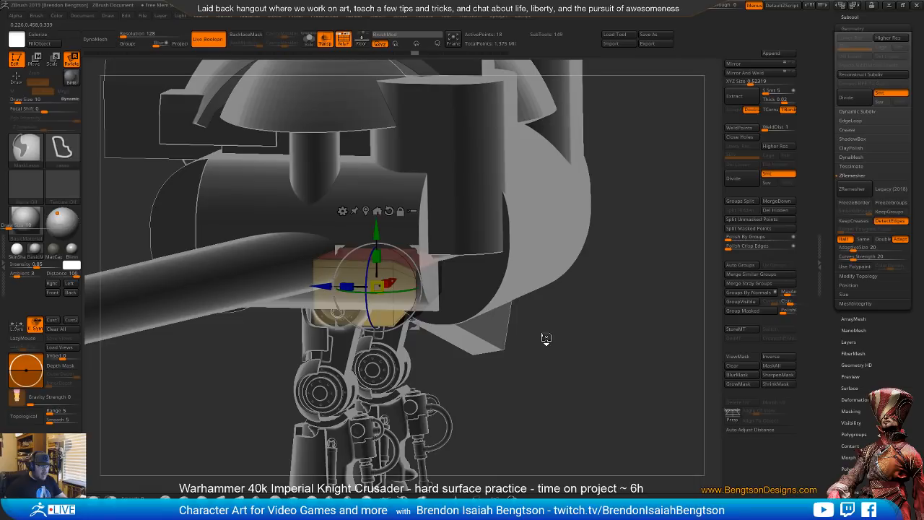
key(ctrl+shift)
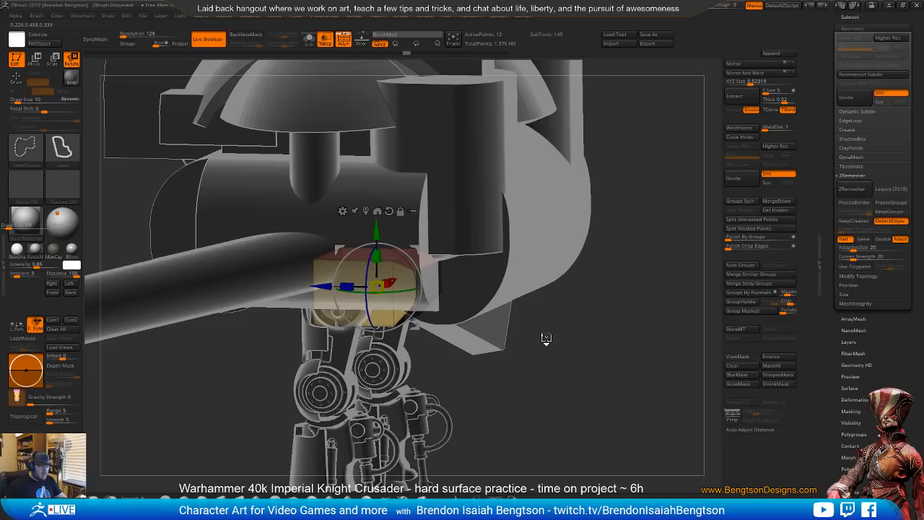
- Mask the plain hip block's rear section and move its front backward by about 0.2 to shorten the block
drag(565, 328, 572, 320)
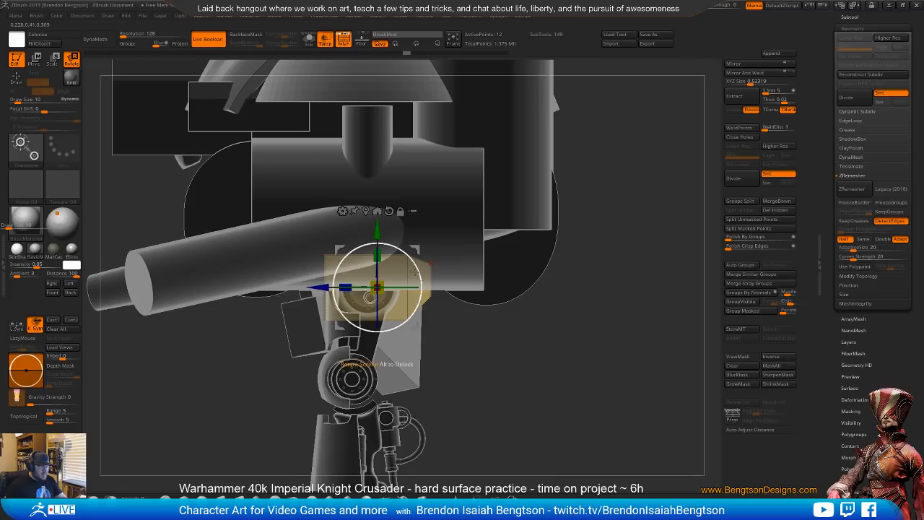
mouse_move(331, 208)
ctrl+mouse_down()
mouse_move(316, 405)
mouse_move(331, 413)
mouse_move(324, 319)
ctrl+mouse_up()
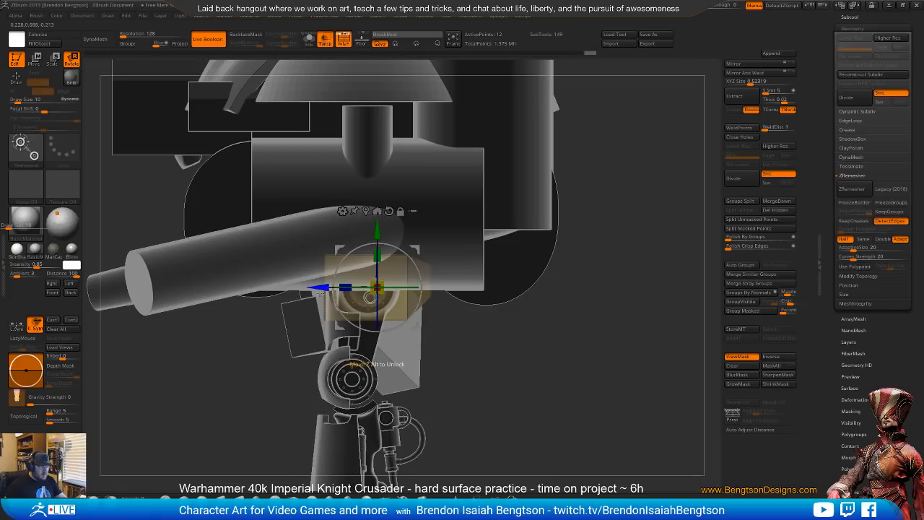
drag(319, 288, 361, 290)
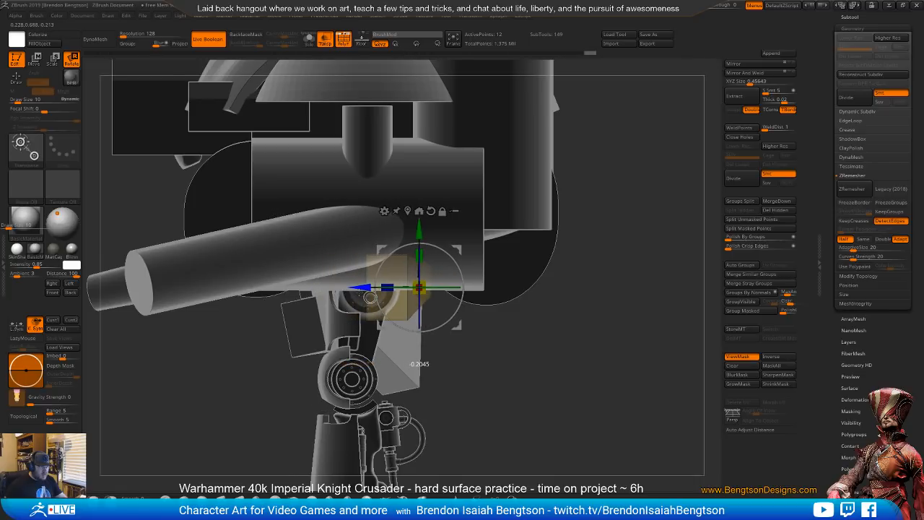
mouse_move(394, 321)
mouse_down()
mouse_move(491, 352)
mouse_move(541, 381)
mouse_move(551, 375)
mouse_move(602, 394)
mouse_move(598, 407)
mouse_up()
key(shift+f)
key(q)
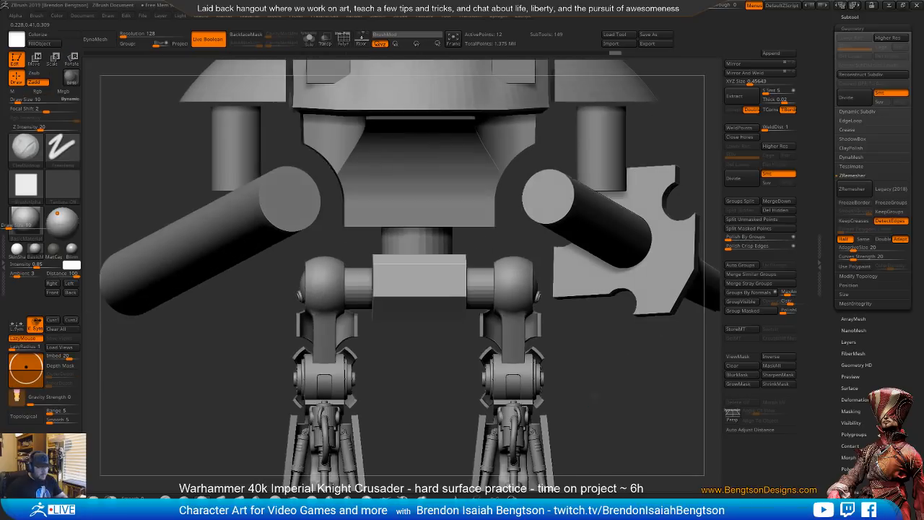
- Narrow the hip block across its width and move it backward behind the hip joints
key(p)
key(w)
drag(446, 286, 443, 284)
drag(575, 332, 599, 338)
drag(371, 289, 394, 290)
drag(537, 359, 442, 375)
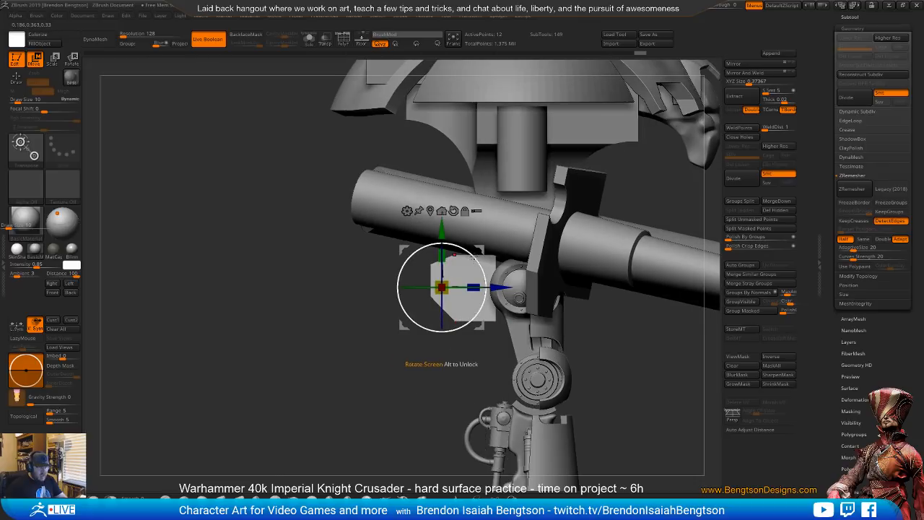
- Isolate the hip block, mask everything except its front face, and show the whole model again
ctrl+drag(474, 216, 545, 341)
key(ctrl+z)
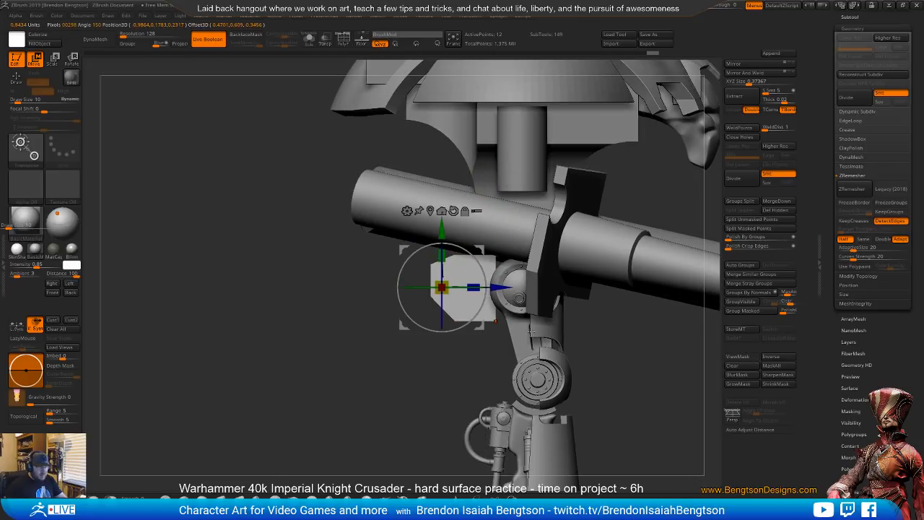
key(alt+s)
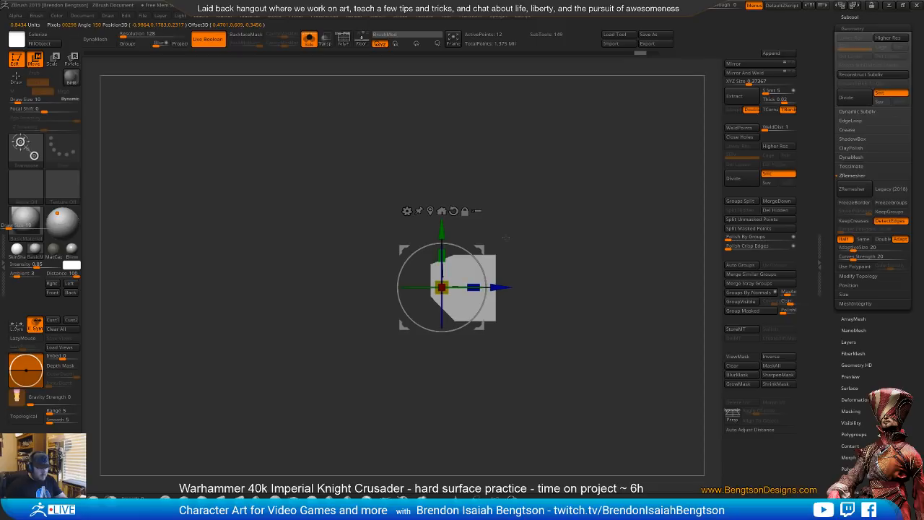
key(shift+f)
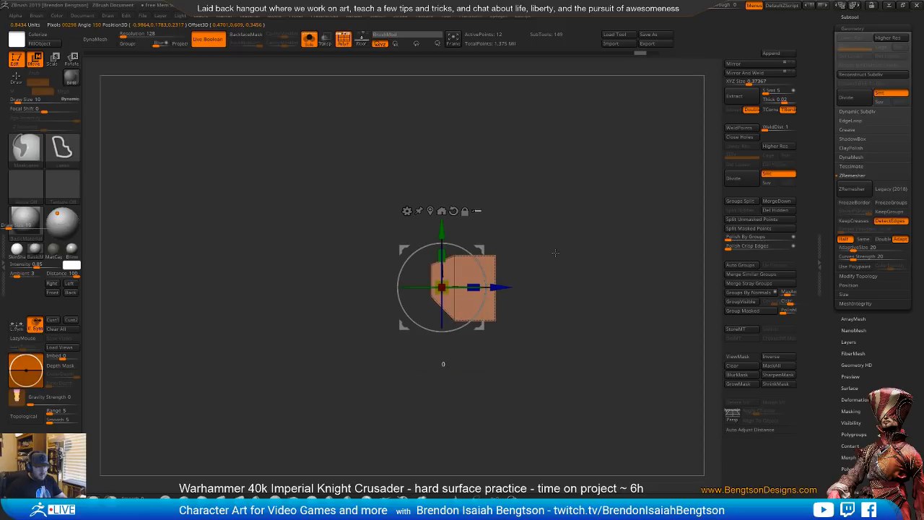
key(q)
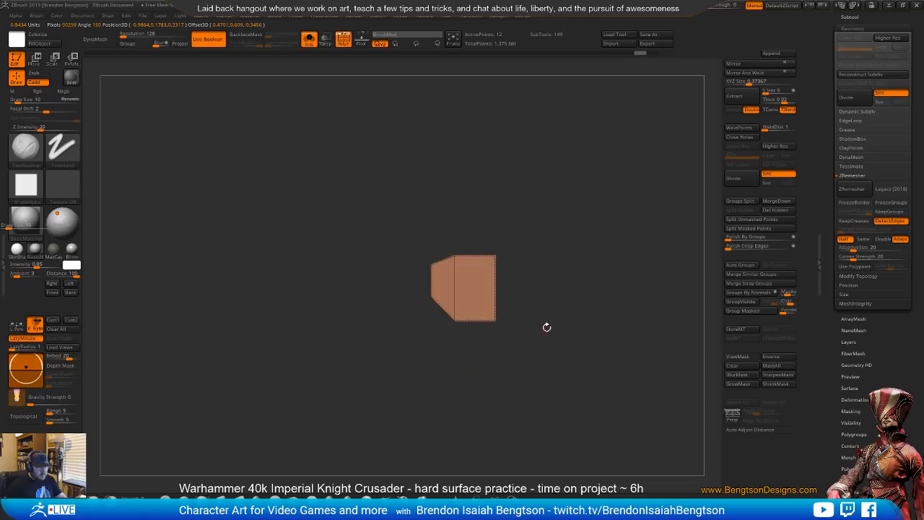
key(w)
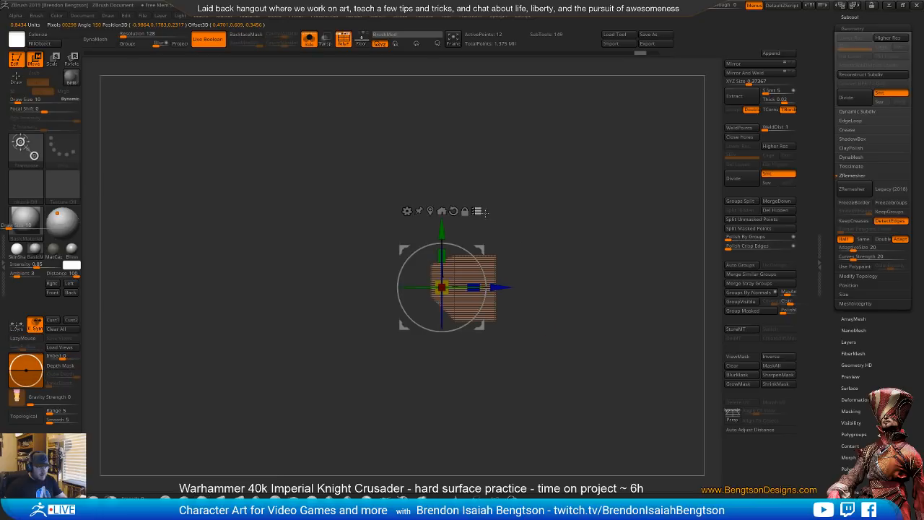
key(q)
mouse_move(480, 229)
ctrl+mouse_down()
mouse_move(577, 402)
mouse_move(485, 432)
ctrl+mouse_up()
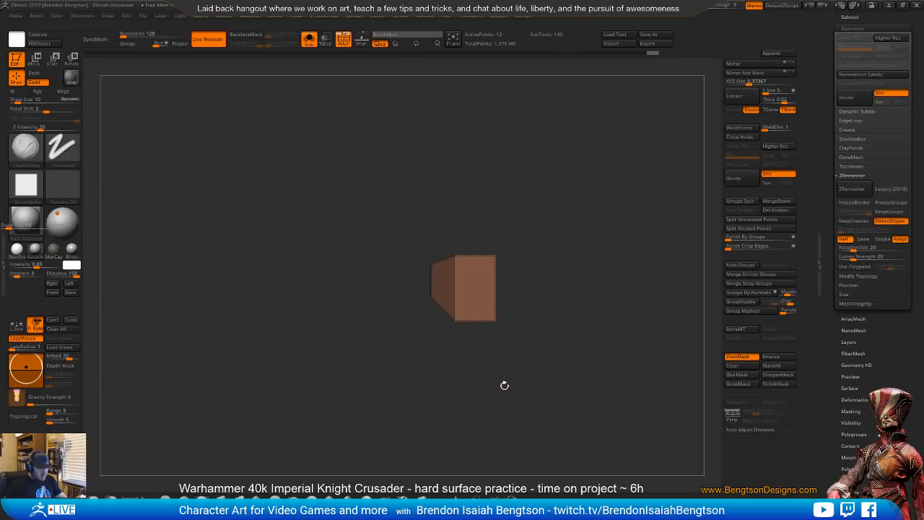
key(alt+s)
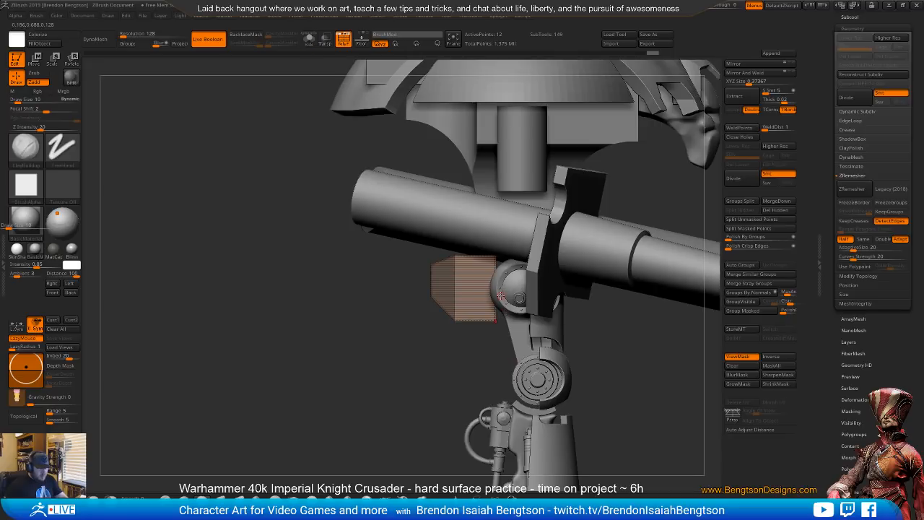
- Move the hip block's unmasked front face slightly backward and check the waist from the front without the wireframe
key(w)
mouse_move(499, 288)
mouse_down()
mouse_move(485, 287)
mouse_move(494, 288)
mouse_up()
key(q)
drag(431, 401, 585, 355)
key(shift+f)
key(f)
alt+drag(586, 406, 582, 339)
- Append a sphere as a new subtool and select it
click(771, 52)
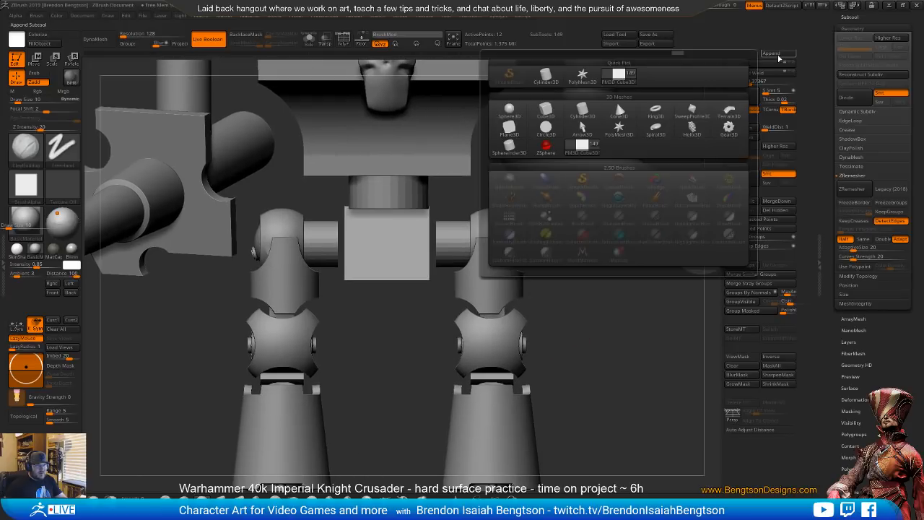
click(509, 110)
alt+drag(622, 363, 599, 221)
alt+click(428, 261)
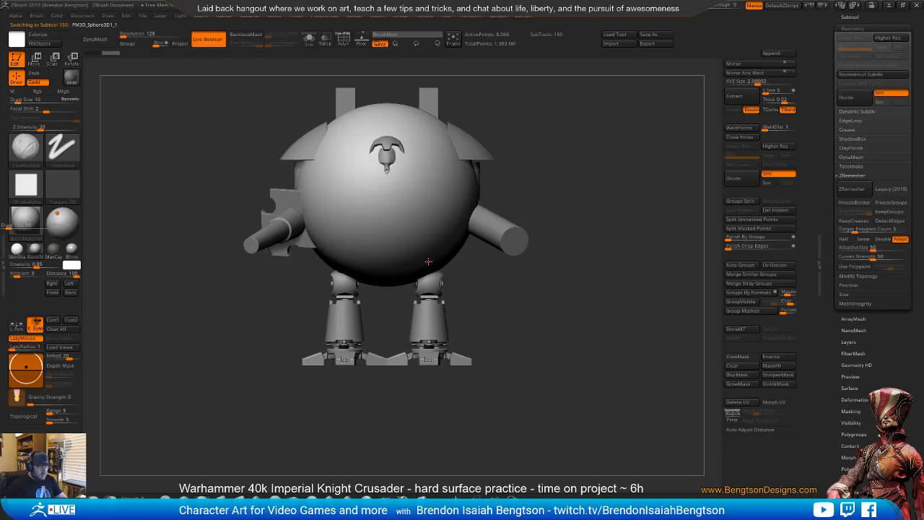
- Shrink the sphere to a size of about 0.49 and move it down between the two hip joints
key(w)
drag(387, 195, 346, 233)
drag(387, 136, 387, 183)
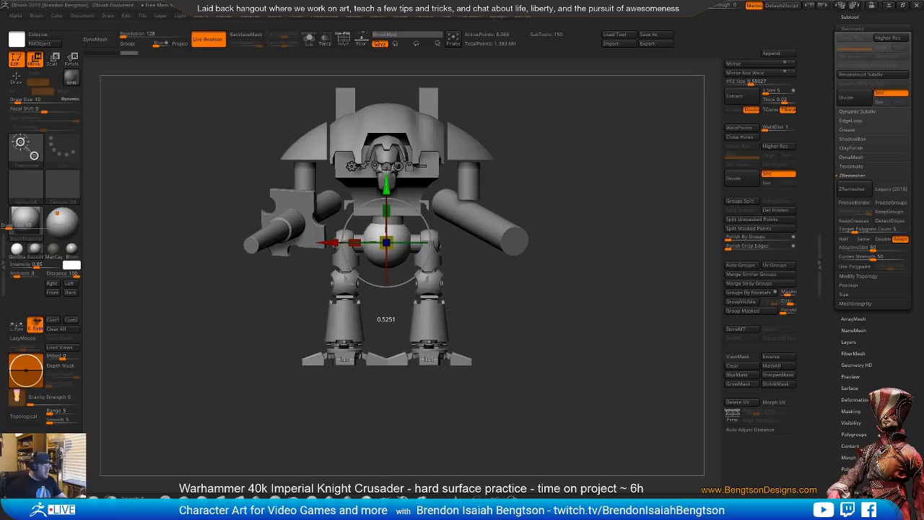
drag(550, 325, 576, 348)
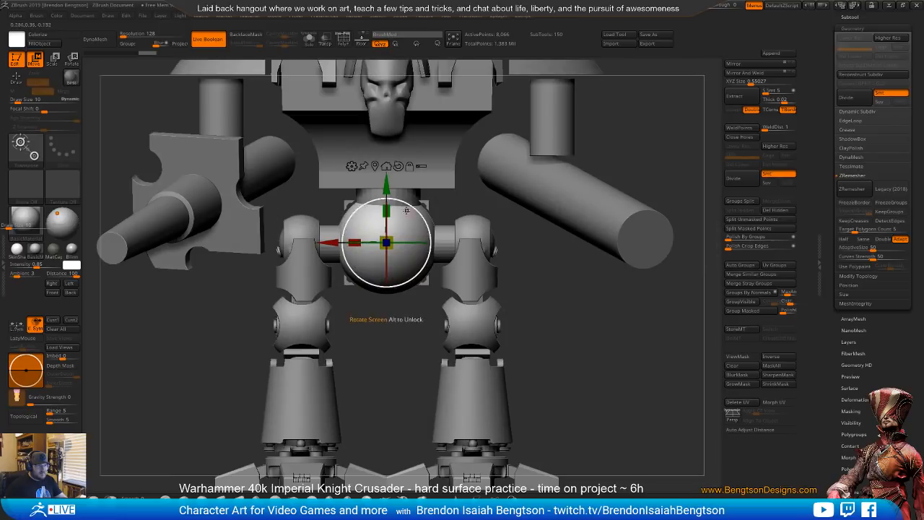
drag(387, 240, 388, 244)
- Place the full front reference picture on the desktop behind the model and return to ZBrush
mouse_move(633, 311)
alt+mouse_down()
mouse_move(632, 241)
mouse_move(621, 303)
alt+mouse_up()
drag(710, 5, 705, 5)
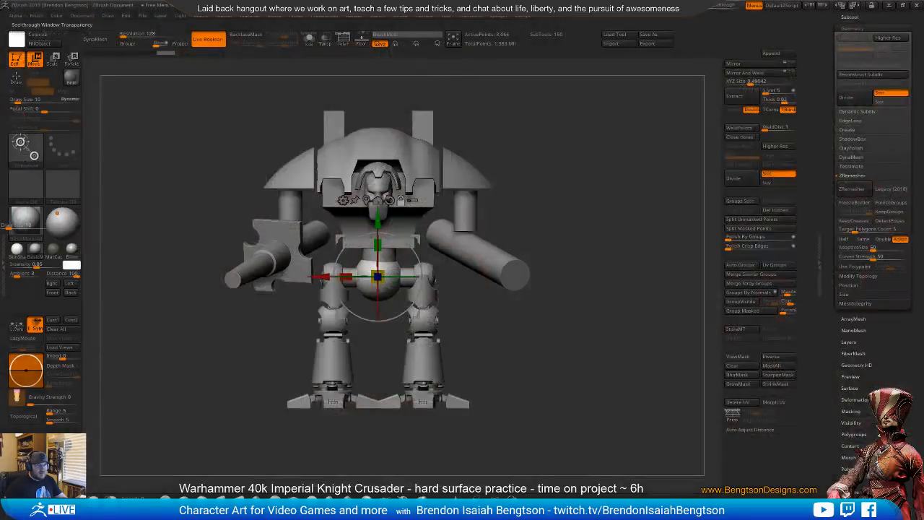
click(889, 5)
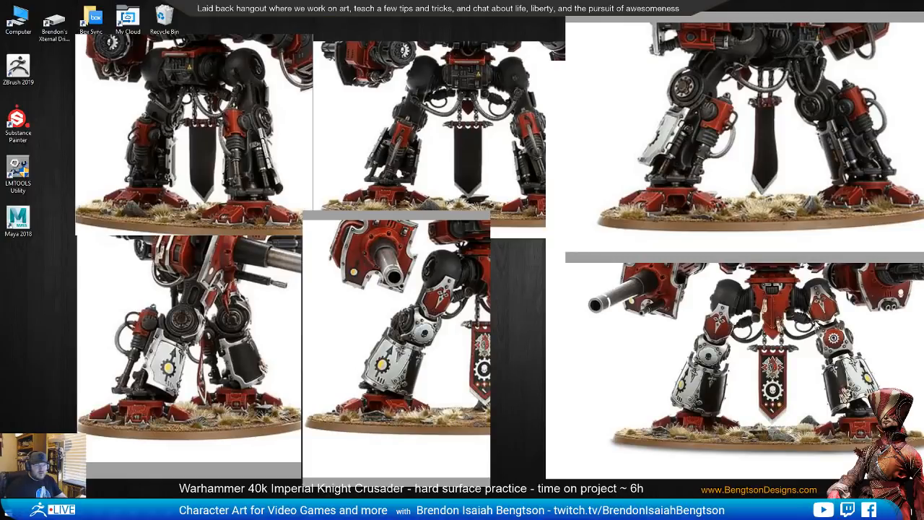
drag(782, 303, 367, 292)
key(alt+Tab)
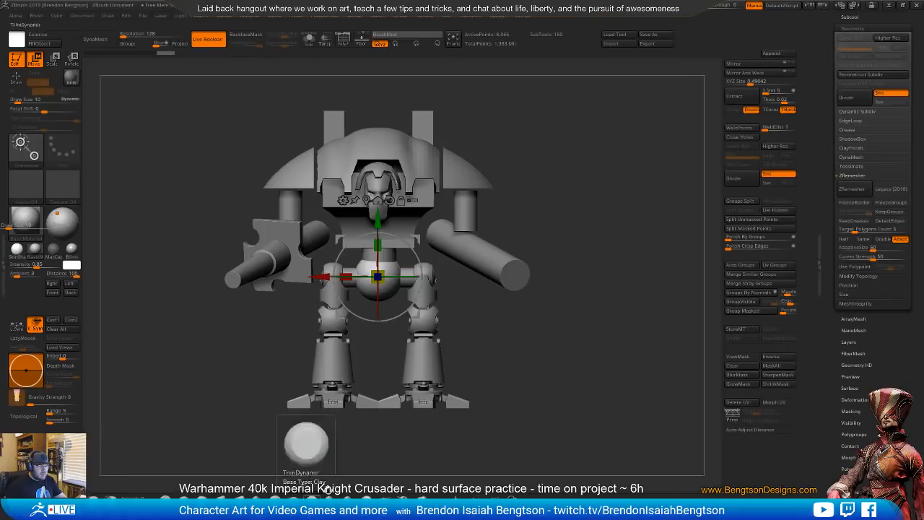
- Line the model up over the front reference with window see-through at about 31, save the project, and restore full opacity
drag(709, 6, 714, 7)
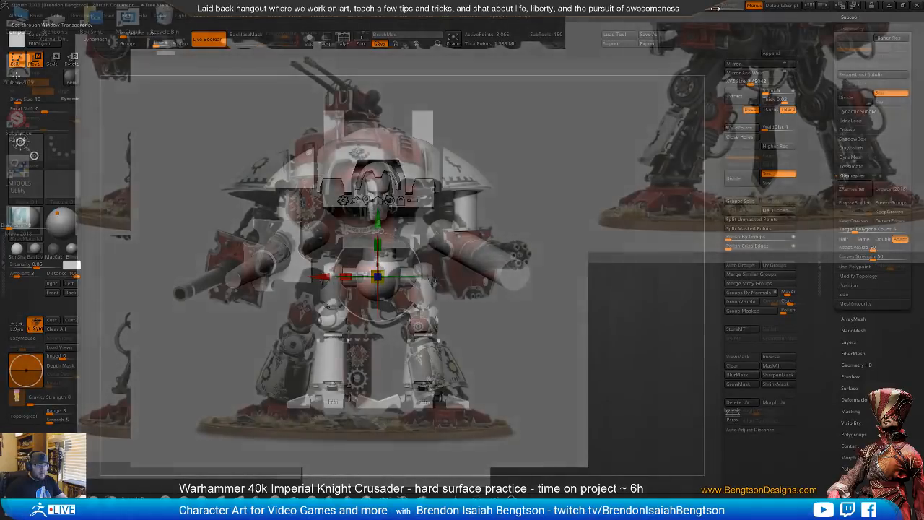
alt+drag(596, 221, 554, 235)
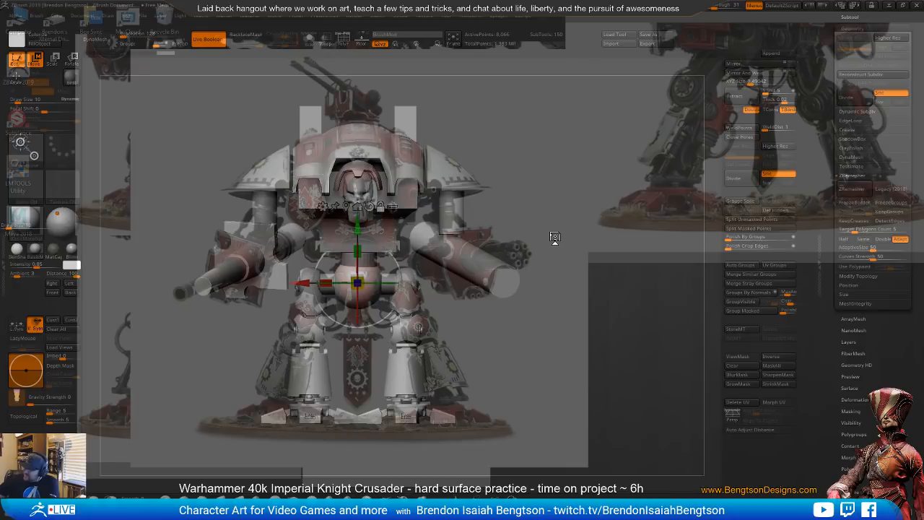
key(ctrl+s)
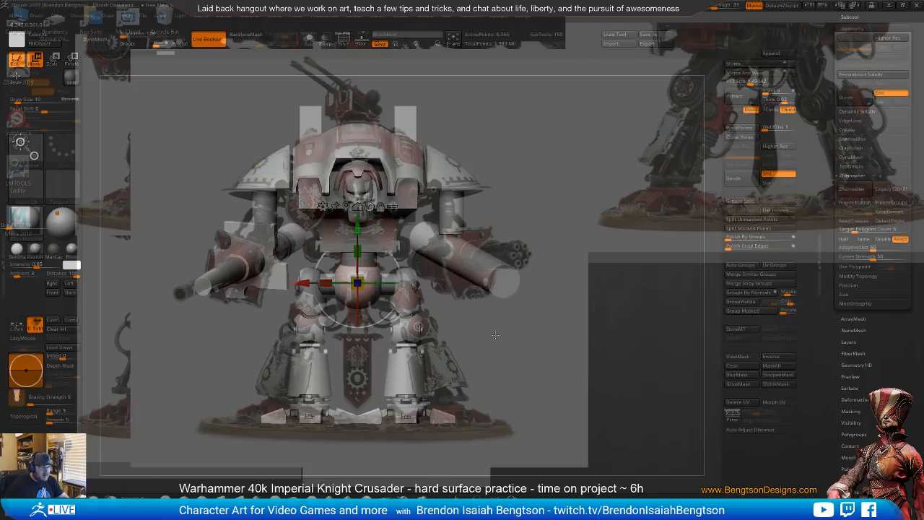
alt+drag(496, 335, 498, 359)
drag(715, 6, 694, 6)
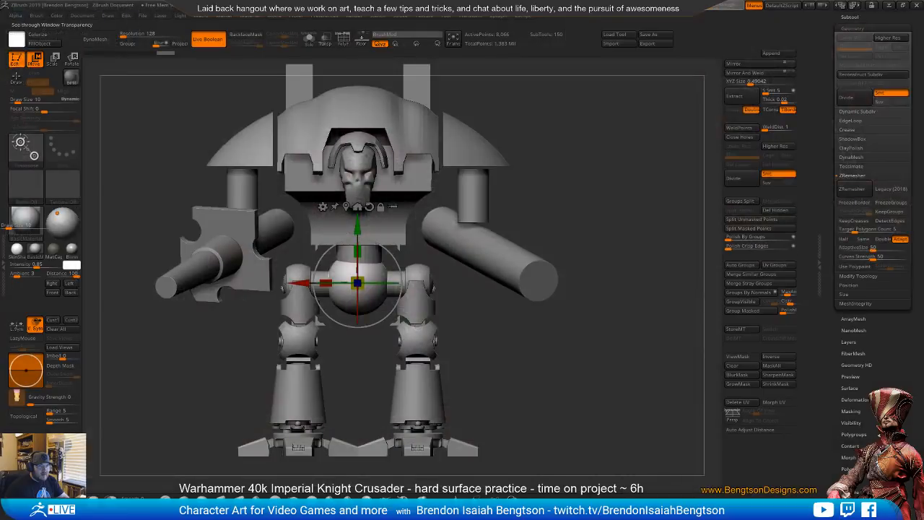
- Select the waist cylinder above the sphere and try to resize it sideways
mouse_move(527, 295)
alt+mouse_down()
mouse_move(531, 342)
mouse_move(543, 257)
alt+mouse_up()
key(q)
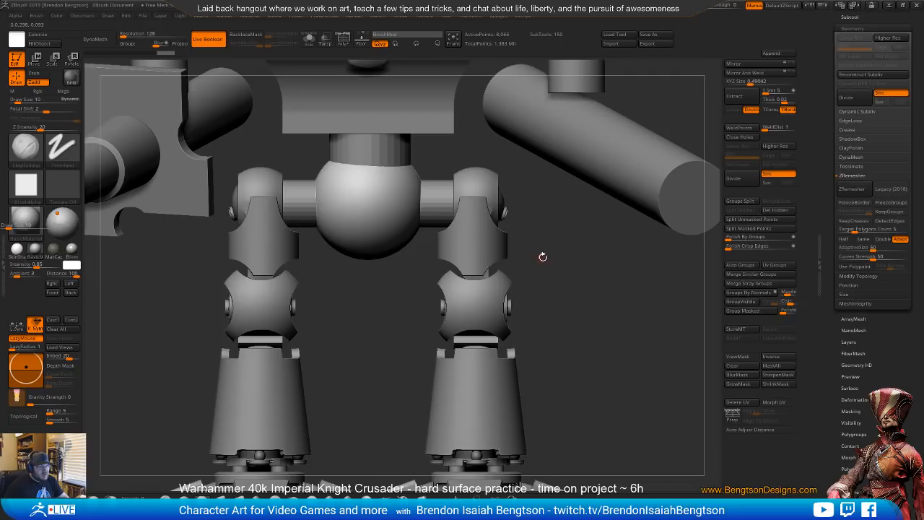
drag(833, 72, 833, 144)
click(849, 151)
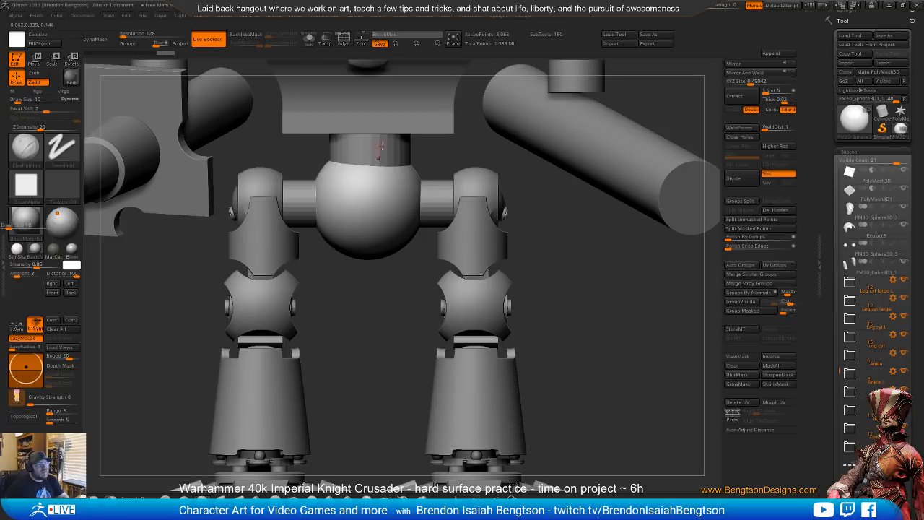
alt+click(384, 150)
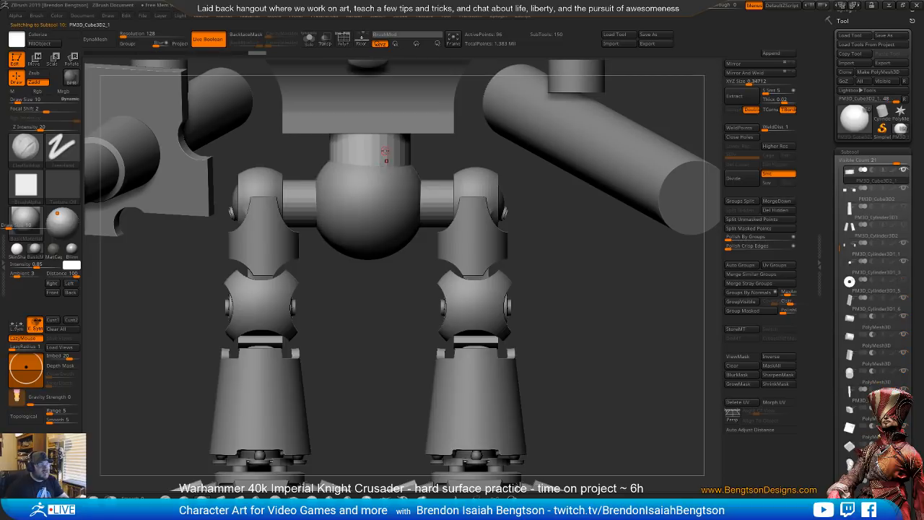
click(747, 74)
key(w)
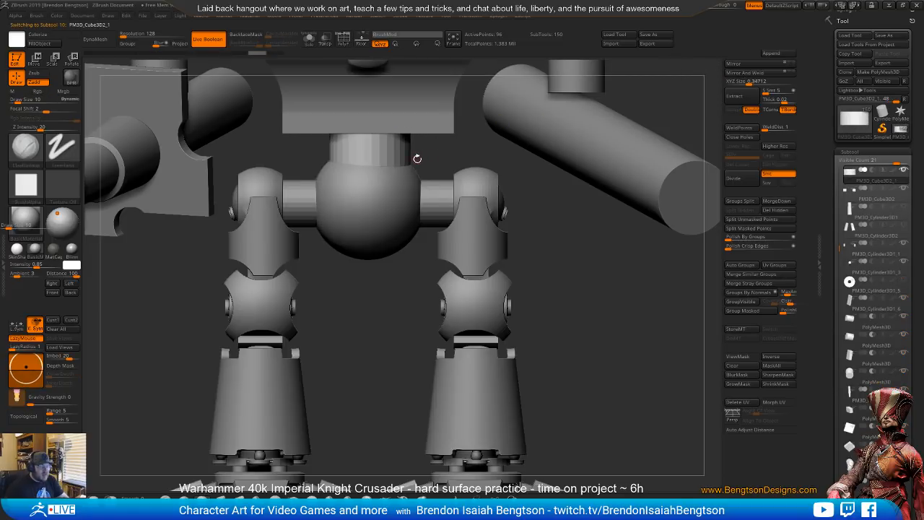
drag(337, 164, 310, 167)
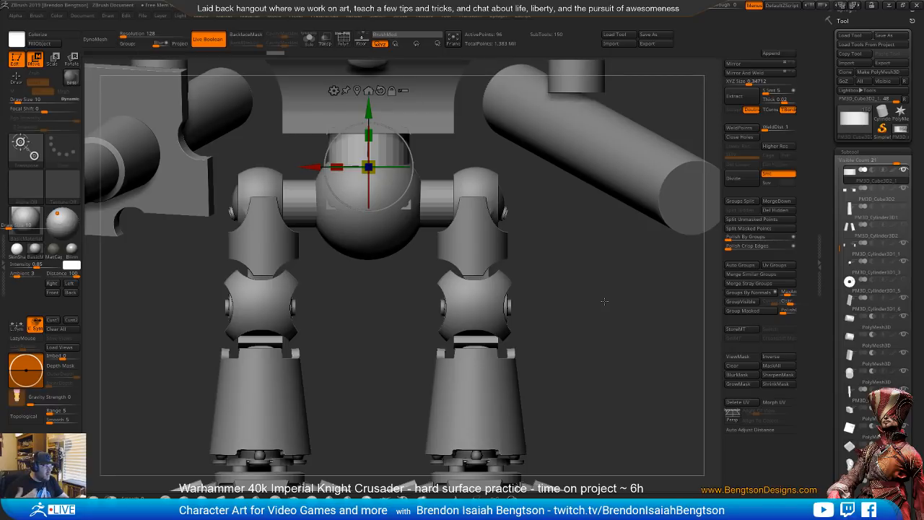
- Select the sphere between the hips and move it very slightly downward
drag(605, 302, 610, 353)
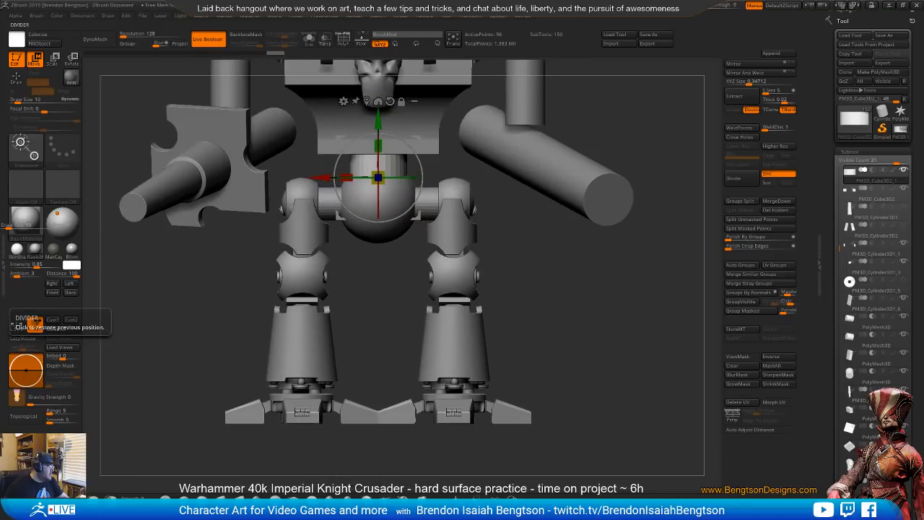
click(387, 236)
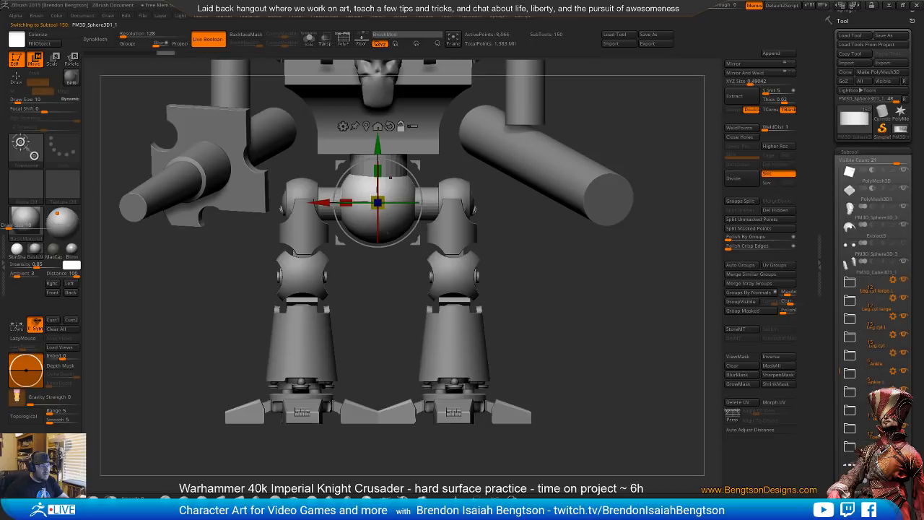
drag(376, 147, 376, 148)
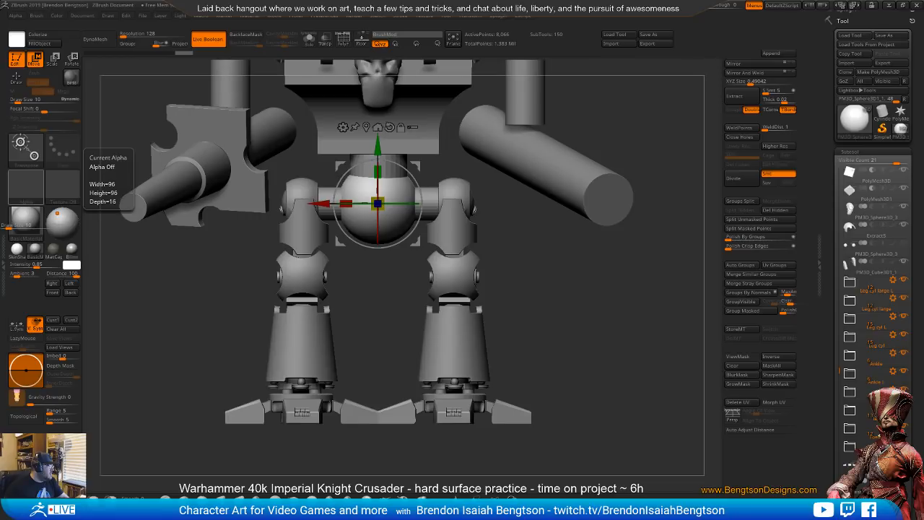
- Check the three-quarter reference picture, and switch to the desktop to compare the front and rear leg pictures
drag(0, 189, 389, 160)
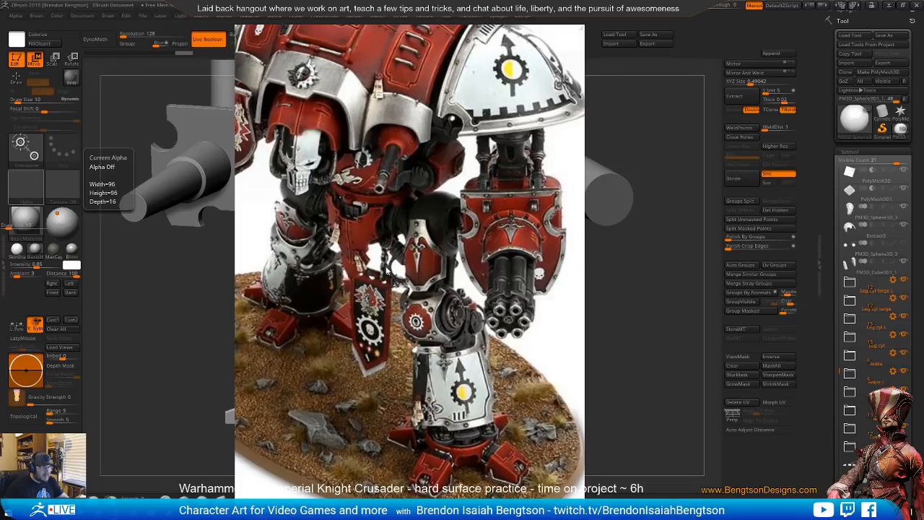
right_drag(474, 203, 0, 195)
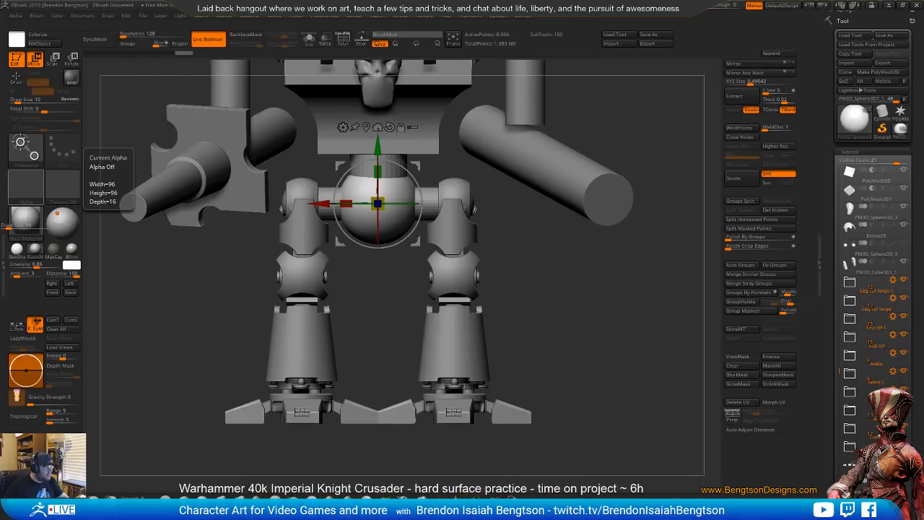
click(871, 5)
drag(426, 248, 346, 262)
drag(685, 158, 412, 242)
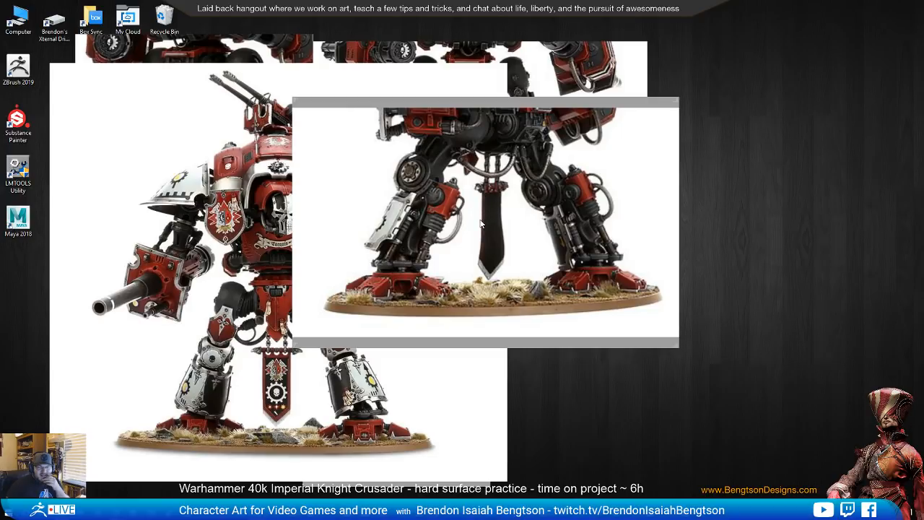
drag(482, 224, 635, 167)
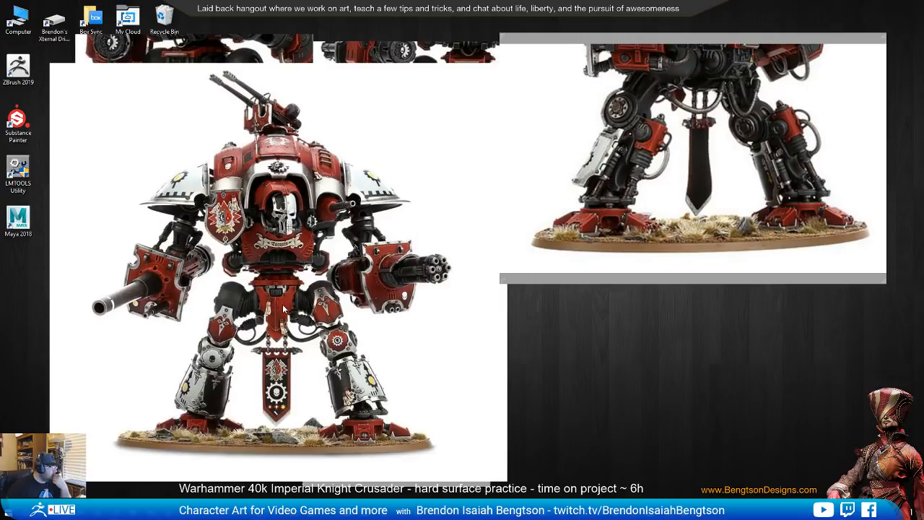
- Examine the waist and hips in the close-up three-quarter picture alongside the full front view and angled front leg picture
scroll(284, 309, up, 5)
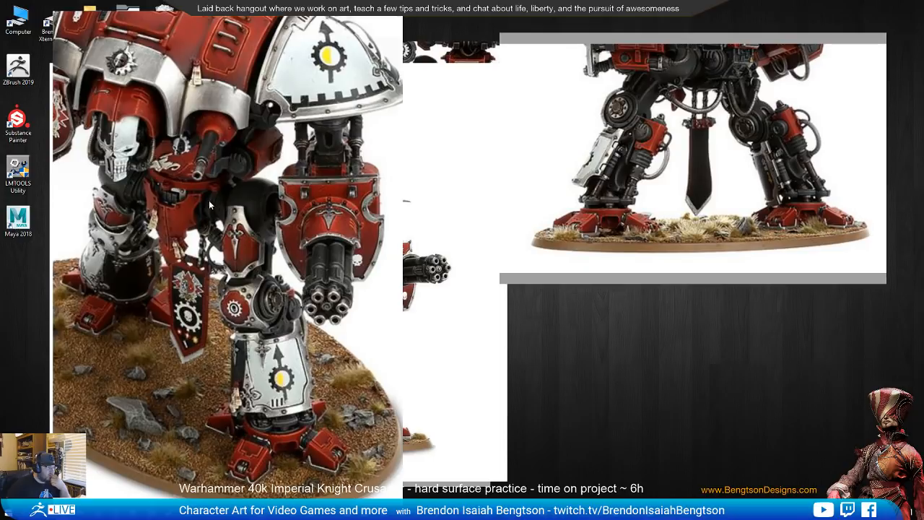
drag(209, 200, 137, 195)
drag(418, 225, 751, 207)
drag(596, 236, 730, 251)
drag(461, 301, 392, 287)
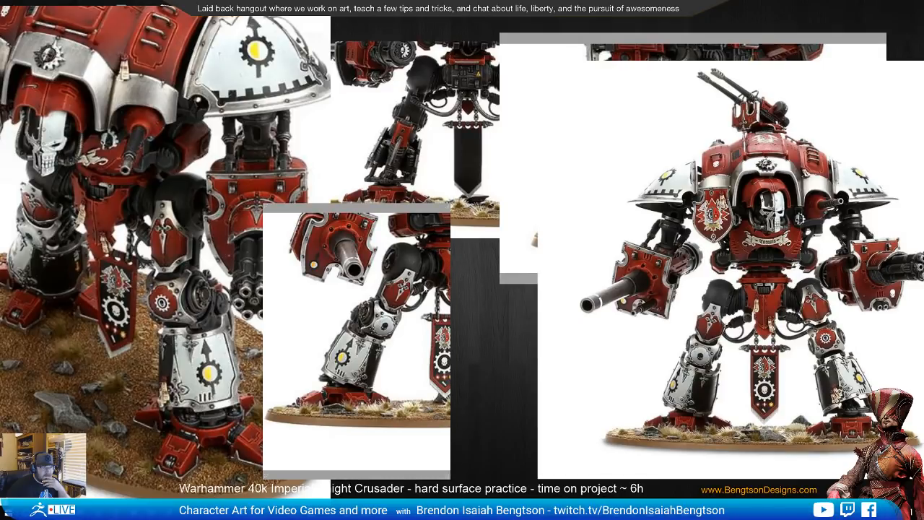
drag(399, 301, 452, 312)
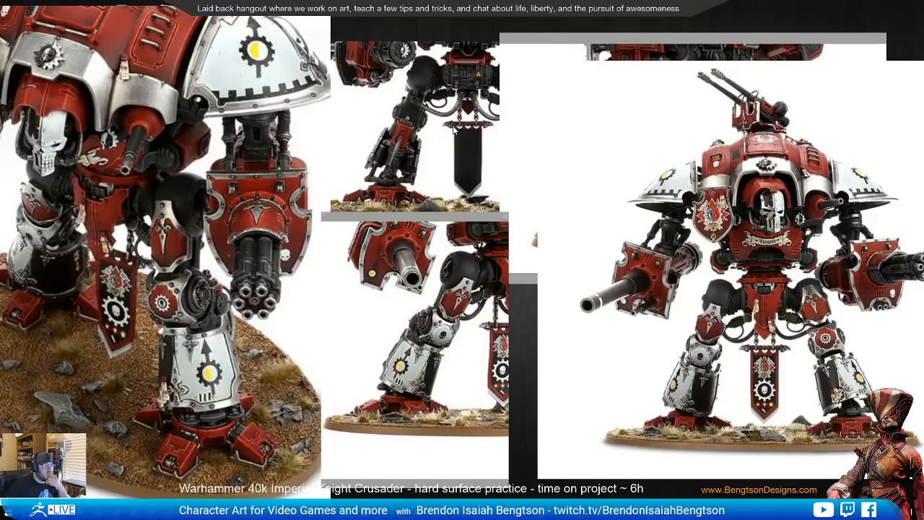
- Spread out the rear and side leg pictures to examine the pelvis and hip joints from several angles
drag(439, 144, 471, 96)
drag(249, 138, 0, 253)
drag(235, 61, 354, 144)
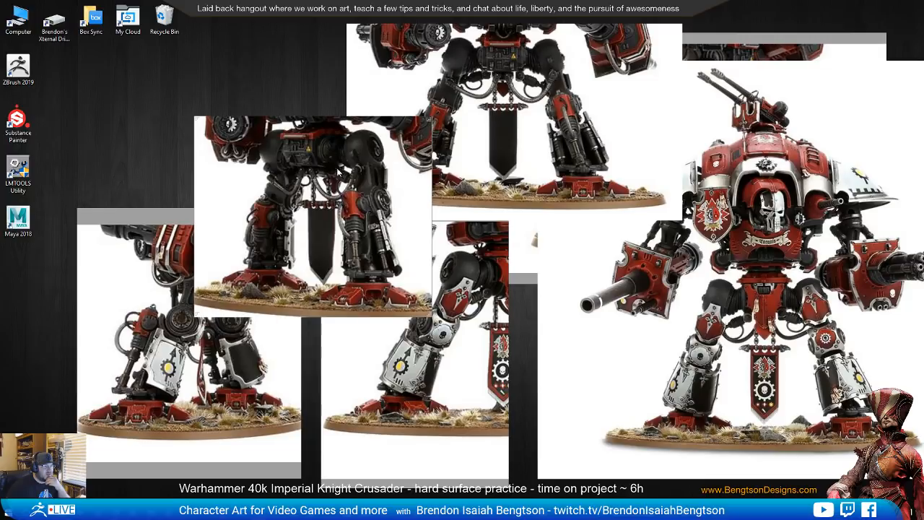
drag(149, 341, 141, 348)
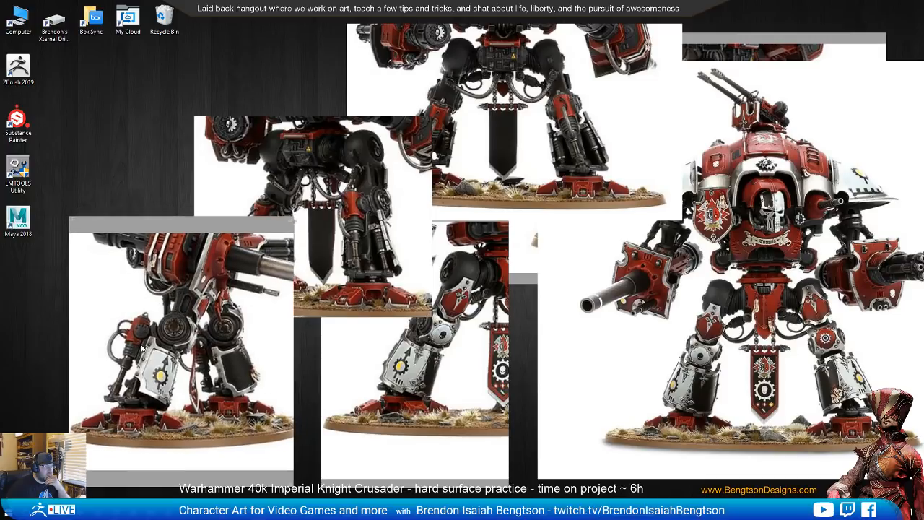
drag(311, 178, 274, 128)
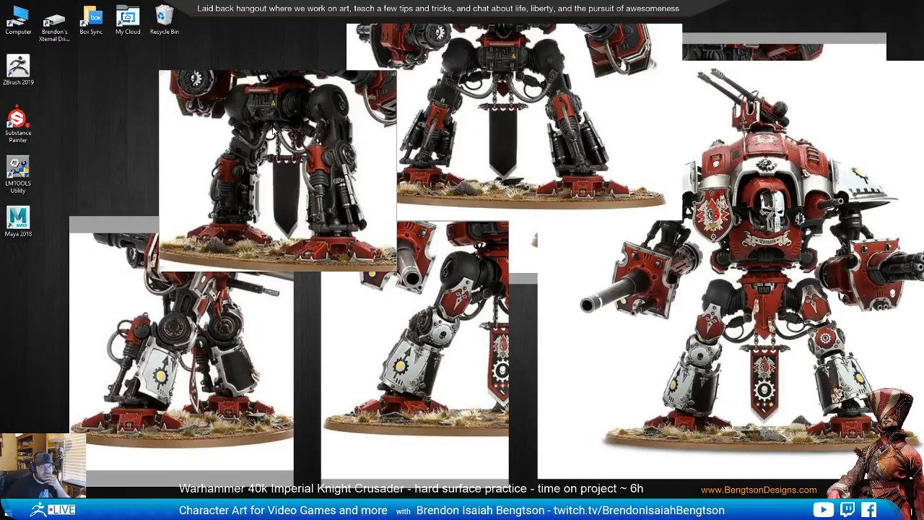
drag(298, 165, 241, 140)
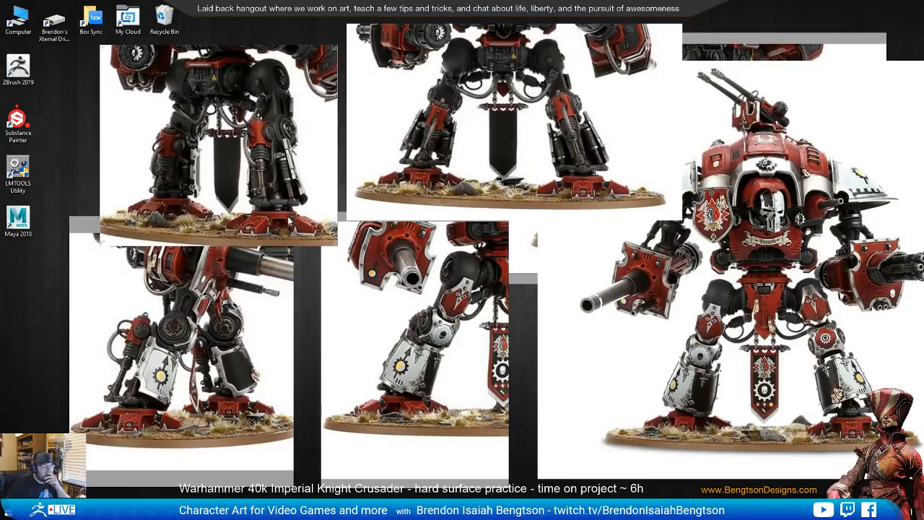
mouse_move(451, 291)
mouse_down()
mouse_move(421, 286)
mouse_move(435, 302)
mouse_up()
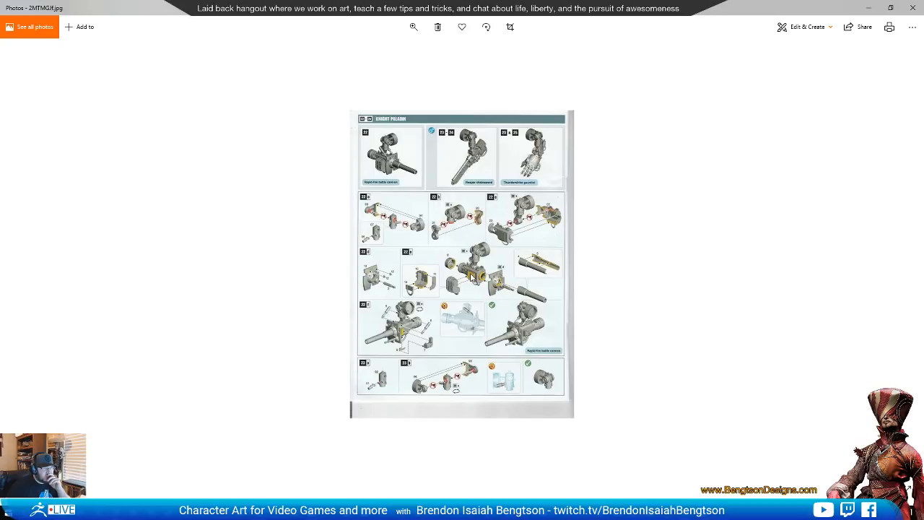
- Look through the saved instruction scans and detail photos for references to how the hips and waist fit together
key(Right)
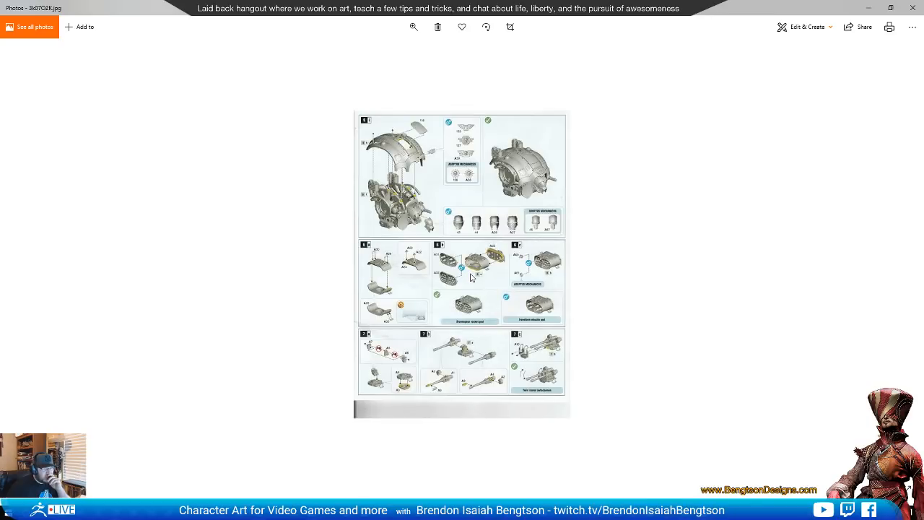
key(Right)
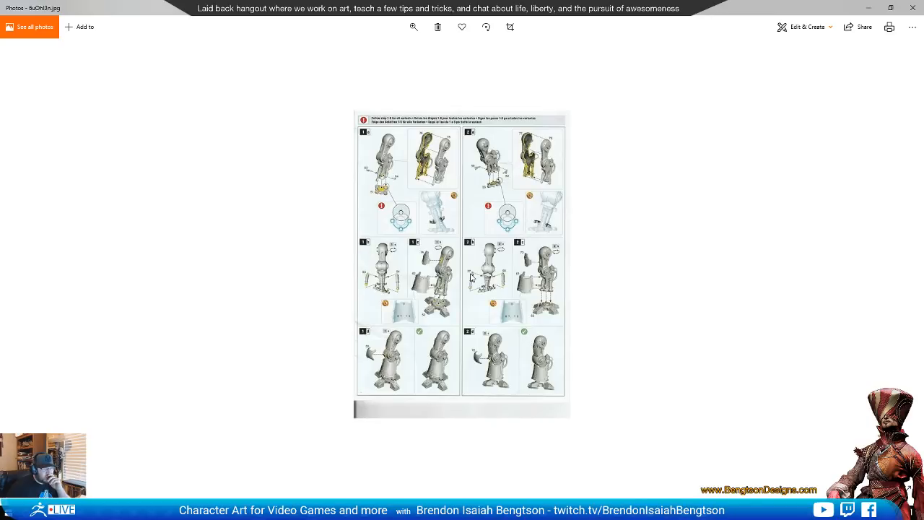
key(Right)
key(Right)
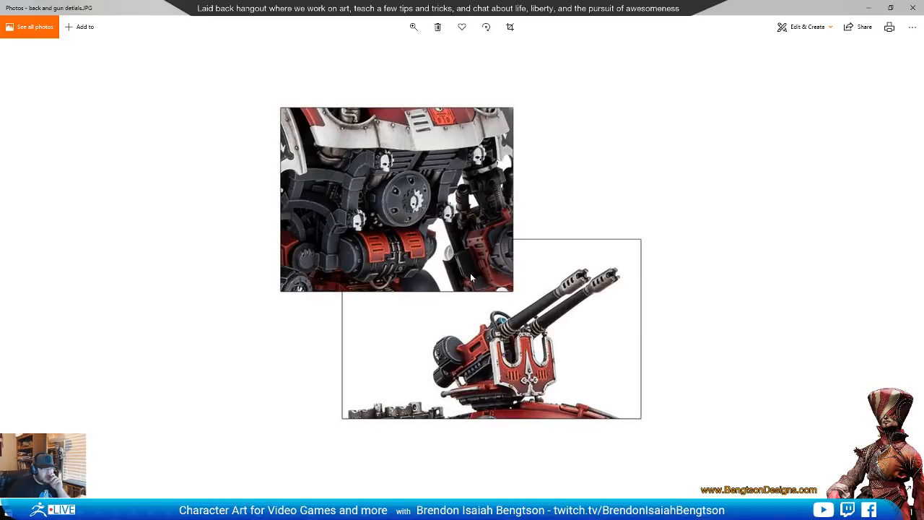
key(Right)
key(Right)
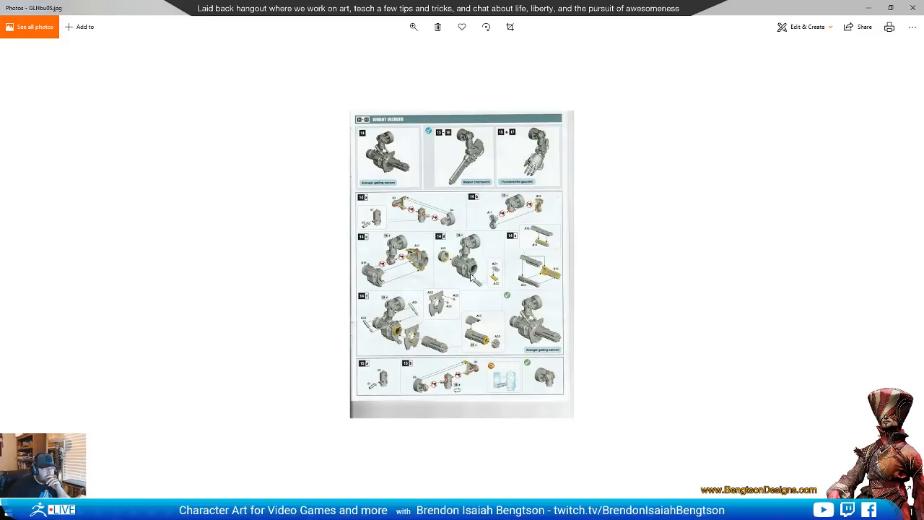
key(Right)
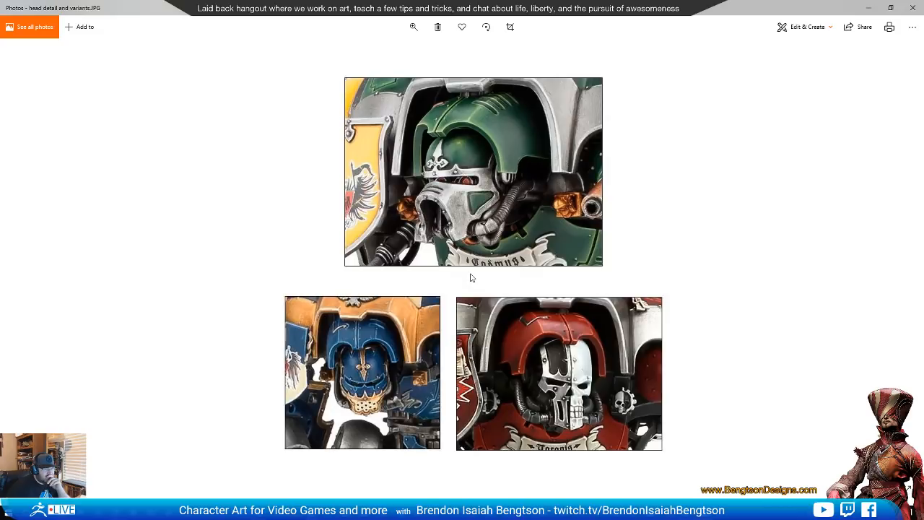
key(Right)
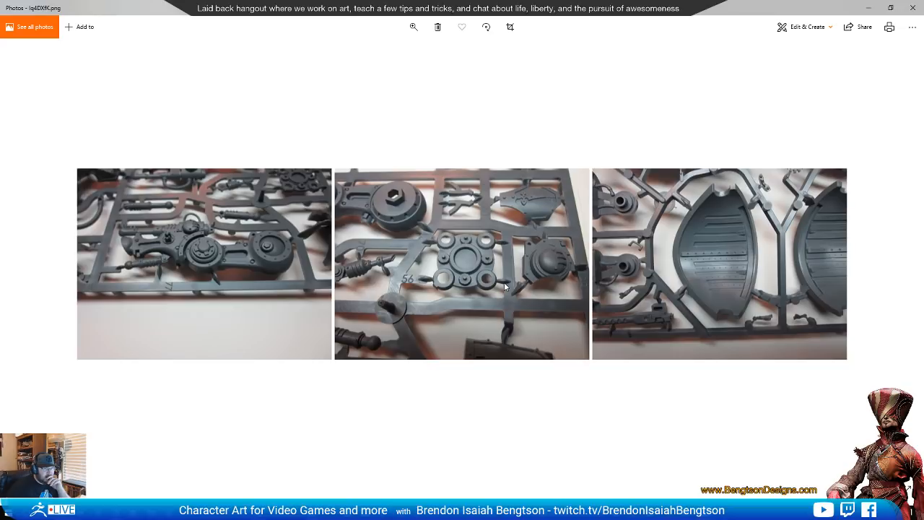
key(Right)
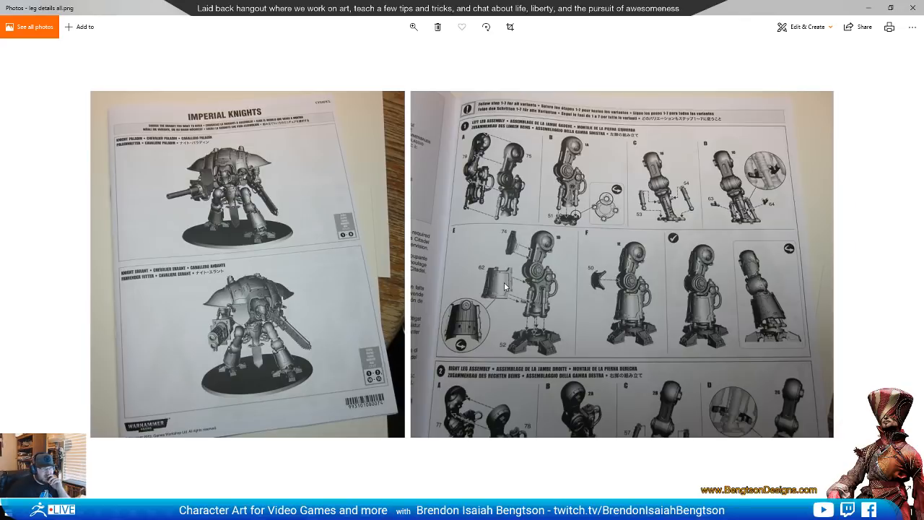
key(Right)
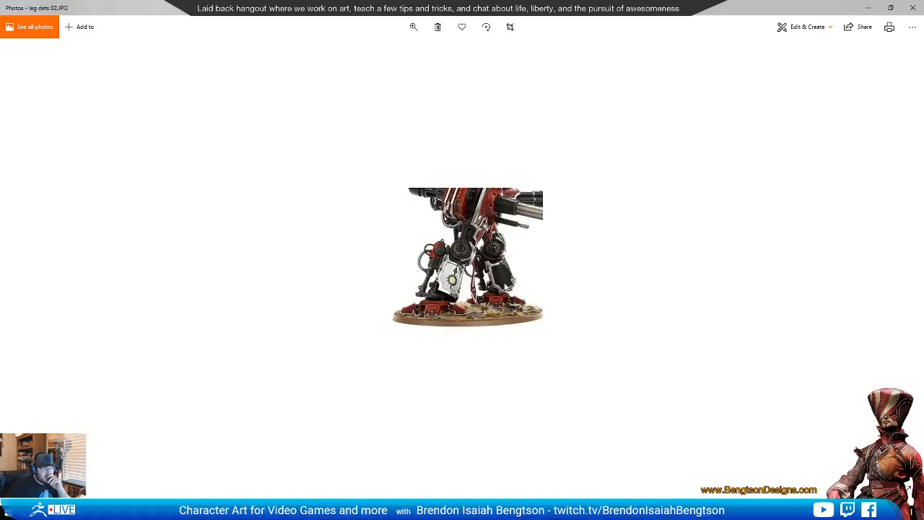
key(Right)
key(Right)
key(Right)
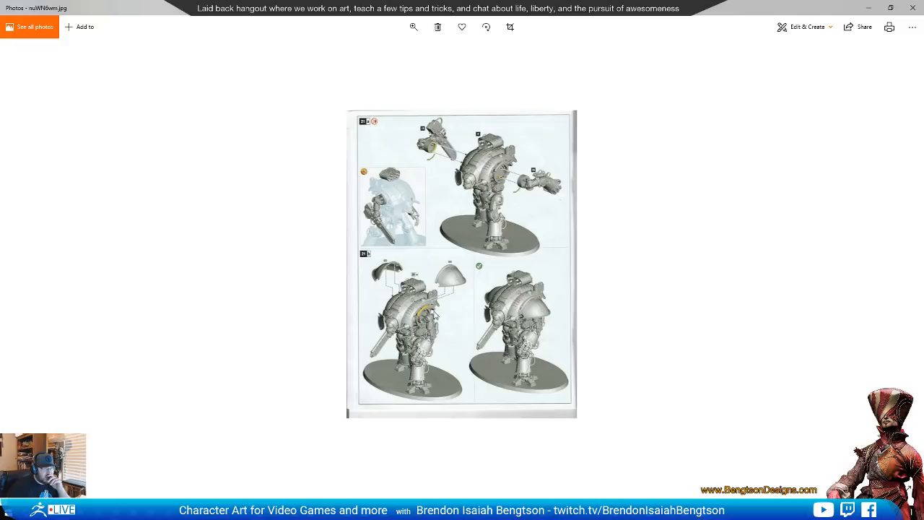
key(Right)
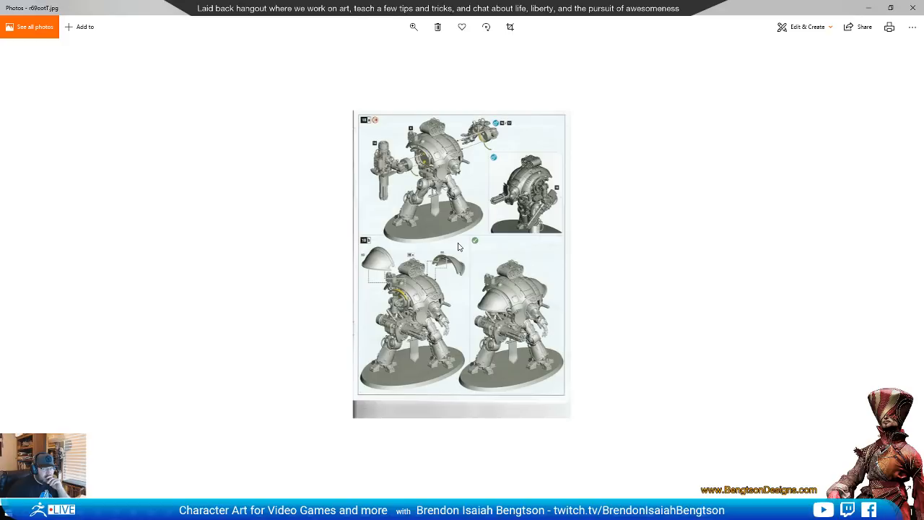
key(Right)
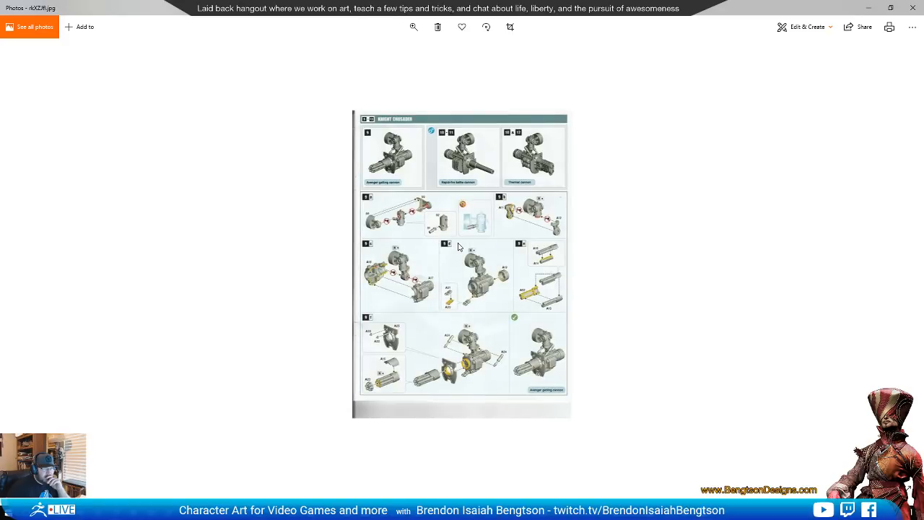
- Examine the domed waist joint between legs and torso up close in the base assembly diagram, and put the picture viewer away
key(Right)
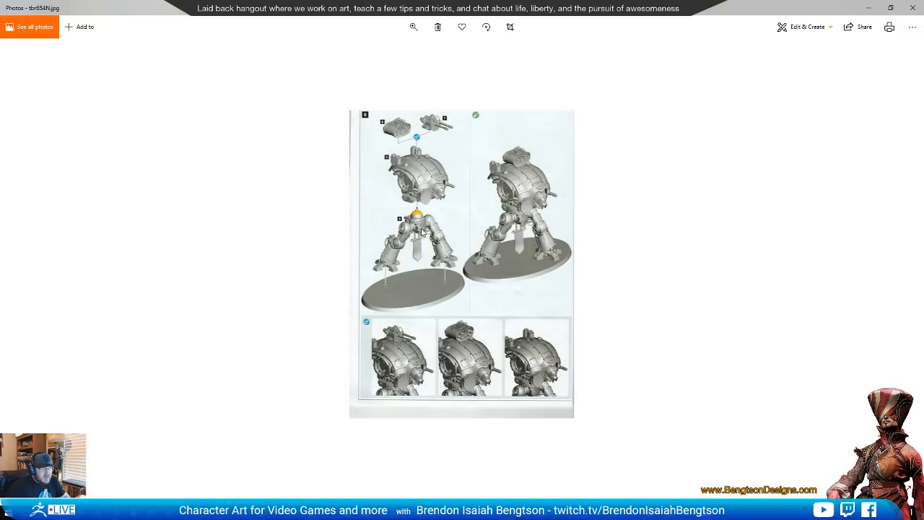
scroll(416, 245, up, 2)
scroll(416, 245, up, 1)
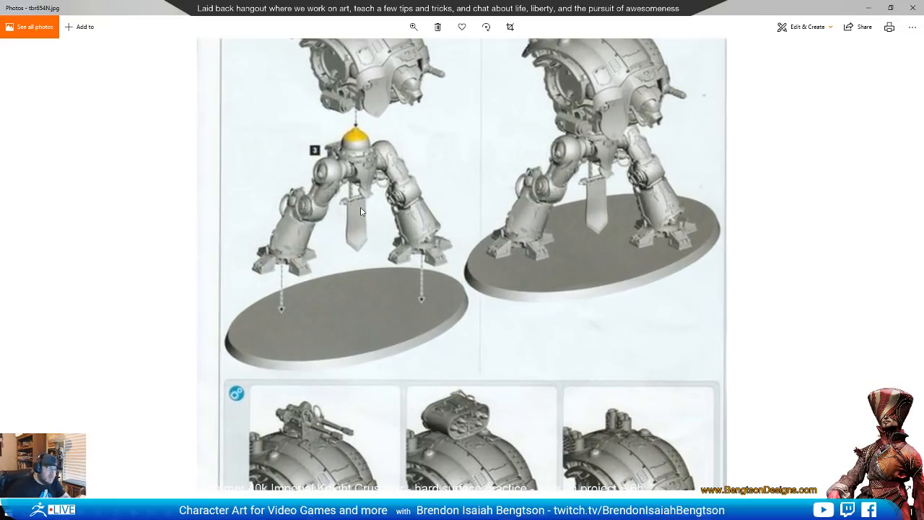
drag(427, 342, 398, 360)
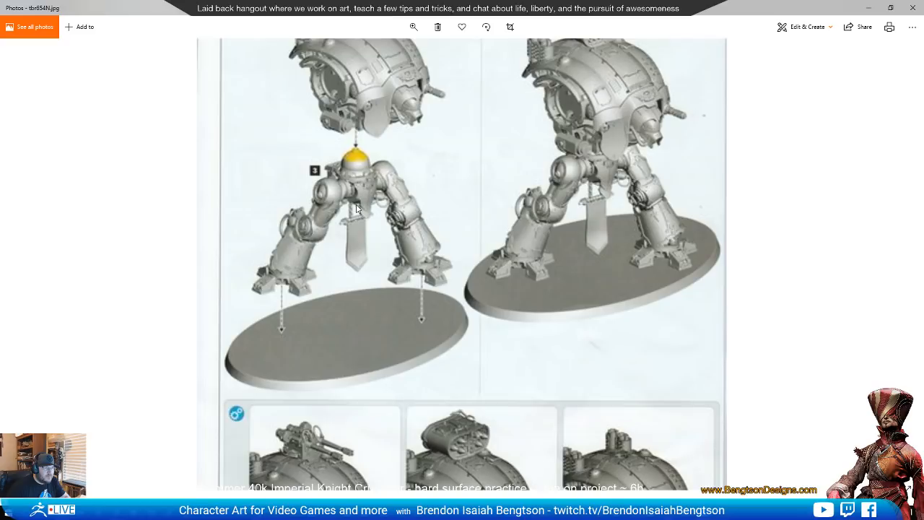
drag(818, 12, 0, 173)
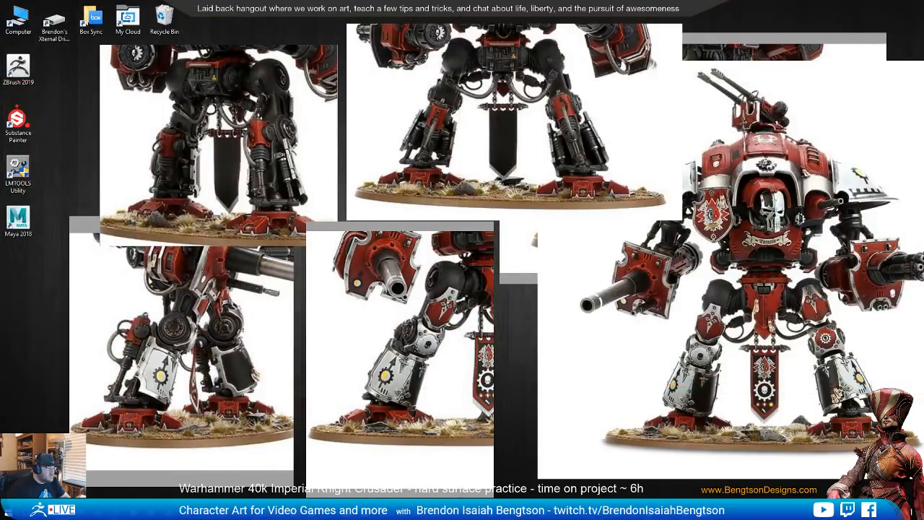
- Switch back to ZBrush, isolate the sphere between the hips and show its polyframe
click(322, 508)
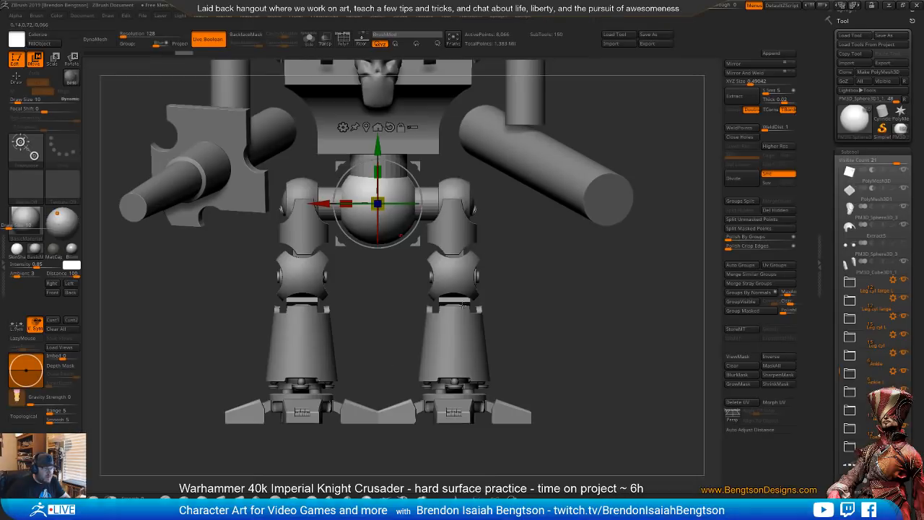
mouse_move(567, 307)
alt+mouse_down()
mouse_move(586, 341)
mouse_move(569, 306)
mouse_move(553, 311)
alt+mouse_up()
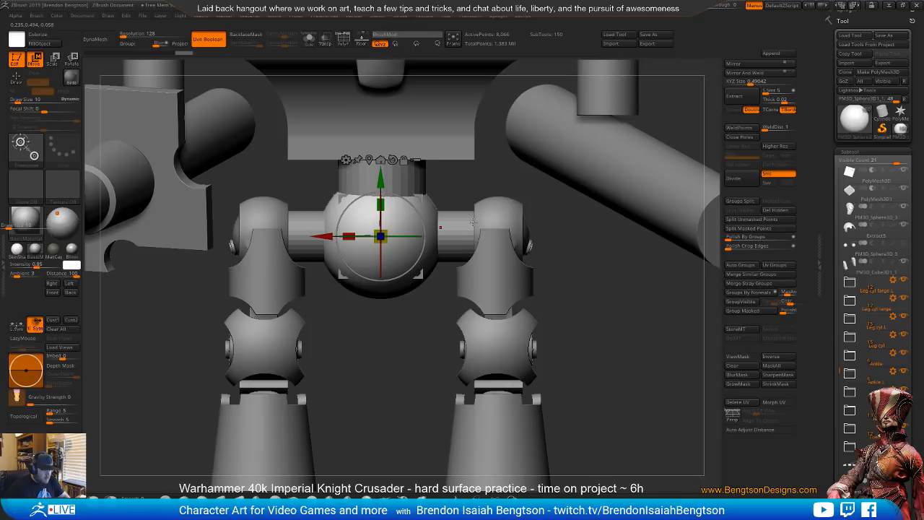
key(alt+s)
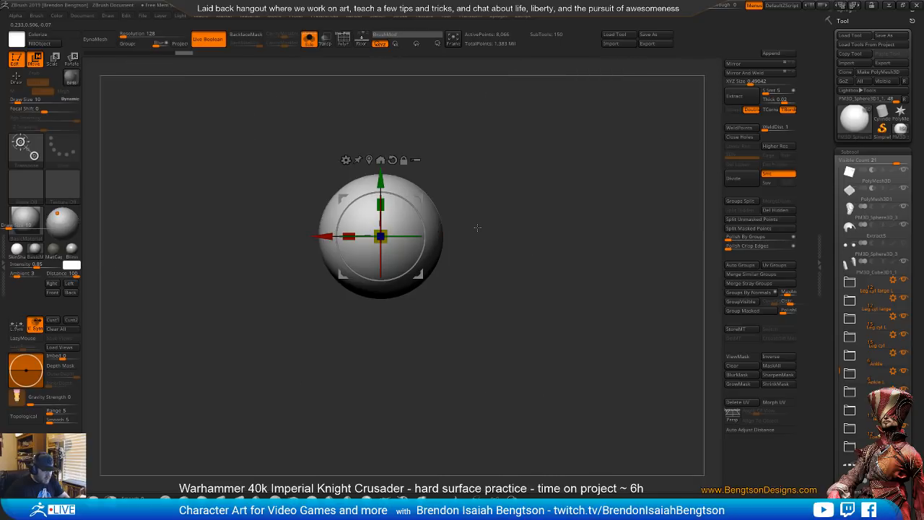
key(shift+f)
- Slice the sphere vertically near one side with the SliceCurve brush, and mirror and weld the cut across the model
key(ctrl+shift)
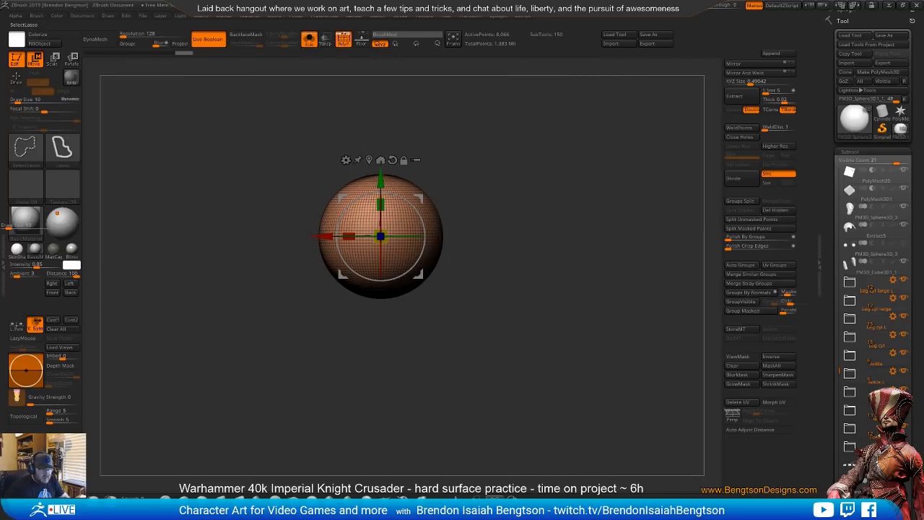
ctrl+shift+click(512, 498)
ctrl+shift+click(511, 498)
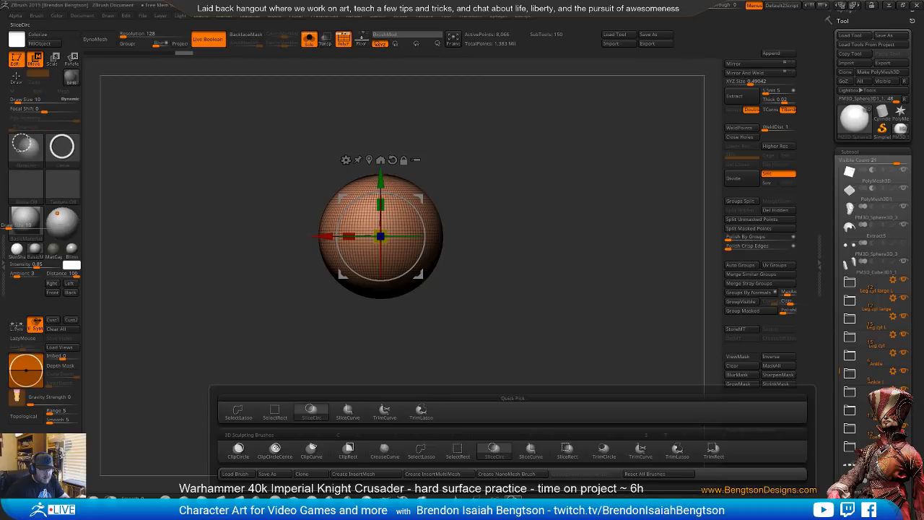
ctrl+shift+click(529, 451)
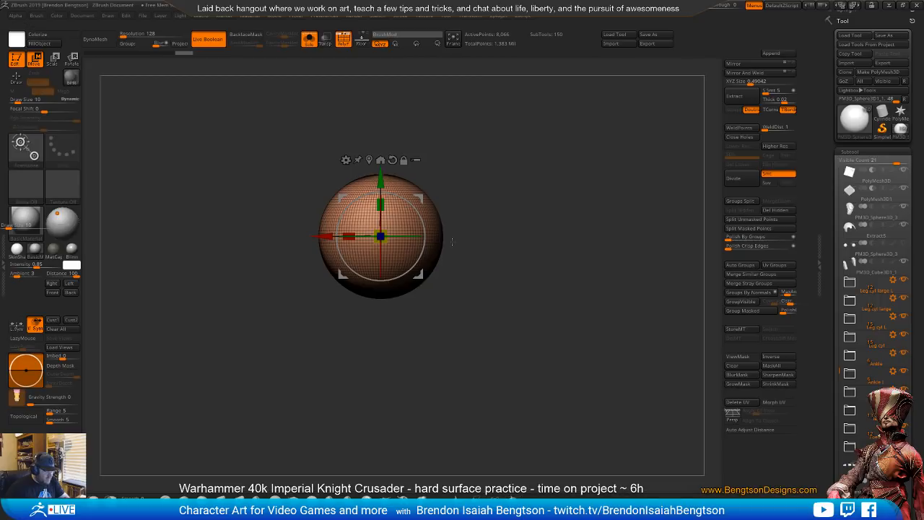
key(q)
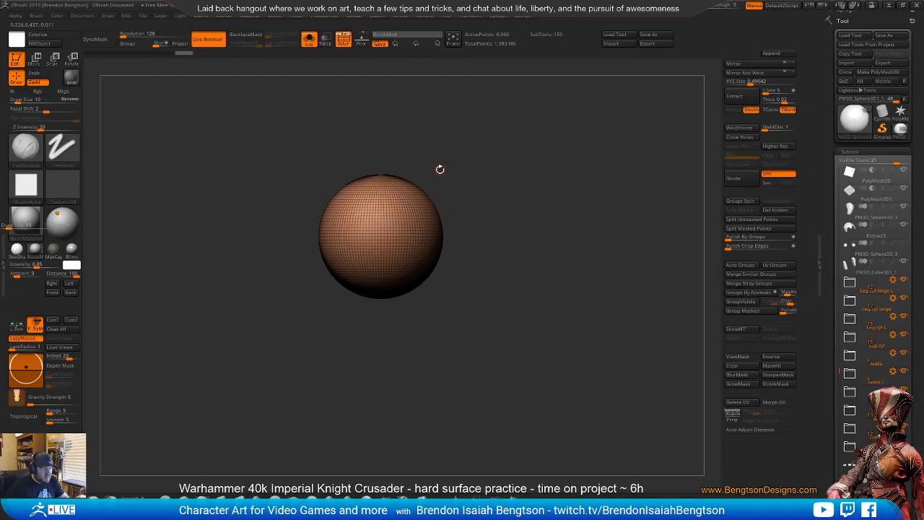
key(alt+s)
ctrl+shift+drag(429, 150, 429, 355)
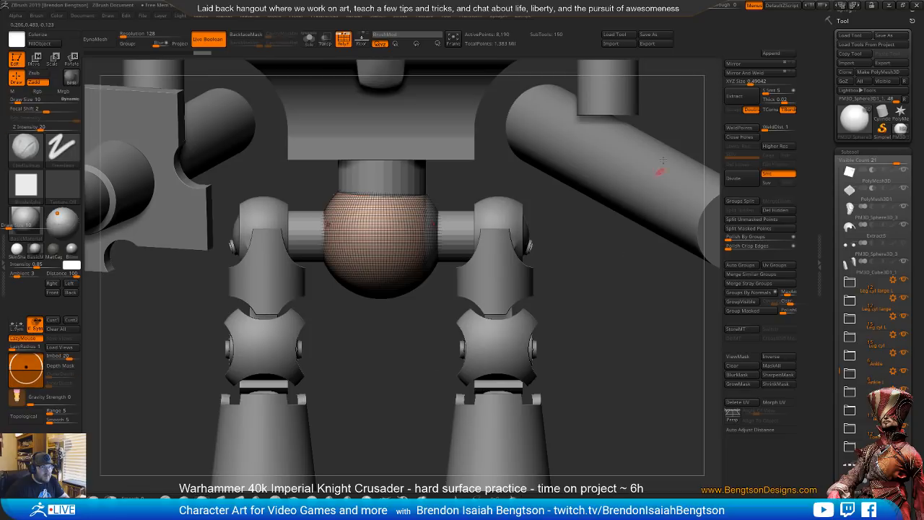
click(739, 74)
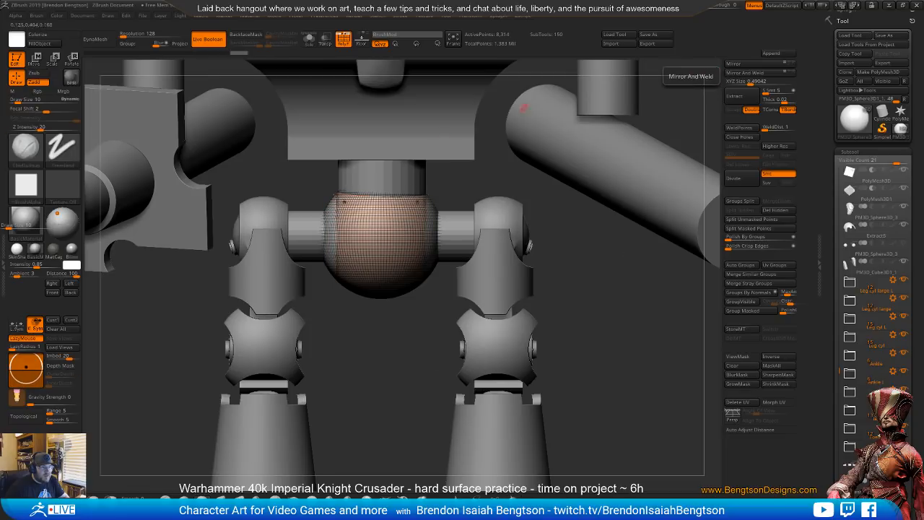
- Hide the two sliced side caps of the hip sphere and check the remaining middle section from an angle
ctrl+shift+click(434, 230)
ctrl+shift+click(435, 231)
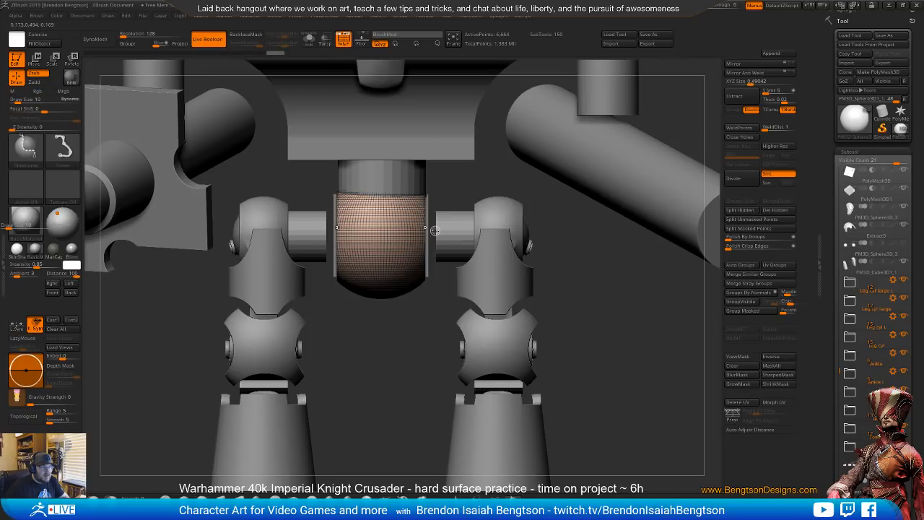
drag(582, 316, 597, 338)
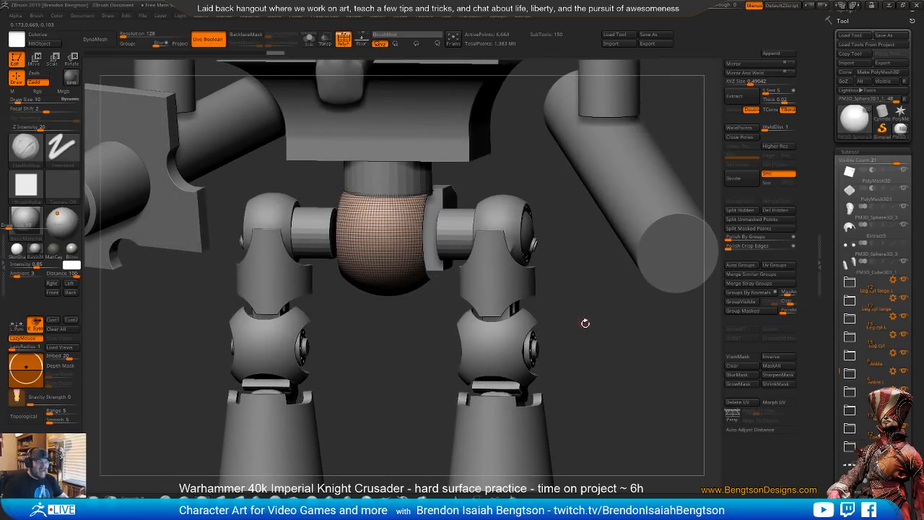
mouse_move(585, 372)
mouse_down()
mouse_move(613, 376)
mouse_move(591, 372)
mouse_up()
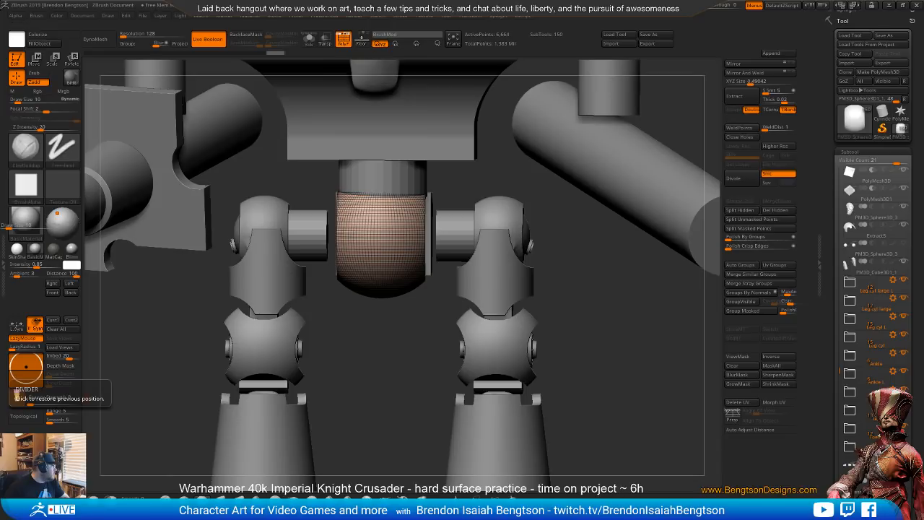
- Switch to the browser and examine the pelvis, hip and torso assembly diagrams in the Imperial Knight (New kit) album on Imgur
key(alt+Tab)
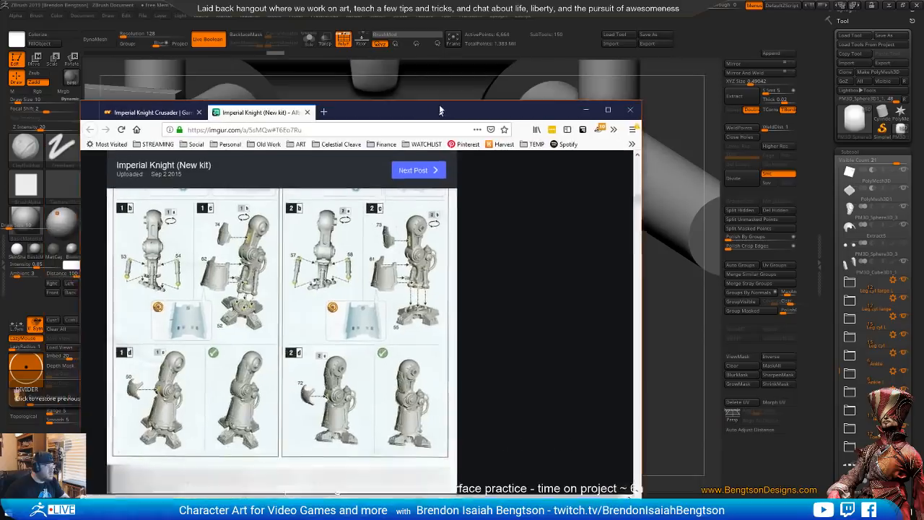
double_click(433, 56)
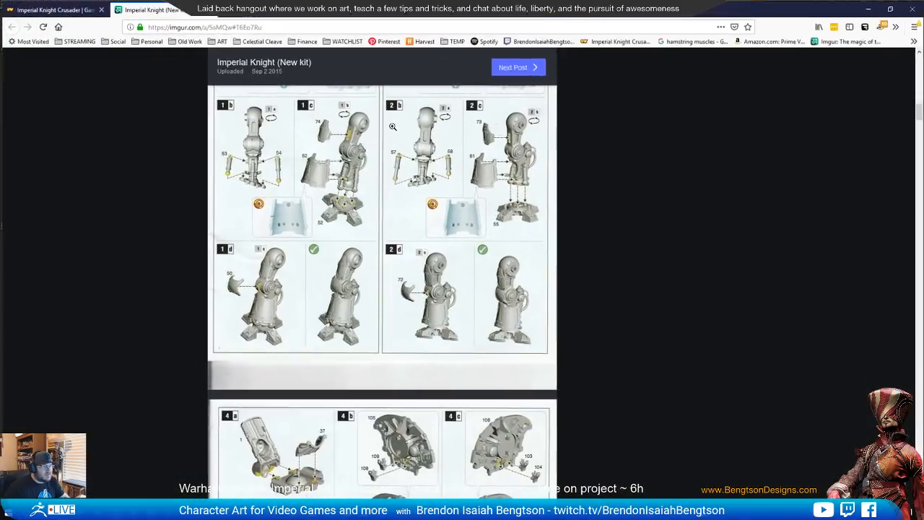
scroll(569, 340, down, 5)
scroll(573, 347, down, 6)
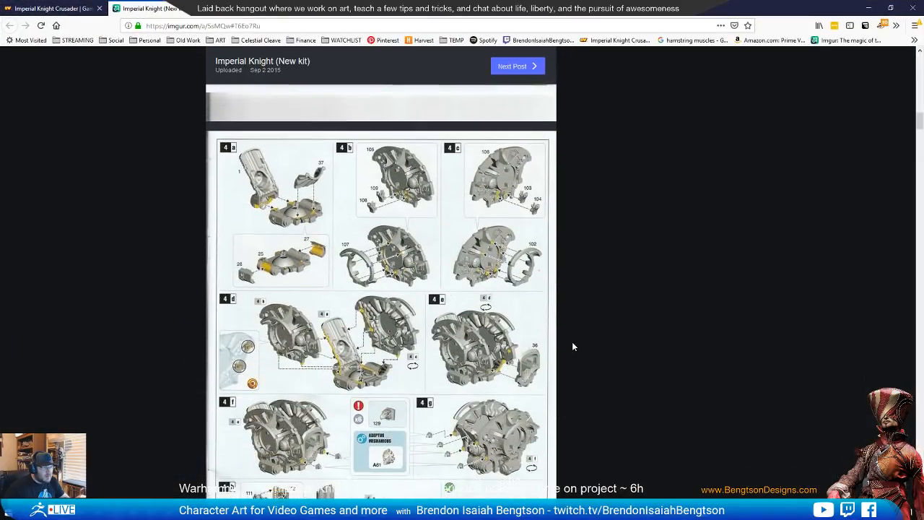
scroll(572, 346, down, 1)
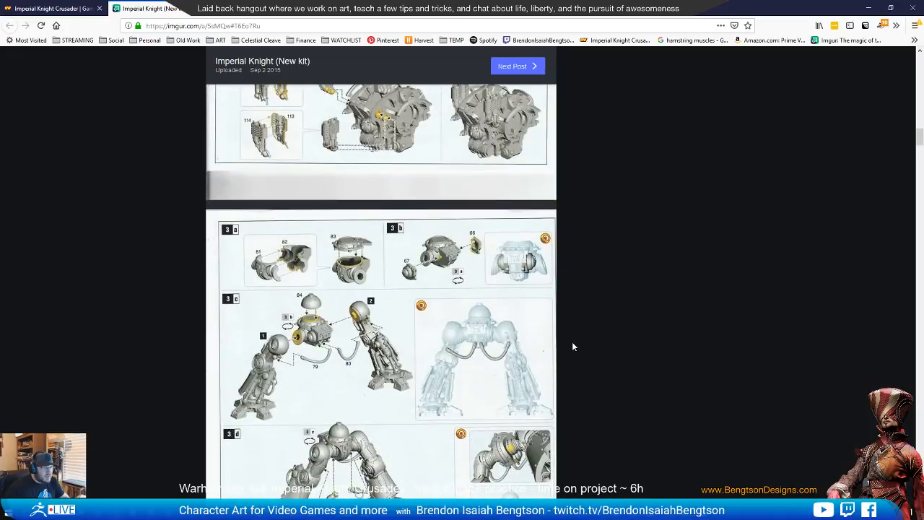
scroll(572, 347, down, 2)
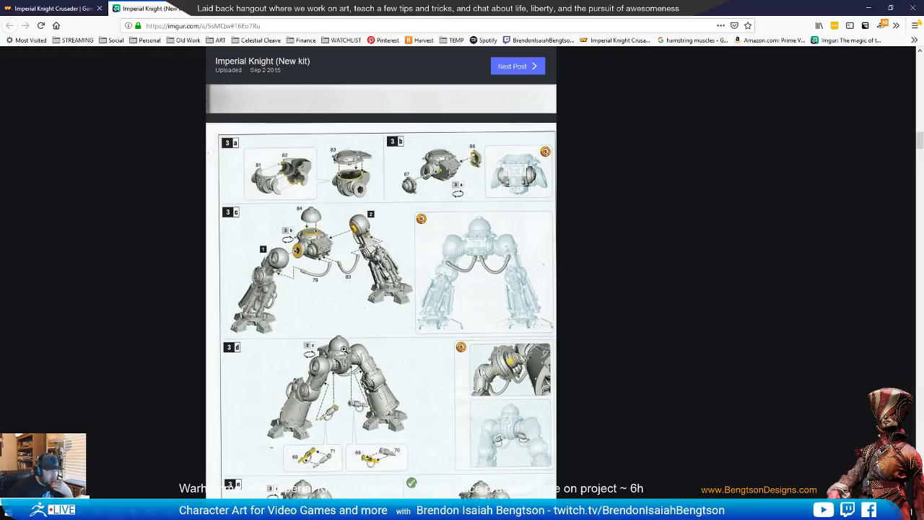
scroll(344, 349, down, 3)
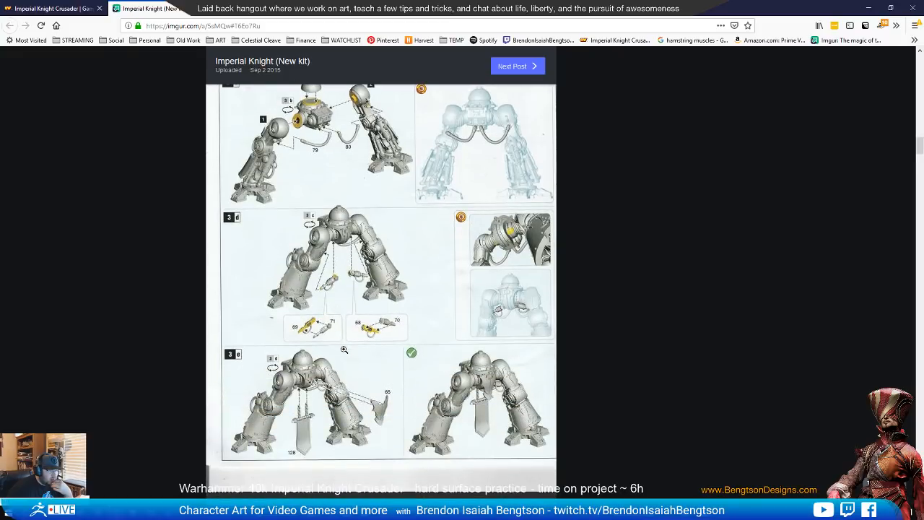
scroll(344, 349, down, 10)
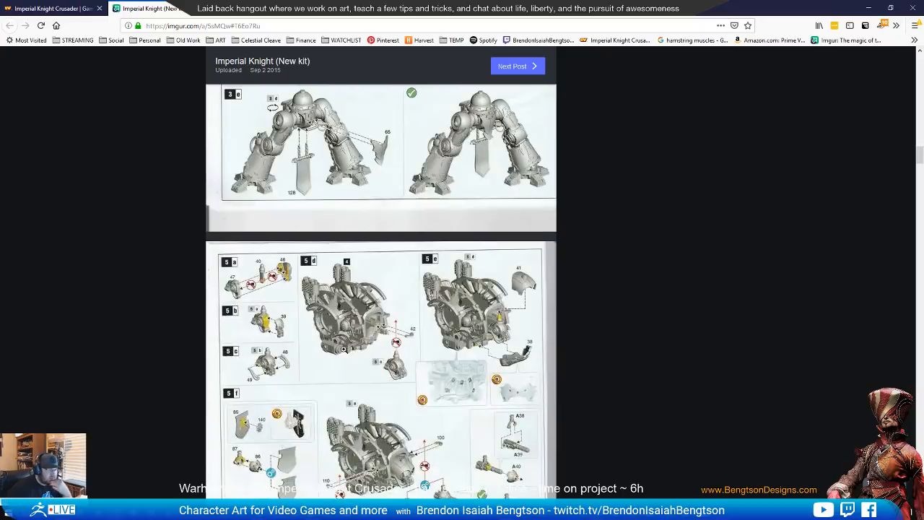
scroll(343, 349, down, 2)
scroll(343, 349, down, 5)
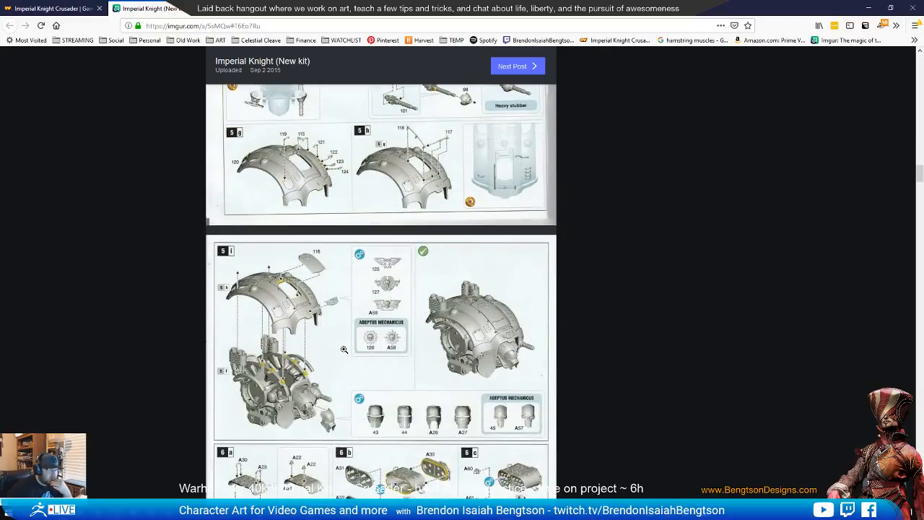
- Examine the carapace, torso-to-legs and Knight Crusader weapon assembly diagrams further down the Imgur album
scroll(344, 349, down, 5)
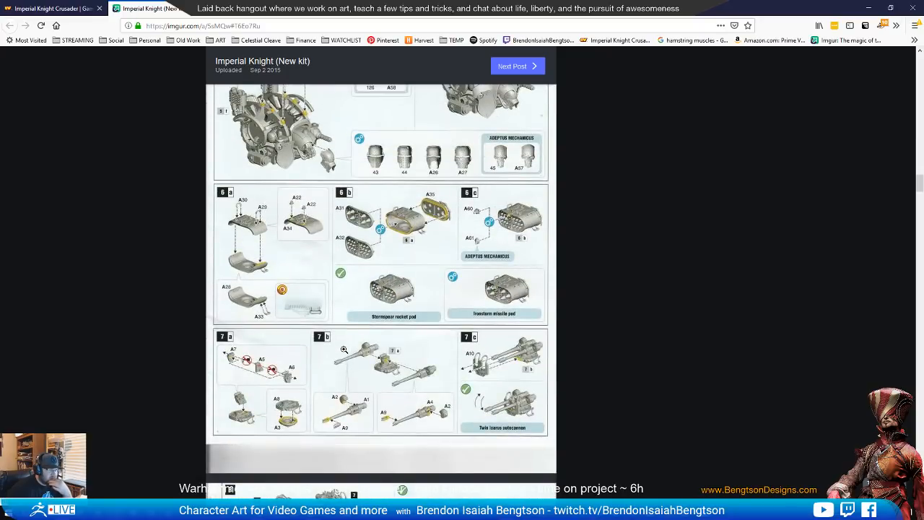
scroll(344, 350, down, 4)
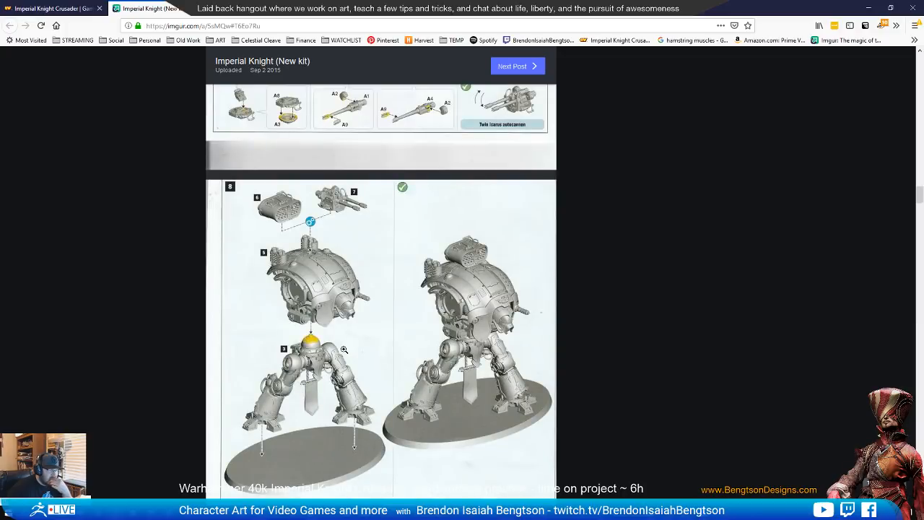
scroll(344, 350, down, 4)
scroll(344, 350, down, 5)
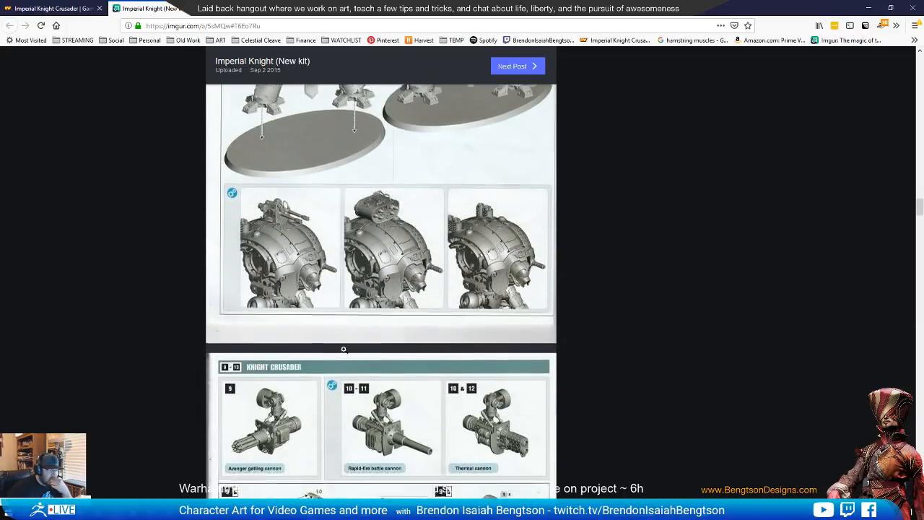
scroll(344, 350, down, 4)
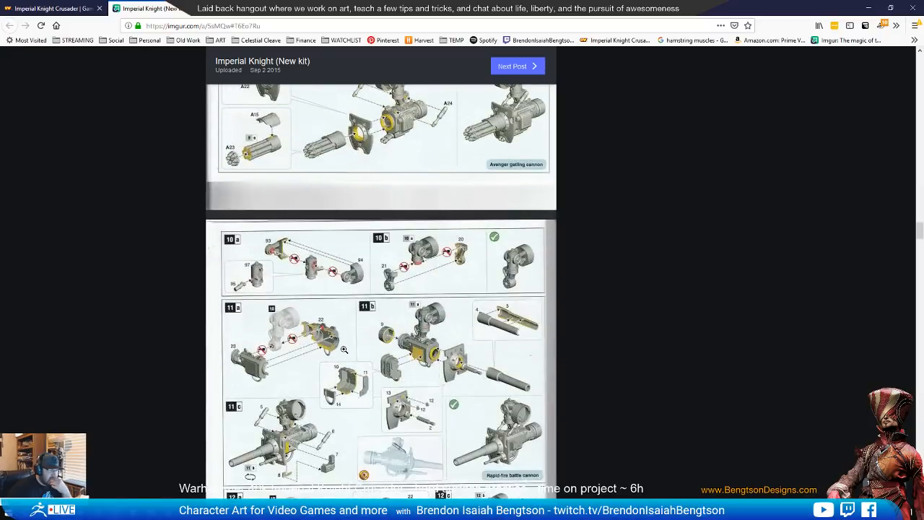
scroll(343, 349, down, 4)
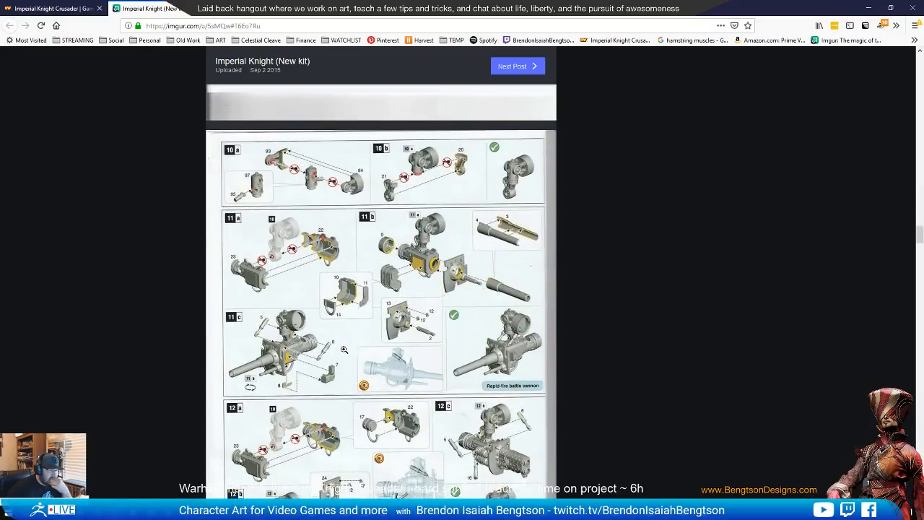
scroll(344, 349, down, 3)
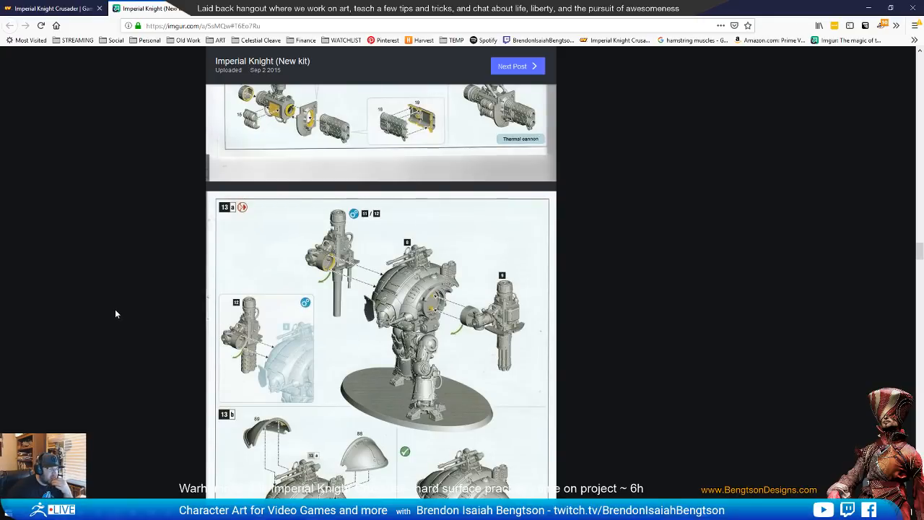
scroll(115, 314, down, 3)
scroll(115, 314, down, 8)
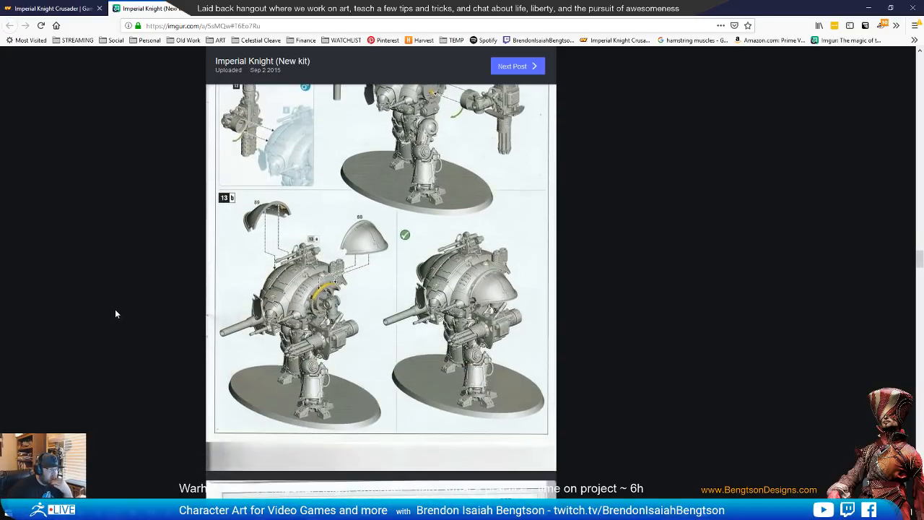
scroll(115, 314, down, 1)
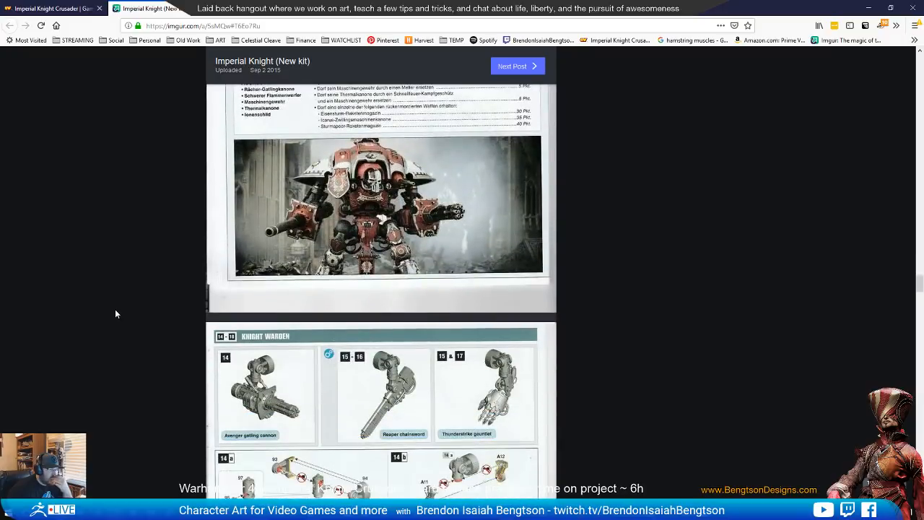
- Examine the Knight Warden and Knight Paladin arm, weapon and final assembly pages in the album
scroll(114, 314, down, 3)
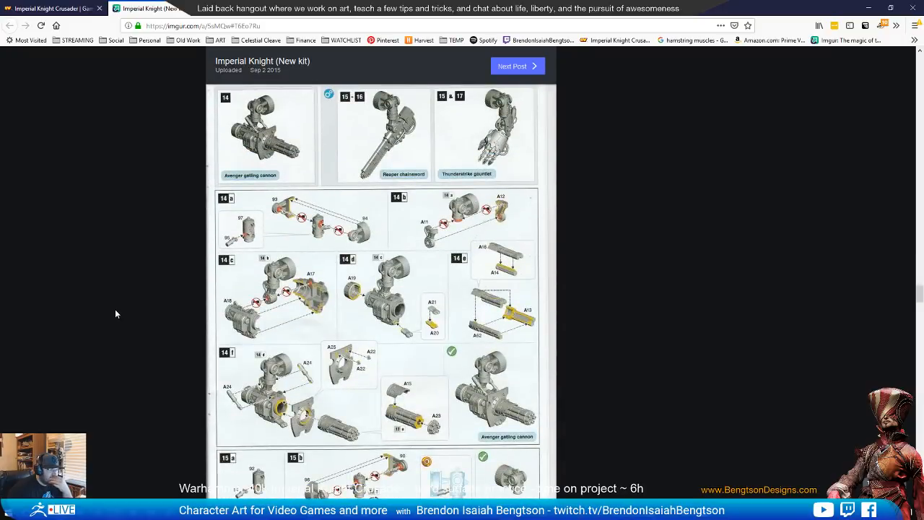
scroll(115, 314, down, 3)
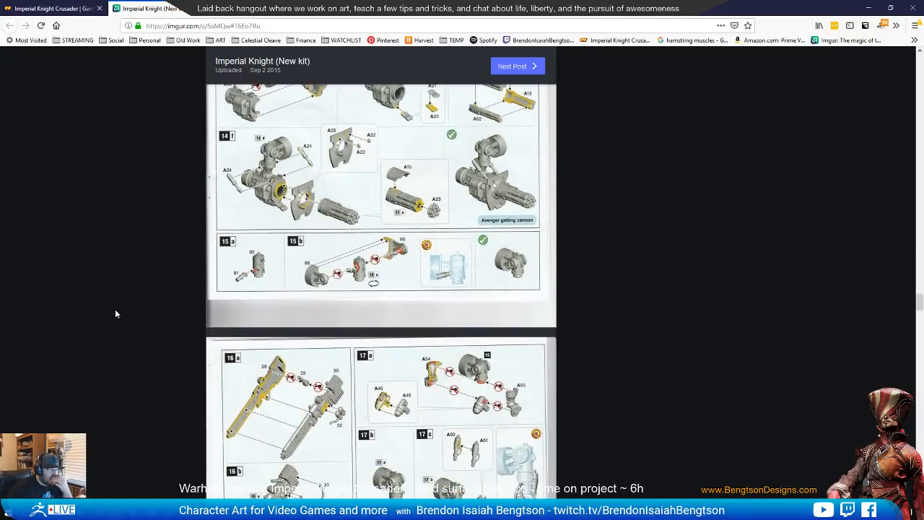
scroll(115, 314, down, 3)
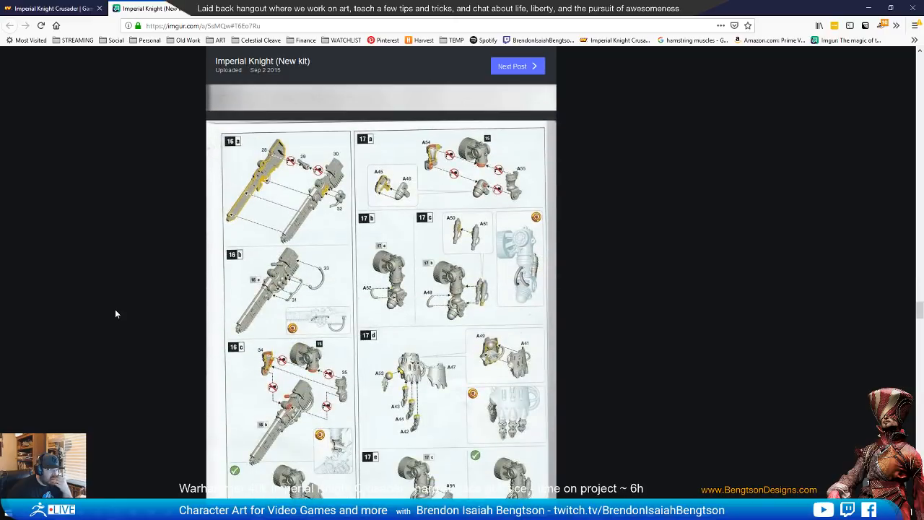
scroll(115, 314, down, 3)
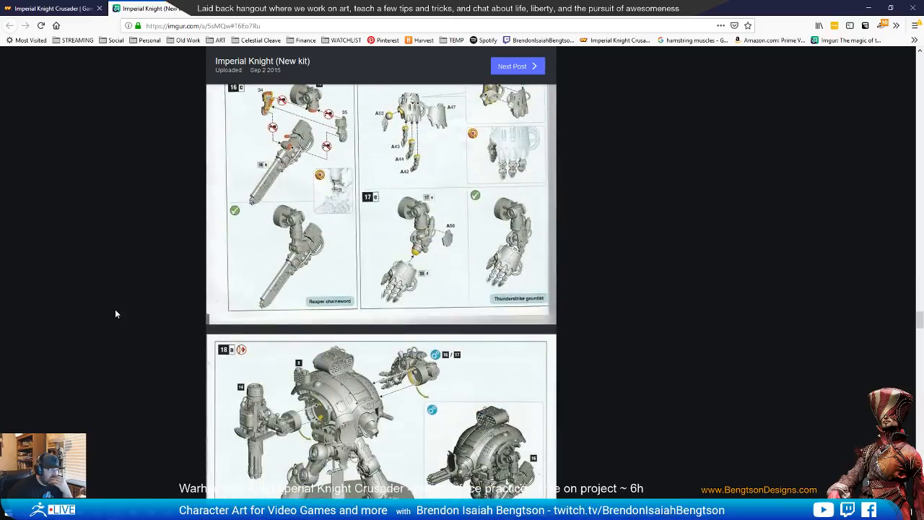
scroll(116, 314, down, 3)
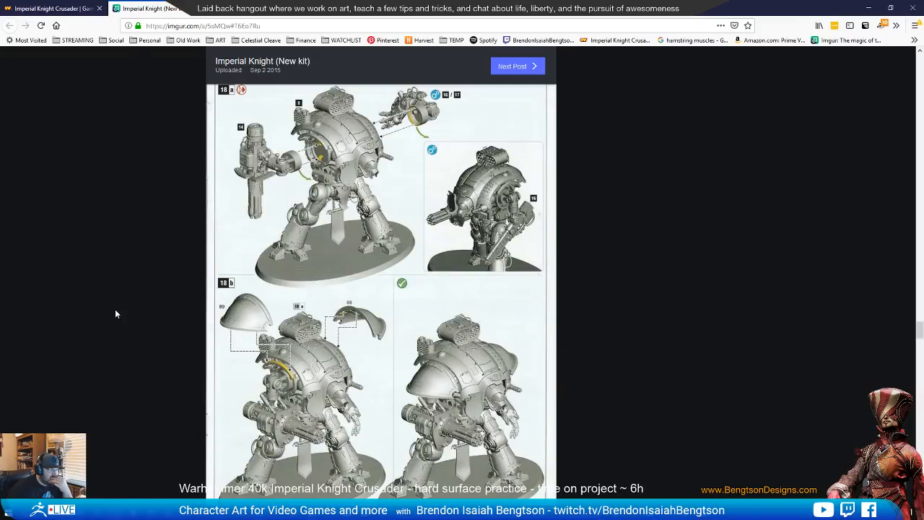
scroll(115, 314, down, 3)
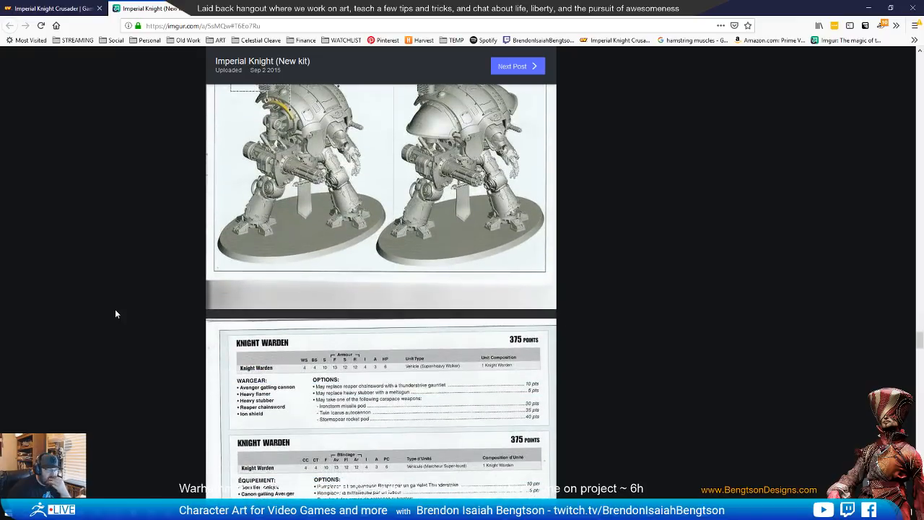
scroll(115, 314, down, 3)
scroll(115, 314, down, 5)
scroll(115, 314, down, 10)
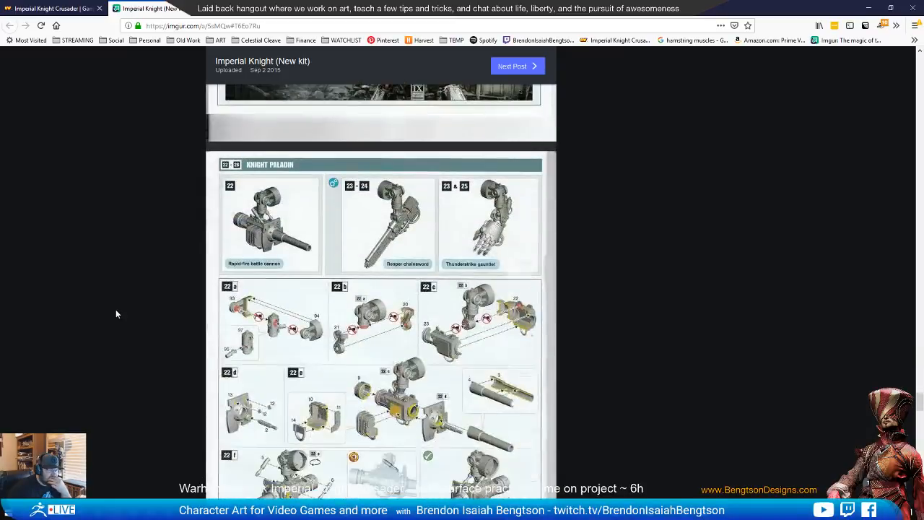
scroll(115, 314, down, 3)
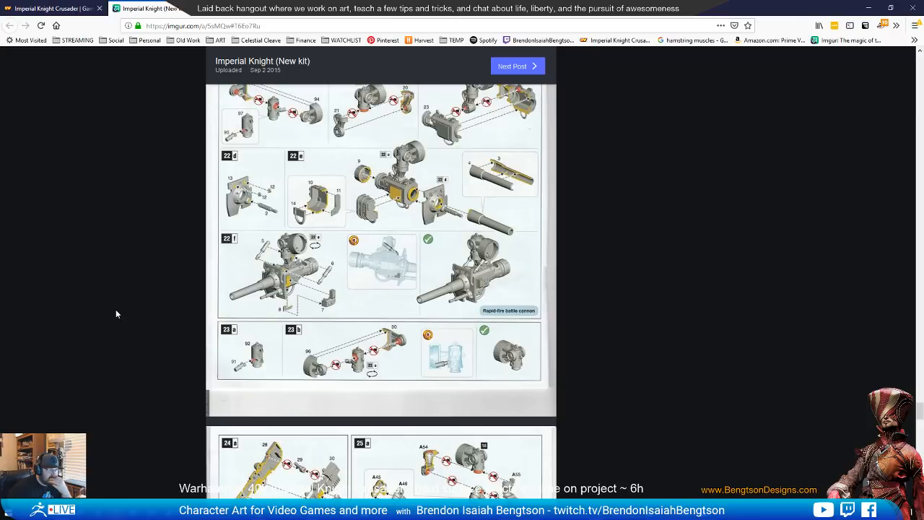
scroll(116, 314, down, 2)
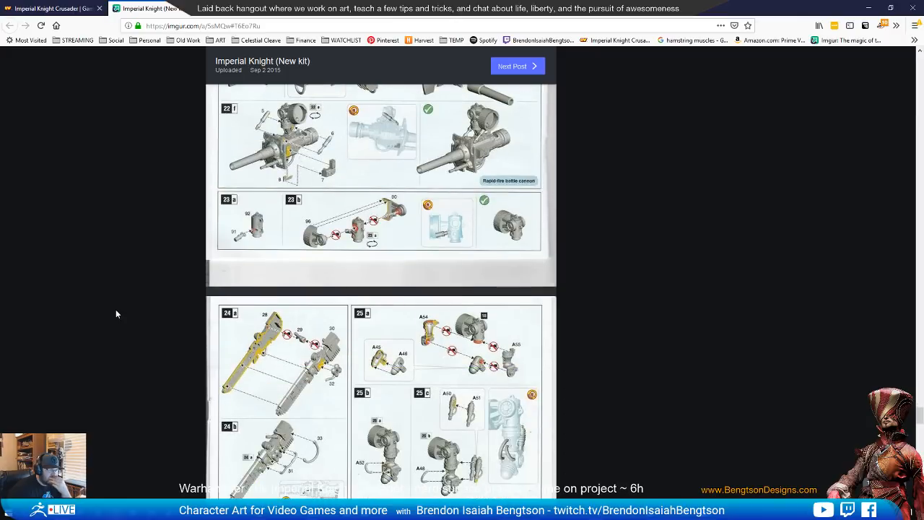
scroll(116, 314, down, 3)
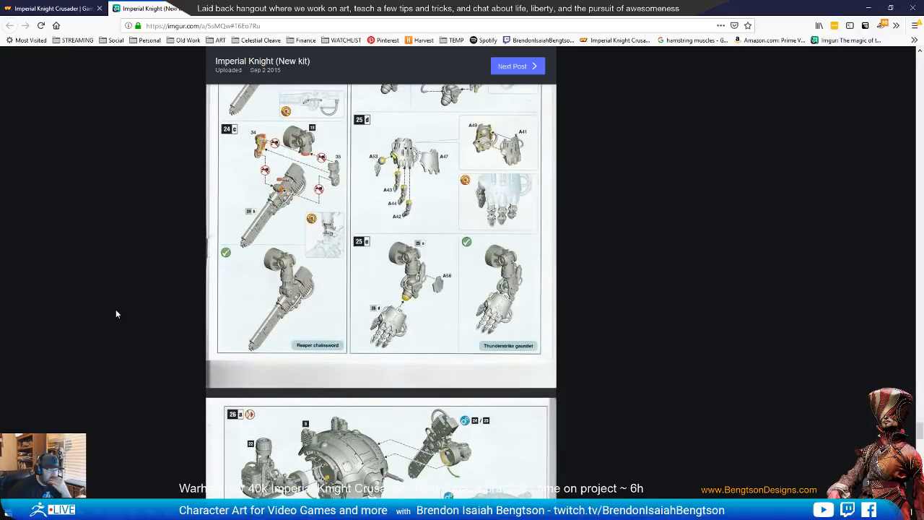
scroll(116, 314, down, 4)
scroll(308, 317, down, 20)
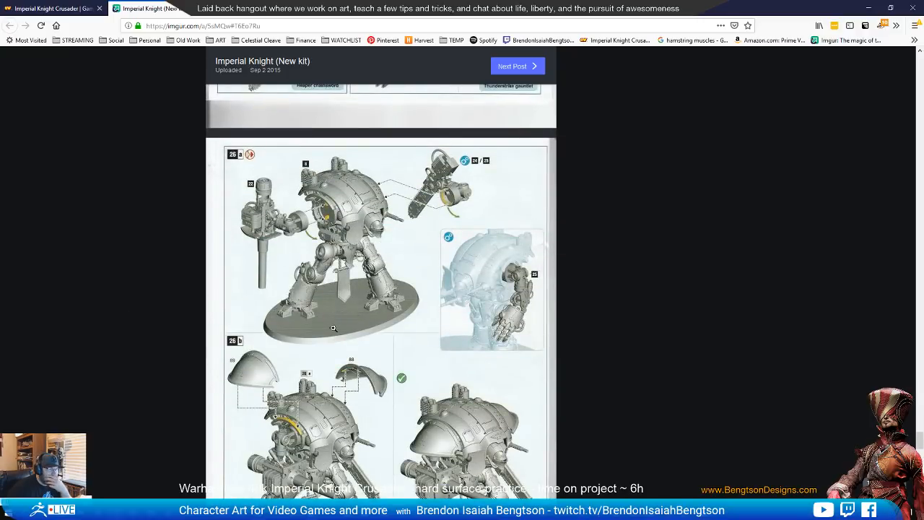
- Go back up the album to the leg and pelvis assembly diagrams 3d and 3e and study the waist joint
scroll(308, 317, up, 20)
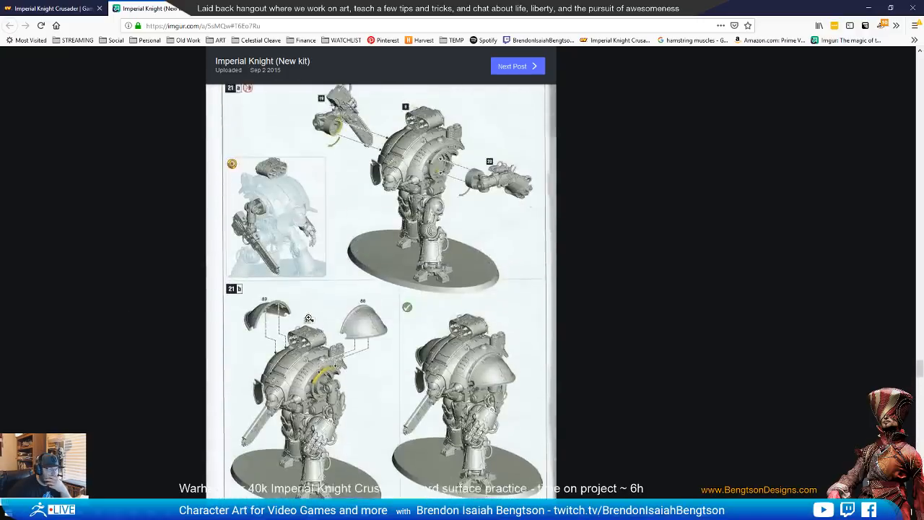
scroll(308, 321, up, 20)
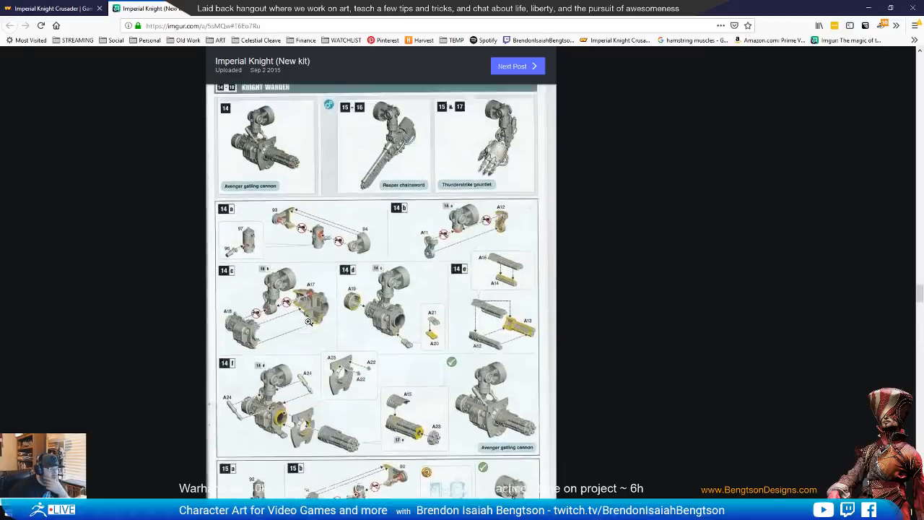
scroll(309, 322, up, 15)
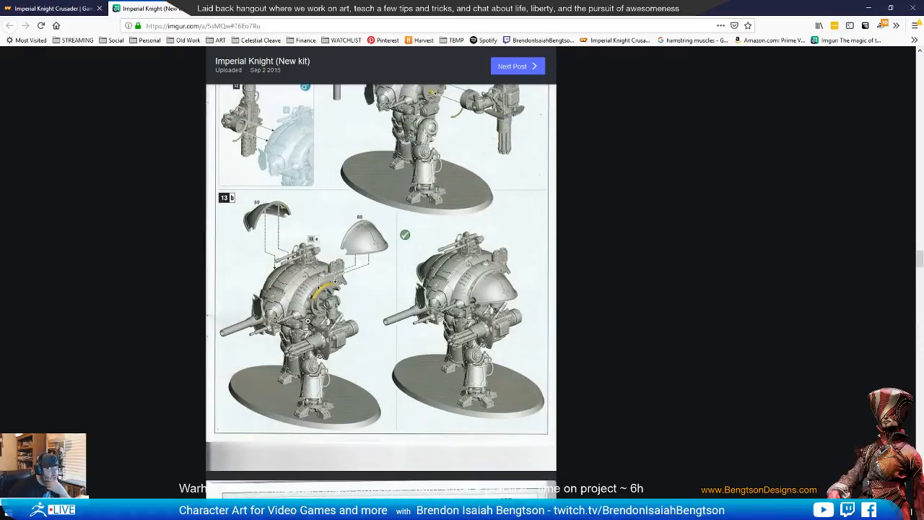
scroll(307, 321, up, 20)
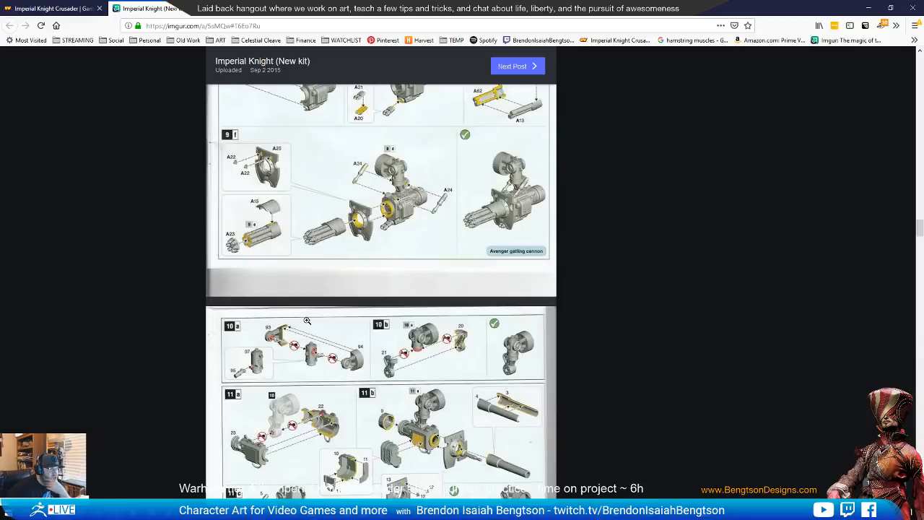
scroll(307, 320, up, 20)
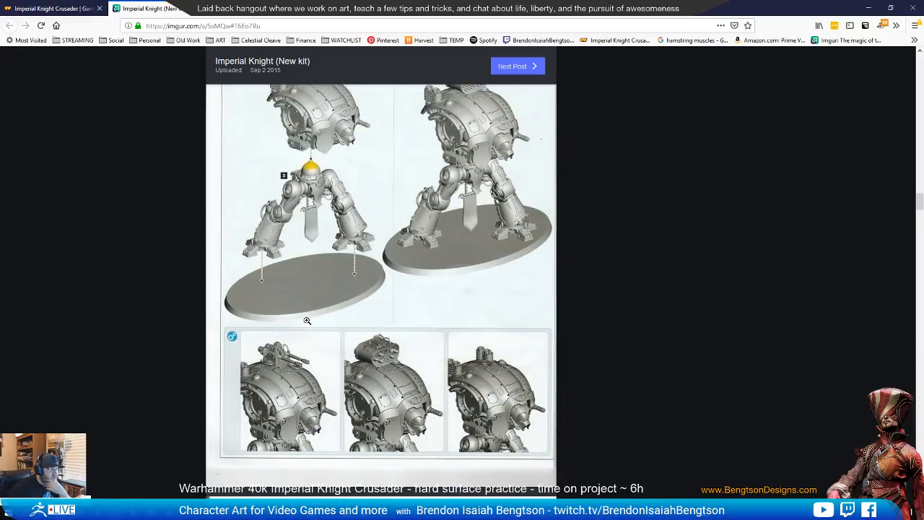
scroll(307, 321, up, 20)
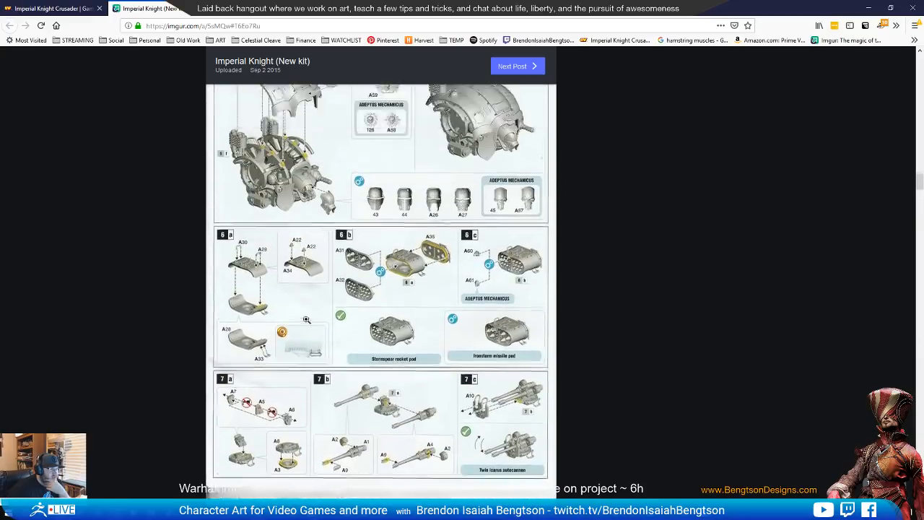
scroll(306, 318, up, 10)
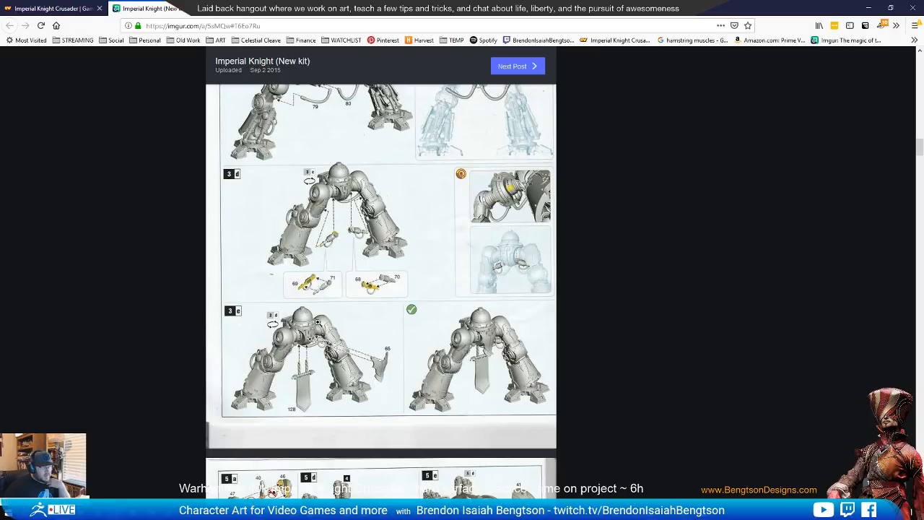
- Switch back to ZBrush and unhide the side caps of the hip sphere
drag(501, 9, 0, 94)
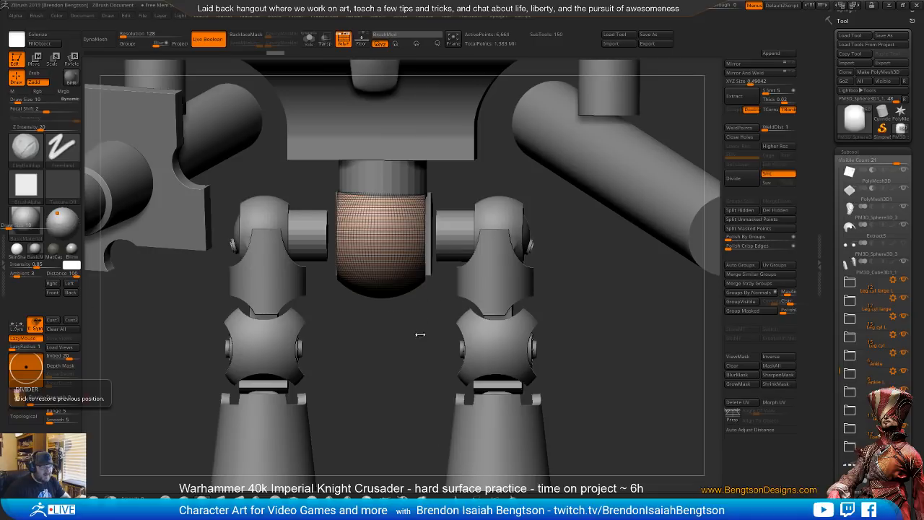
mouse_move(386, 384)
mouse_down()
mouse_move(395, 388)
mouse_move(388, 374)
mouse_move(397, 370)
mouse_move(380, 388)
mouse_up()
ctrl+shift+click(386, 376)
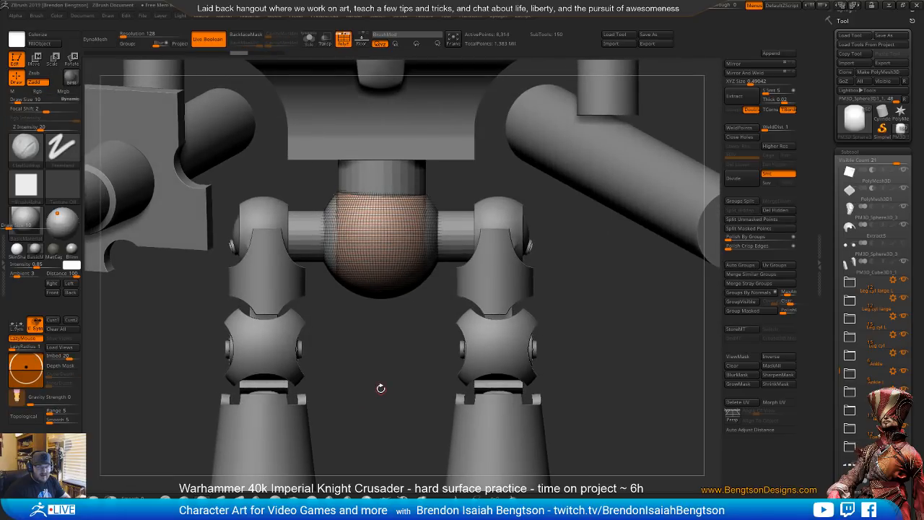
drag(378, 390, 383, 376)
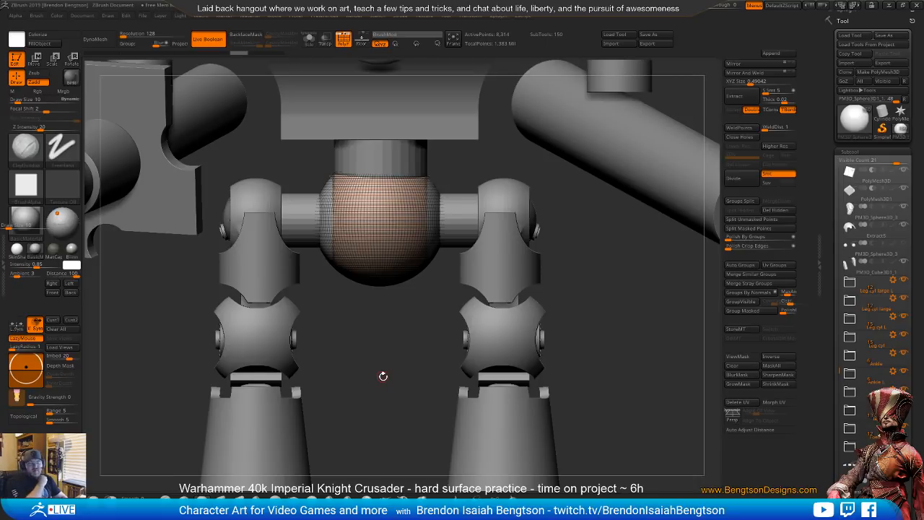
- Undo the side slices on the hip sphere
key(ctrl)
key(ctrl+z)
key(ctrl+z)
key(ctrl+z)
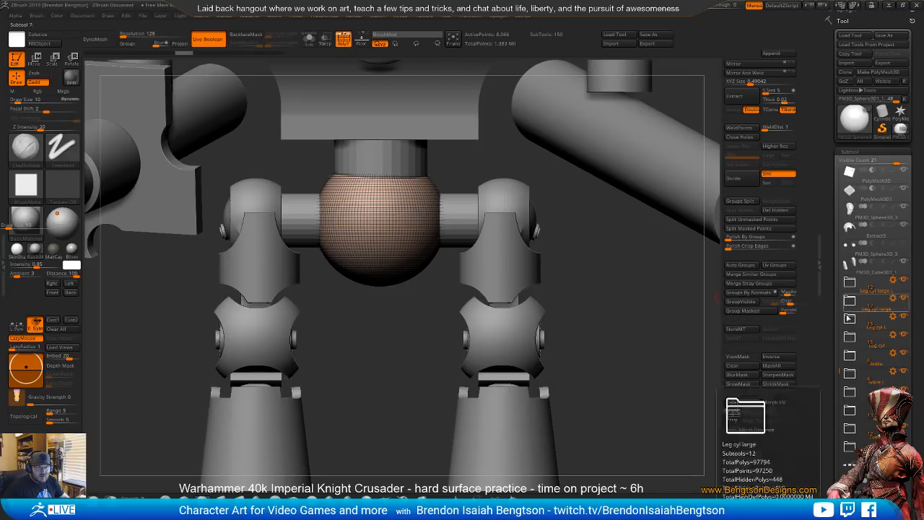
- Create a new subtool folder named "hips don't lie" for the hip sphere
drag(840, 371, 842, 426)
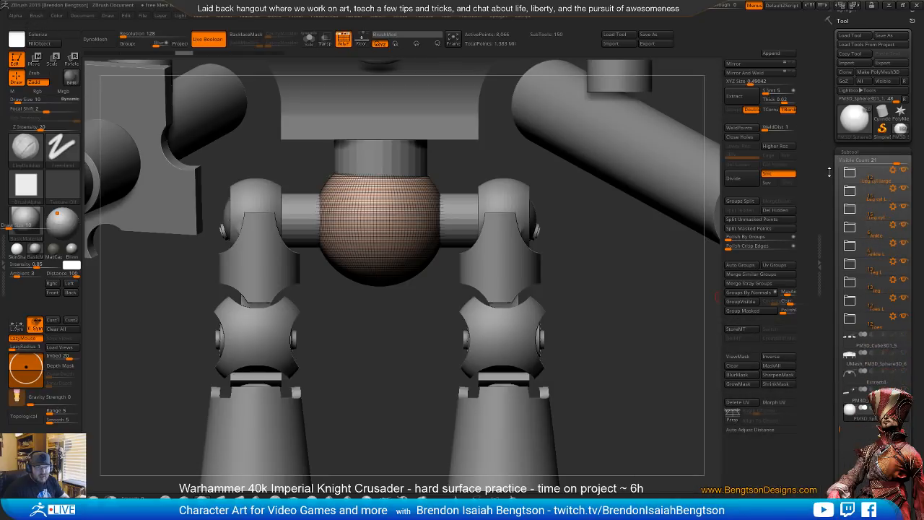
drag(829, 173, 827, 109)
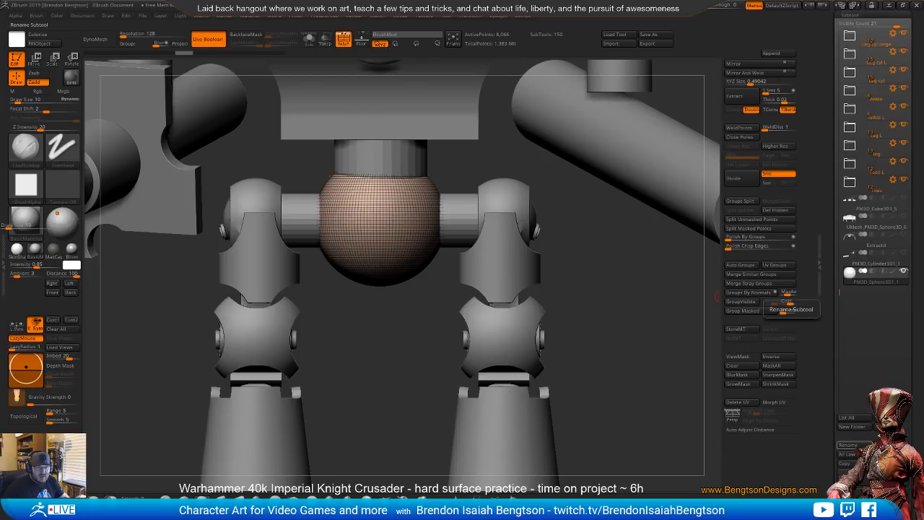
click(862, 427)
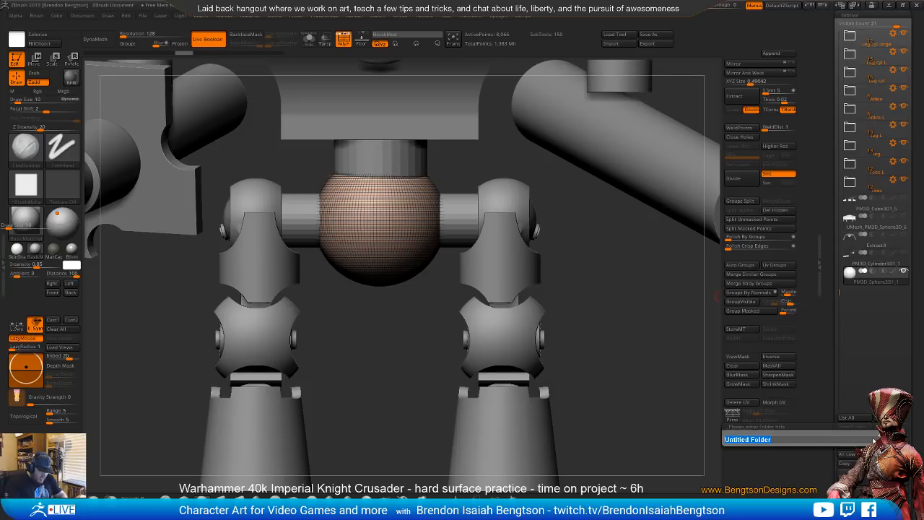
text(hips don't lie)
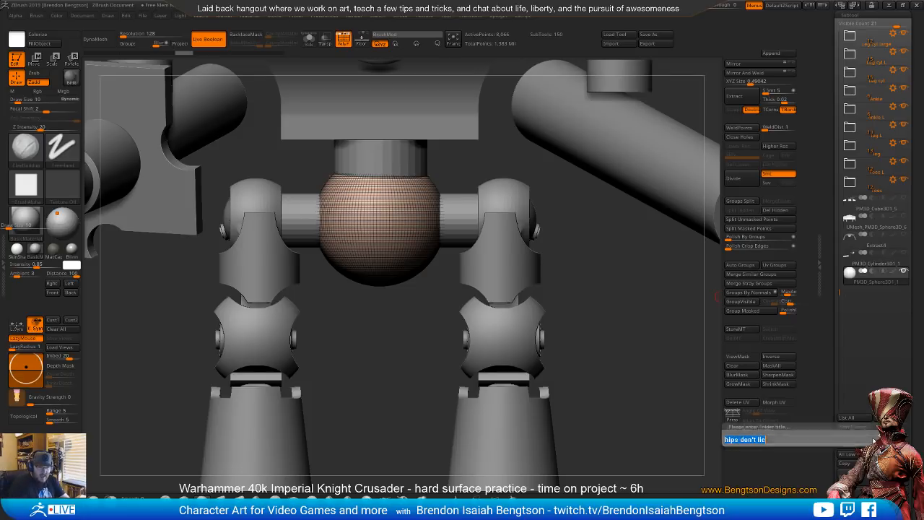
key(Return)
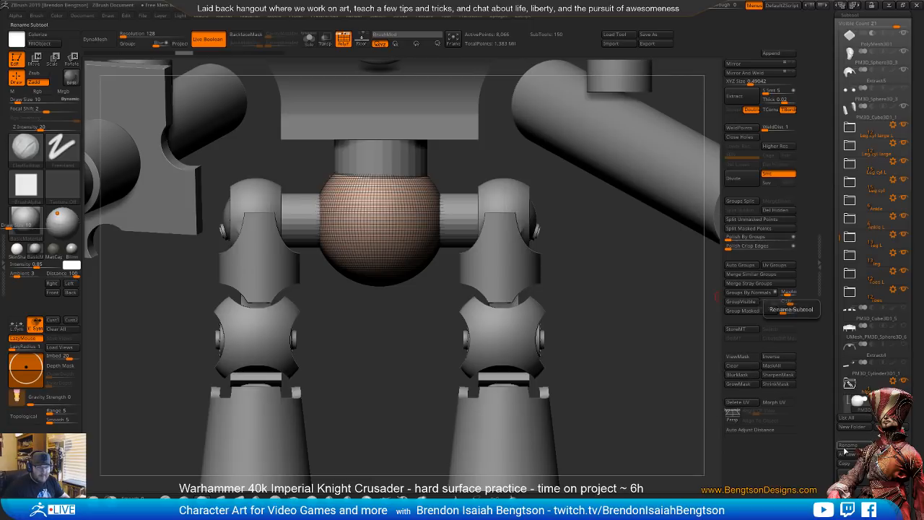
- Duplicate the hip sphere and move the copy down to one side so it overlaps the original
click(852, 476)
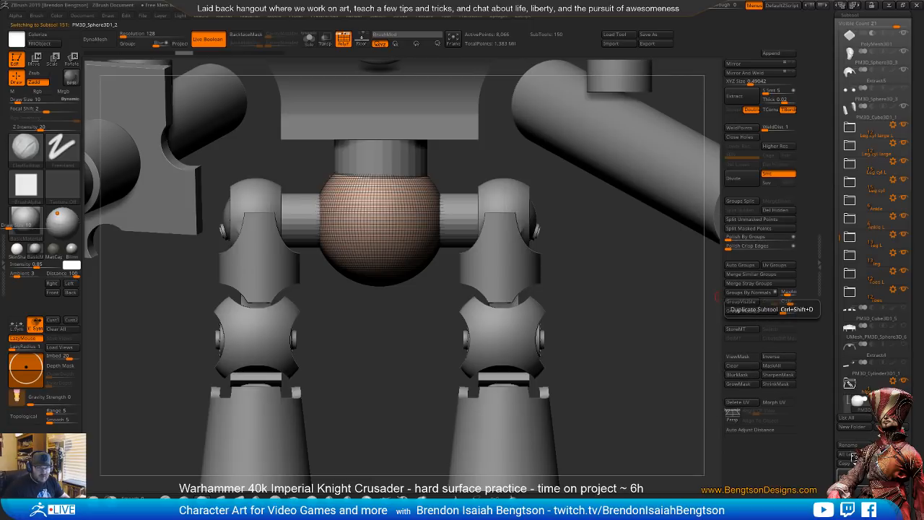
key(w)
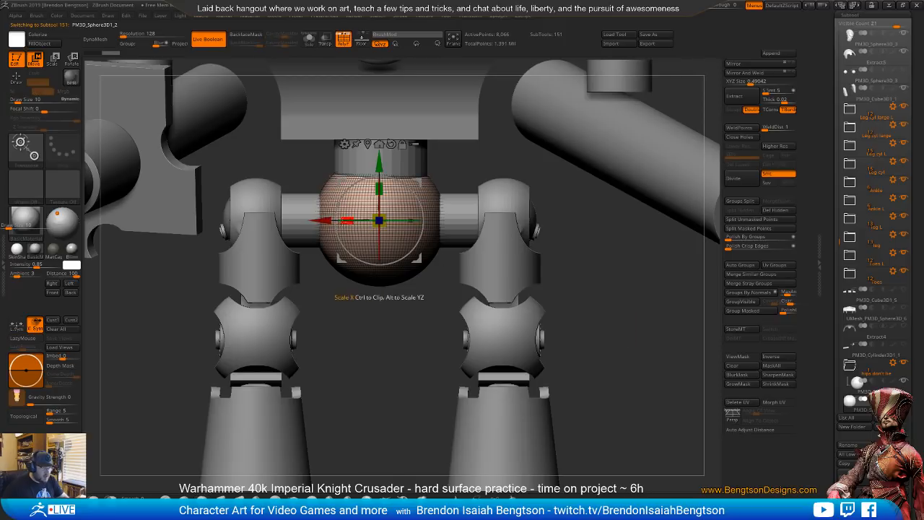
drag(324, 254, 285, 254)
drag(378, 181, 361, 210)
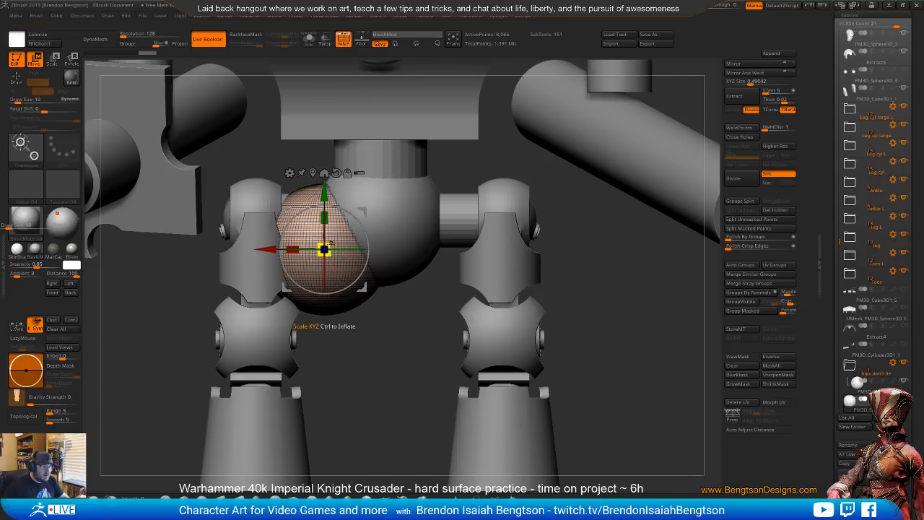
- In the "hips don't lie" folder, set the hip sphere as Boolean start and its copy to subtract, then scale down and reposition the copy
mouse_move(861, 406)
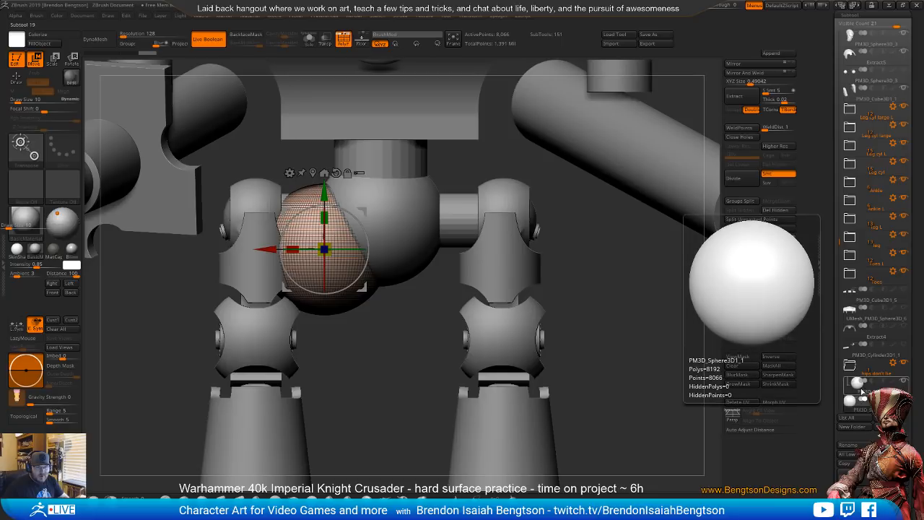
mouse_move(862, 388)
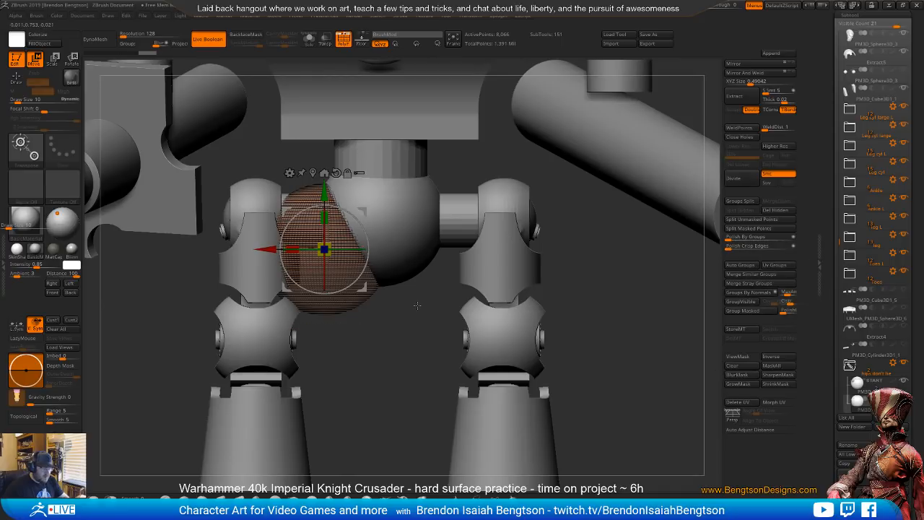
drag(416, 305, 423, 329)
drag(326, 250, 309, 249)
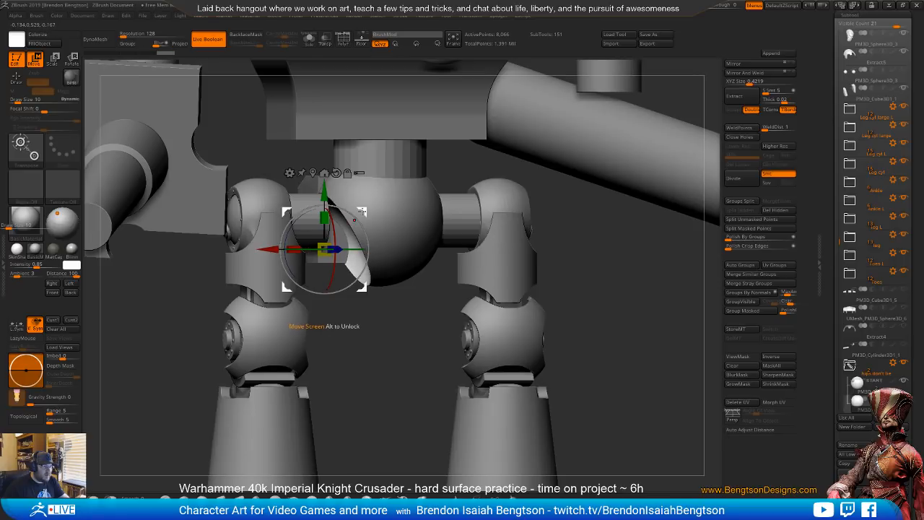
mouse_move(261, 250)
mouse_down()
mouse_move(270, 251)
mouse_move(259, 252)
mouse_up()
drag(358, 346, 364, 325)
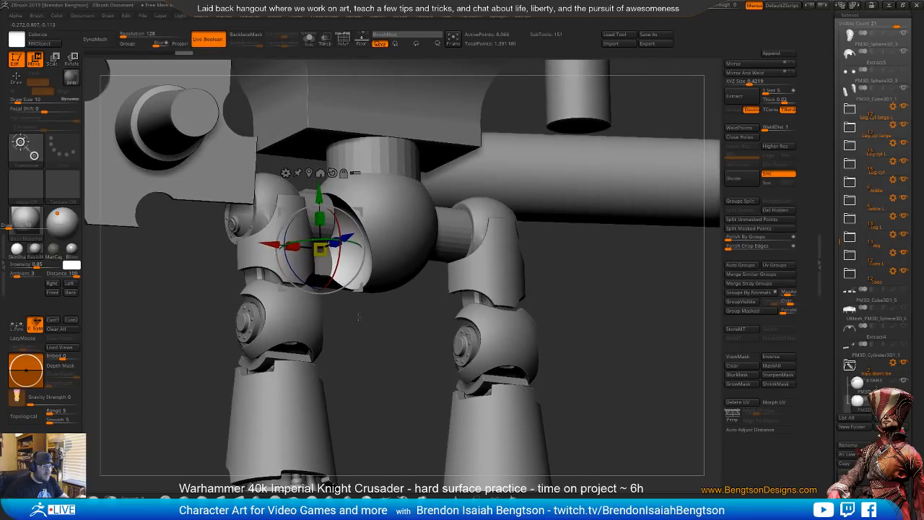
drag(332, 246, 354, 235)
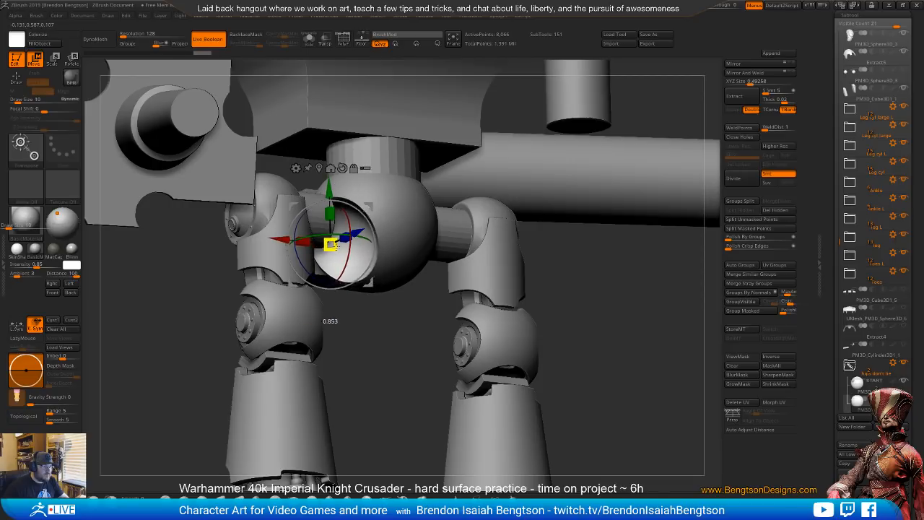
drag(340, 247, 342, 246)
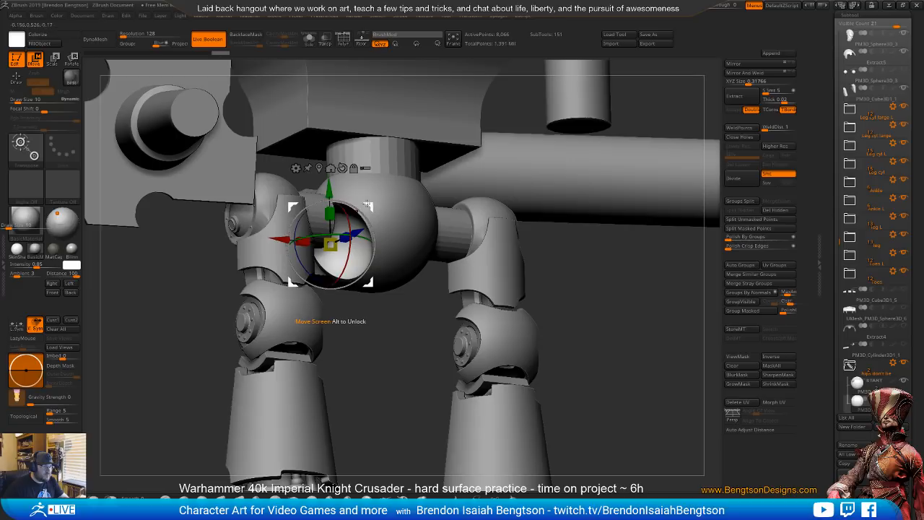
- From the front, adjust the subtracting sphere's size and position so it carves a slanted recess into the hip sphere's side
shift+drag(616, 291, 519, 270)
mouse_move(372, 200)
mouse_down()
mouse_move(371, 185)
mouse_move(379, 189)
mouse_up()
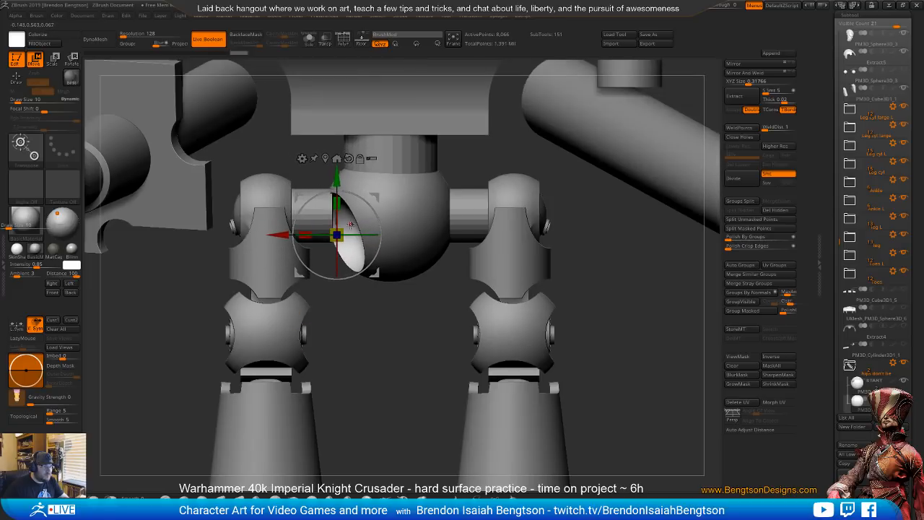
drag(343, 229, 351, 231)
drag(353, 347, 378, 344)
drag(374, 309, 340, 283)
drag(373, 226, 366, 227)
drag(361, 376, 398, 396)
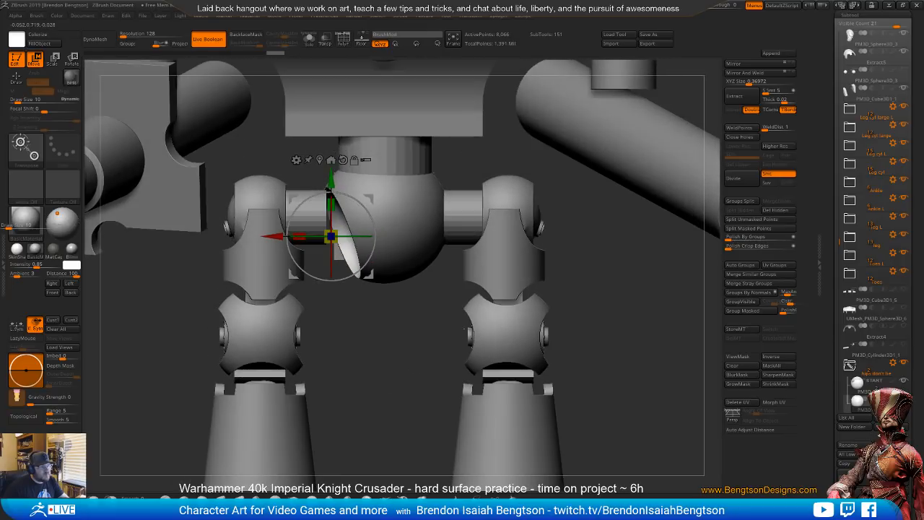
- Mirror and weld the subtracting sphere to the opposite side of the hips and scale the pair down slightly
click(731, 75)
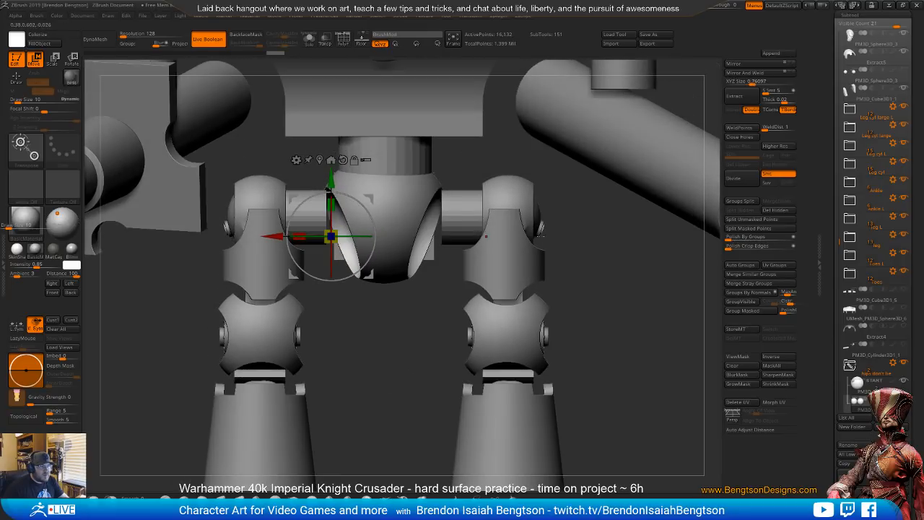
click(400, 330)
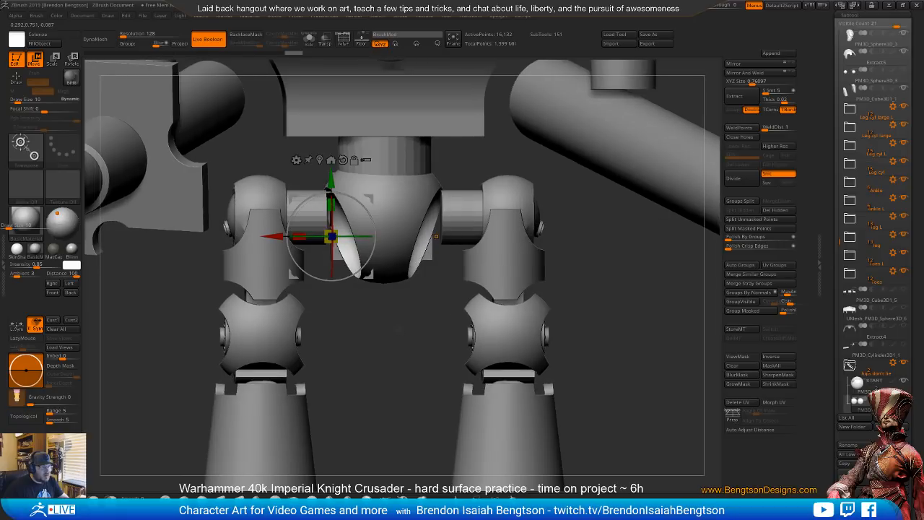
key(shift+f)
drag(335, 237, 331, 237)
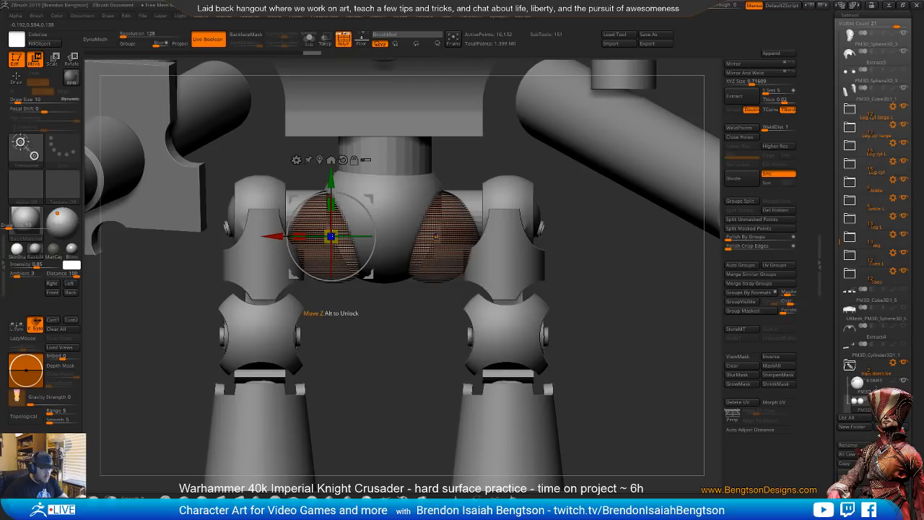
key(shift+f)
mouse_move(399, 347)
mouse_down()
mouse_move(431, 352)
mouse_move(393, 347)
mouse_up()
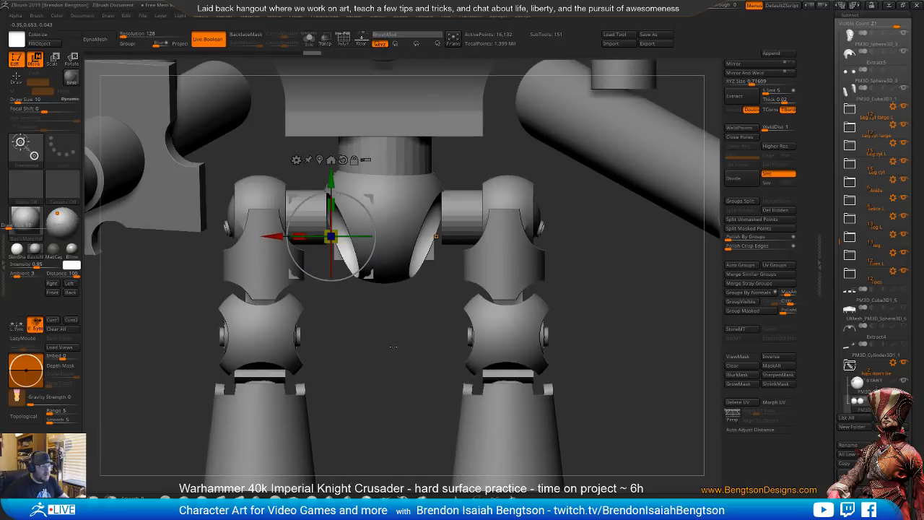
- Scale the hip sphere down slightly, then select the pair of subtracting spheres and raise it by about 0.014
alt+click(390, 197)
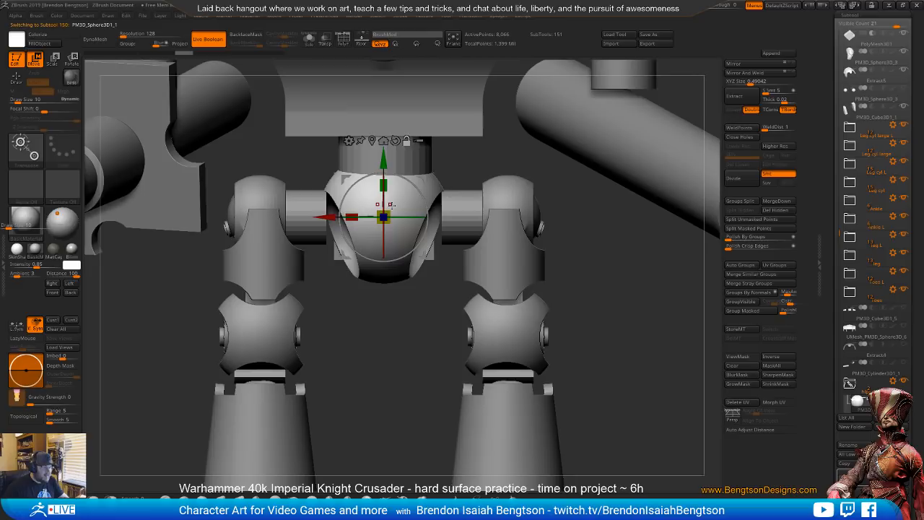
drag(384, 217, 384, 216)
drag(384, 159, 387, 152)
drag(838, 359, 845, 303)
click(874, 192)
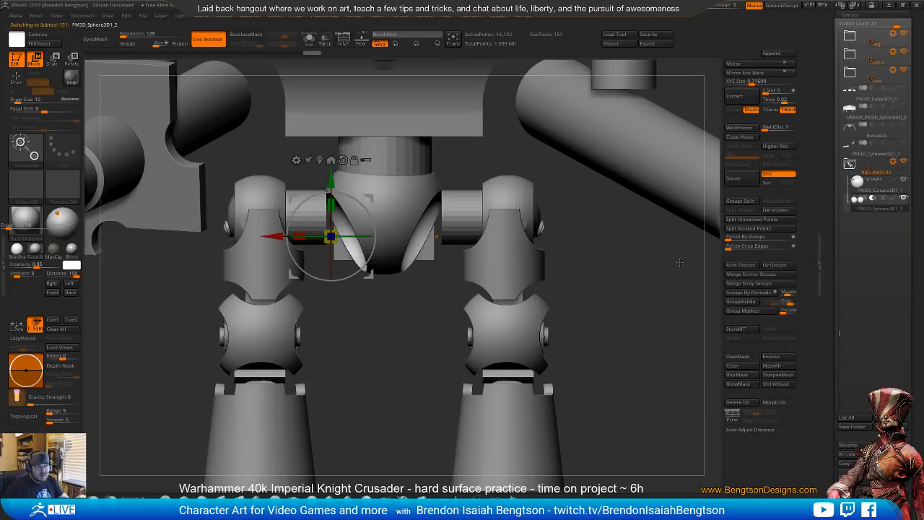
drag(325, 175, 325, 171)
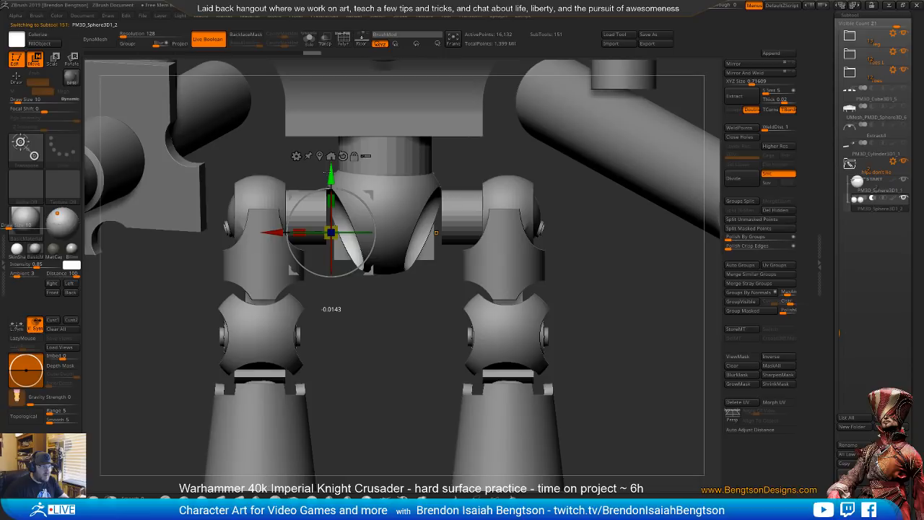
- Turn on perspective and scale the hip sphere down a little further between the two leg joints
drag(446, 424, 463, 343)
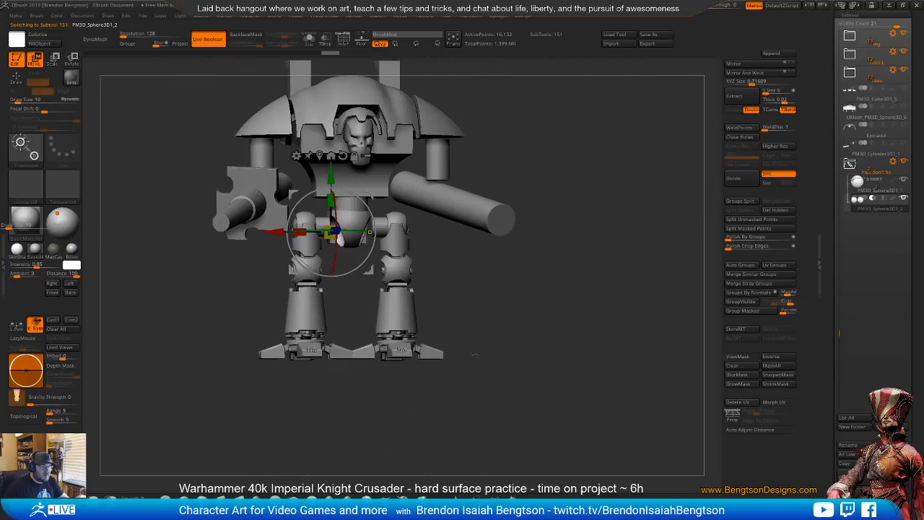
key(q)
mouse_move(499, 368)
mouse_down()
mouse_move(476, 324)
mouse_move(497, 345)
mouse_move(469, 341)
mouse_move(506, 339)
mouse_move(477, 336)
mouse_move(496, 338)
mouse_move(476, 338)
mouse_move(485, 339)
mouse_up()
drag(495, 384, 497, 405)
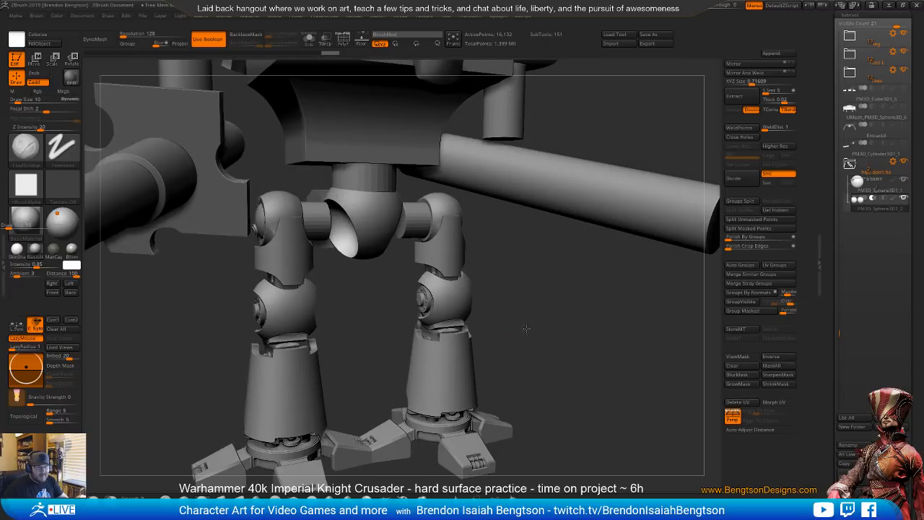
drag(523, 330, 529, 327)
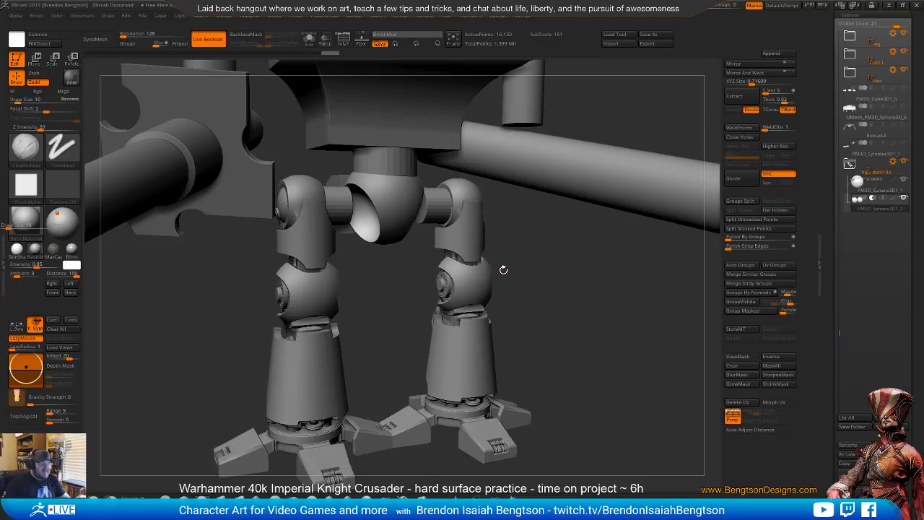
alt+drag(573, 280, 476, 361)
alt+click(446, 247)
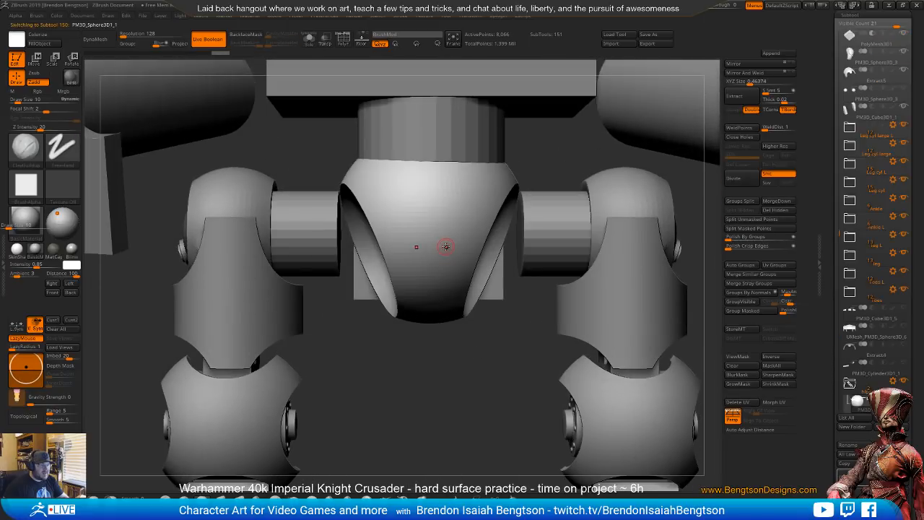
key(e)
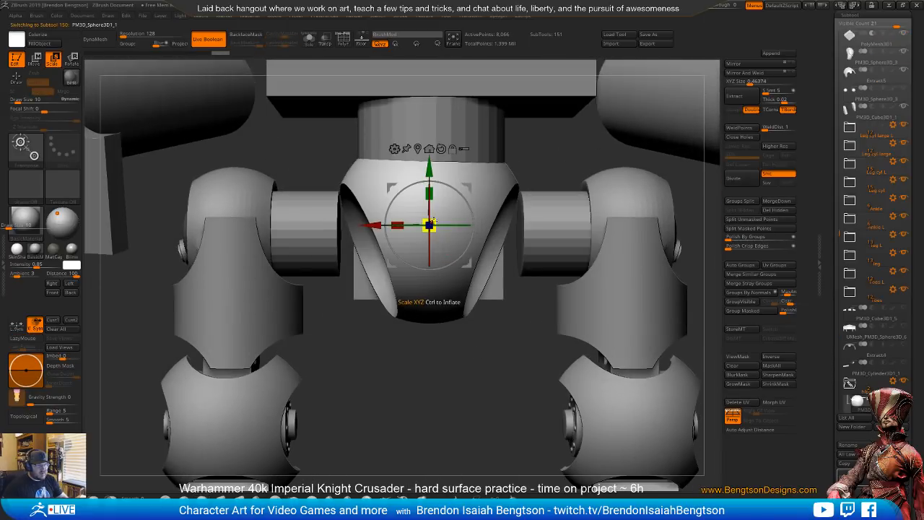
drag(428, 225, 429, 226)
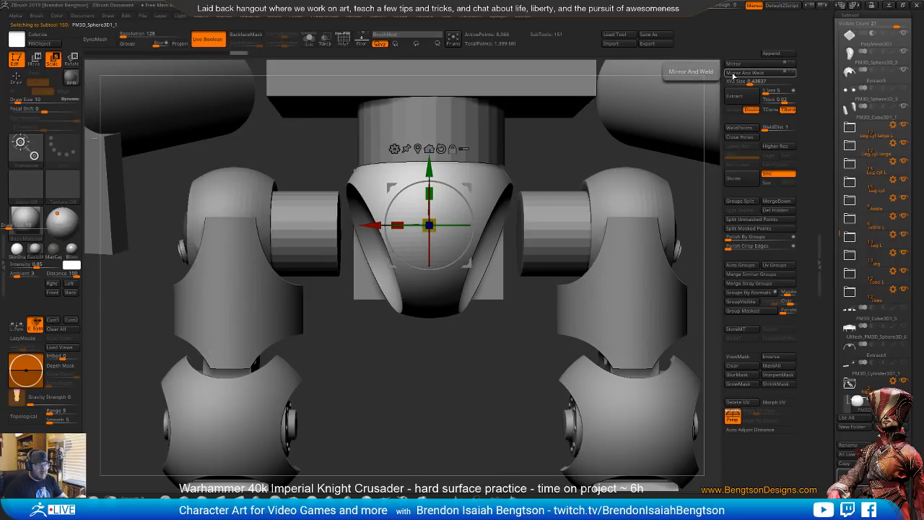
- Select the waist cylinder above the hip sphere and shift it slightly sideways to centre it over the hips
alt+click(455, 148)
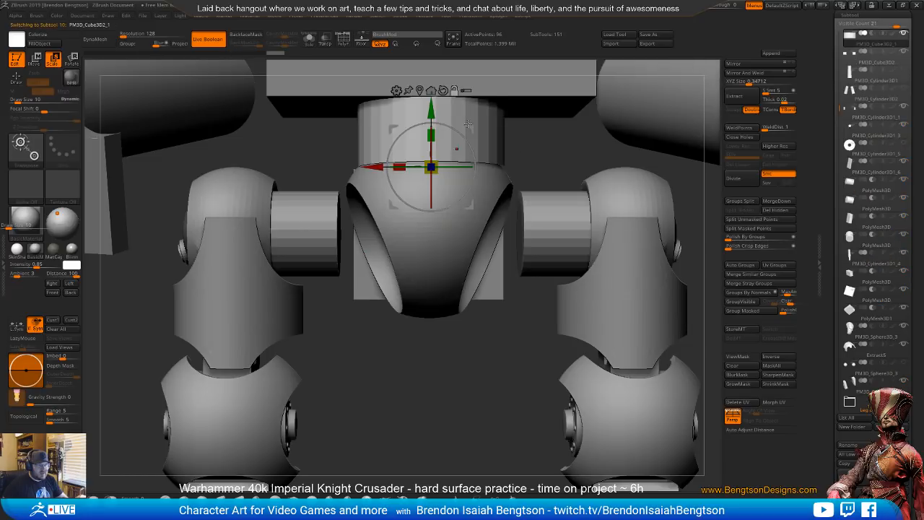
drag(378, 167, 374, 167)
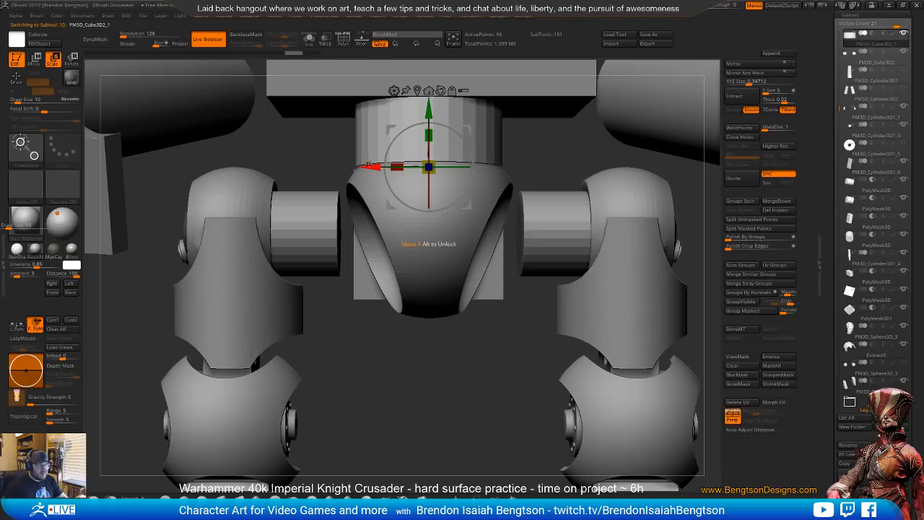
drag(371, 166, 373, 167)
ctrl+right_drag(462, 361, 462, 288)
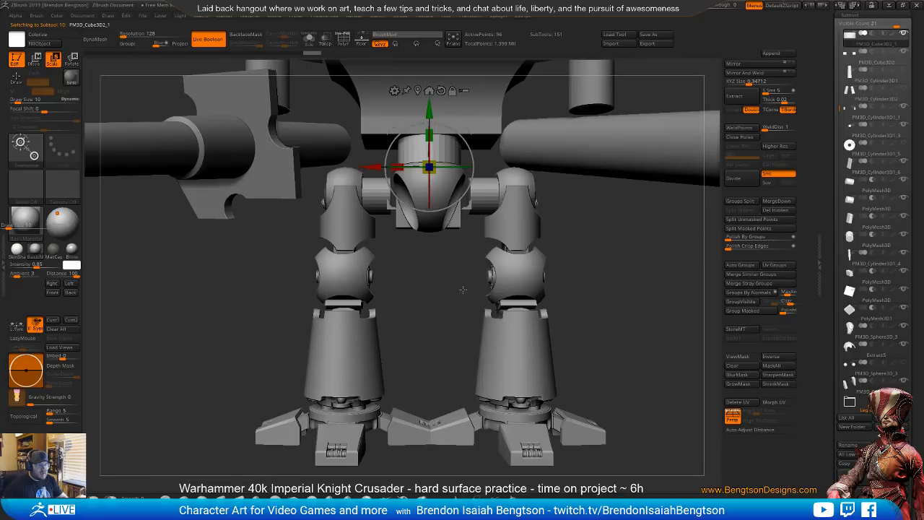
- Show the polyframe and try to mirror and weld the waist cylinder
right_drag(410, 303, 575, 379)
key(shift+f)
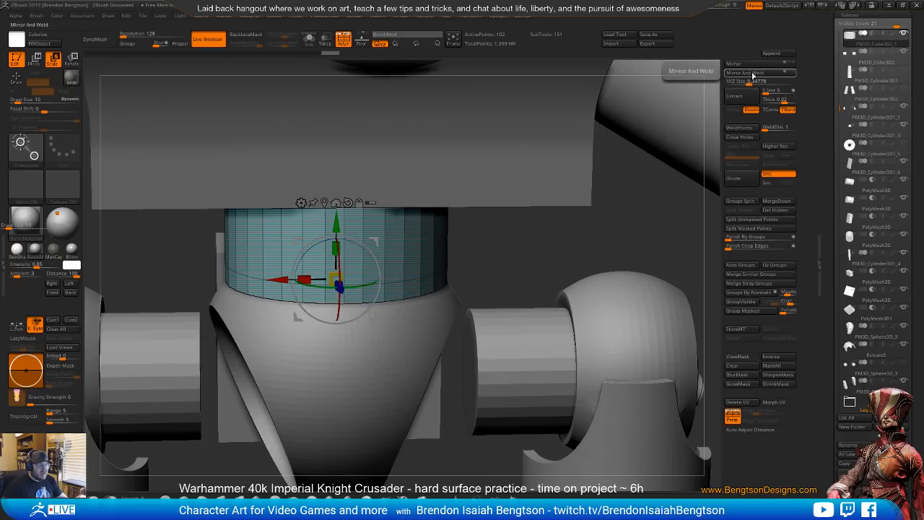
key(y)
ctrl+right_drag(496, 224, 493, 173)
mouse_move(498, 303)
ctrl+right_down()
mouse_move(490, 254)
mouse_move(486, 315)
mouse_move(491, 303)
ctrl+right_up()
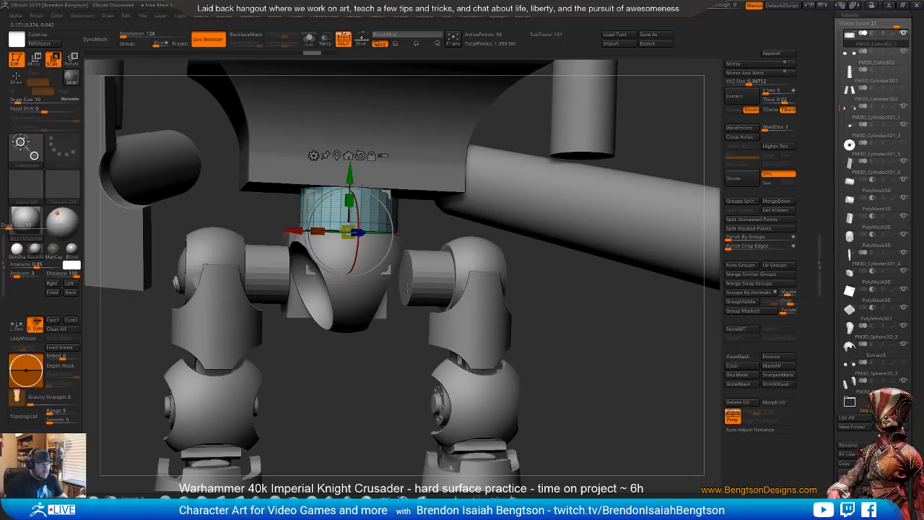
- Append a Cylinder3D subtool, frame the whole model from the front and turn off perspective
shift+drag(409, 349, 433, 346)
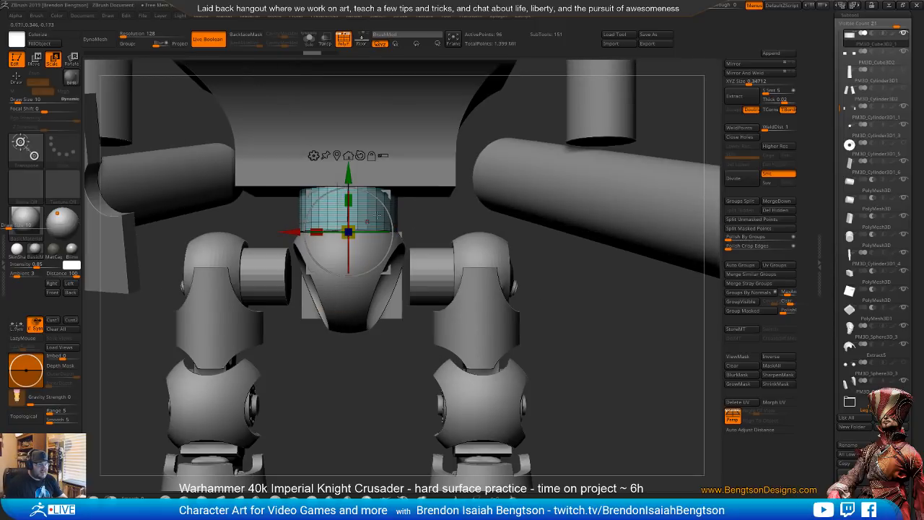
click(770, 53)
click(772, 54)
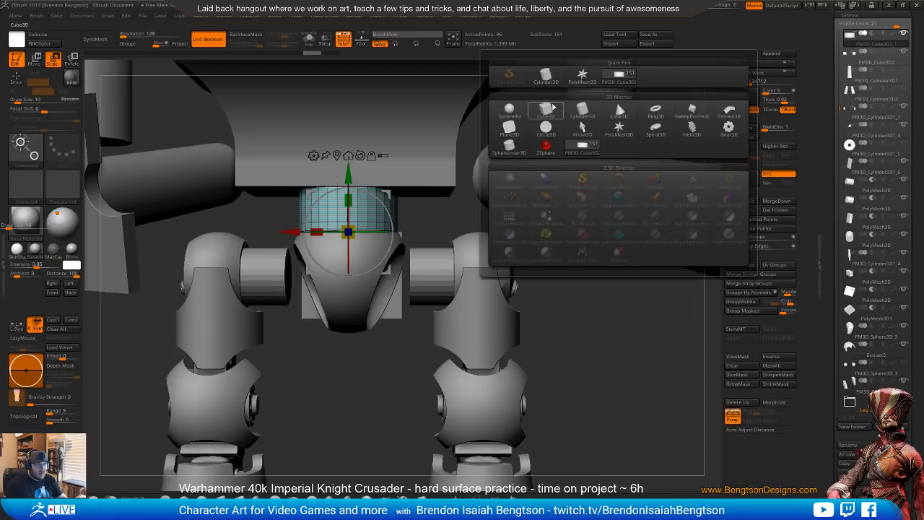
click(578, 113)
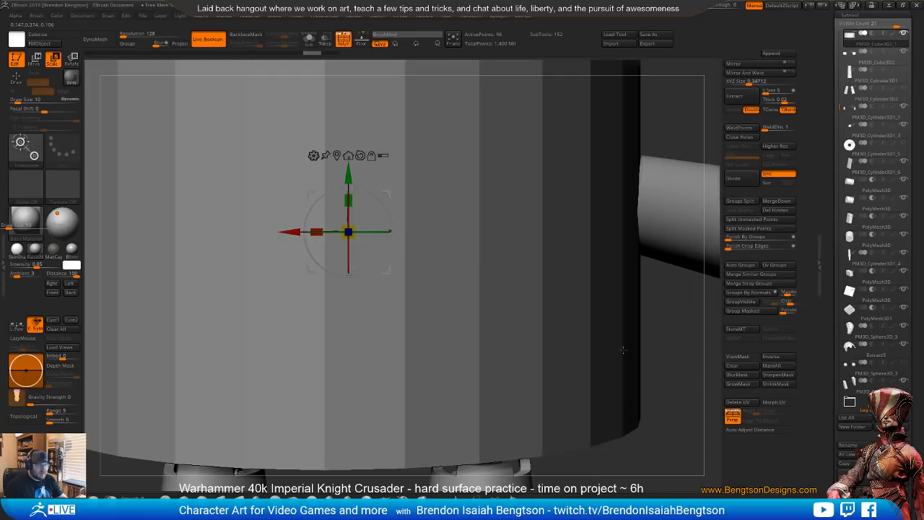
key(f)
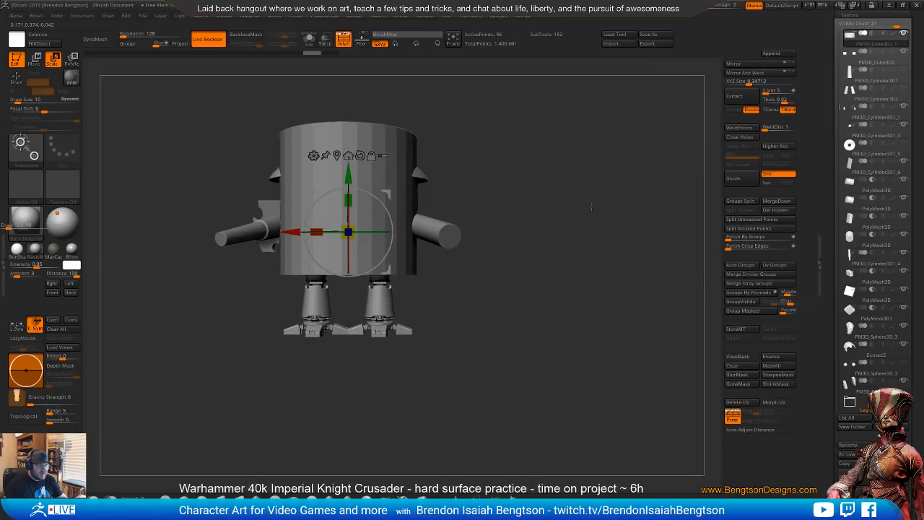
key(p)
ctrl+right_drag(565, 216, 401, 218)
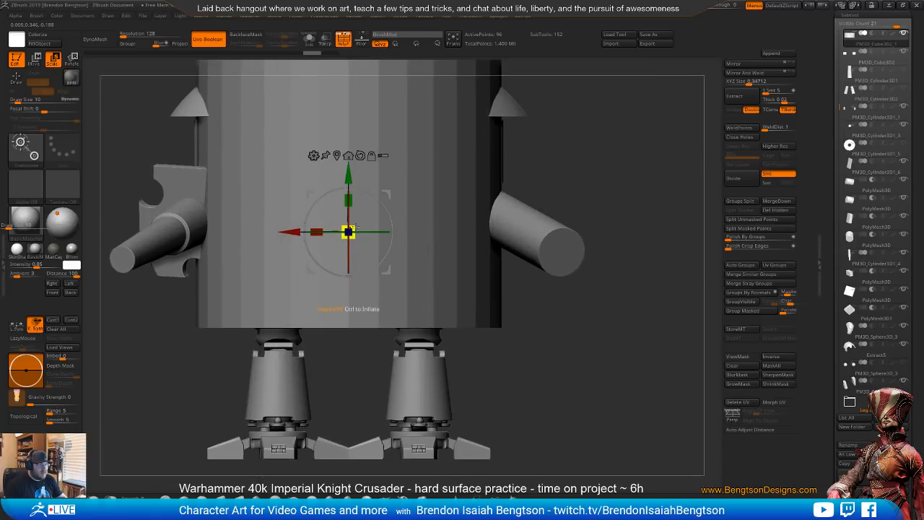
- Select the new cylinder, scale it down to an XYZ size of about 0.36 and lower it onto the hip sphere as the waist
alt+click(352, 204)
drag(356, 169, 238, 244)
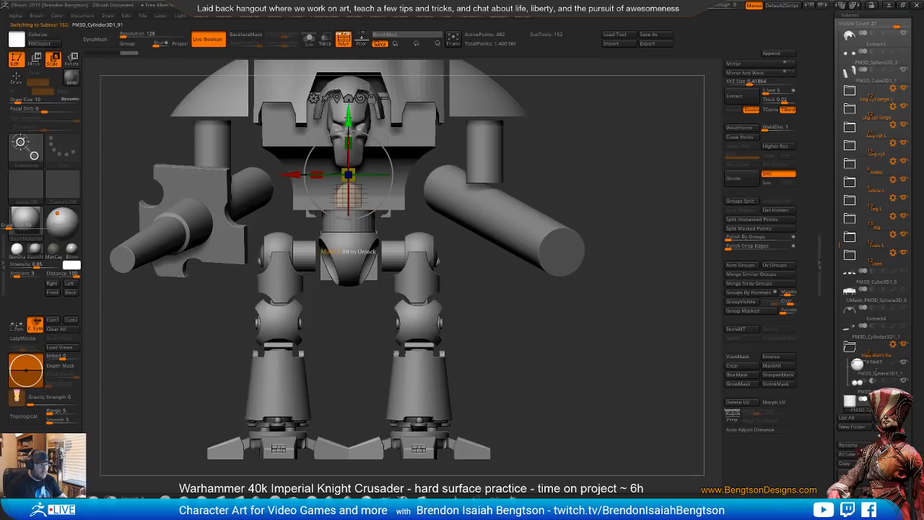
drag(350, 117, 352, 146)
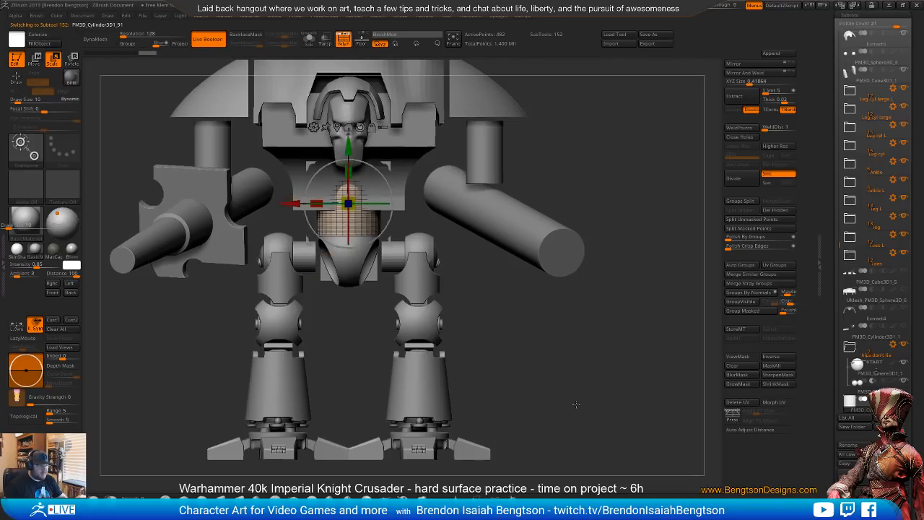
ctrl+right_drag(578, 399, 477, 283)
drag(348, 202, 343, 203)
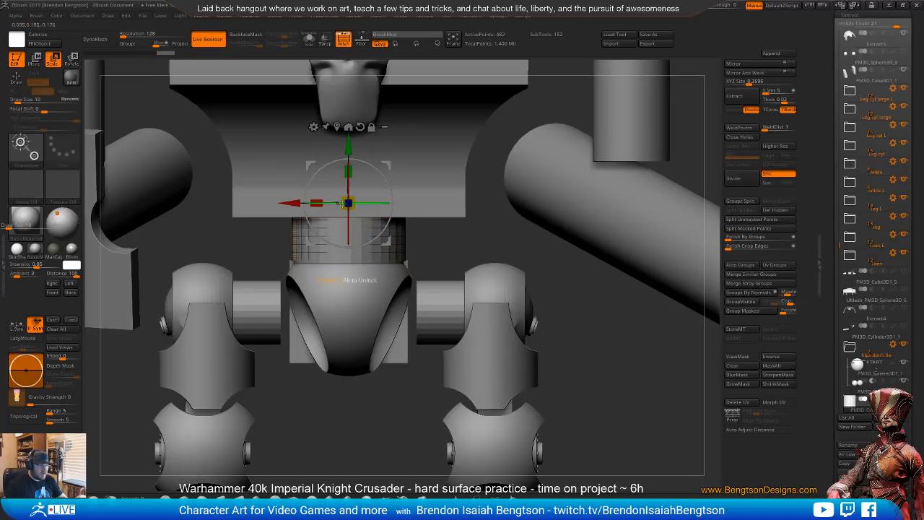
- Select the old waist cylinder overlapping the new one and delete that subtool permanently
alt+right_drag(478, 248, 457, 261)
mouse_move(457, 260)
mouse_down()
mouse_move(511, 247)
mouse_move(452, 254)
mouse_up()
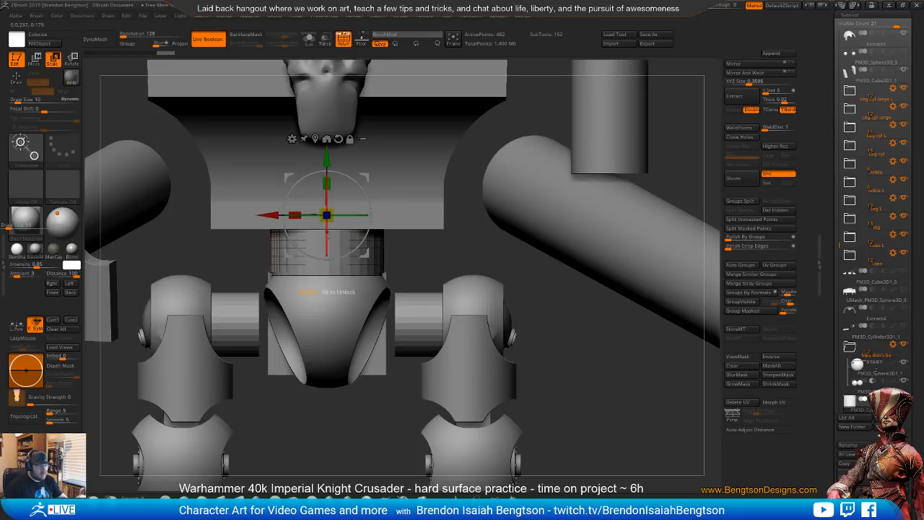
alt+click(326, 269)
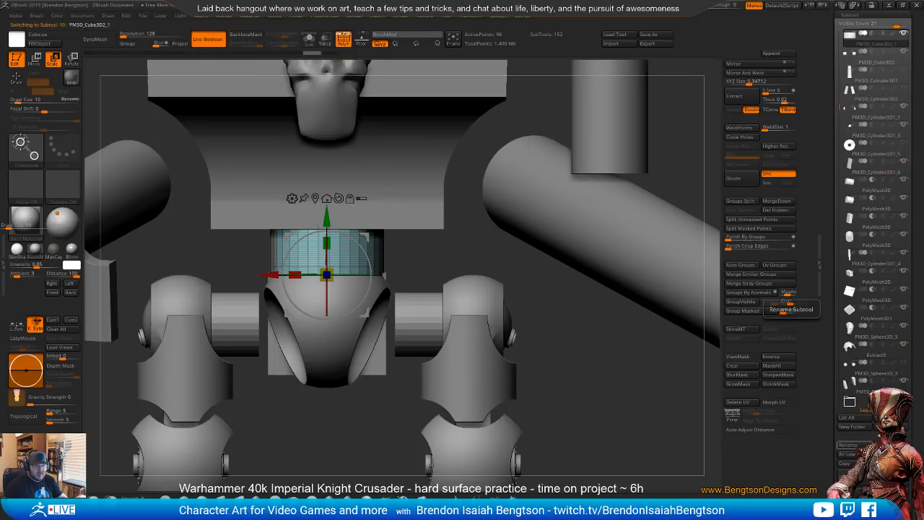
click(787, 306)
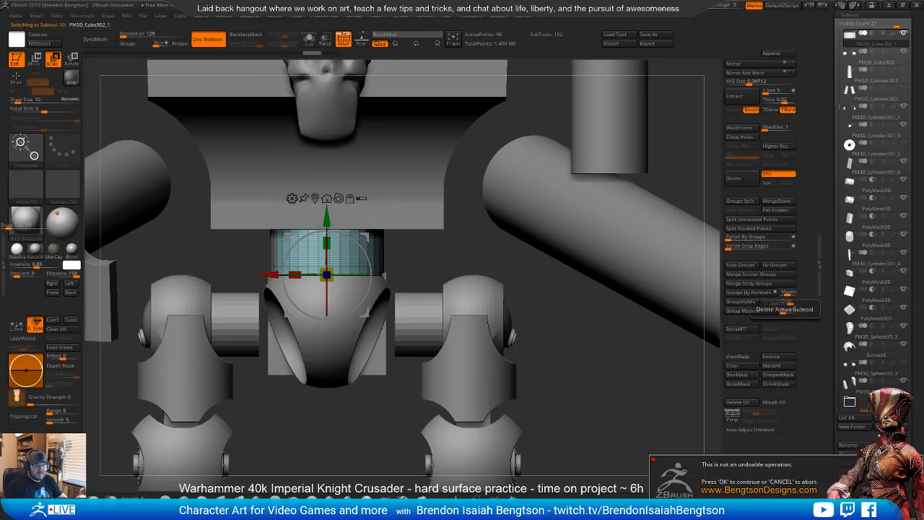
click(785, 493)
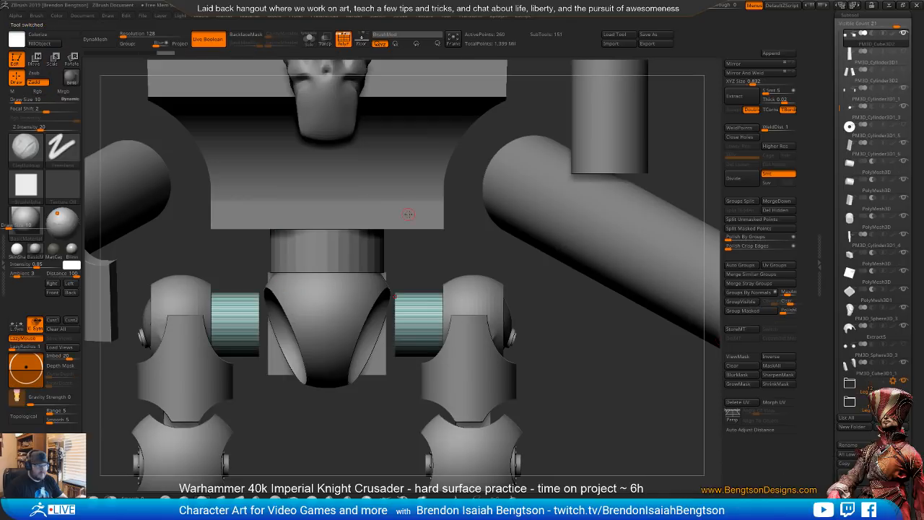
- Select the new waist cylinder to check its fit, then make the hip sphere the active subtool
alt+click(334, 253)
mouse_move(449, 248)
mouse_down()
mouse_move(461, 249)
mouse_move(445, 243)
mouse_up()
alt+drag(421, 275, 424, 287)
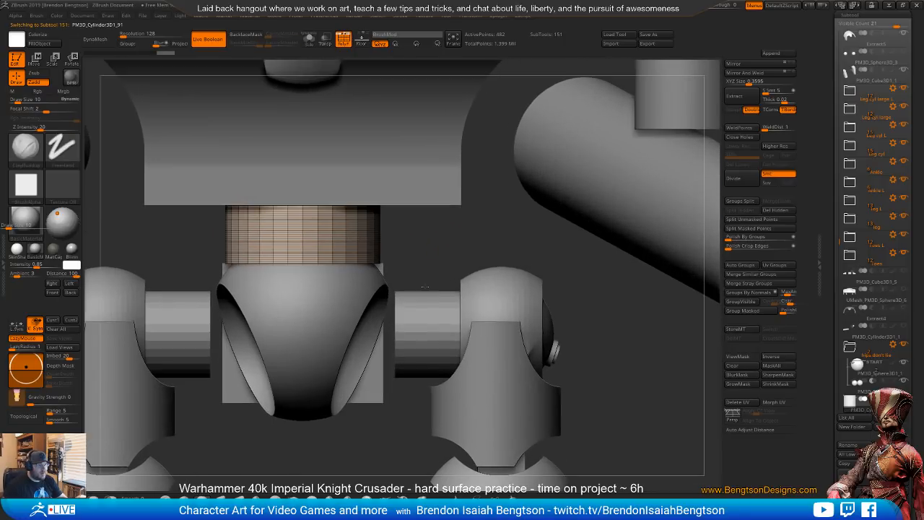
alt+click(329, 291)
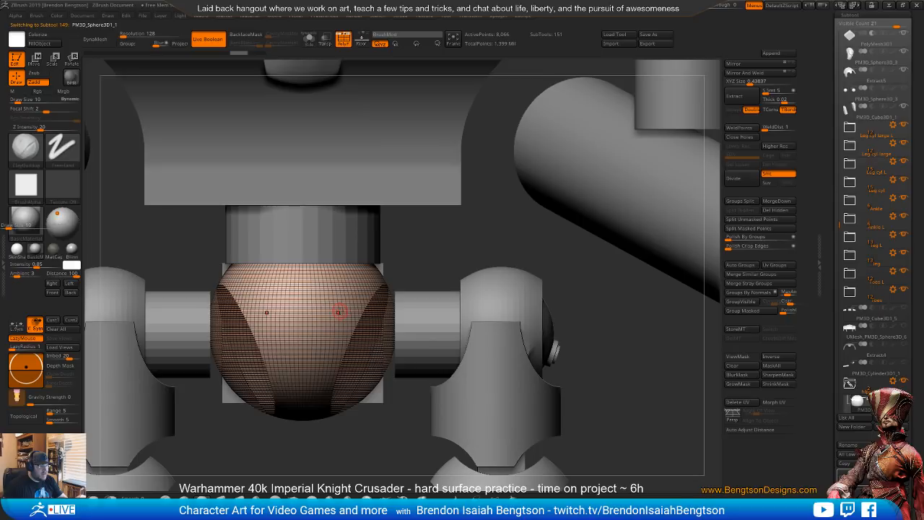
- View the Imperial Knight reference photo on the desktop, then overlay the semi-transparent model on it to compare the proportions
alt+drag(470, 252, 485, 163)
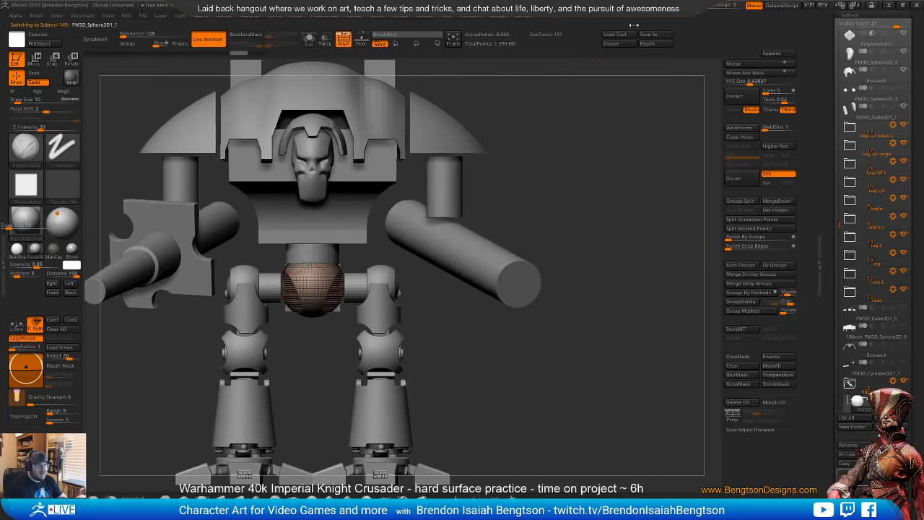
mouse_move(706, 6)
mouse_down()
mouse_move(720, 6)
mouse_move(705, 6)
mouse_up()
click(888, 6)
drag(792, 308, 388, 303)
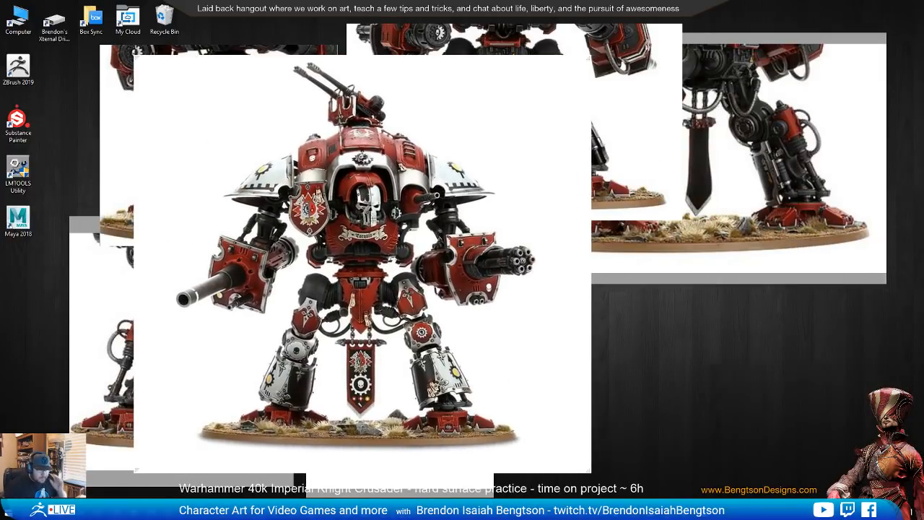
click(411, 510)
alt+drag(488, 350, 497, 299)
drag(707, 5, 717, 6)
drag(519, 339, 522, 365)
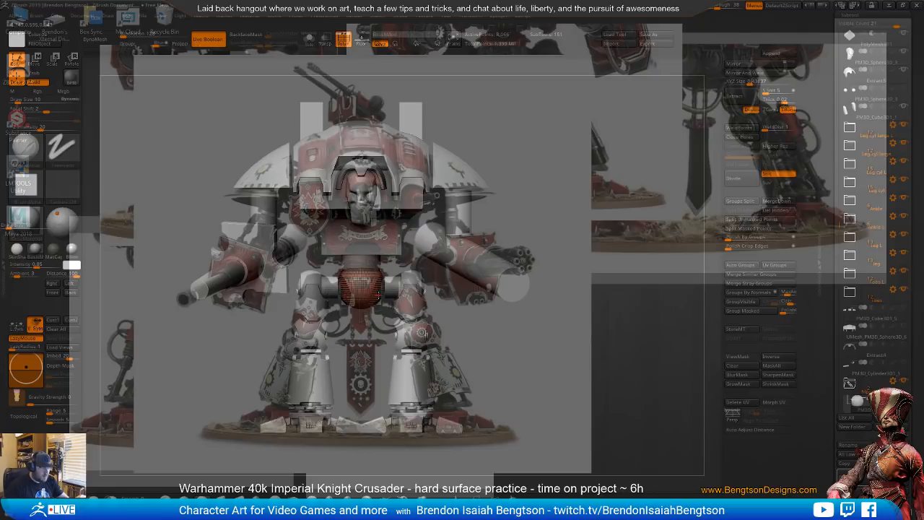
key(w)
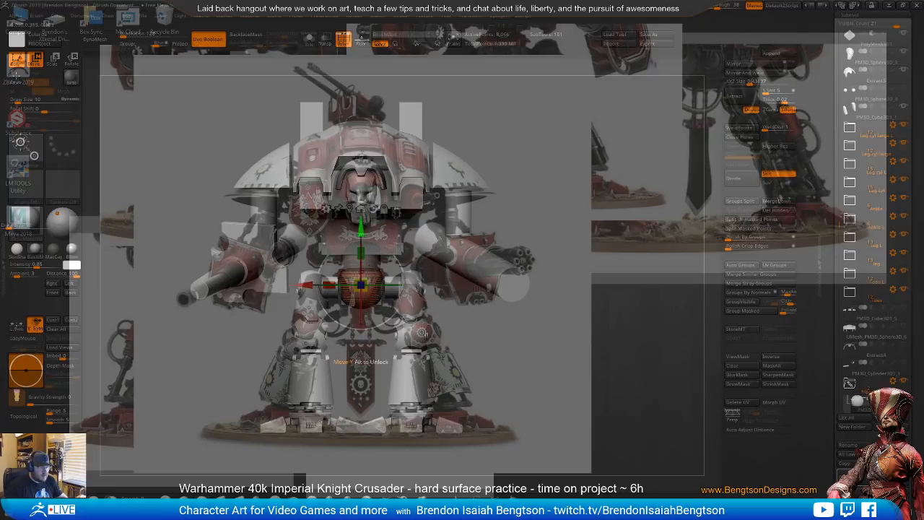
drag(360, 228, 362, 228)
key(ctrl+z)
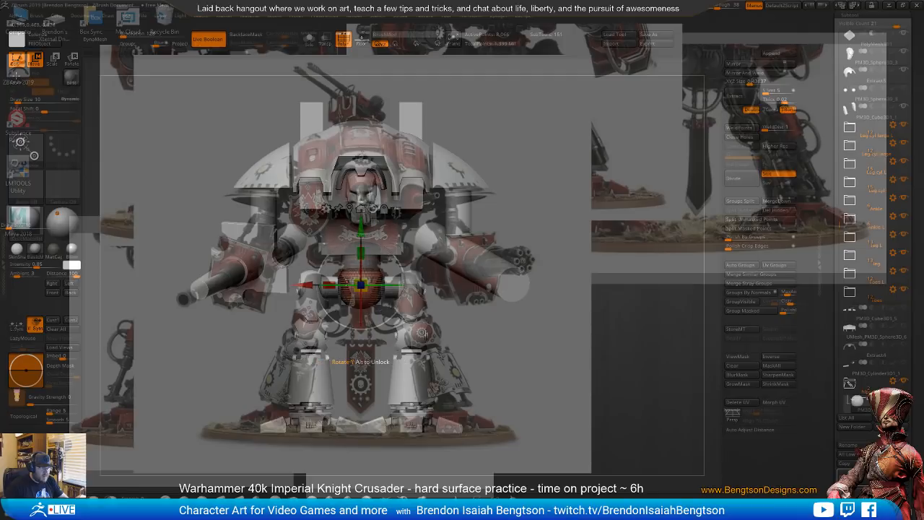
- Check the leg and hip assembly in the browser's Imperial Knight kit instructions, then compare it with the model's hips
alt+drag(496, 330, 506, 340)
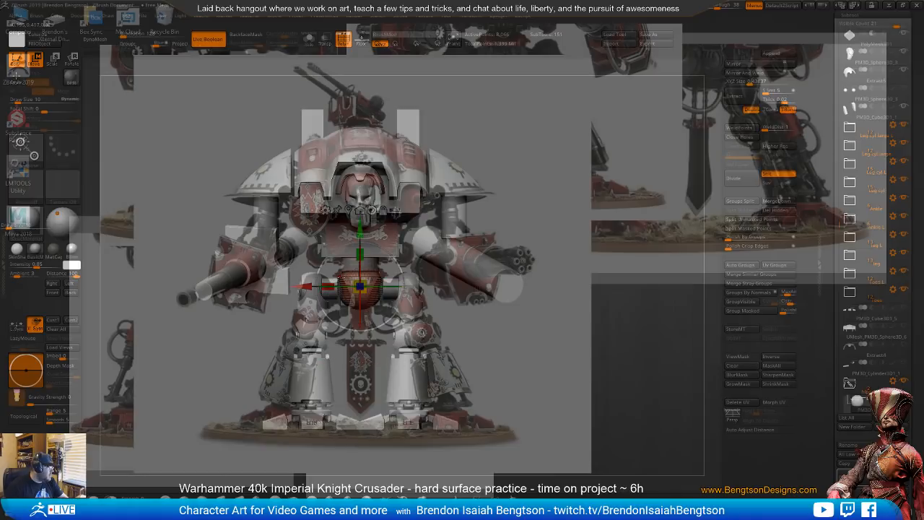
drag(717, 6, 698, 5)
drag(2, 87, 534, 2)
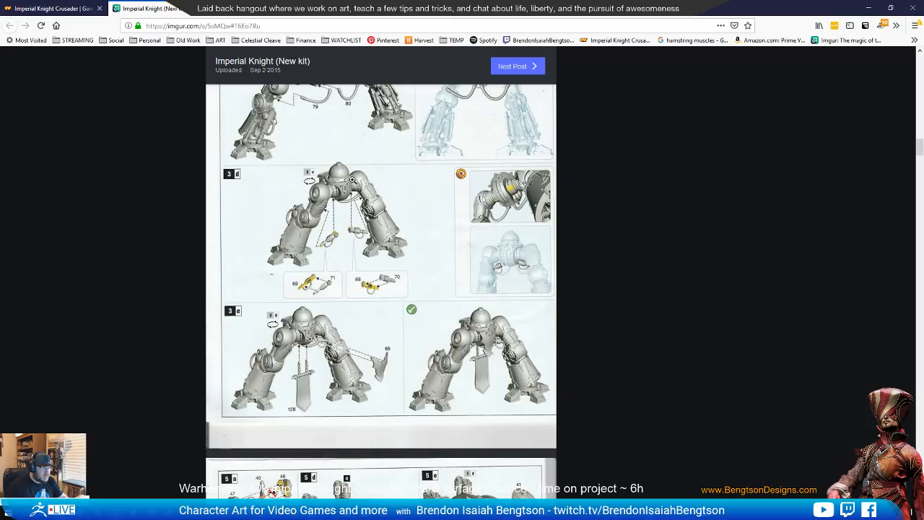
drag(467, 8, 1, 87)
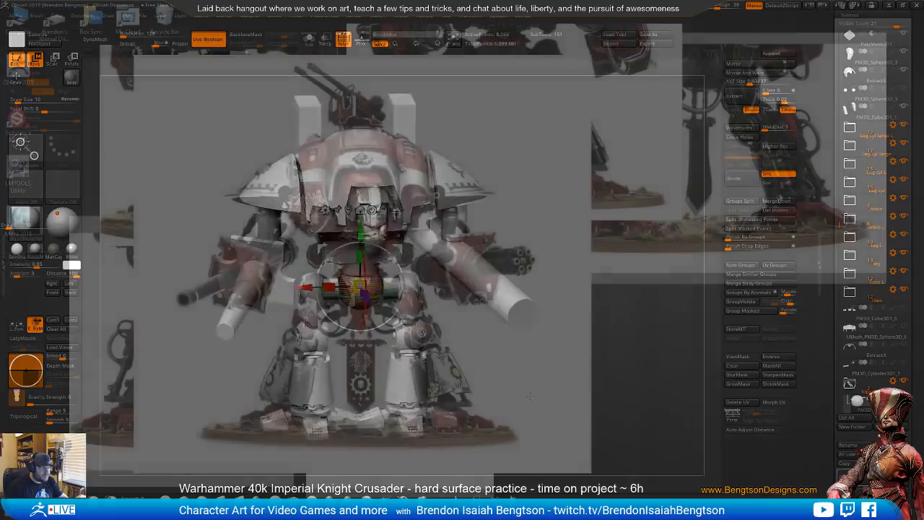
mouse_move(531, 372)
mouse_down()
mouse_move(563, 386)
mouse_move(526, 364)
mouse_up()
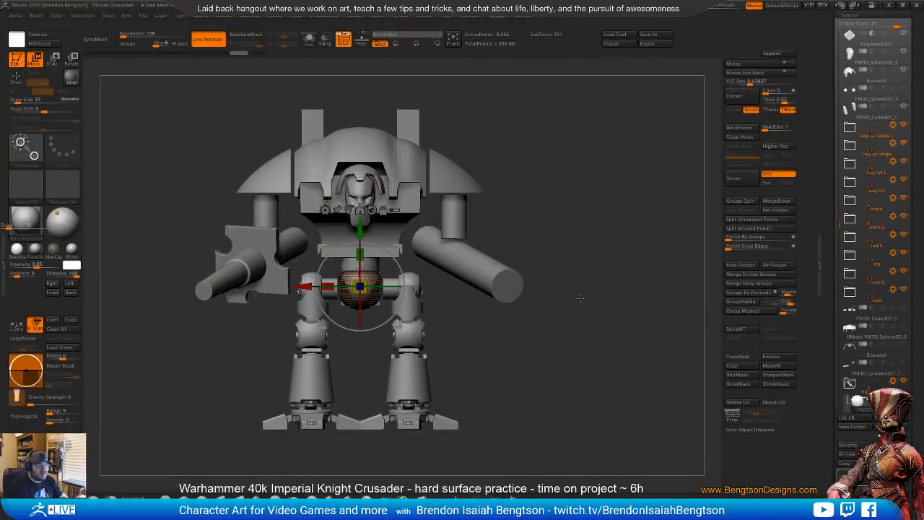
alt+drag(551, 354, 546, 328)
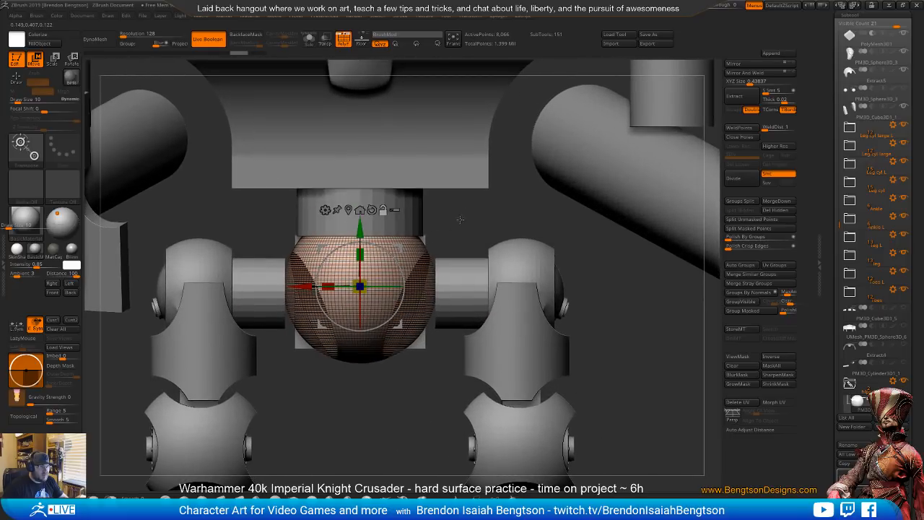
click(417, 246)
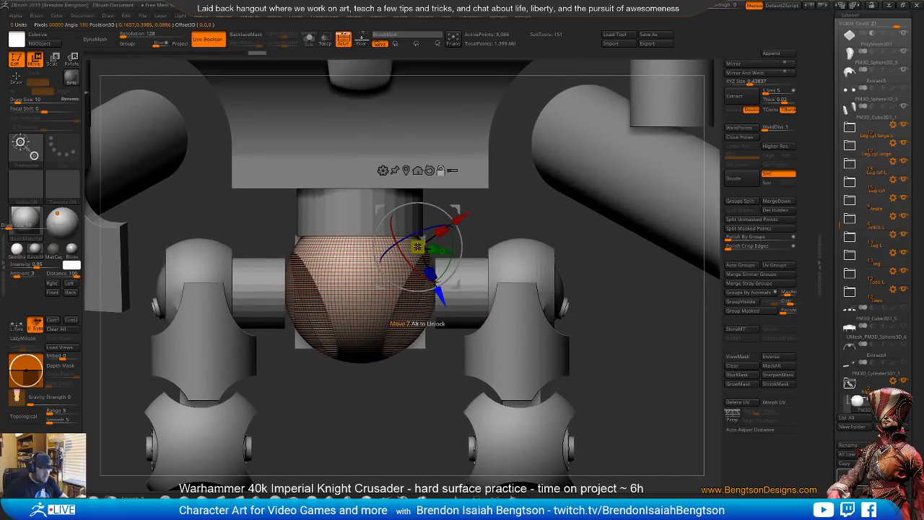
key(ctrl+z)
key(q)
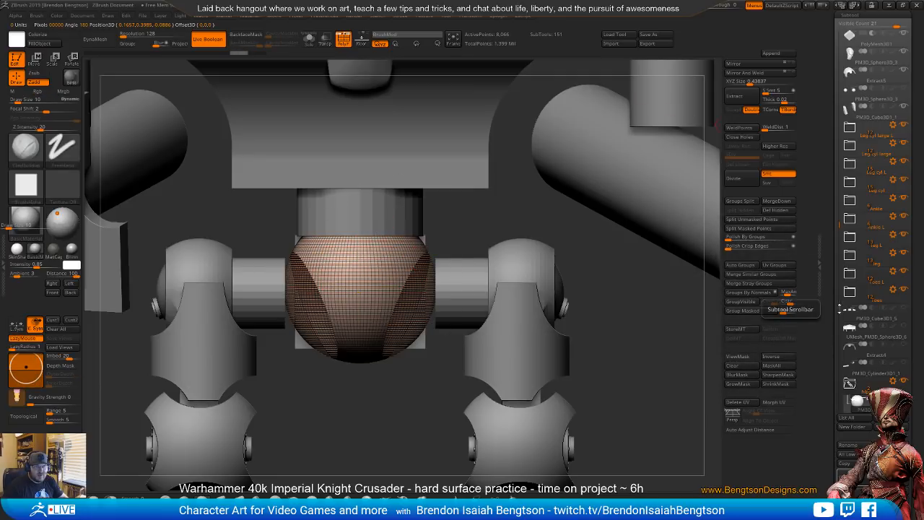
- Append a Cube3D subtool to the model and select it
drag(837, 223, 837, 272)
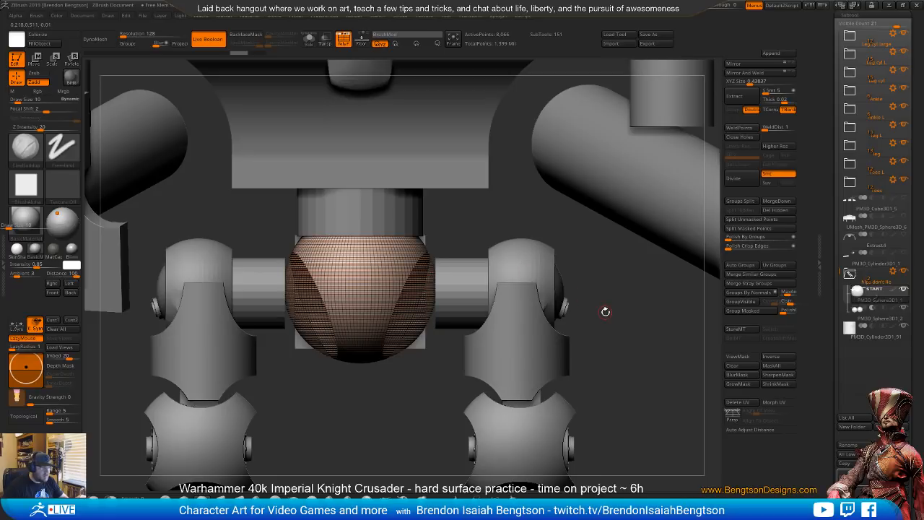
click(771, 53)
click(536, 117)
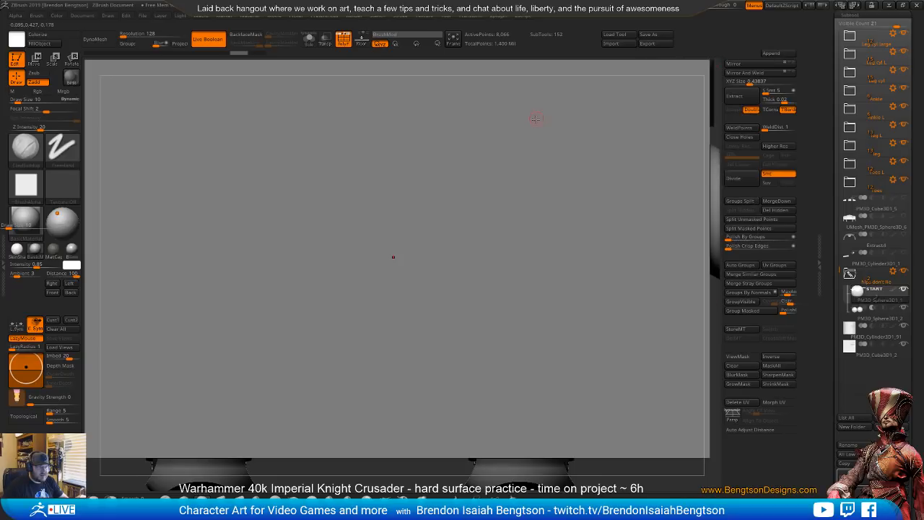
alt+click(485, 200)
ctrl+right_drag(487, 221, 473, 98)
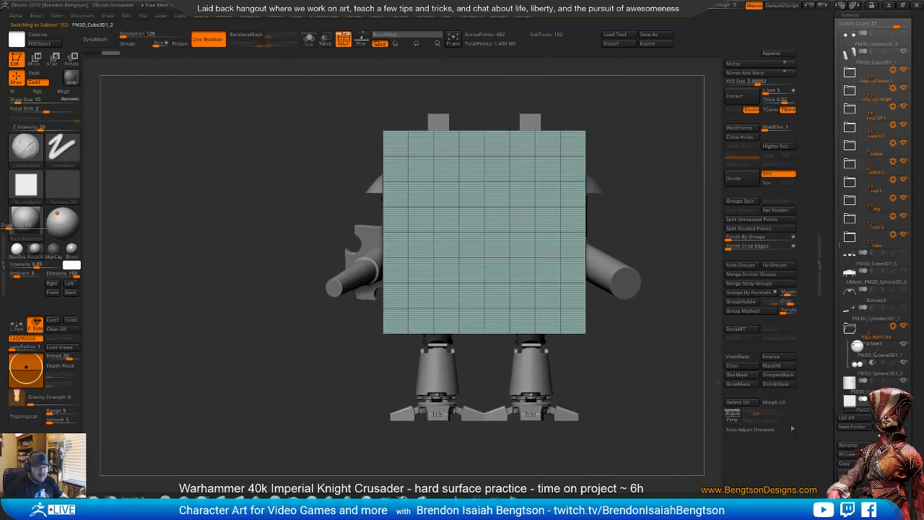
- Reinitialize the new cube as a QCube with X, Y and Z resolution set to 1
drag(830, 416, 831, 287)
drag(615, 137, 482, 107)
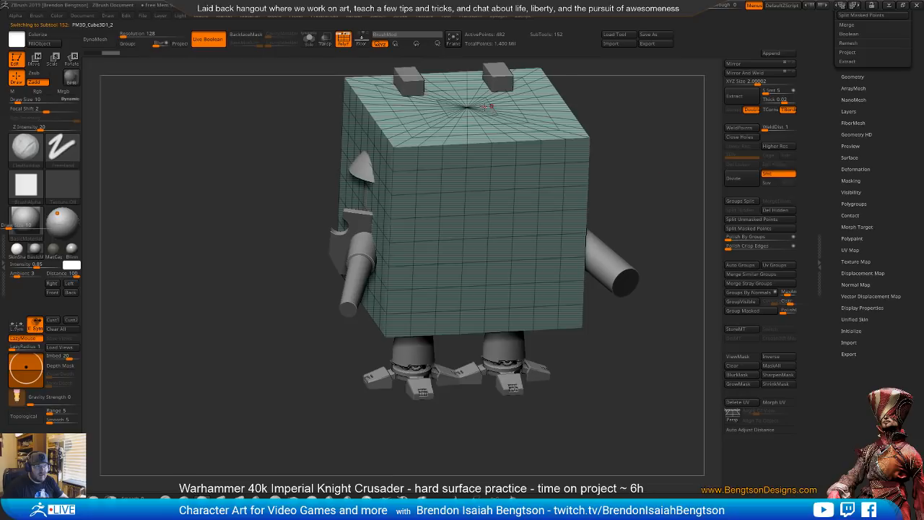
click(852, 330)
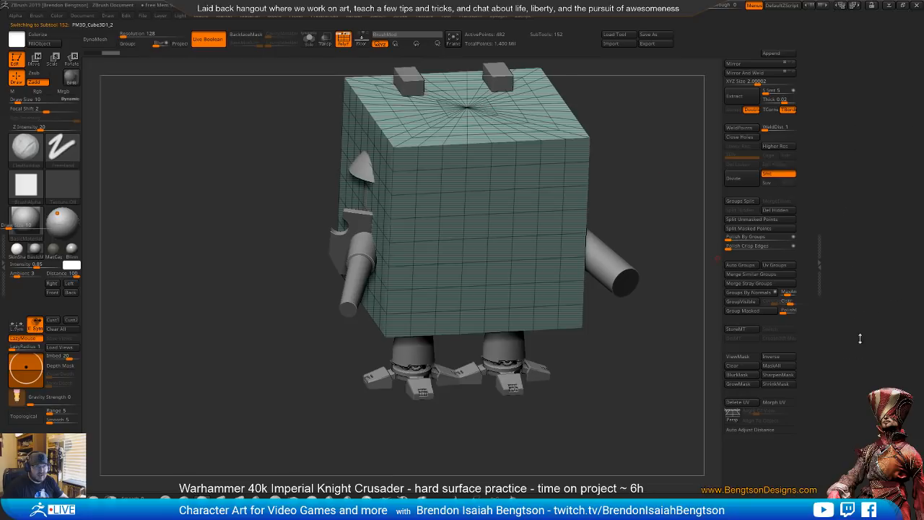
click(852, 180)
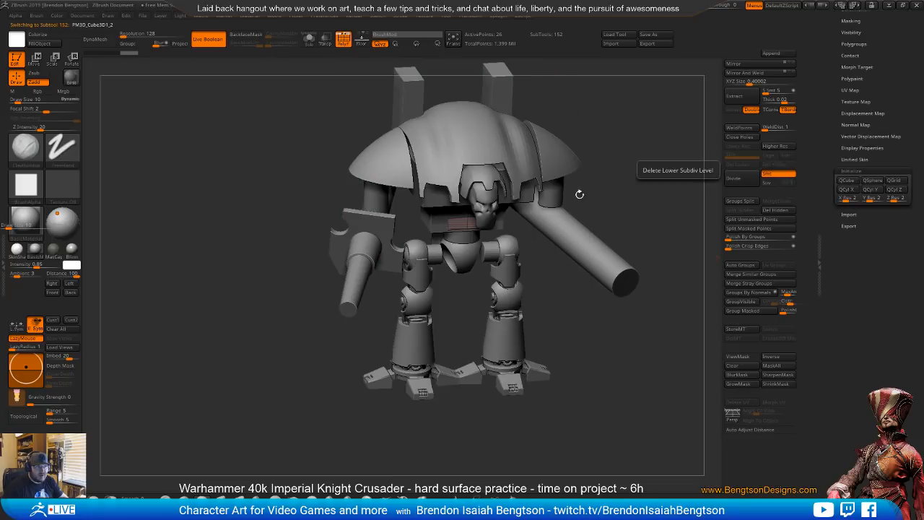
text(1)
click(872, 198)
text(1)
click(896, 199)
text(1)
click(851, 181)
shift+drag(663, 179, 626, 334)
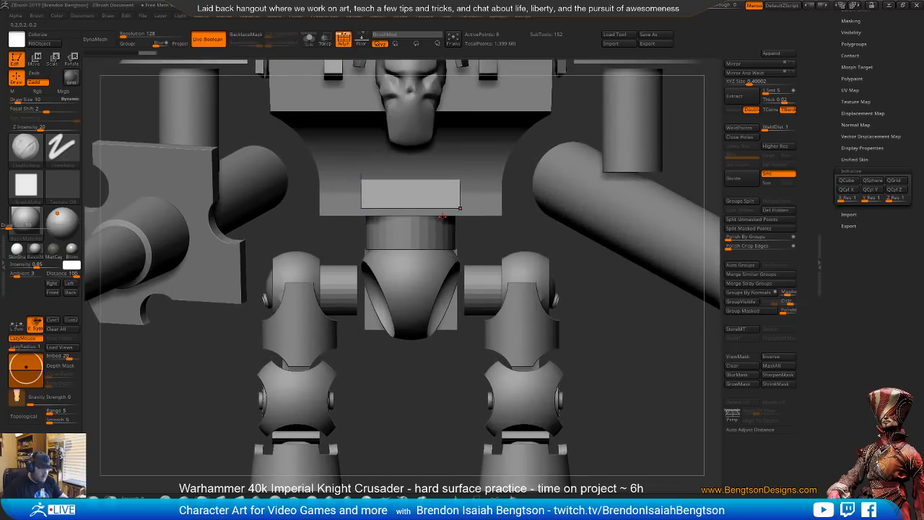
- Move the new cube subtool into the hips folder, below the sphere subtools, as a subtracting Live Boolean part
drag(830, 121, 842, 211)
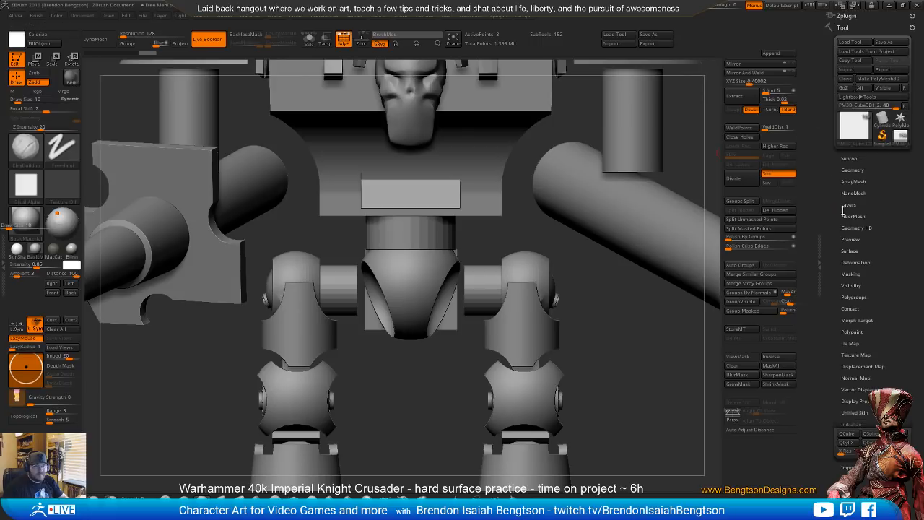
click(848, 158)
drag(839, 277, 840, 438)
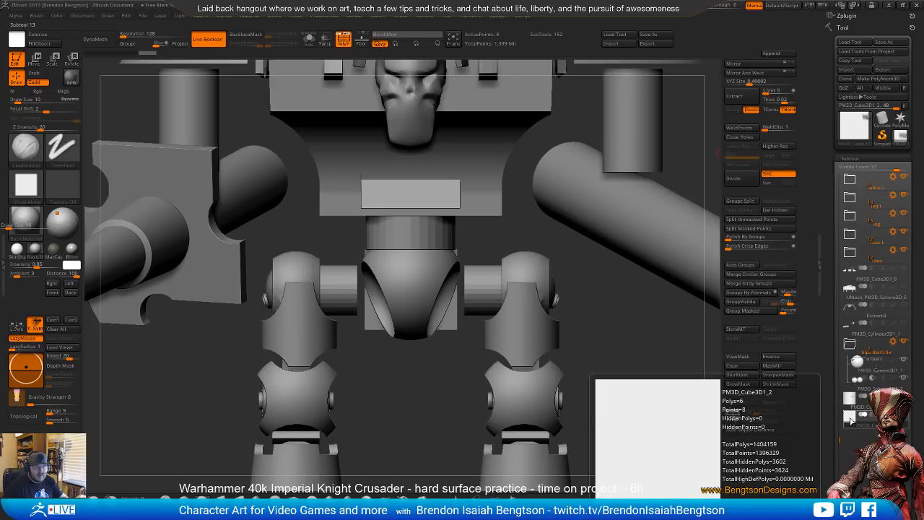
drag(851, 415, 855, 363)
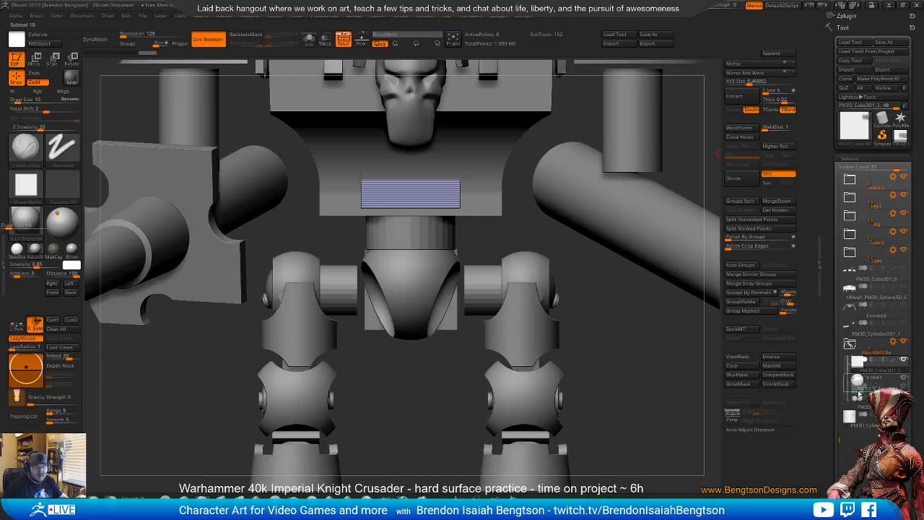
drag(859, 393, 863, 408)
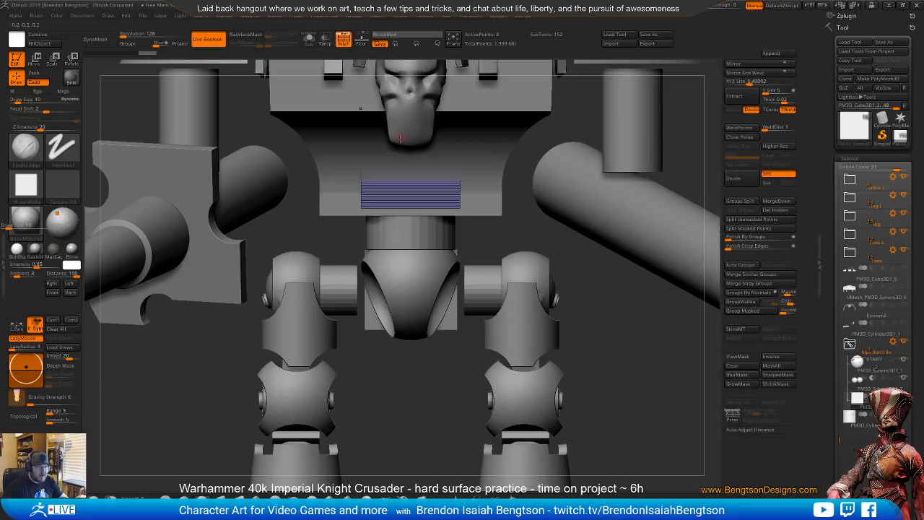
- Widen and flatten the cube into a thin slab, and lower it to trim the top of the hip block
key(w)
drag(411, 161, 397, 250)
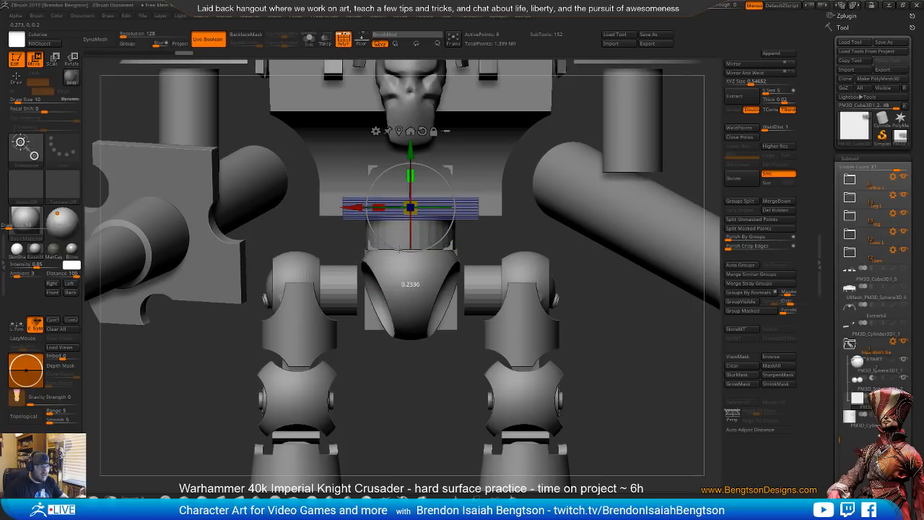
mouse_move(410, 151)
mouse_down()
mouse_move(409, 185)
mouse_move(410, 163)
mouse_up()
key(shift+f)
drag(527, 205, 511, 247)
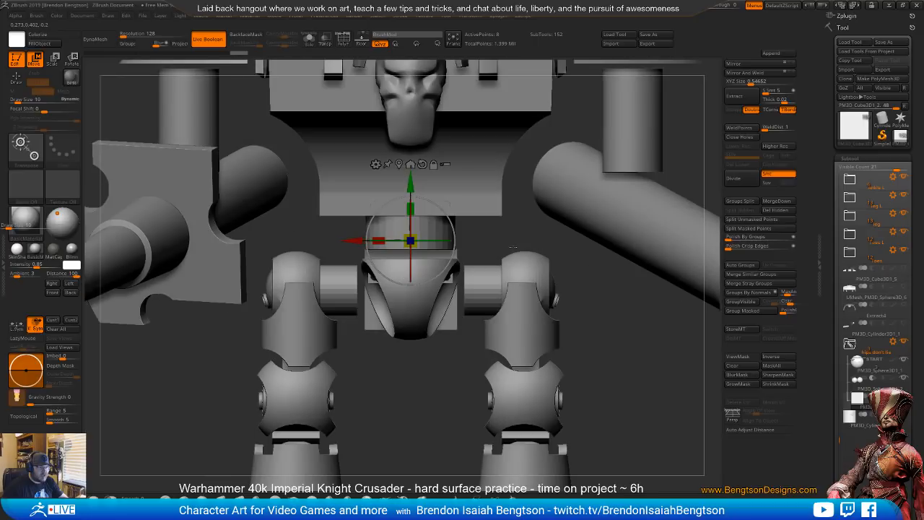
drag(410, 185, 410, 185)
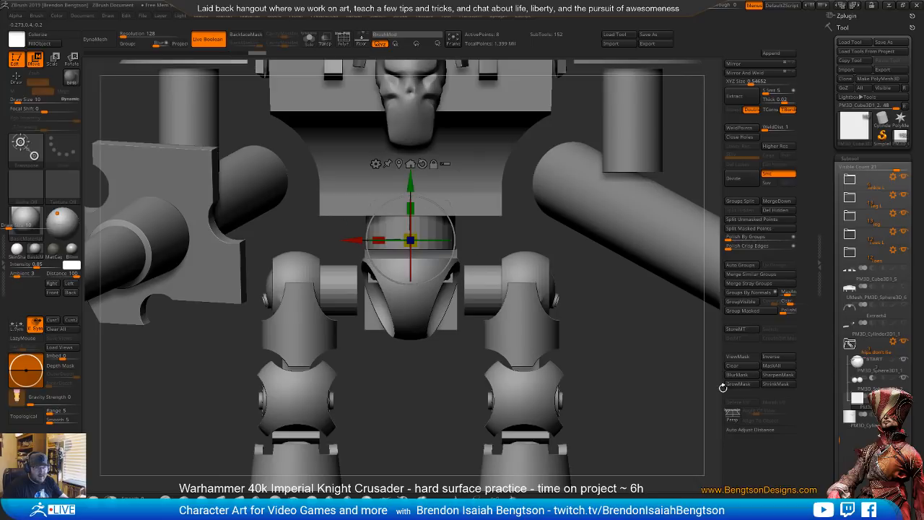
- Select all parts of the hips folder with Transpose Set and raise them slightly towards the waist cylinder
mouse_move(874, 379)
click(893, 341)
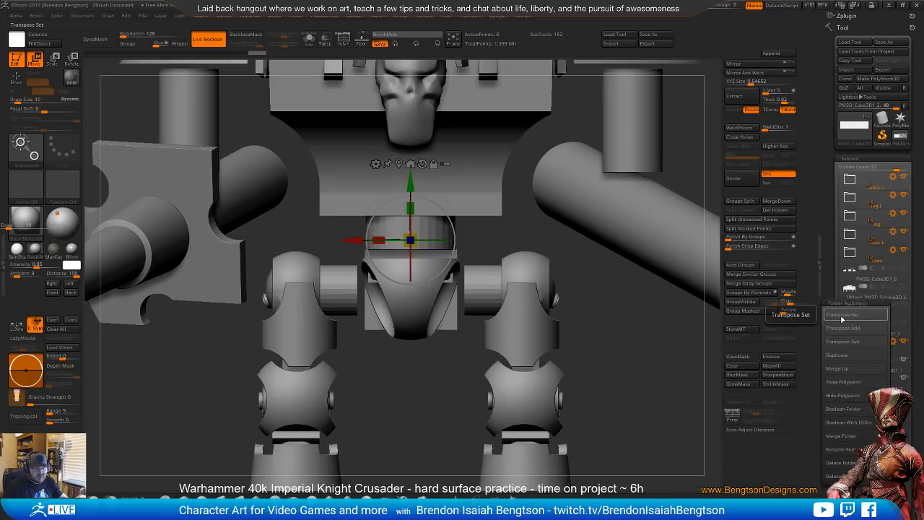
click(841, 315)
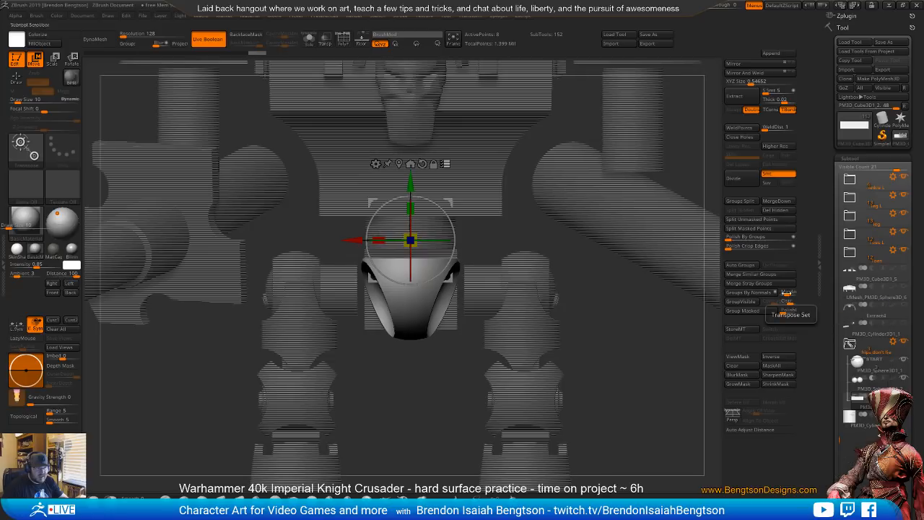
drag(410, 185, 410, 182)
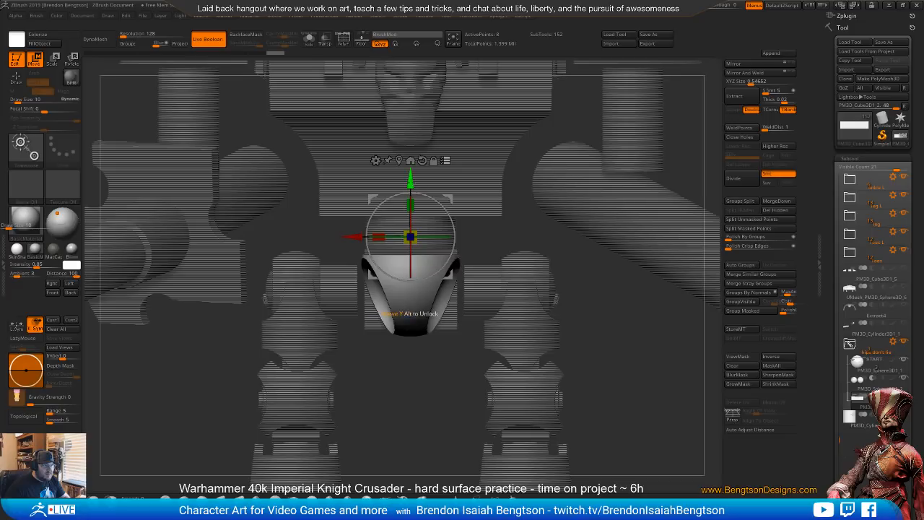
drag(409, 179, 409, 184)
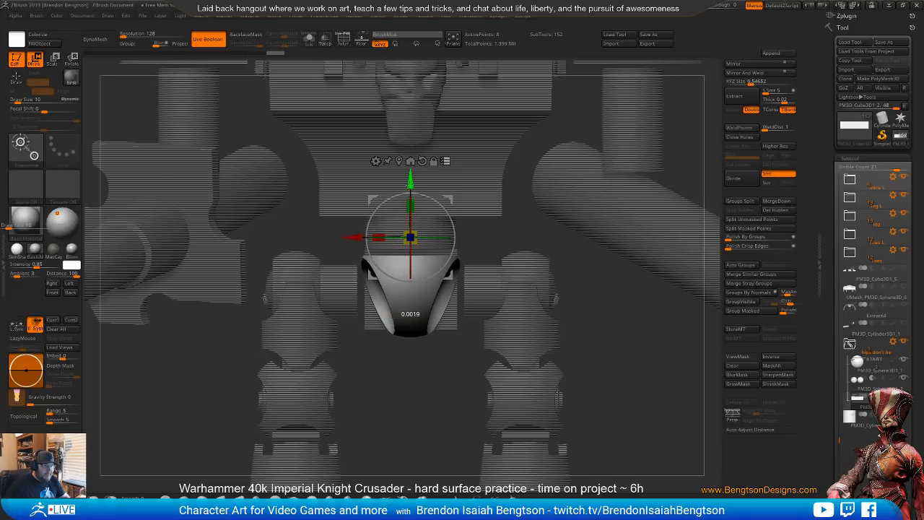
drag(409, 185, 410, 185)
- Select the cylinders connecting the legs to the hip block and make them slightly thinner
alt+click(484, 284)
drag(356, 290, 325, 274)
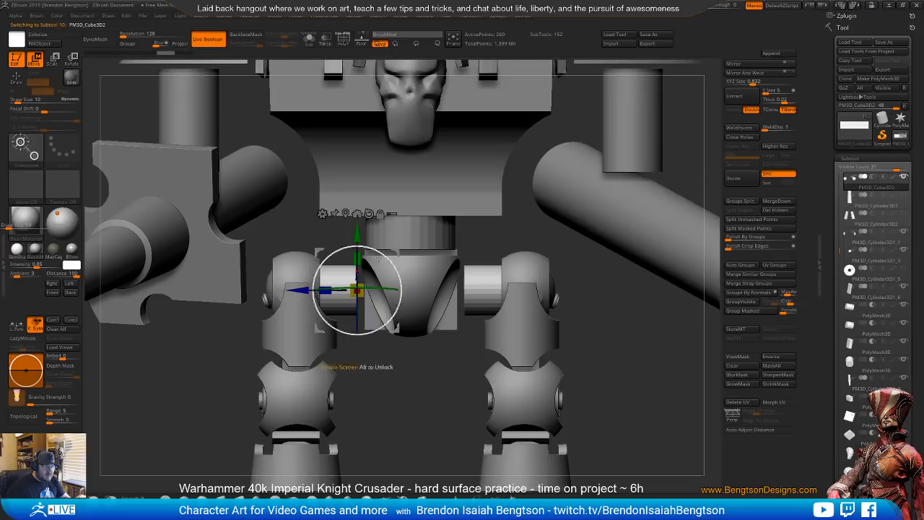
click(490, 264)
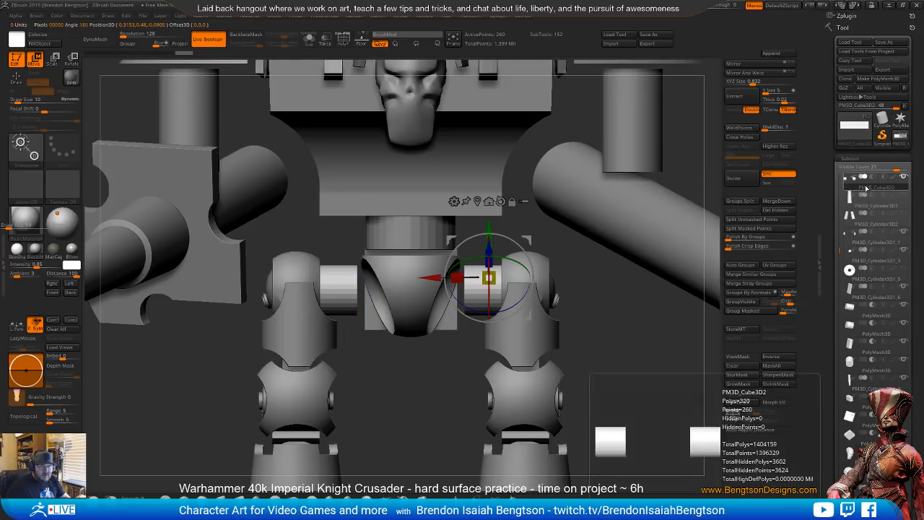
drag(838, 248, 836, 218)
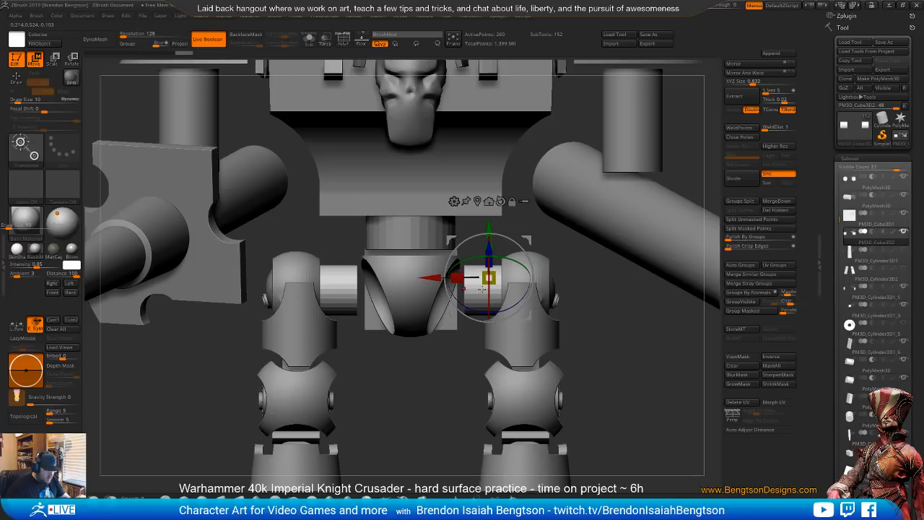
drag(488, 276, 465, 278)
key(ctrl+z)
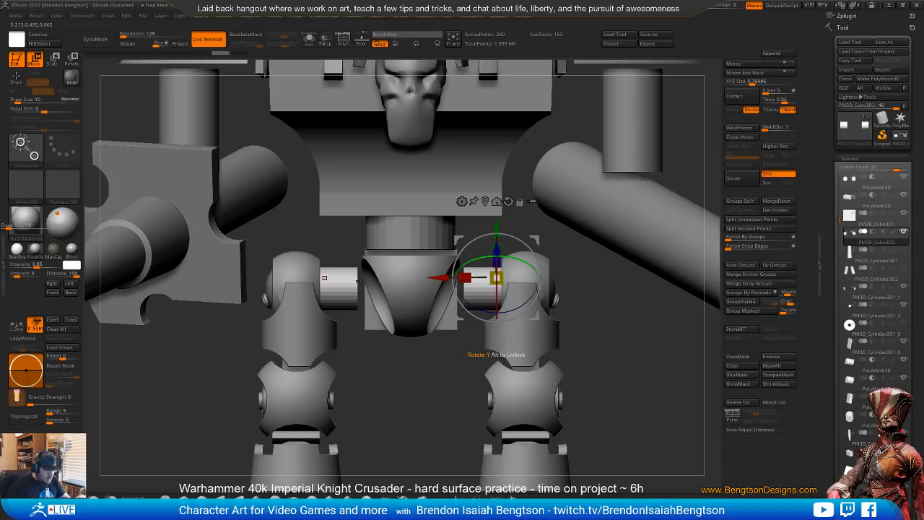
- Shift one hip connector cylinder inward to meet the hip block, and apply Mirror And Weld to match the other side
click(334, 278)
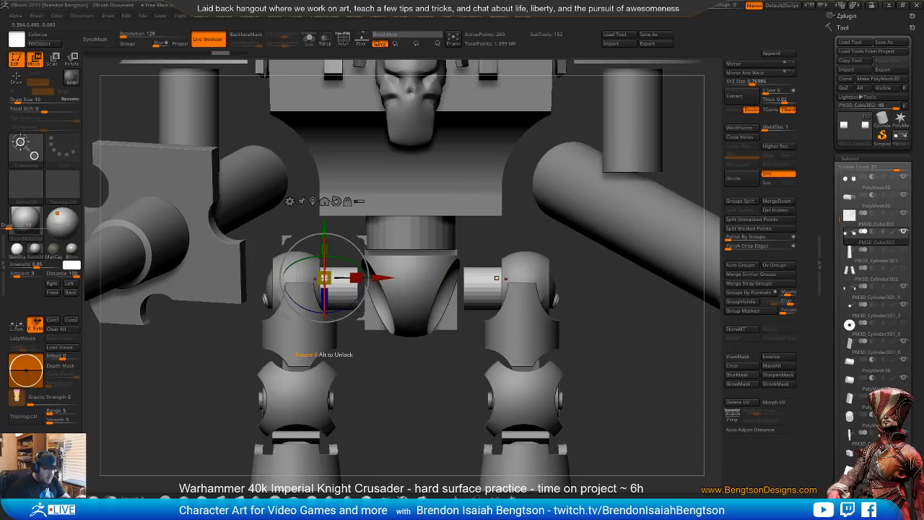
mouse_move(379, 278)
mouse_down()
mouse_move(337, 278)
mouse_move(387, 277)
mouse_up()
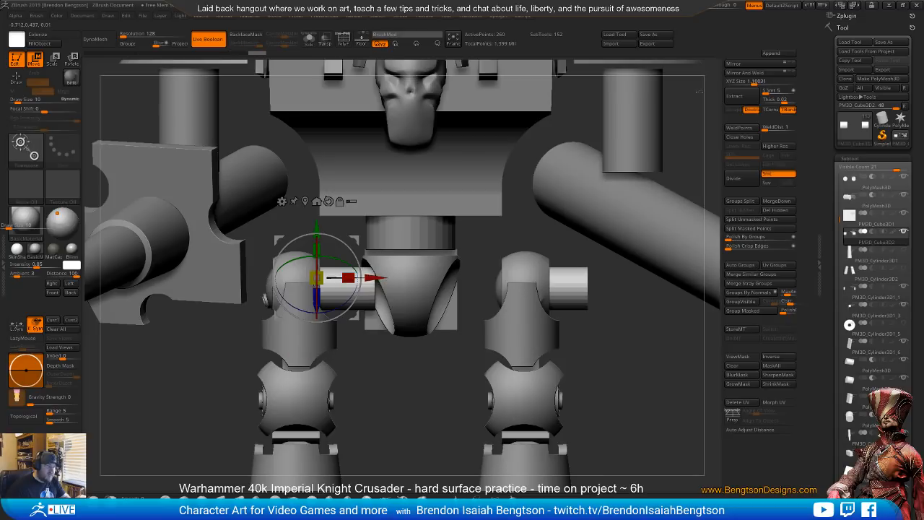
click(735, 74)
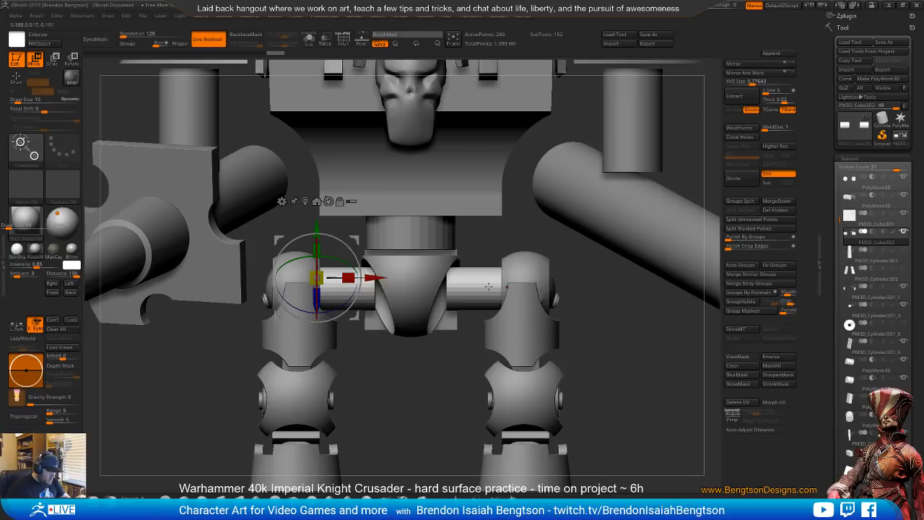
- Insert an edge loop with the ZModeler brush near the inner end of the hip connector cylinders
key(q)
mouse_move(578, 291)
mouse_down()
mouse_move(668, 282)
mouse_move(594, 289)
mouse_move(603, 400)
mouse_up()
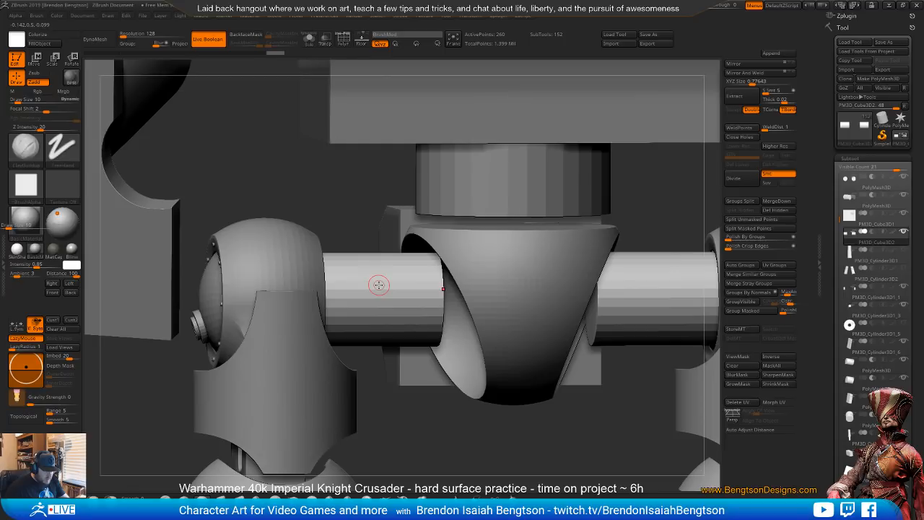
key(shift+f)
mouse_move(398, 278)
alt+right_down()
mouse_move(408, 305)
mouse_move(394, 283)
mouse_move(420, 287)
mouse_move(409, 291)
alt+right_up()
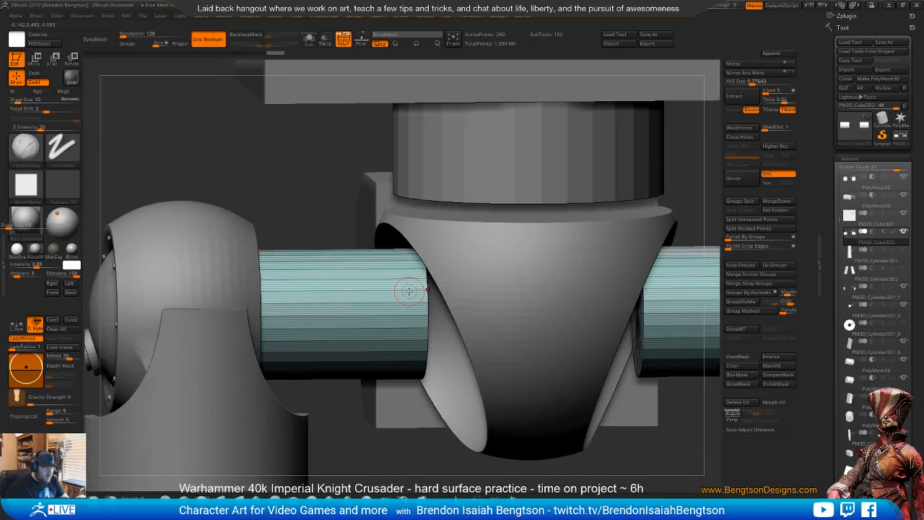
key(b)
key(z)
key(m)
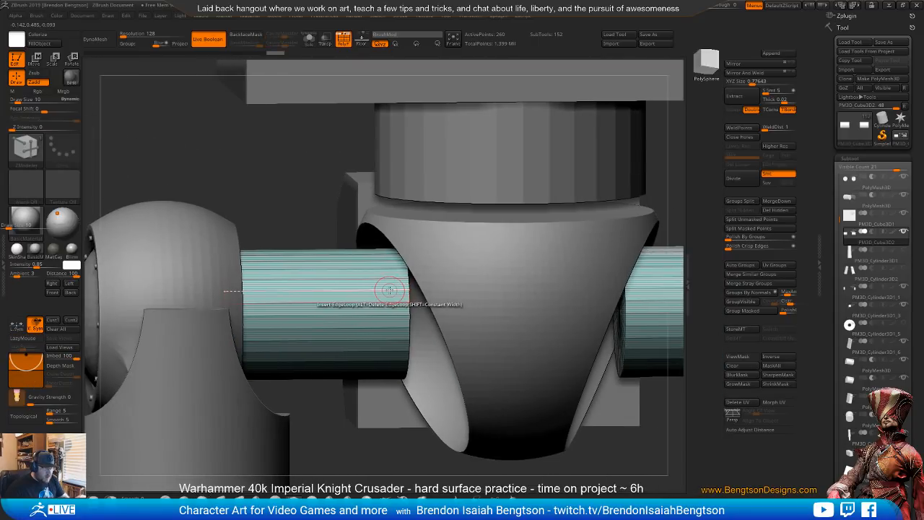
click(389, 287)
key(ctrl+z)
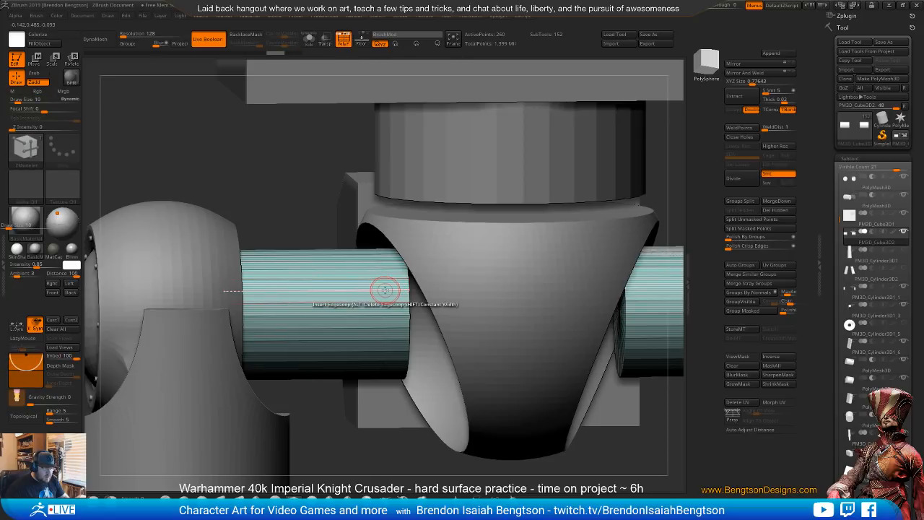
click(382, 291)
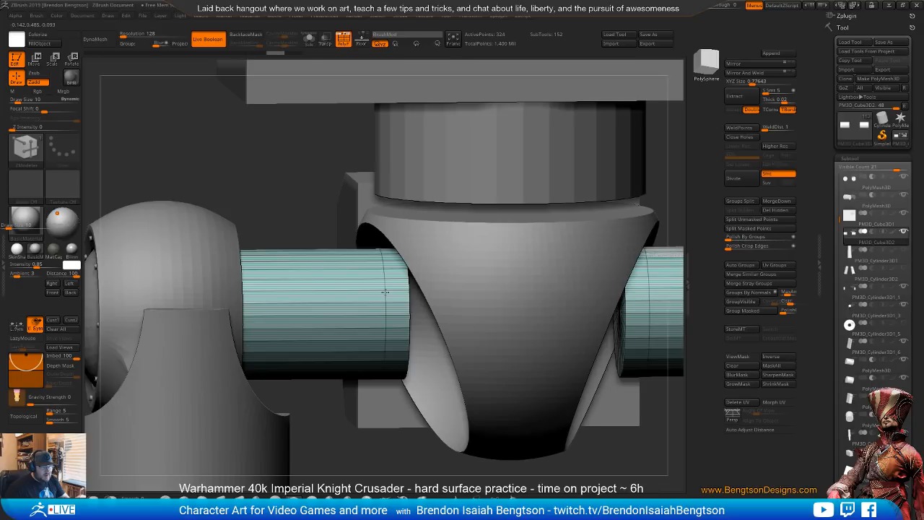
- Isolate the hip connector cylinders and assign polygroups to their caps and sides with Groups By Normals
right_drag(457, 320, 423, 197)
key(alt+s)
alt+click(425, 195)
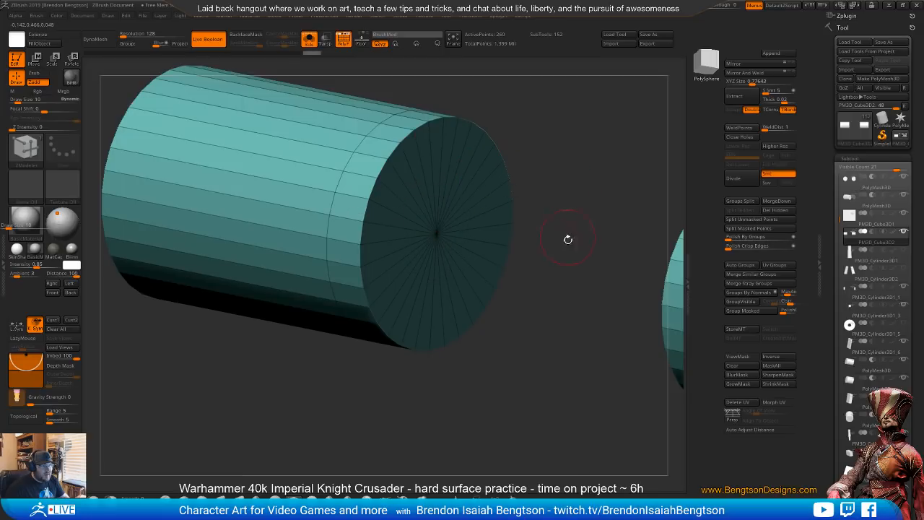
key(f)
right_drag(492, 179, 418, 207)
ctrl+right_drag(482, 203, 509, 234)
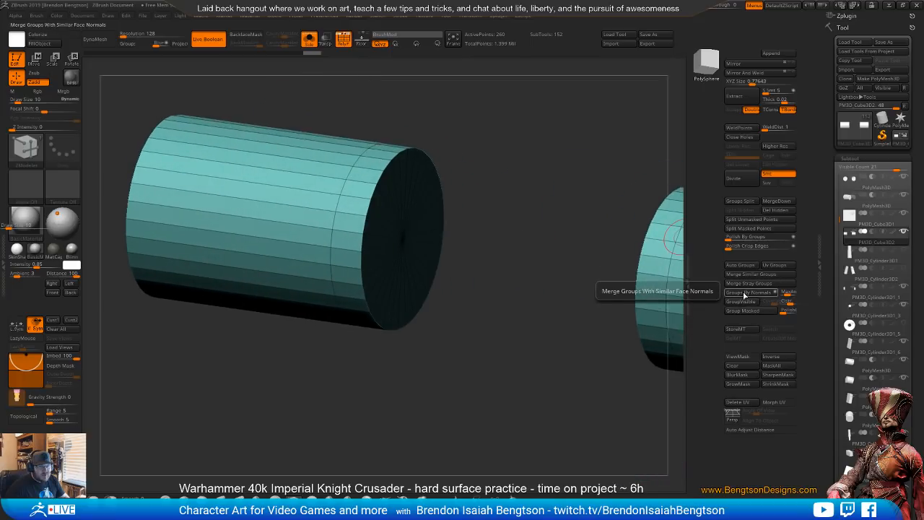
click(744, 294)
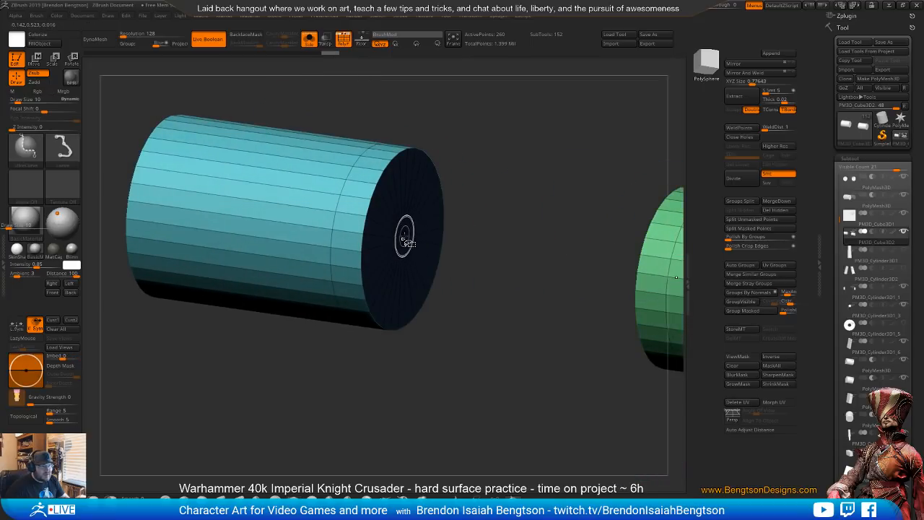
- Hide the inner end caps of both hip connector cylinders and delete the hidden geometry
ctrl+shift+click(403, 241)
ctrl+shift+click(470, 241)
mouse_move(481, 241)
right_down()
mouse_move(511, 252)
mouse_move(515, 239)
mouse_move(407, 221)
right_up()
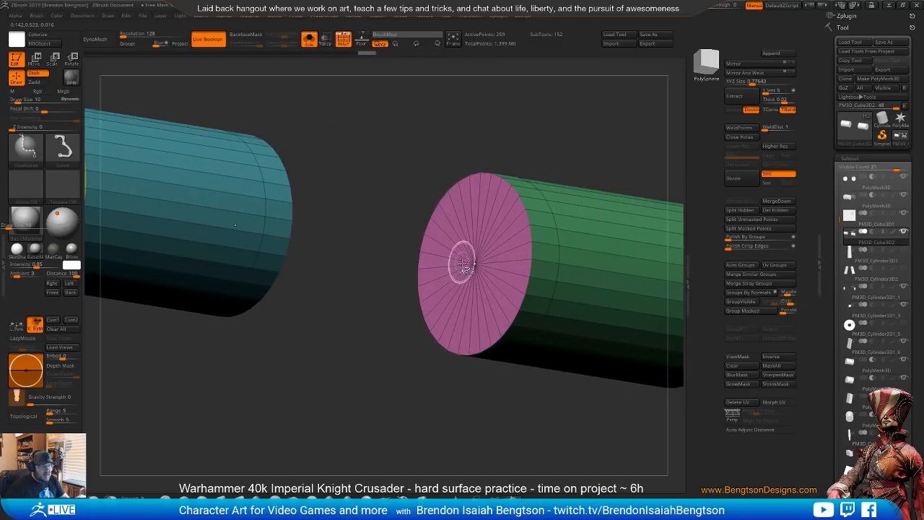
ctrl+shift+click(473, 267)
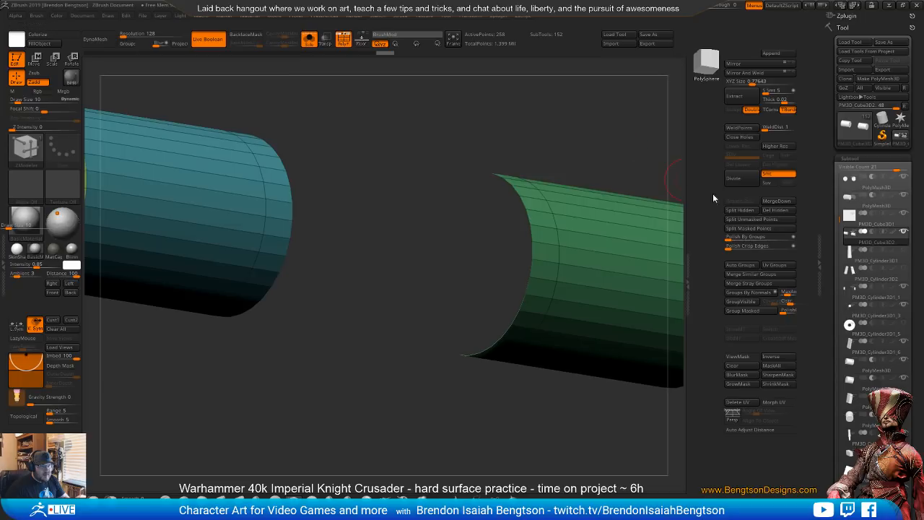
click(755, 210)
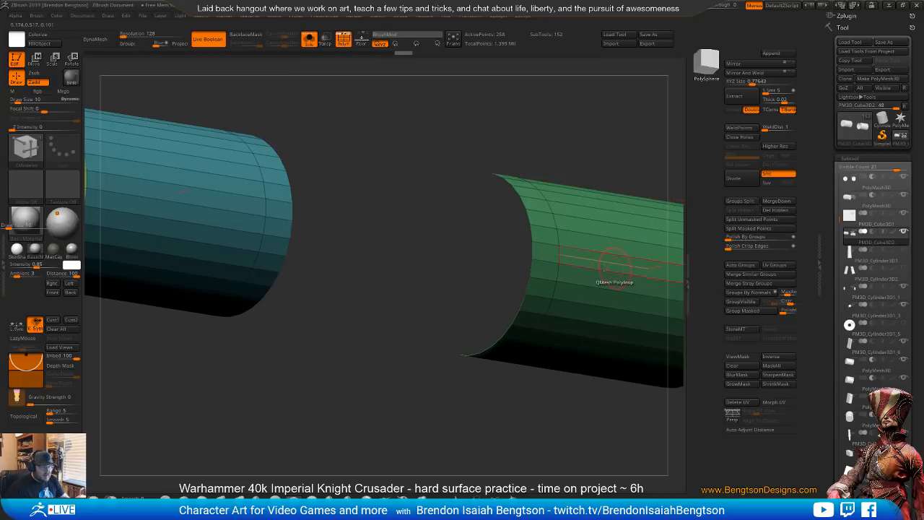
- Merge the cylinders into a single polygroup and turn on double-sided display for them
key(ctrl+w)
right_drag(377, 180, 417, 207)
scroll(865, 408, down, 5)
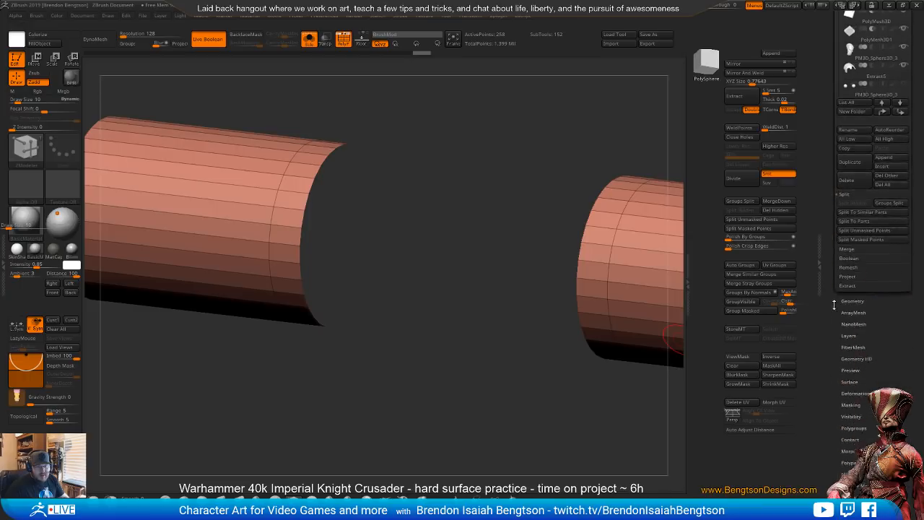
scroll(861, 429, down, 5)
click(855, 124)
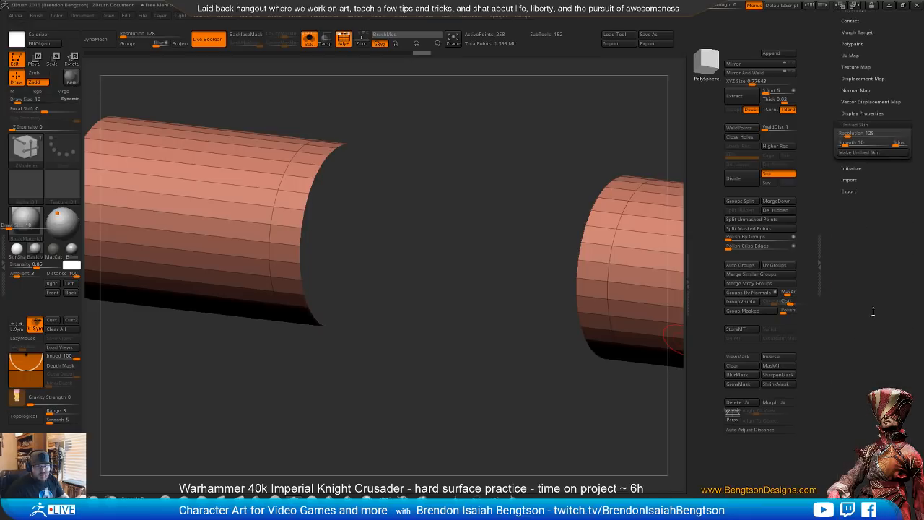
click(864, 113)
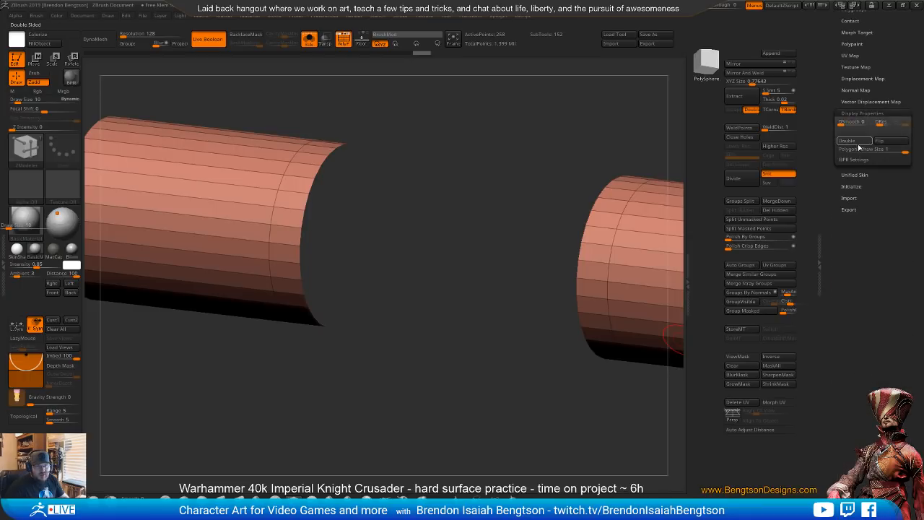
click(845, 141)
right_drag(419, 192, 438, 223)
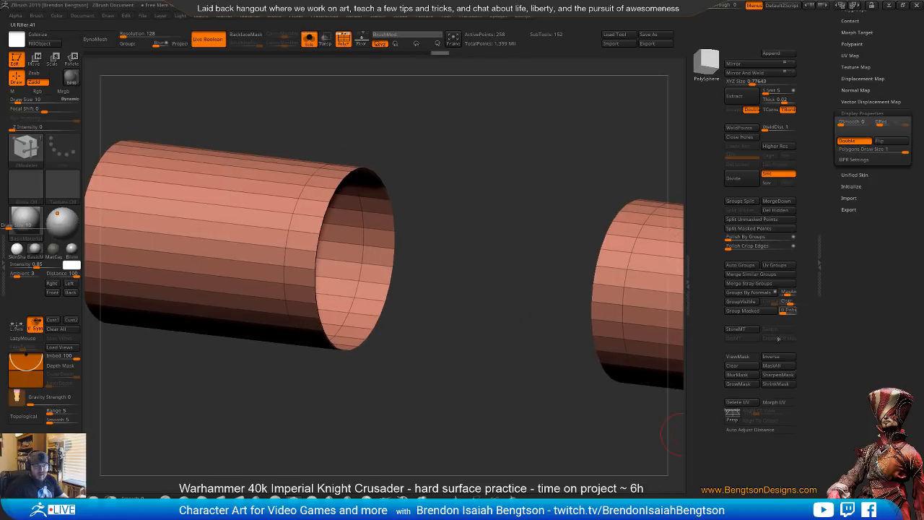
- Show the rest of the model again and stretch the hip connector cylinders sideways towards the hip block
alt+right_drag(510, 305, 505, 324)
mouse_move(472, 278)
right_down()
mouse_move(491, 267)
mouse_move(481, 239)
mouse_move(484, 276)
mouse_move(466, 289)
right_up()
key(alt+s)
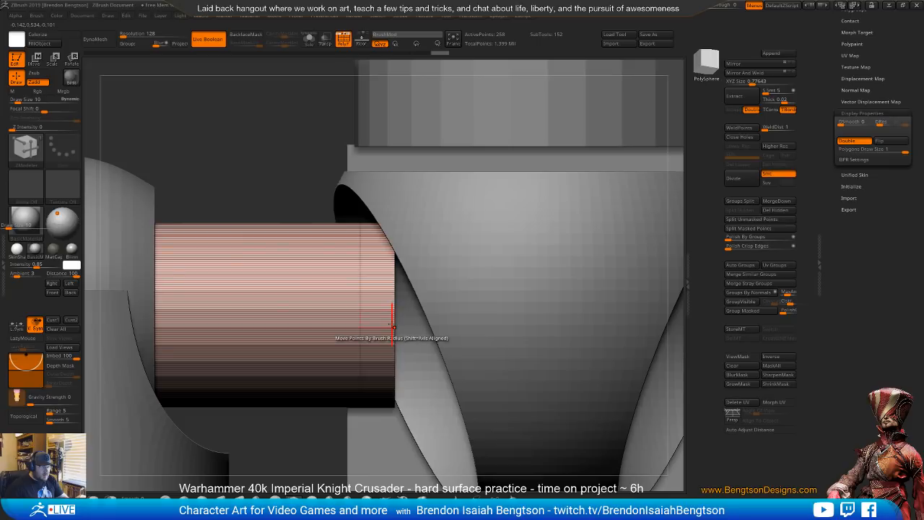
ctrl+right_drag(324, 304, 339, 294)
key(w)
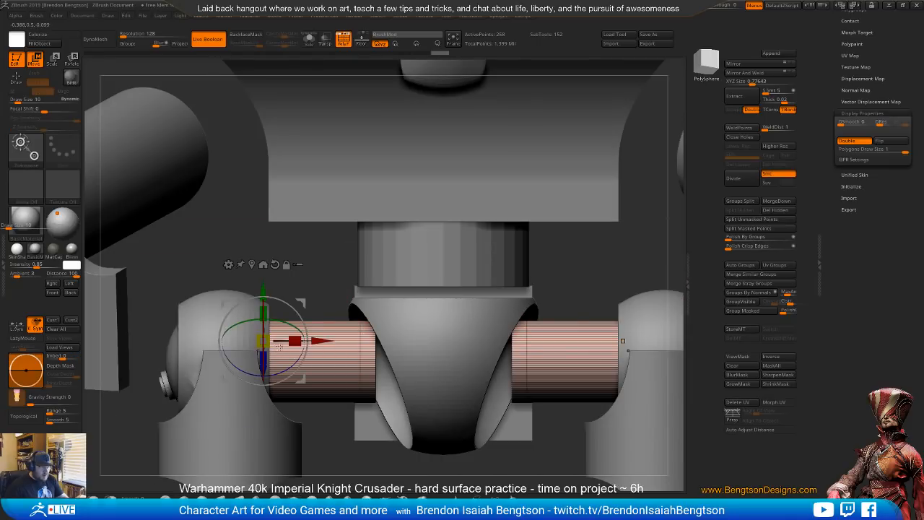
drag(294, 340, 313, 341)
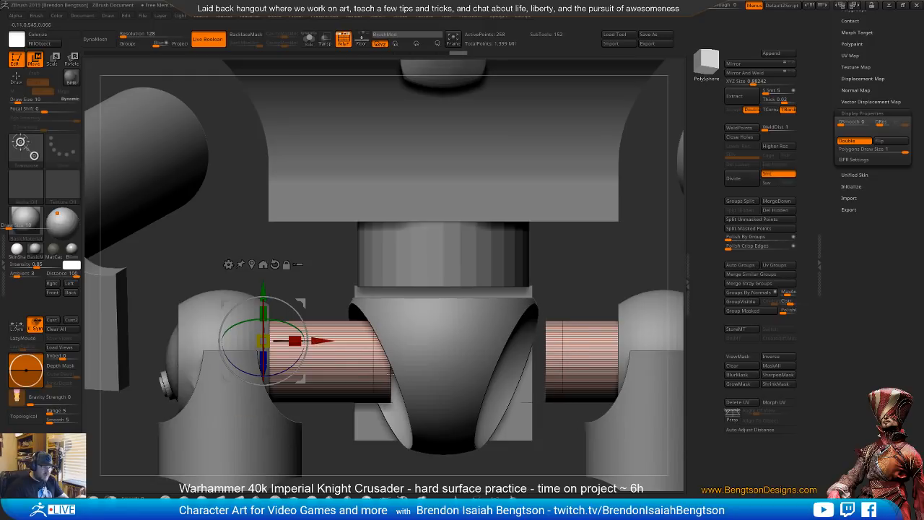
- Compare the hip joint with the Imperial Knight reference photos and the kit assembly instructions in the browser
right_drag(419, 400, 429, 429)
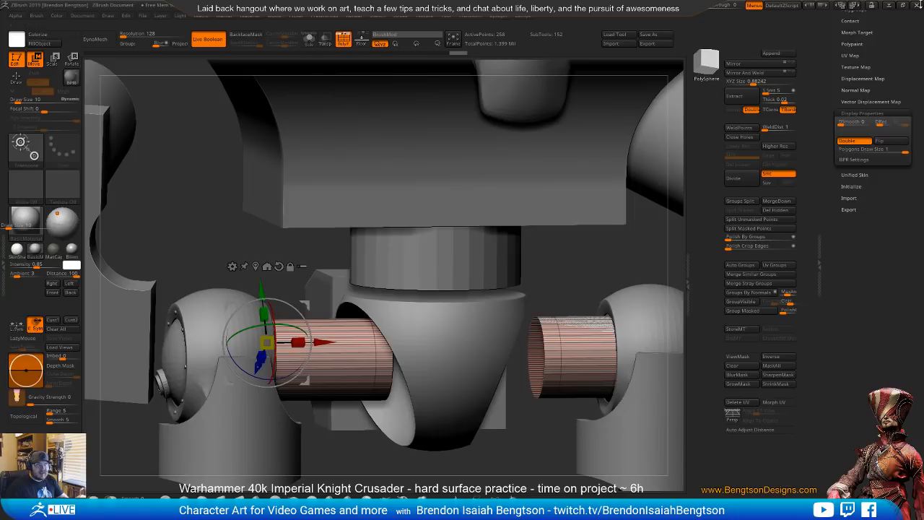
click(885, 7)
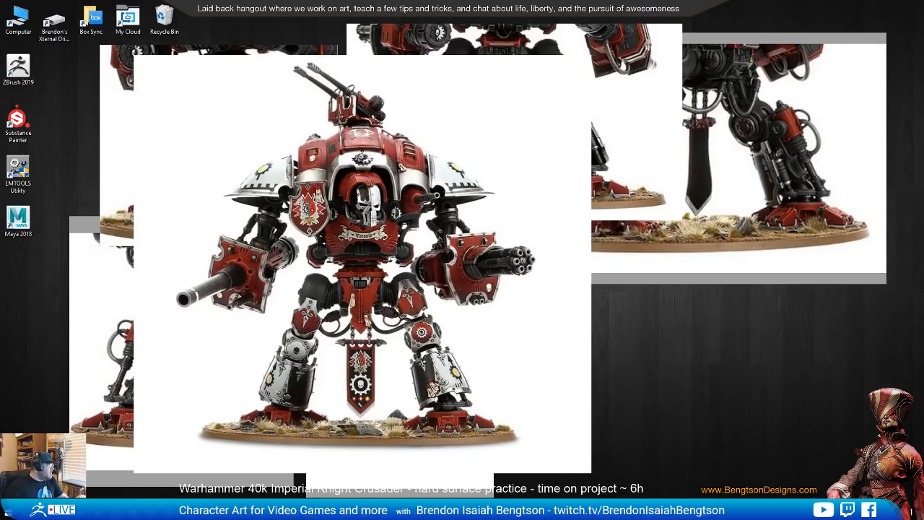
click(216, 509)
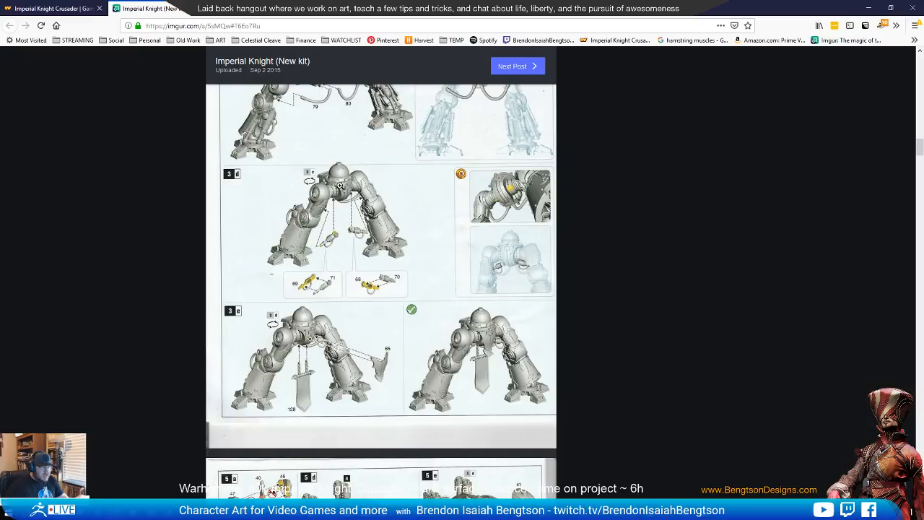
drag(404, 8, 0, 18)
key(alt+Tab)
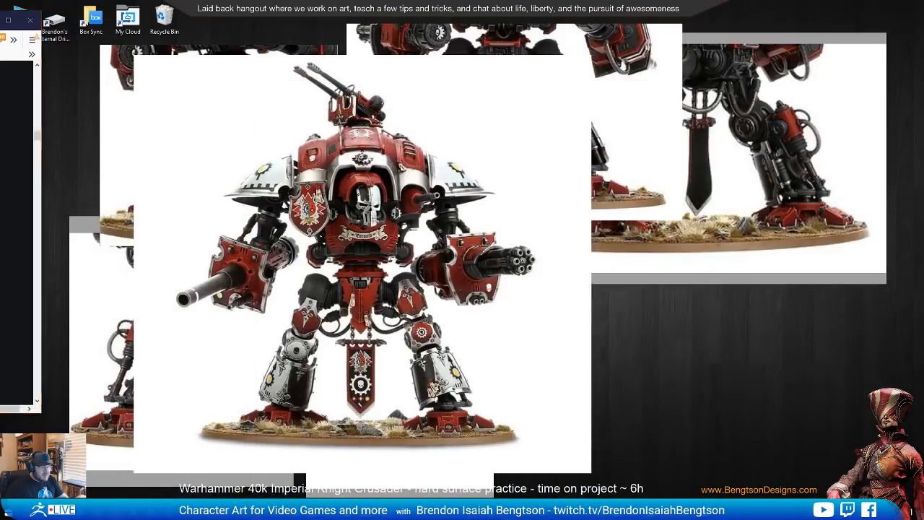
alt+drag(516, 260, 540, 173)
drag(498, 317, 425, 336)
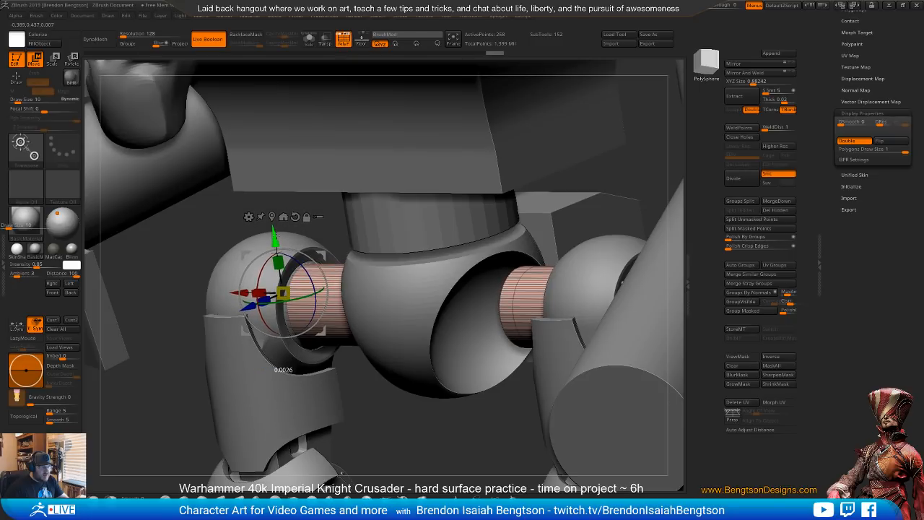
shift+drag(409, 405, 429, 406)
drag(471, 377, 442, 368)
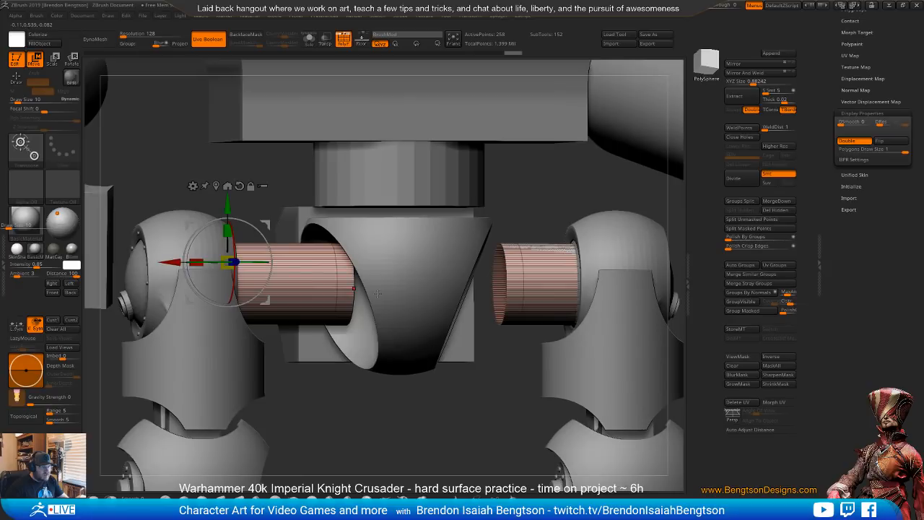
drag(366, 396, 366, 432)
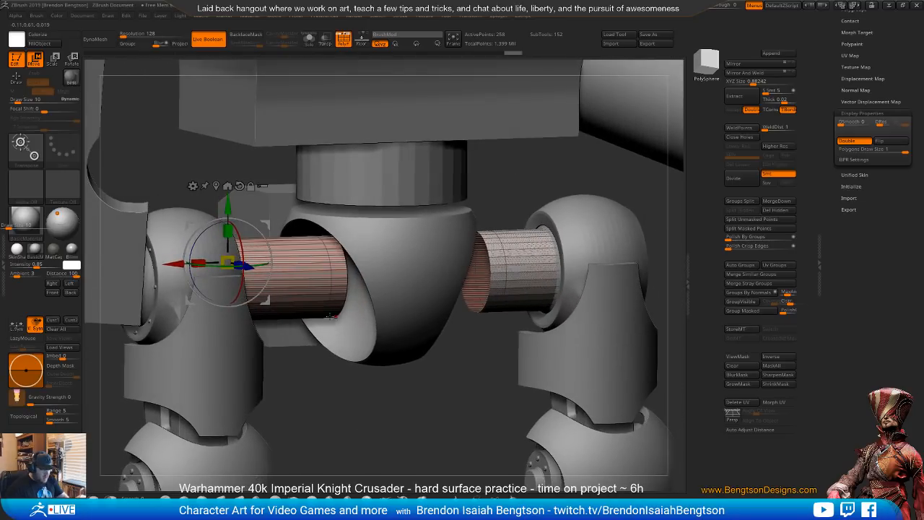
- Isolate the hip connector cylinders, regroup them with Groups By Normals, then hide and delete their outer end caps
key(alt+s)
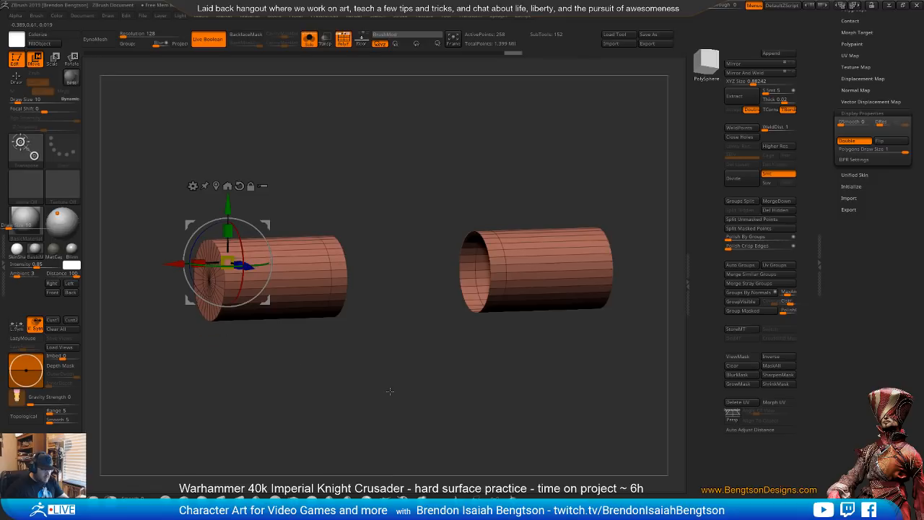
click(749, 292)
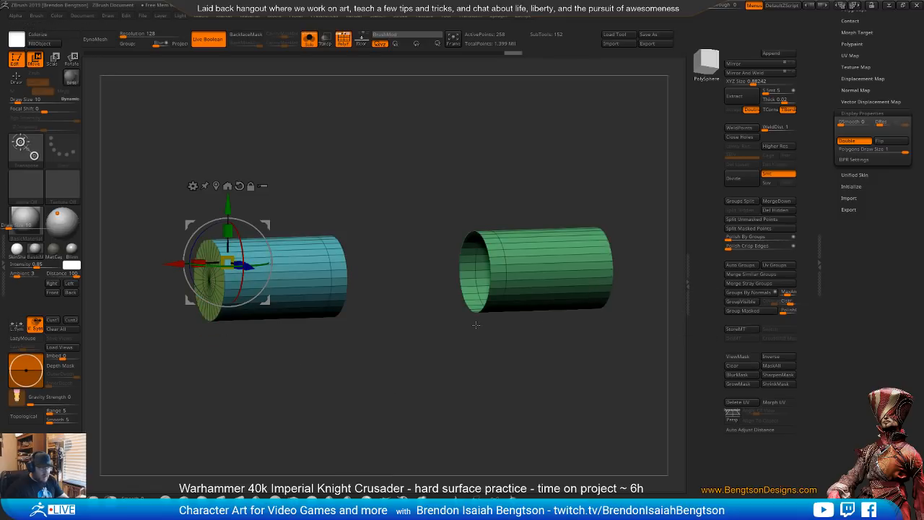
key(q)
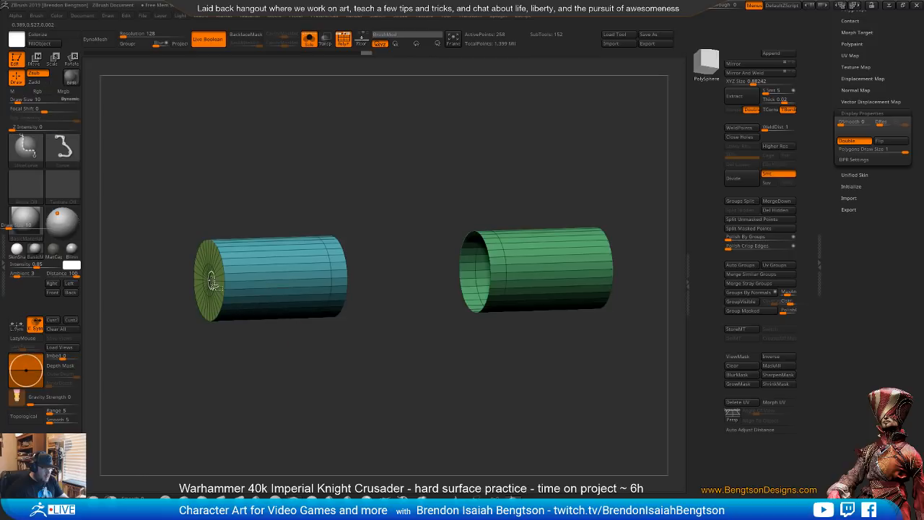
ctrl+shift+click(209, 282)
ctrl+shift+click(209, 281)
drag(375, 310, 539, 339)
ctrl+shift+click(456, 268)
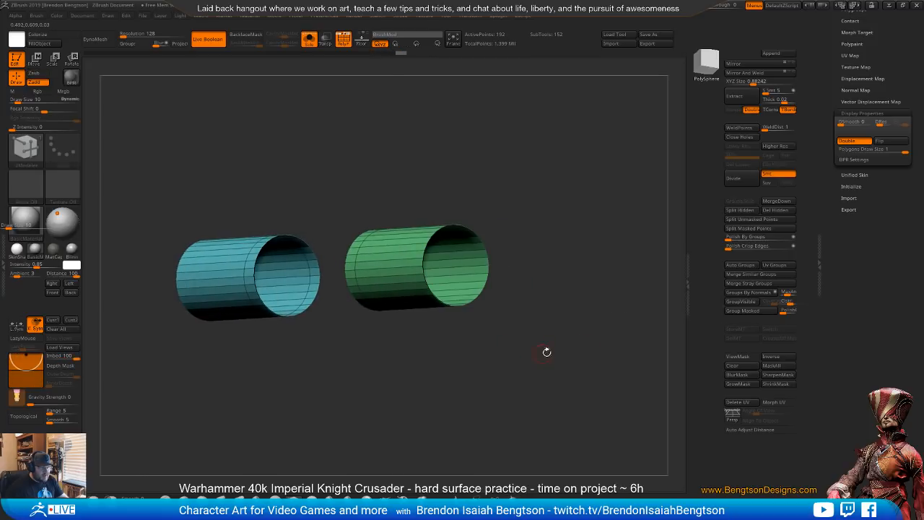
click(763, 212)
drag(650, 247, 568, 212)
- Bring the other parts back into view and apply Mirror And Weld to the connector cylinders
key(alt+s)
key(d)
alt+right_drag(403, 273, 524, 265)
click(745, 73)
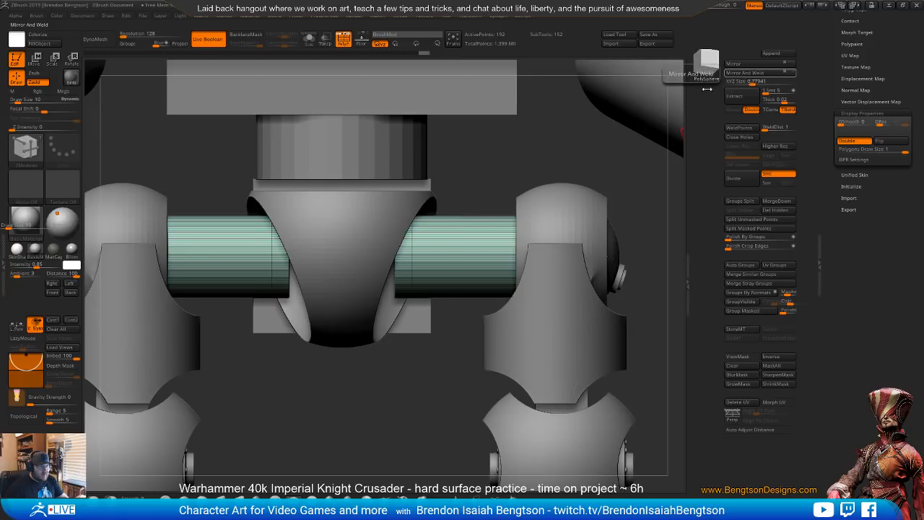
- Try to extrude a raised collar around the inner end of the hip connector cylinder with QMesh on its polyloops
alt+right_drag(411, 249, 457, 244)
right_drag(349, 294, 383, 272)
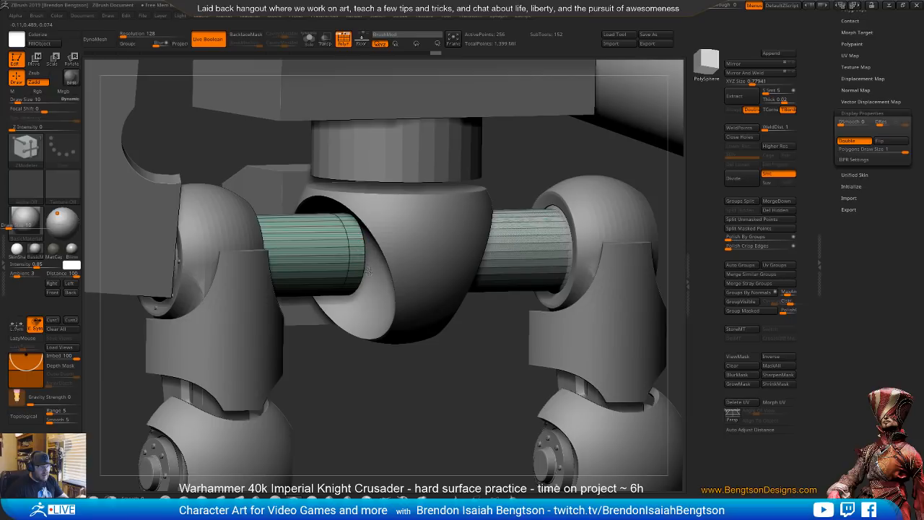
drag(381, 302, 380, 243)
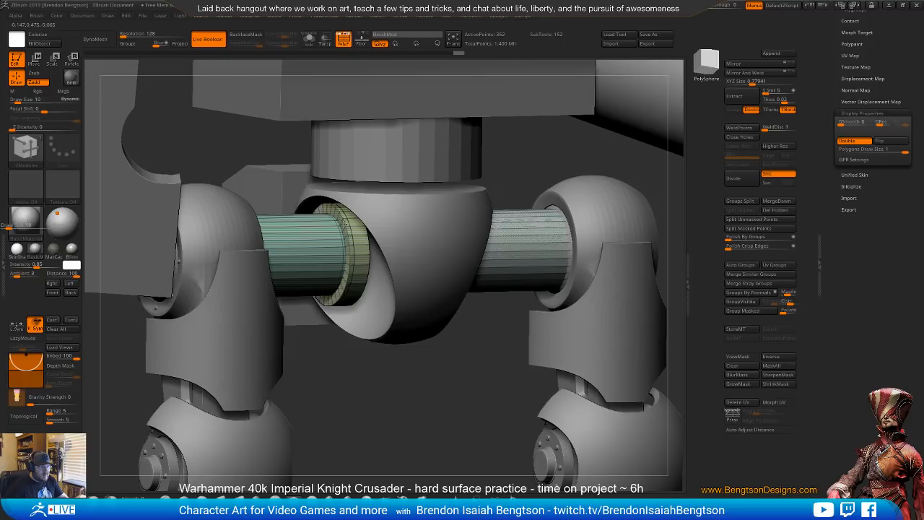
key(ctrl)
key(ctrl+z)
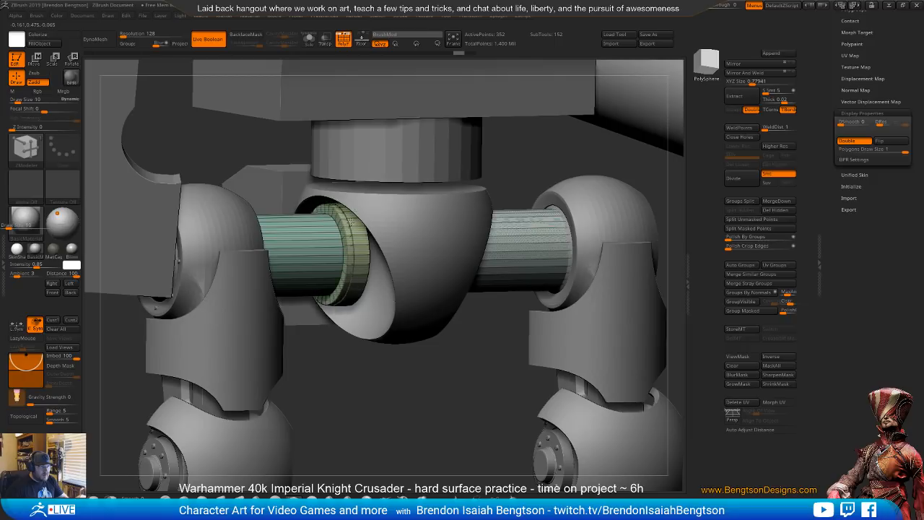
key(ctrl+z)
ctrl+right_drag(383, 410, 397, 239)
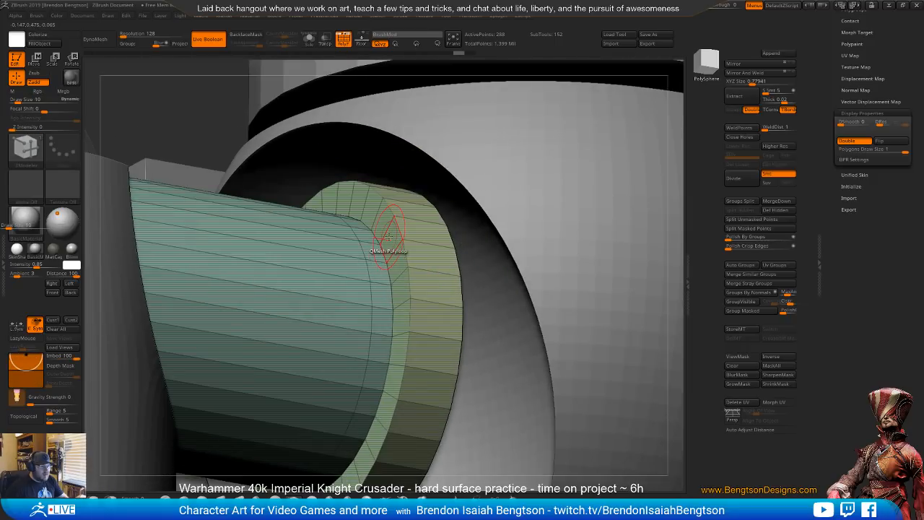
click(388, 236)
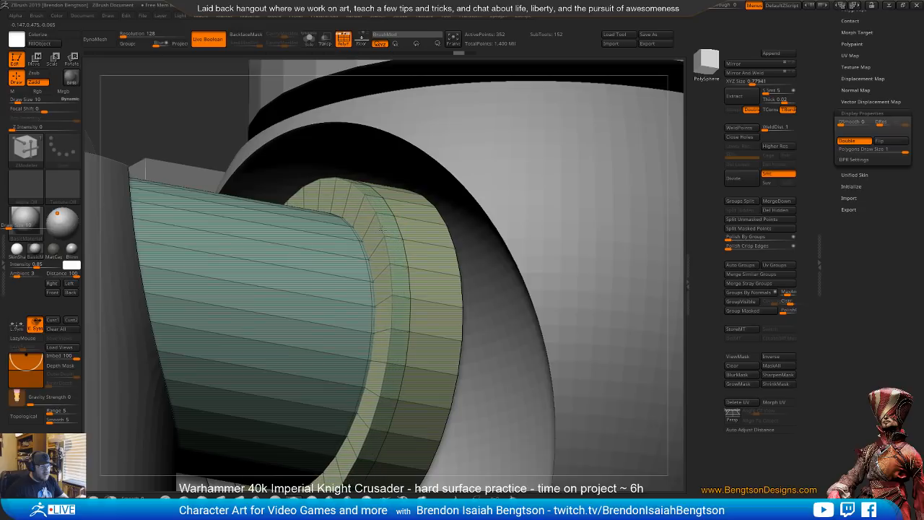
key(ctrl+z)
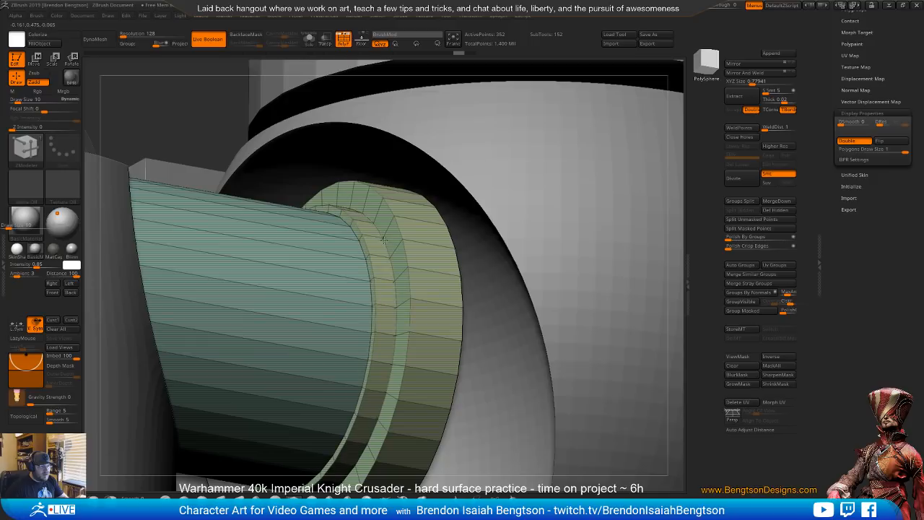
- Try to rebuild the inner-end collar as two stepped rings by adjusting its edge loops and extruding both bands with QMesh
key(space)
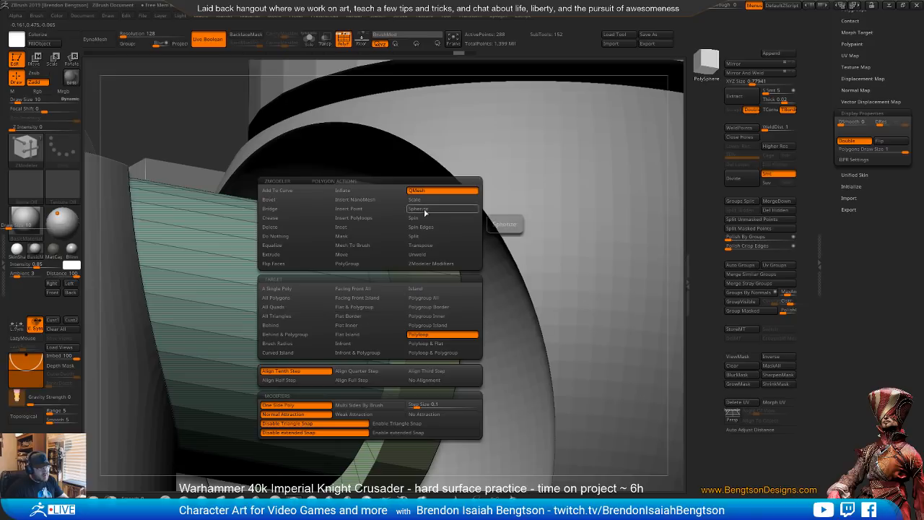
click(445, 297)
right_drag(415, 332, 394, 300)
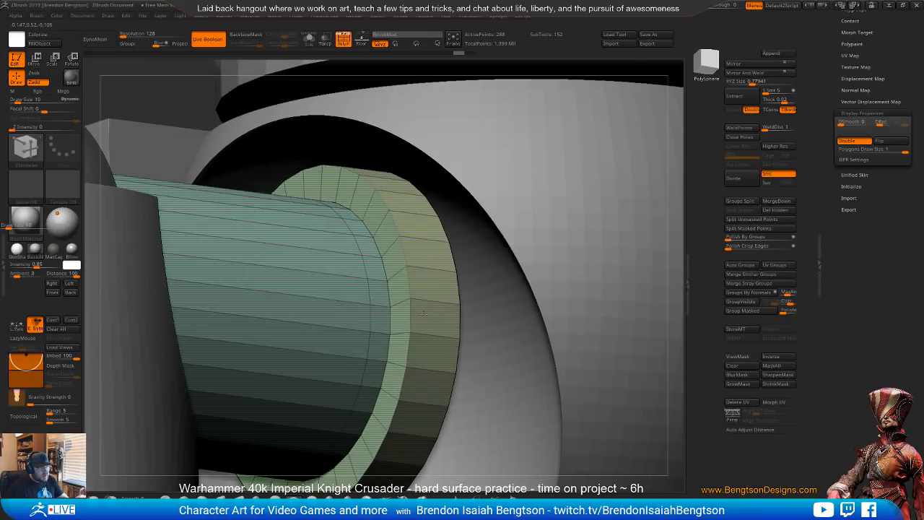
key(ctrl)
key(ctrl)
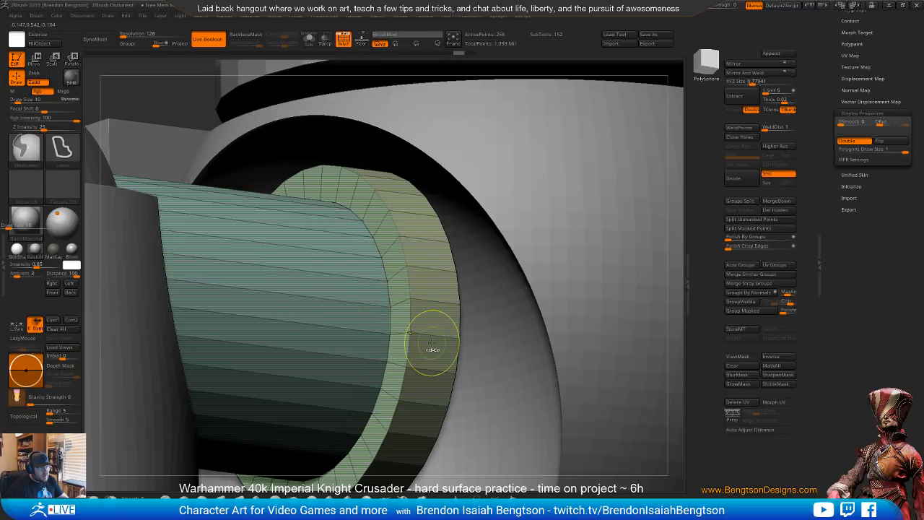
key(ctrl+z)
drag(414, 292, 384, 288)
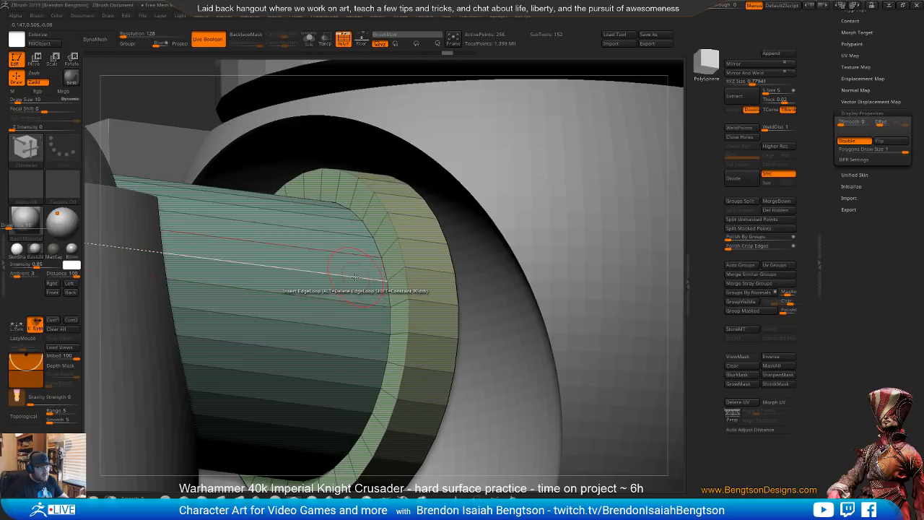
alt+click(354, 276)
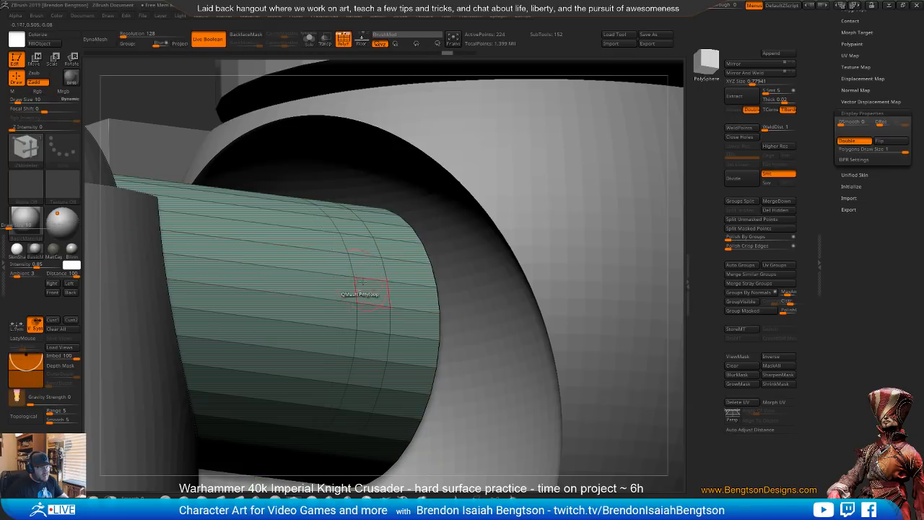
mouse_move(413, 256)
mouse_down()
mouse_move(366, 261)
mouse_move(383, 234)
mouse_move(384, 254)
mouse_move(397, 213)
mouse_move(380, 309)
mouse_move(397, 259)
mouse_up()
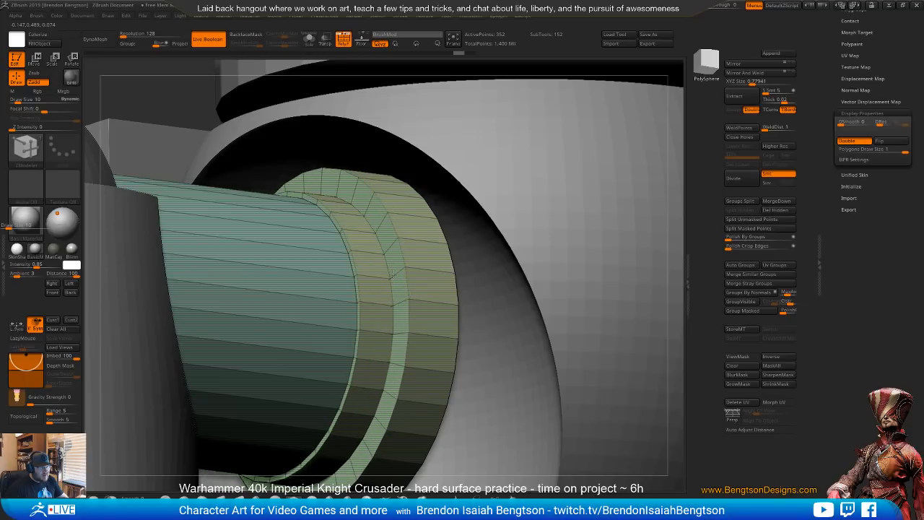
key(ctrl+z)
key(ctrl+z)
- Isolate the connector cylinders and undo the recent edits back to the state with intact inner end caps and separate polygroups
ctrl+right_drag(429, 381, 371, 365)
key(alt+s)
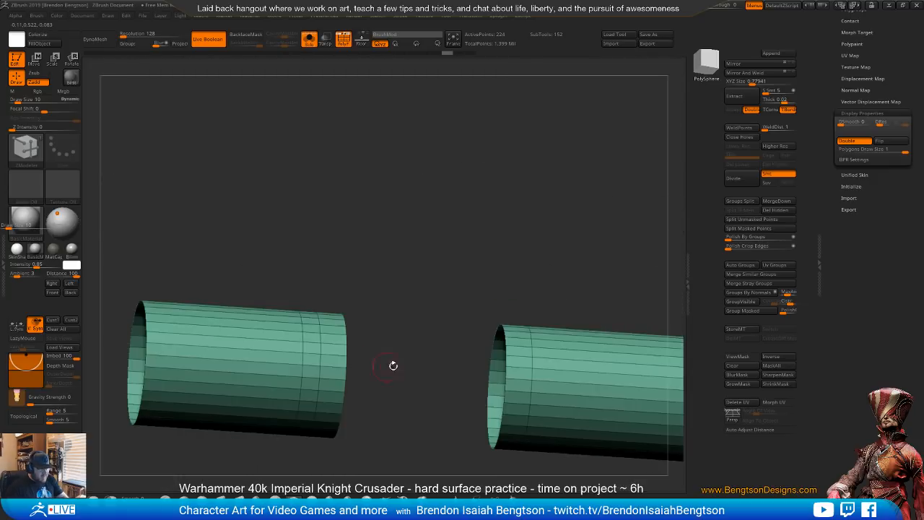
key(ctrl+z)
key(ctrl+z)
key(ctrl+z)
key(ctrl+z)
key(ctrl+z)
key(ctrl+z)
key(ctrl+z)
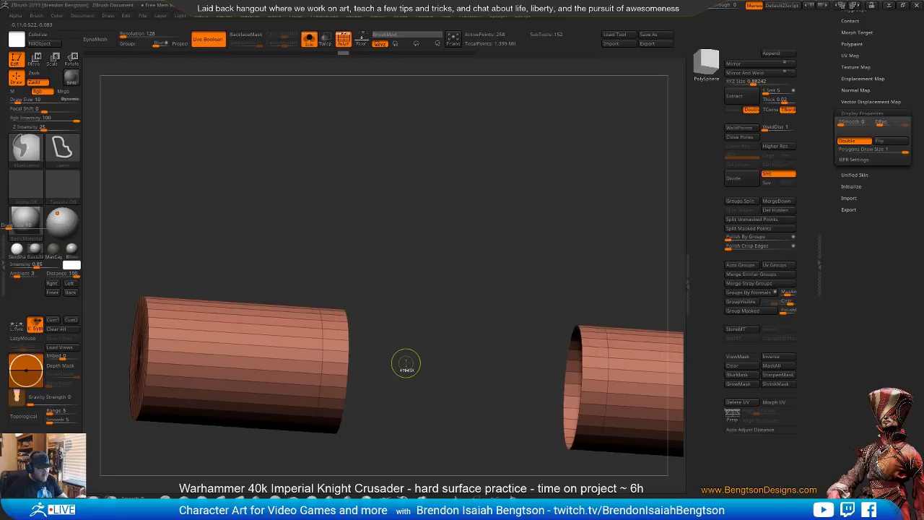
key(ctrl+z)
key(ctrl+z)
key(ctrl+z)
key(ctrl+z)
- Try extruding the cylinder's inner end band into a collar with ZModeler, adding an edge loop and a tapered second band
key(b)
key(z)
key(m)
key(alt+s)
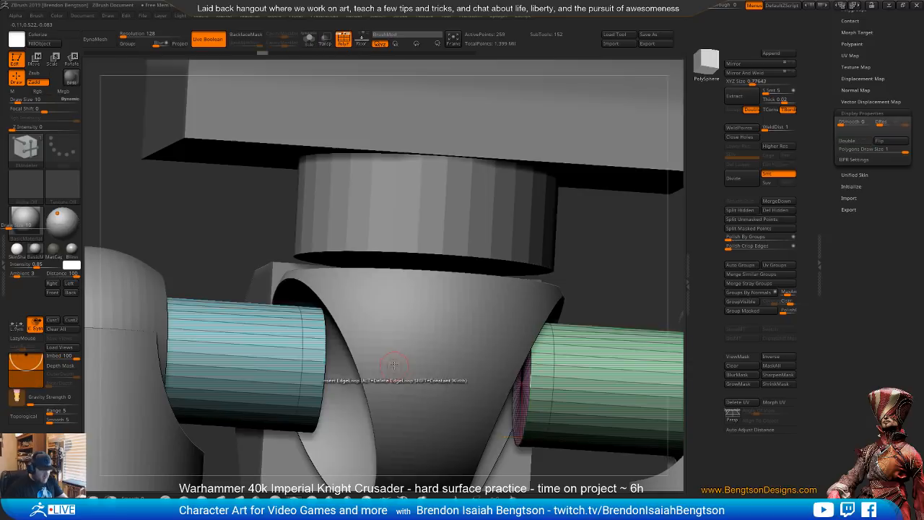
alt+right_drag(325, 371, 365, 357)
ctrl+right_drag(360, 303, 355, 278)
mouse_move(366, 345)
ctrl+right_down()
mouse_move(369, 376)
mouse_move(376, 354)
ctrl+right_up()
drag(376, 340, 355, 338)
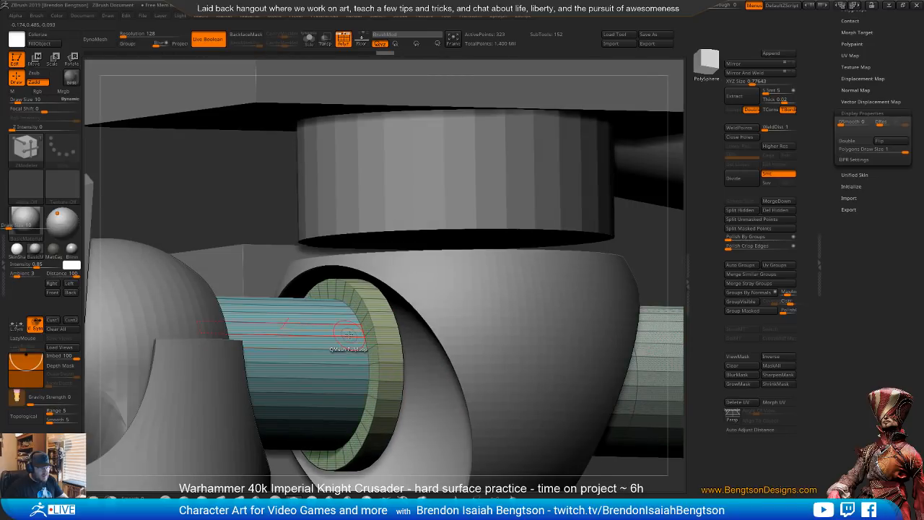
click(350, 335)
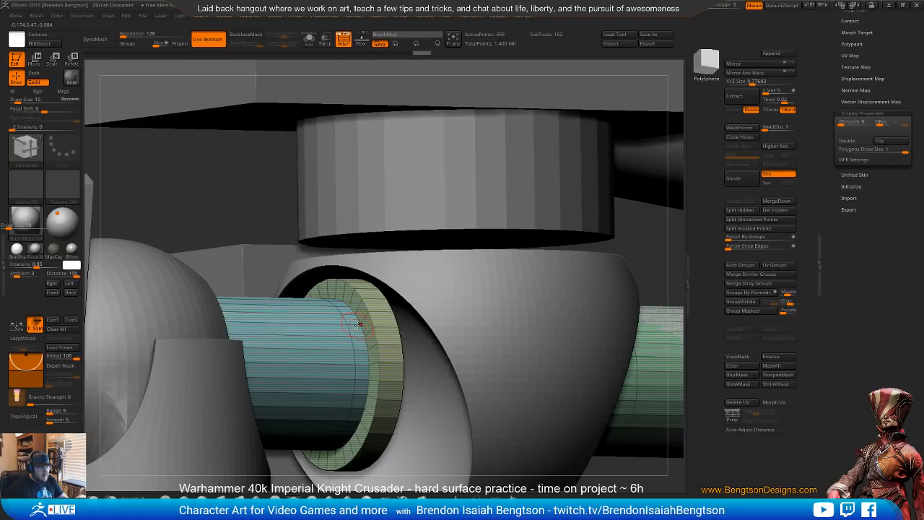
drag(353, 327, 356, 320)
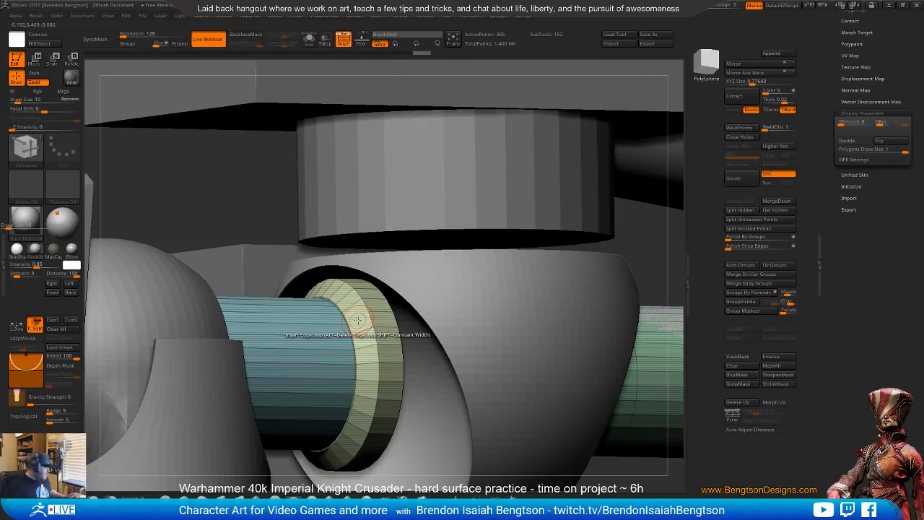
mouse_move(373, 420)
ctrl+right_down()
mouse_move(388, 440)
mouse_move(378, 432)
mouse_move(389, 354)
mouse_move(398, 431)
mouse_move(393, 384)
ctrl+right_up()
key(ctrl+z)
key(ctrl+z)
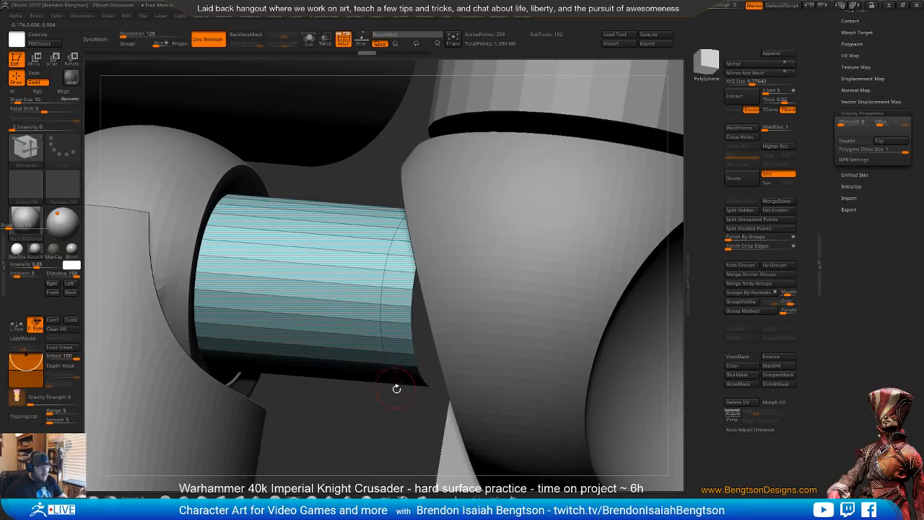
- Unhide the remaining parts of the hip connector cylinders and assign the whole pair to a single polygroup
key(ctrl+z)
key(ctrl+shift+z)
mouse_move(386, 427)
right_down()
mouse_move(385, 392)
mouse_move(384, 406)
right_up()
key(ctrl+shift+s)
mouse_move(456, 375)
alt+right_down()
mouse_move(450, 332)
mouse_move(432, 388)
mouse_move(471, 383)
mouse_move(481, 414)
mouse_move(493, 417)
mouse_move(477, 352)
alt+right_up()
key(ctrl+w)
key(ctrl+shift+s)
key(d)
alt+right_drag(392, 388, 363, 406)
key(w)
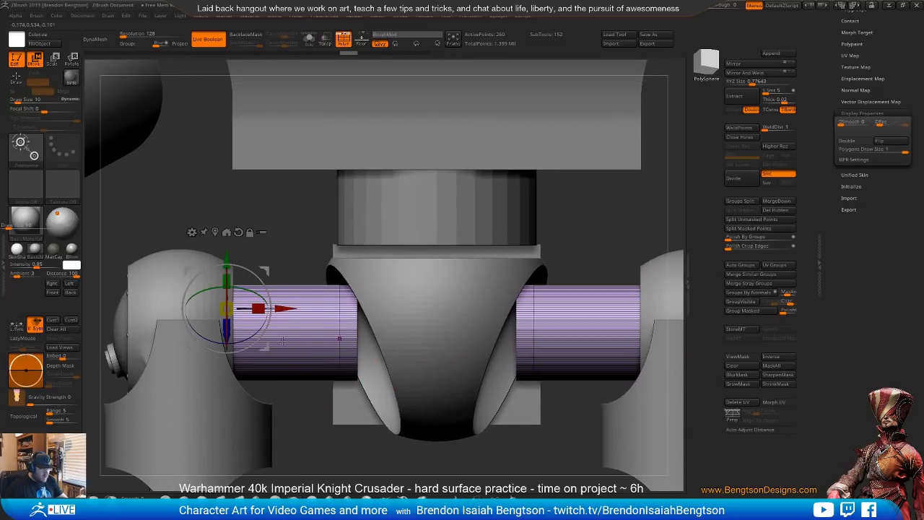
- Lengthen the hip connector cylinder toward the centre and mirror it to the other side
drag(267, 308, 299, 312)
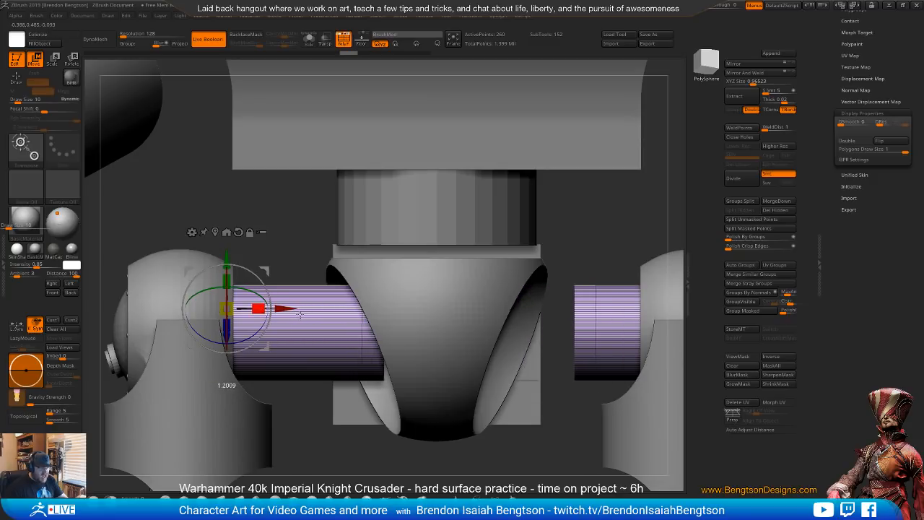
click(729, 73)
right_drag(325, 345, 373, 328)
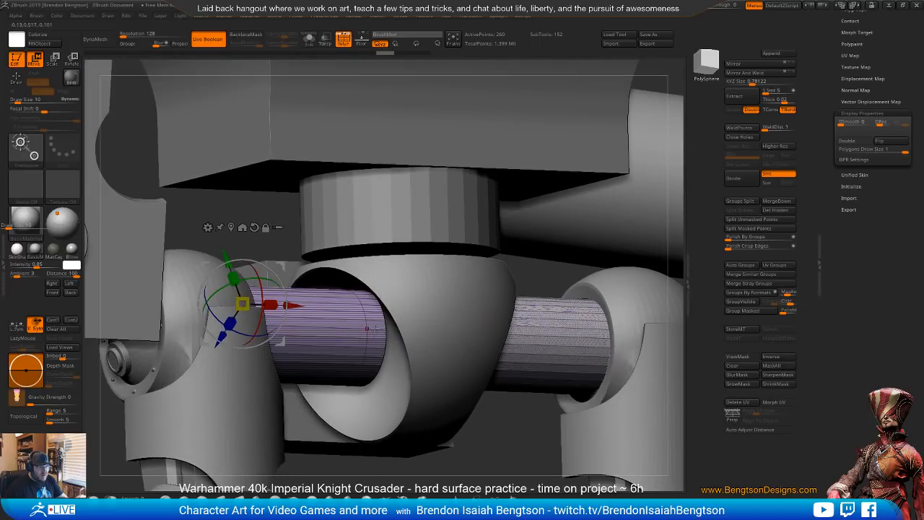
- Extrude the cylinder's inner end band into a raised collar with ZModeler and insert an edge loop on the shaft beside it
key(q)
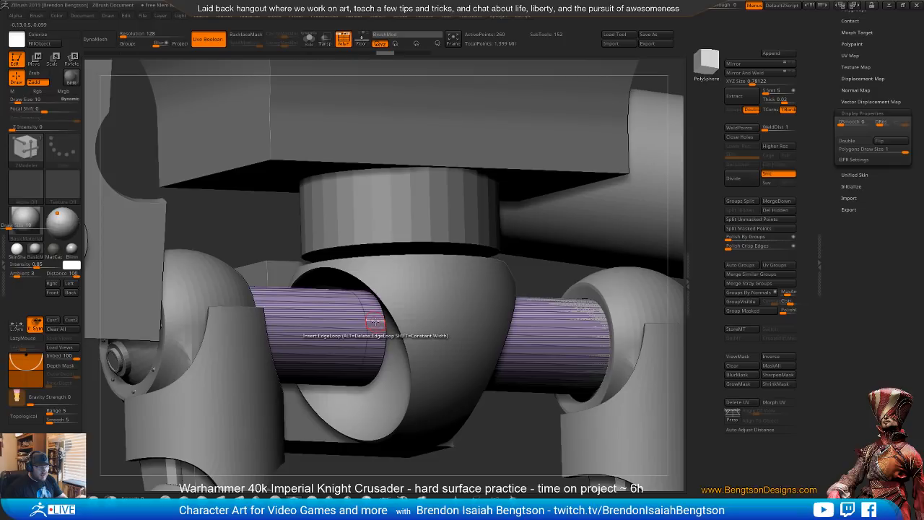
drag(376, 322, 388, 292)
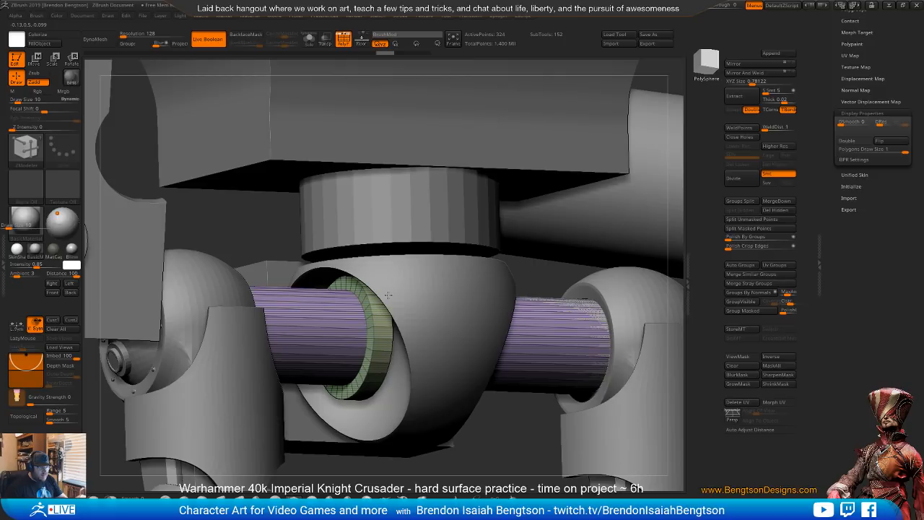
drag(388, 295, 387, 295)
click(359, 320)
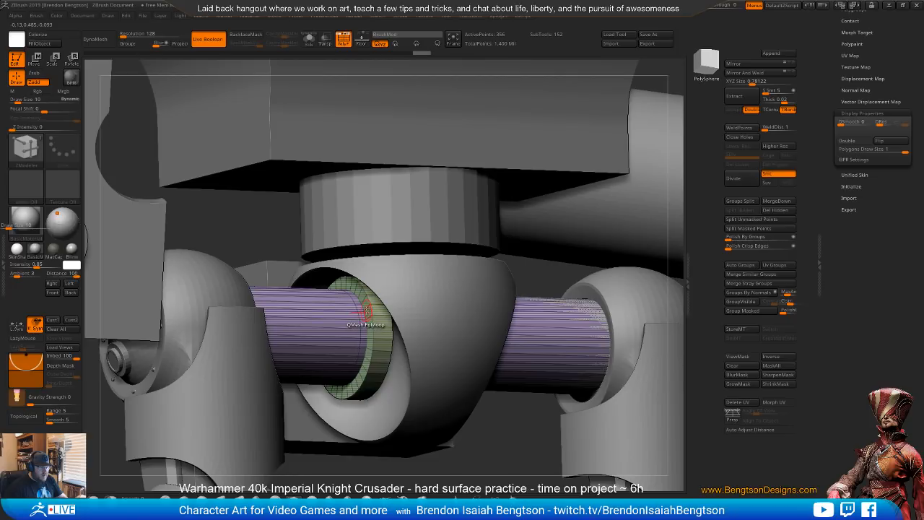
drag(360, 314, 379, 369)
key(ctrl+z)
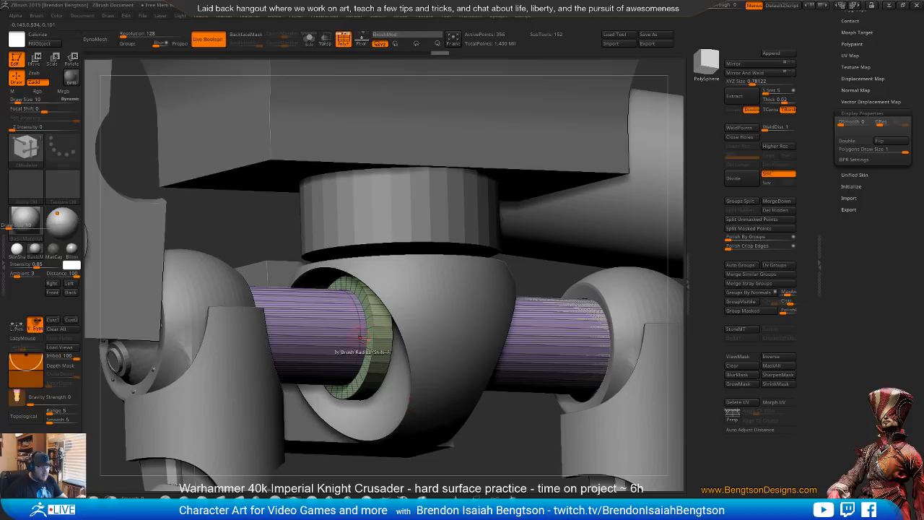
- Taper the collar's shaft-side shoulder down to the new edge loop and mirror the collar to the other connector cylinder
ctrl+right_drag(364, 382, 363, 319)
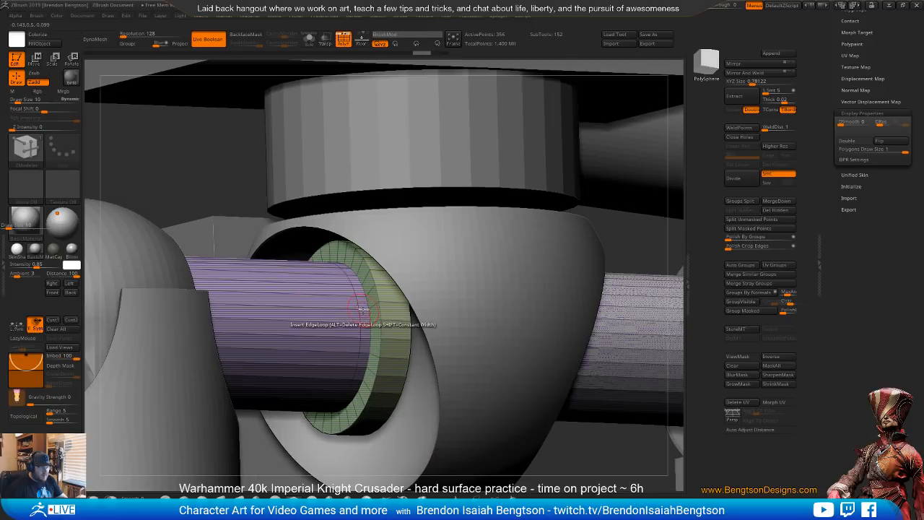
alt+click(363, 308)
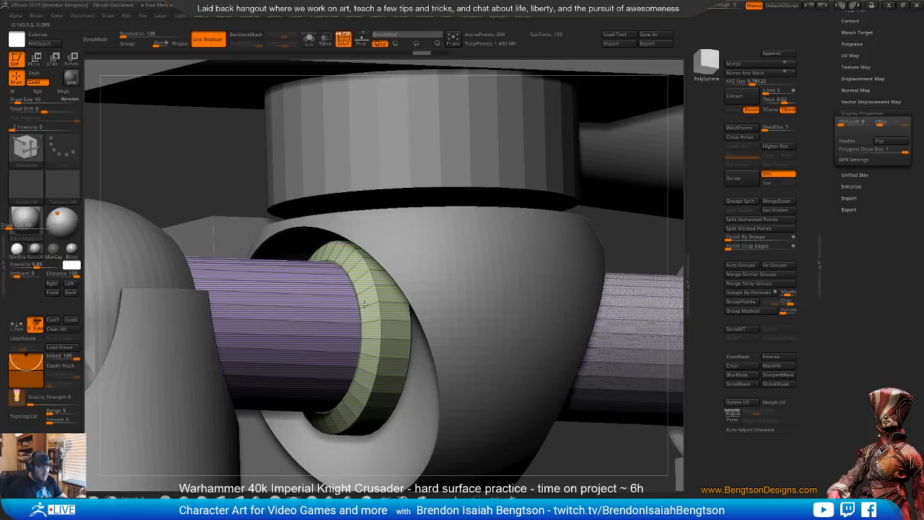
ctrl+right_drag(371, 293, 553, 308)
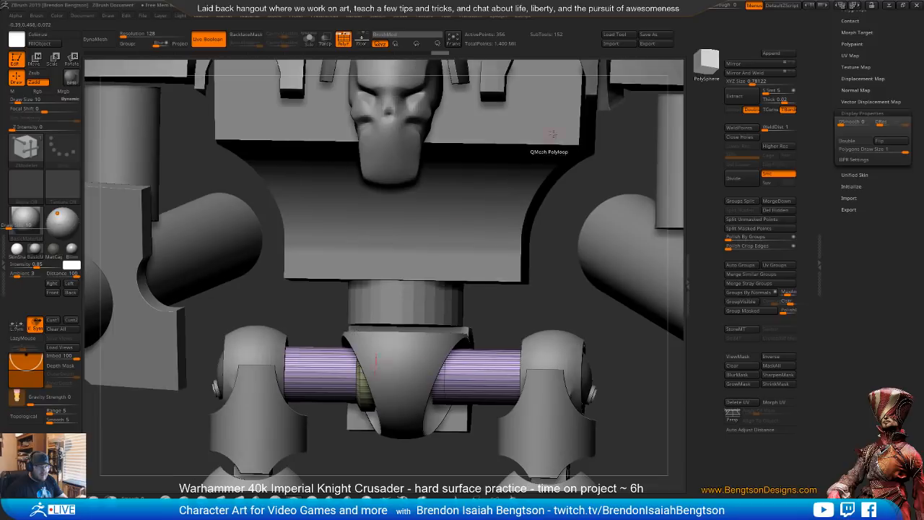
alt+right_drag(498, 421, 541, 313)
drag(845, 80, 845, 175)
drag(404, 420, 395, 368)
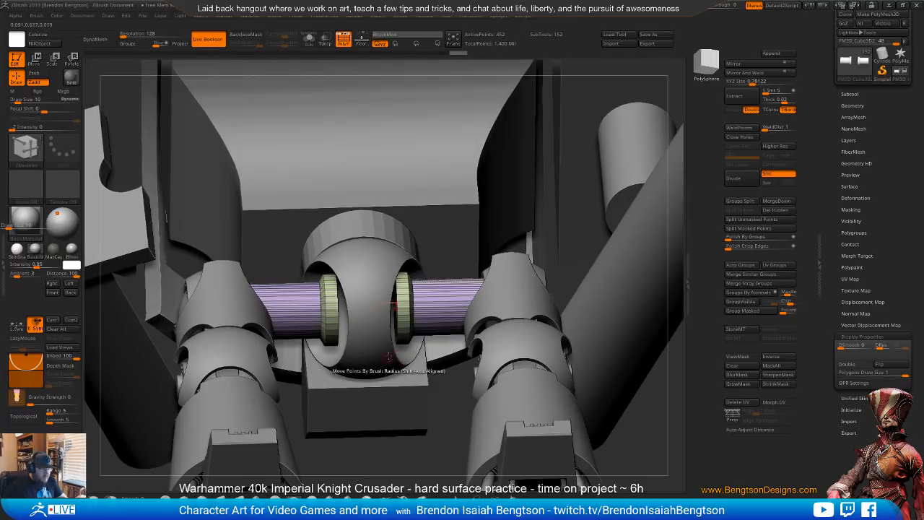
- Isolate the connector cylinders and delete the extra edge loop on the inner end cap
mouse_move(355, 322)
alt+mouse_down()
mouse_move(366, 355)
mouse_move(348, 305)
alt+mouse_up()
key(alt+s)
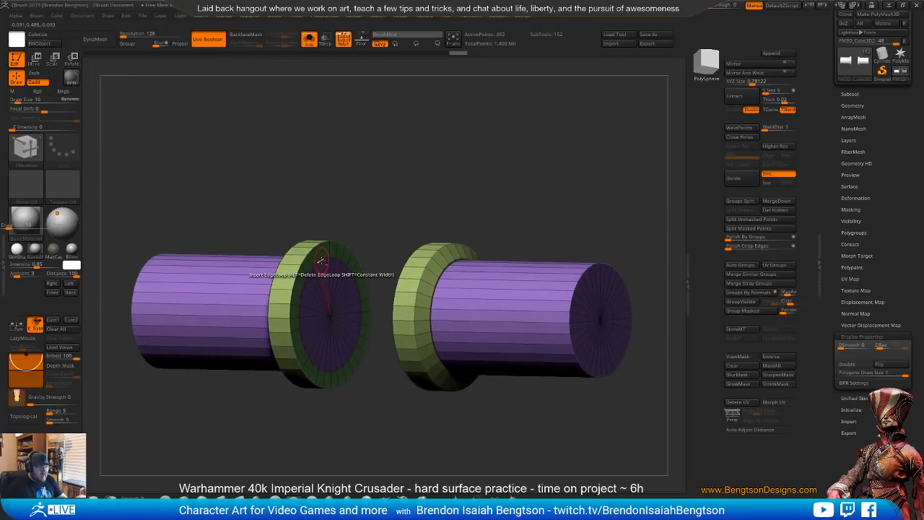
drag(375, 206, 378, 206)
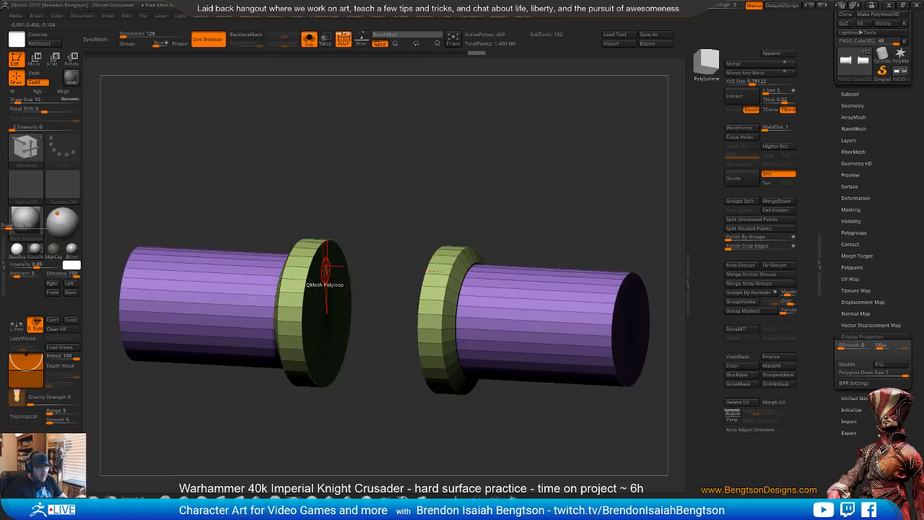
- Extend the collar's flat end face inward with QMesh, mirror it to the other cylinder, and leave isolation
drag(325, 270, 351, 275)
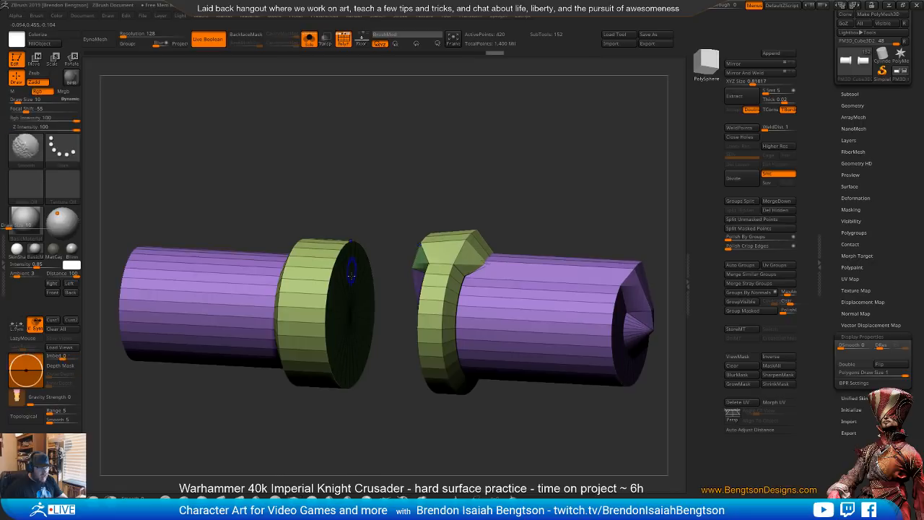
click(766, 73)
drag(454, 232, 507, 189)
key(alt+s)
right_drag(352, 333, 398, 309)
shift+right_drag(368, 369, 374, 370)
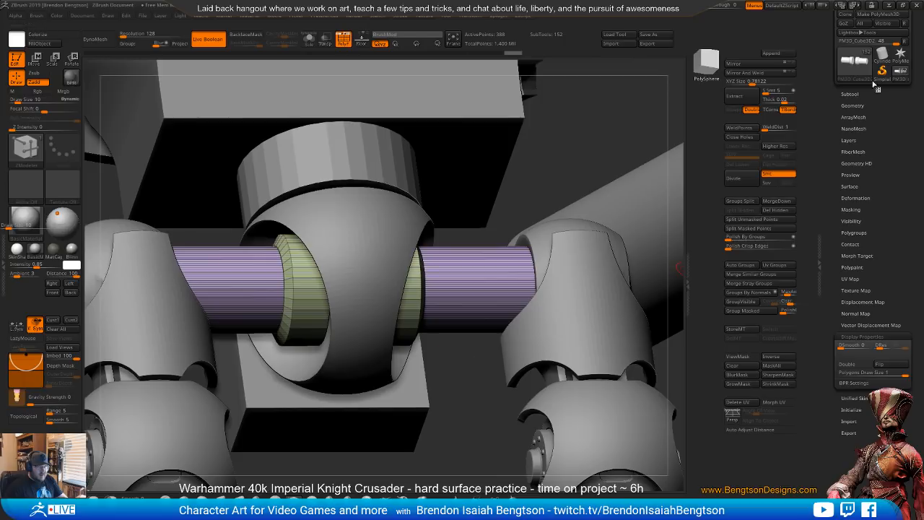
- Select the subtractive sphere pair PM3D_Sphere3D1_2 in the hips folder and activate the move gizmo
click(849, 94)
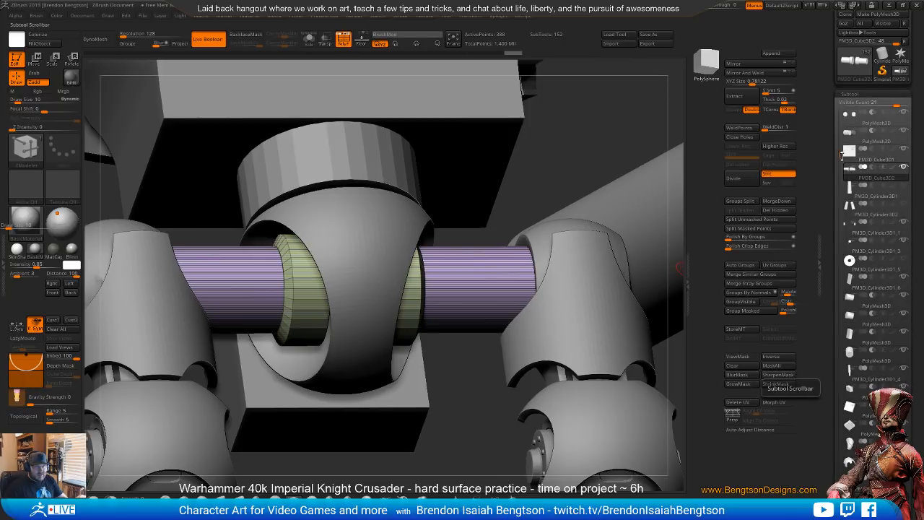
drag(837, 154, 838, 368)
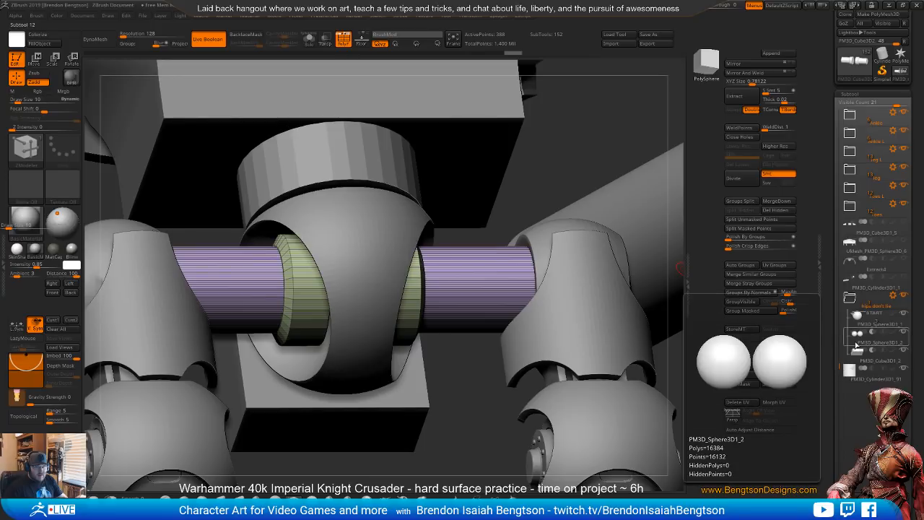
click(856, 345)
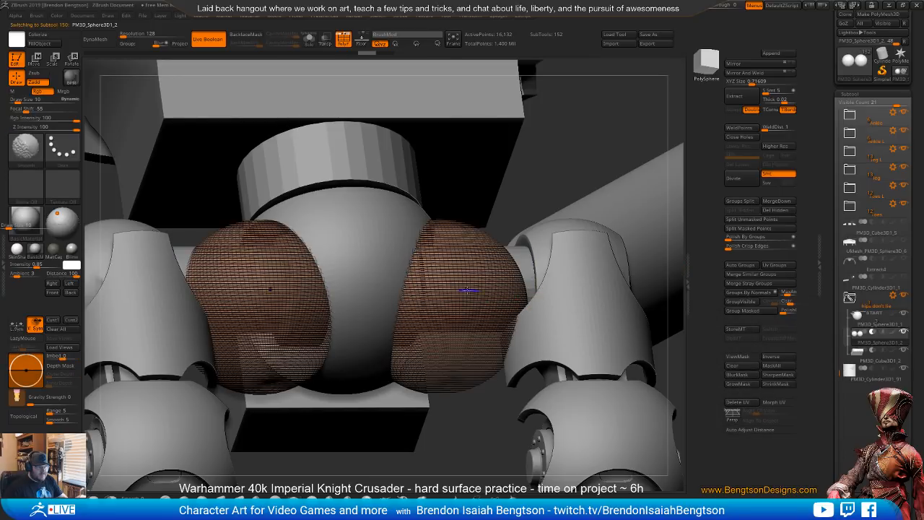
shift+right_drag(473, 291, 464, 320)
key(b)
key(z)
key(m)
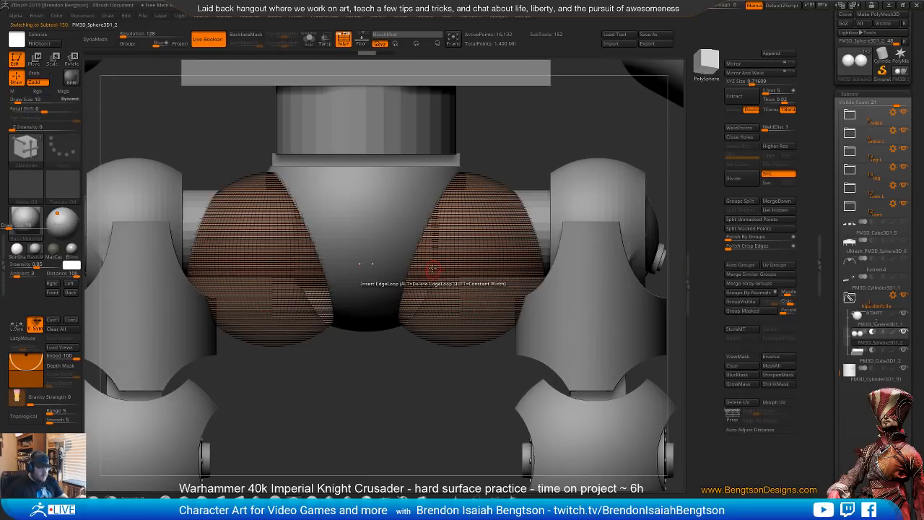
key(w)
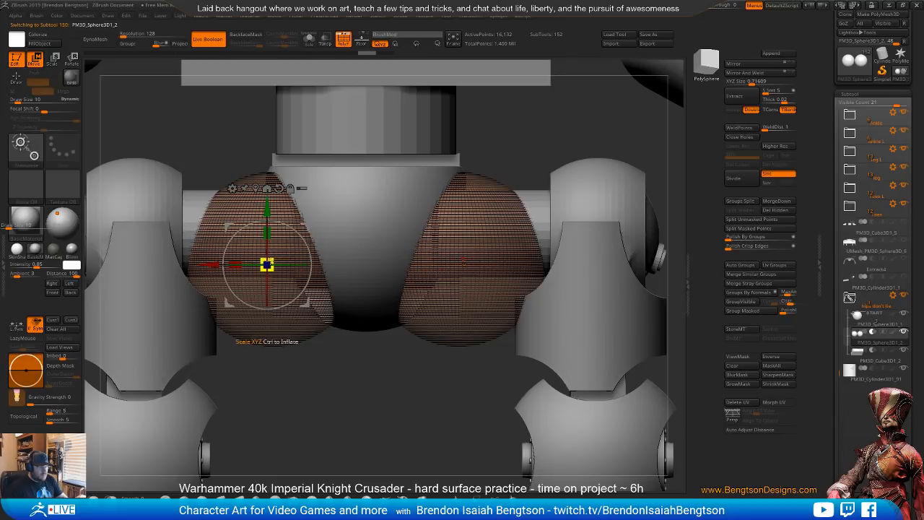
- Try moving the two cutting spheres outward and resizing them around the central hip joint
drag(267, 264, 289, 223)
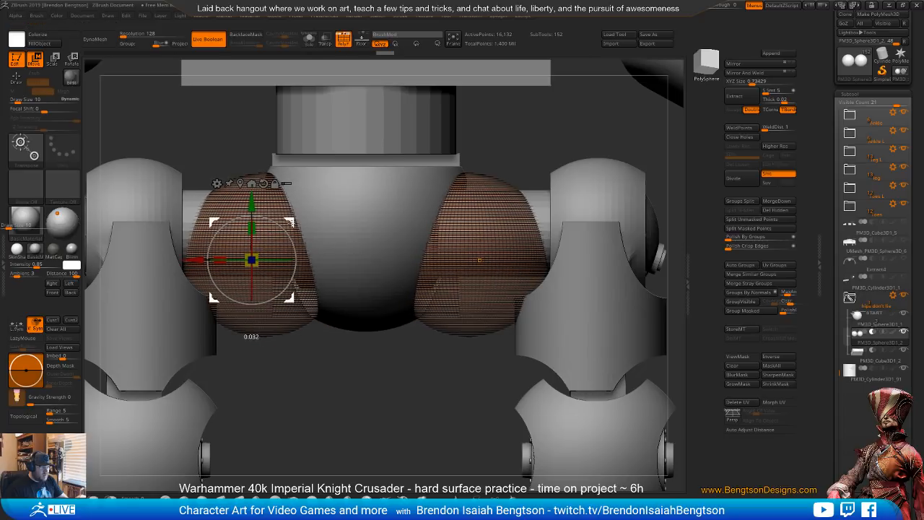
ctrl+click(356, 327)
drag(357, 327, 395, 358)
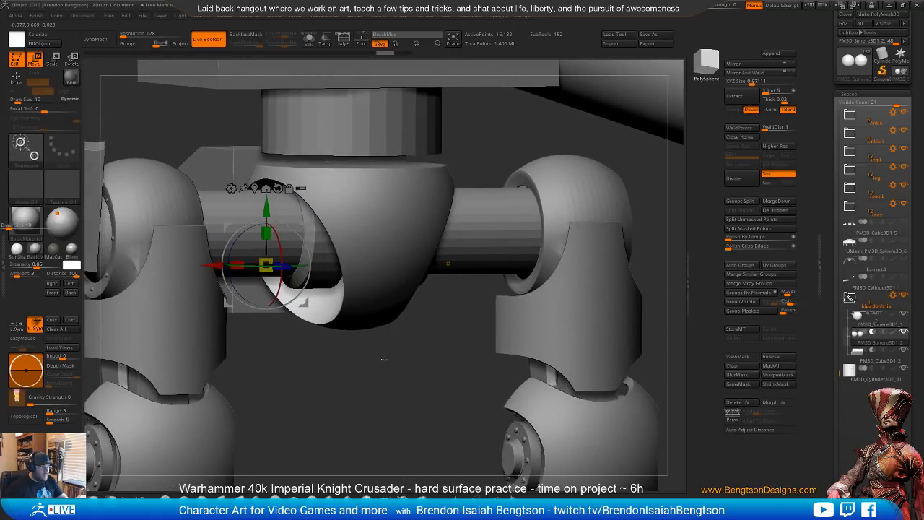
key(ctrl+z)
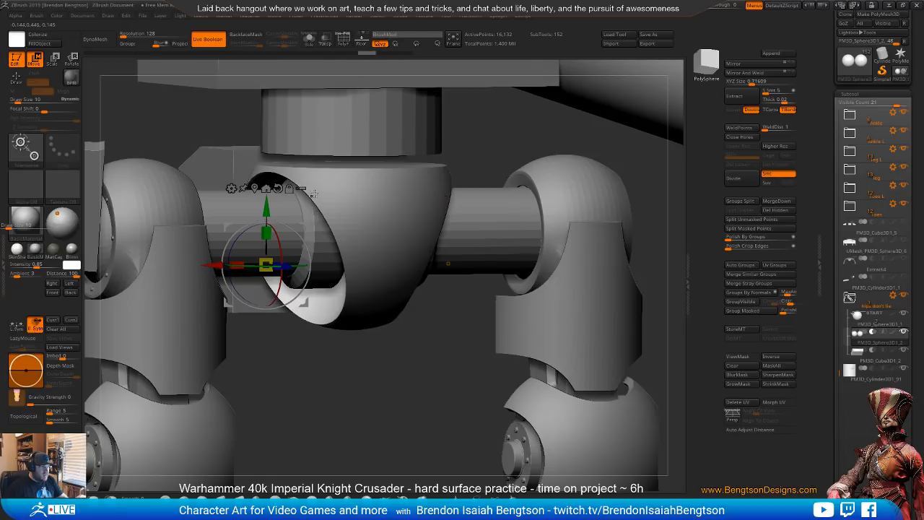
- Enlarge the cutting spheres and nudge them outward to reshape the openings in the central hip sphere
drag(368, 375, 515, 224)
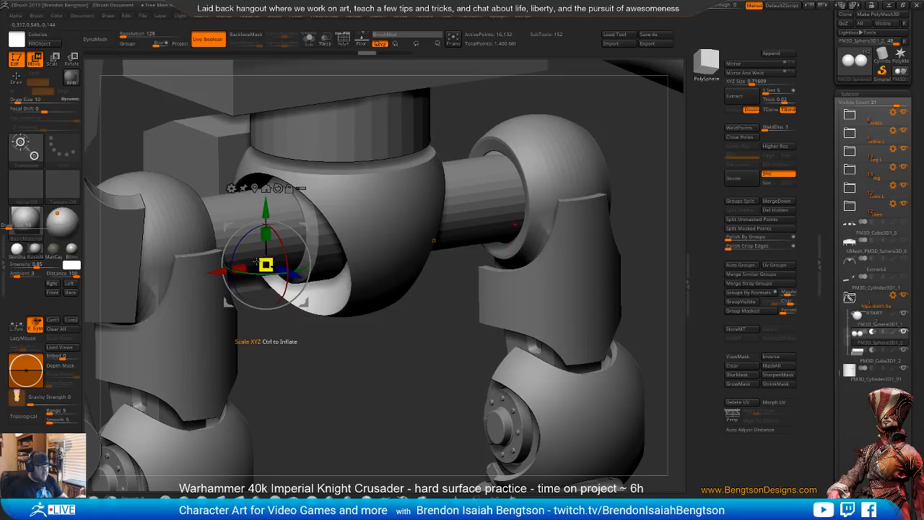
drag(269, 266, 292, 262)
drag(392, 347, 420, 371)
drag(266, 232, 266, 232)
mouse_move(223, 266)
mouse_down()
mouse_move(202, 266)
mouse_move(217, 265)
mouse_up()
mouse_move(399, 397)
alt+mouse_down()
mouse_move(382, 325)
mouse_move(397, 382)
alt+mouse_up()
- Reshape the central hip sphere by flattening it vertically to about 0.89, widening it sideways to about 1.08 and enlarging it about 1.09
alt+click(332, 233)
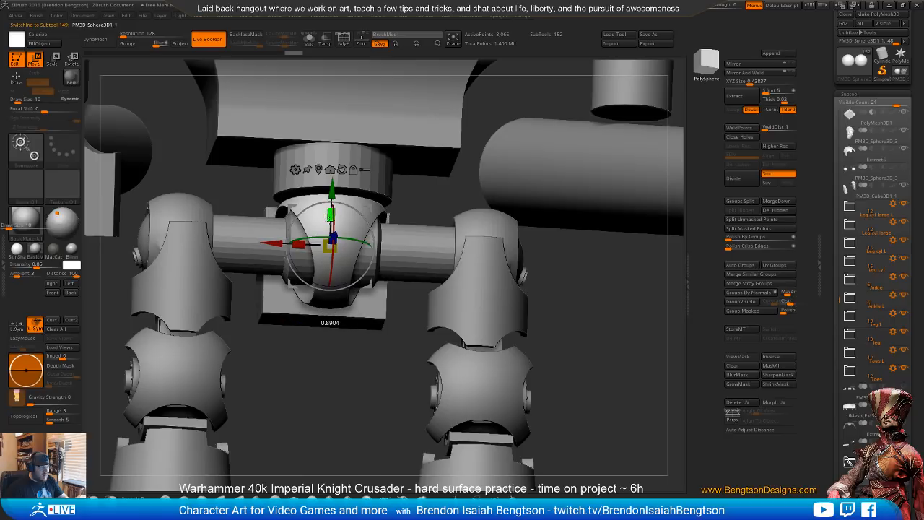
drag(349, 405, 349, 433)
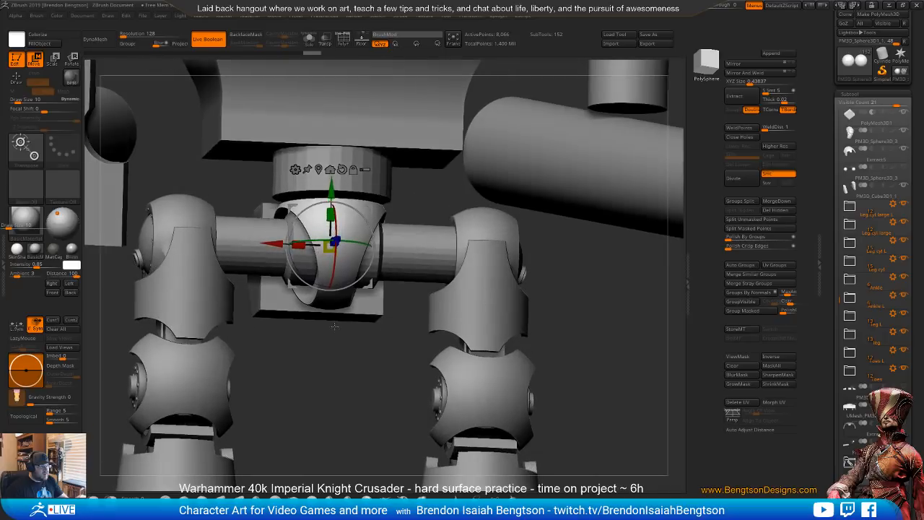
drag(300, 245, 296, 244)
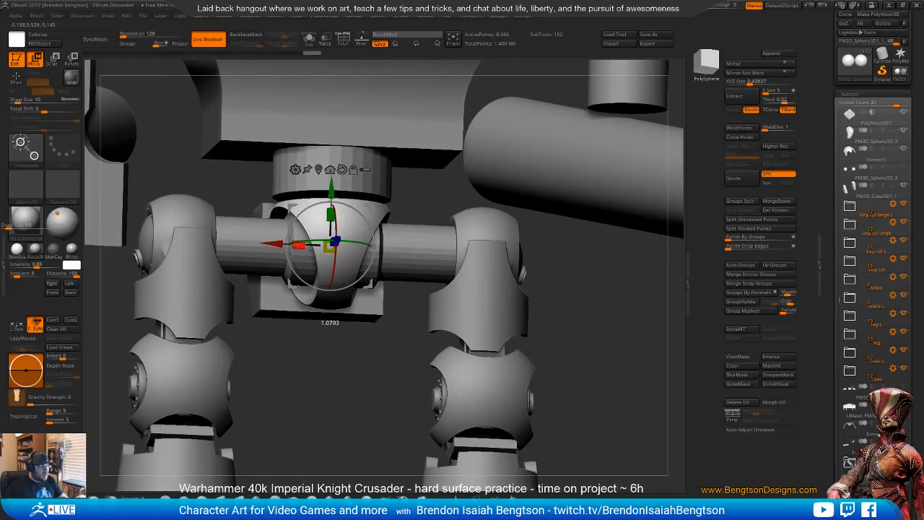
drag(331, 353, 470, 303)
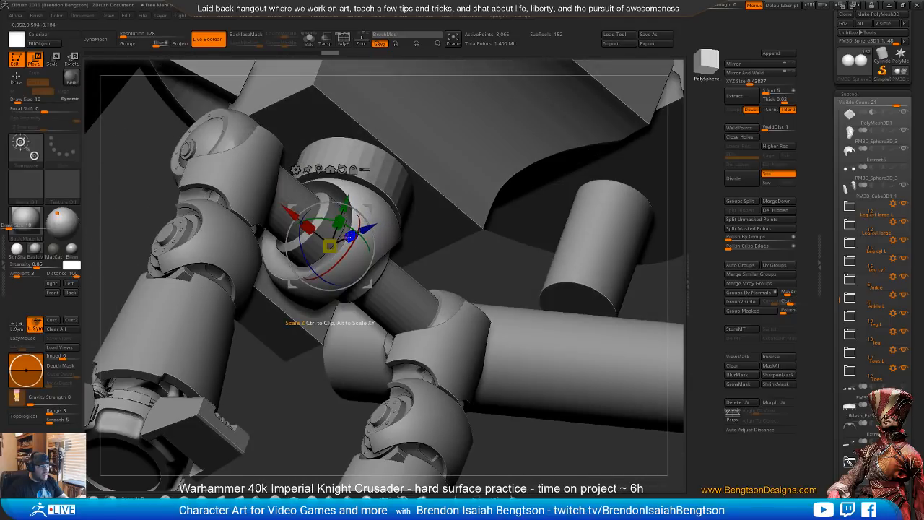
drag(330, 323, 332, 323)
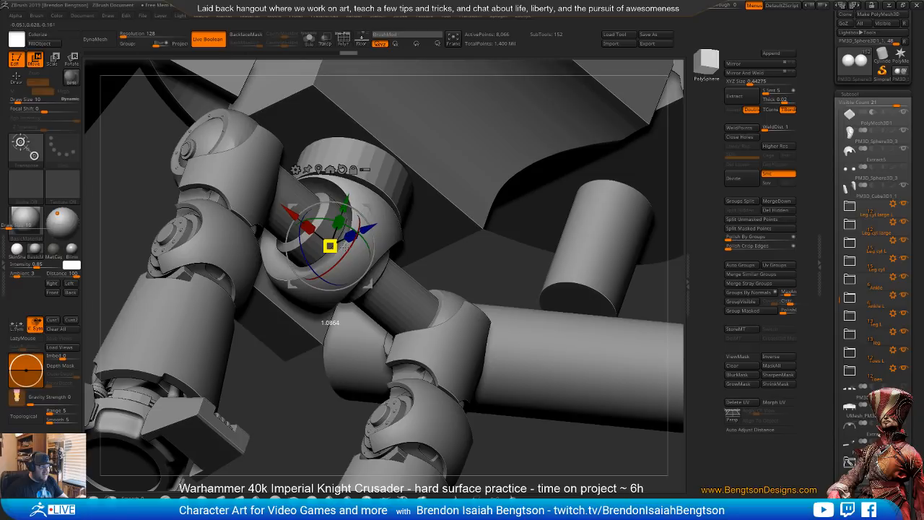
drag(505, 271, 442, 352)
drag(539, 413, 511, 413)
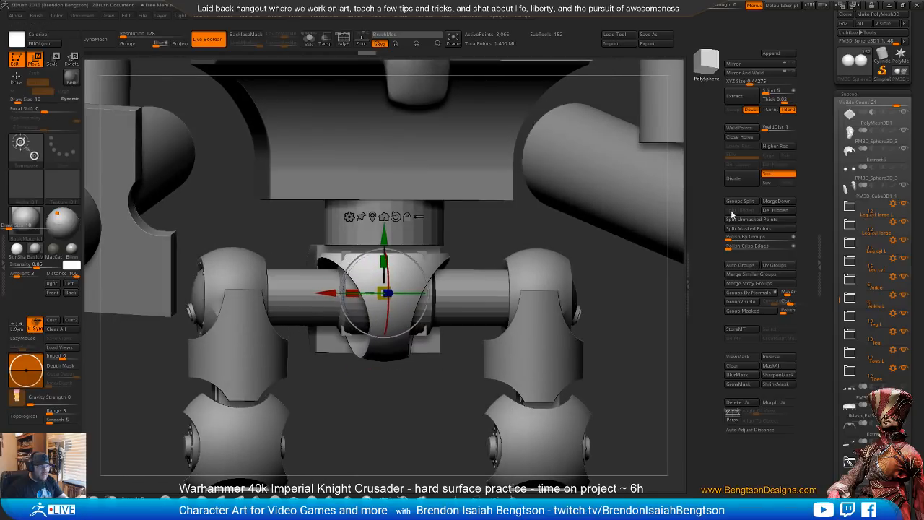
- Select the cutting-sphere pair again and move it outward sideways and about 0.064 along the depth axis
drag(835, 326, 840, 343)
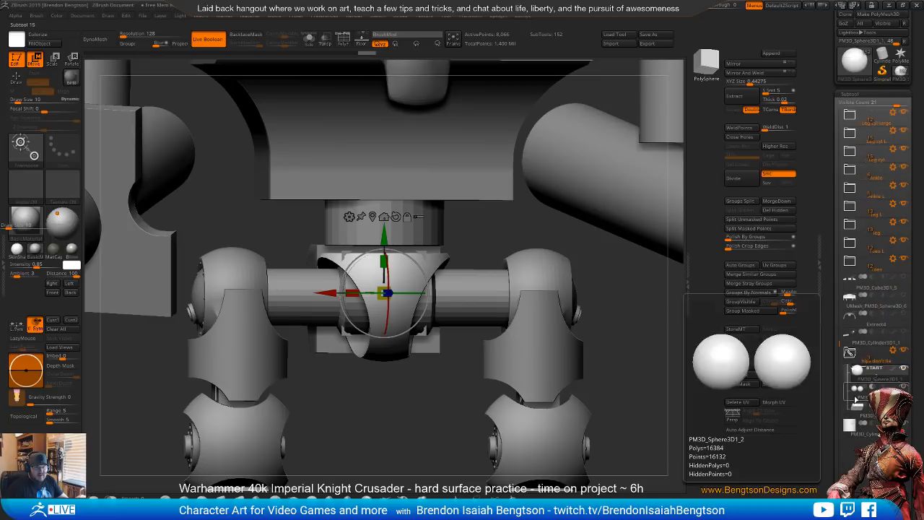
click(859, 391)
drag(267, 317, 257, 318)
mouse_move(443, 420)
mouse_down()
mouse_move(462, 413)
mouse_move(460, 420)
mouse_up()
drag(423, 320, 391, 339)
drag(359, 306, 376, 305)
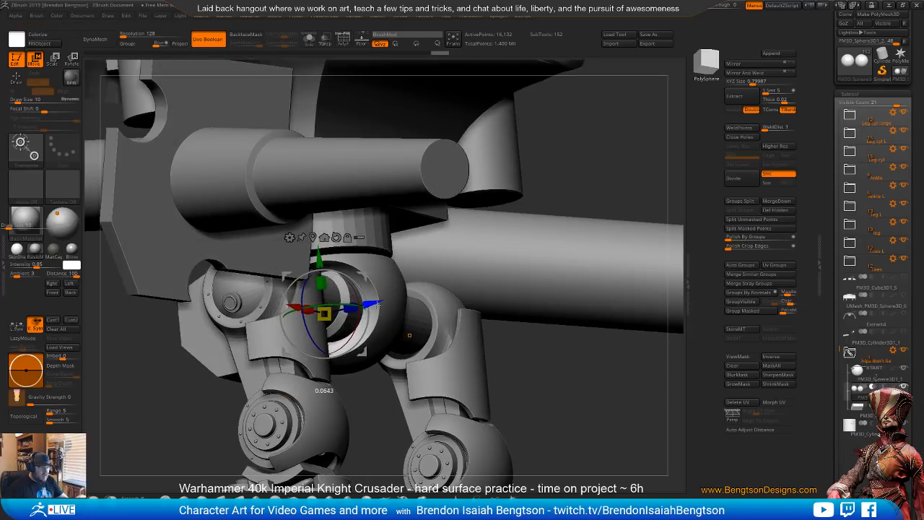
- Shift the cutting spheres back along the depth axis, scale them to about 1.12, and reselect the central hip sphere
drag(516, 366, 520, 404)
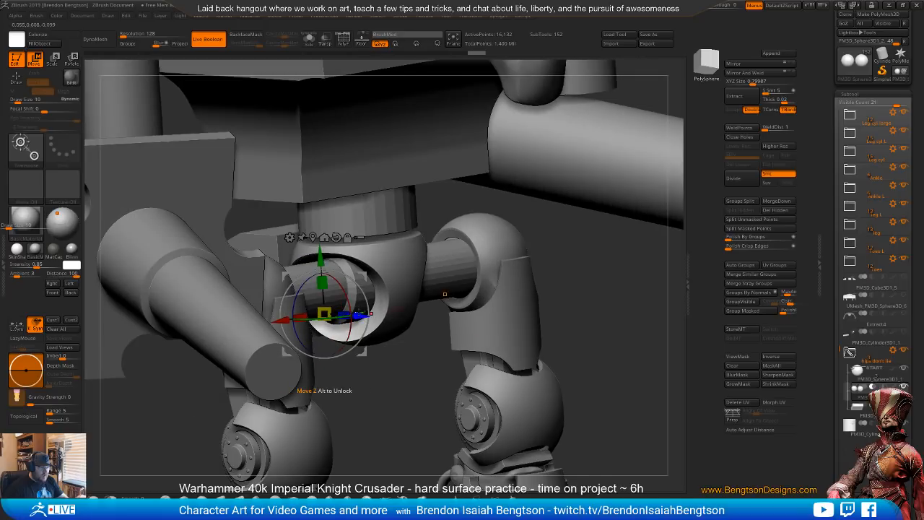
drag(360, 315, 345, 315)
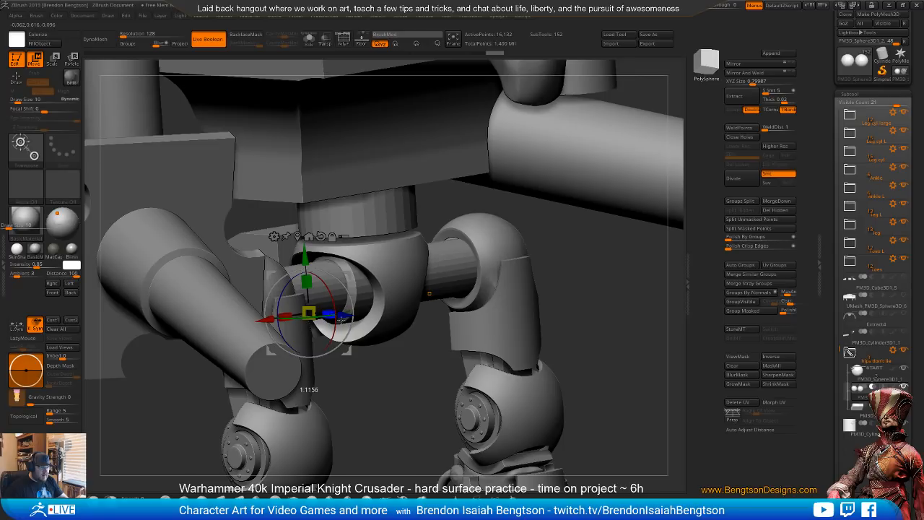
drag(407, 373, 312, 361)
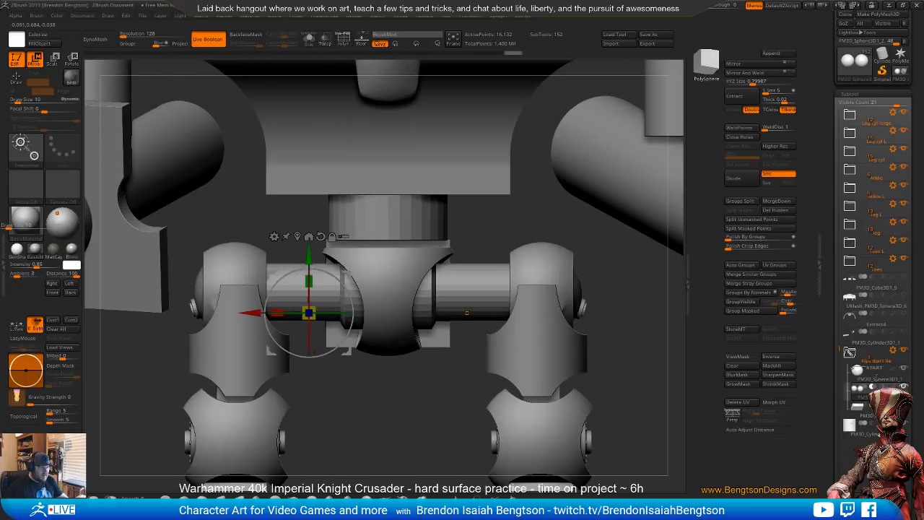
mouse_move(383, 405)
mouse_down()
mouse_move(405, 404)
mouse_move(395, 401)
mouse_up()
alt+click(379, 345)
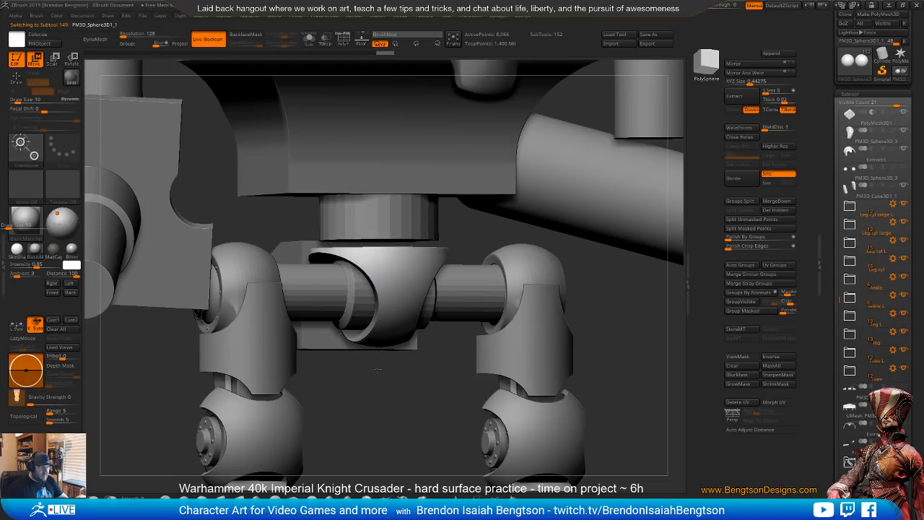
- Examine the reshaped hips and the whole Knight's proportions from the front, side and rear
alt+drag(378, 379, 377, 332)
key(q)
alt+drag(394, 435, 390, 332)
drag(403, 391, 570, 379)
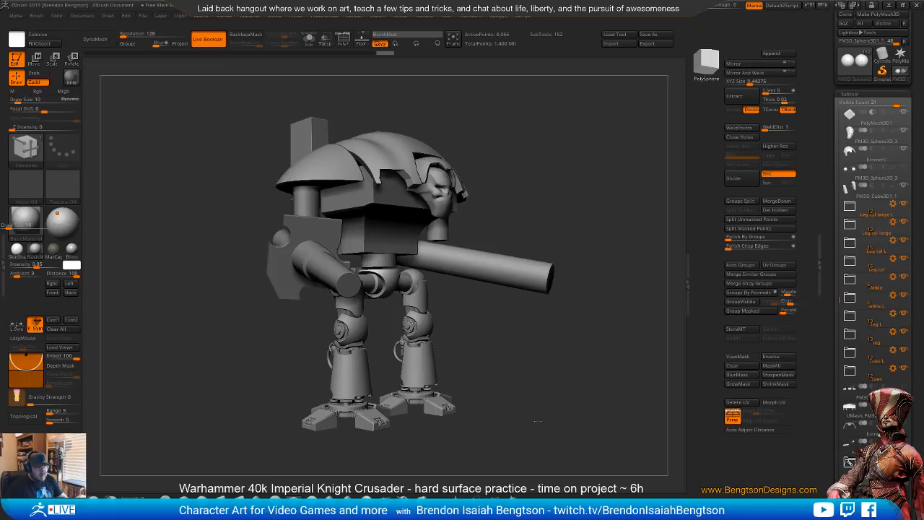
mouse_move(545, 363)
mouse_down()
mouse_move(534, 359)
mouse_move(549, 380)
mouse_up()
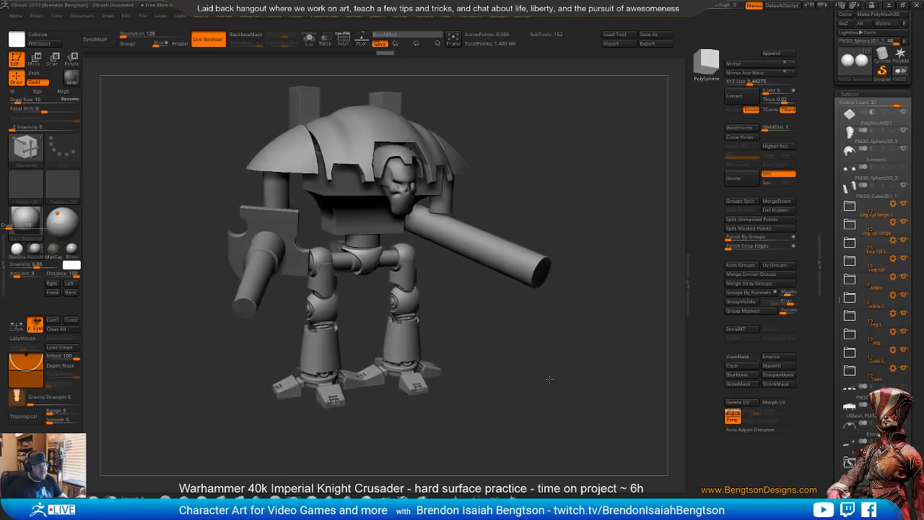
drag(498, 369, 539, 372)
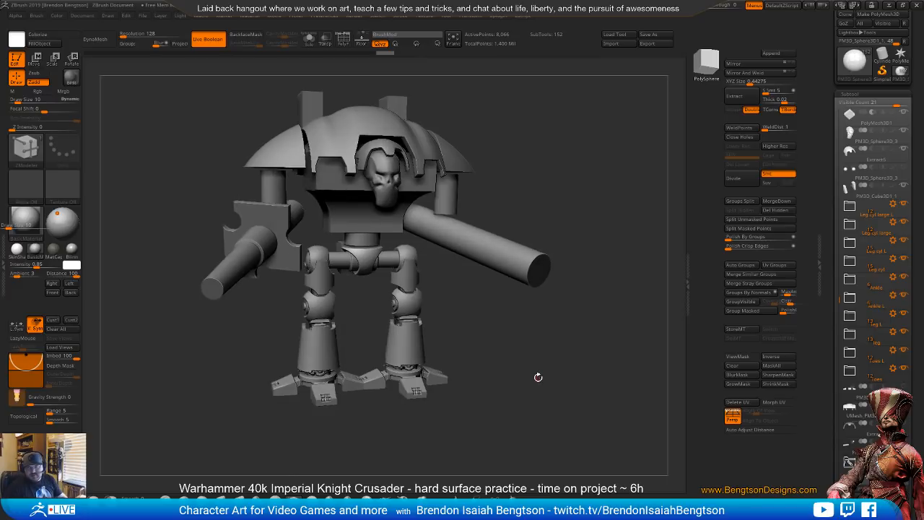
mouse_move(548, 390)
mouse_down()
mouse_move(488, 397)
mouse_move(524, 404)
mouse_move(510, 407)
mouse_move(500, 393)
mouse_move(381, 415)
mouse_move(525, 358)
mouse_move(505, 379)
mouse_move(537, 395)
mouse_up()
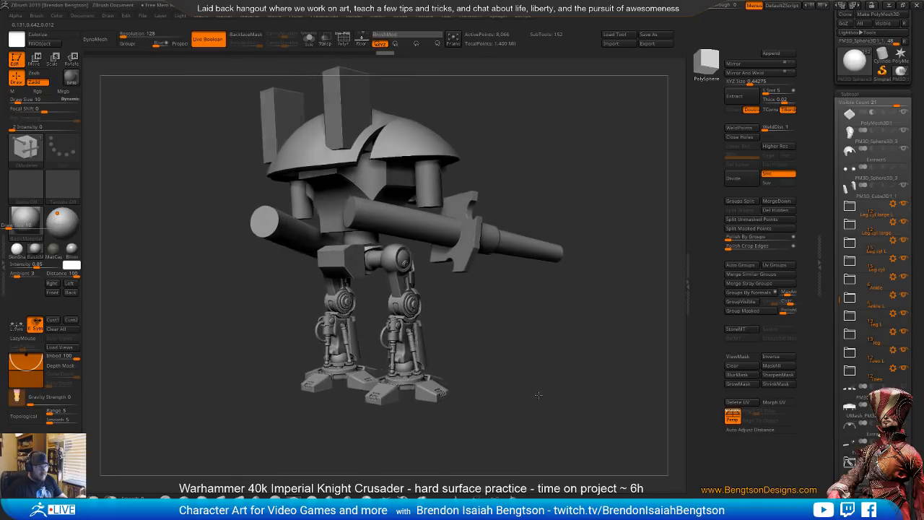
- Select the box behind the central hip sphere and narrow it sideways to an XYZ size of about 0.325
alt+click(354, 267)
alt+drag(522, 355, 541, 452)
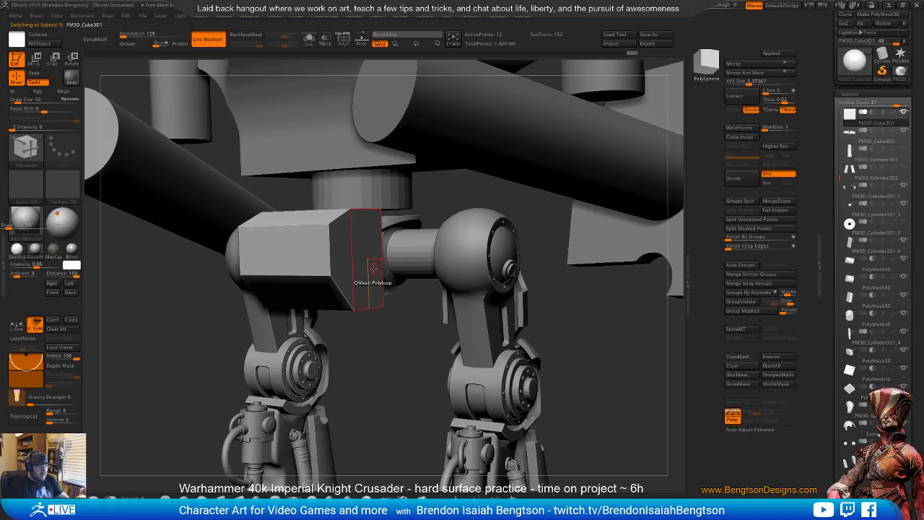
key(r)
key(e)
key(w)
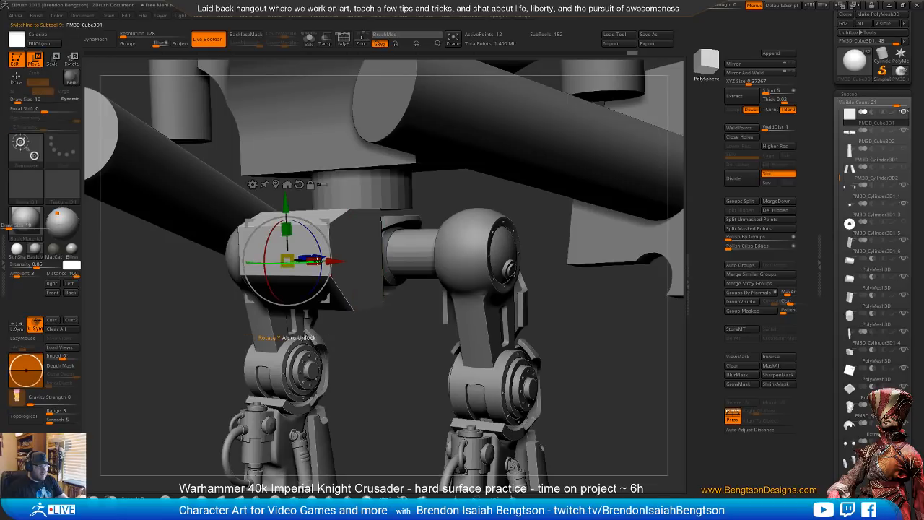
mouse_move(312, 260)
mouse_down()
mouse_move(287, 259)
mouse_move(298, 260)
mouse_up()
mouse_move(383, 354)
alt+mouse_down()
mouse_move(386, 378)
mouse_move(419, 347)
mouse_move(410, 357)
mouse_move(476, 376)
mouse_move(514, 349)
mouse_move(525, 368)
mouse_move(527, 351)
mouse_move(517, 375)
mouse_move(535, 371)
mouse_move(523, 367)
alt+mouse_up()
key(q)
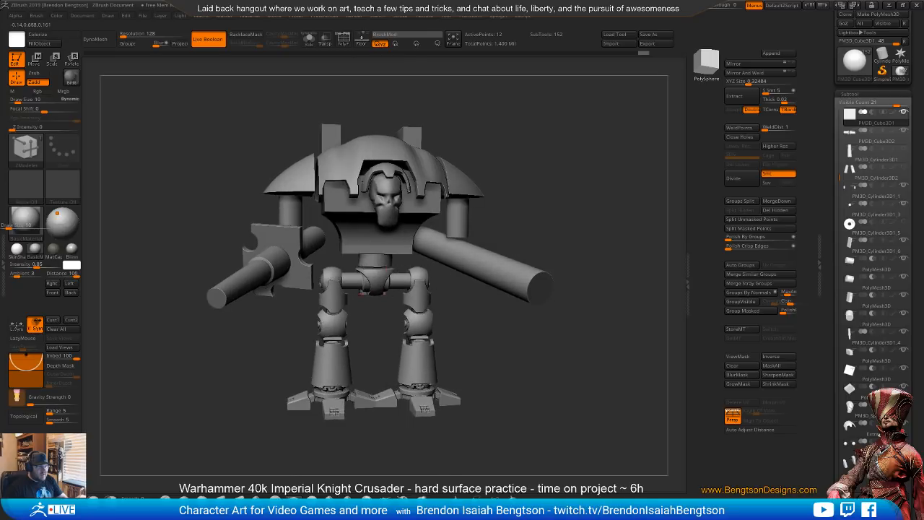
- Check the full Knight from the front and save the project
mouse_move(515, 387)
mouse_down()
mouse_move(506, 385)
mouse_move(533, 378)
mouse_move(516, 381)
mouse_up()
key(space)
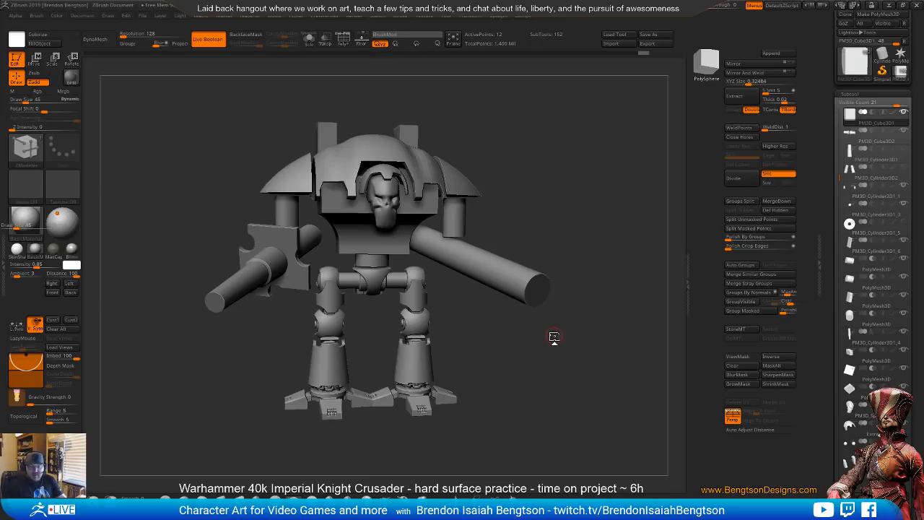
key(ctrl+s)
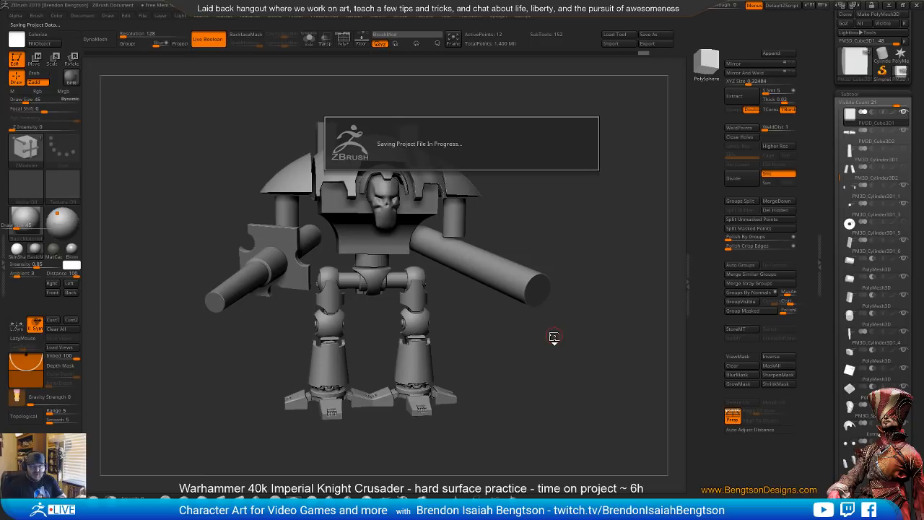